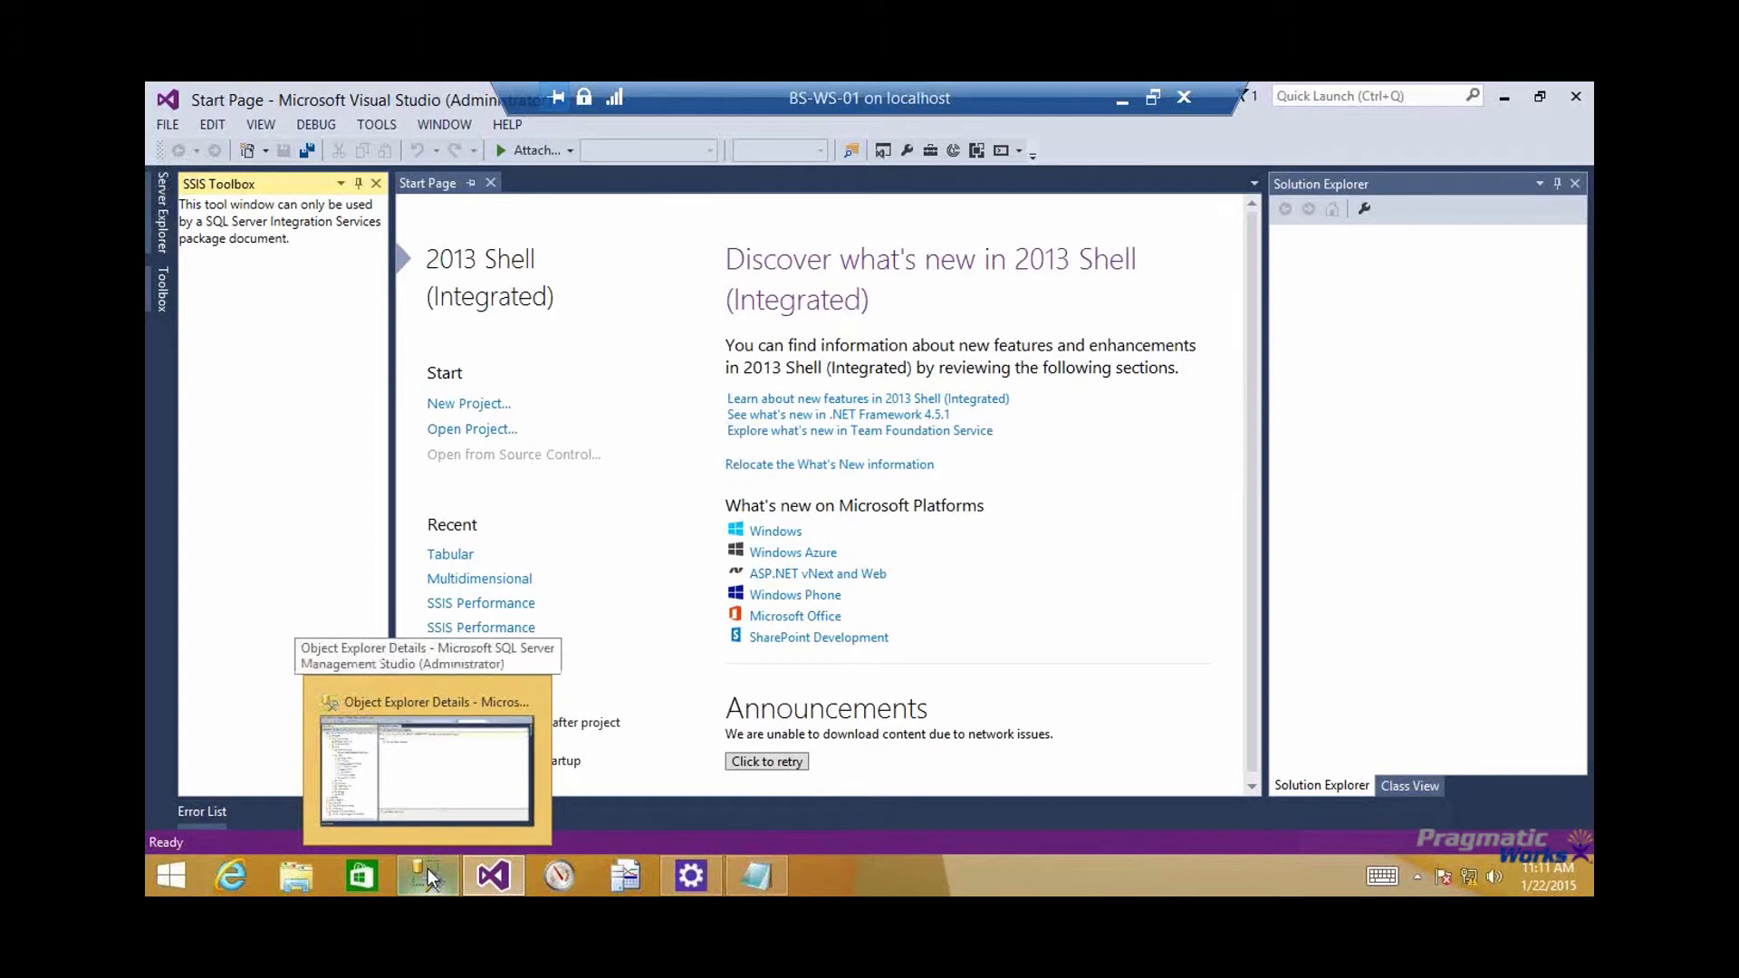
Switch to SQL Server Management Studio and review the DimPizza and BridgePizzaTopping tables in the Pizza database diagram
{"action": "left_click", "coordinate": [427, 868]}
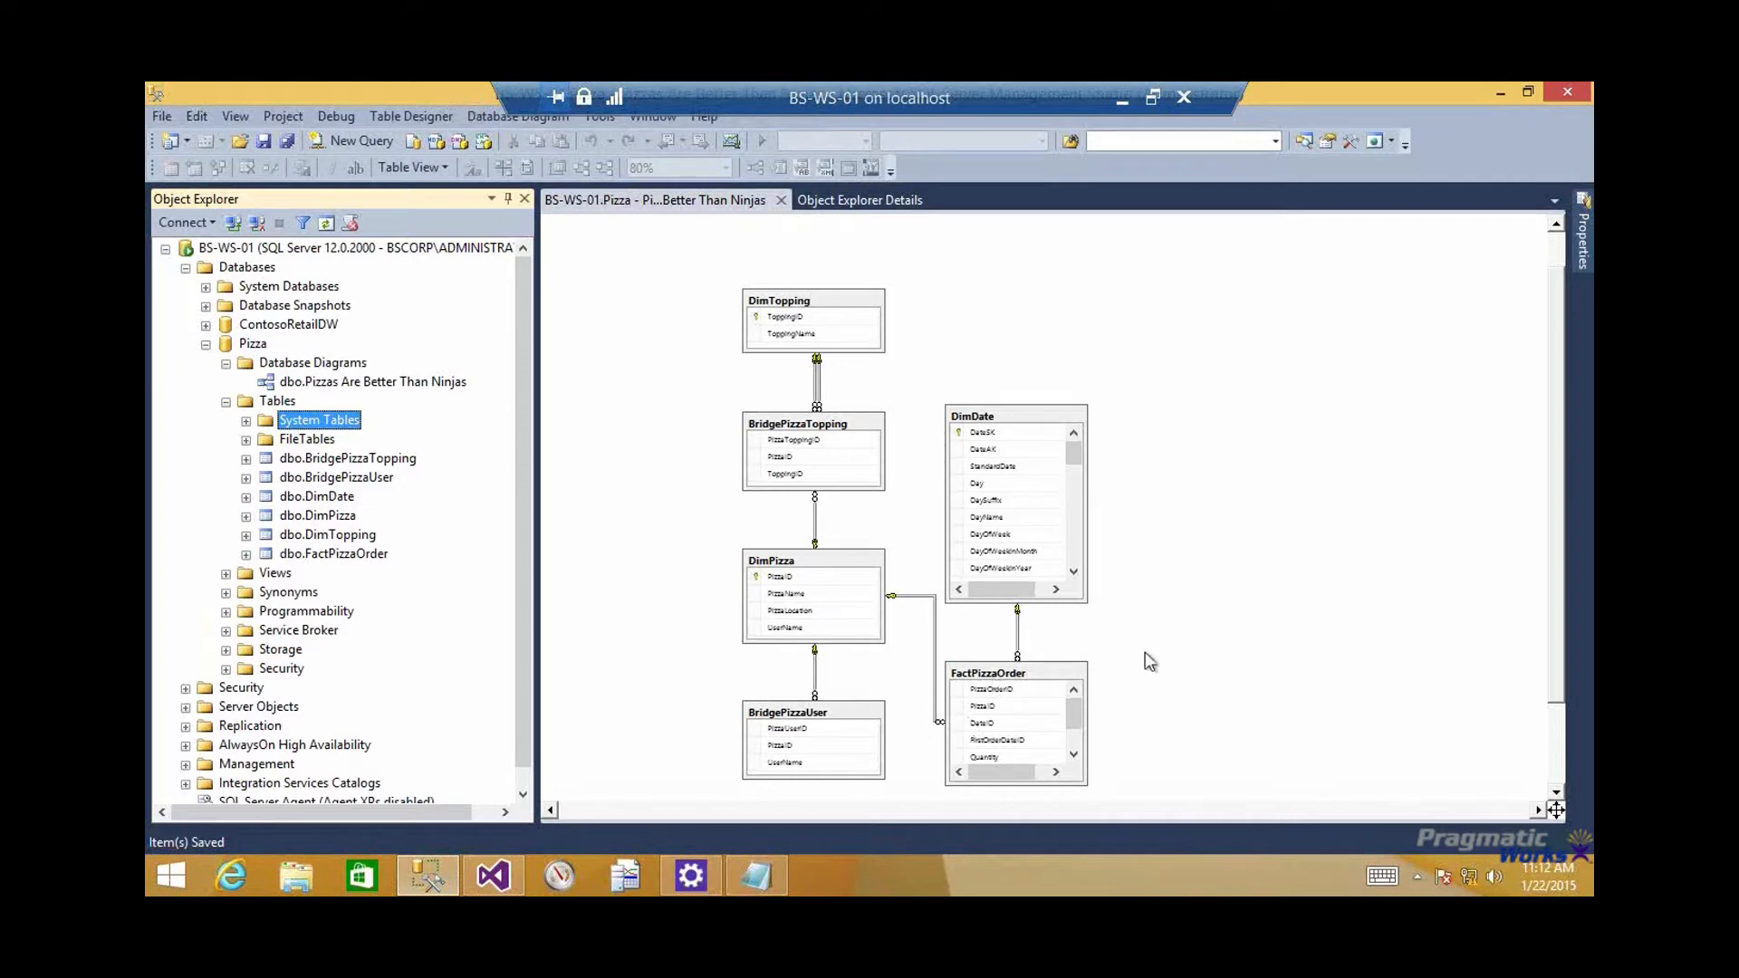
{"action": "left_click", "coordinate": [1111, 674]}
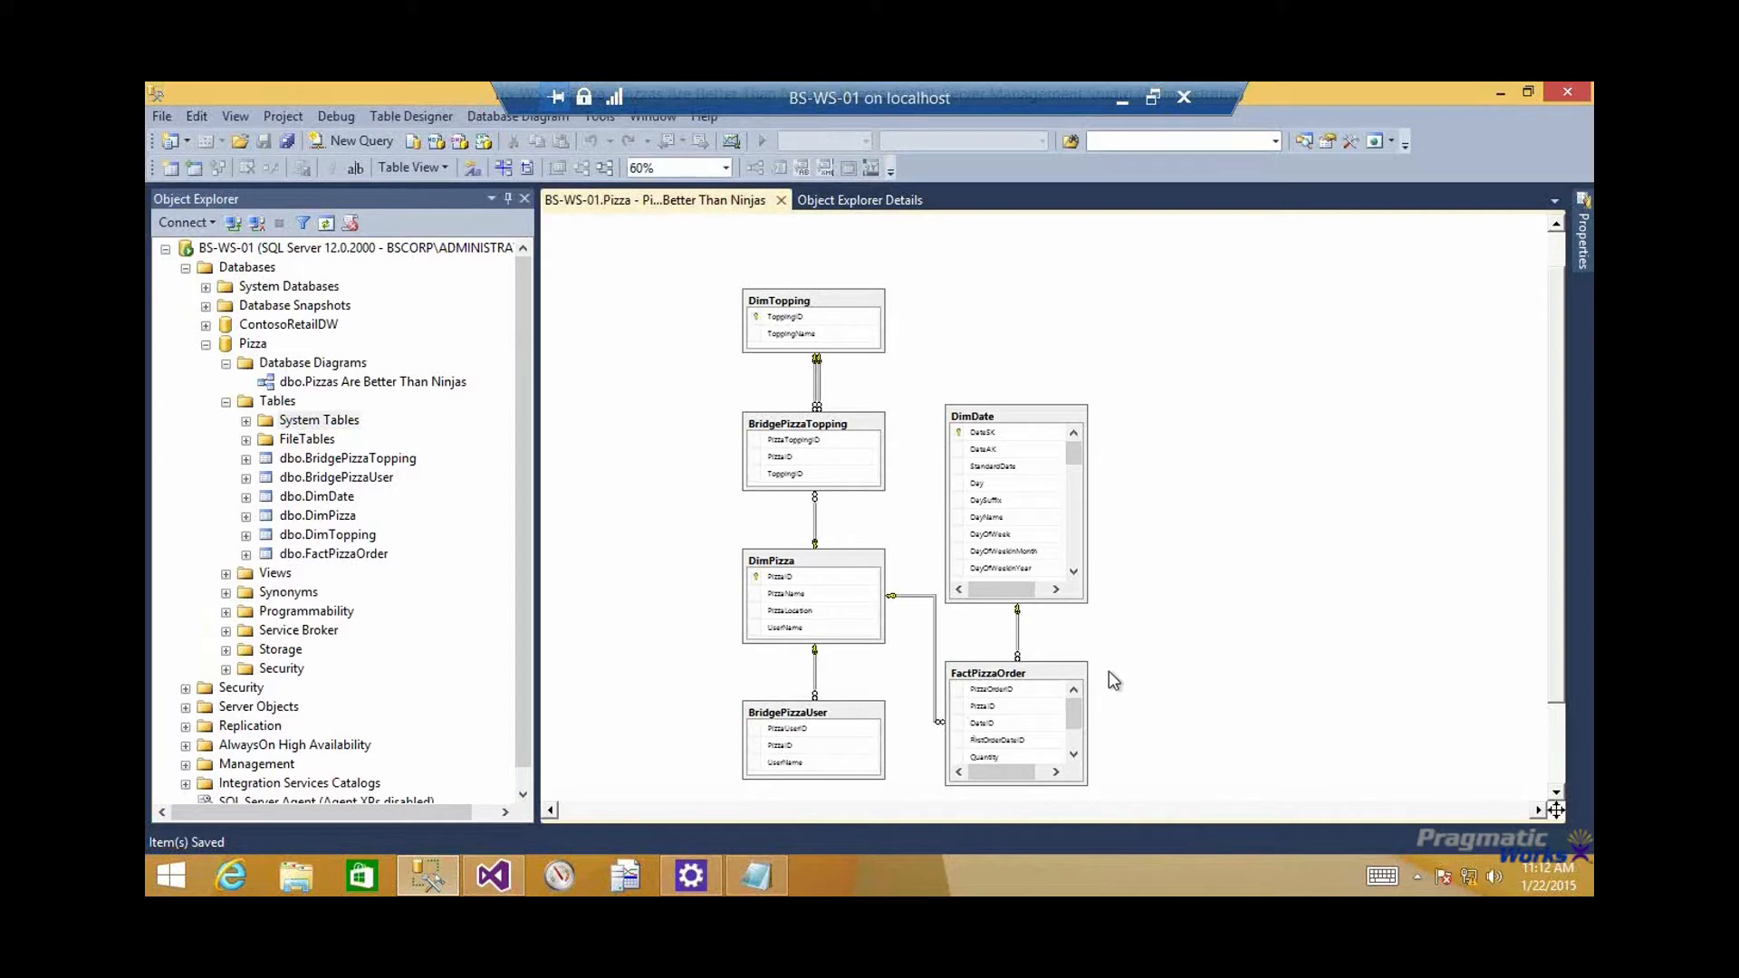
{"action": "left_click", "coordinate": [849, 566]}
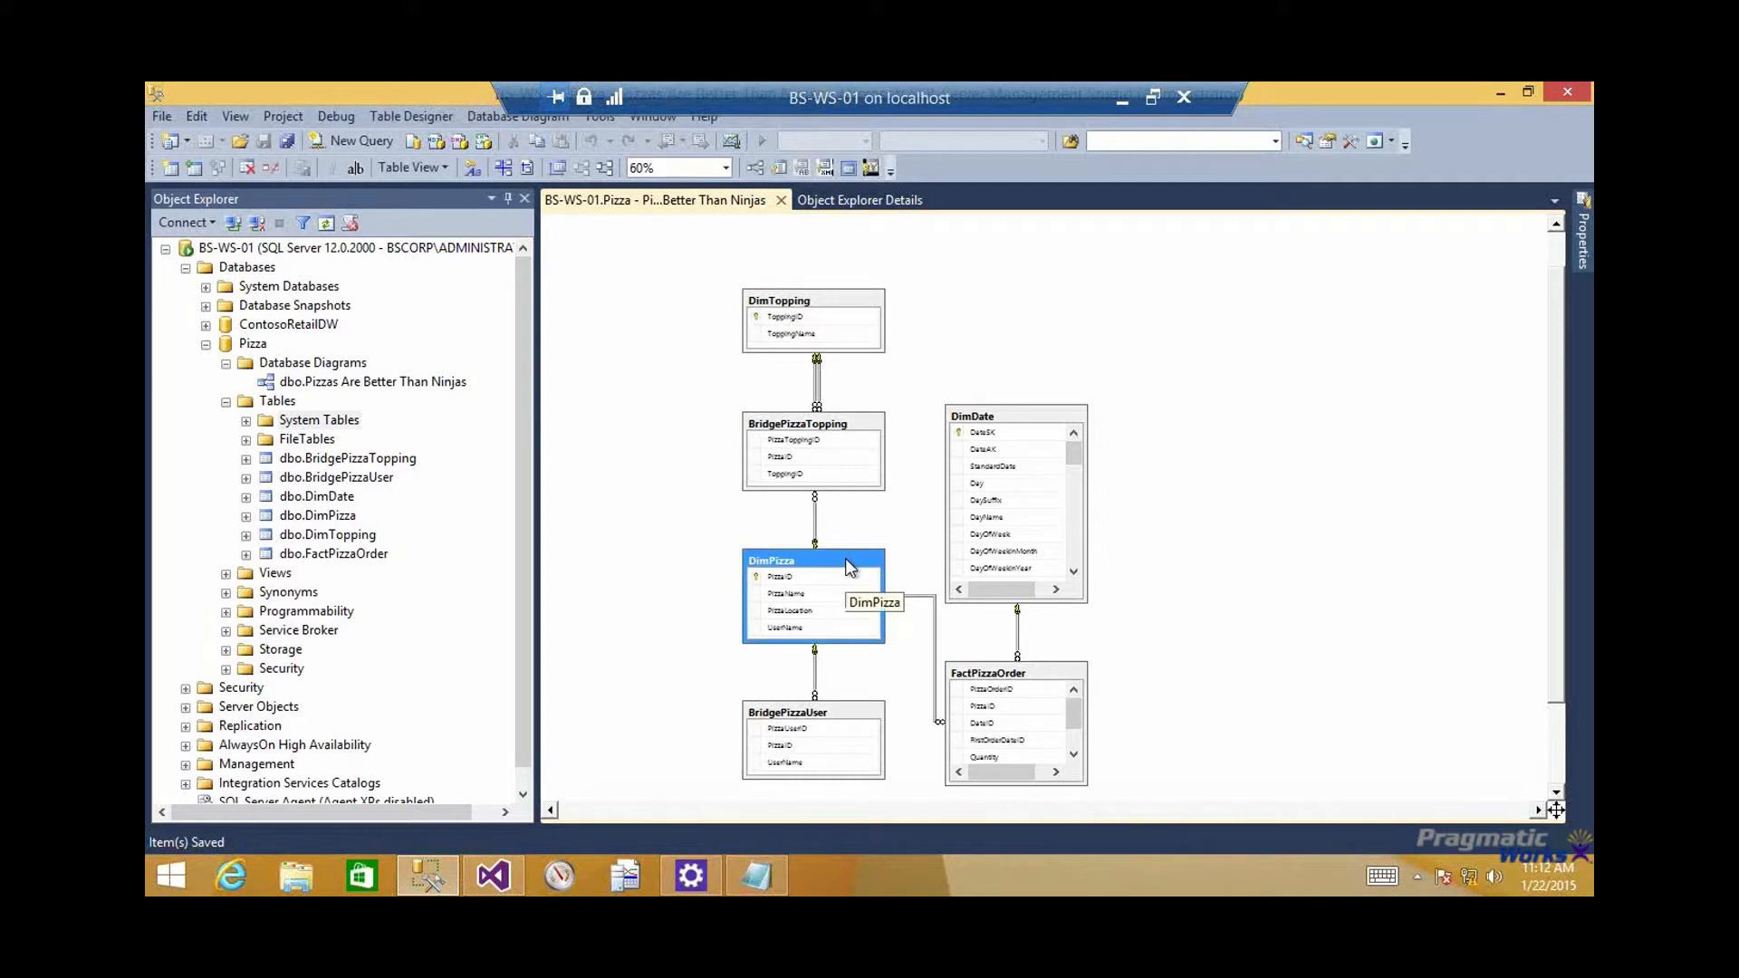
{"action": "left_click", "coordinate": [852, 442]}
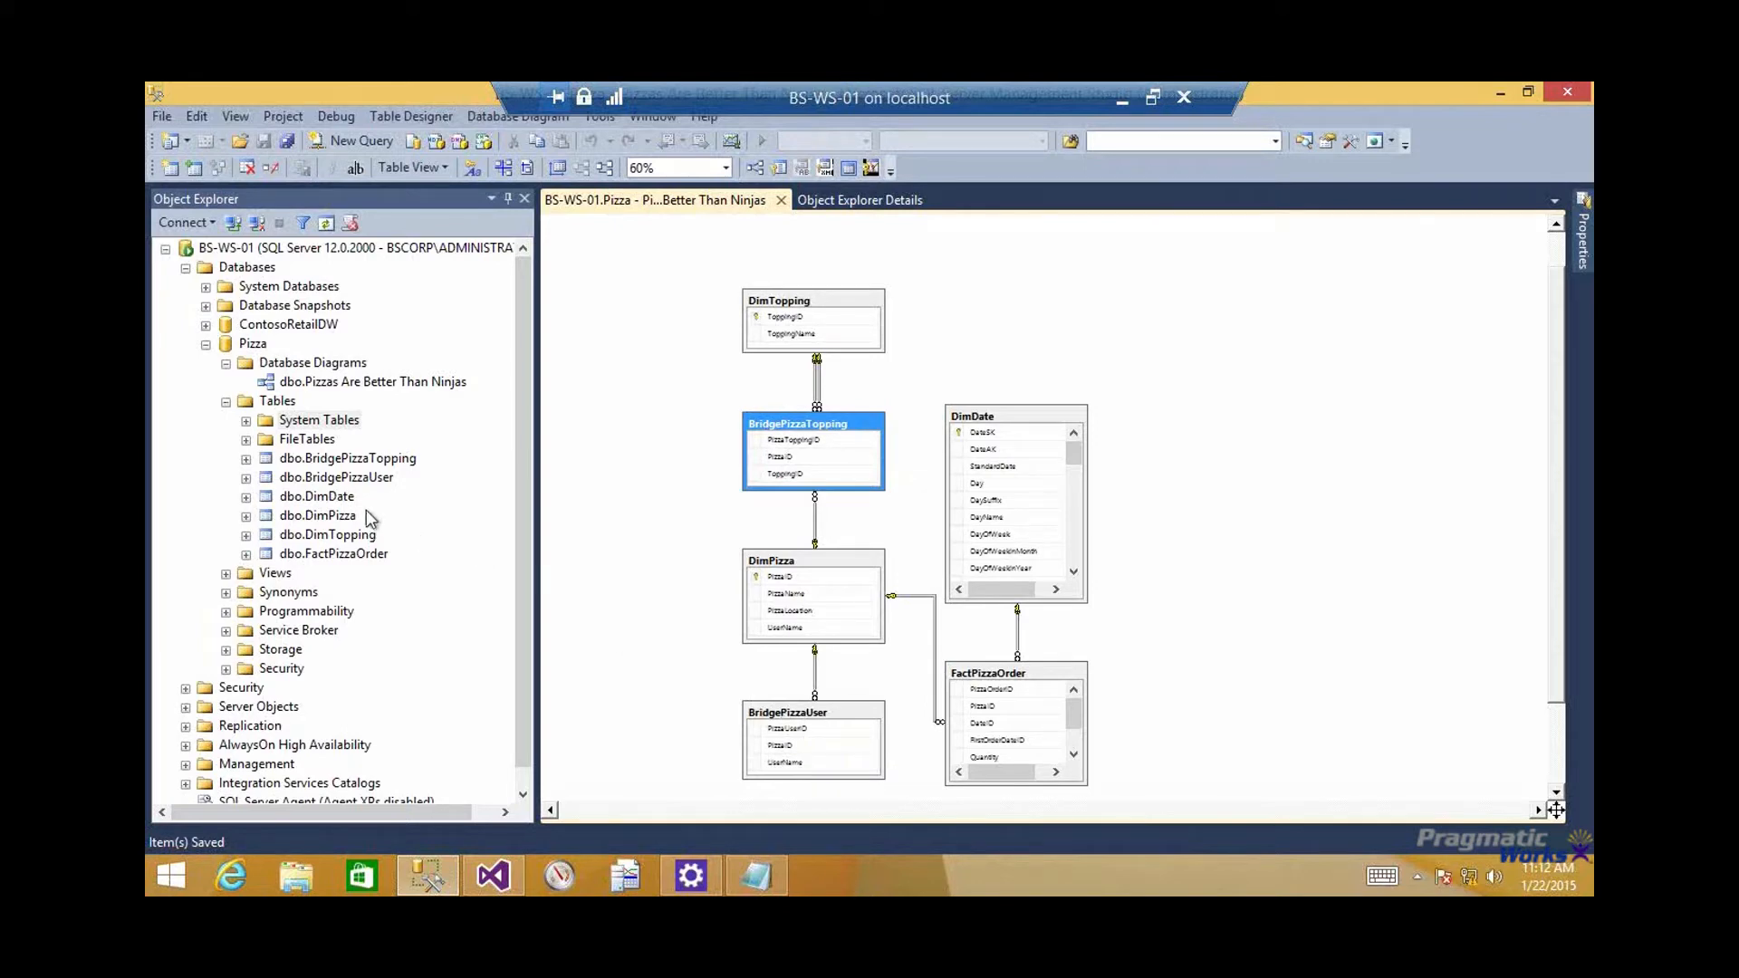
Query the top 1000 rows of dbo.FactPizzaOrder and examine its DateID, FirstOrderDateID, Quantity and DeliciousIndex values
{"action": "right_click", "coordinate": [342, 554]}
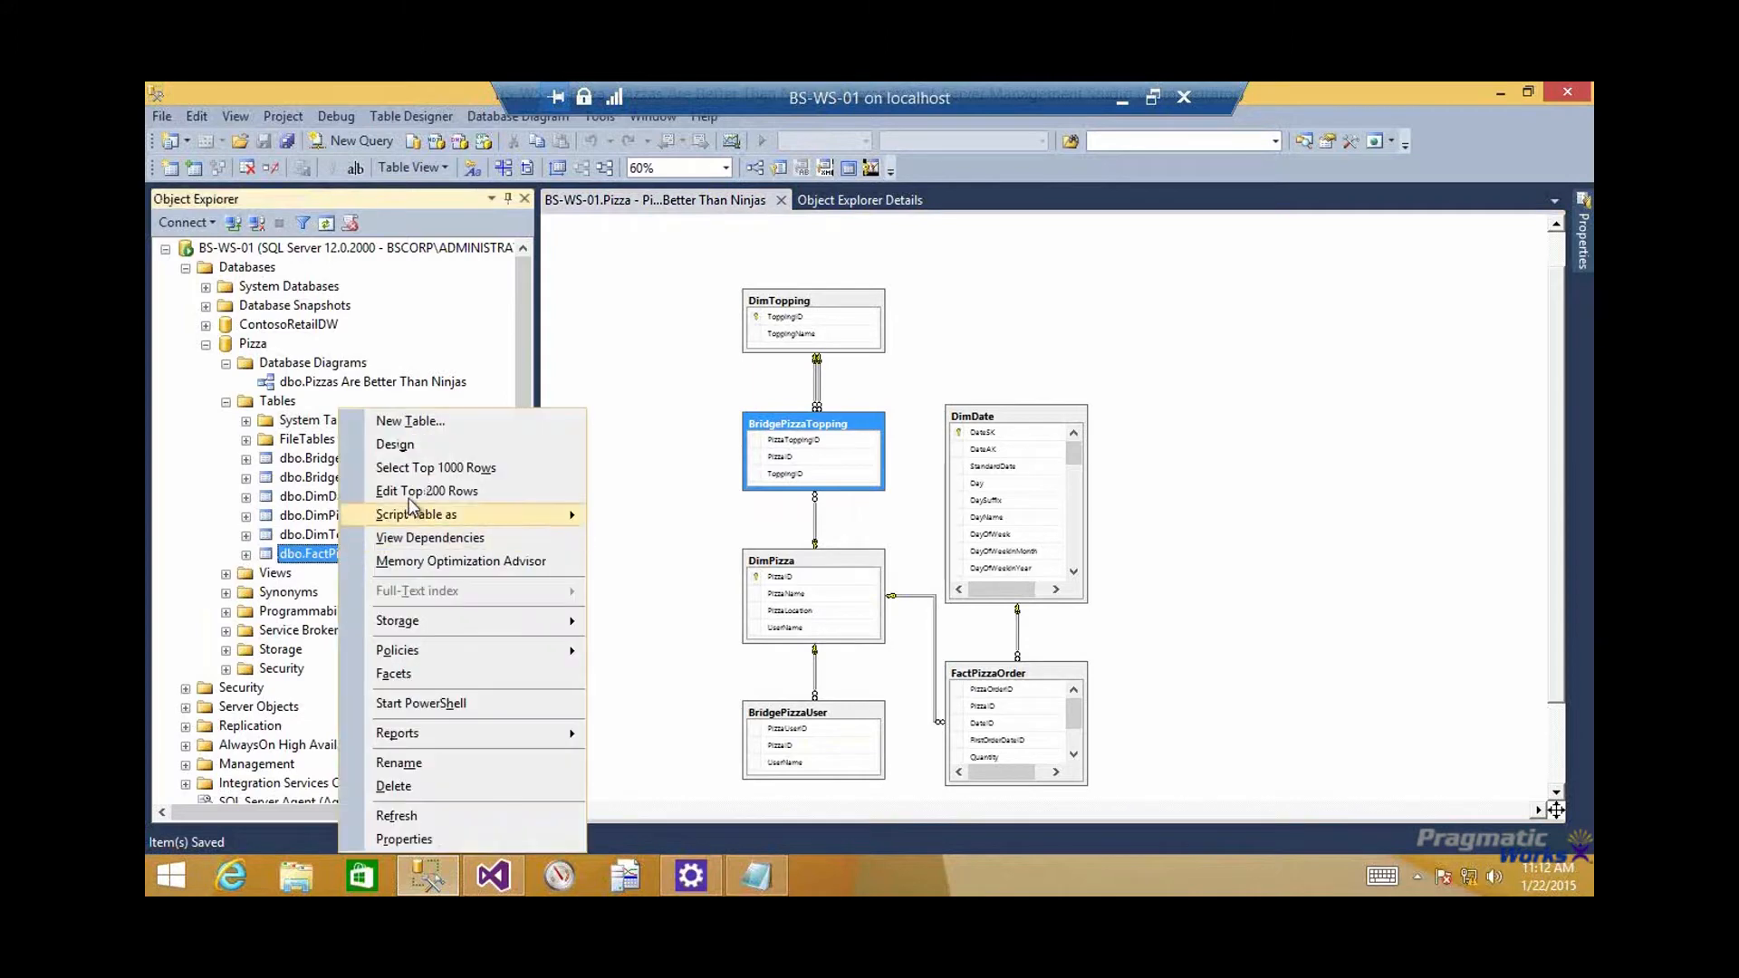
{"action": "left_click", "coordinate": [419, 468]}
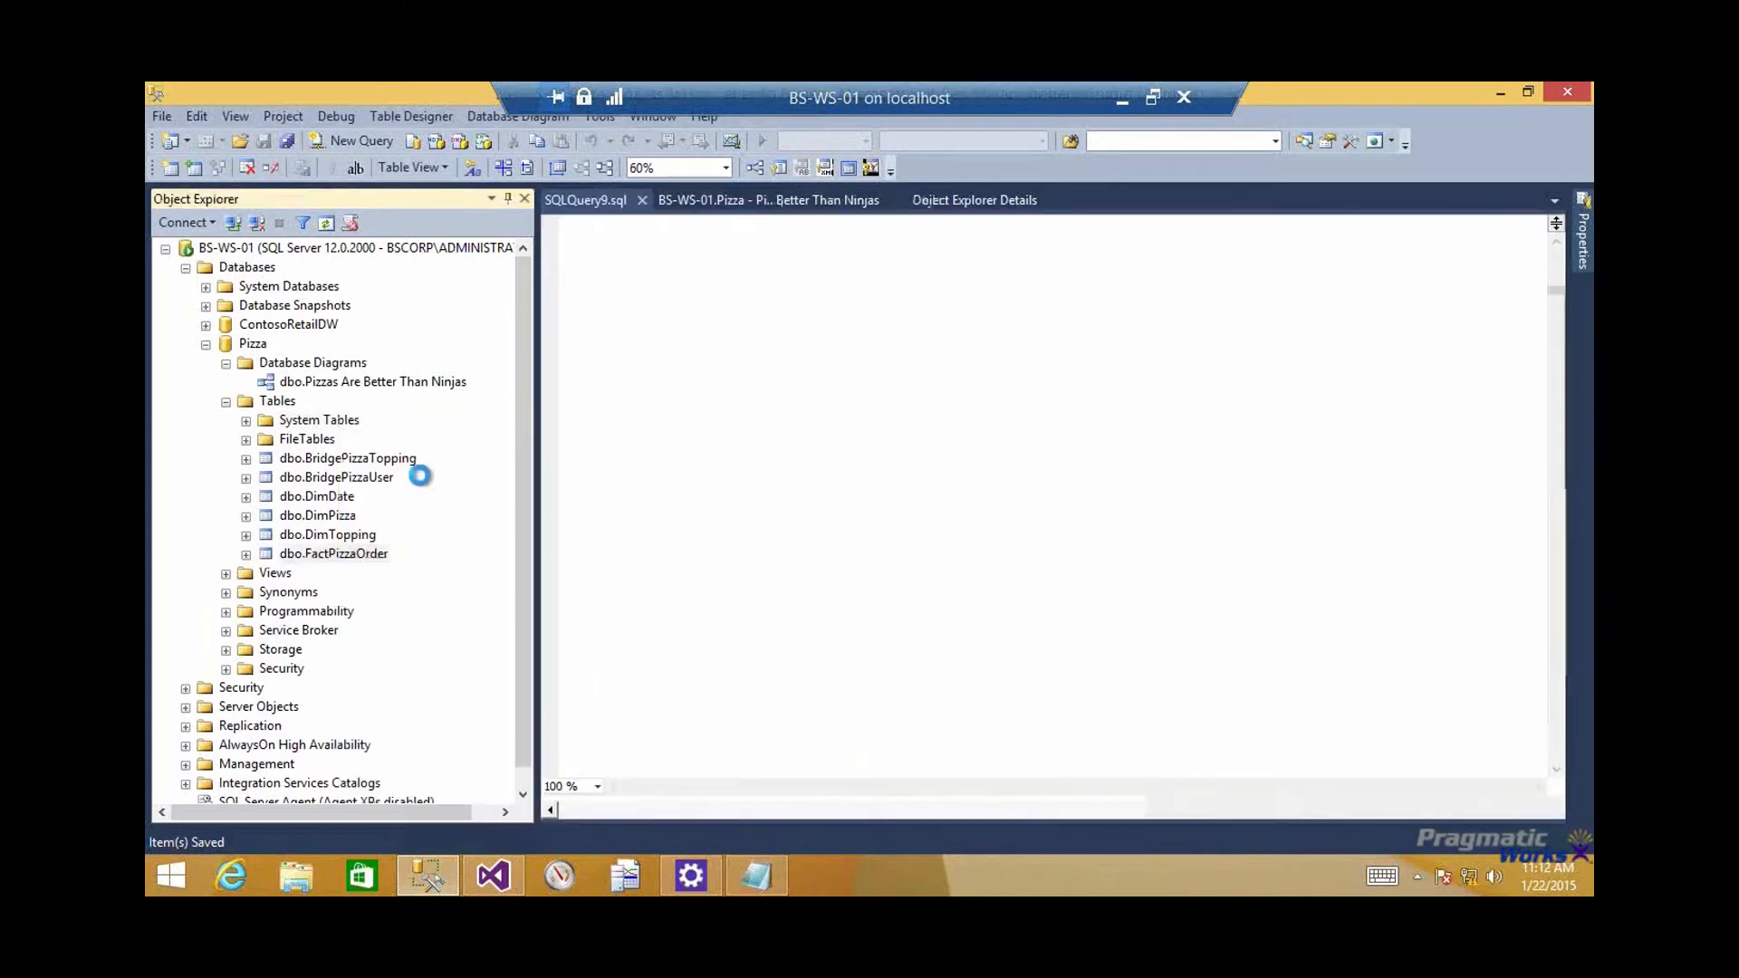
{"action": "left_click", "coordinate": [843, 657]}
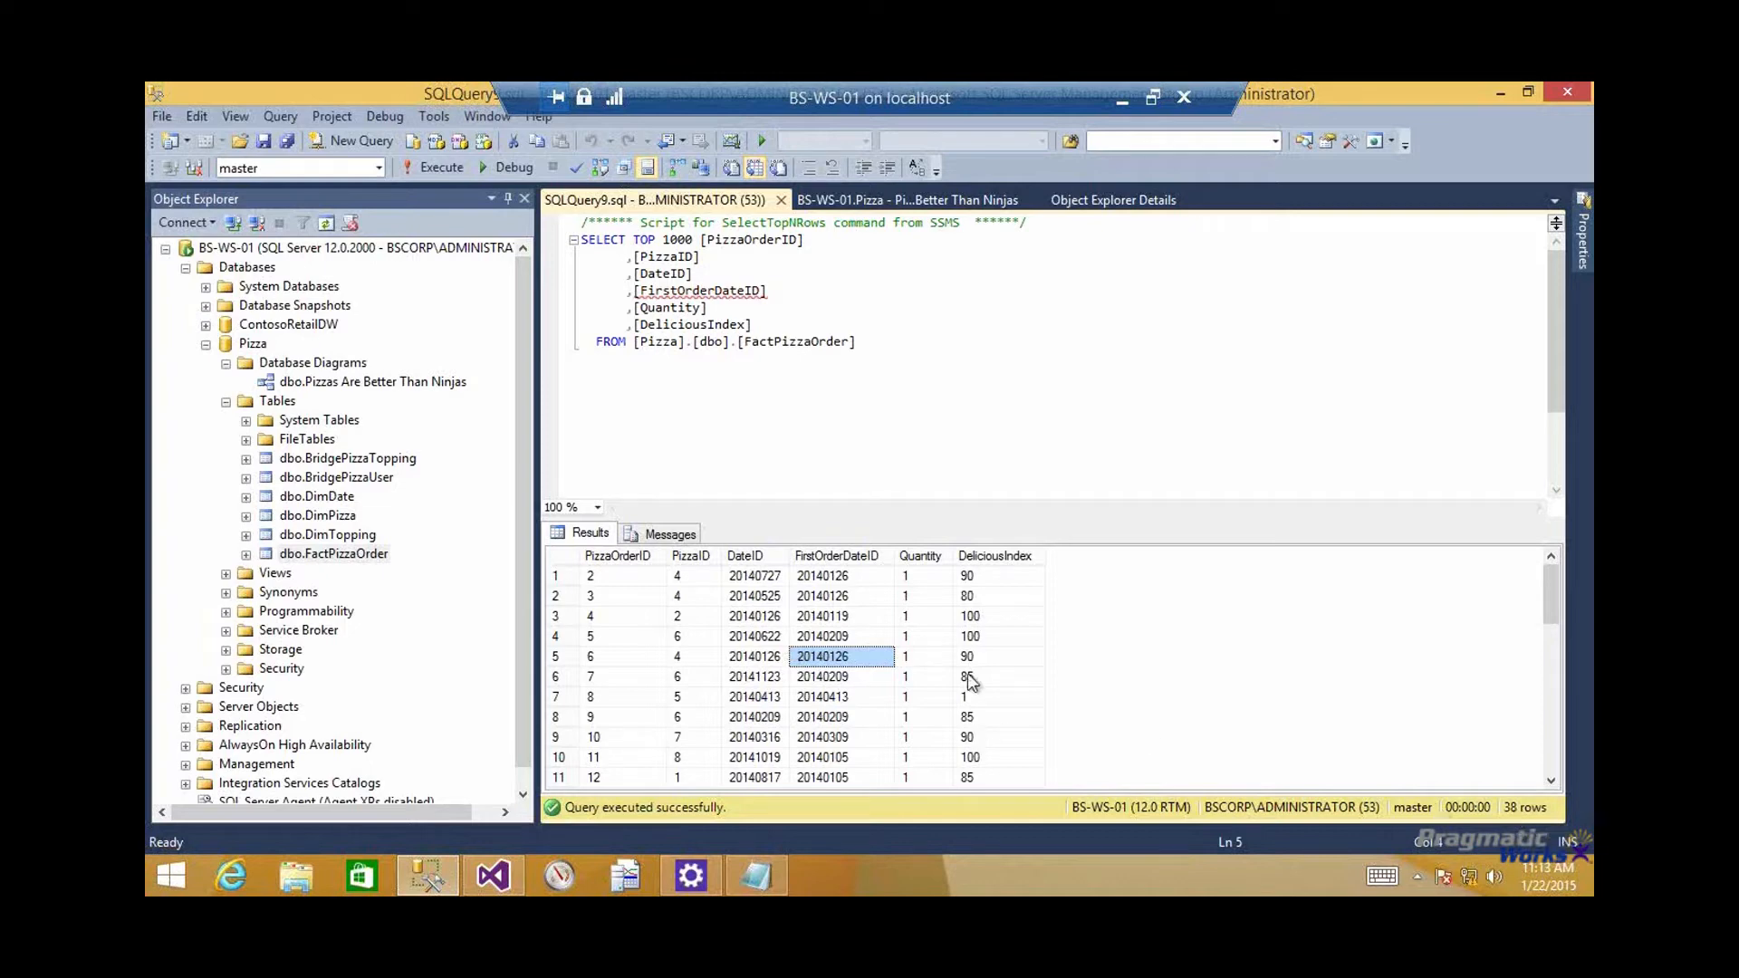
{"action": "left_click", "coordinate": [926, 598]}
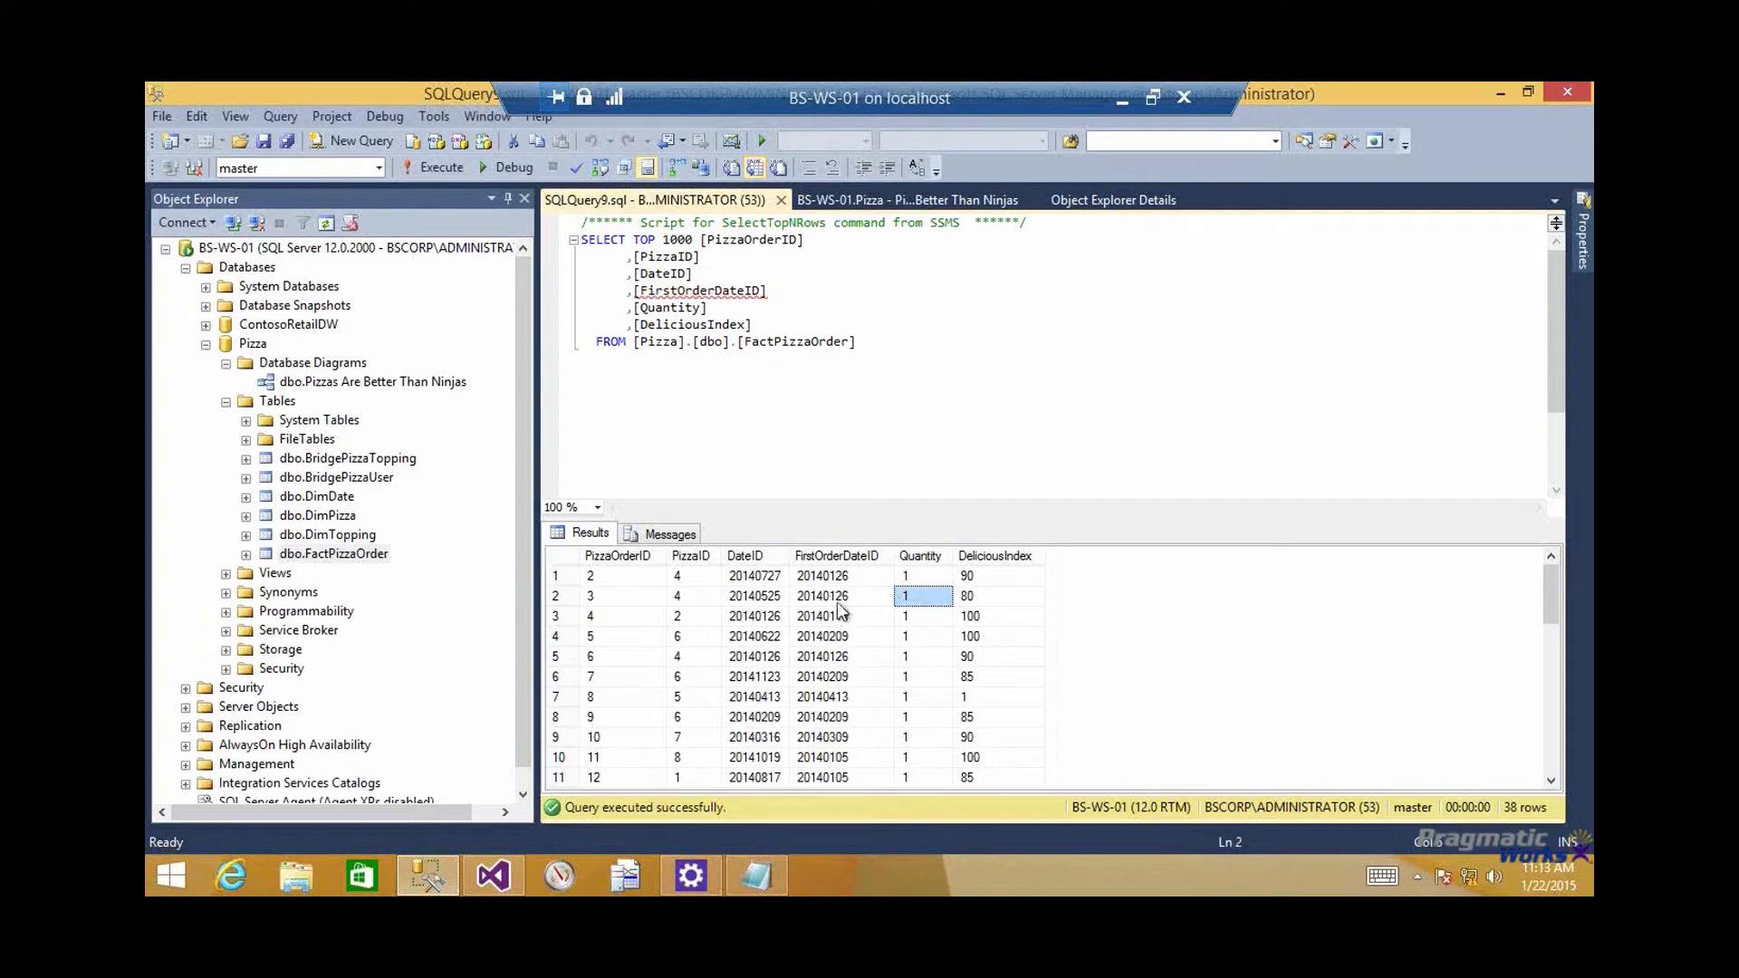
{"action": "left_click", "coordinate": [838, 597]}
{"action": "left_click", "coordinate": [756, 597]}
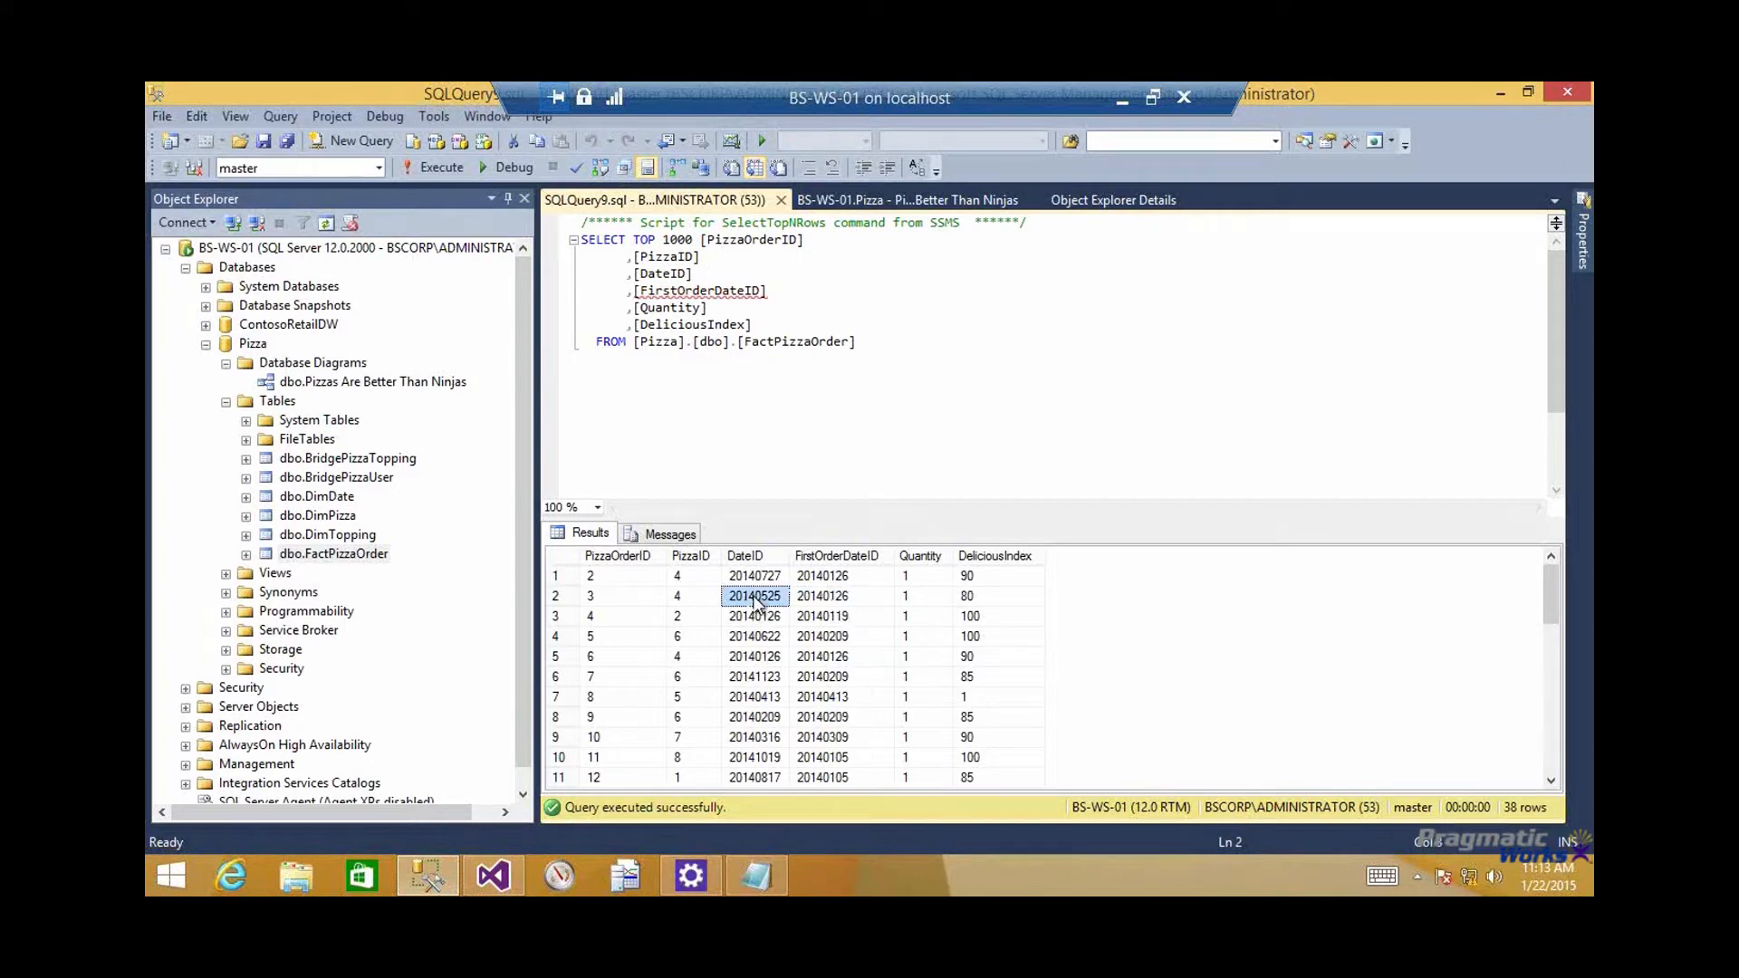
{"action": "key", "text": "Right"}
{"action": "key", "text": "Right"}
{"action": "key", "text": "Right"}
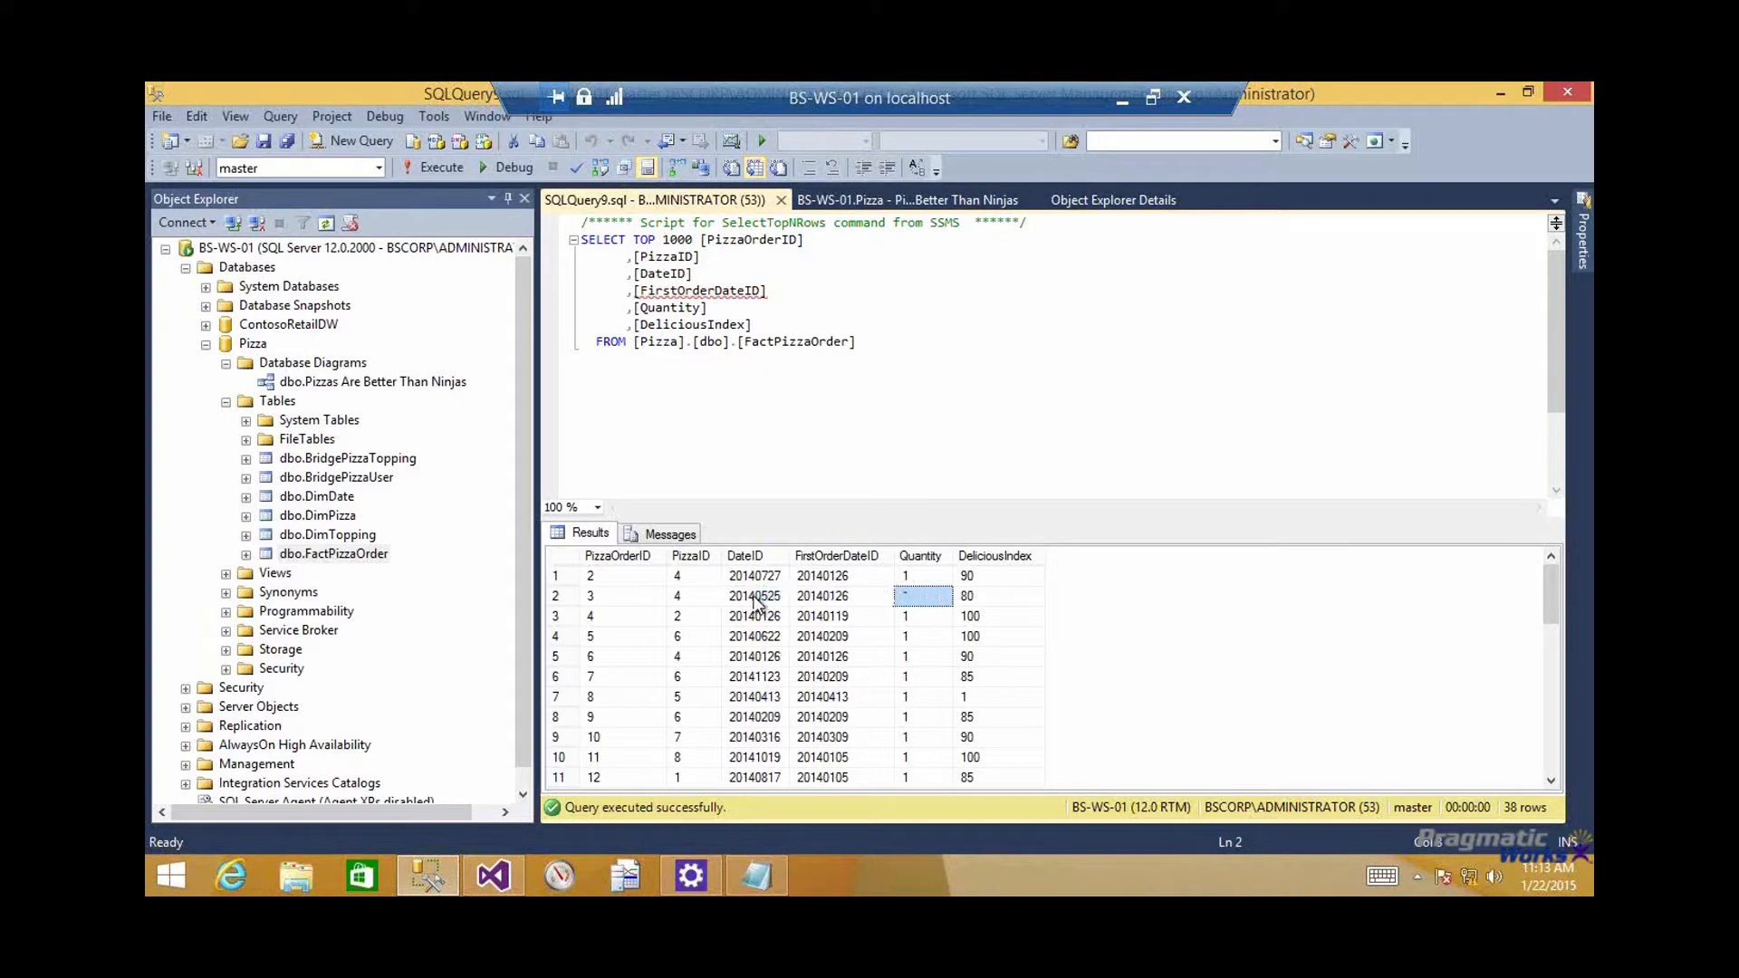
{"action": "key", "text": "Up"}
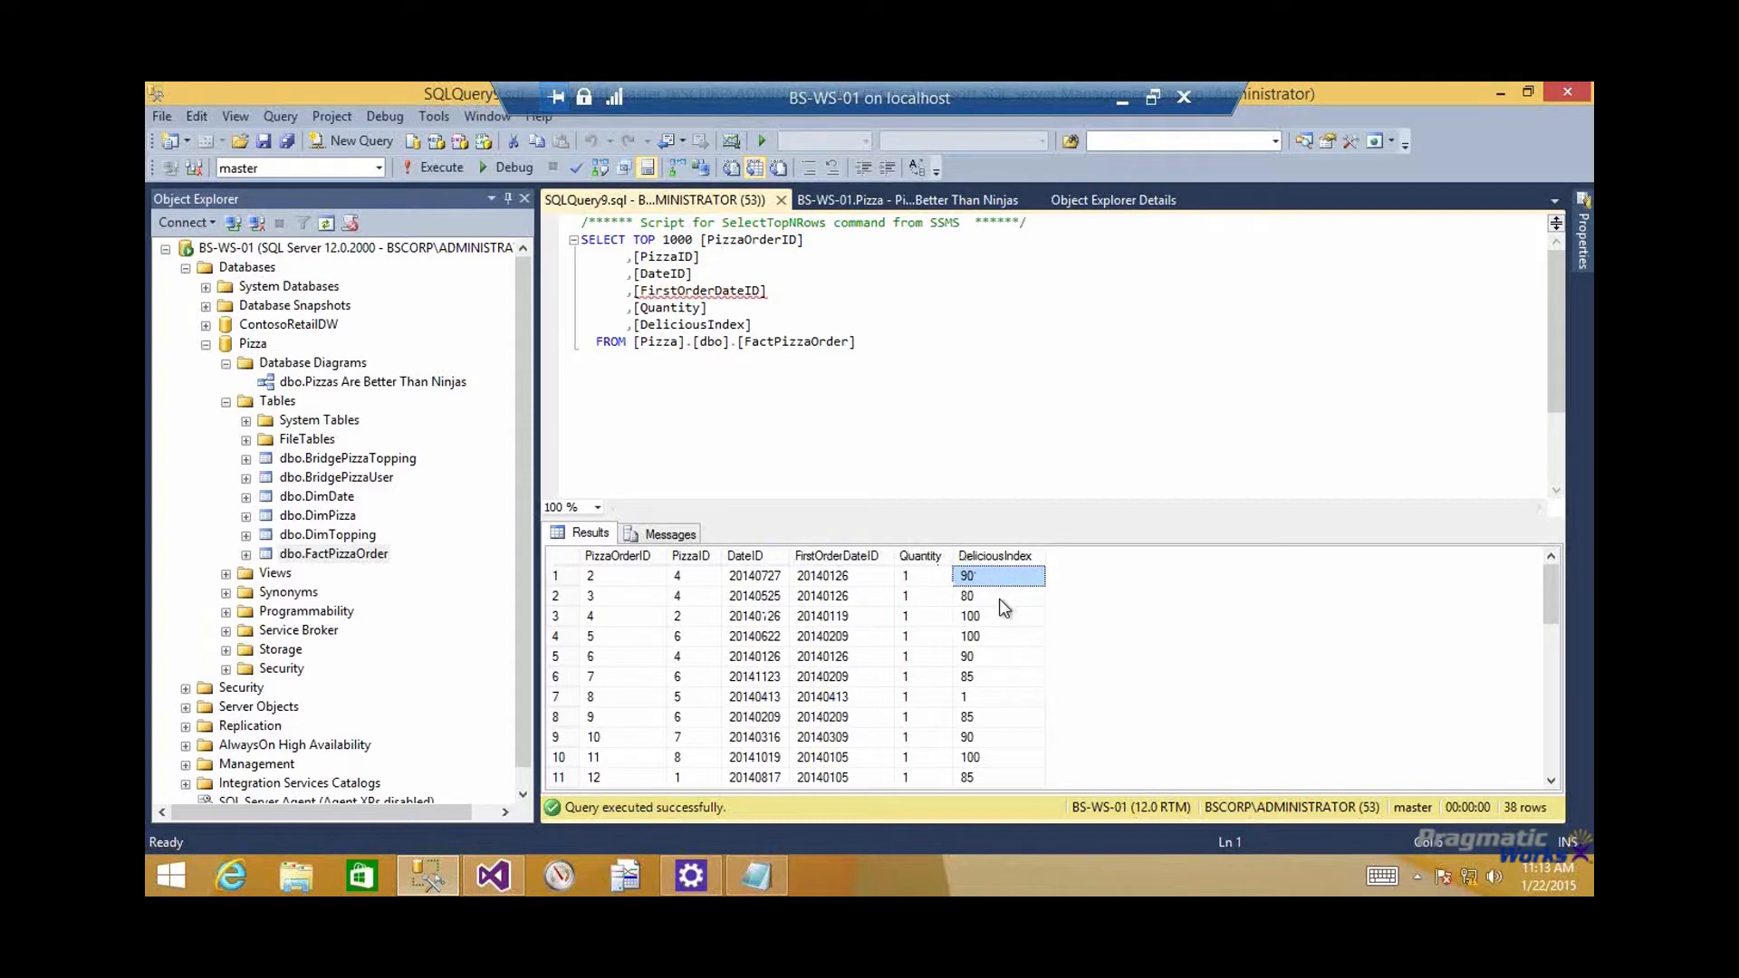
Query the top 1000 rows of dbo.DimPizza and examine the PizzaName, PizzaLocation and UserName columns
{"action": "right_click", "coordinate": [353, 515]}
{"action": "left_click", "coordinate": [437, 475]}
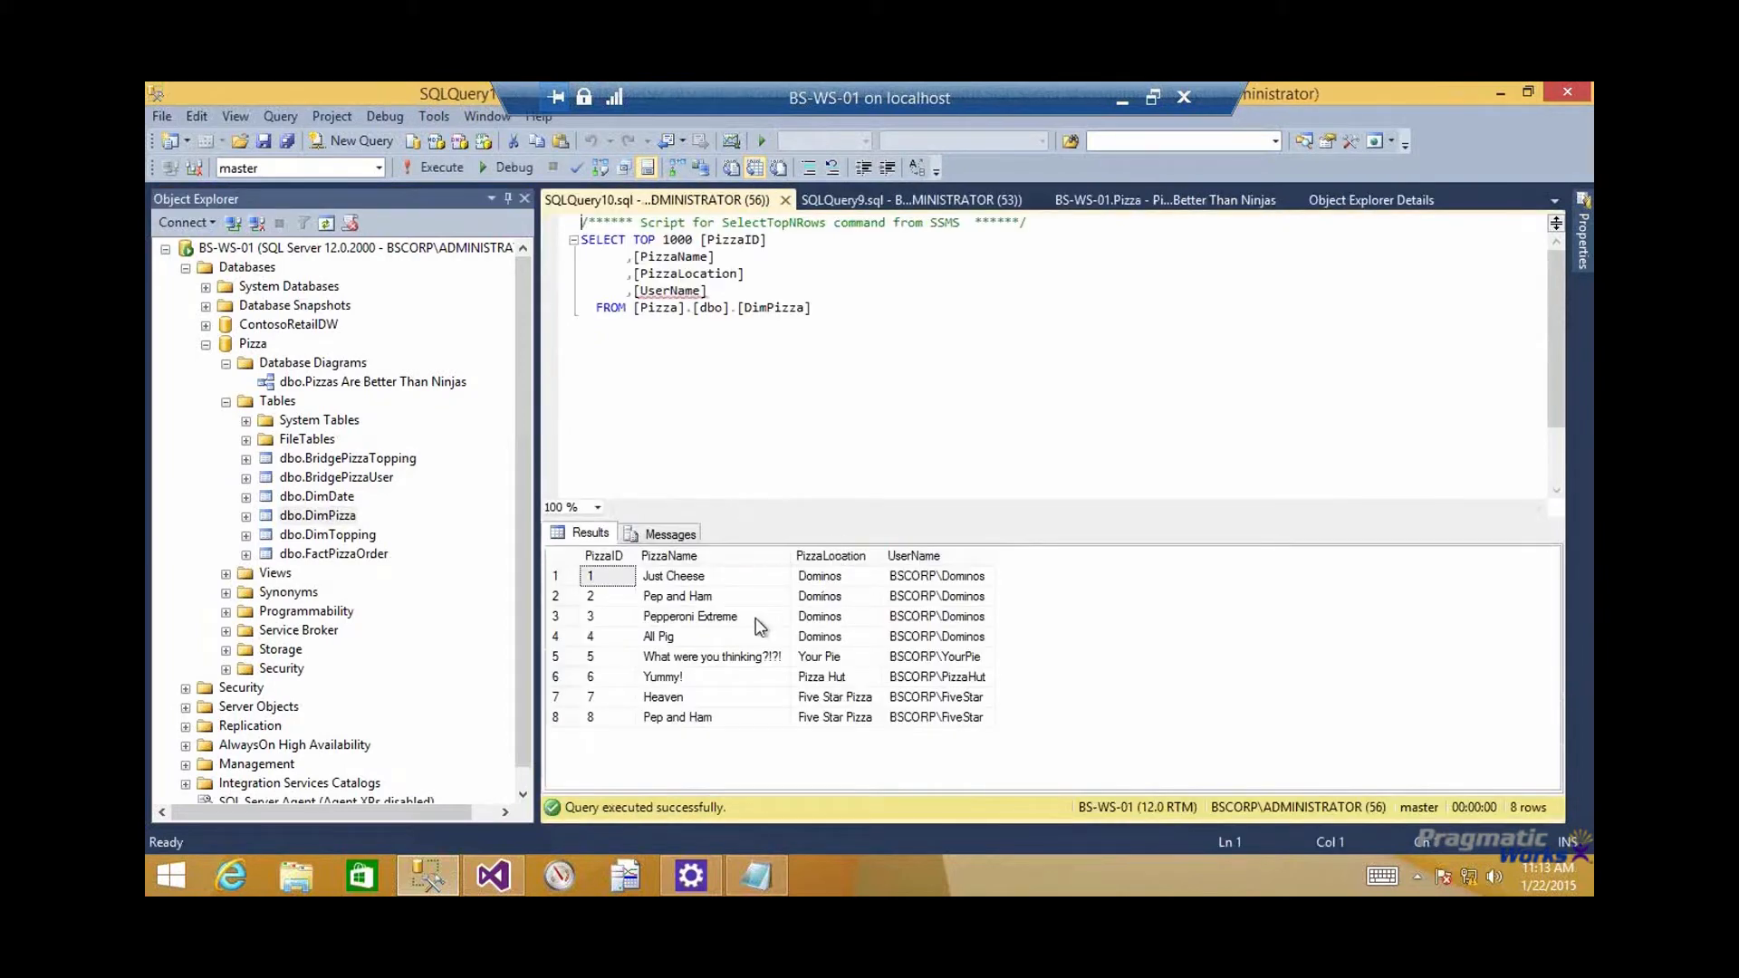
{"action": "left_click_drag", "start_coordinate": [732, 580], "coordinate": [737, 643]}
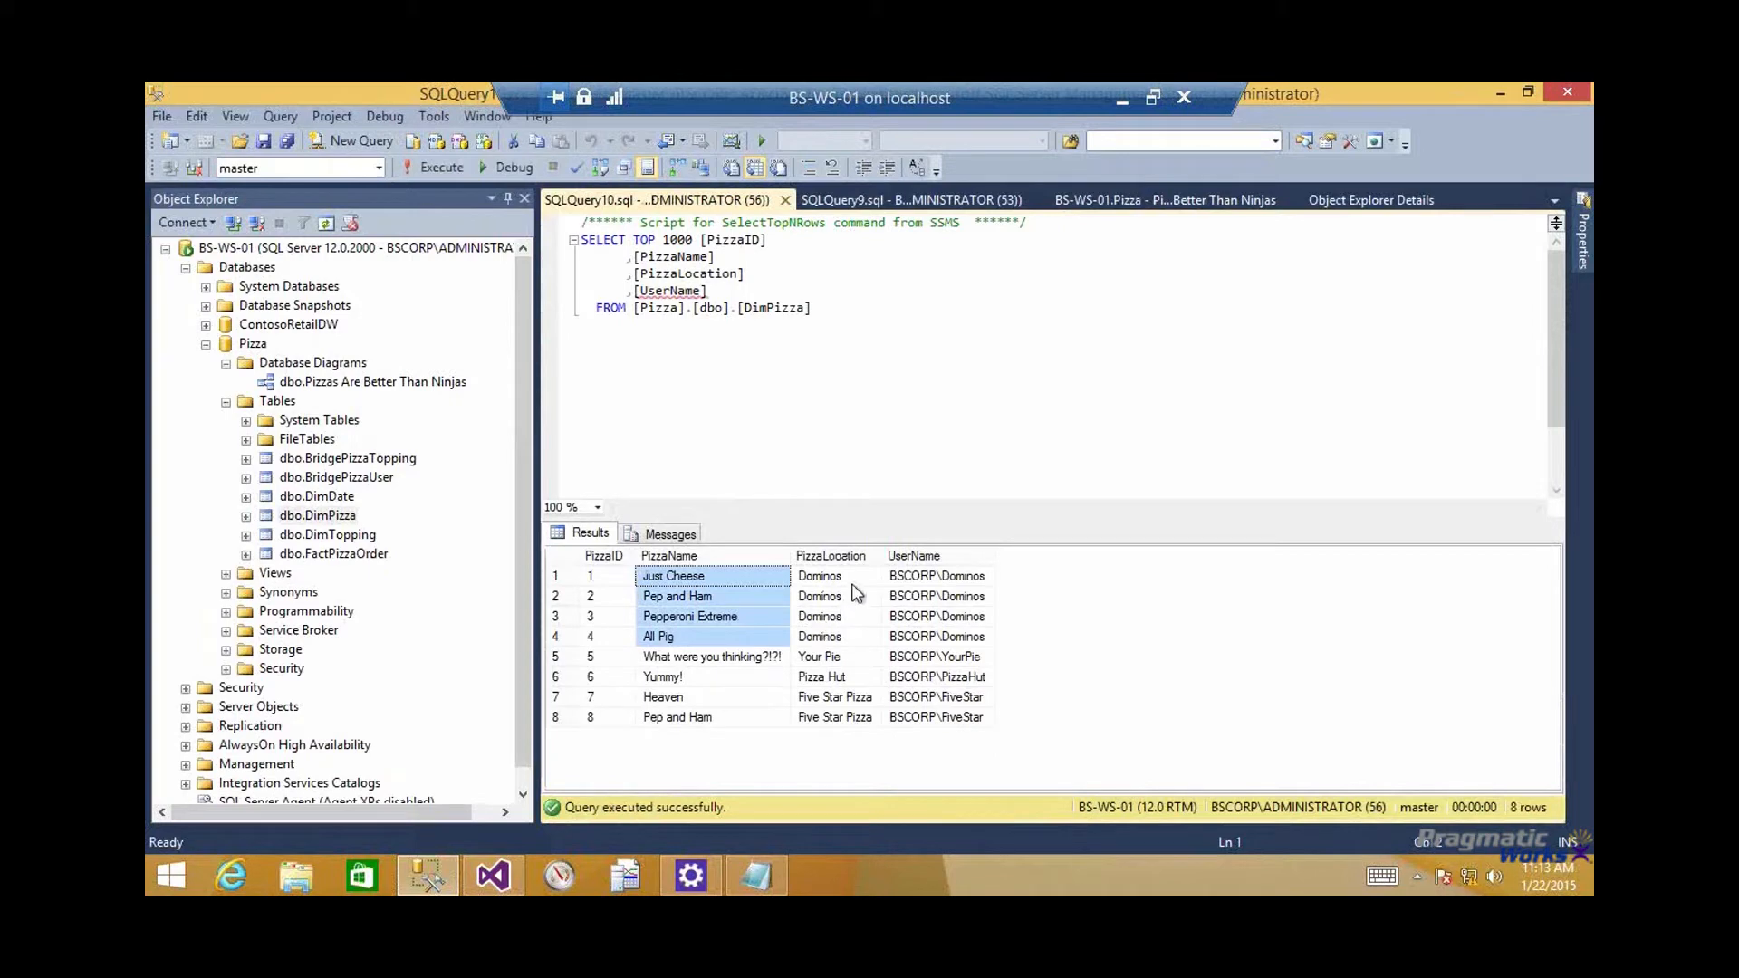
{"action": "left_click", "coordinate": [845, 613]}
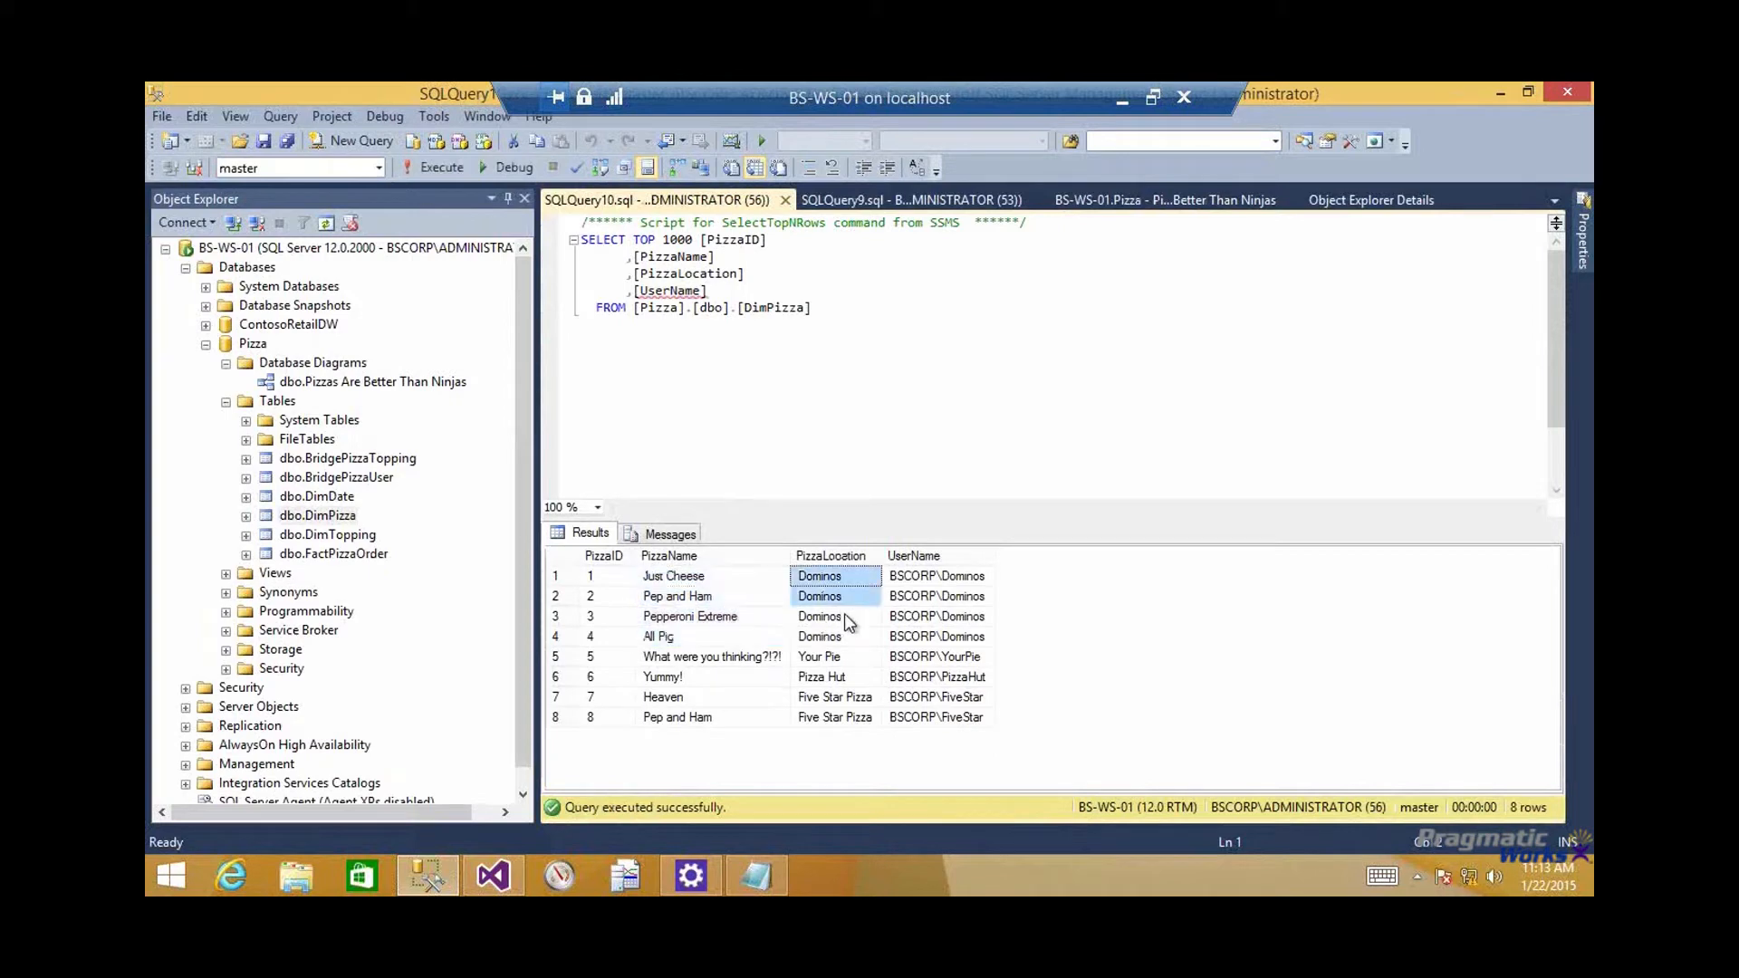
{"action": "left_click", "coordinate": [955, 556]}
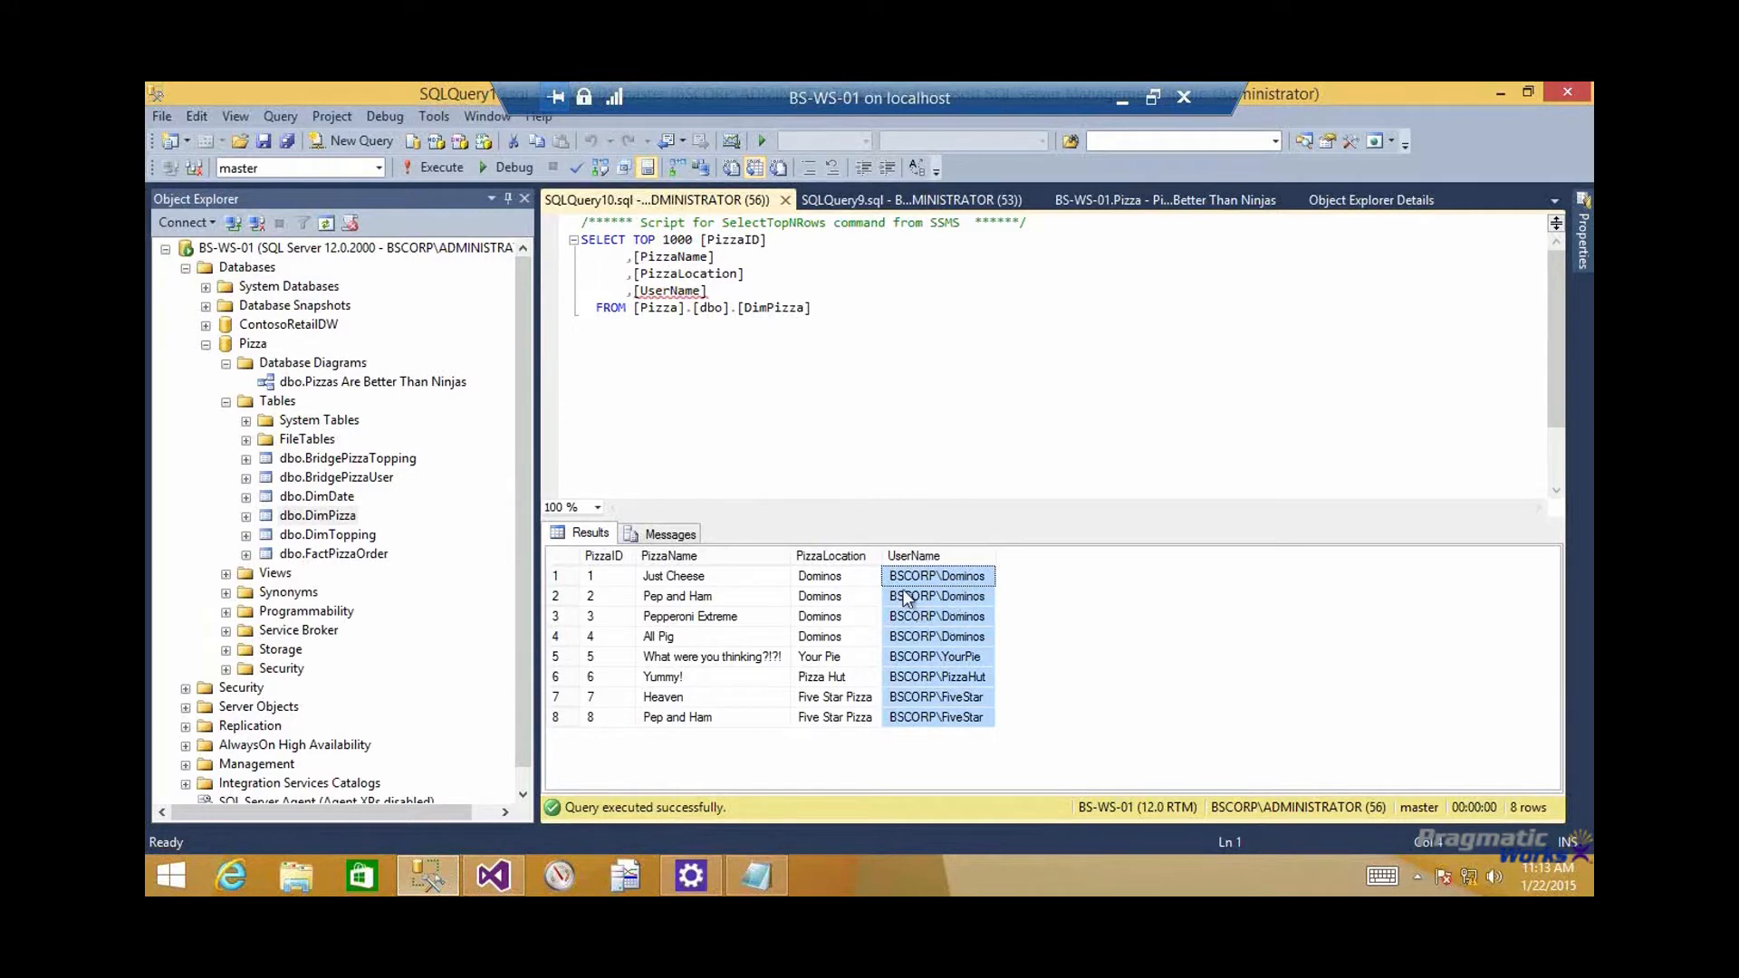
{"action": "left_click", "coordinate": [917, 581]}
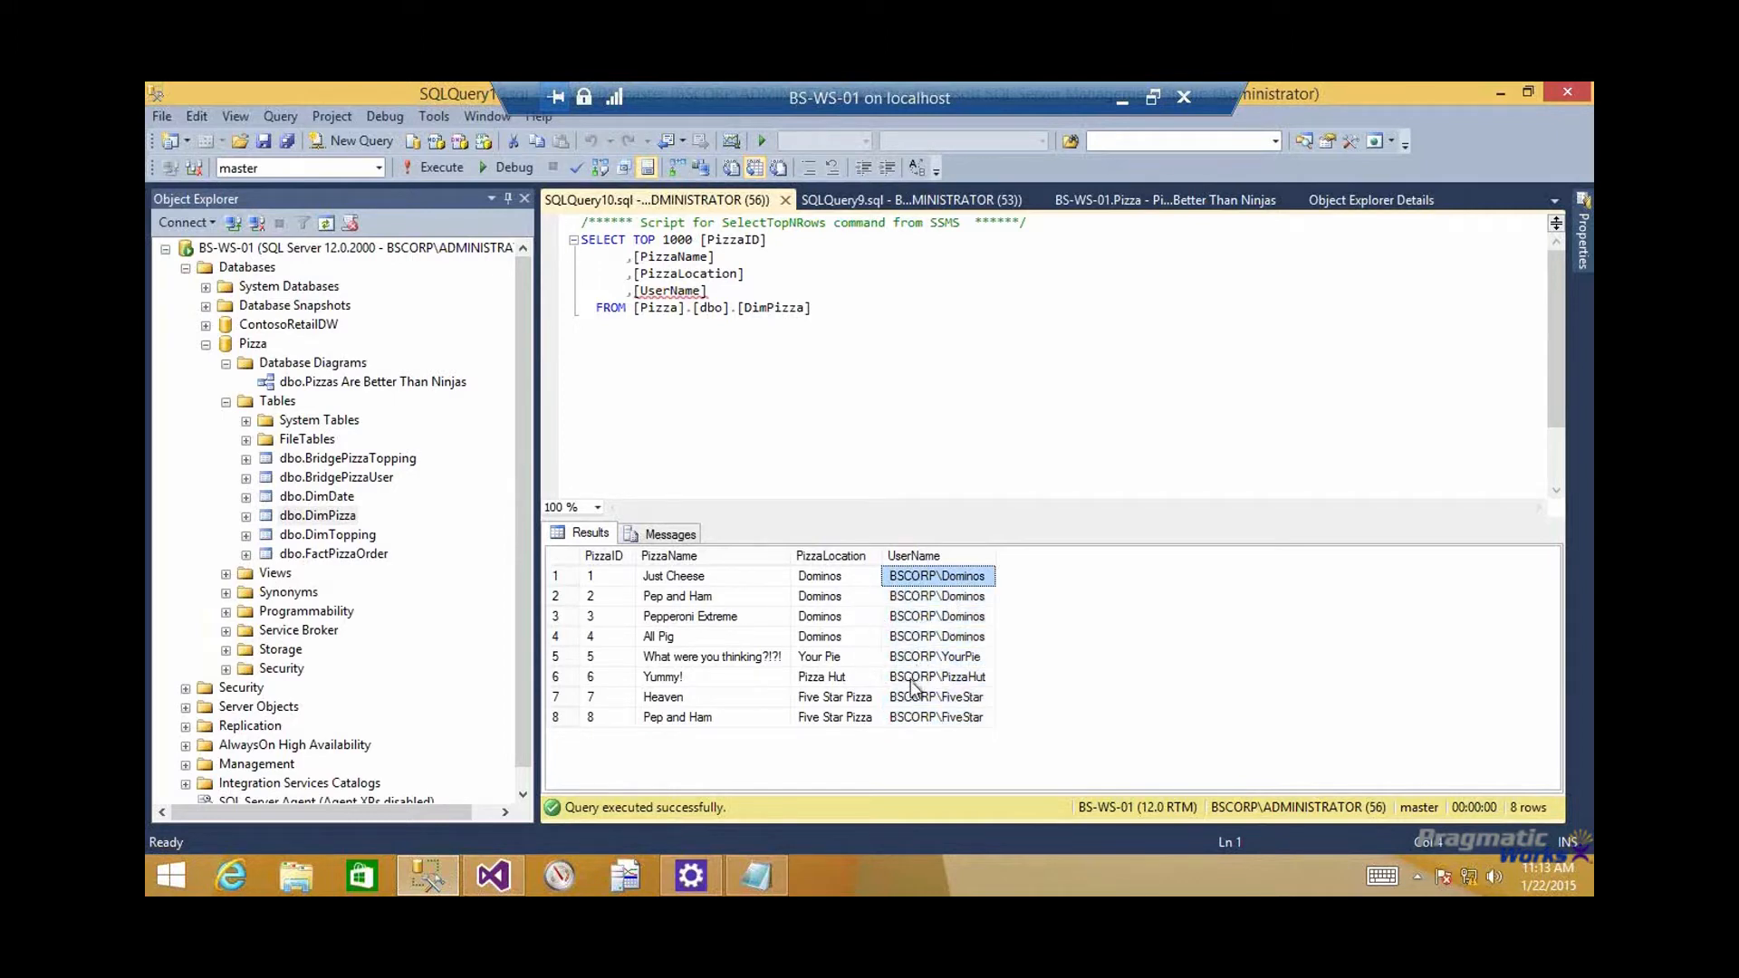
{"action": "left_click", "coordinate": [951, 659]}
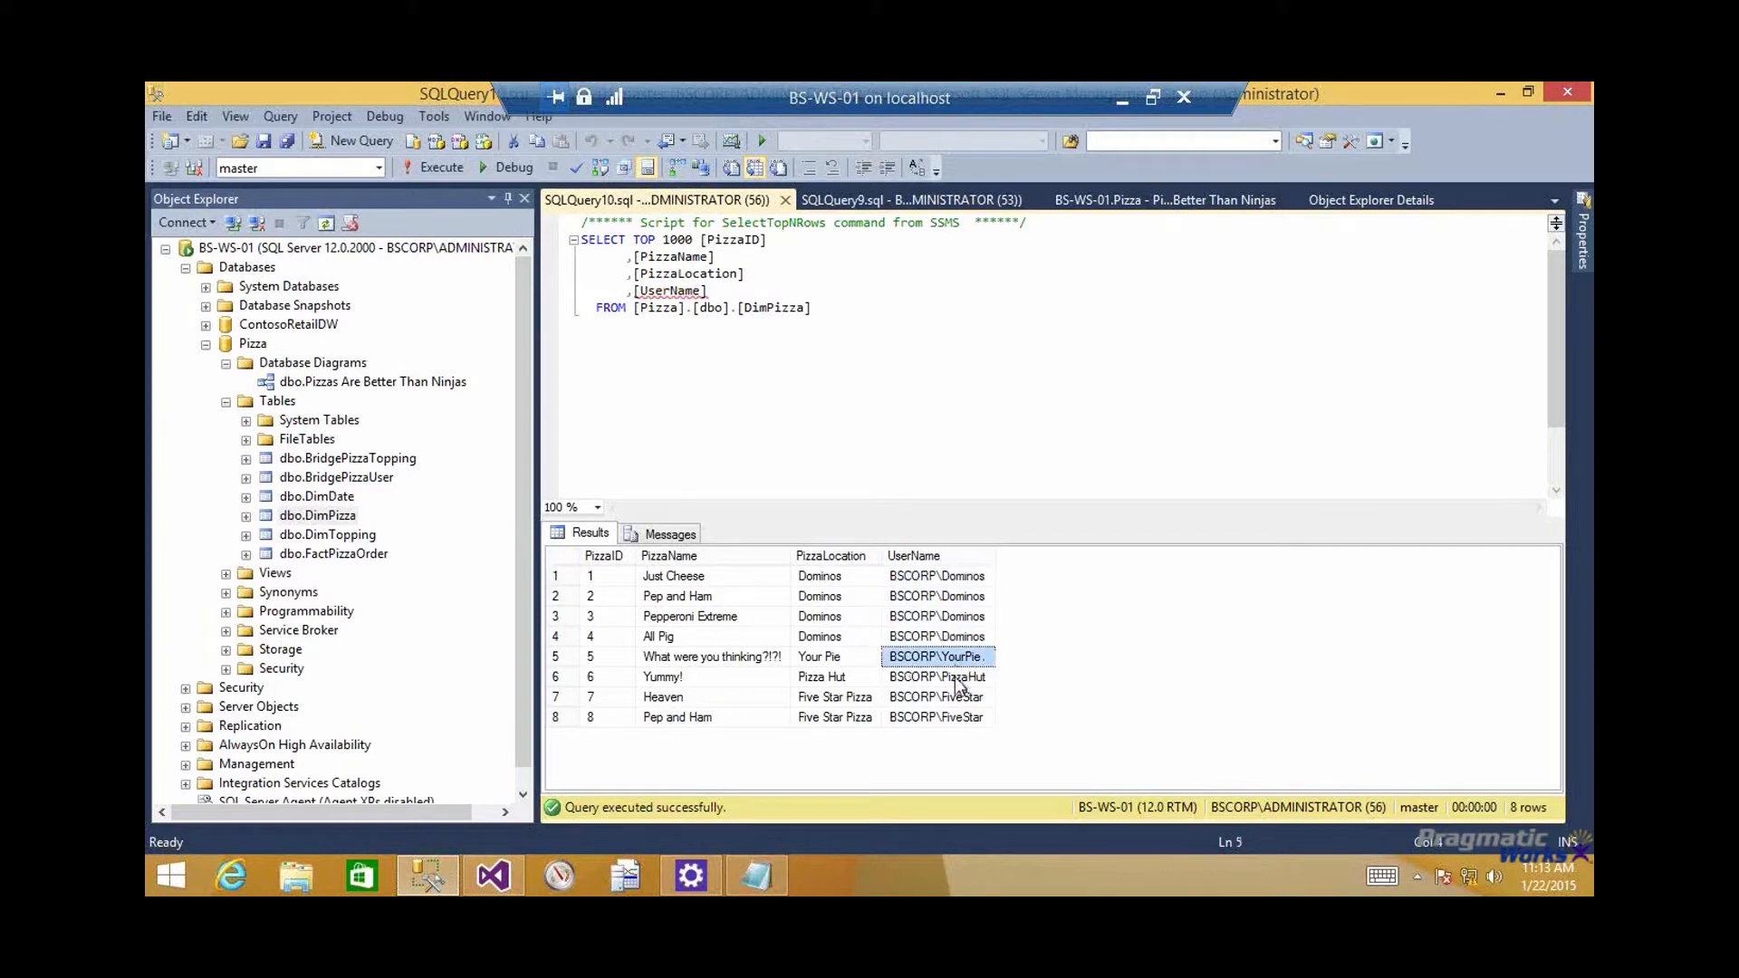
{"action": "left_click", "coordinate": [957, 696]}
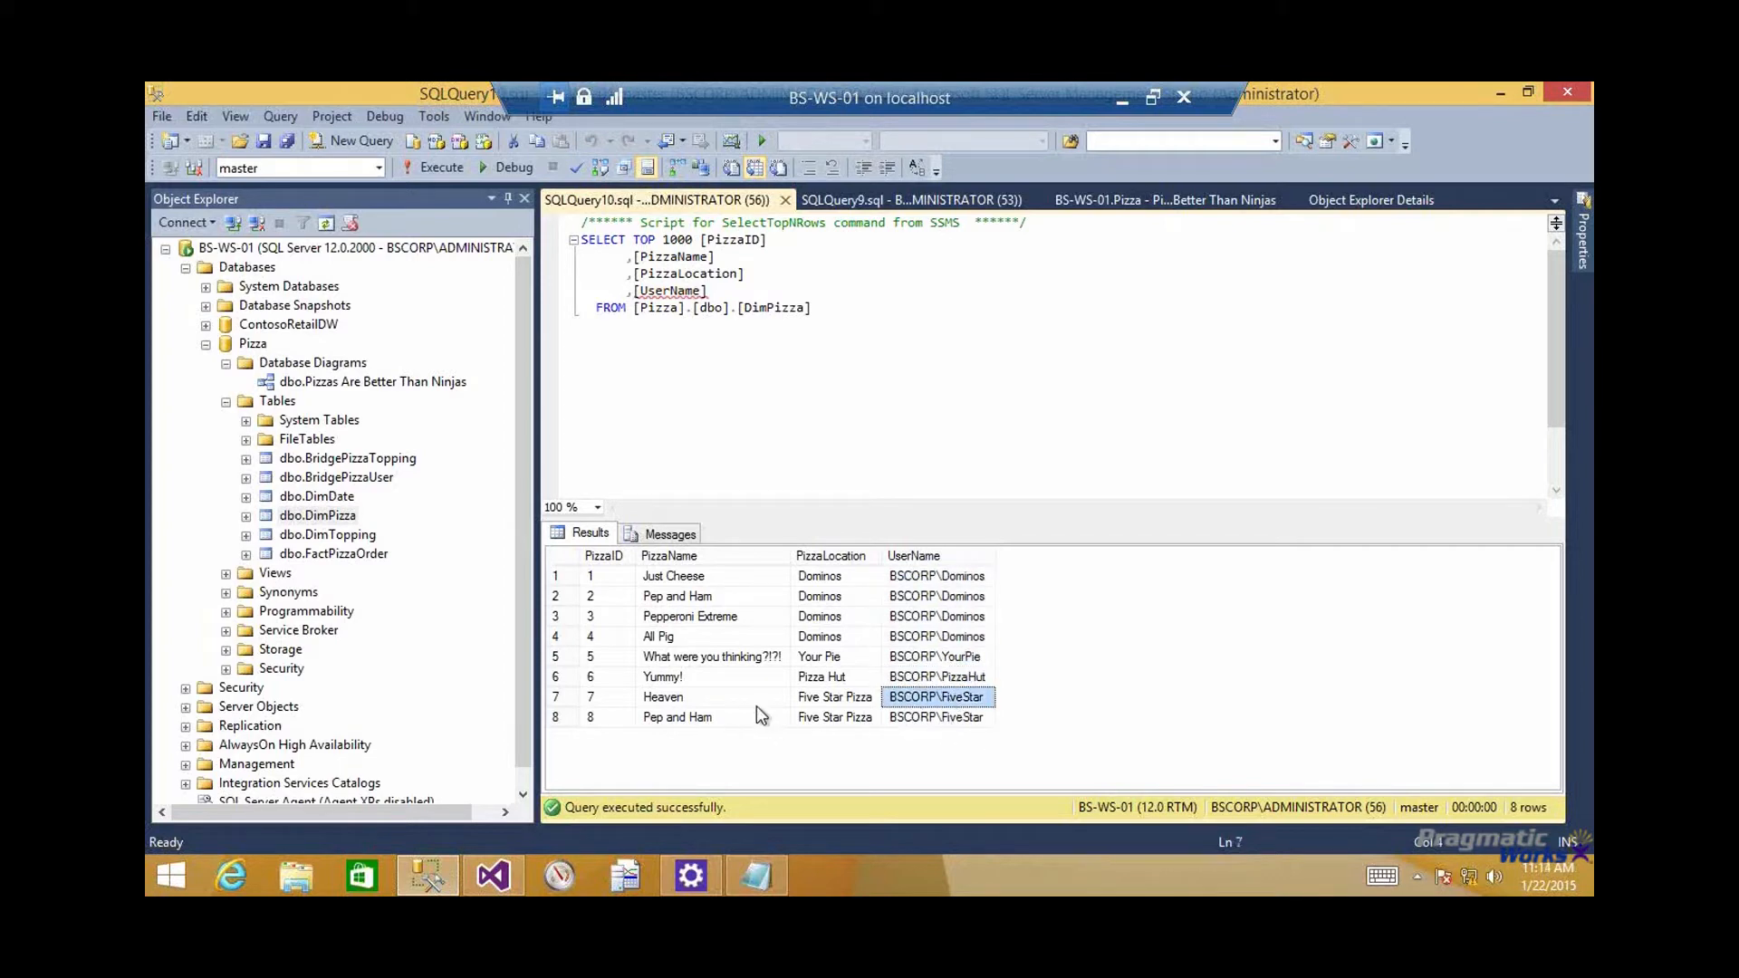
{"action": "left_click", "coordinate": [748, 582]}
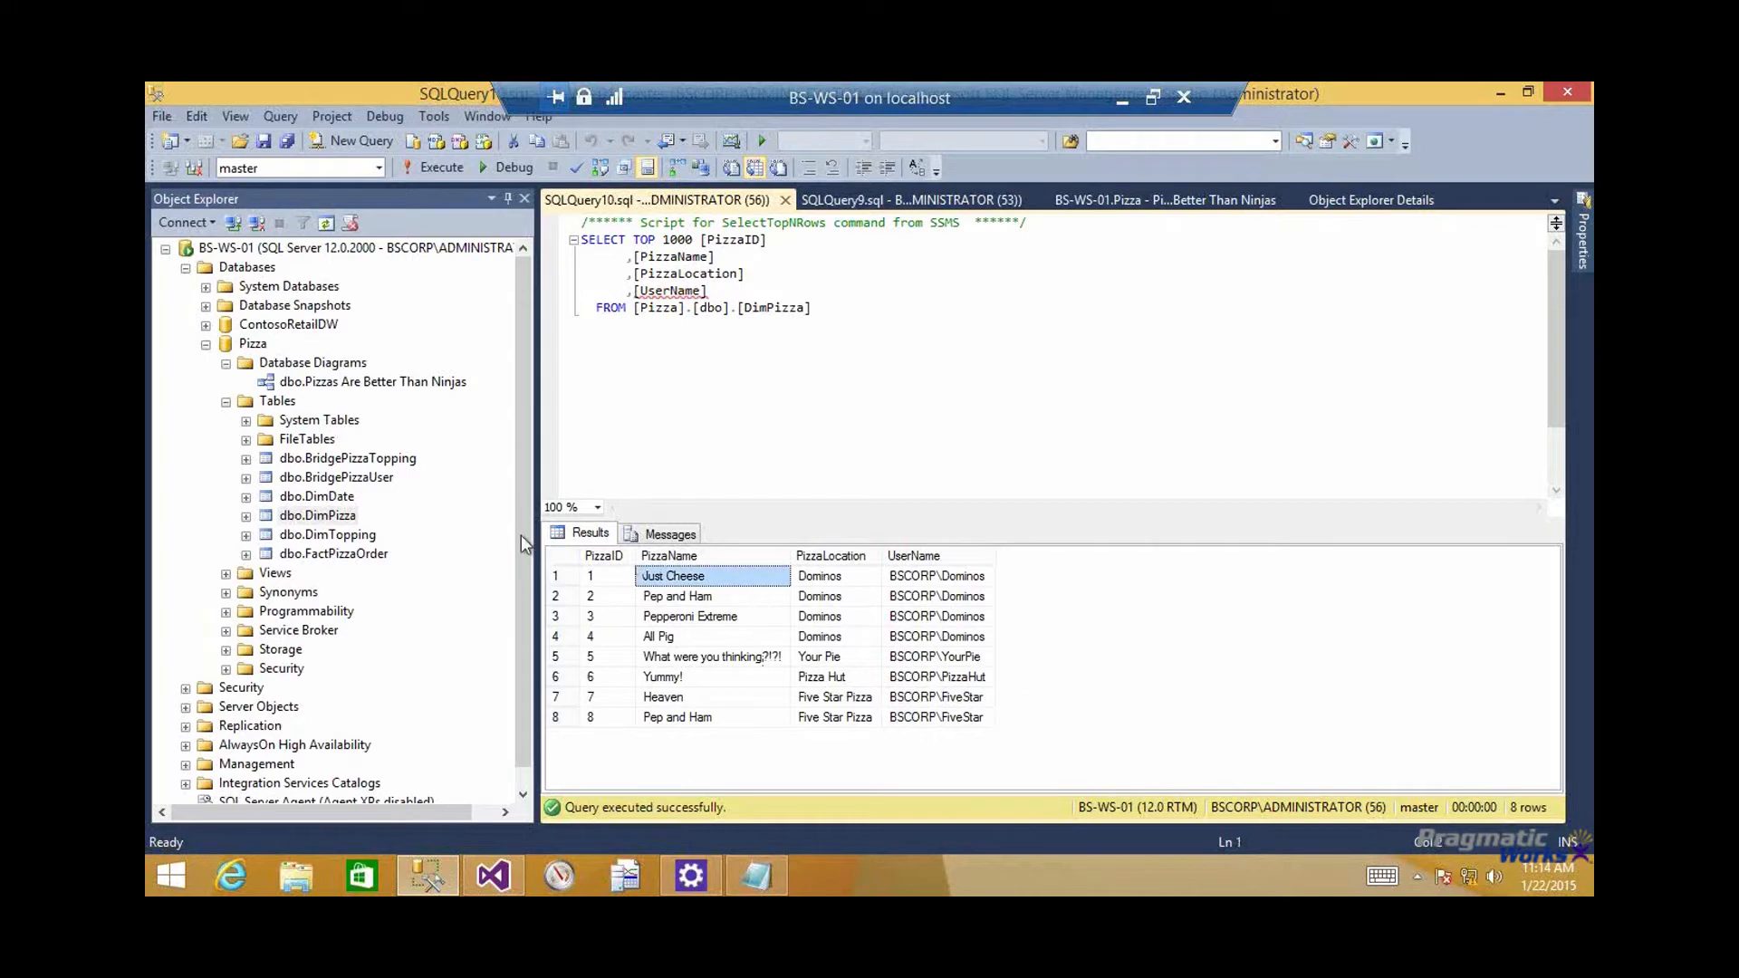
Query the top 1000 rows of dbo.DimTopping, enlarge the results area to show every topping and select the Pineapple row
{"action": "right_click", "coordinate": [359, 536]}
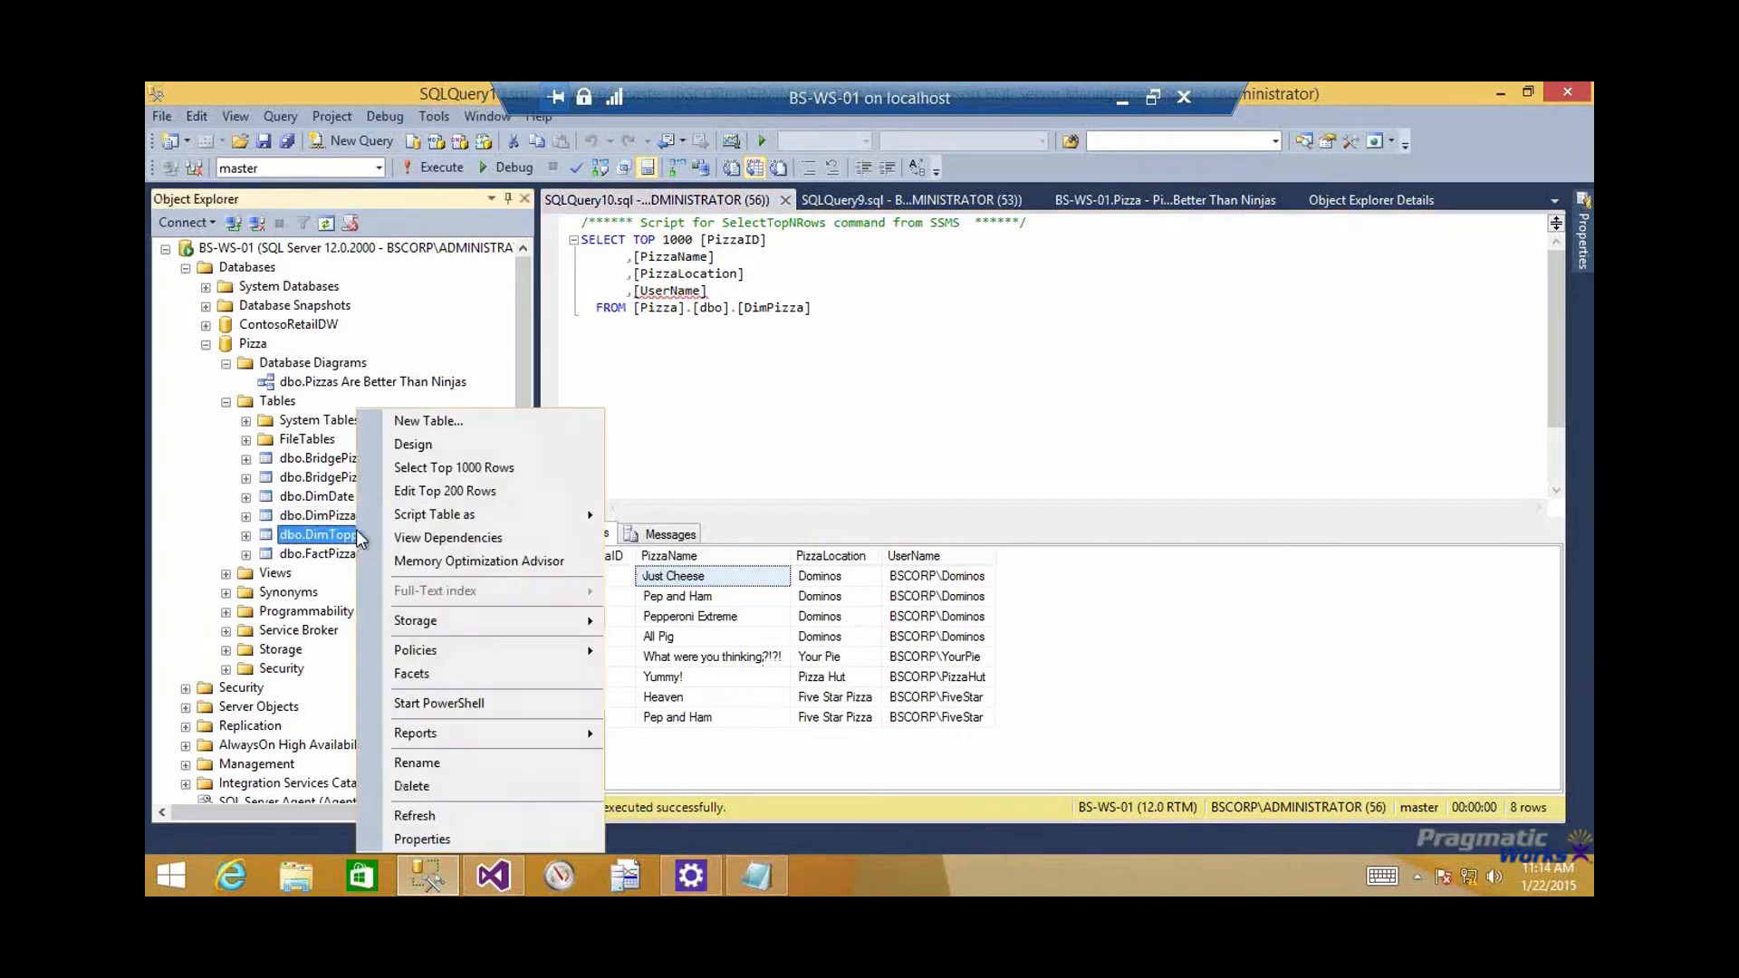
{"action": "left_click", "coordinate": [433, 467]}
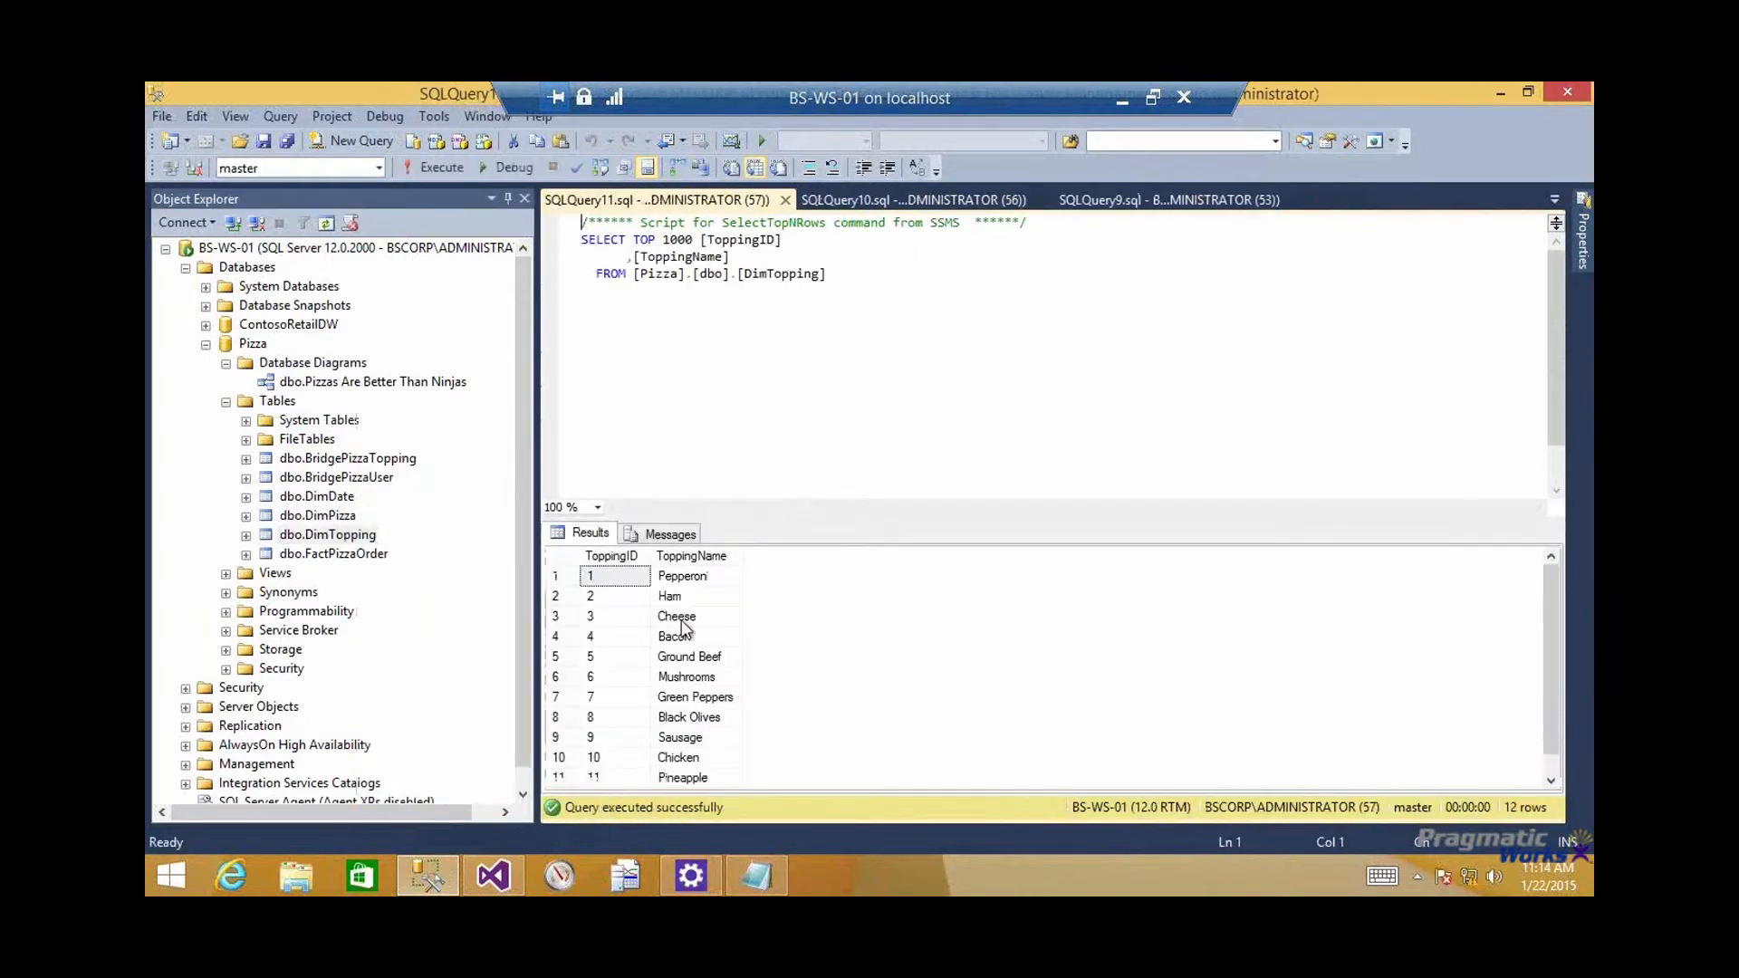
{"action": "left_click_drag", "start_coordinate": [840, 518], "coordinate": [841, 469]}
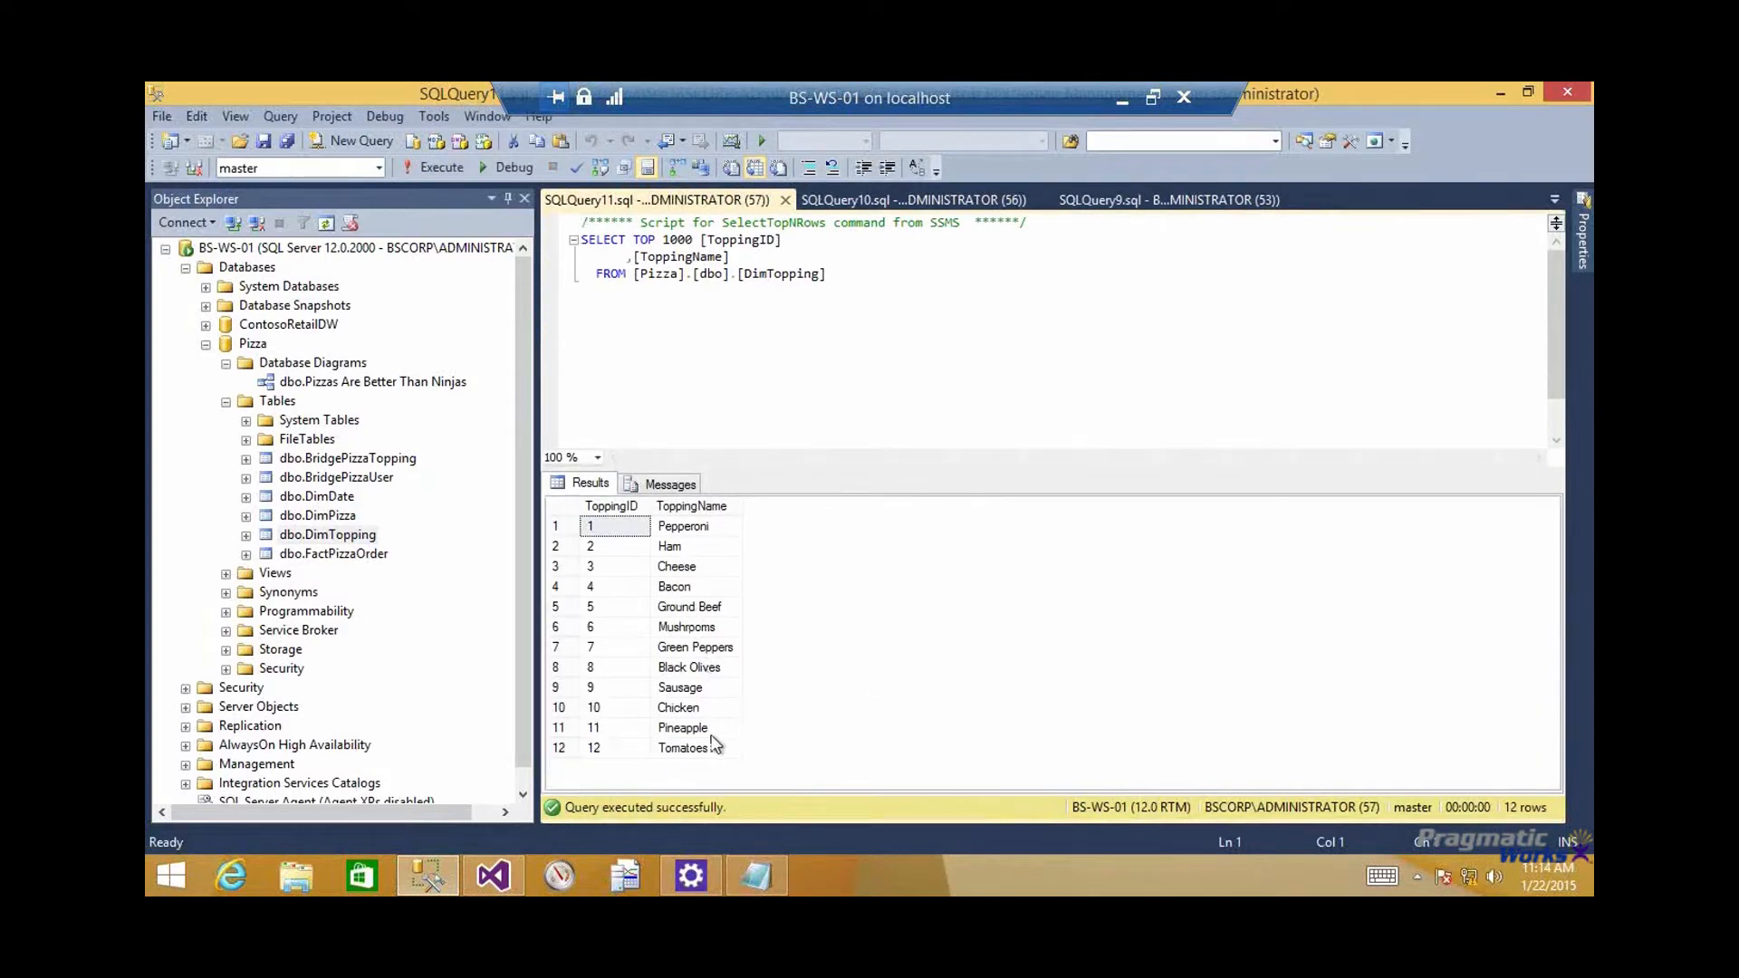
{"action": "left_click", "coordinate": [558, 729]}
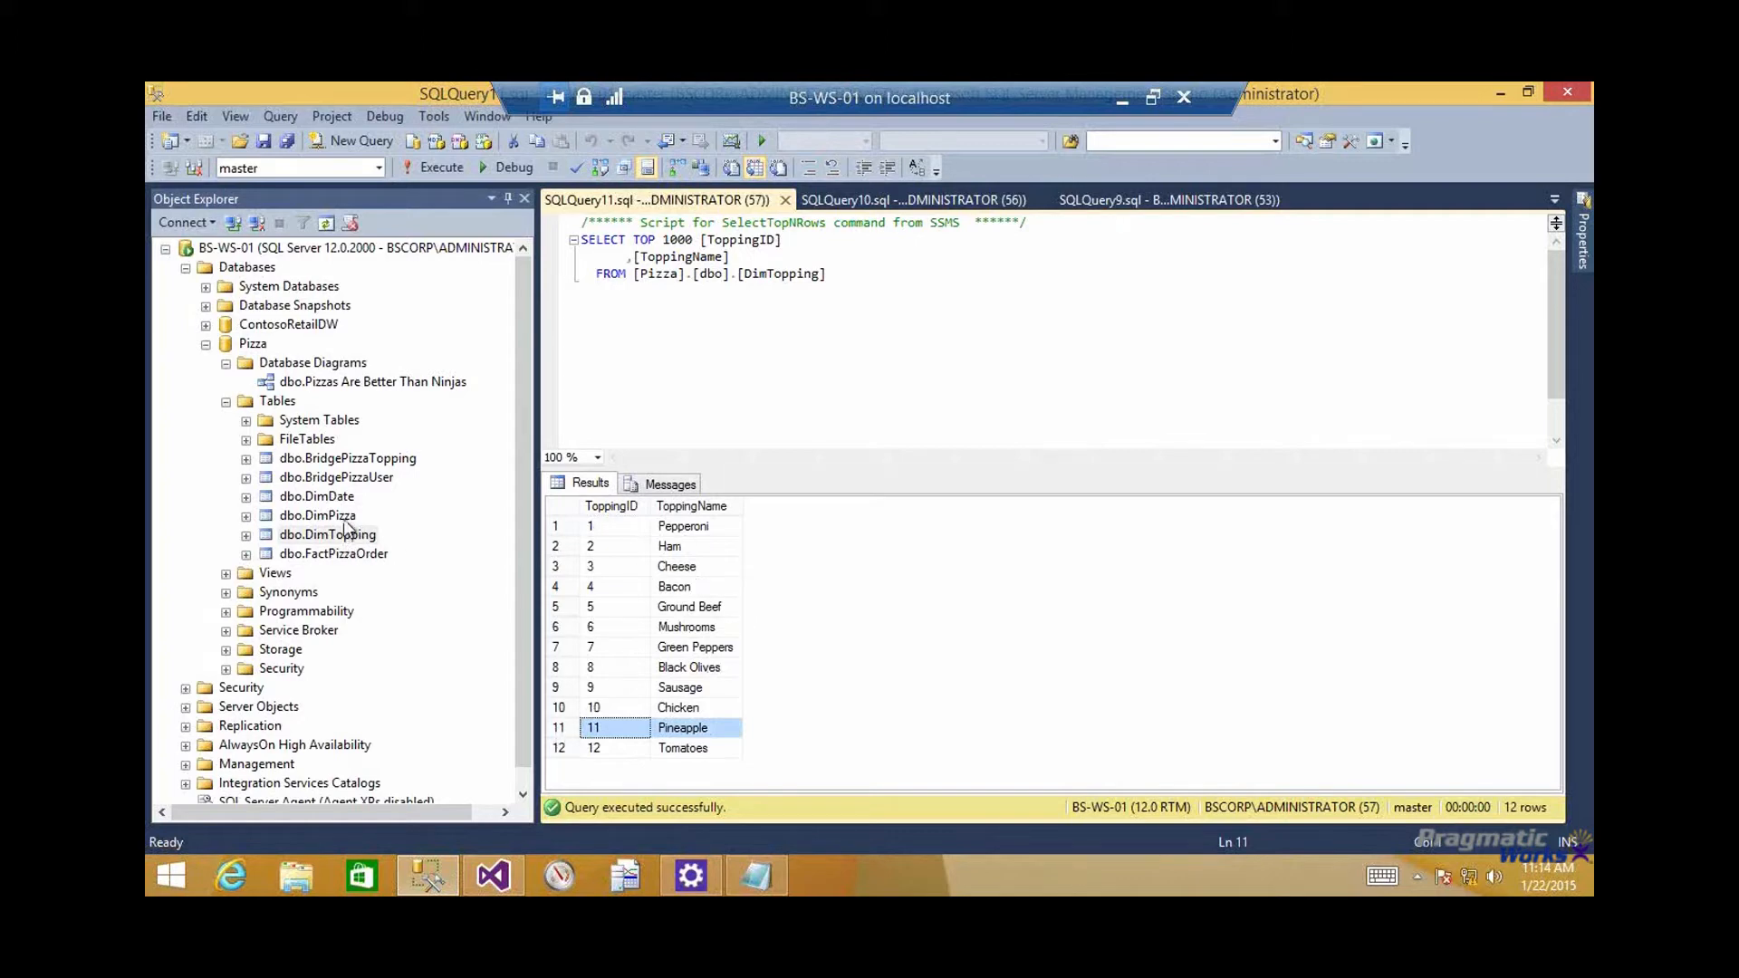
Query the top 1000 rows of dbo.BridgePizzaTopping and inspect the PizzaID and ToppingID of its first row
{"action": "right_click", "coordinate": [378, 462]}
{"action": "left_click", "coordinate": [438, 467]}
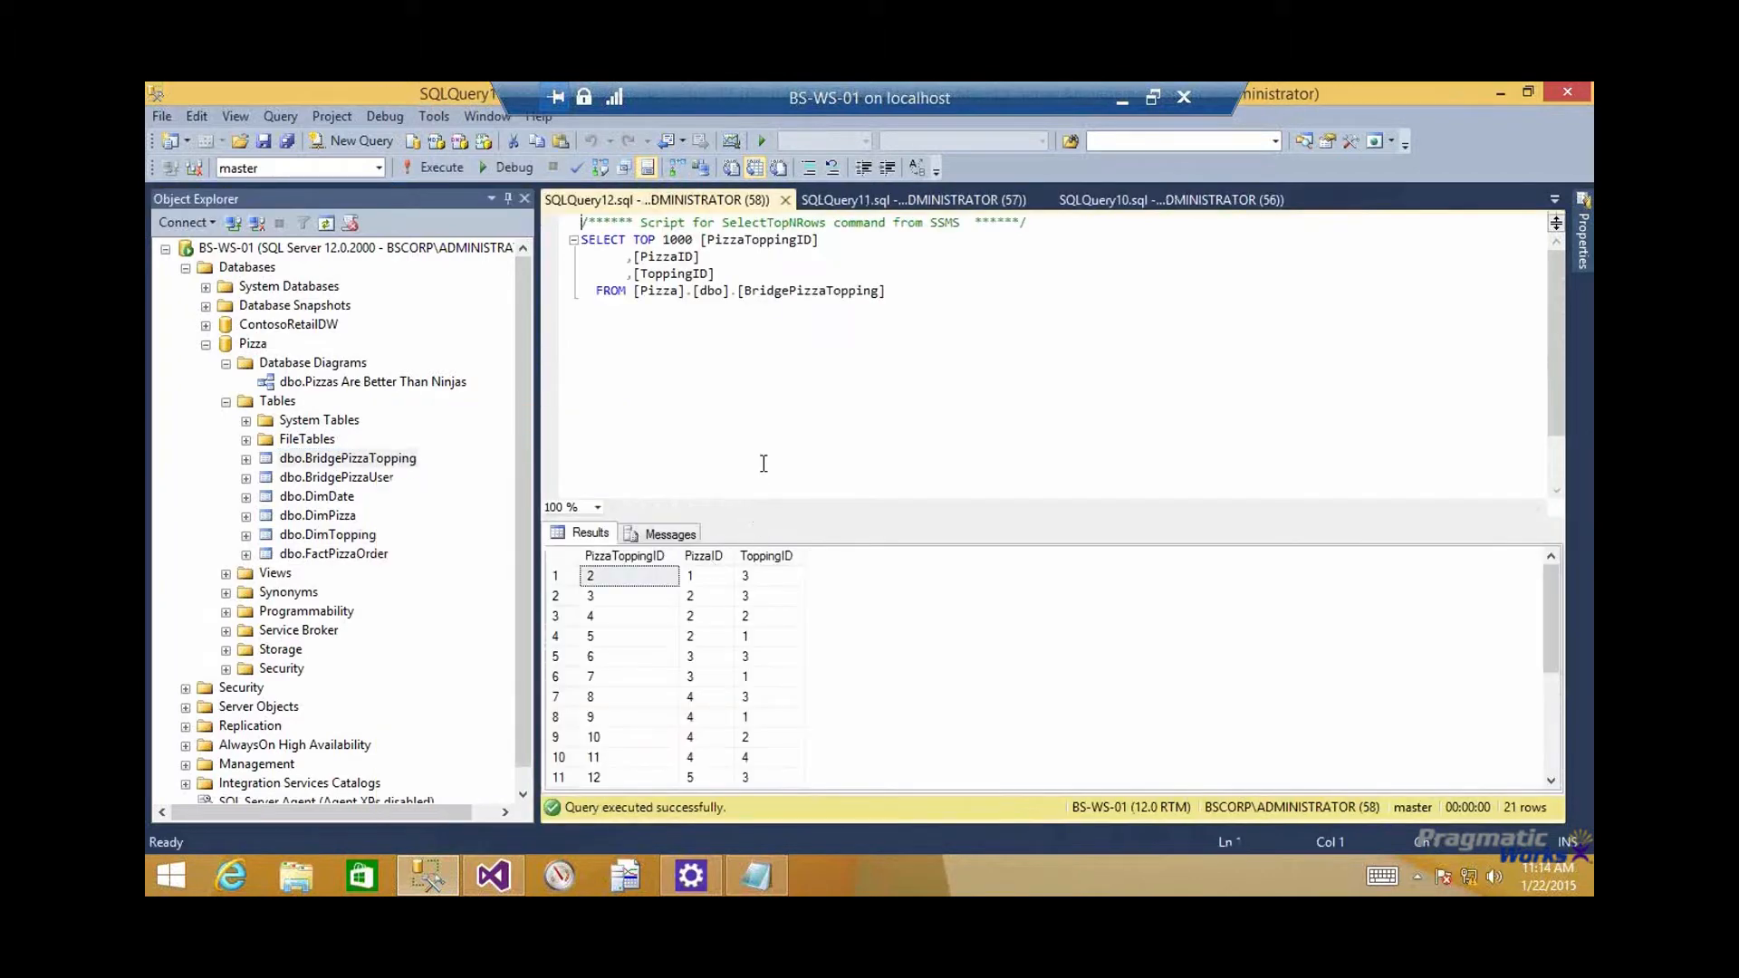
{"action": "left_click", "coordinate": [702, 577]}
{"action": "left_click", "coordinate": [763, 574]}
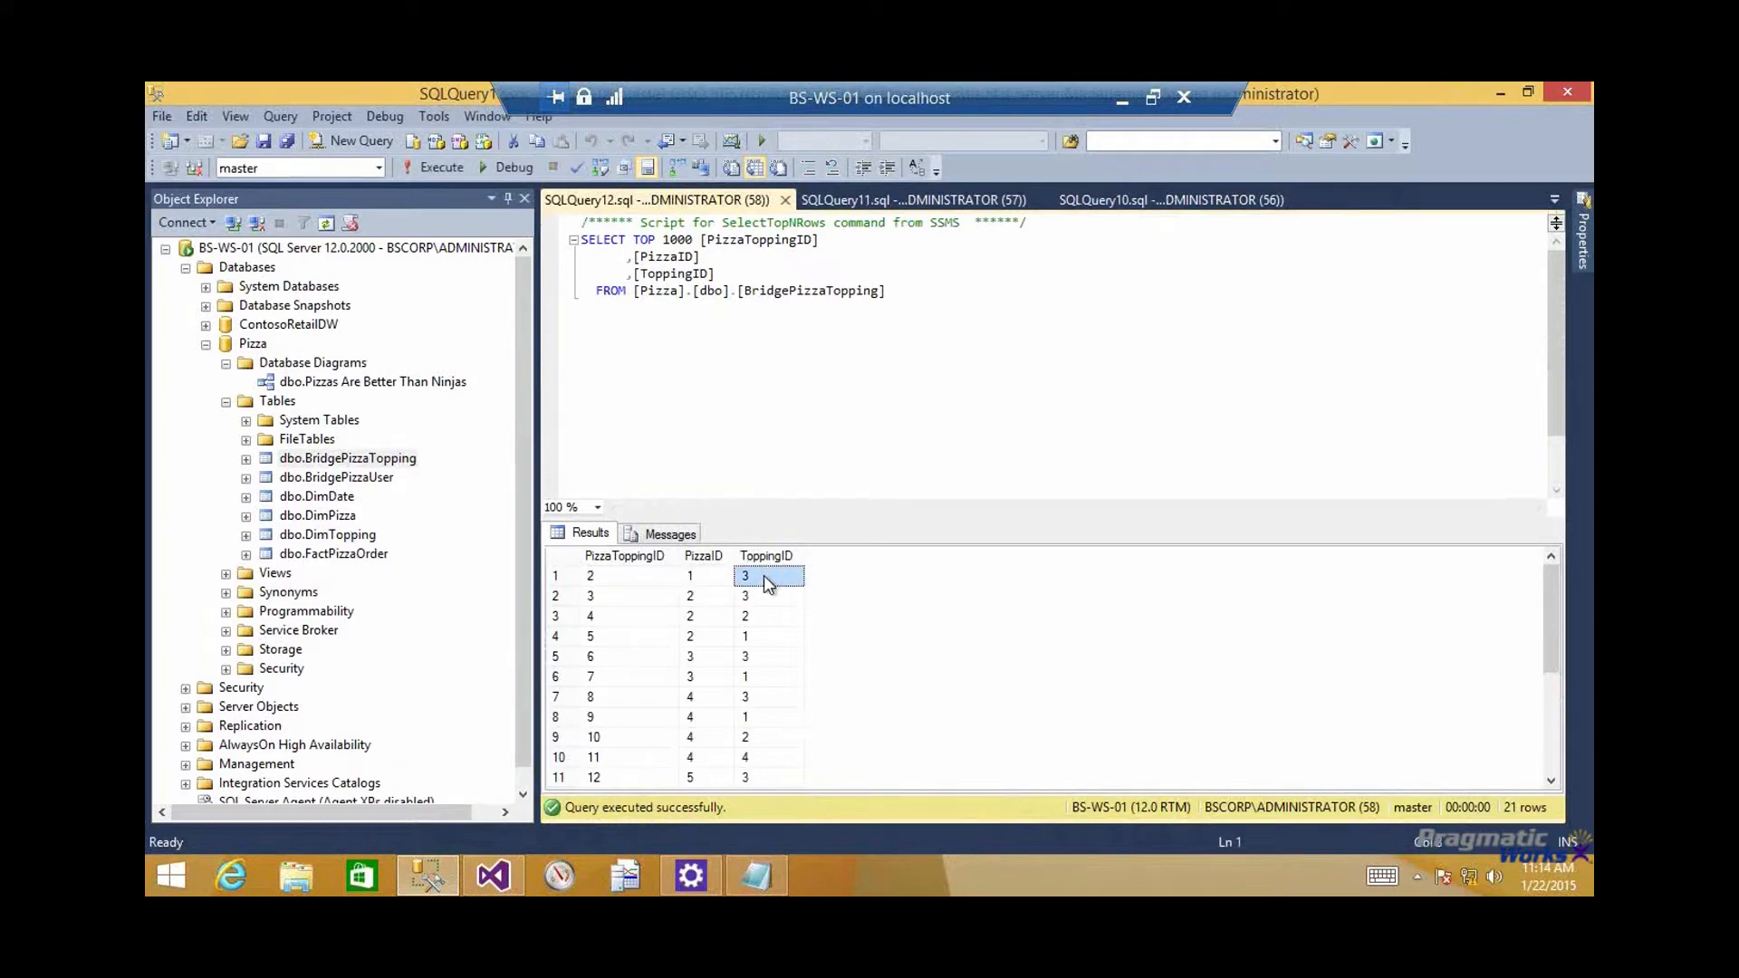
Look up PizzaID 1 in the DimPizza results and ToppingID 3 in the DimTopping results
{"action": "left_click", "coordinate": [1109, 196]}
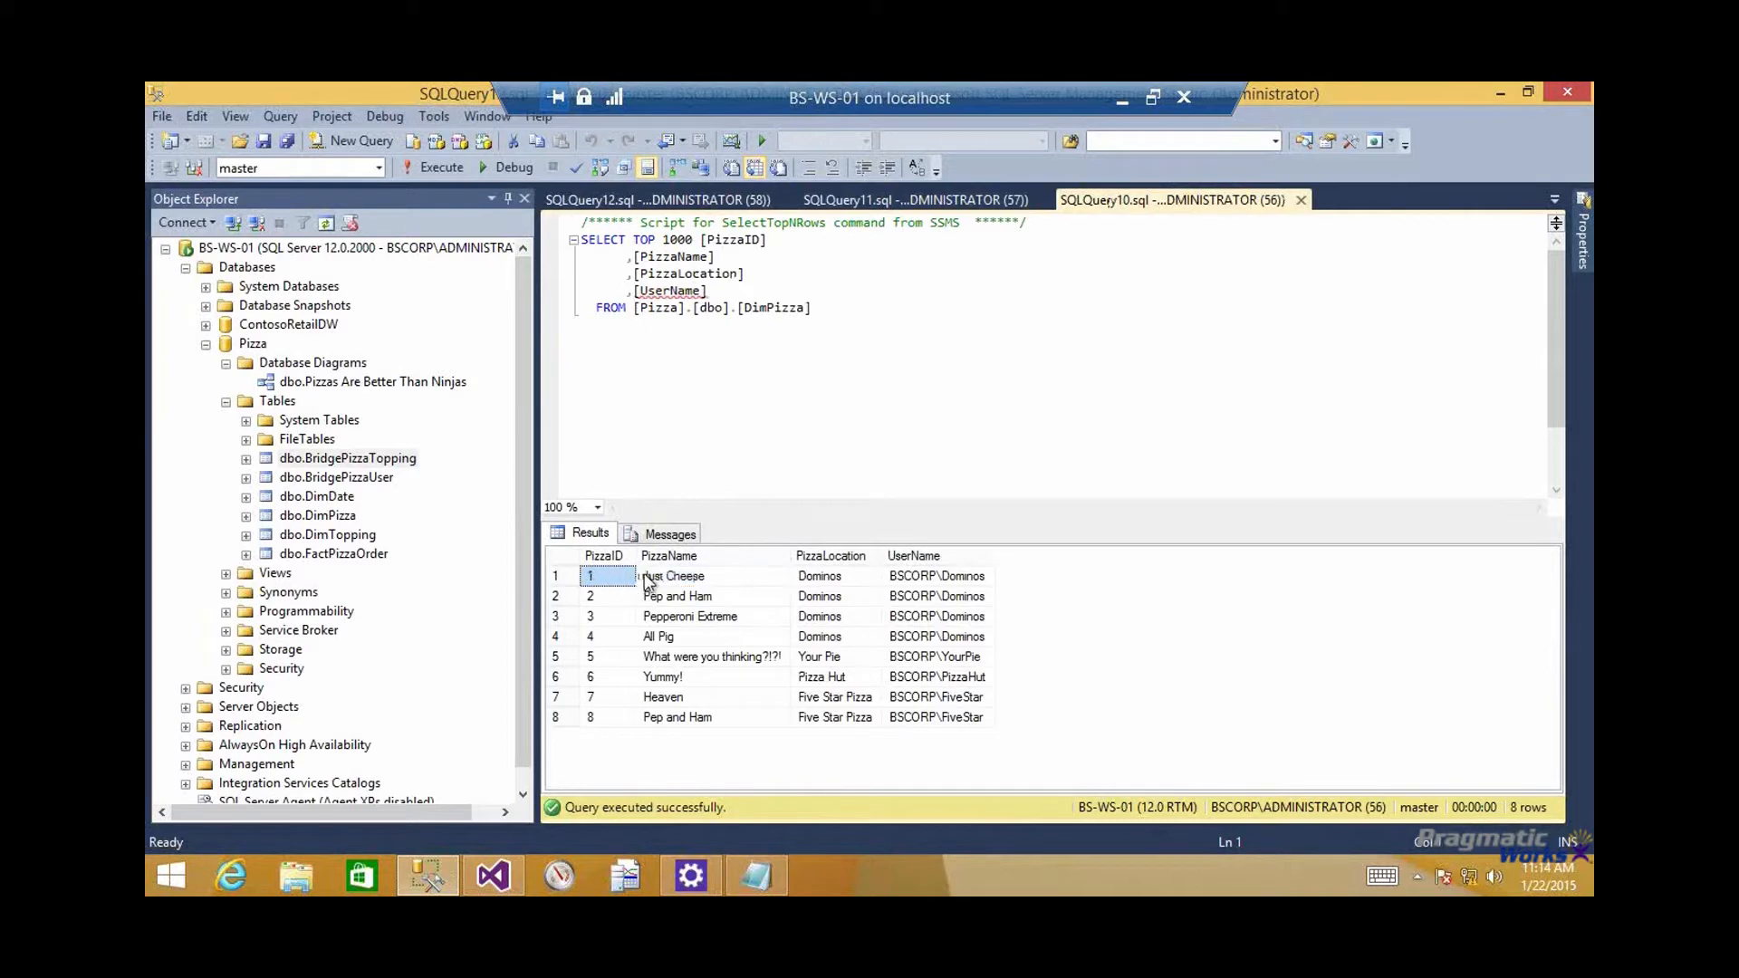
{"action": "left_click", "coordinate": [915, 200]}
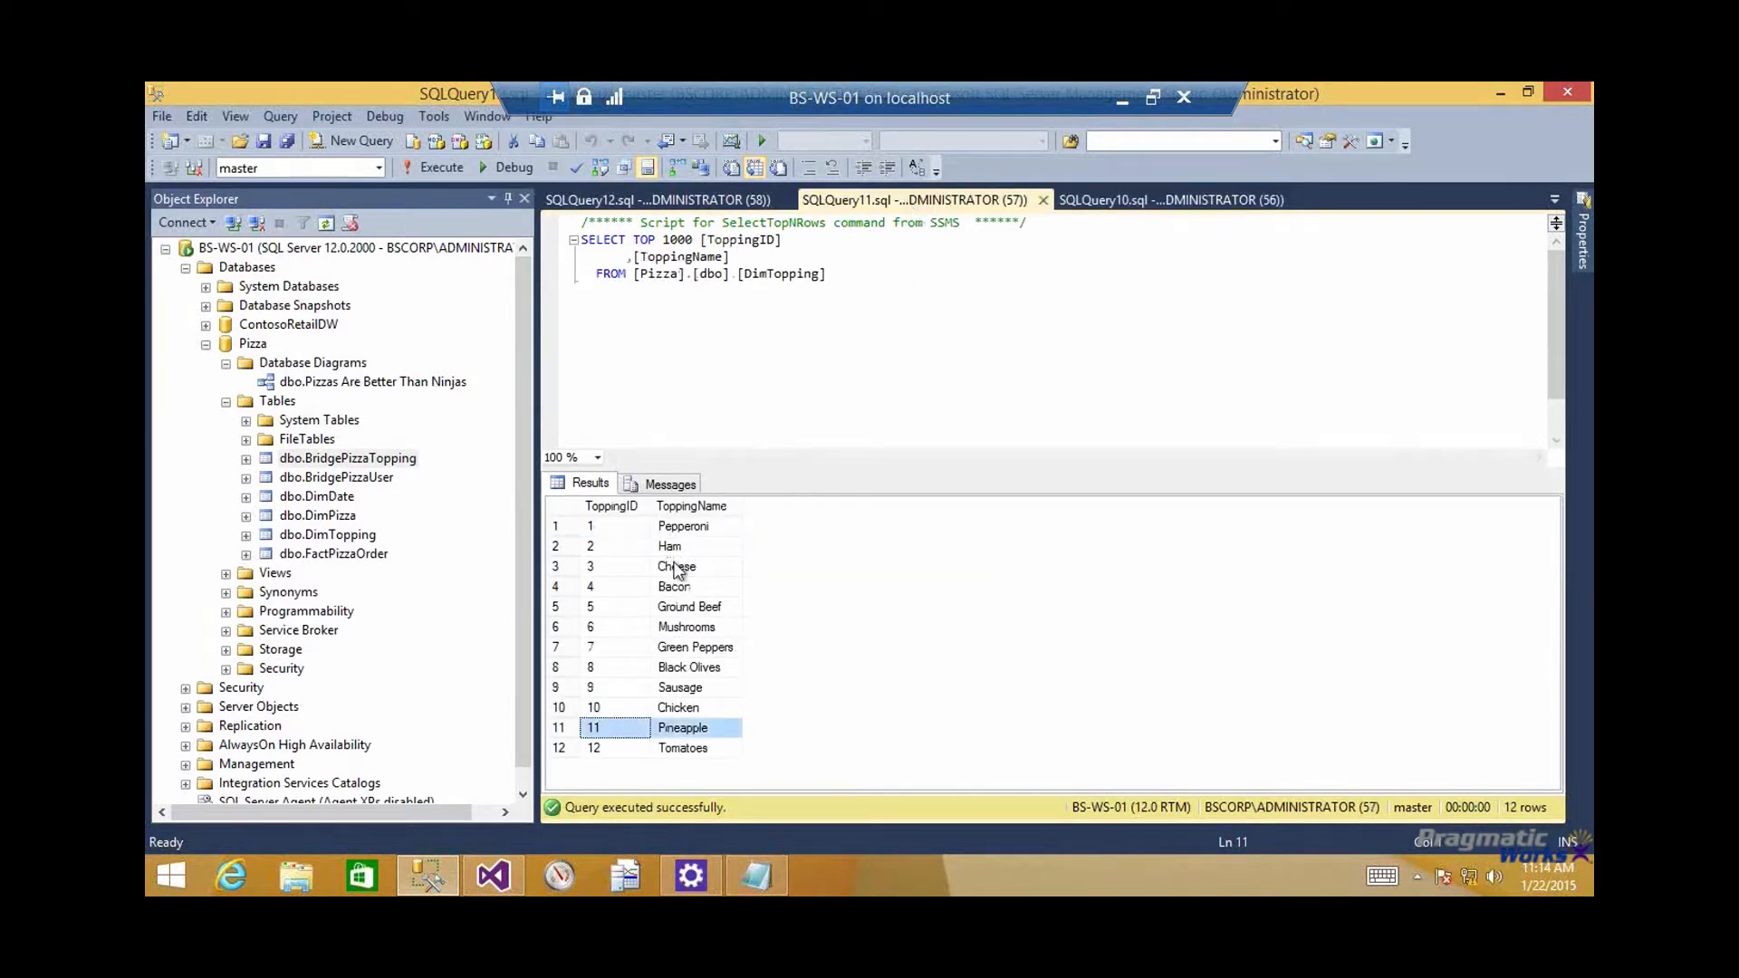
{"action": "left_click_drag", "start_coordinate": [675, 568], "coordinate": [629, 572]}
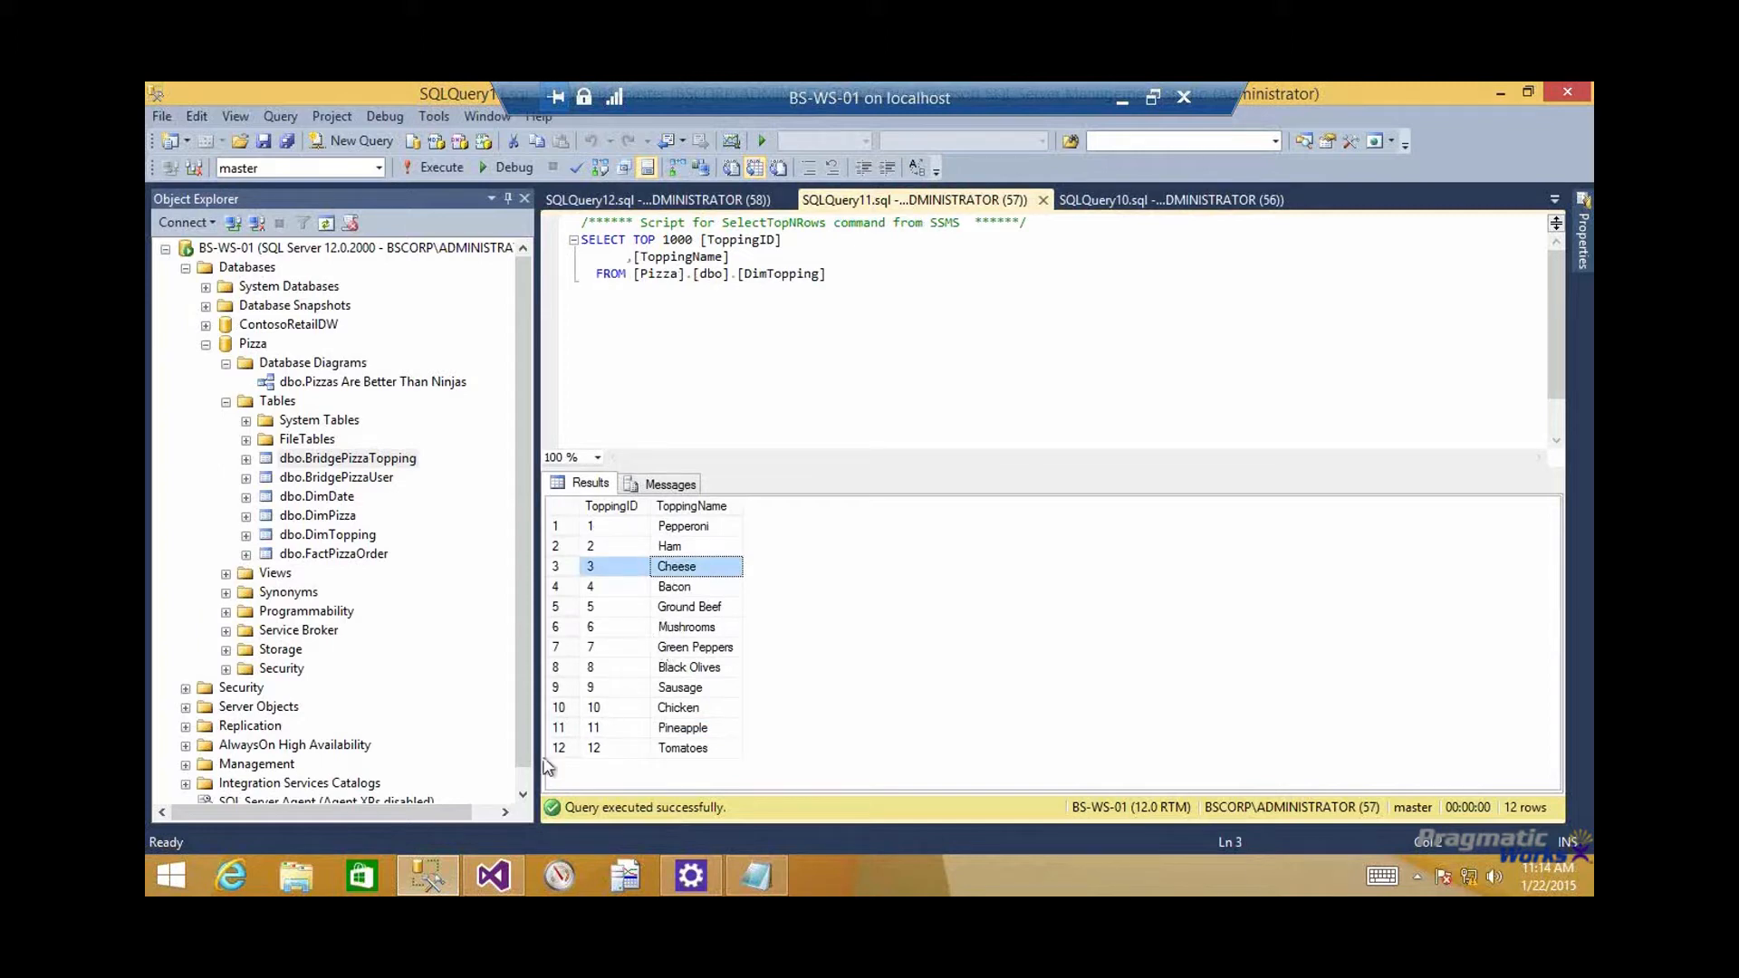
{"action": "mouse_move", "coordinate": [505, 875]}
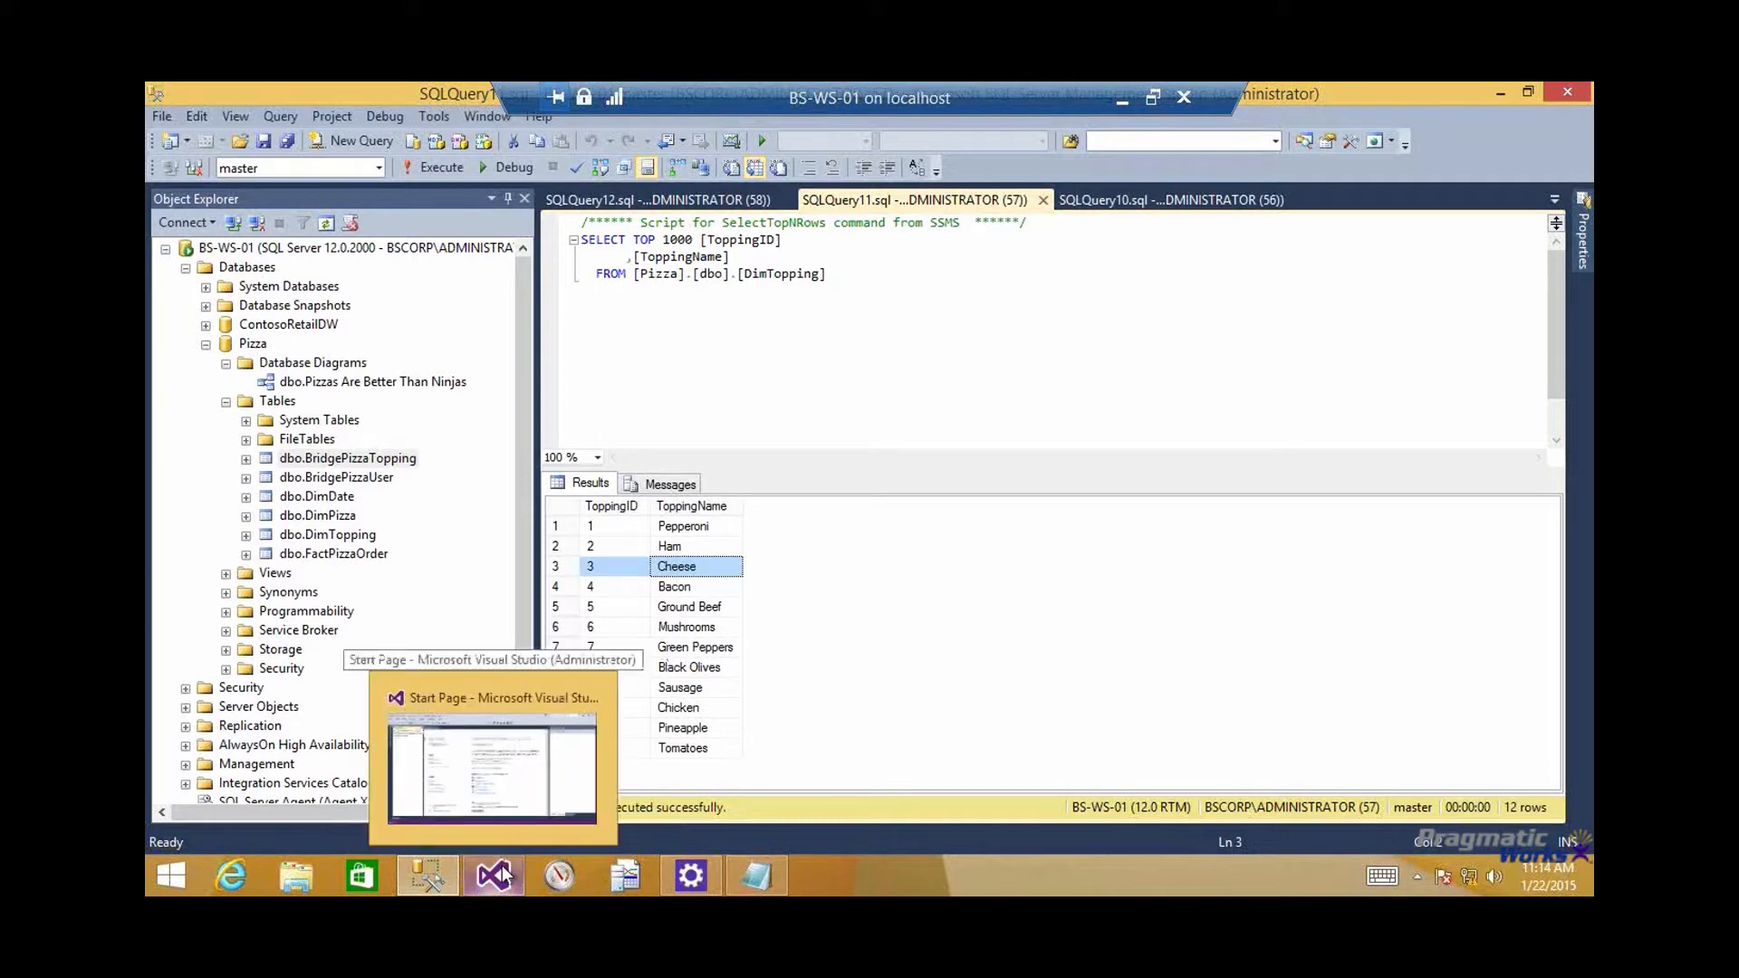
Close the BridgePizzaTopping, DimTopping, DimPizza and FactPizzaOrder queries and return to the database diagram with no table selected
{"action": "left_click", "coordinate": [722, 200]}
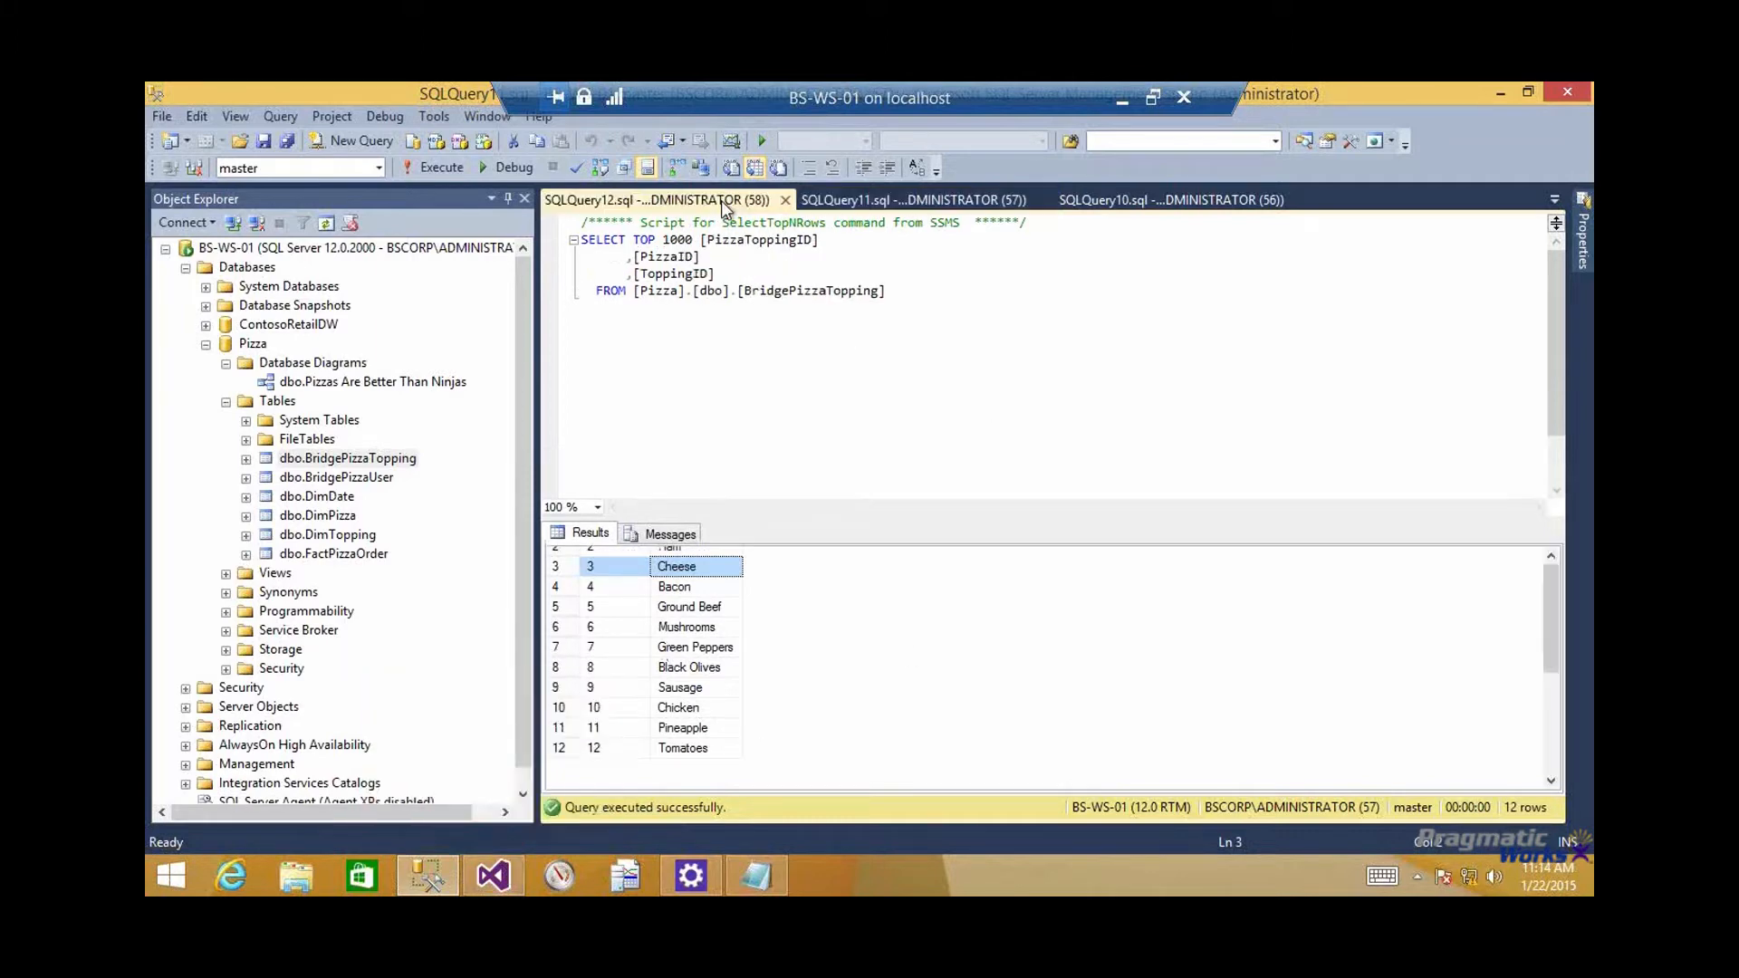
{"action": "middle_click", "coordinate": [721, 199]}
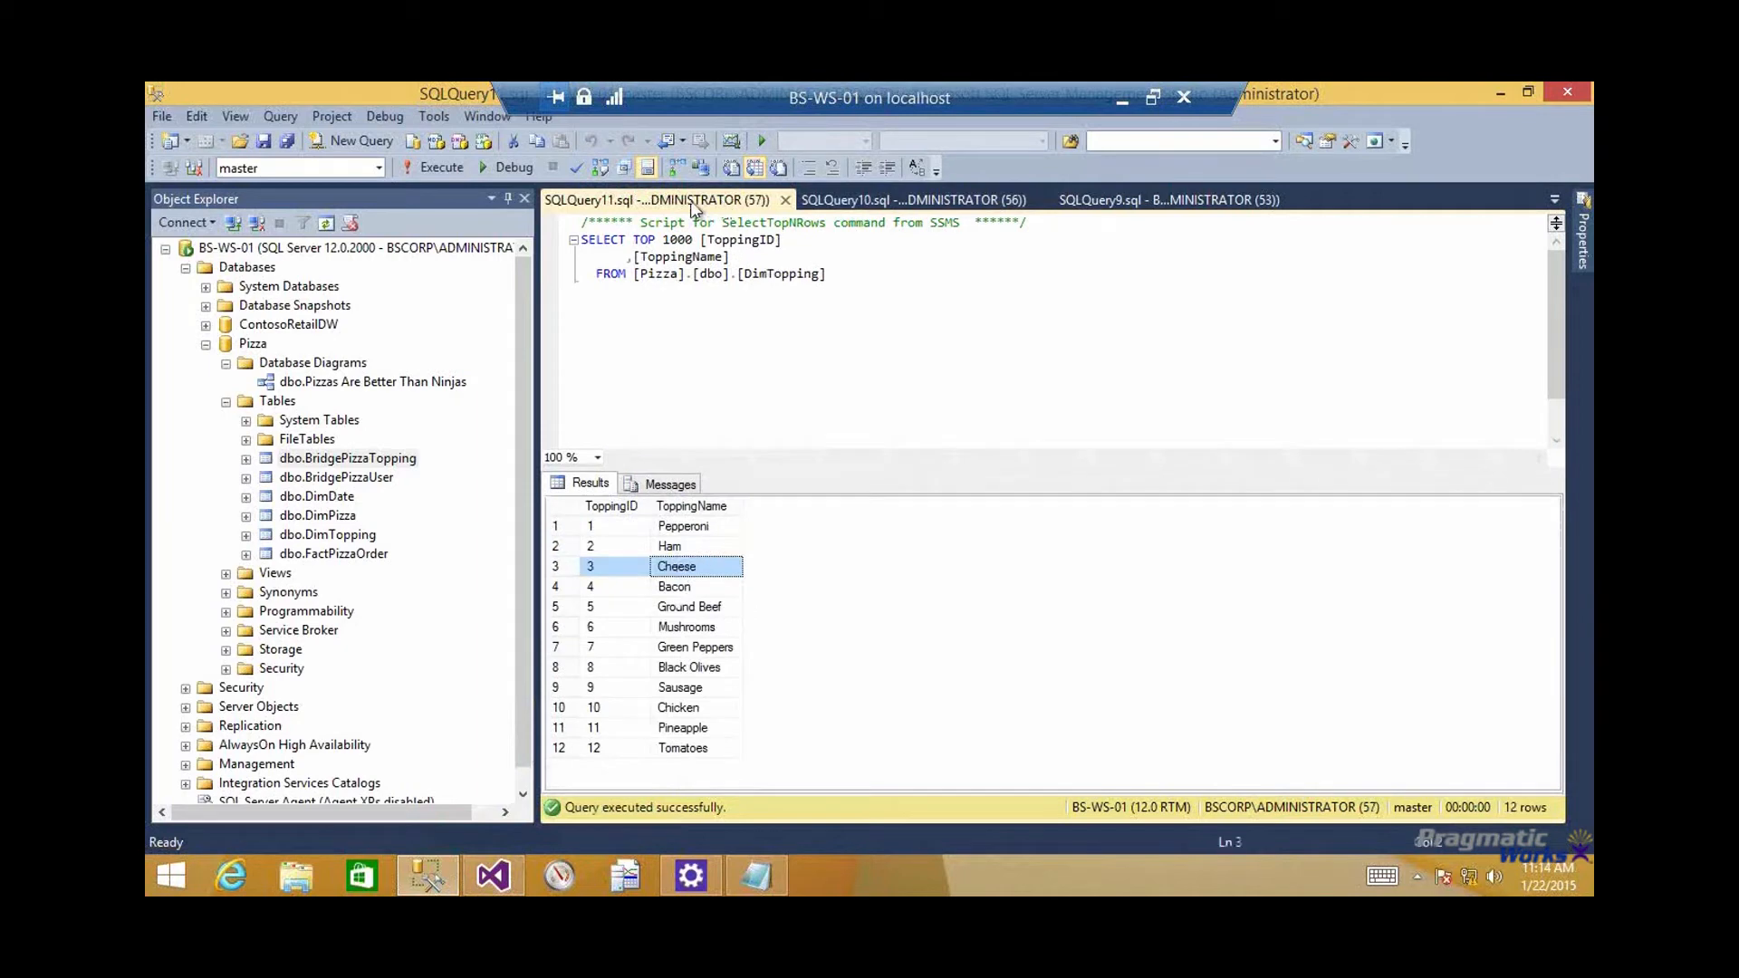
{"action": "middle_click", "coordinate": [690, 201]}
{"action": "middle_click", "coordinate": [689, 199]}
{"action": "middle_click", "coordinate": [689, 199]}
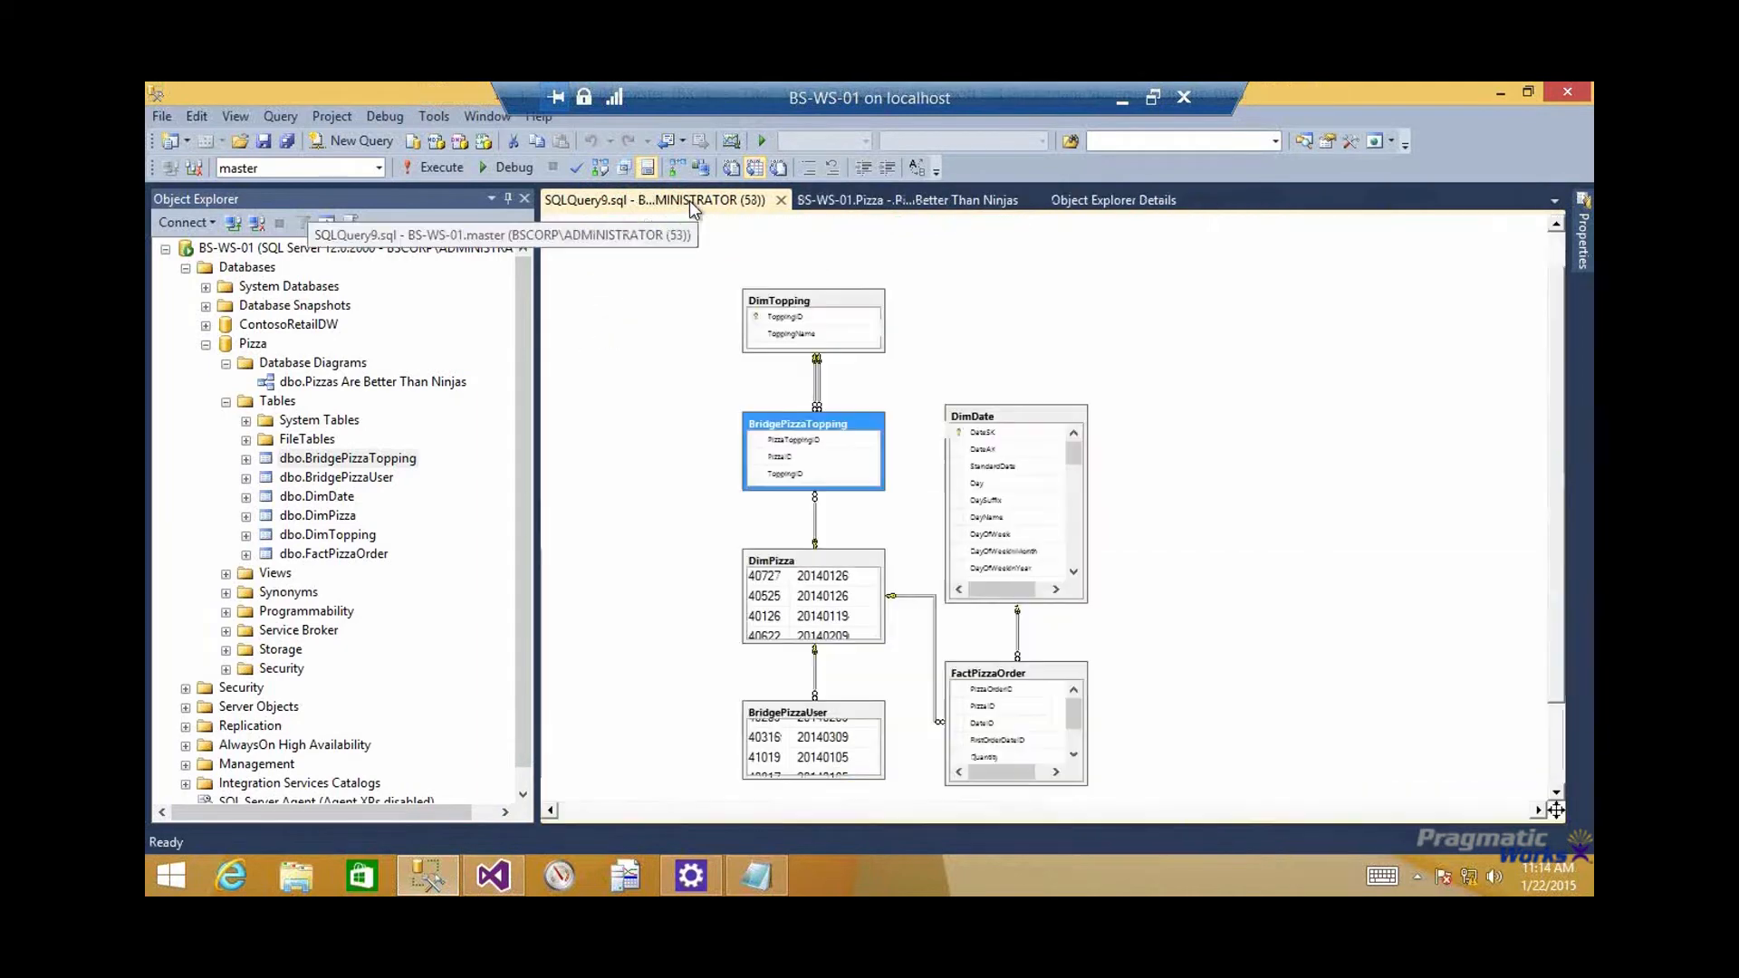
{"action": "middle_click", "coordinate": [688, 199]}
{"action": "left_click", "coordinate": [665, 421]}
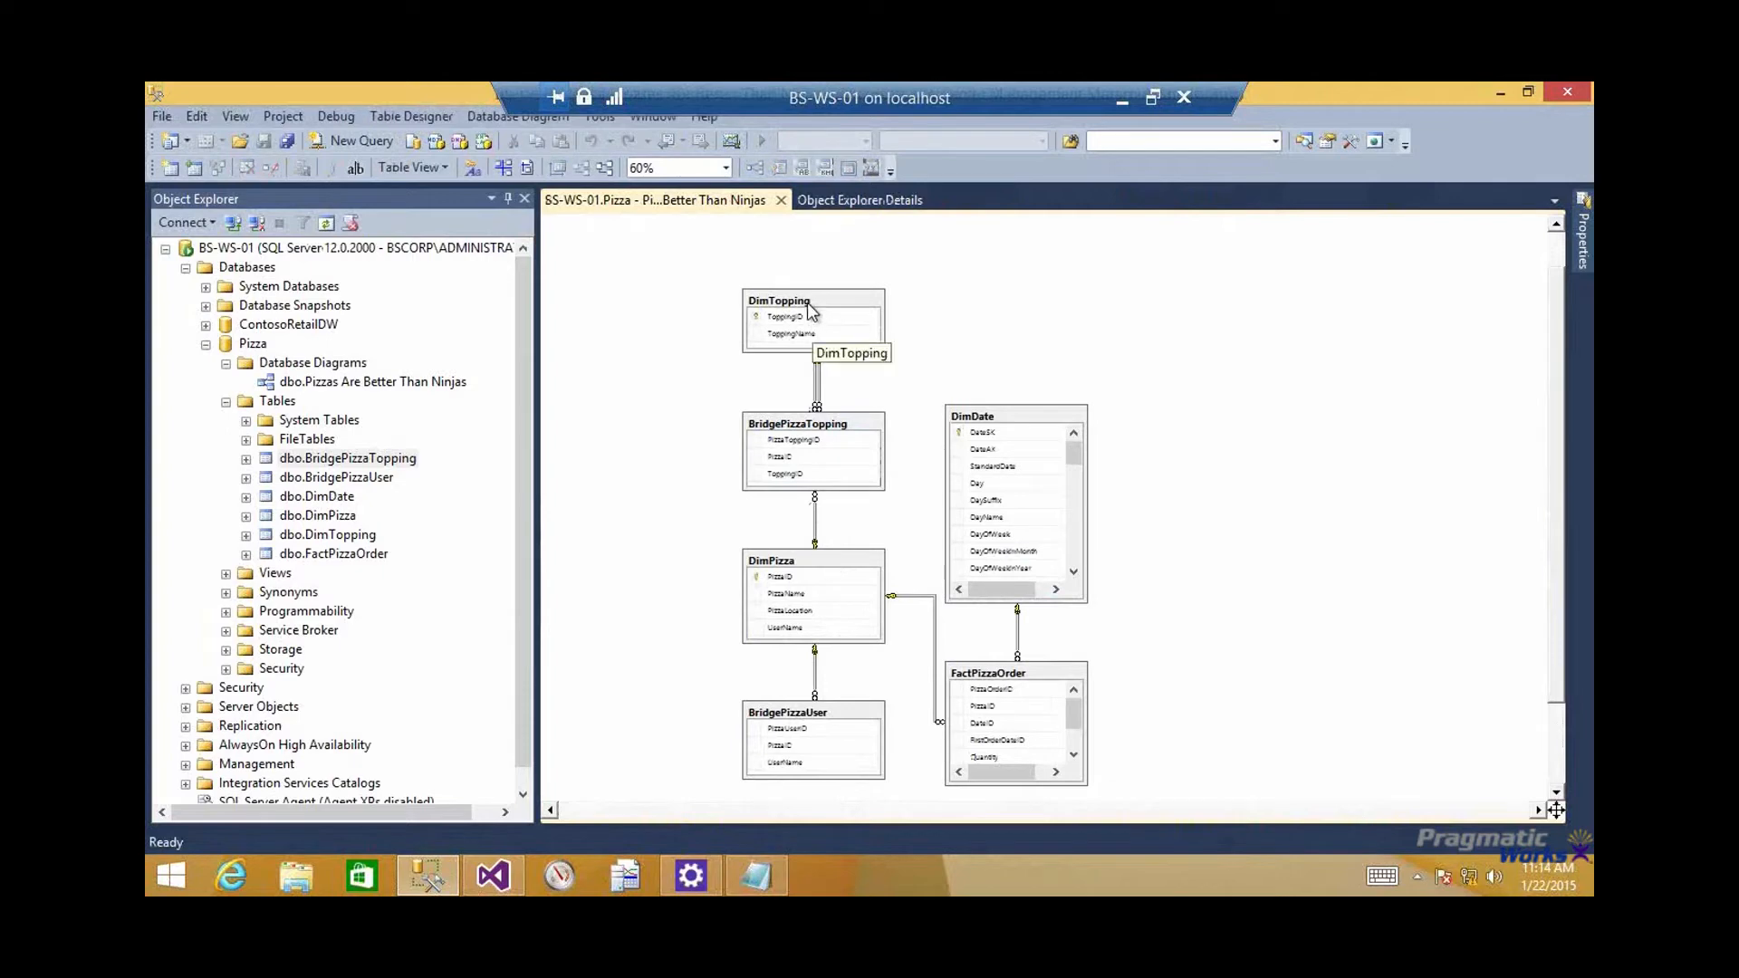
Switch to Visual Studio and open the recent Multidimensional project
{"action": "left_click", "coordinate": [493, 875]}
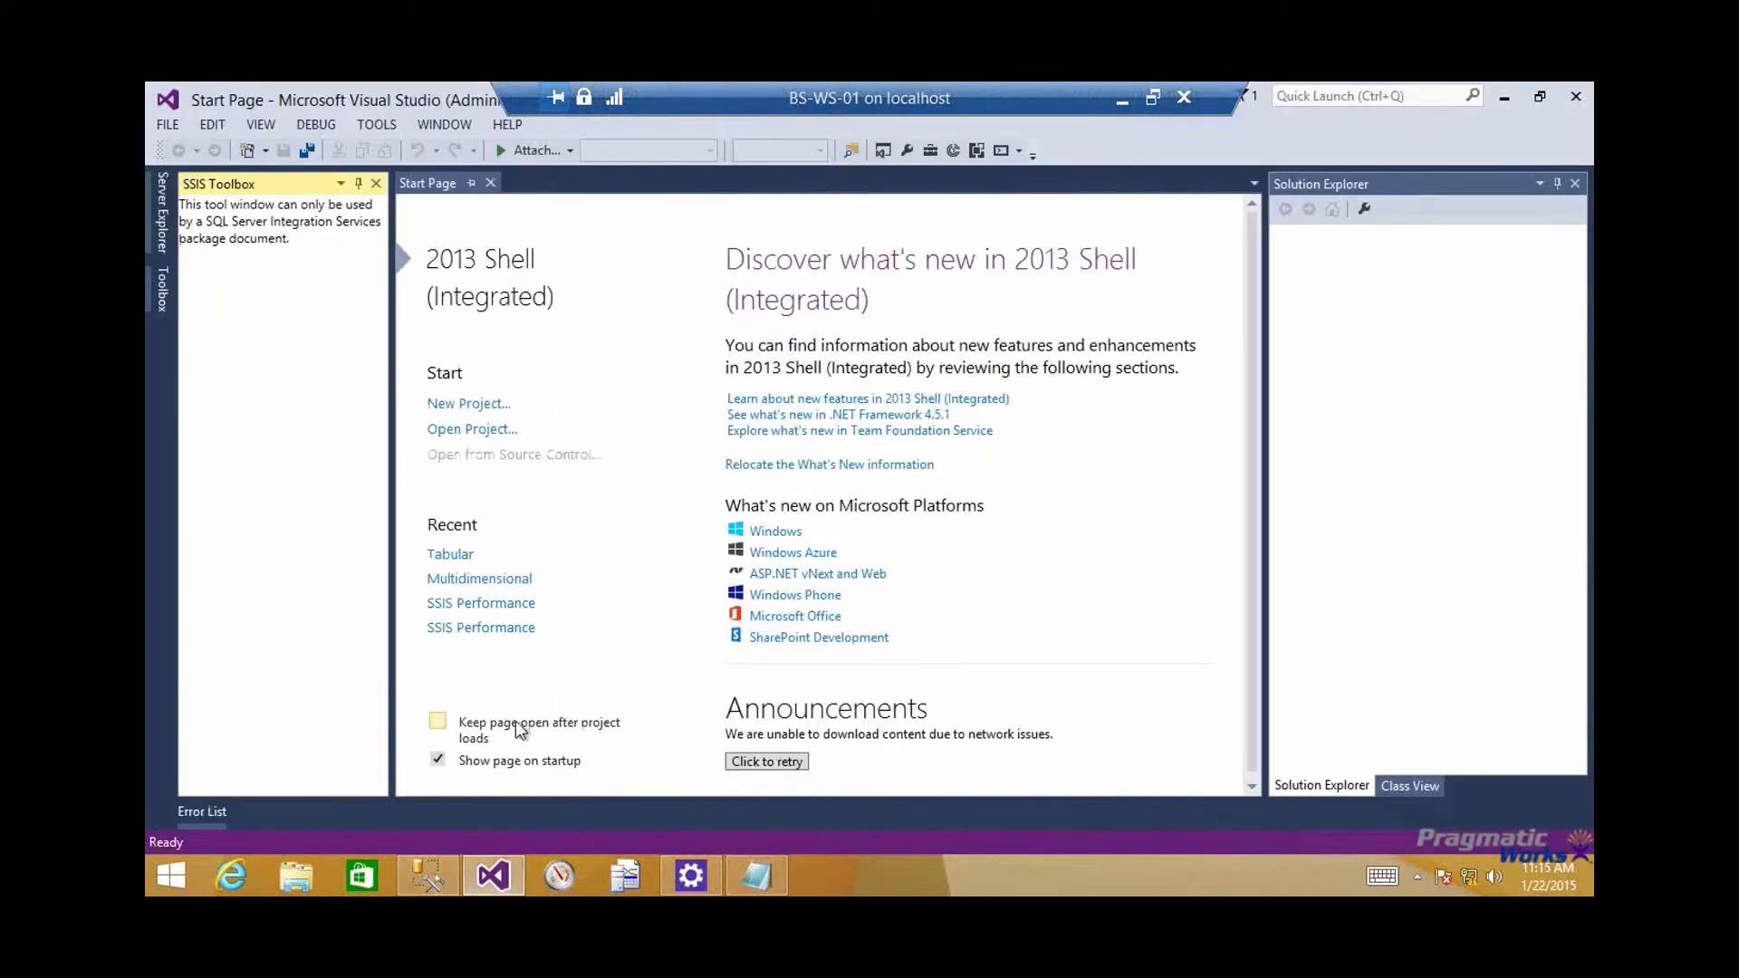
{"action": "left_click", "coordinate": [508, 580]}
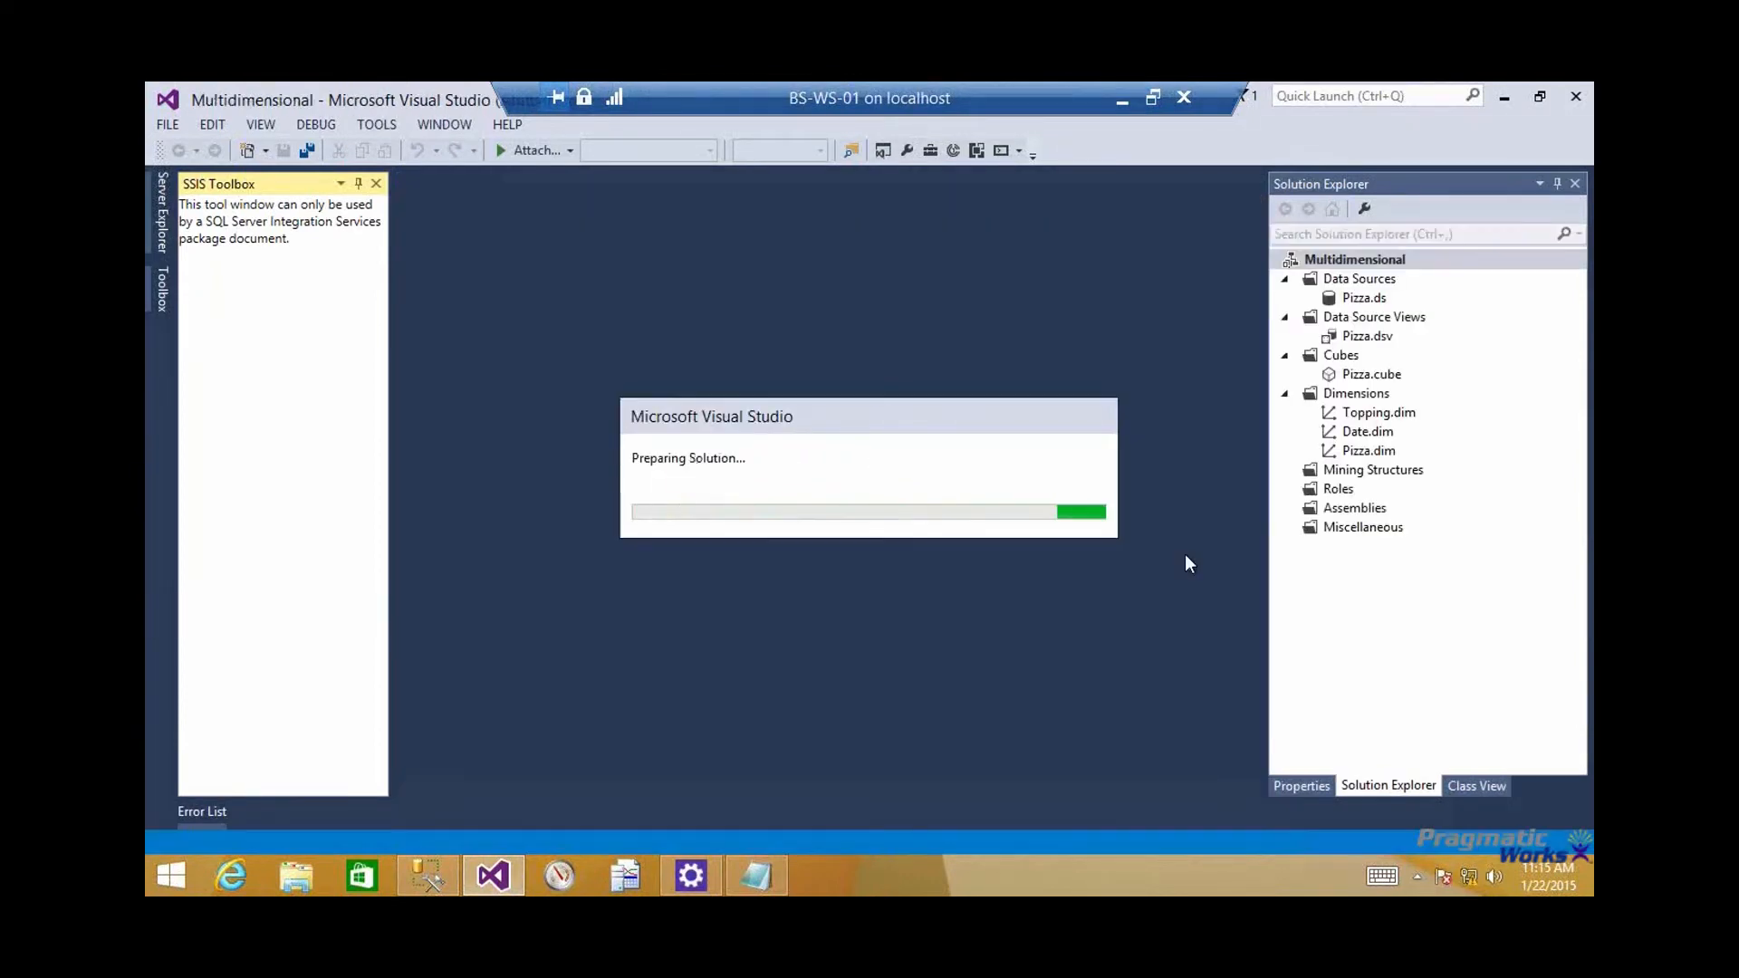
Open Pizza.cube in the cube designer and expand the Bridge Pizza Topping and Pizza Order measure groups to view their measures
{"action": "double_click", "coordinate": [1371, 374]}
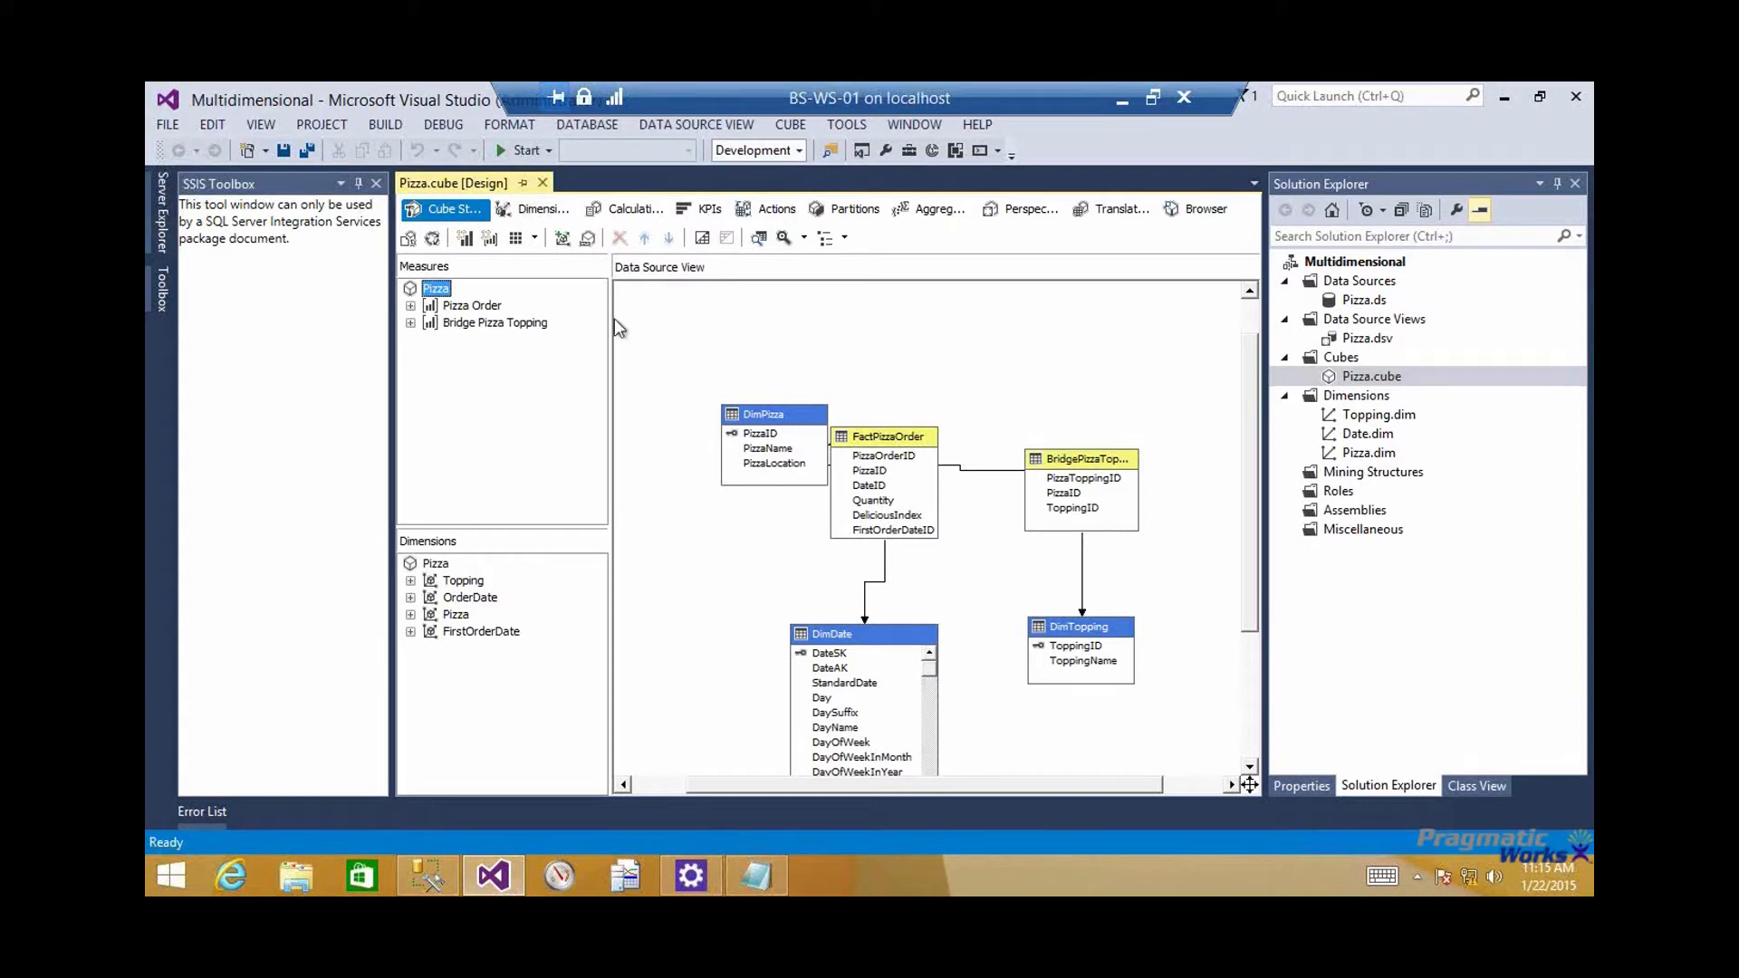
{"action": "left_click", "coordinate": [410, 323]}
{"action": "left_click", "coordinate": [478, 341]}
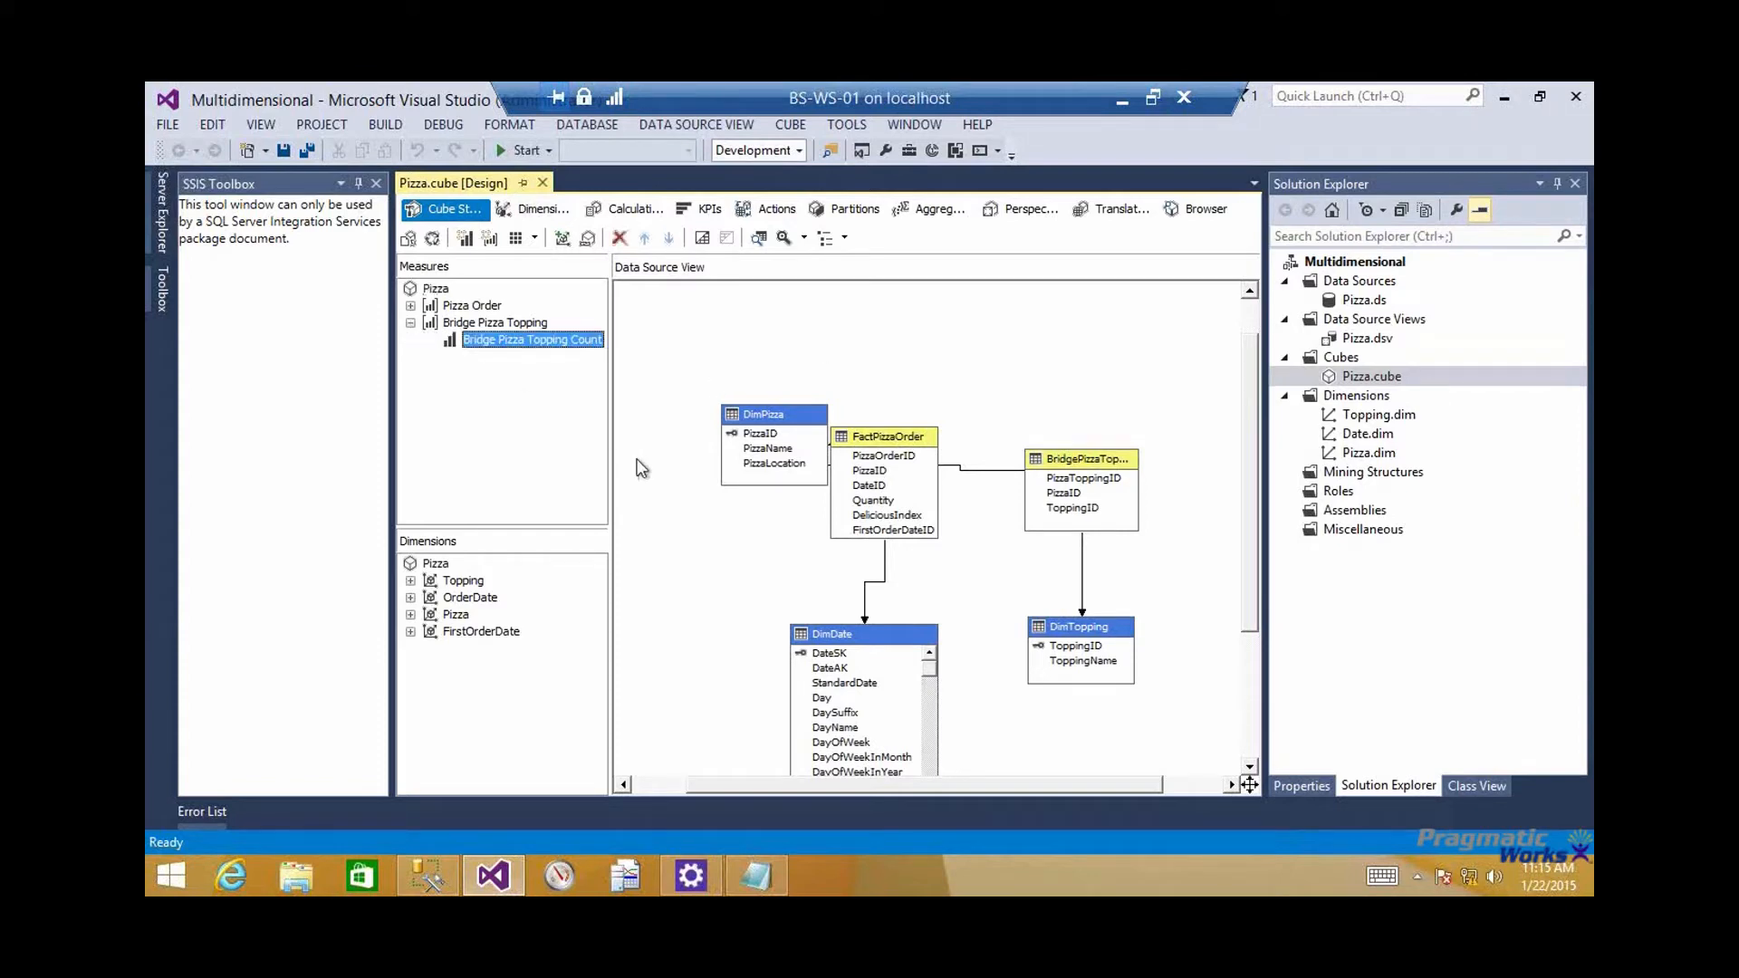
{"action": "left_click", "coordinate": [410, 306]}
{"action": "left_click", "coordinate": [485, 323]}
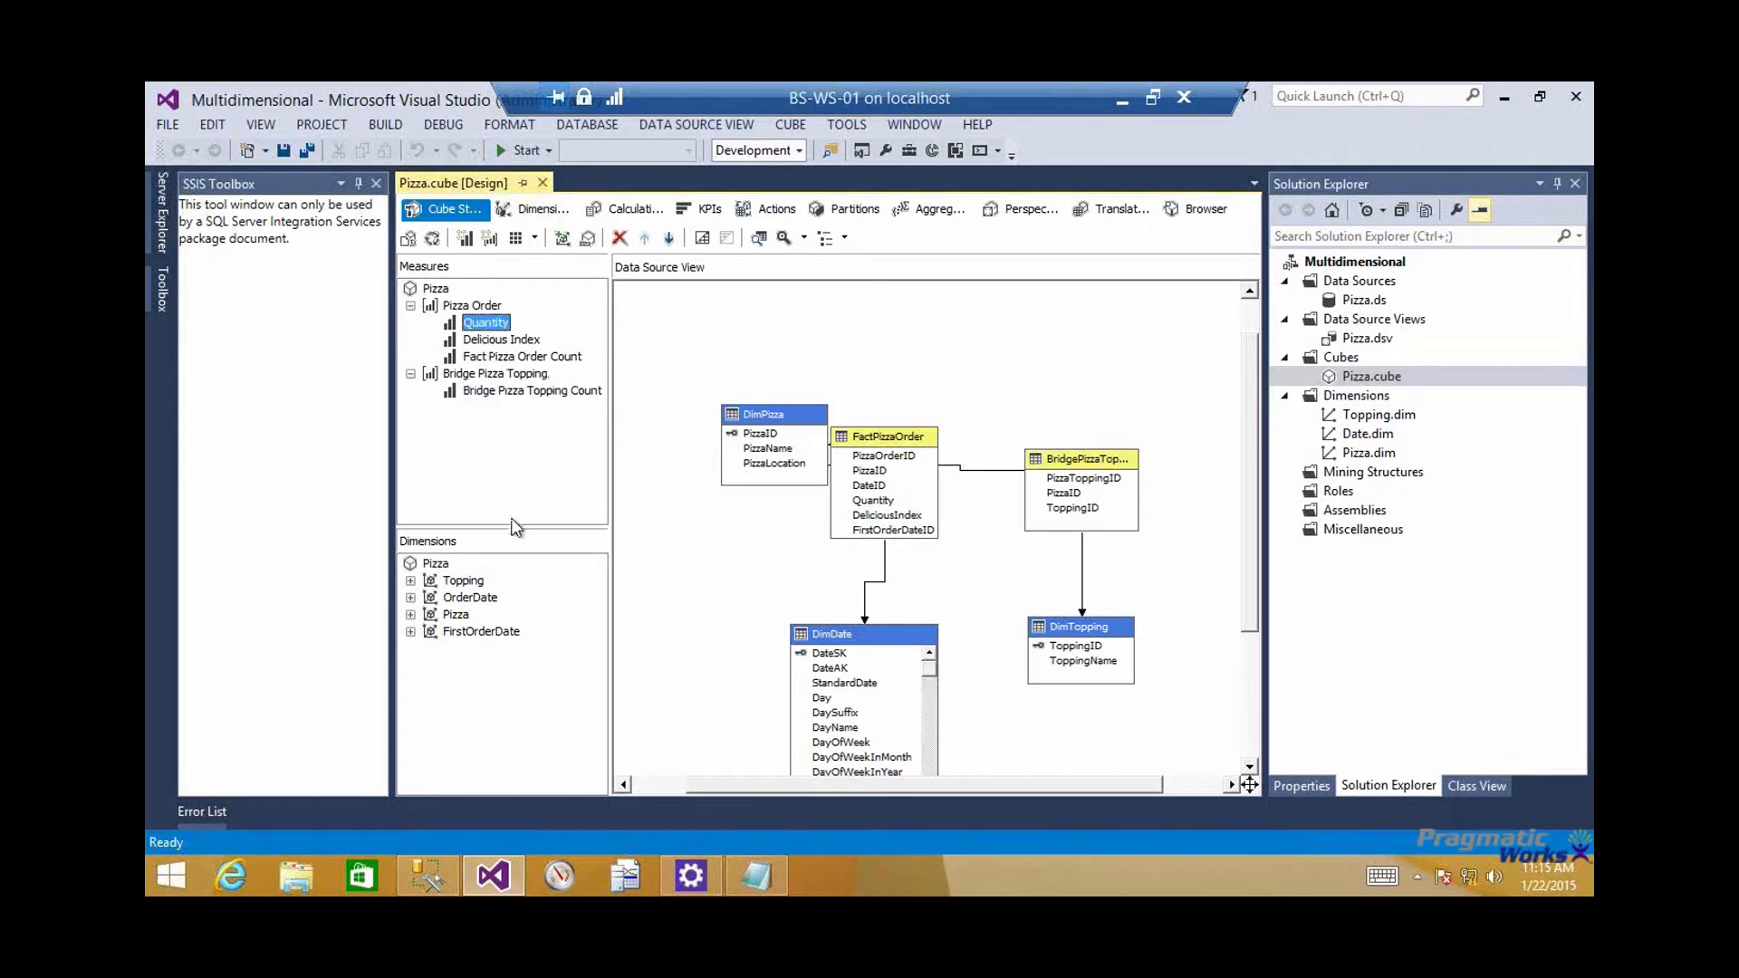
Reposition the DimPizza table above FactPizzaOrder and BridgePizzaTopping in the cube's data source view diagram
{"action": "left_click_drag", "start_coordinate": [758, 417], "coordinate": [678, 438]}
{"action": "left_click_drag", "start_coordinate": [813, 353], "coordinate": [953, 310]}
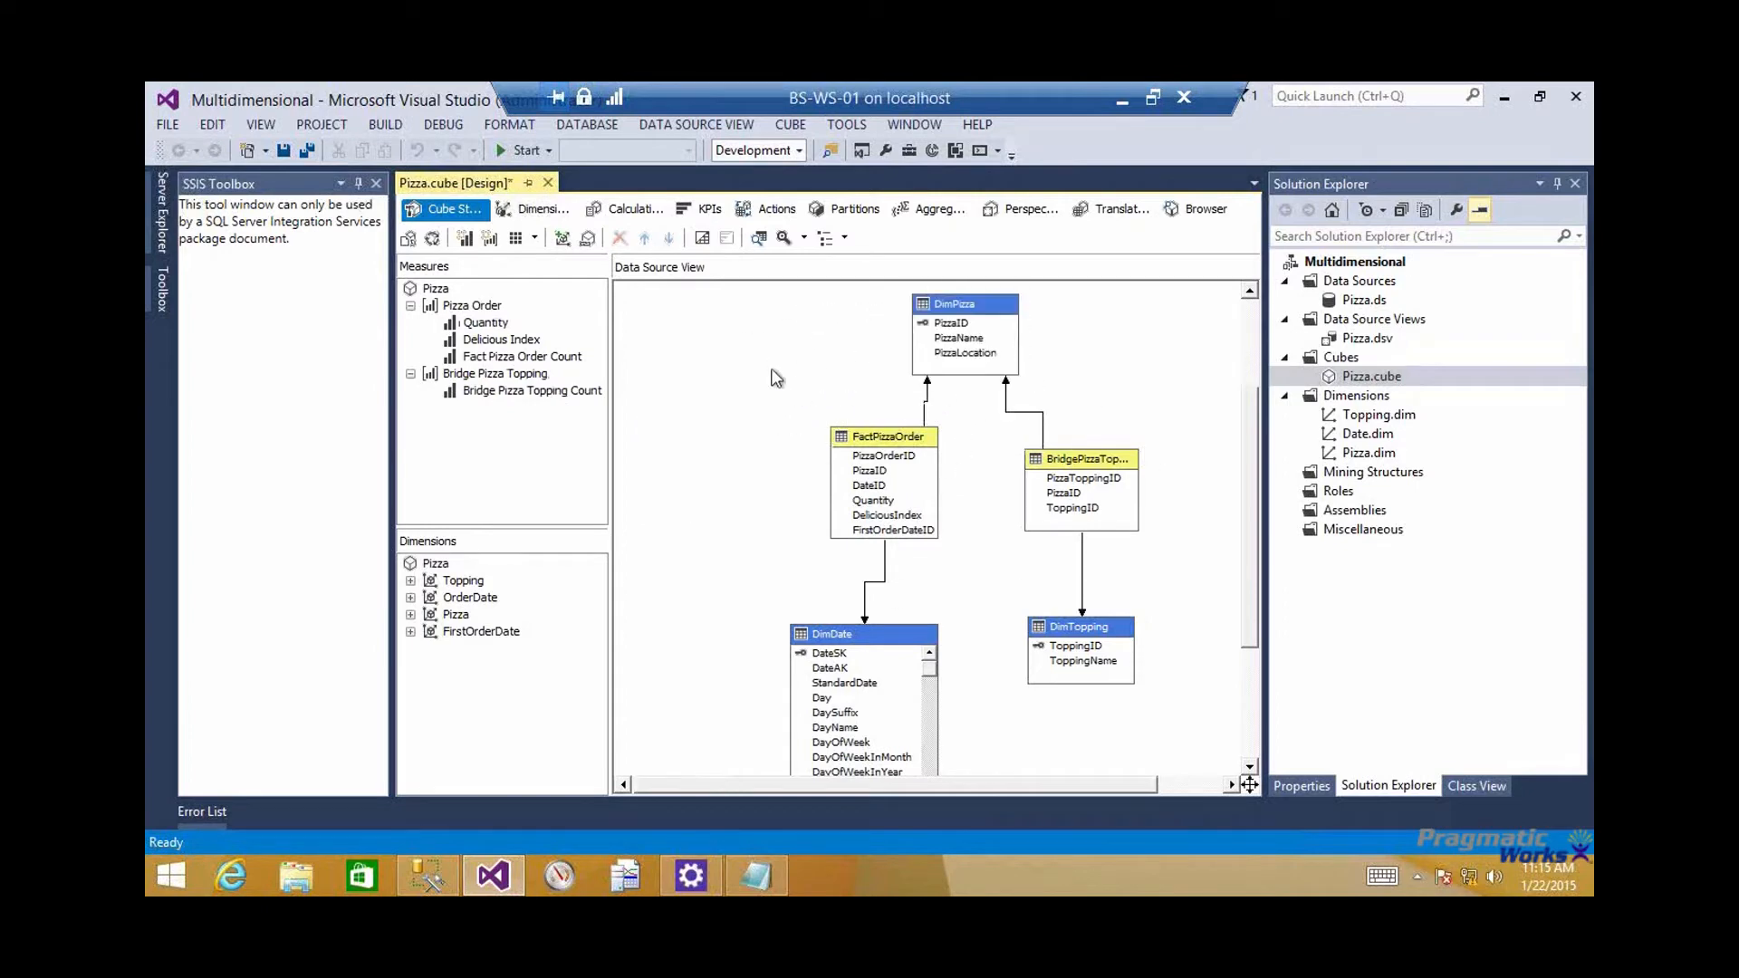
Review how the Topping dimension relates to the Pizza Order measure group in the dimension usage, leaving the relationship definition unchanged
{"action": "left_click", "coordinate": [564, 217]}
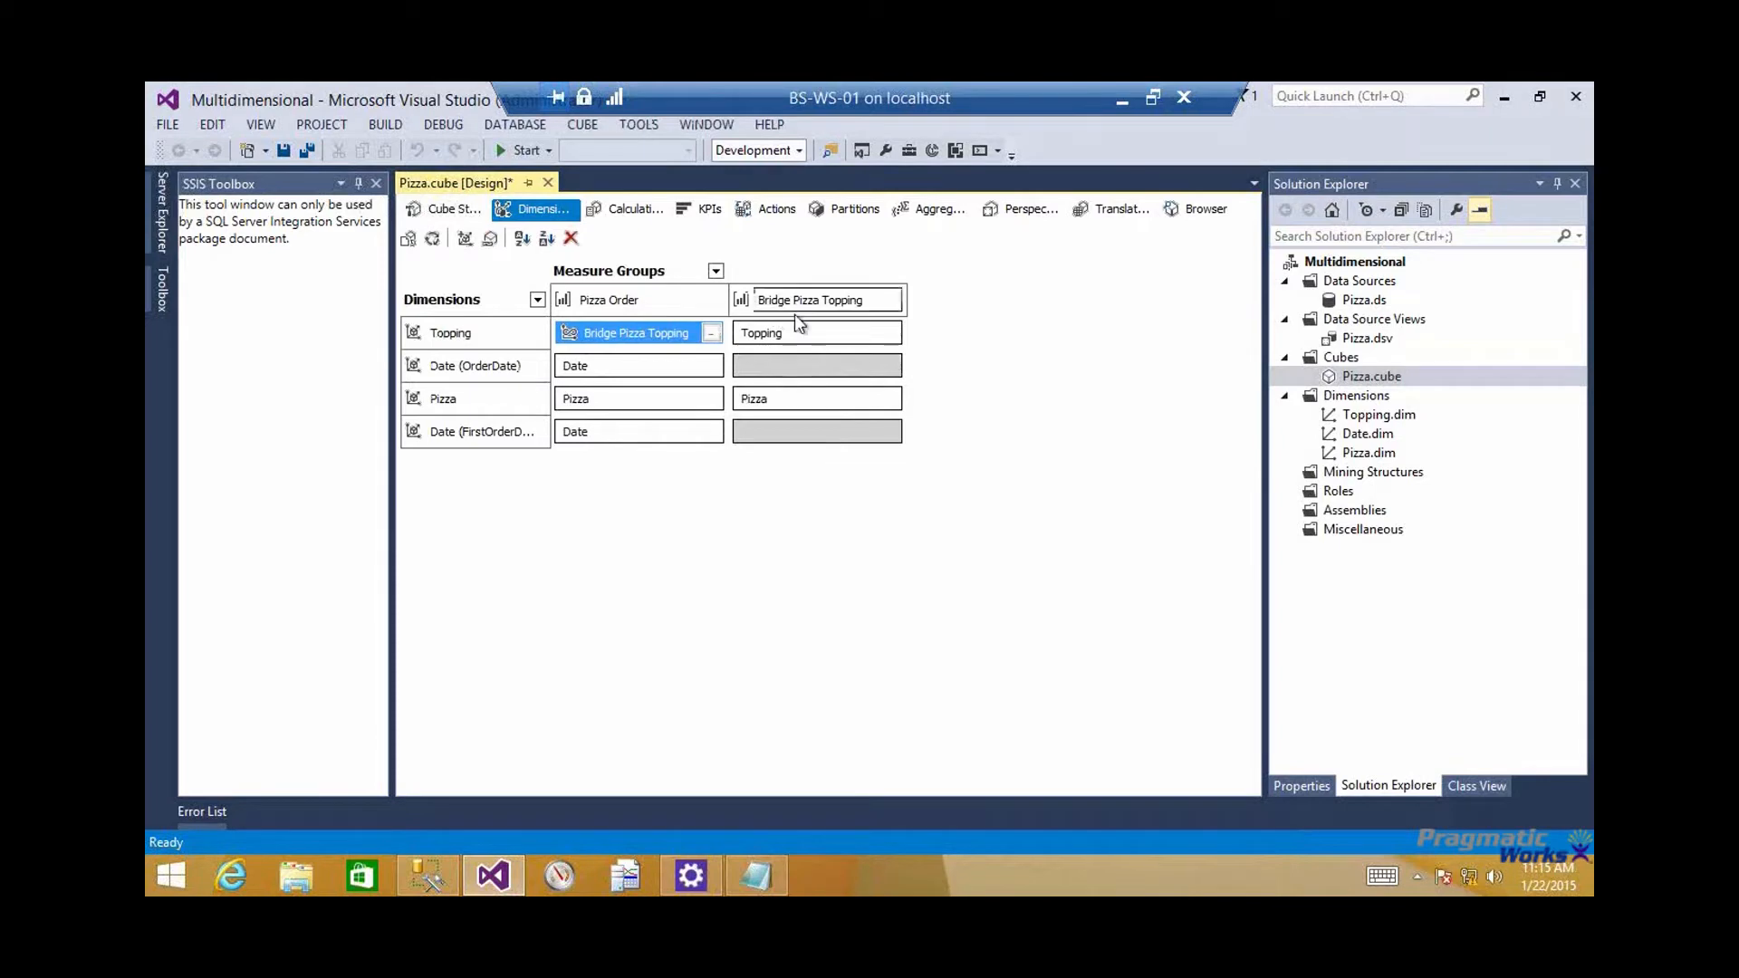
{"action": "left_click", "coordinate": [484, 335]}
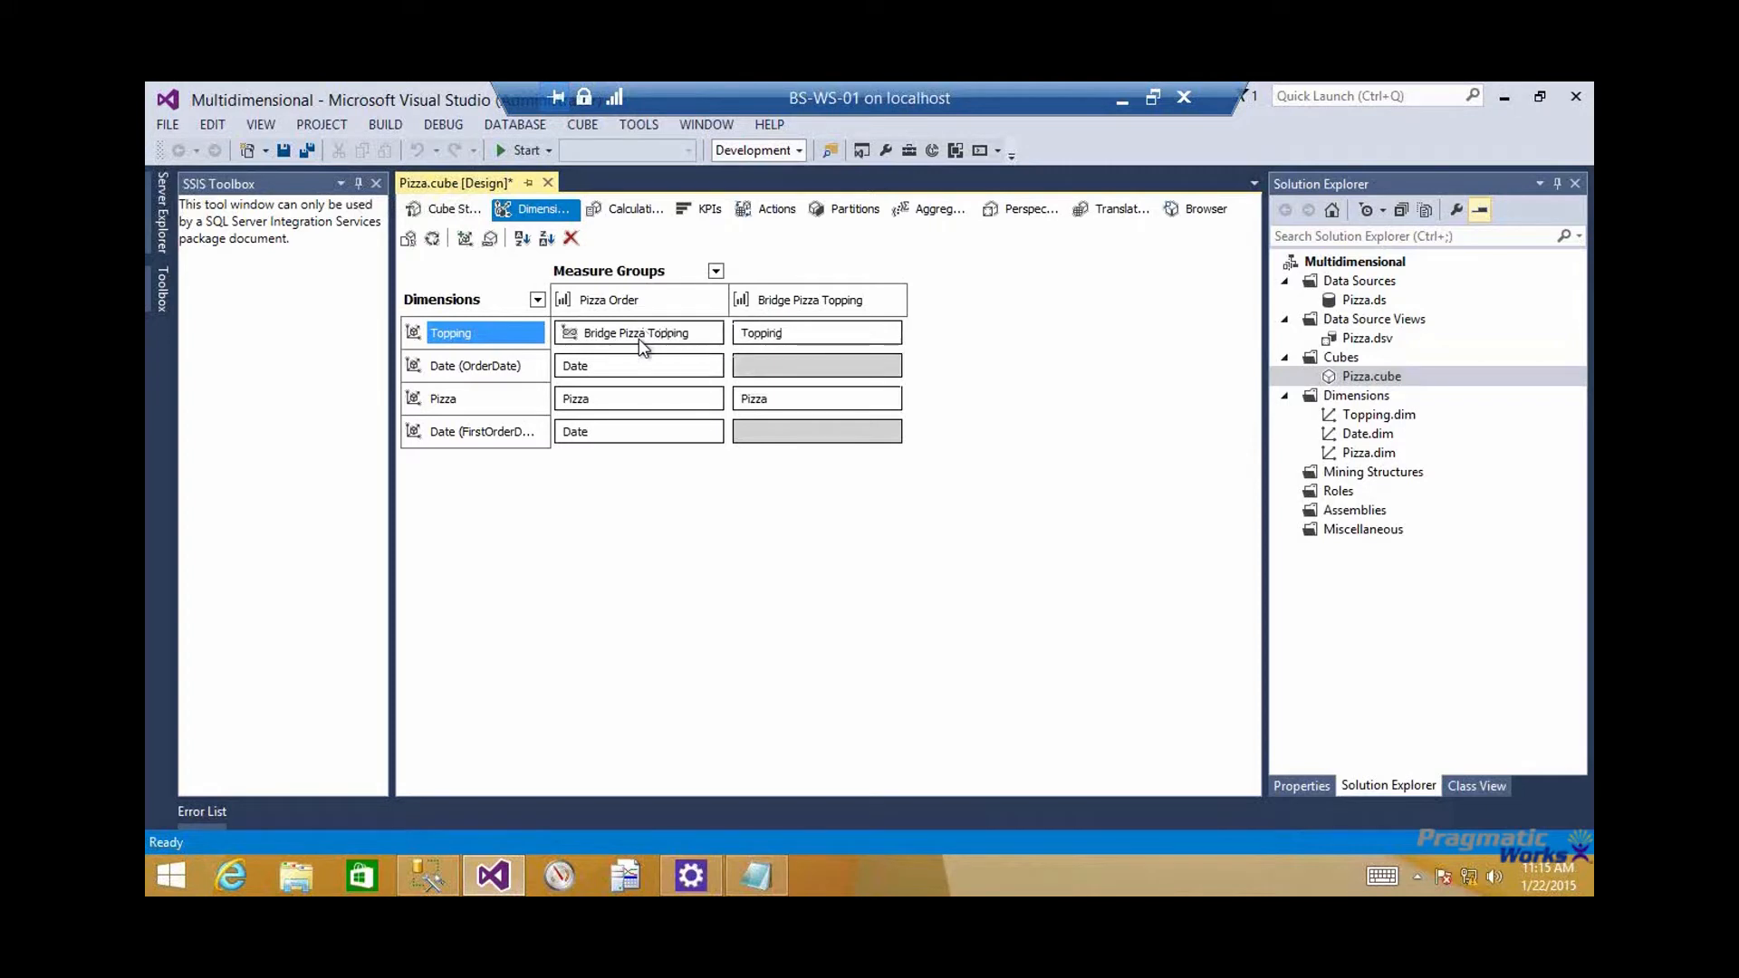
{"action": "left_click", "coordinate": [699, 339]}
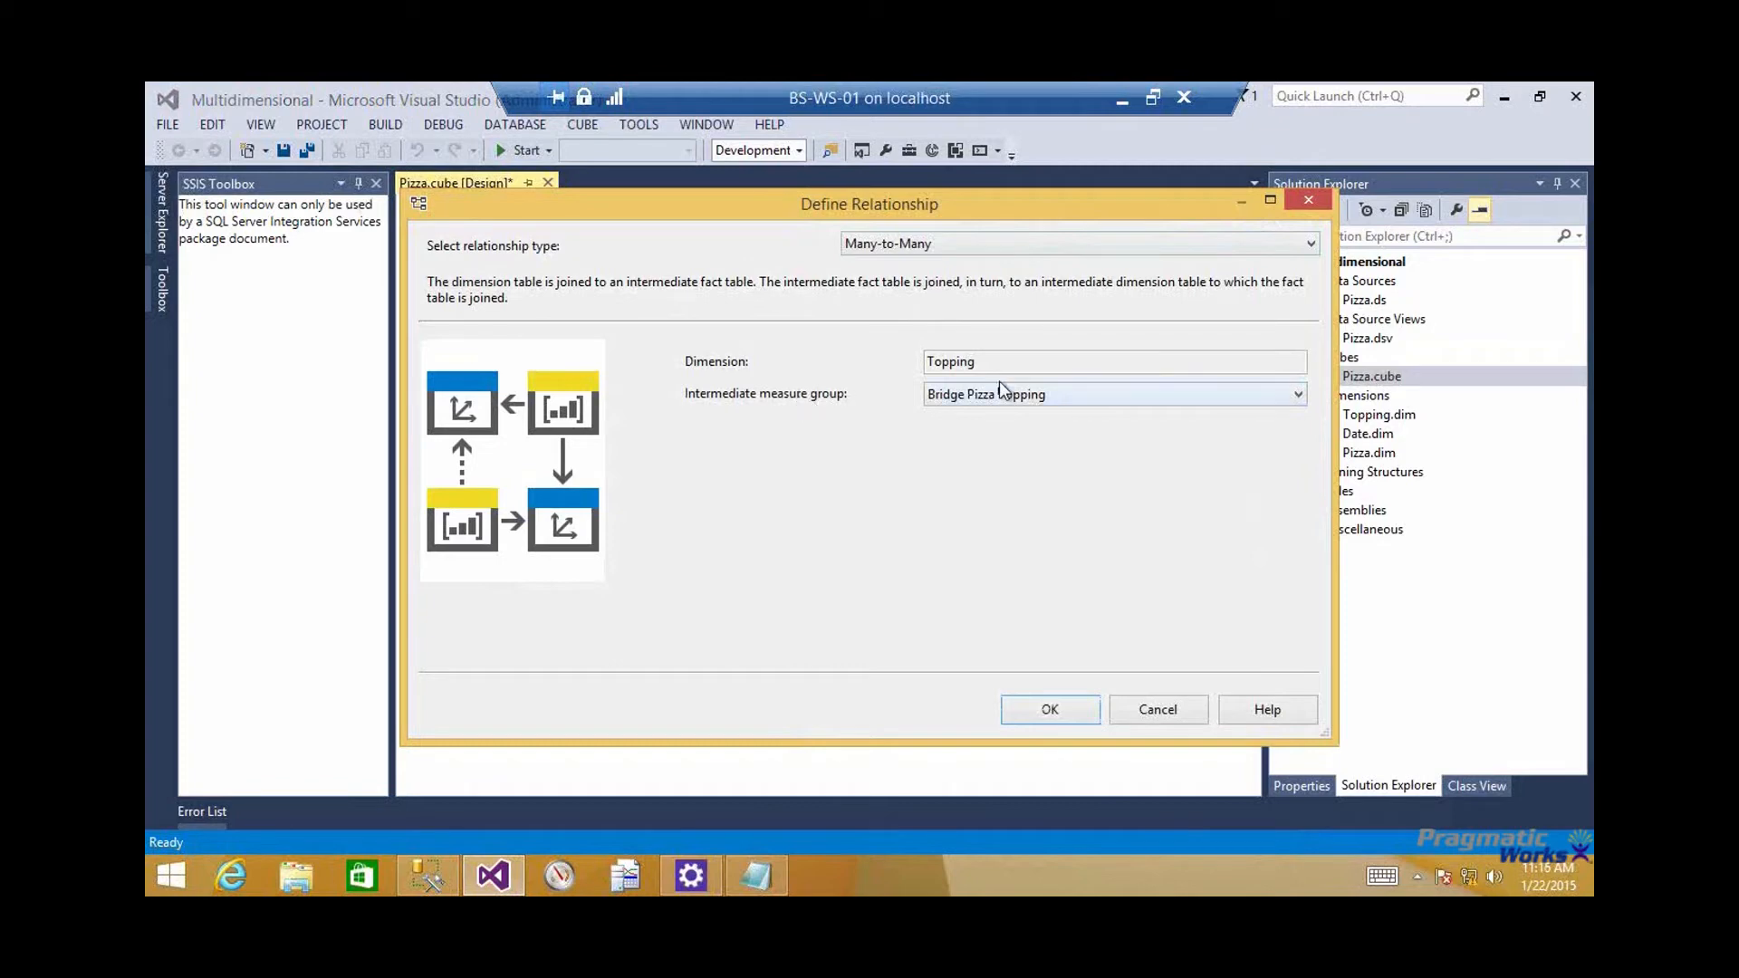
{"action": "left_click", "coordinate": [1151, 709]}
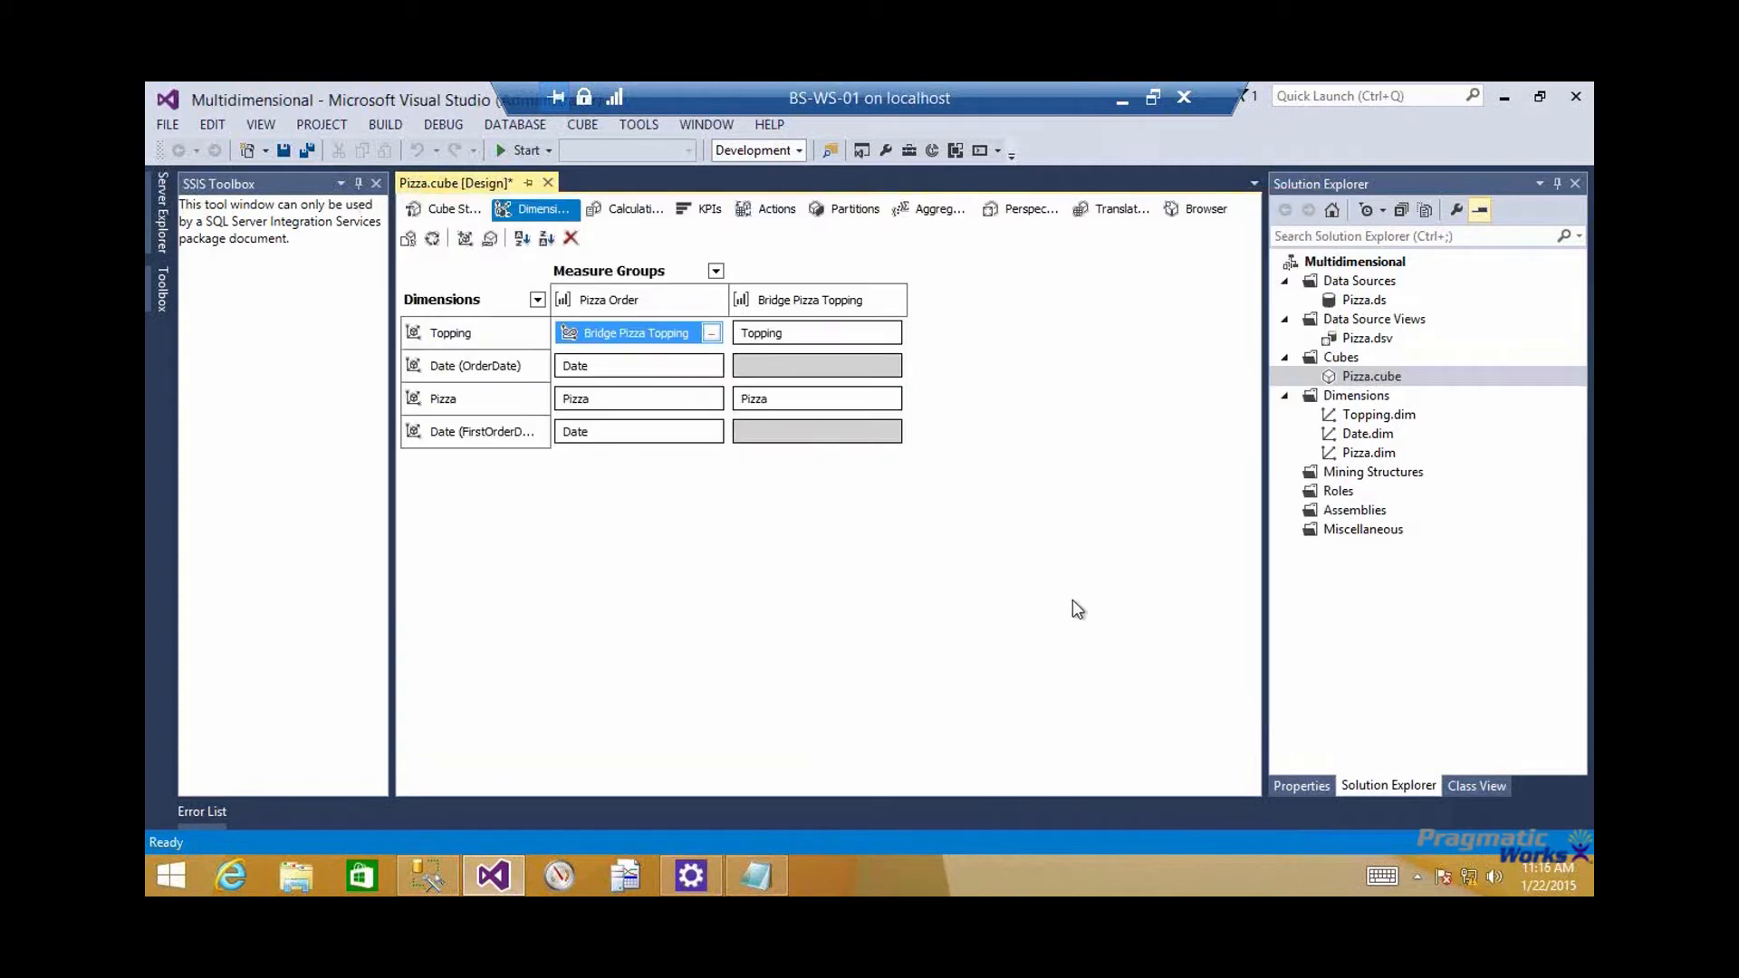
Analyze the Pizza cube in Excel with a PivotTable showing Quantity as values and Pizza as rows
{"action": "left_click", "coordinate": [1203, 210]}
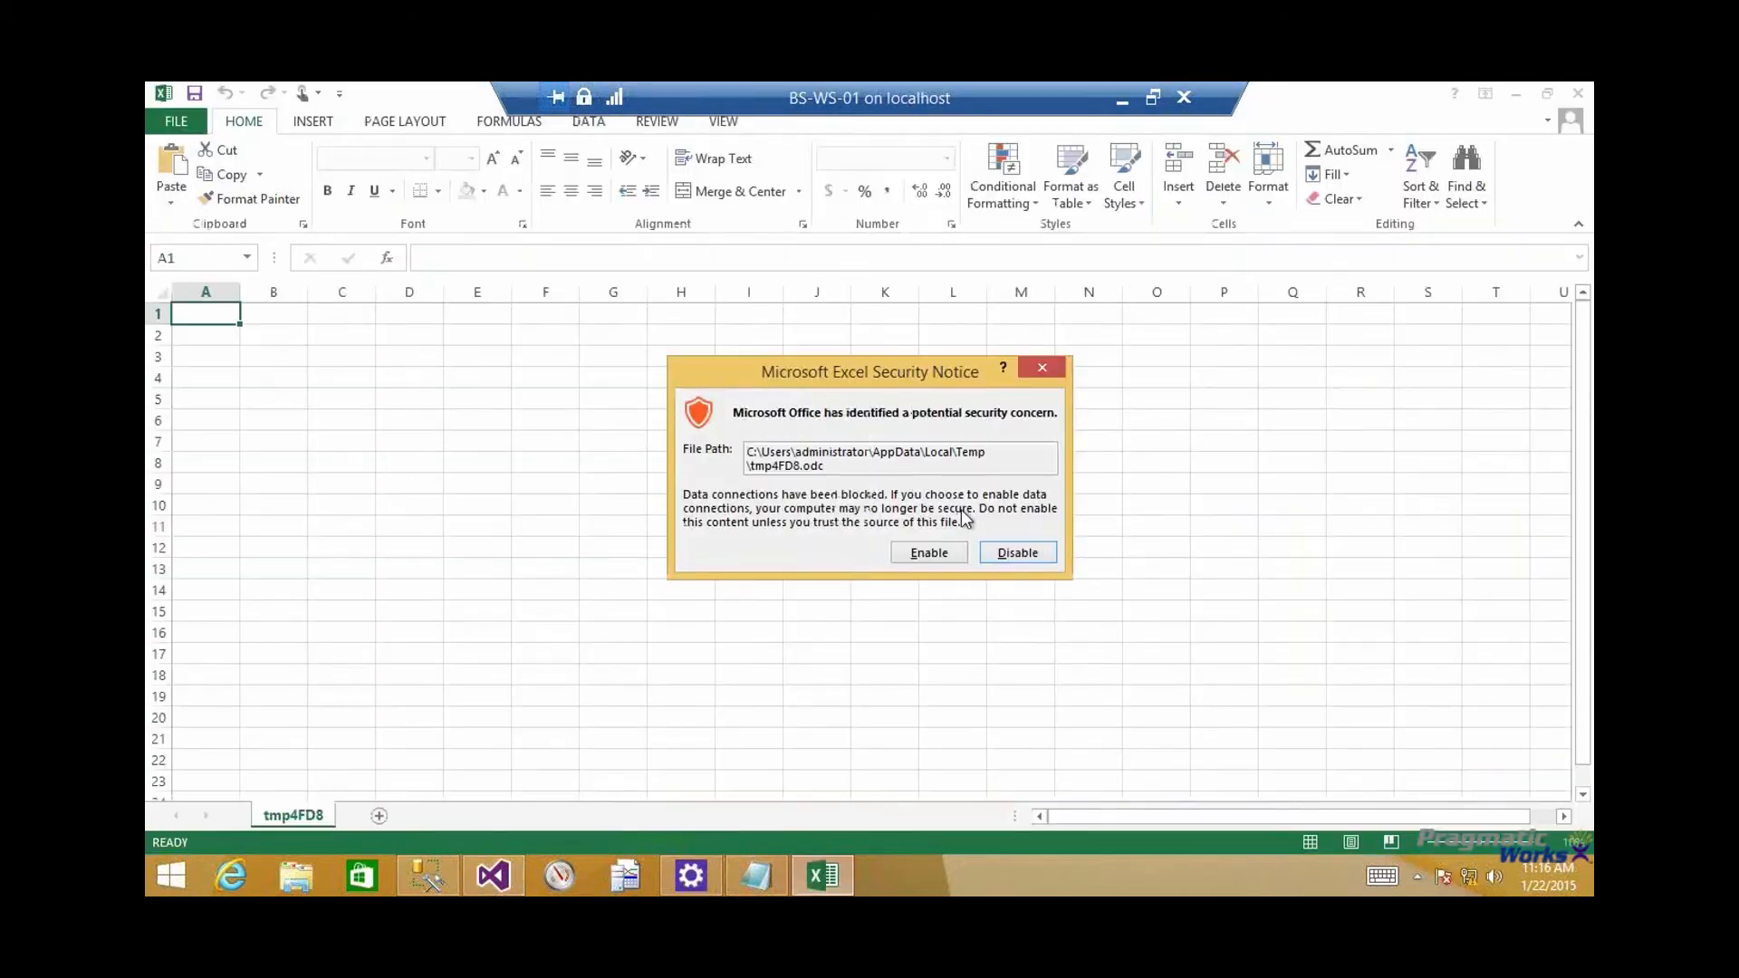
{"action": "left_click", "coordinate": [949, 549]}
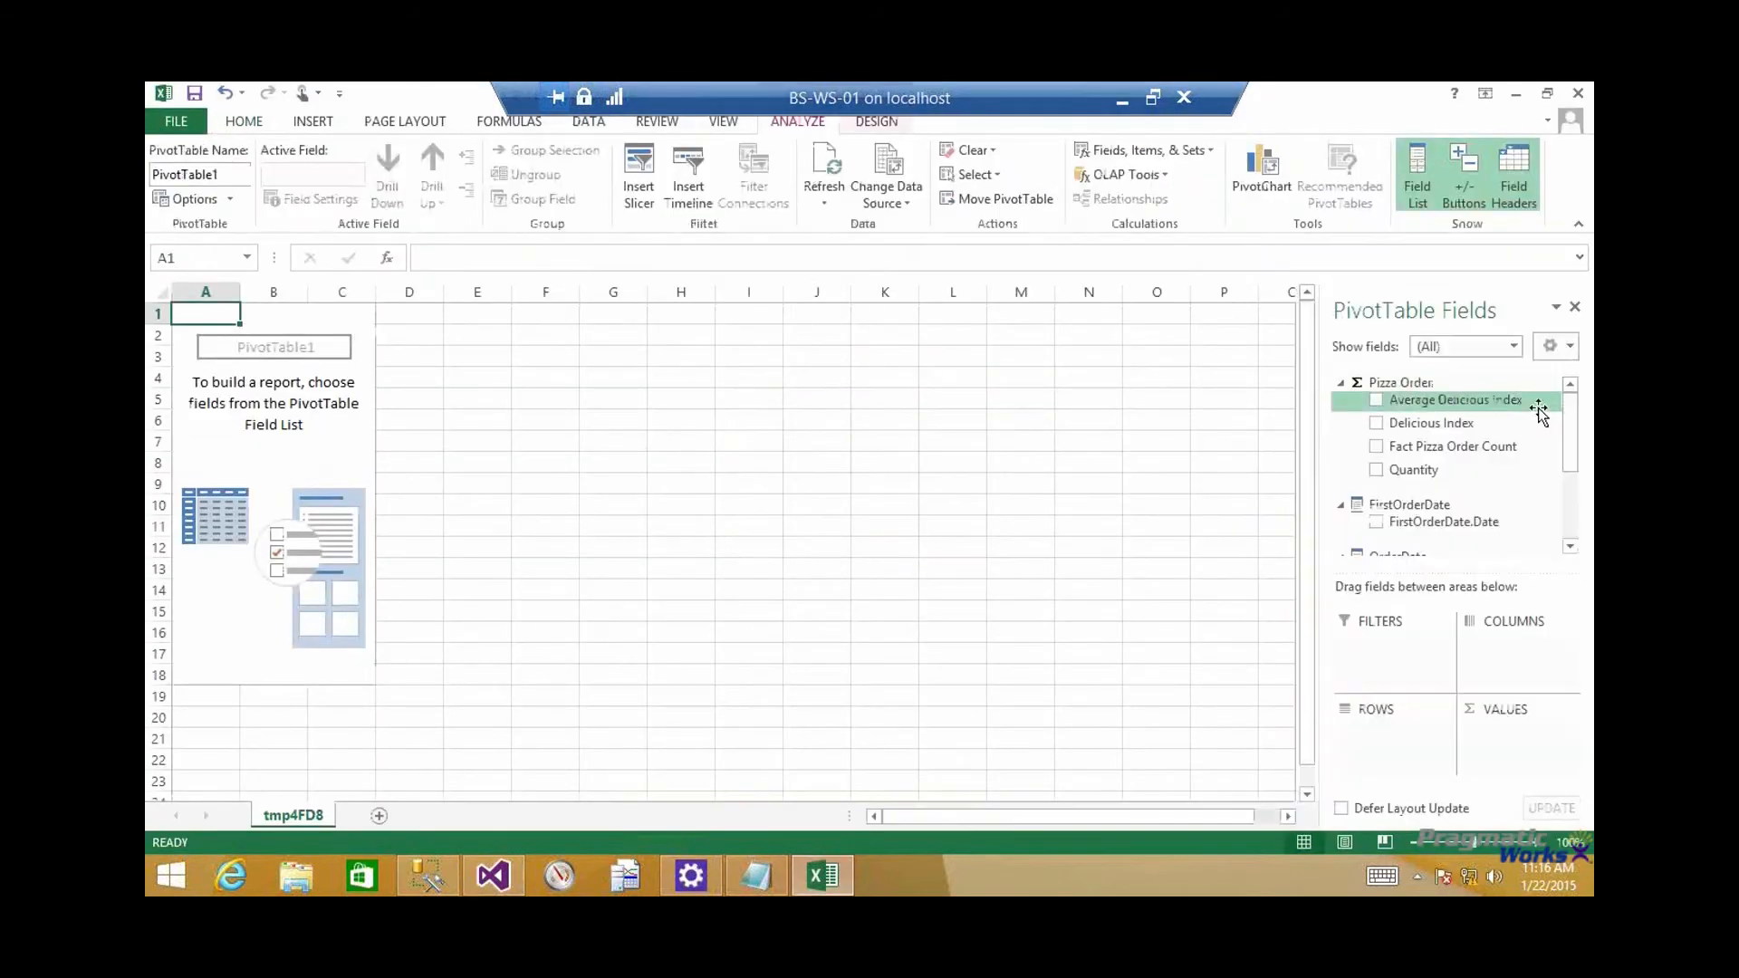
{"action": "left_click_drag", "start_coordinate": [1455, 475], "coordinate": [1522, 761]}
{"action": "left_click_drag", "start_coordinate": [1573, 458], "coordinate": [1575, 518]}
{"action": "left_click_drag", "start_coordinate": [1404, 478], "coordinate": [1425, 730]}
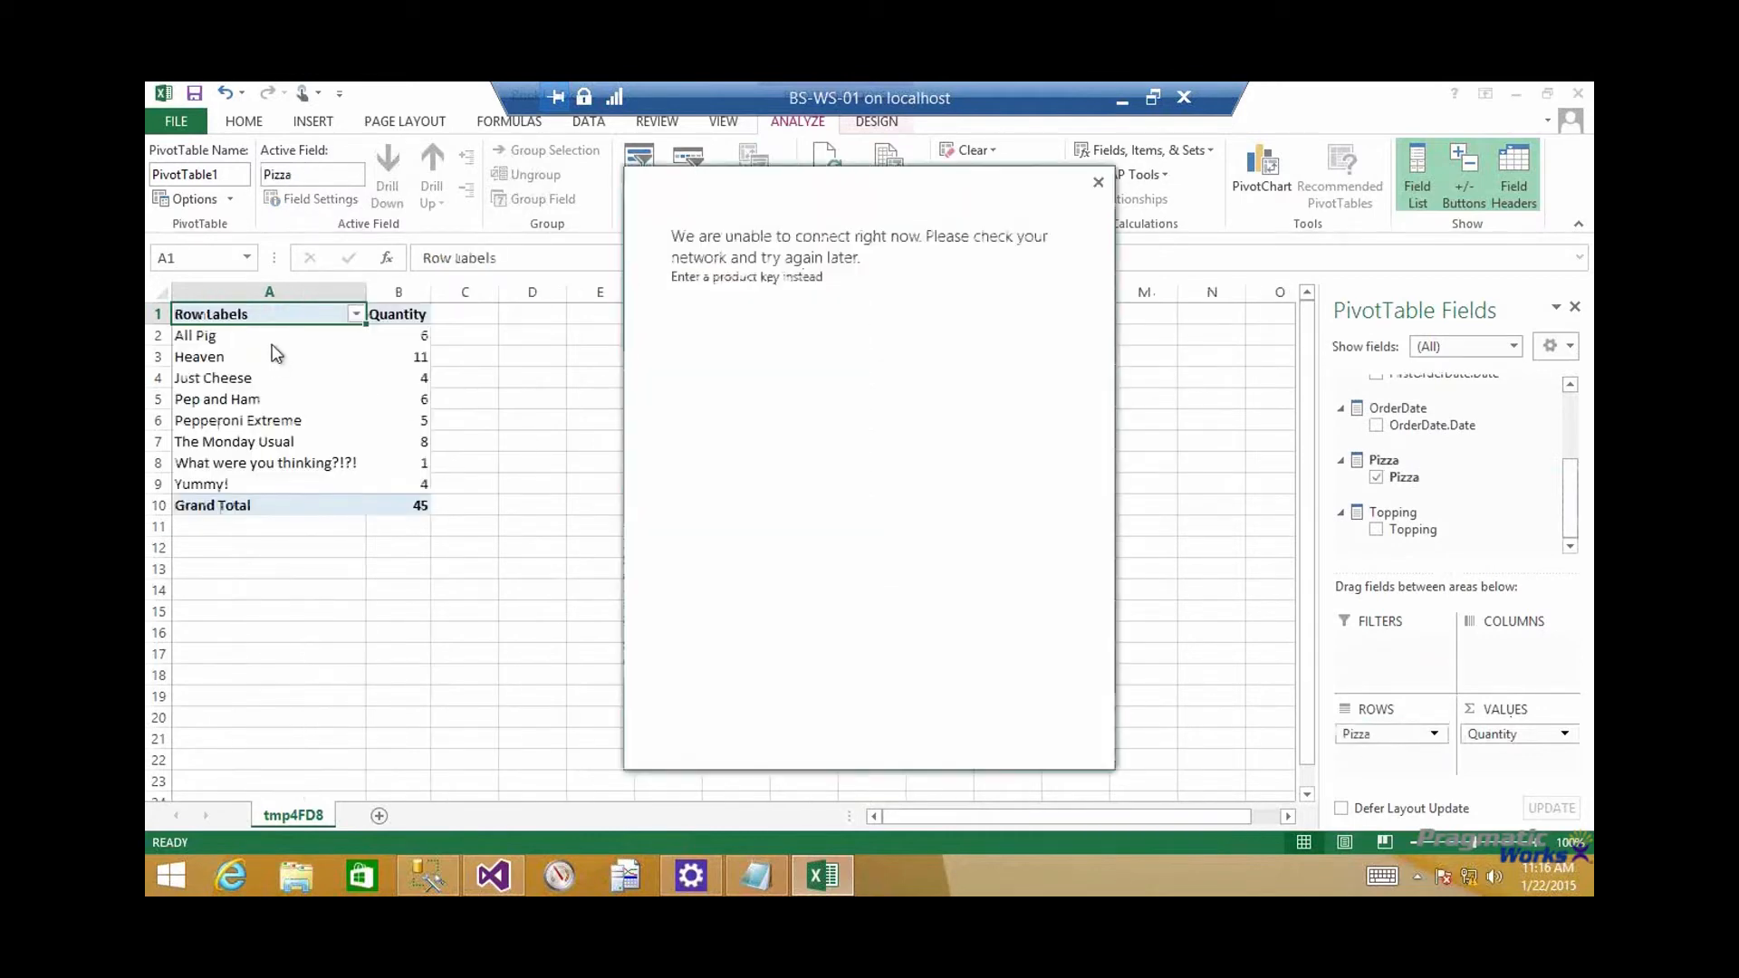
{"action": "left_click", "coordinate": [1094, 181]}
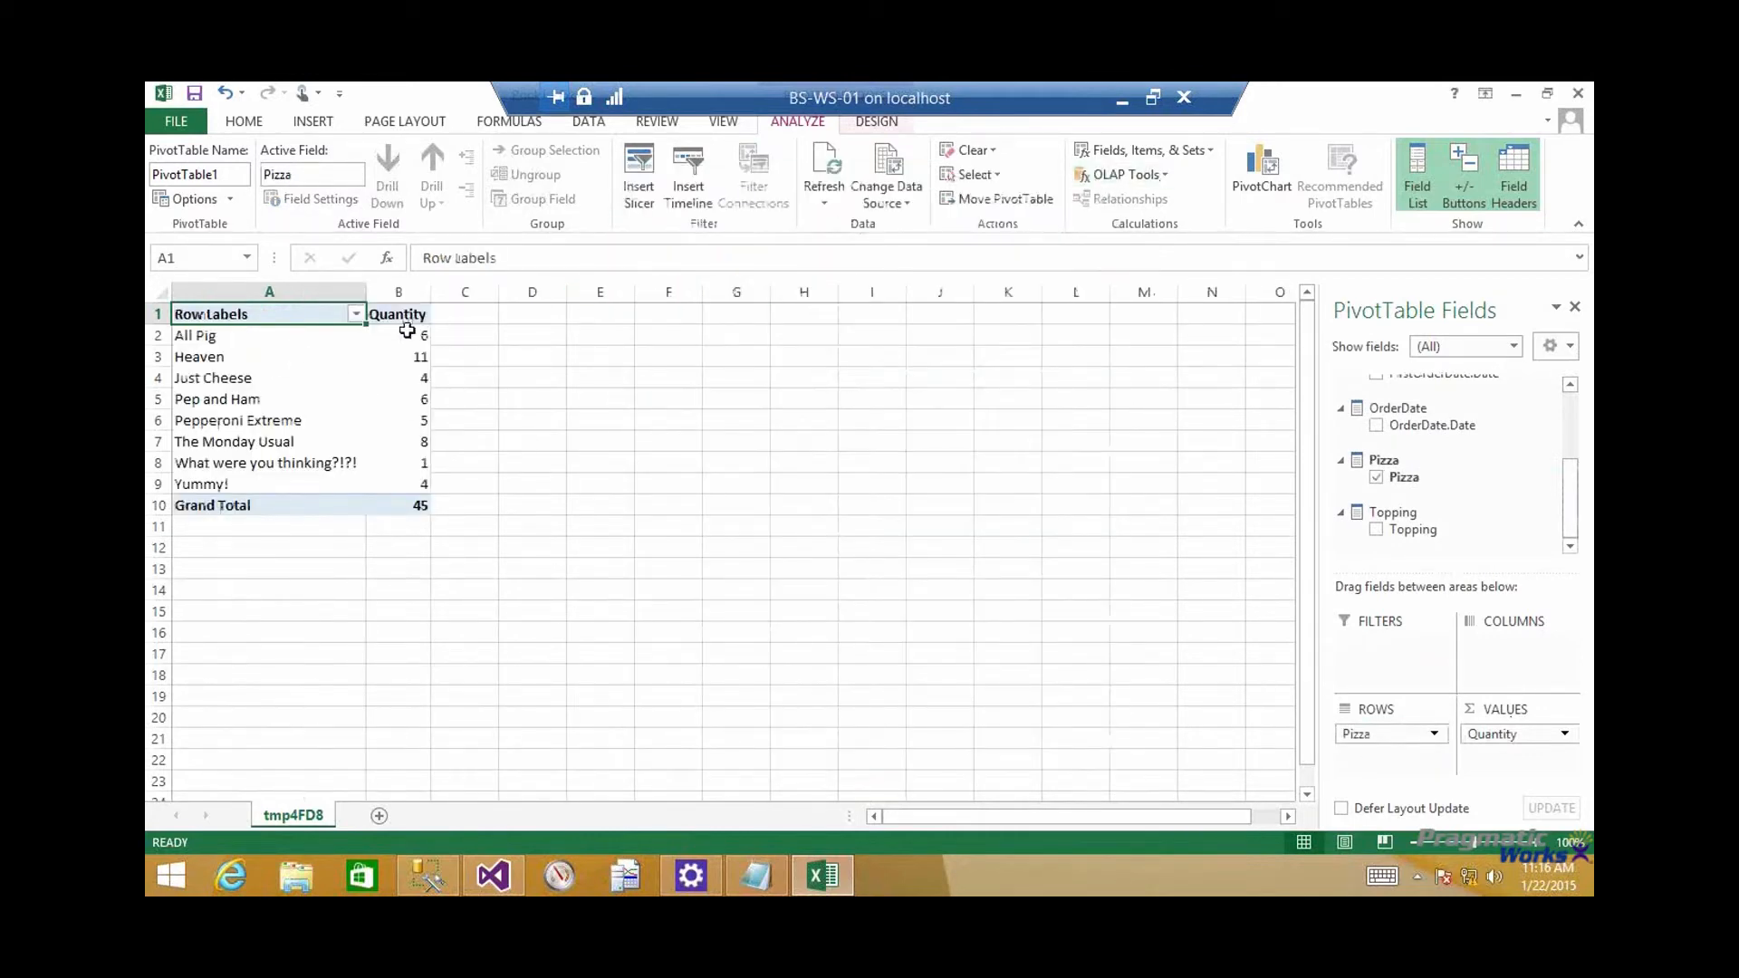
Check the quantities ordered for the All Pig, Heaven, Just Cheese and What were you thinking?!?! pizzas
{"action": "left_click_drag", "start_coordinate": [271, 342], "coordinate": [412, 337]}
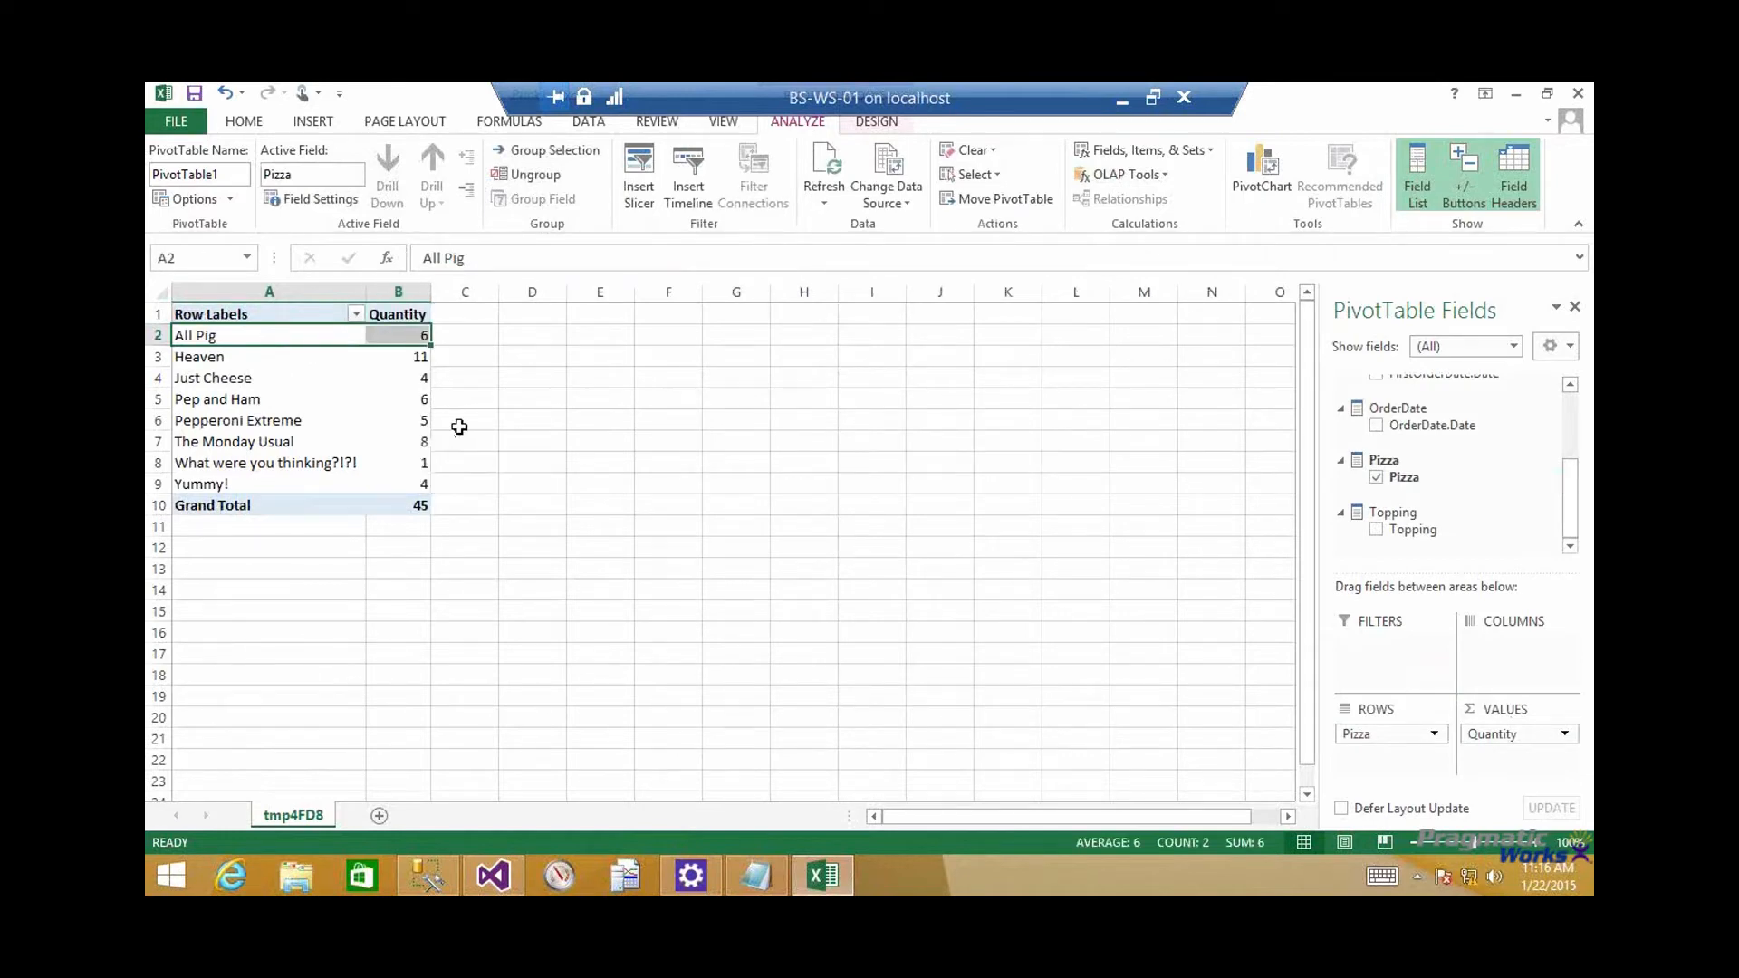
{"action": "left_click", "coordinate": [272, 366]}
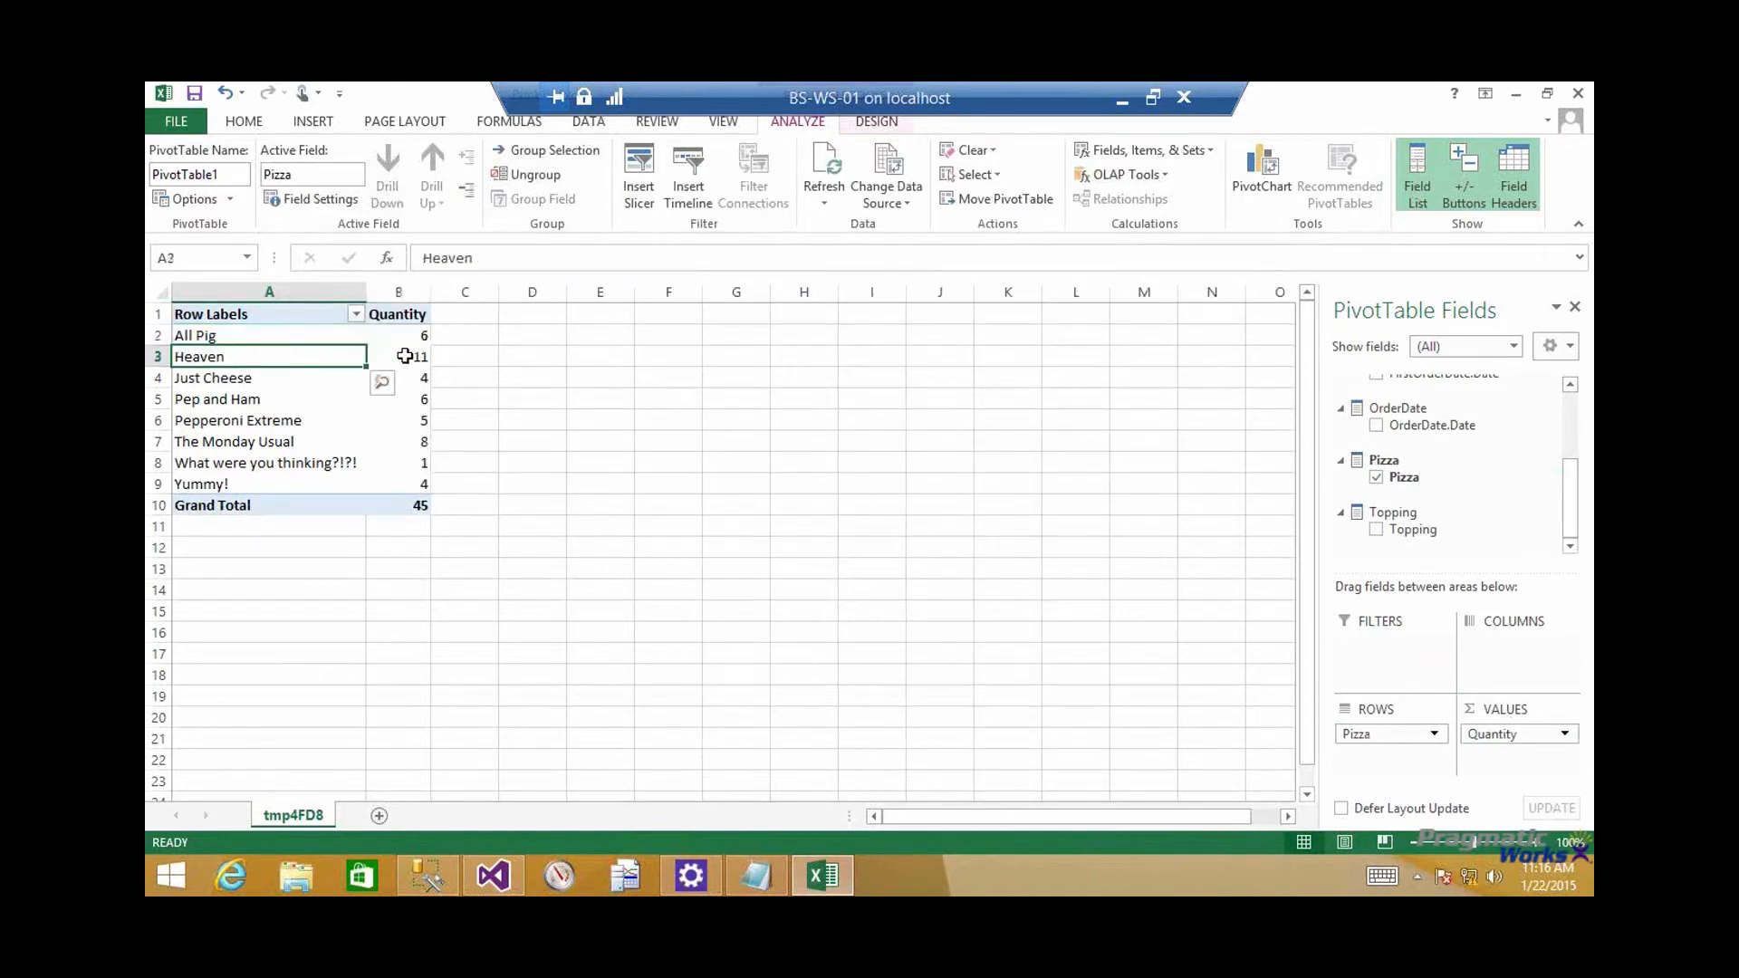
{"action": "left_click_drag", "start_coordinate": [394, 356], "coordinate": [350, 357]}
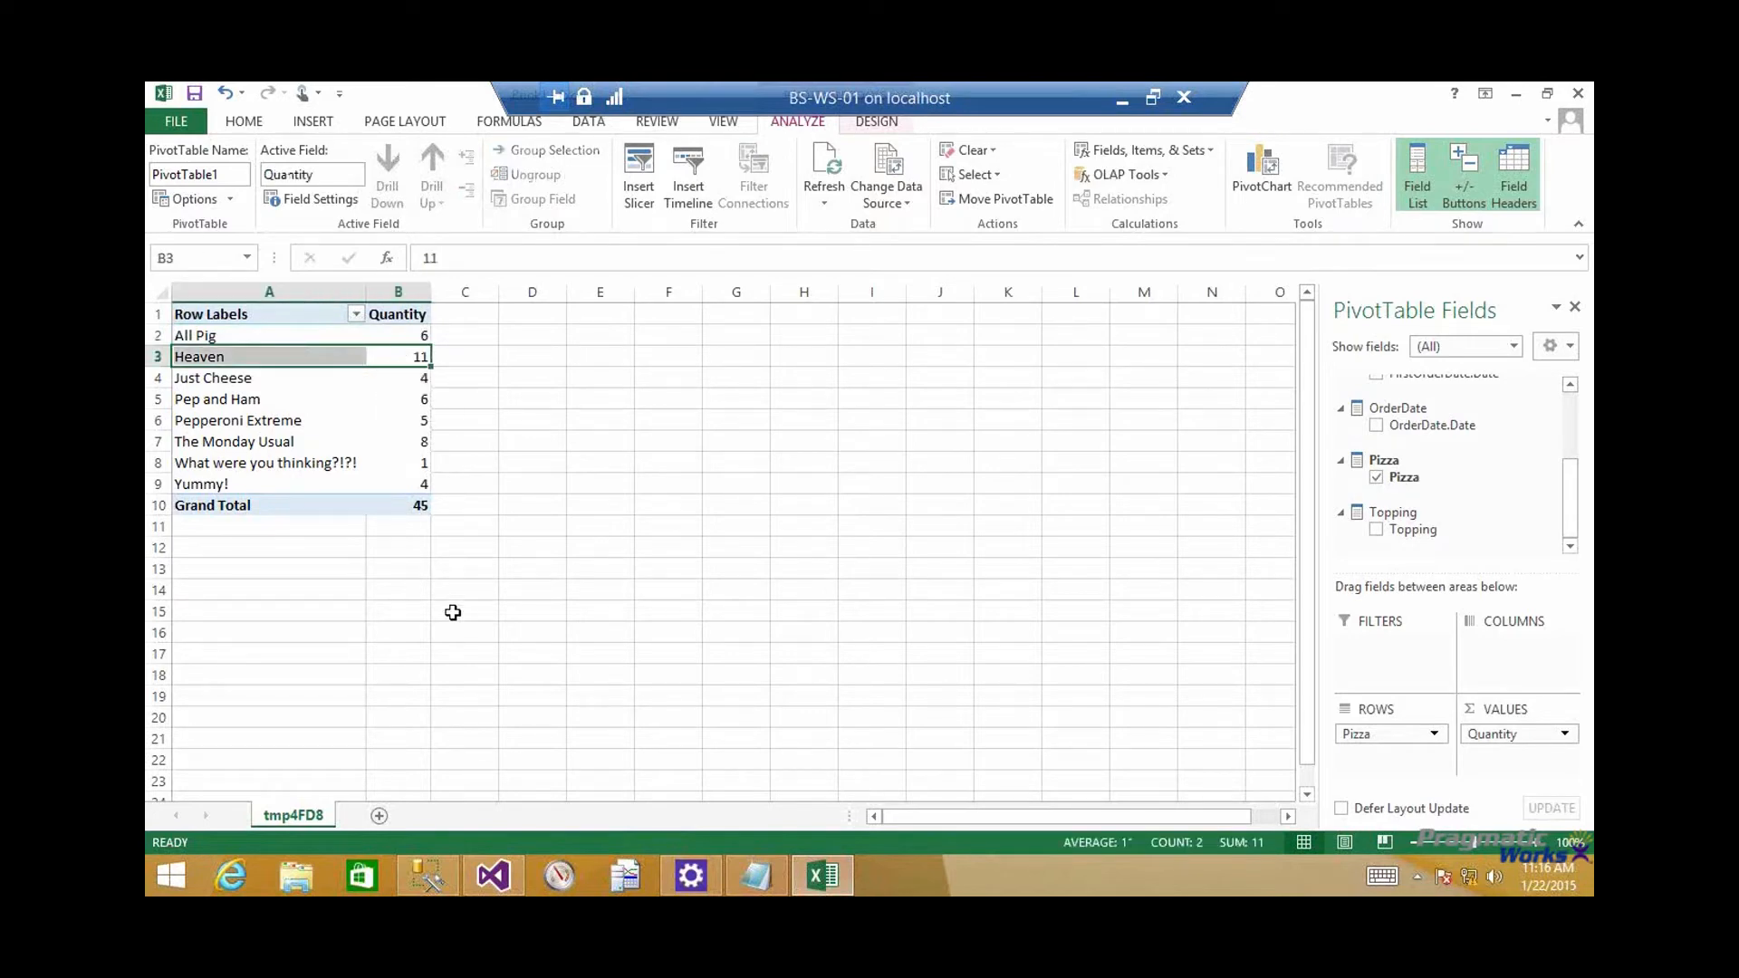
{"action": "left_click", "coordinate": [307, 382]}
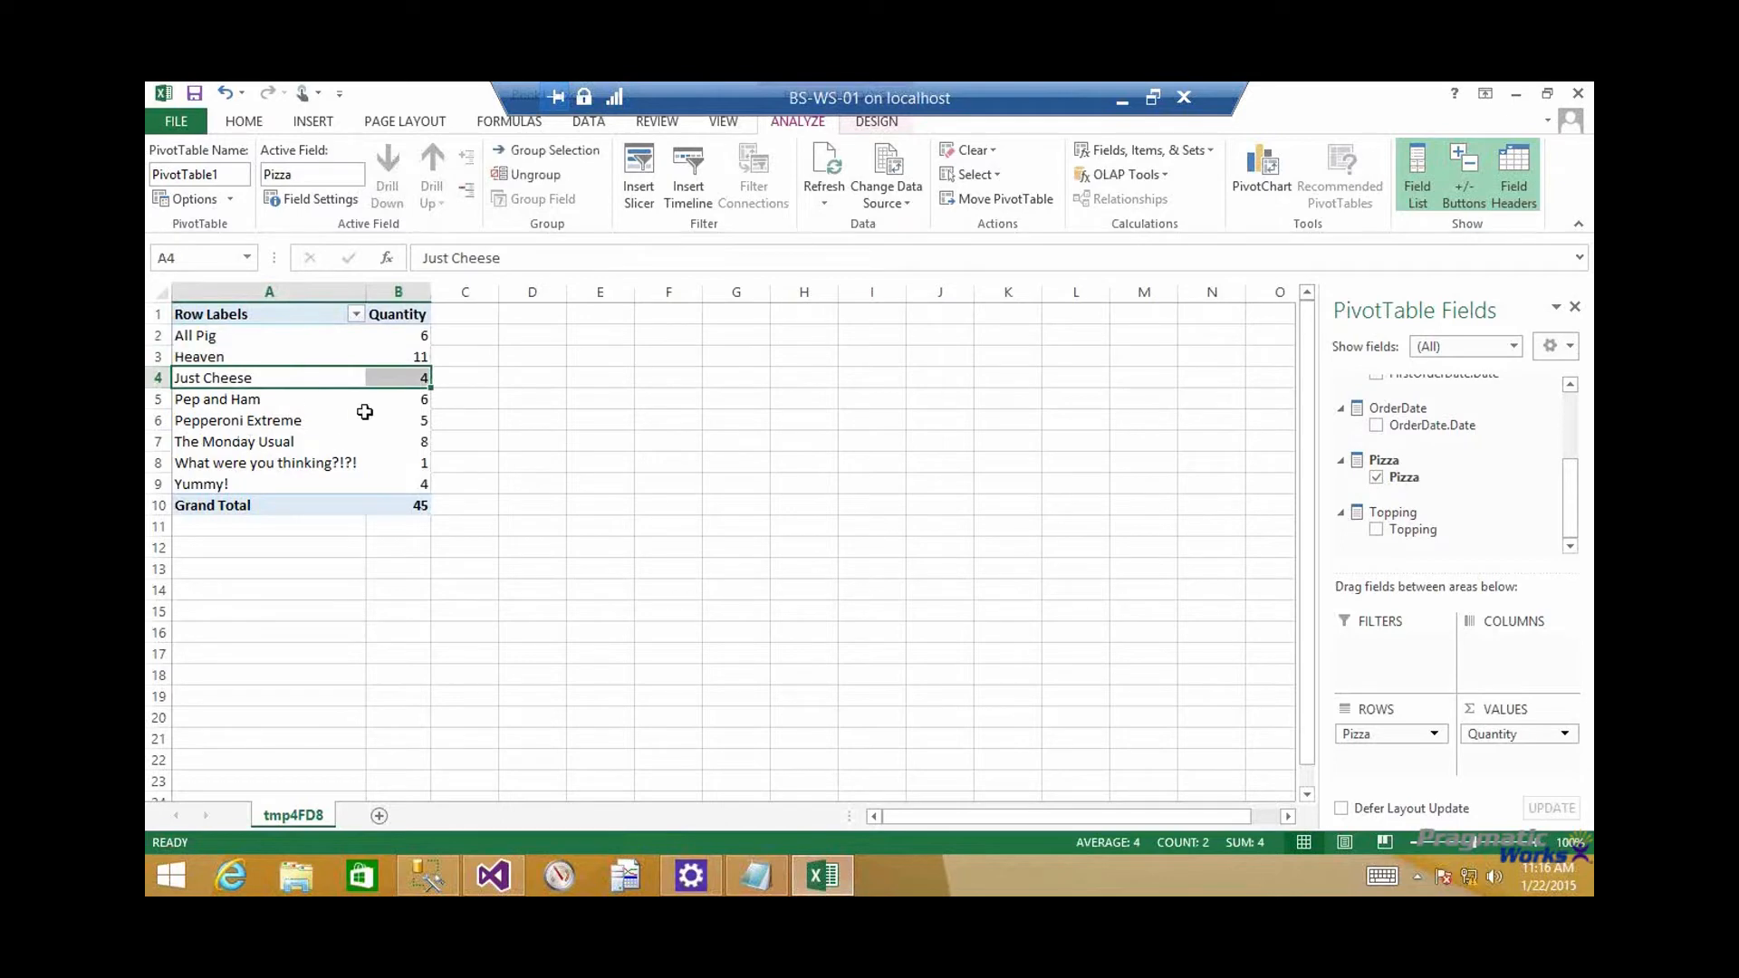
{"action": "left_click", "coordinate": [282, 464]}
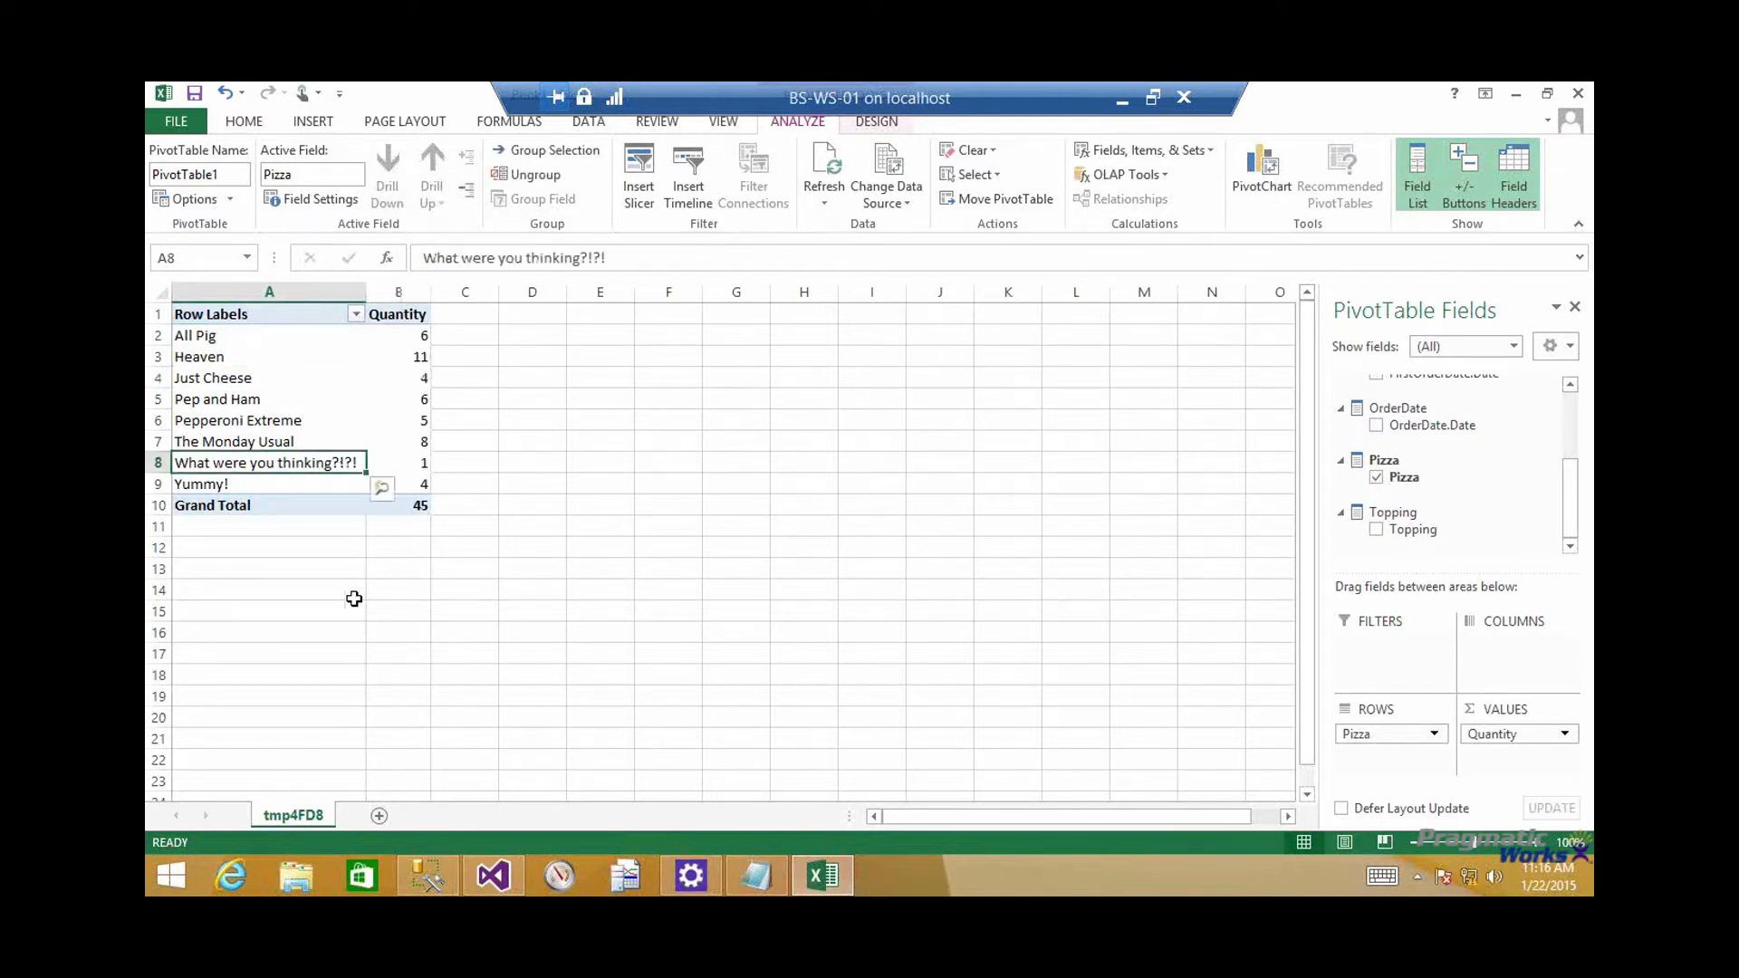
{"action": "left_click", "coordinate": [422, 465]}
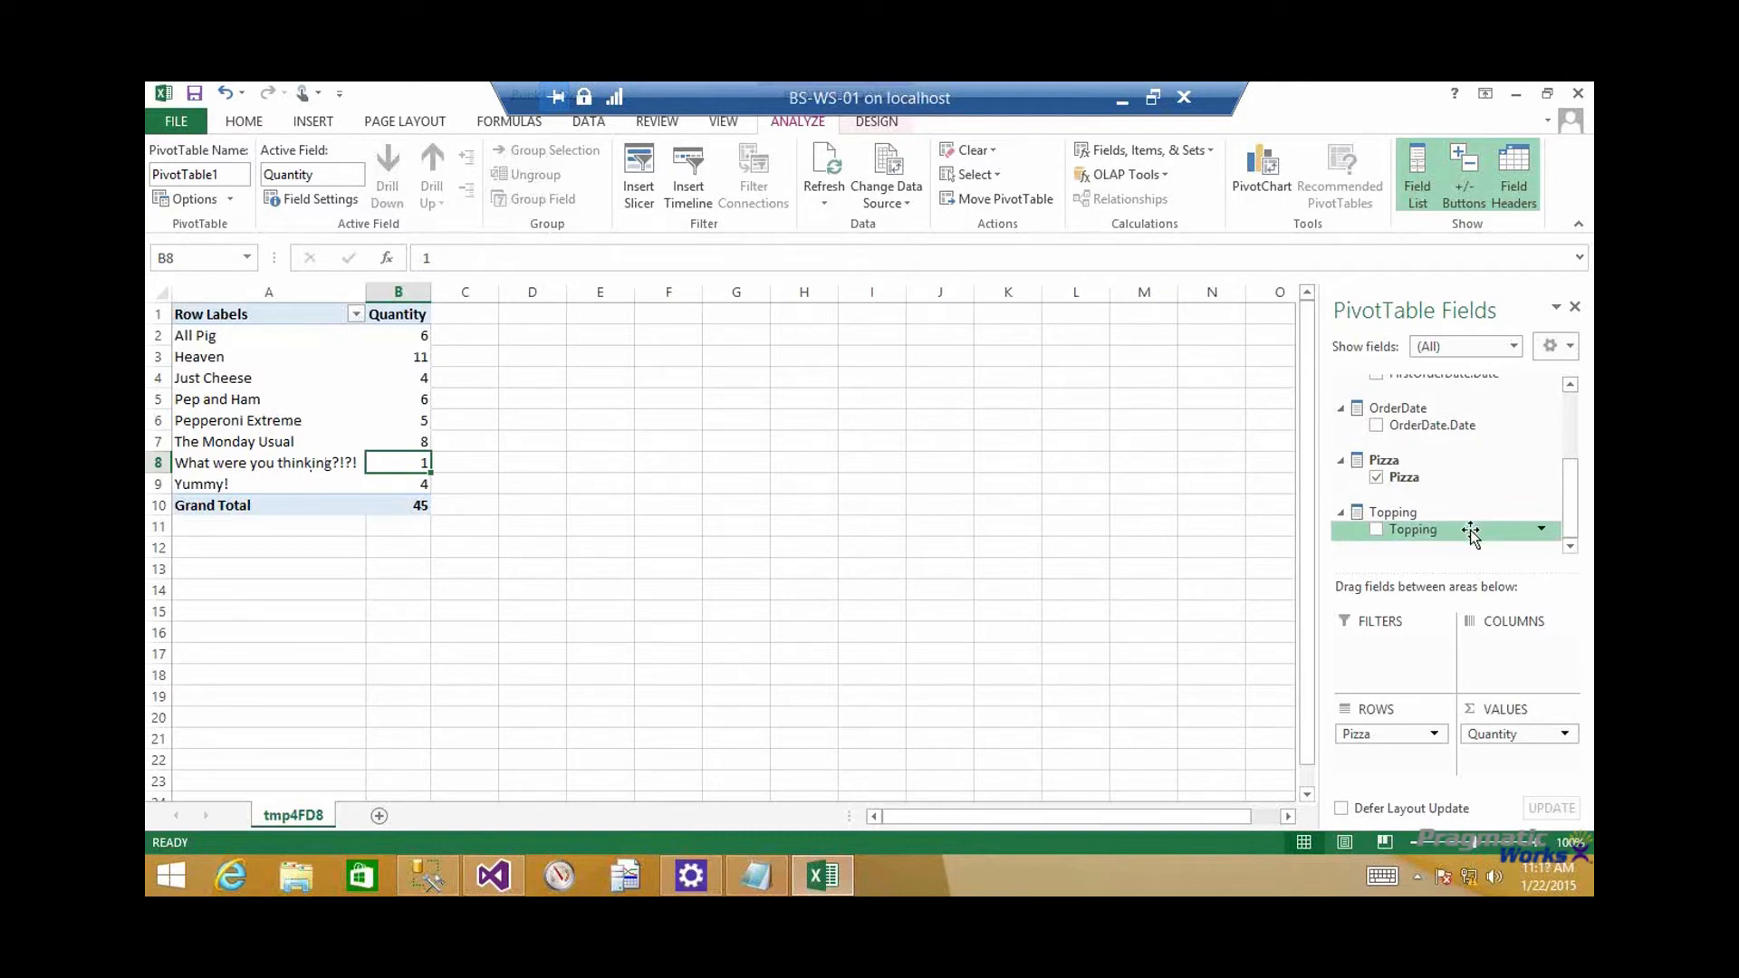
Add Topping to the PivotTable rows beneath Pizza and review the toppings listed under each pizza
{"action": "left_click_drag", "start_coordinate": [1470, 532], "coordinate": [1390, 756]}
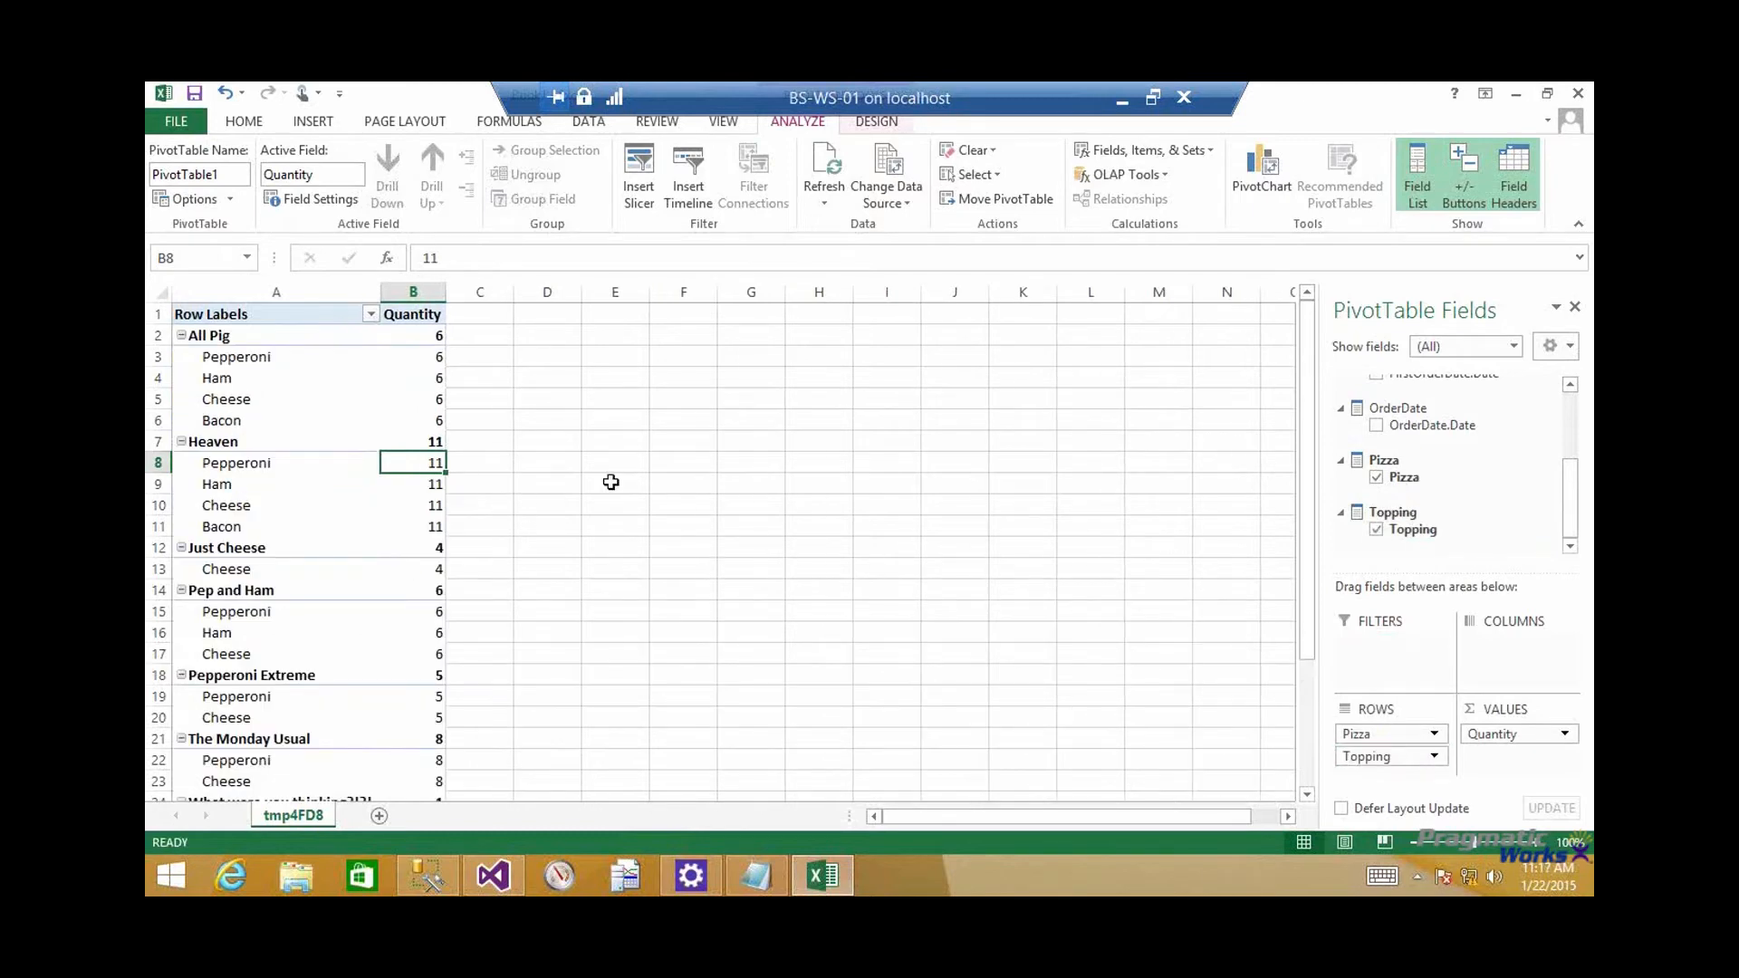
{"action": "left_click", "coordinate": [236, 338]}
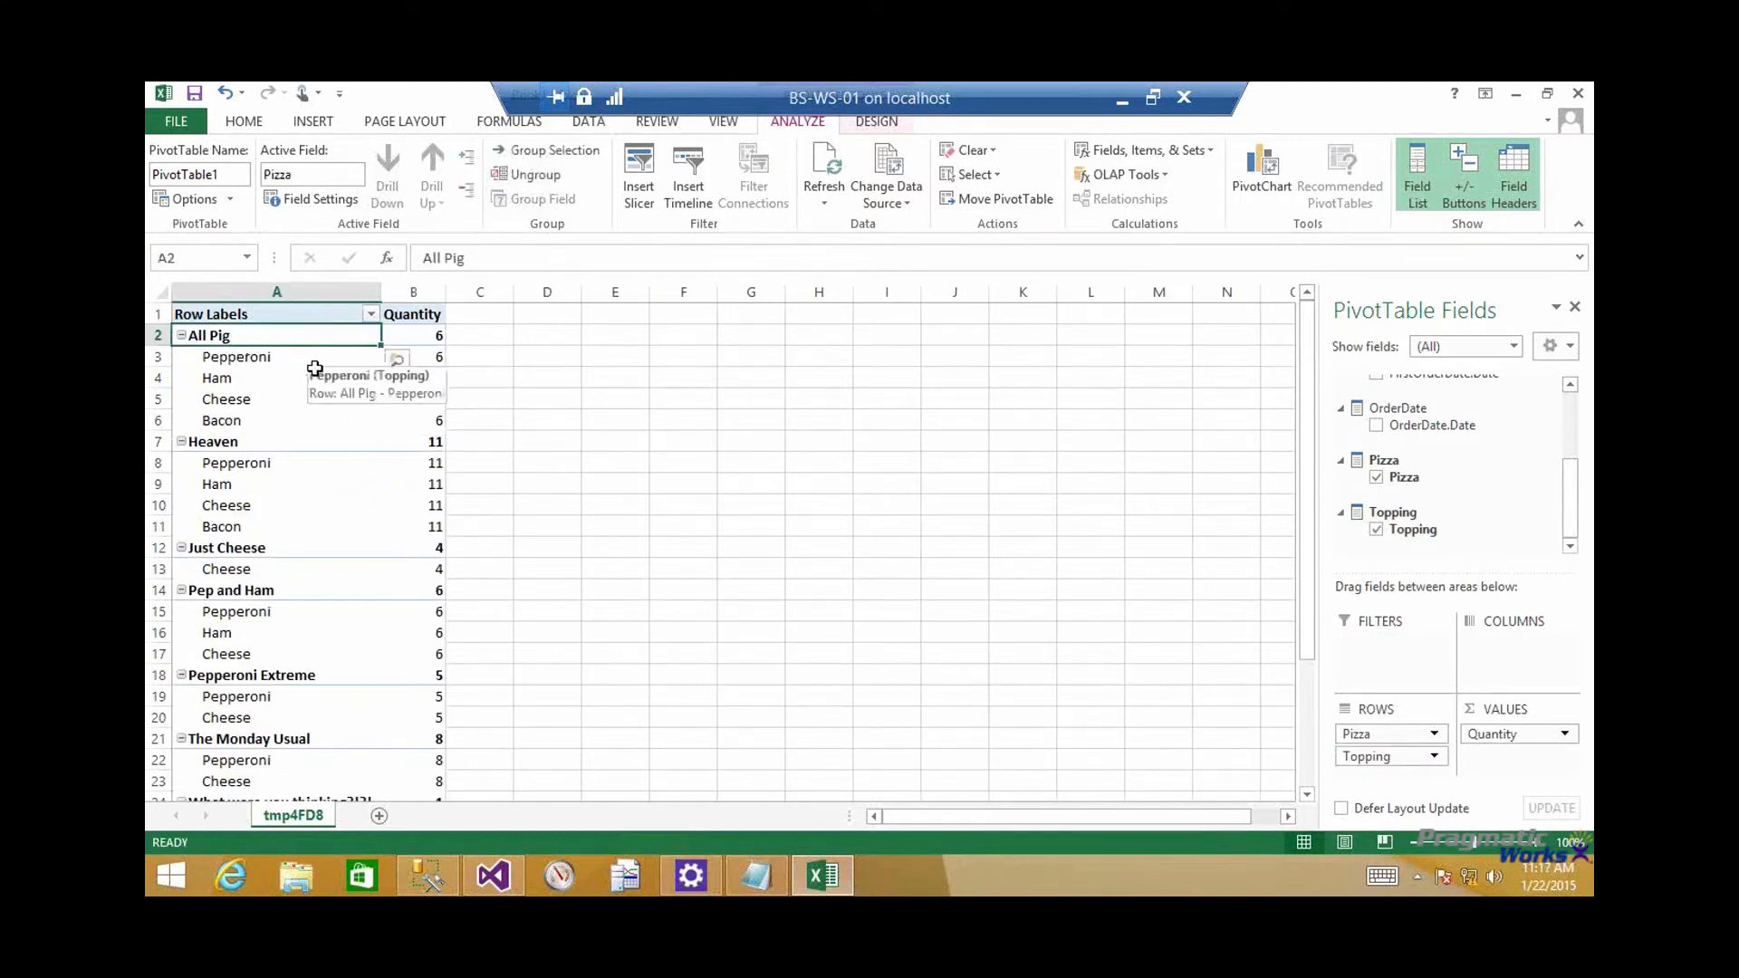
{"action": "left_click", "coordinate": [281, 463]}
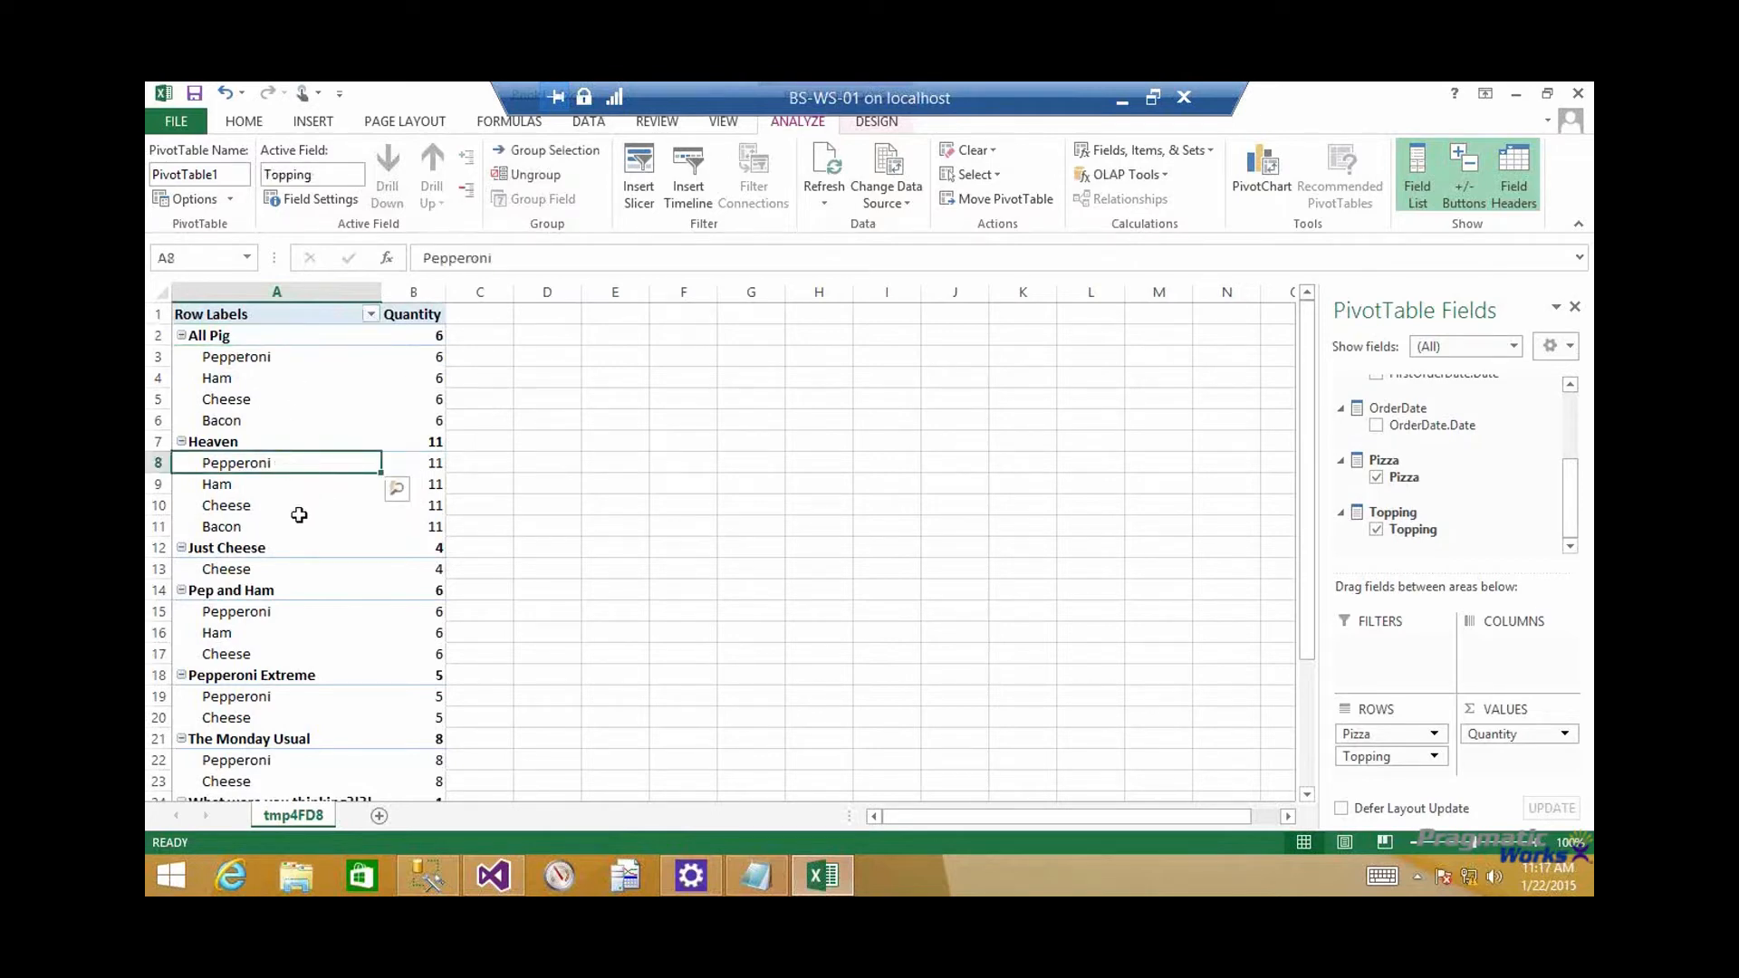
{"action": "scroll", "coordinate": [299, 507], "scroll_direction": "down", "scroll_amount": 1}
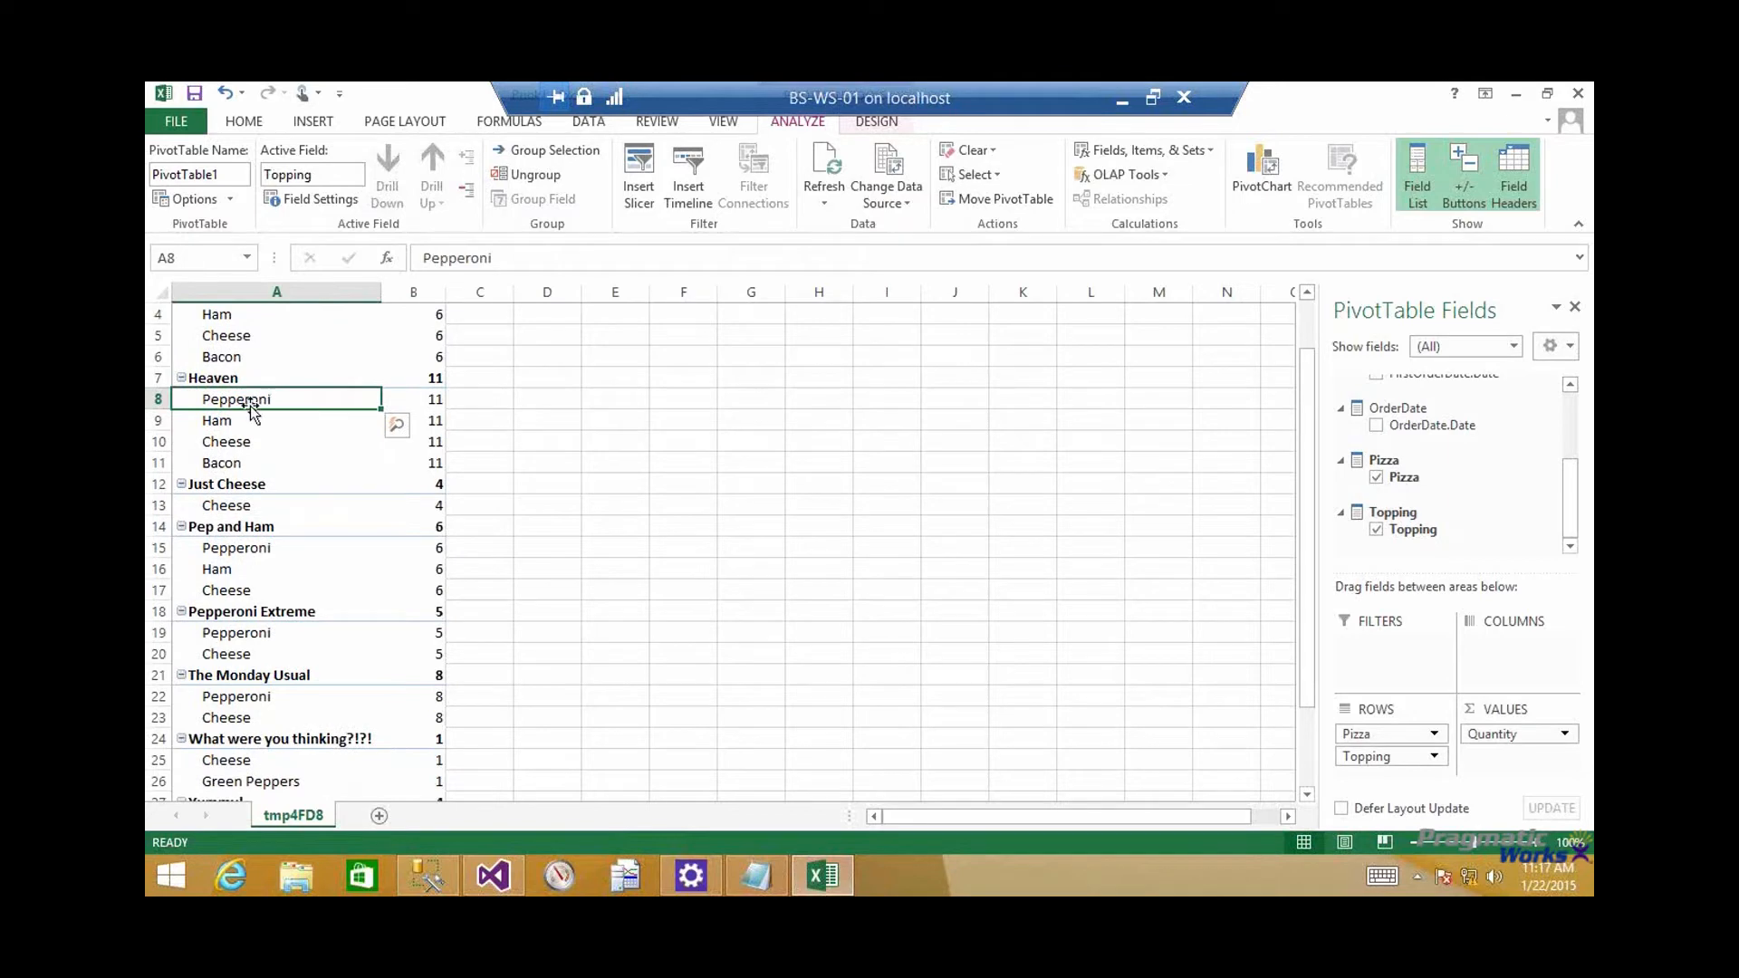
{"action": "left_click", "coordinate": [256, 509]}
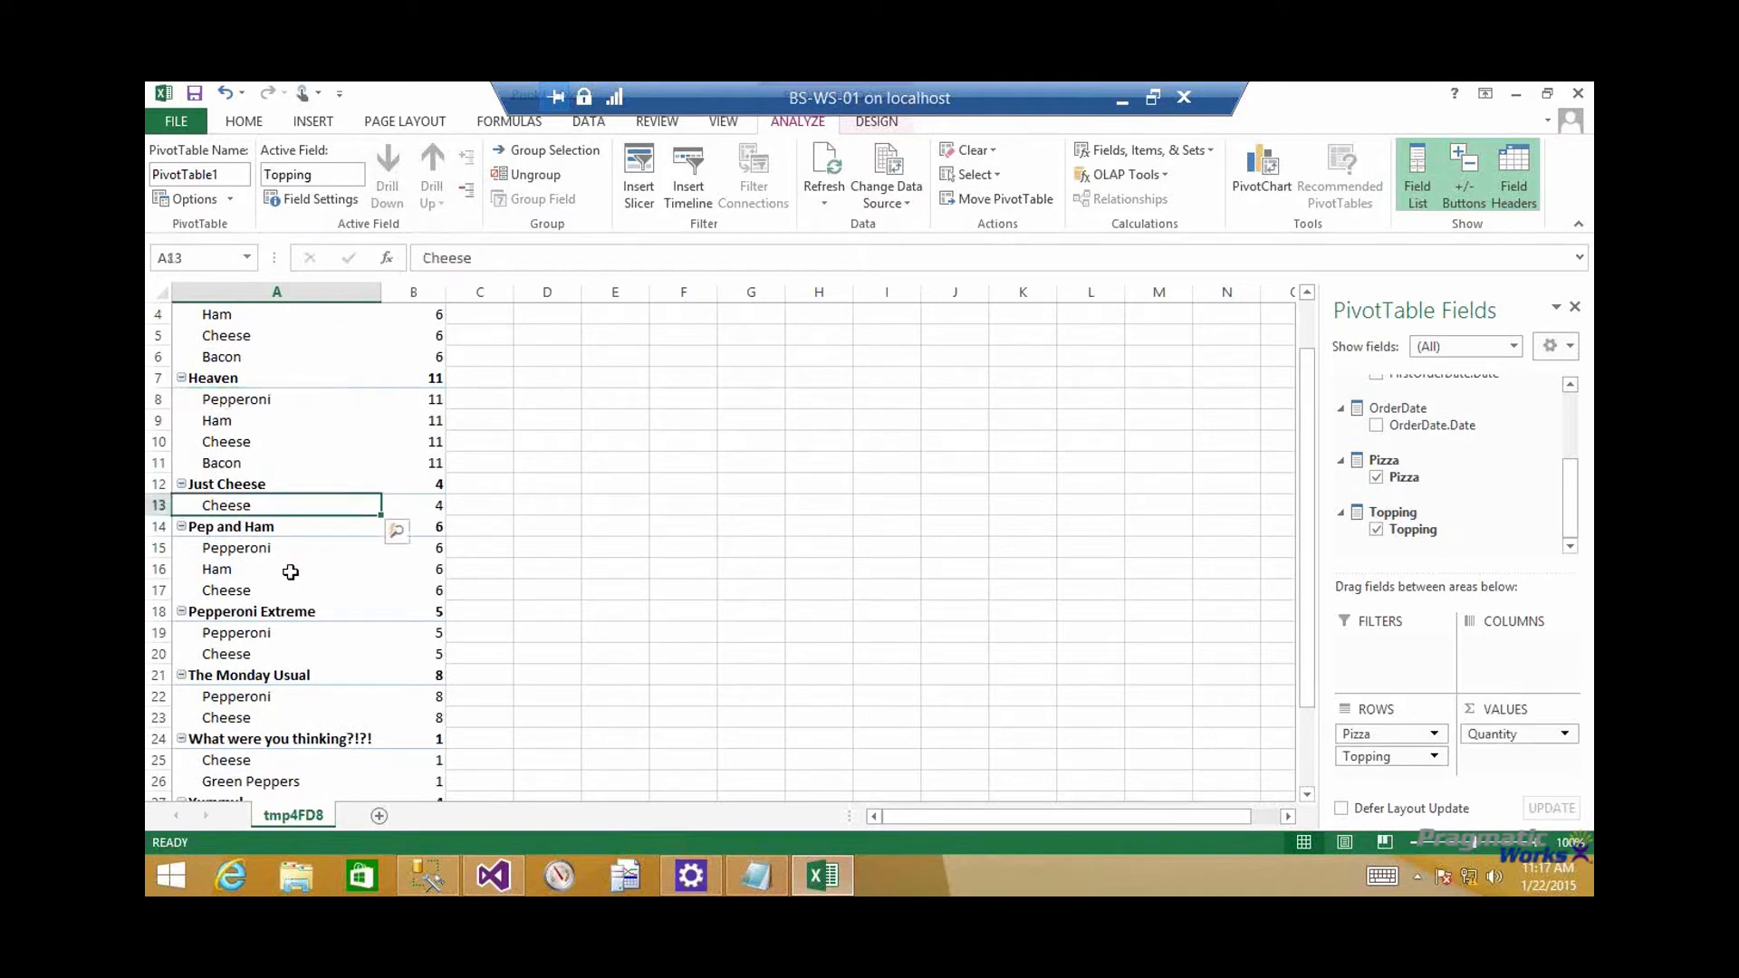
{"action": "scroll", "coordinate": [255, 641], "scroll_direction": "down", "scroll_amount": 3}
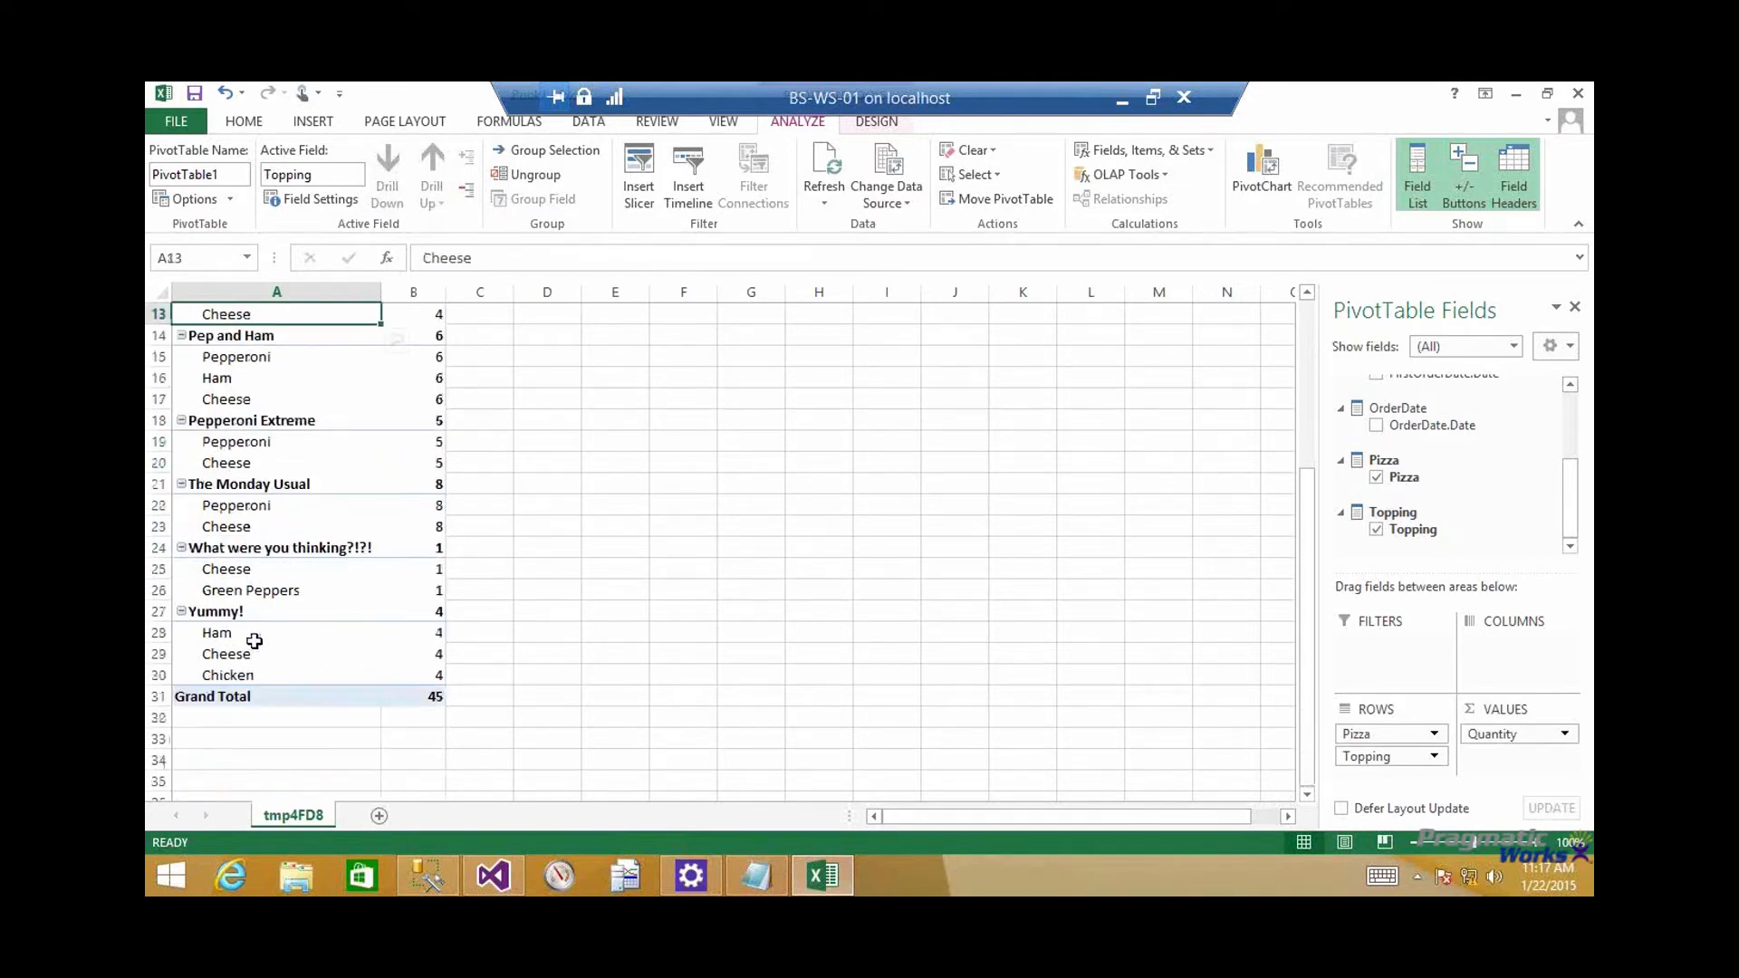
Move Topping from the rows to the columns and check the grand totals for the whole table and for All Pig
{"action": "left_click_drag", "start_coordinate": [1365, 758], "coordinate": [1511, 654]}
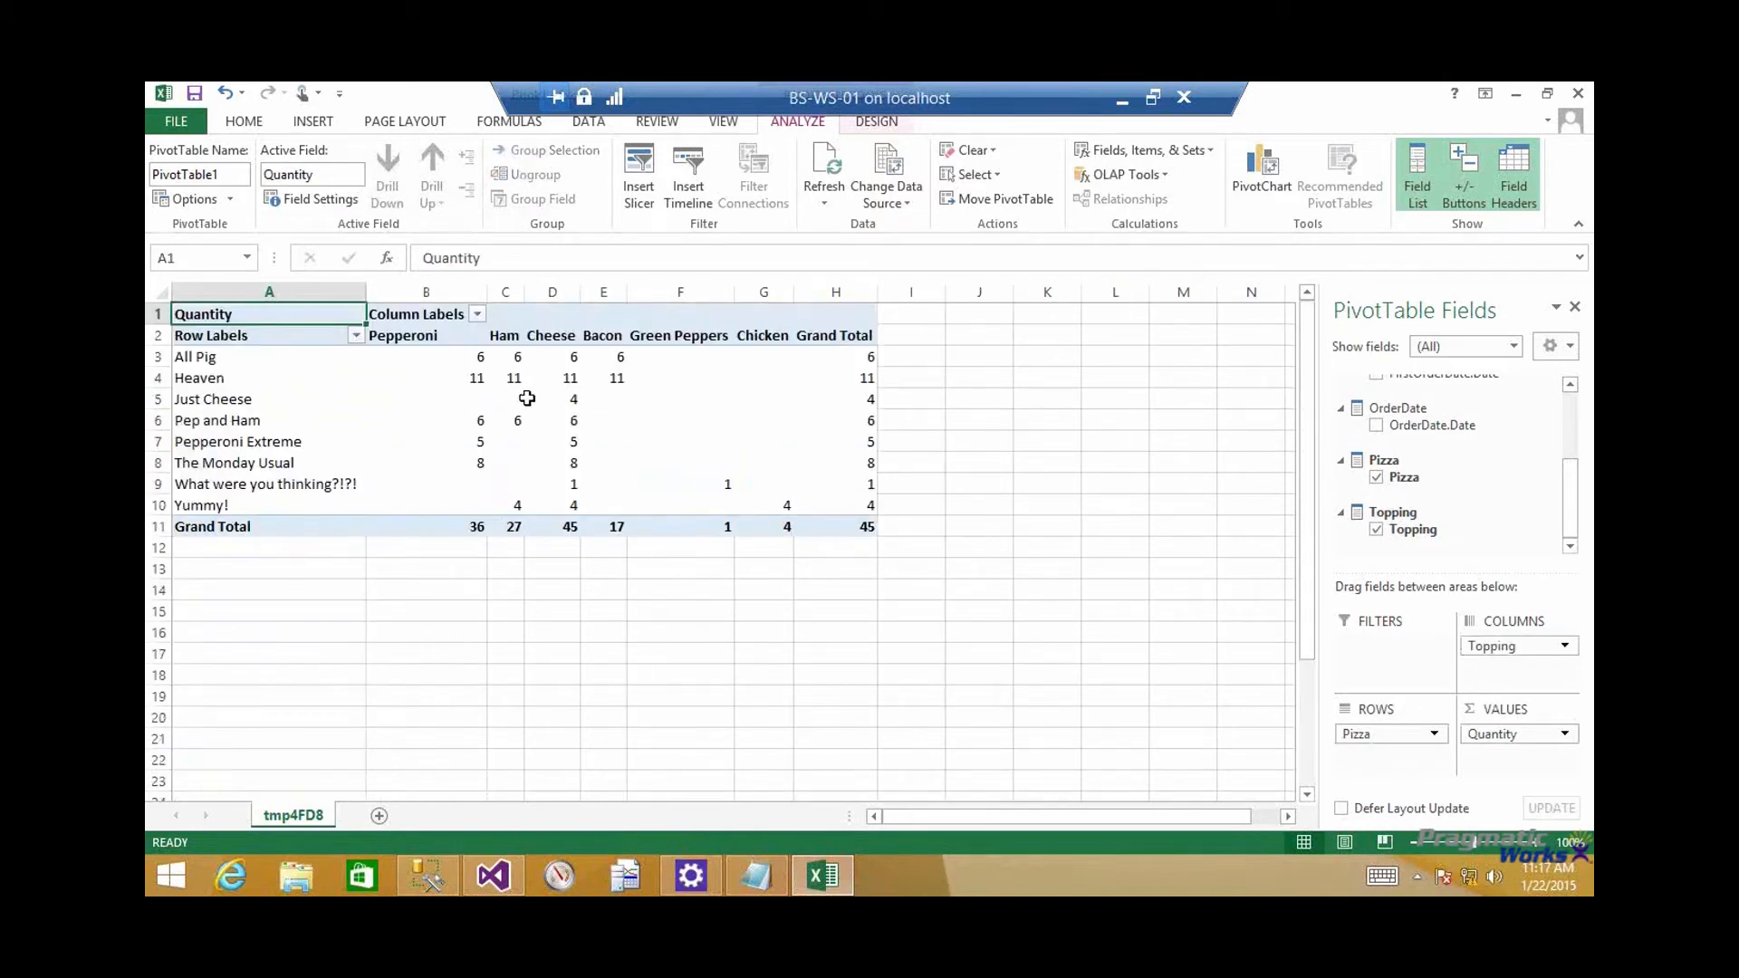
{"action": "mouse_move", "coordinate": [465, 369]}
{"action": "left_click", "coordinate": [850, 526]}
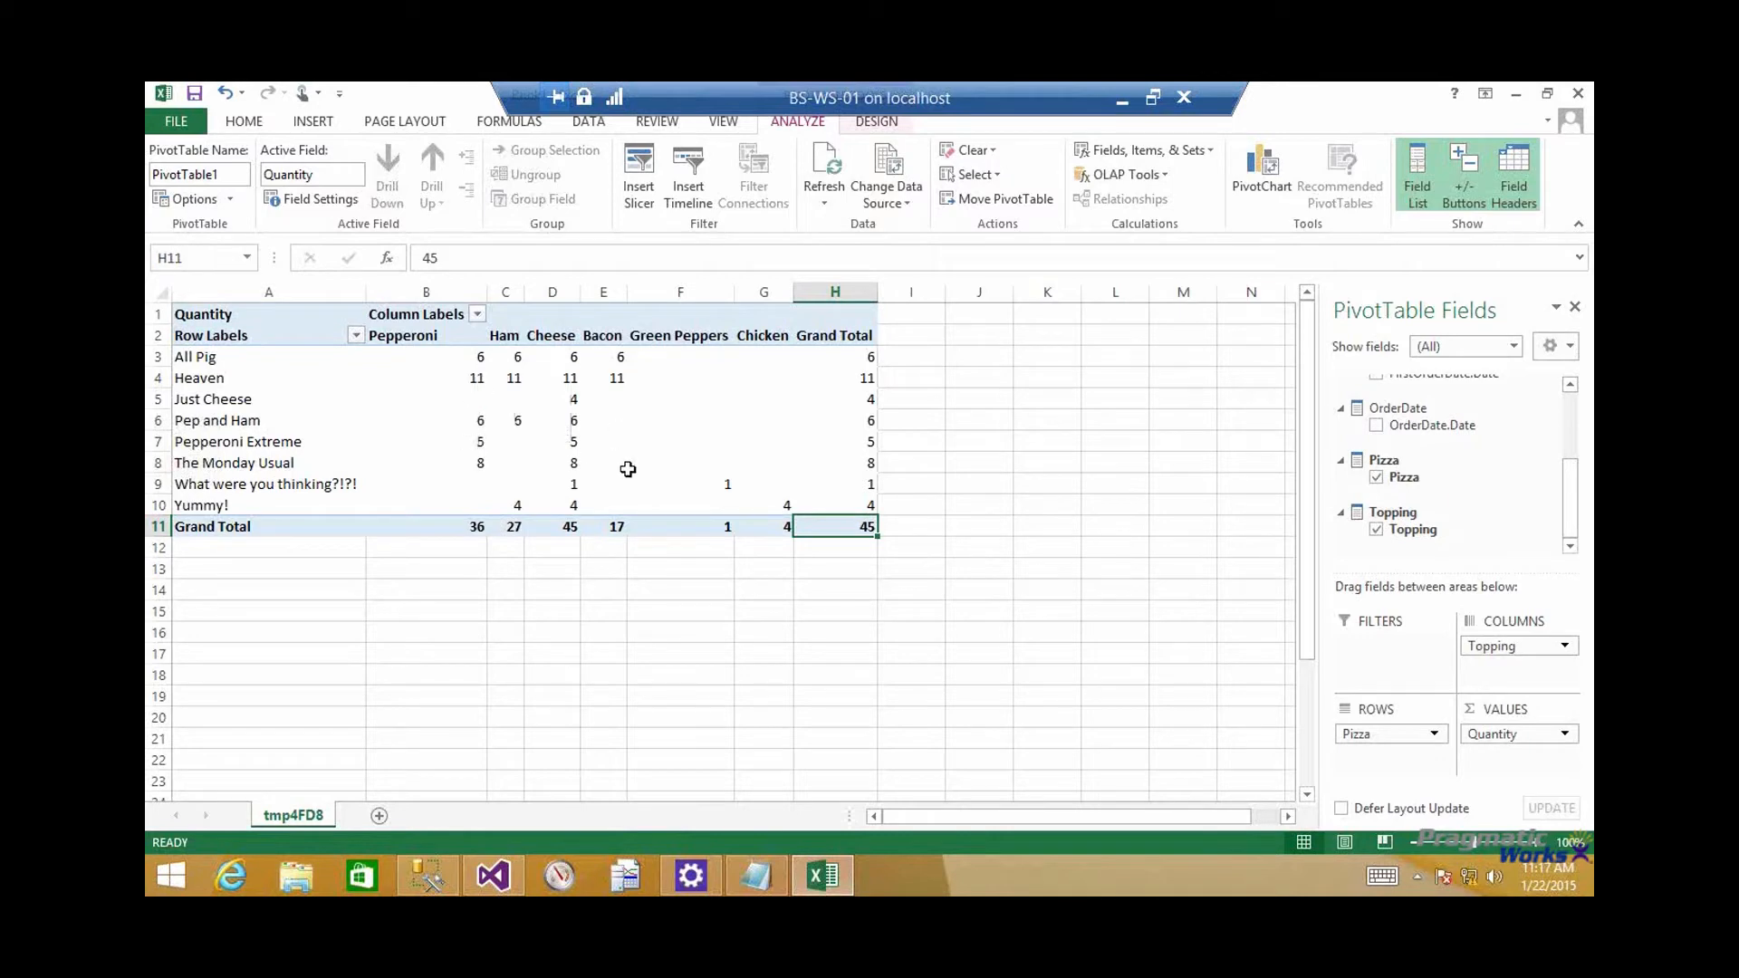
{"action": "left_click", "coordinate": [865, 360]}
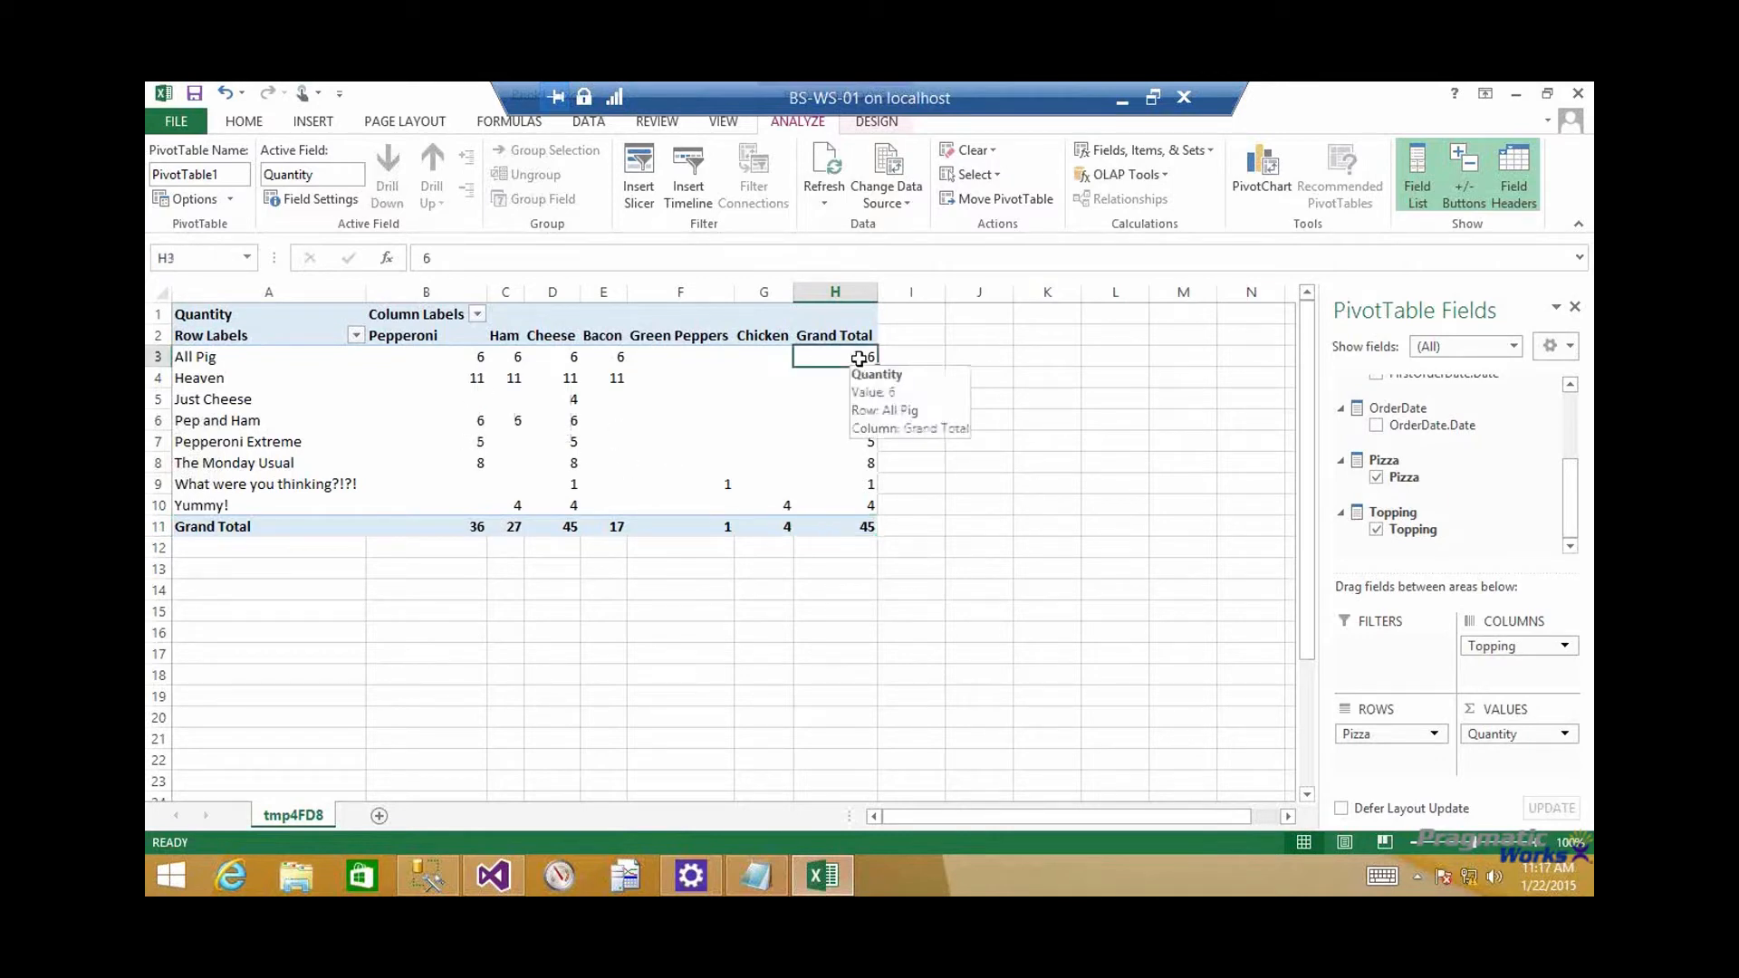
Compare the All Pig quantities per topping, especially Pepperoni and Ham, with the All Pig row's grand total
{"action": "left_click_drag", "start_coordinate": [478, 359], "coordinate": [615, 365]}
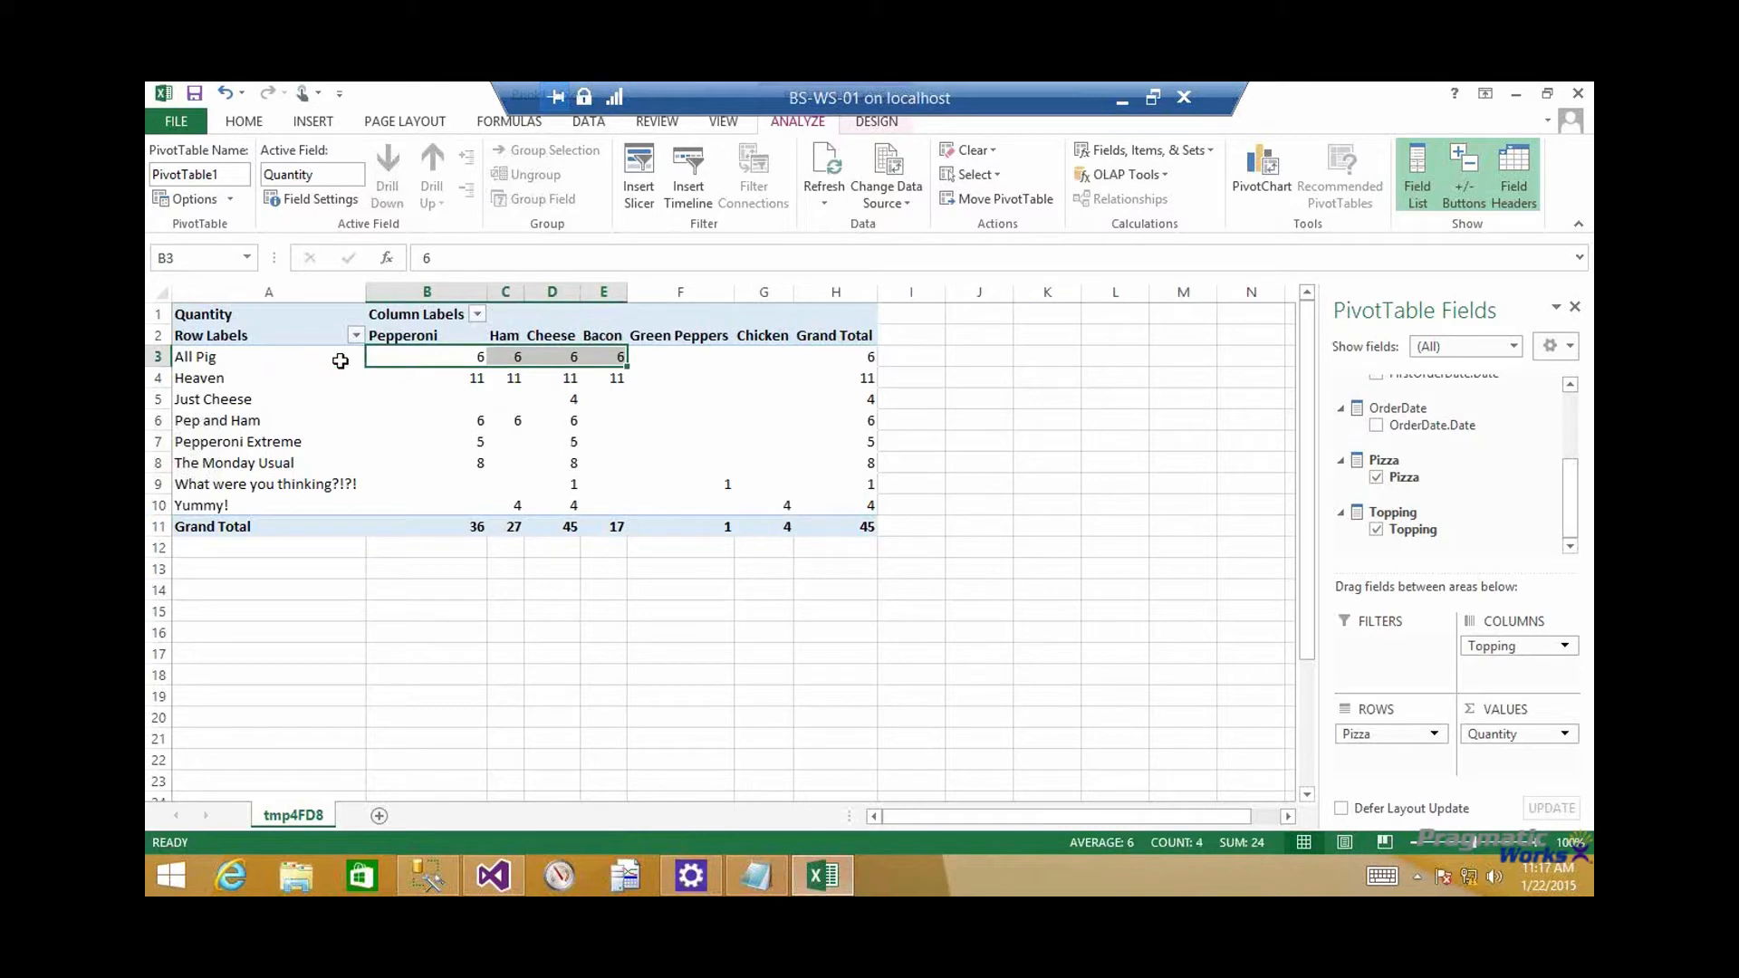
{"action": "left_click", "coordinate": [260, 360]}
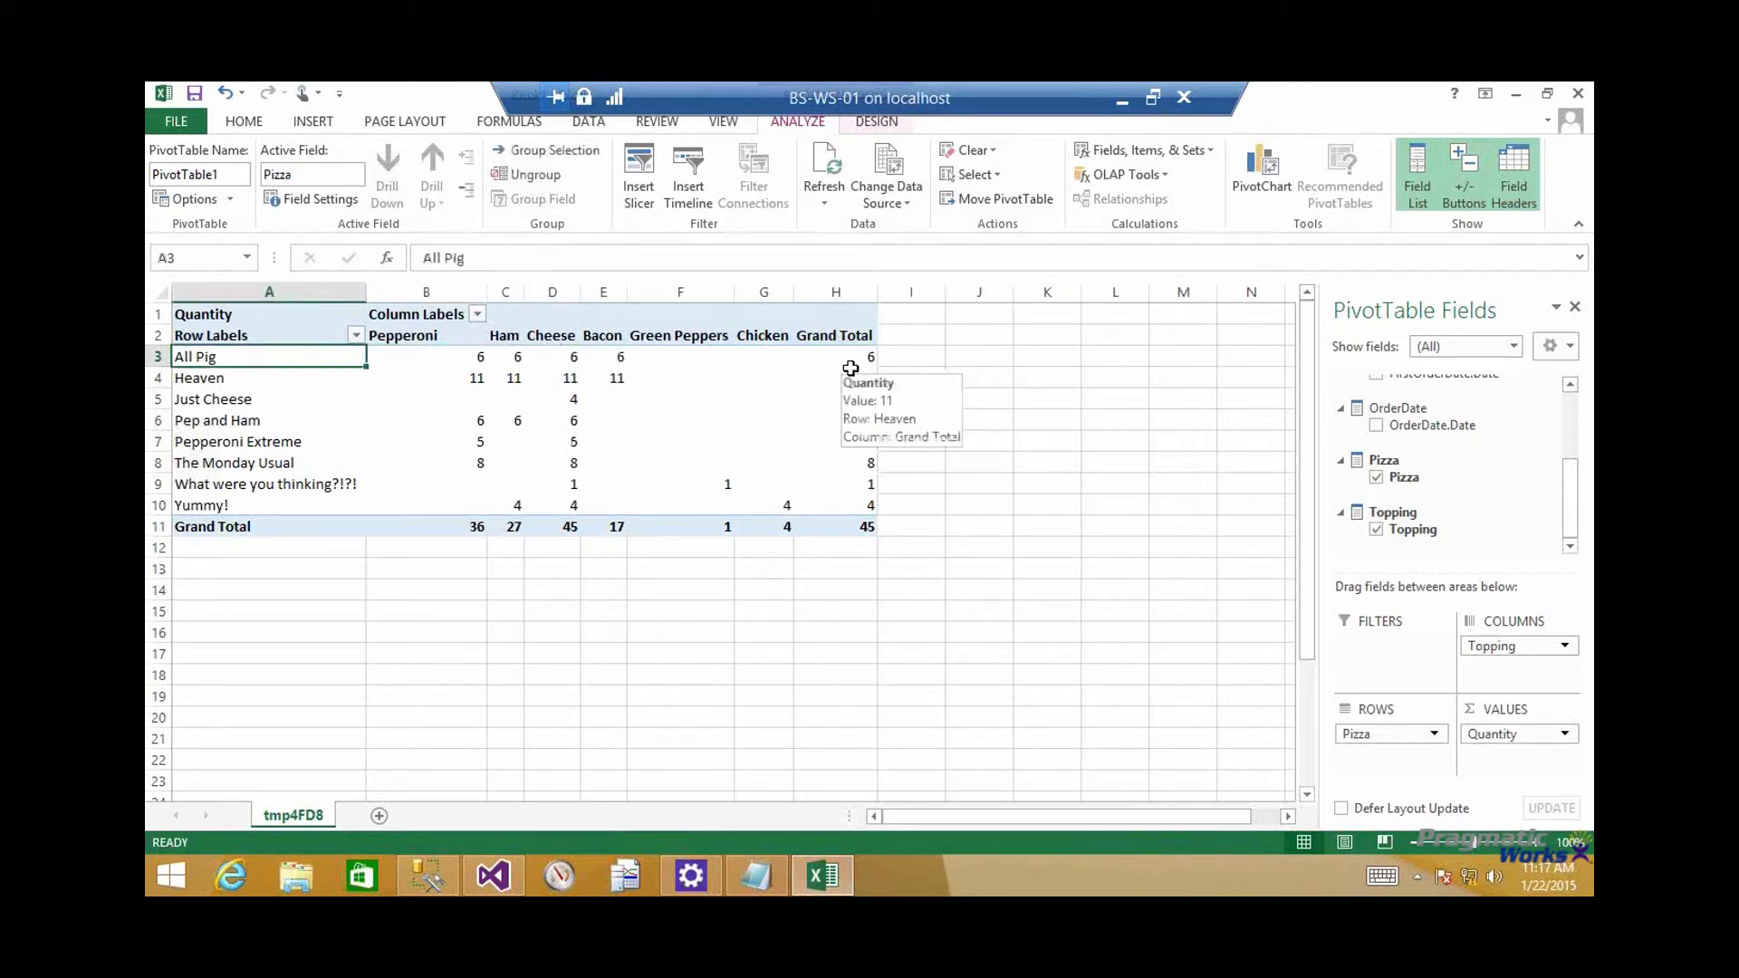
{"action": "left_click", "coordinate": [475, 360]}
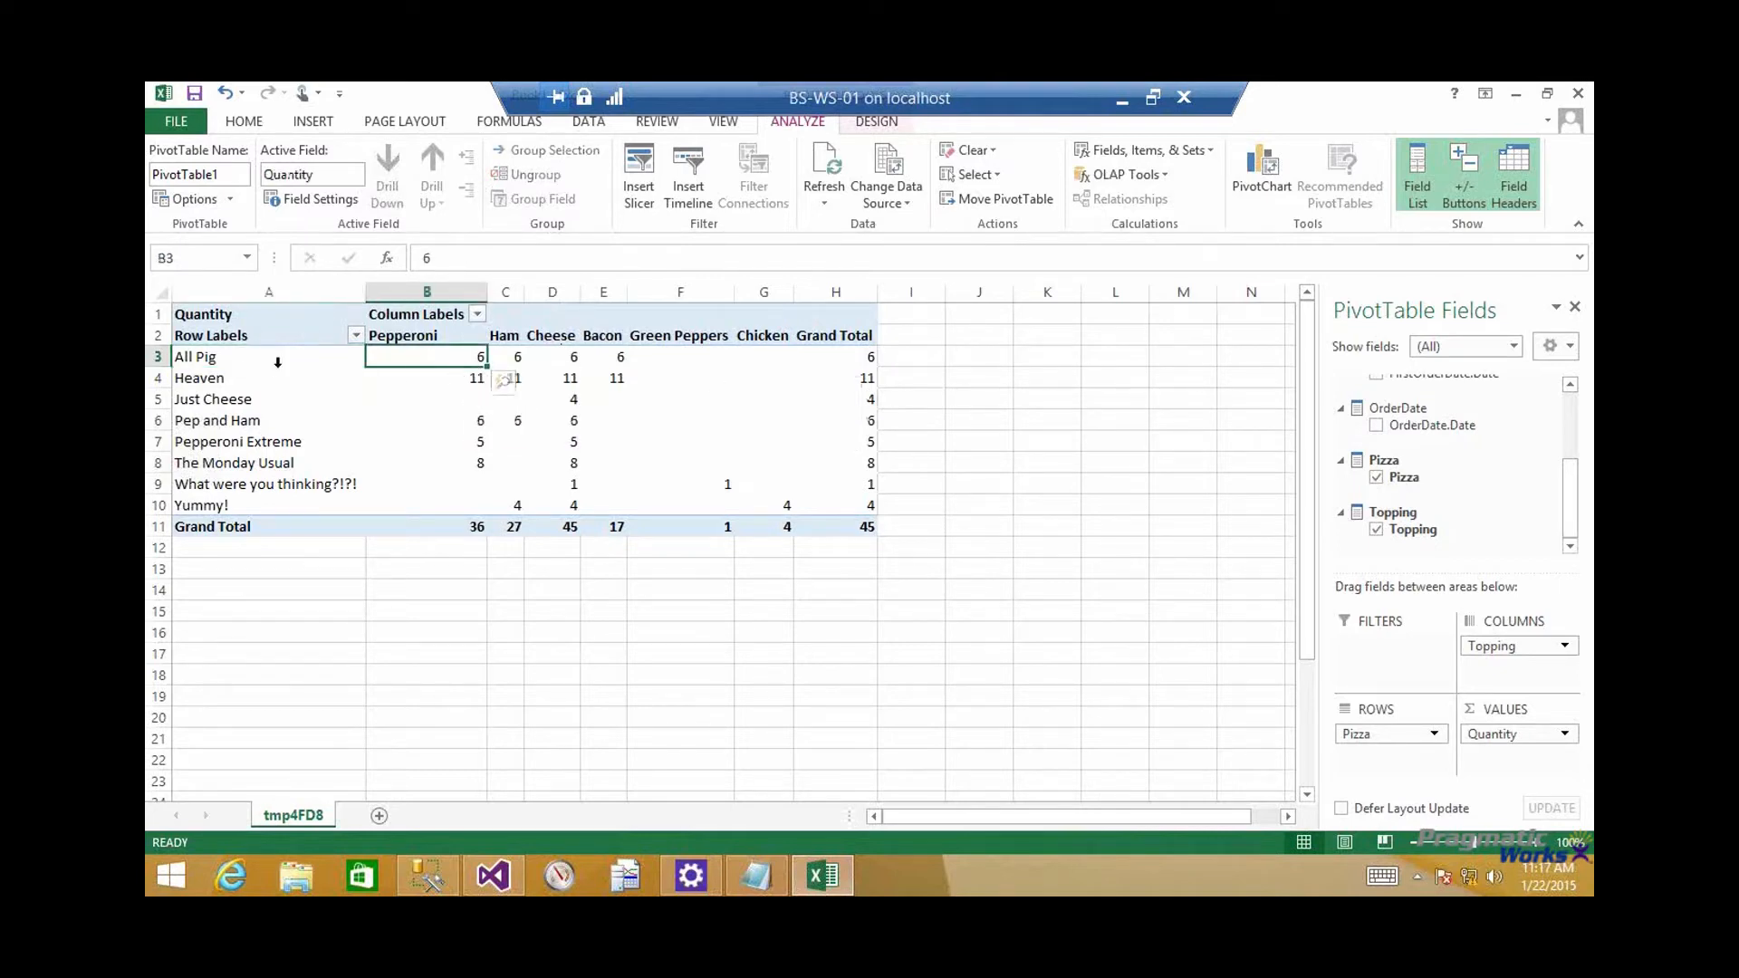
{"action": "left_click", "coordinate": [276, 360]}
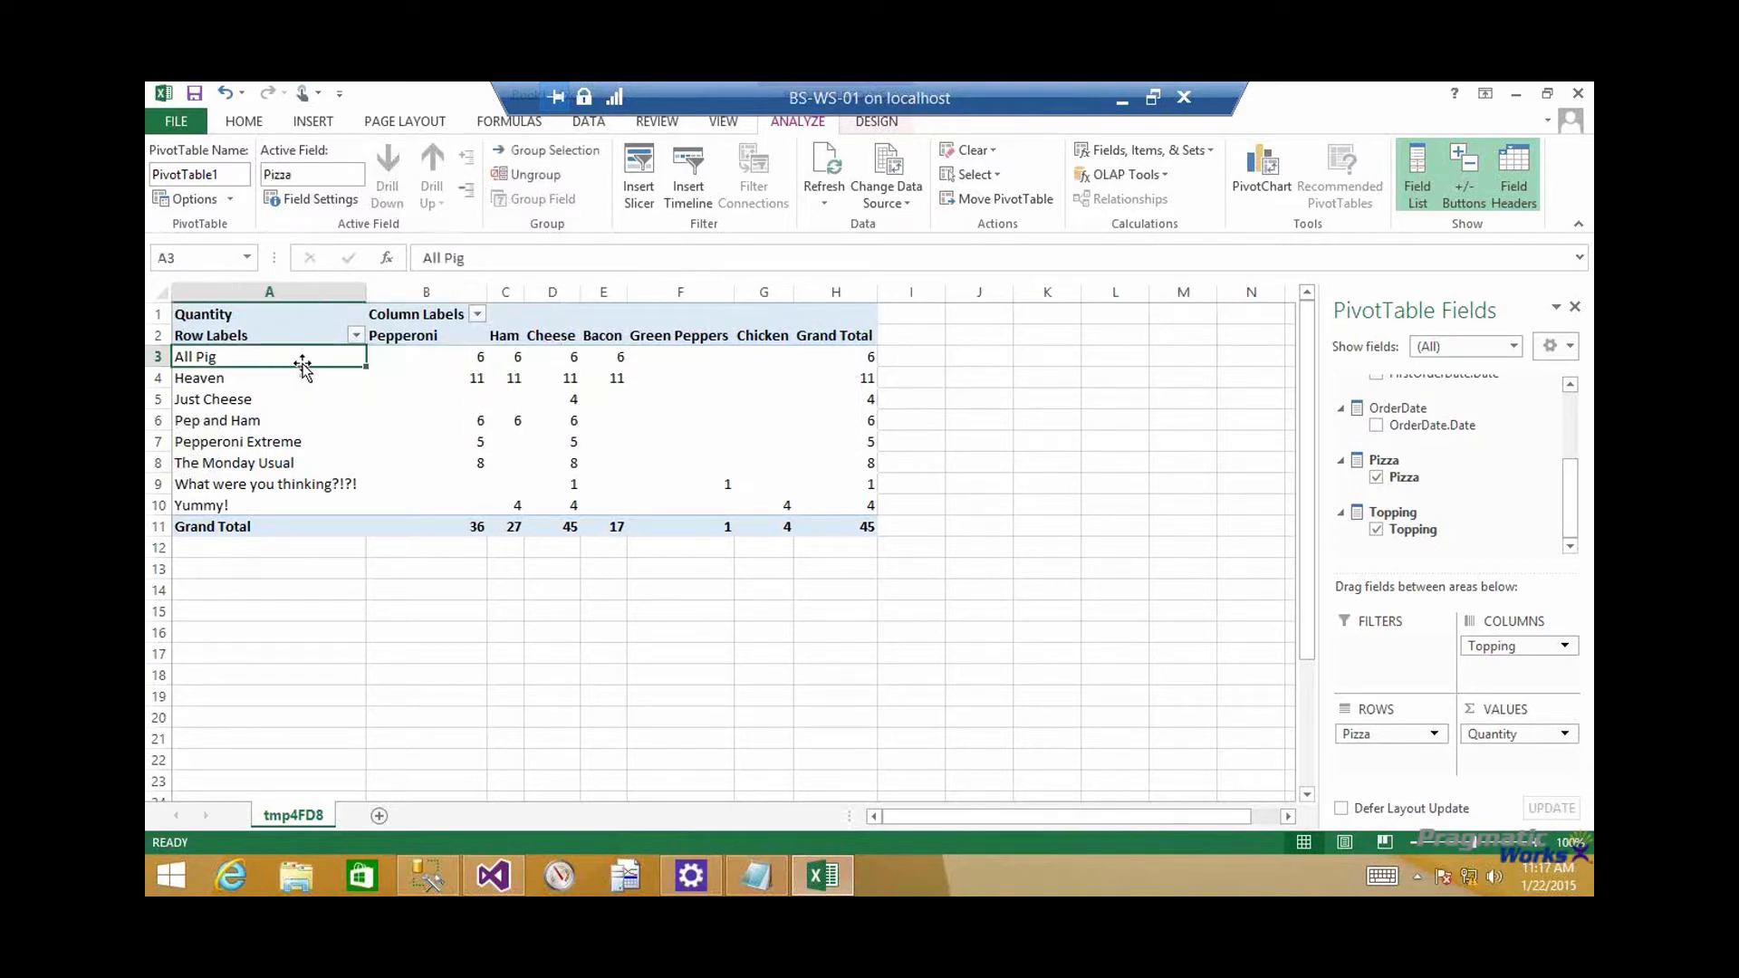
{"action": "left_click", "coordinate": [447, 339]}
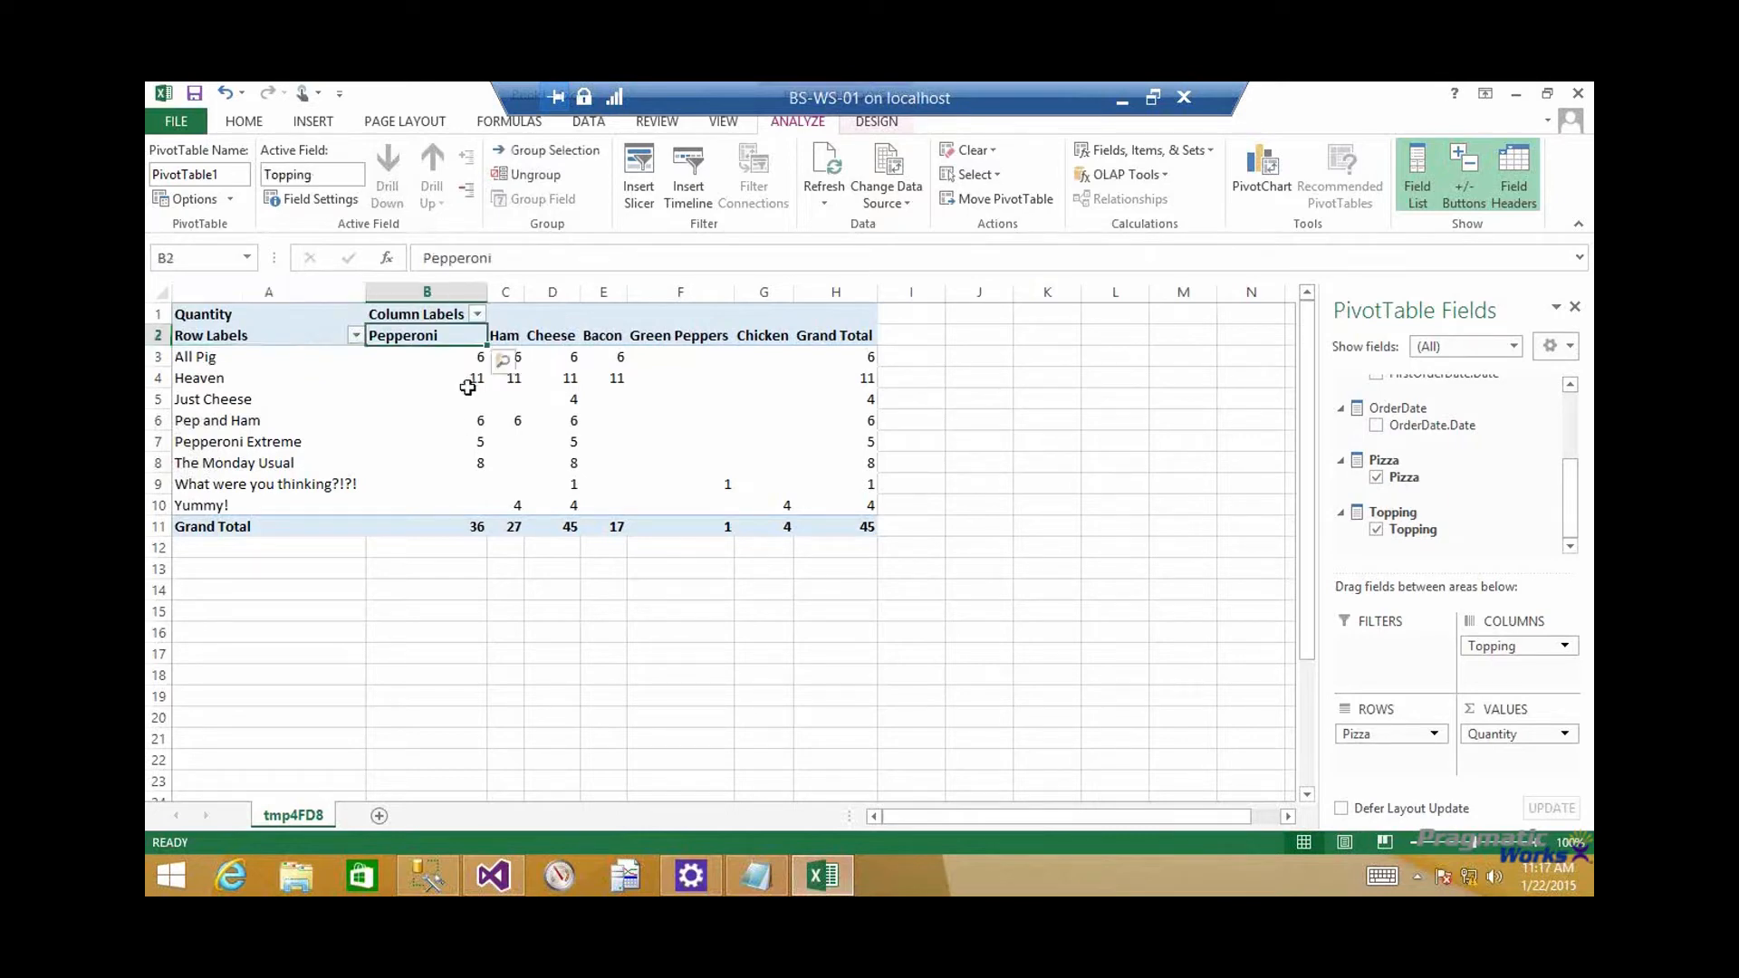
{"action": "key", "text": "Right"}
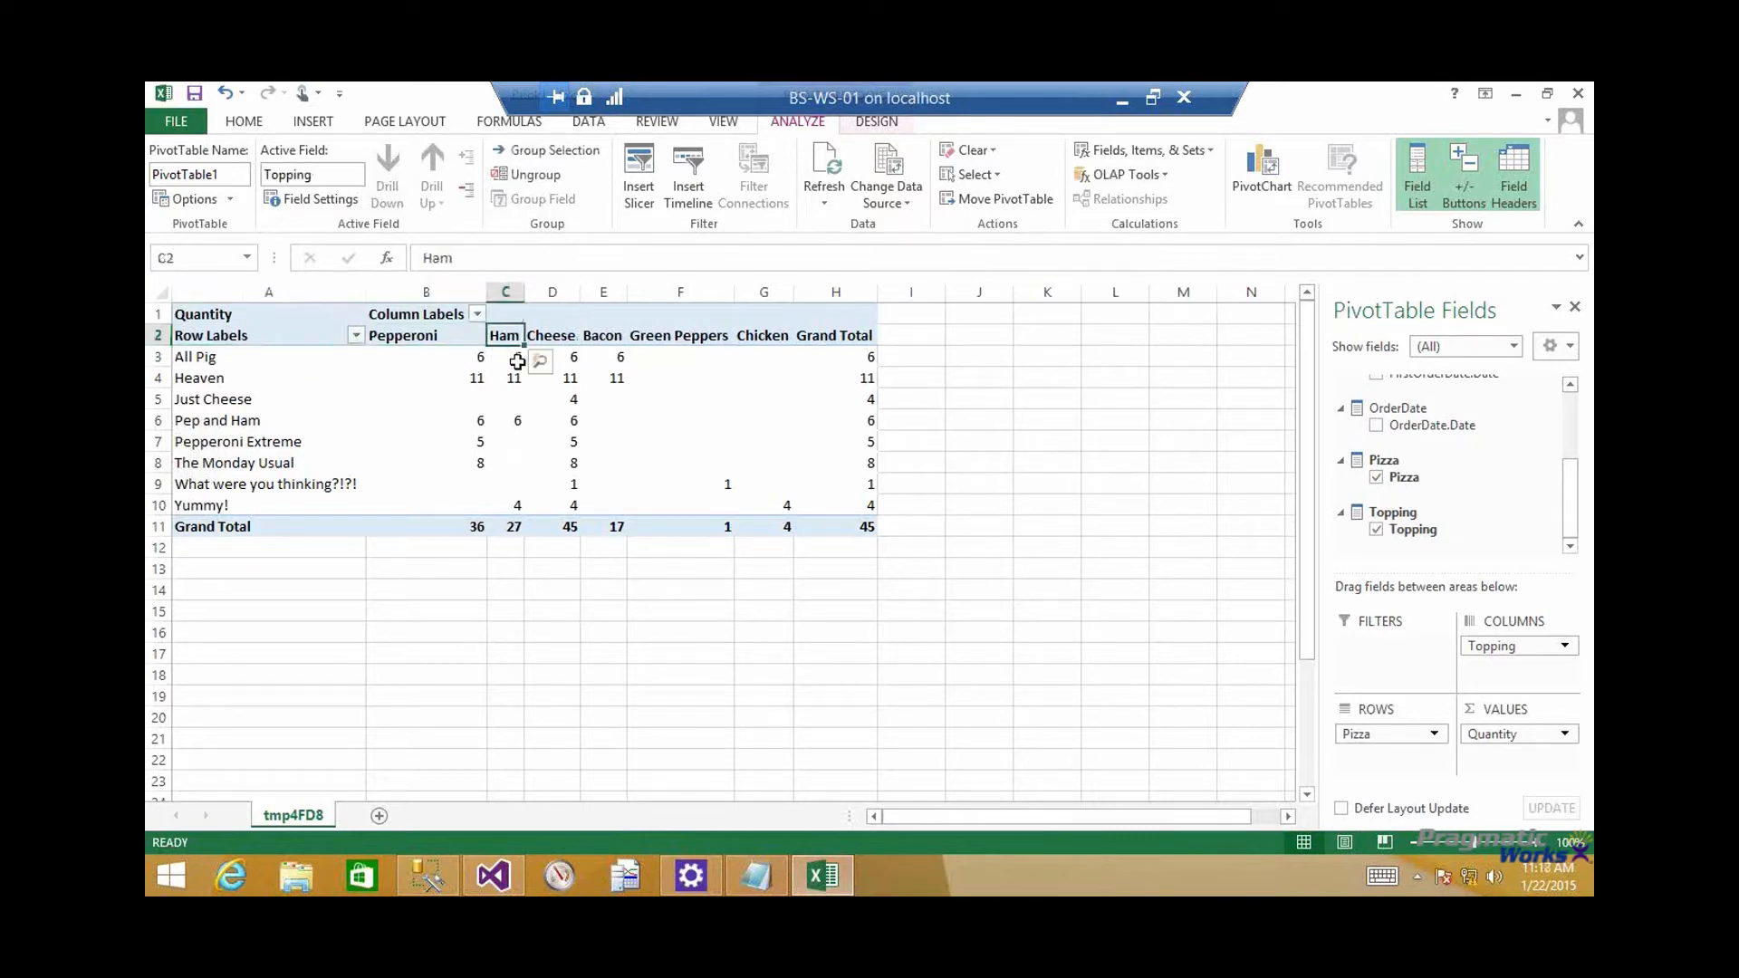
{"action": "left_click", "coordinate": [277, 362]}
{"action": "left_click", "coordinate": [512, 361]}
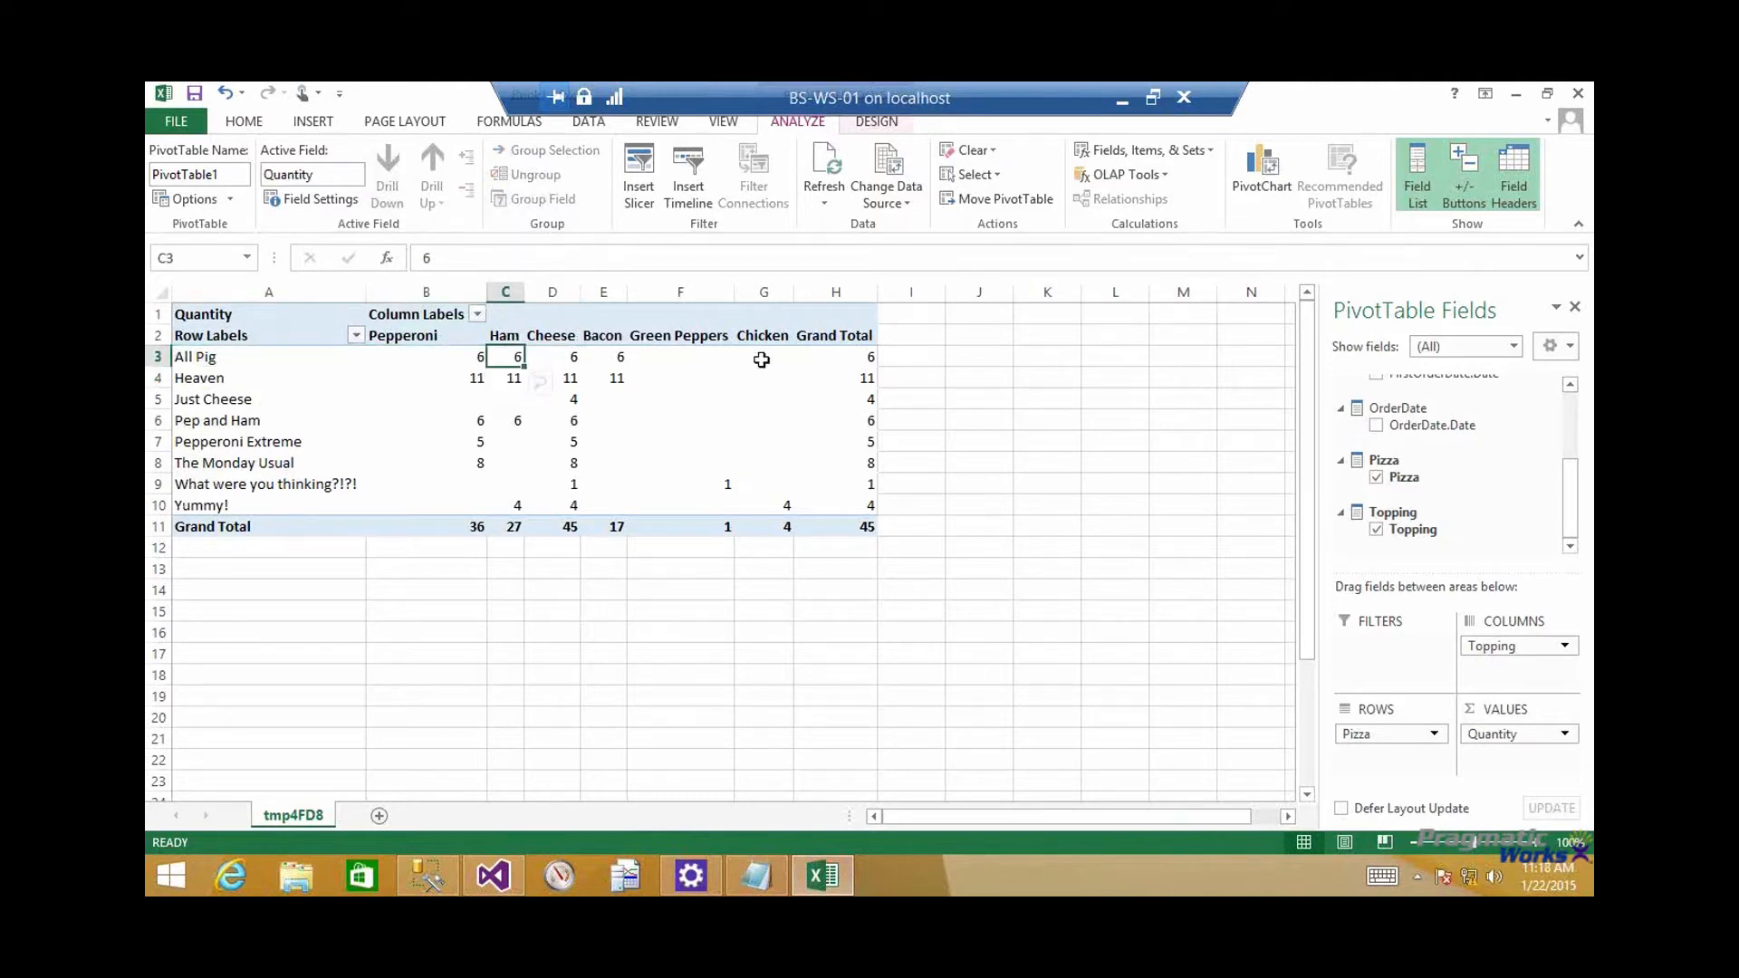
{"action": "left_click", "coordinate": [867, 357]}
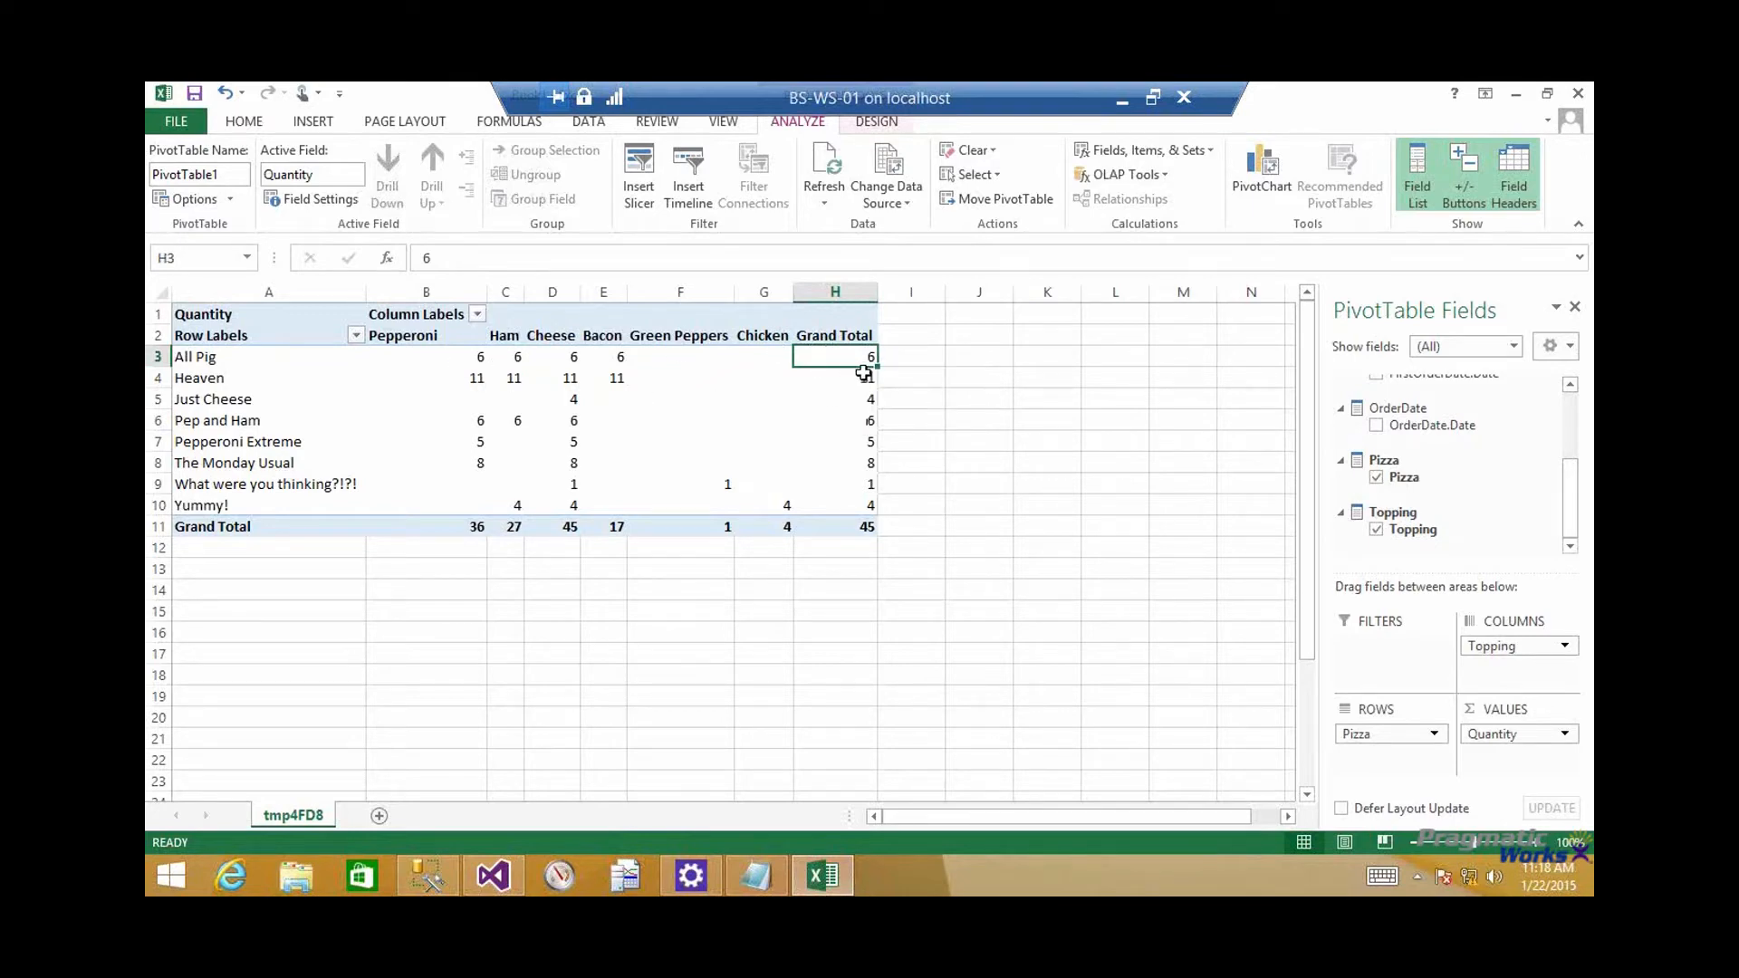
Check the grand totals for All Pig and Heaven, and the total quantity for Pepperoni, in the PivotTable
{"action": "mouse_move", "coordinate": [859, 360]}
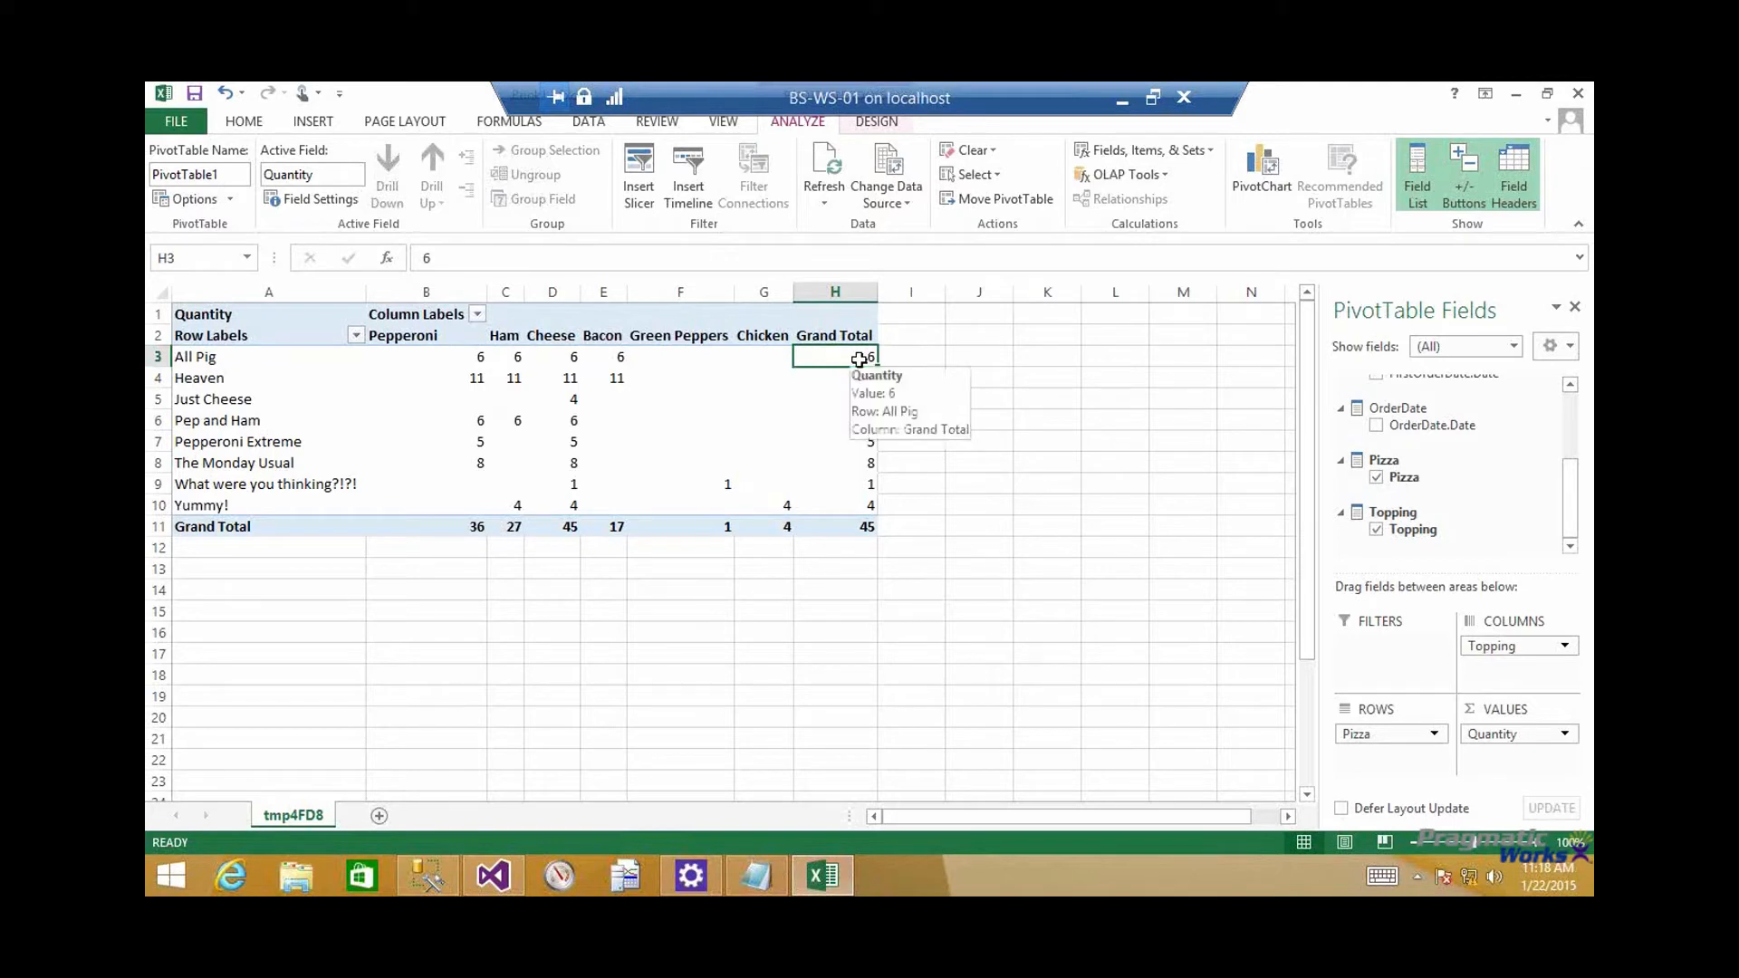
{"action": "left_click", "coordinate": [861, 379]}
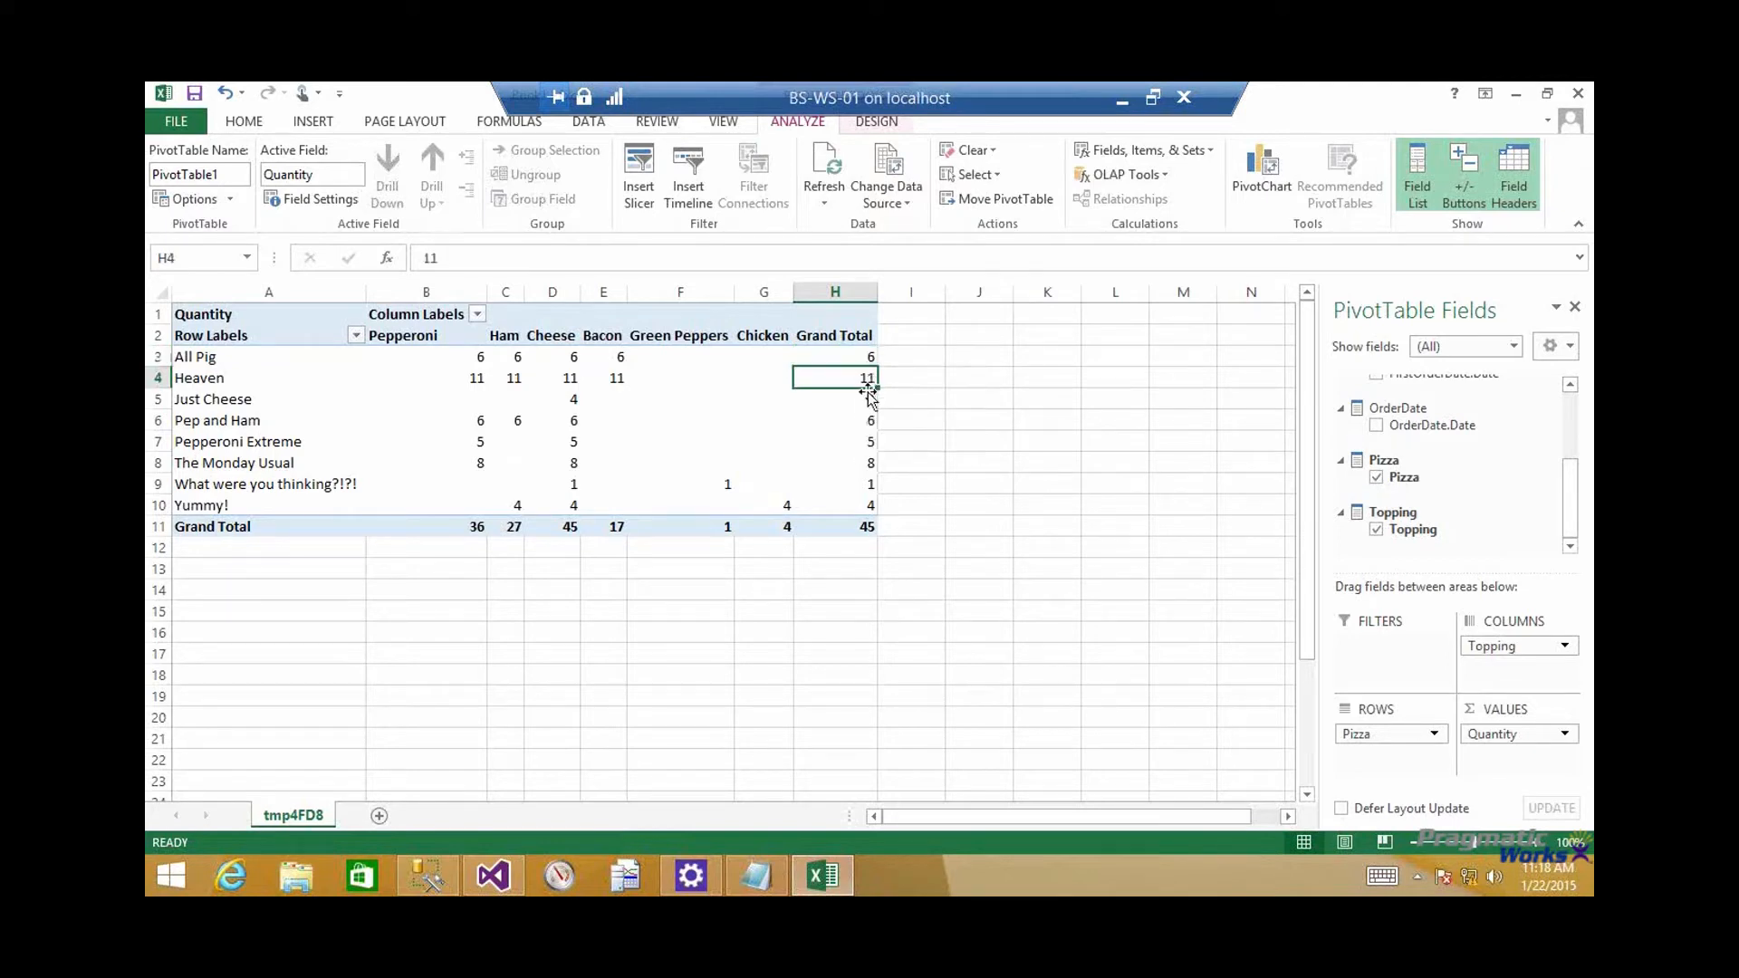
{"action": "left_click", "coordinate": [861, 358]}
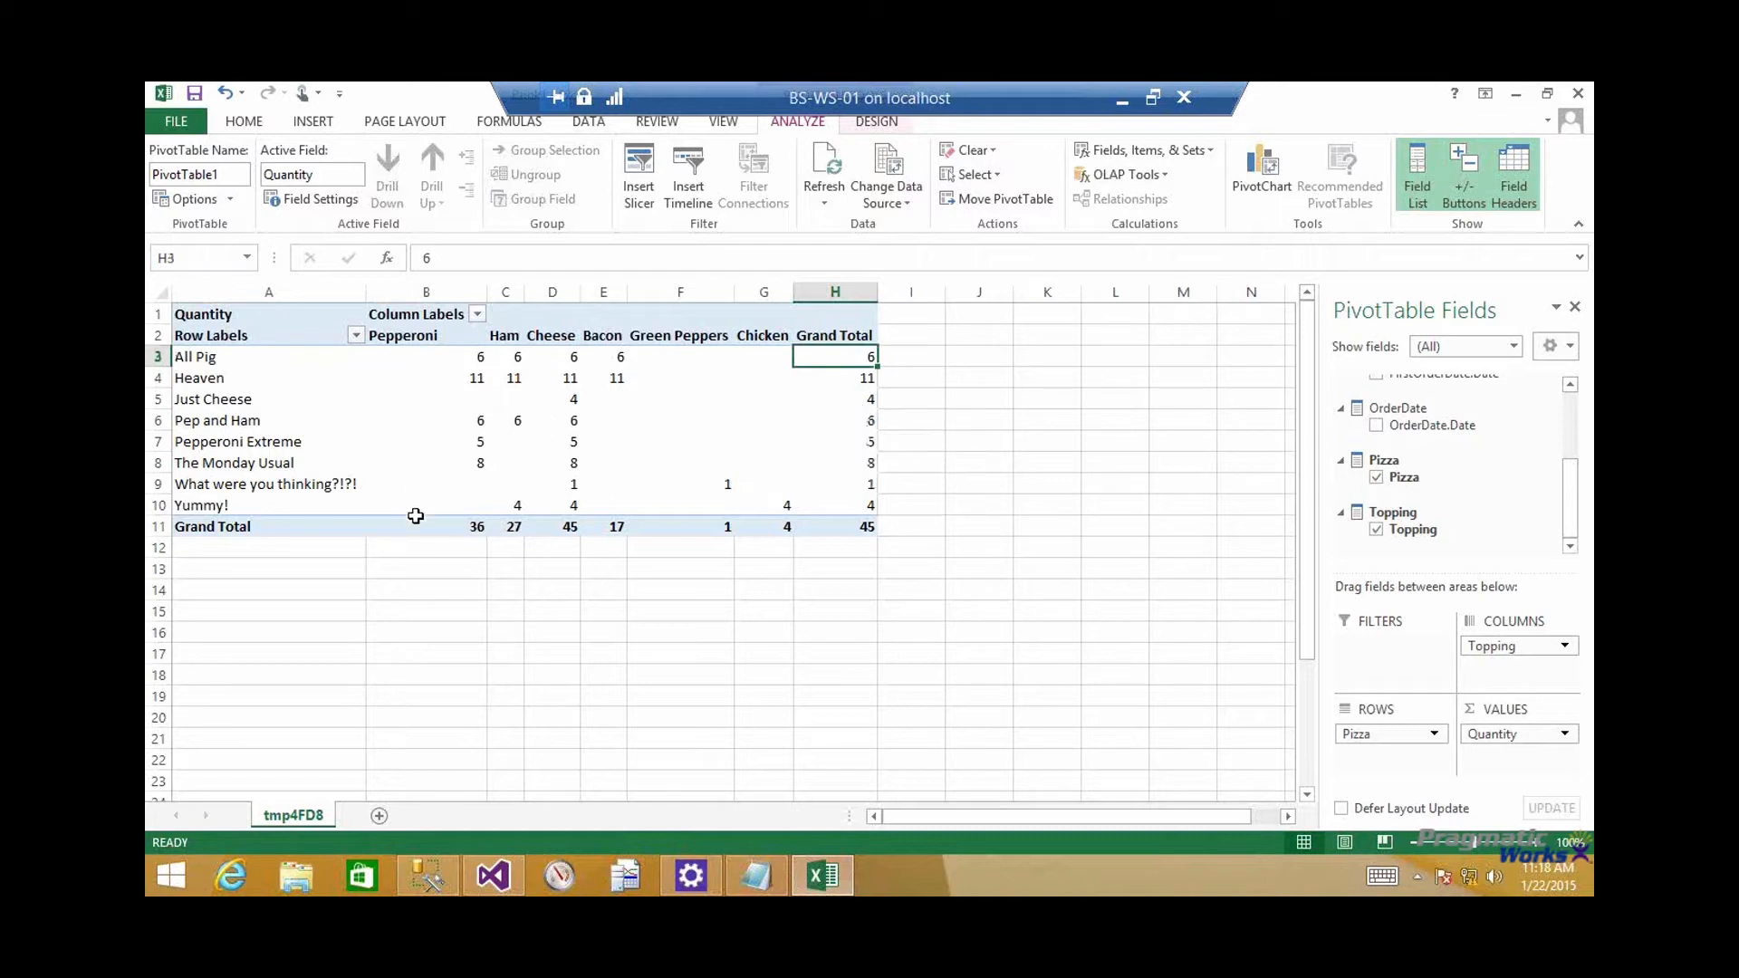
{"action": "left_click", "coordinate": [457, 535]}
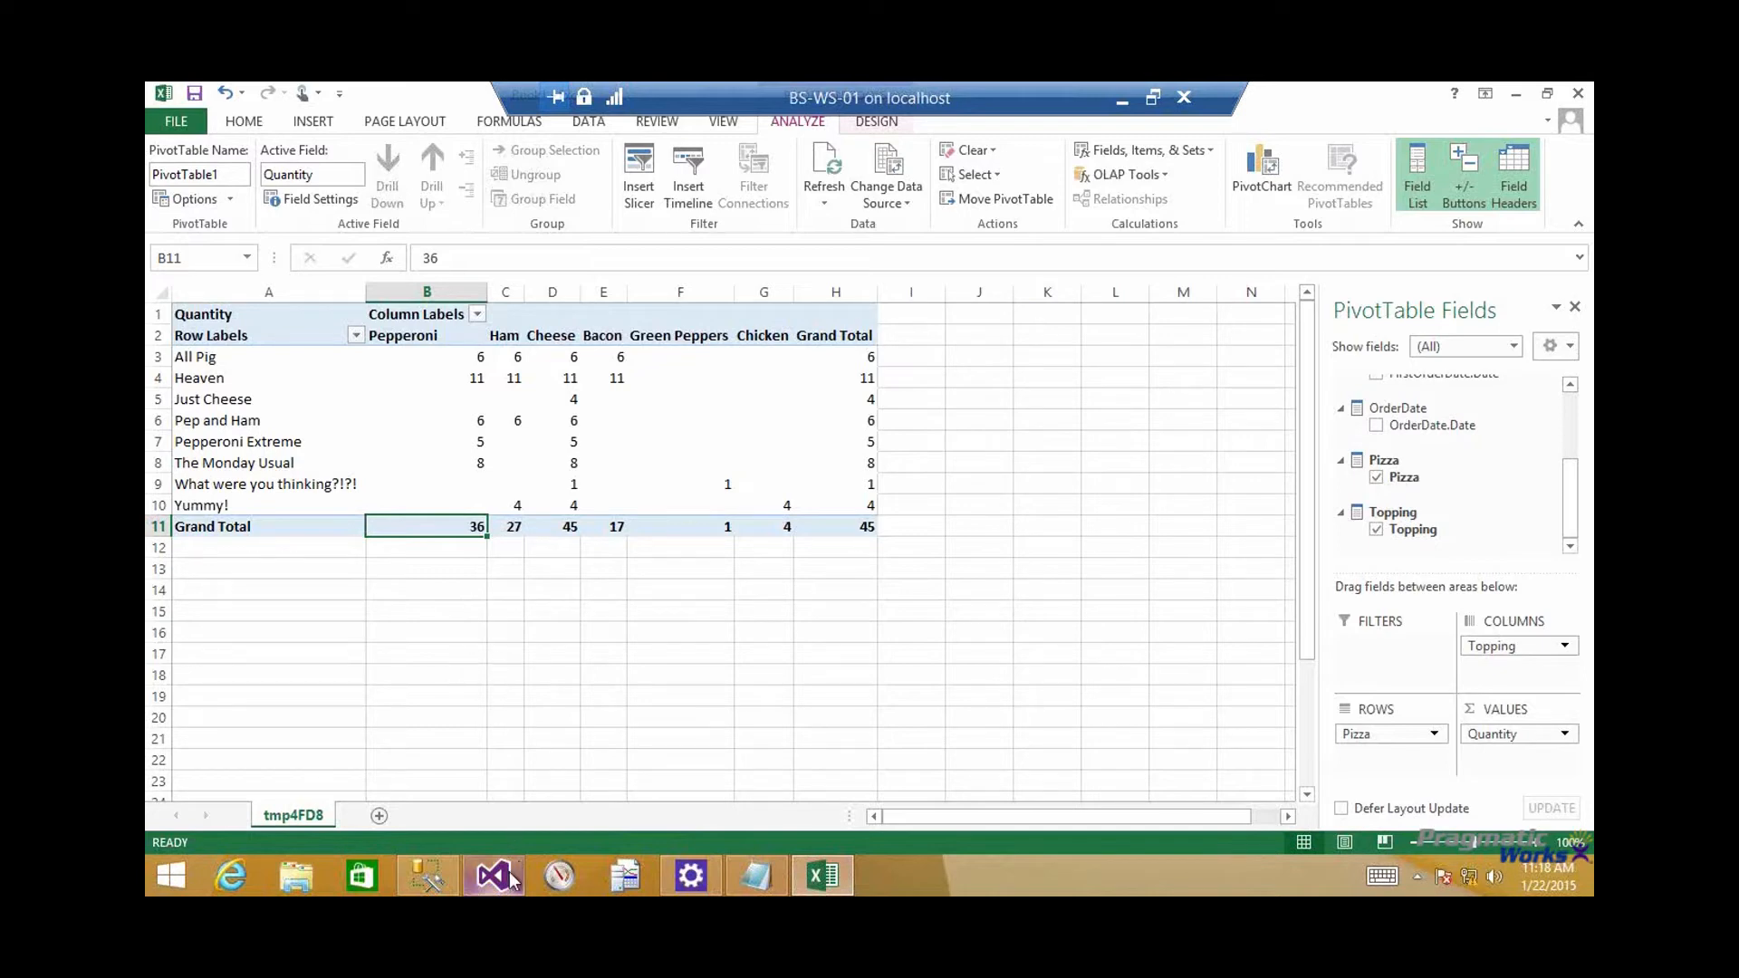
Open a new SQL Server Data Tools for Visual Studio 2013 window and collapse the Error List
{"action": "mouse_move", "coordinate": [511, 878]}
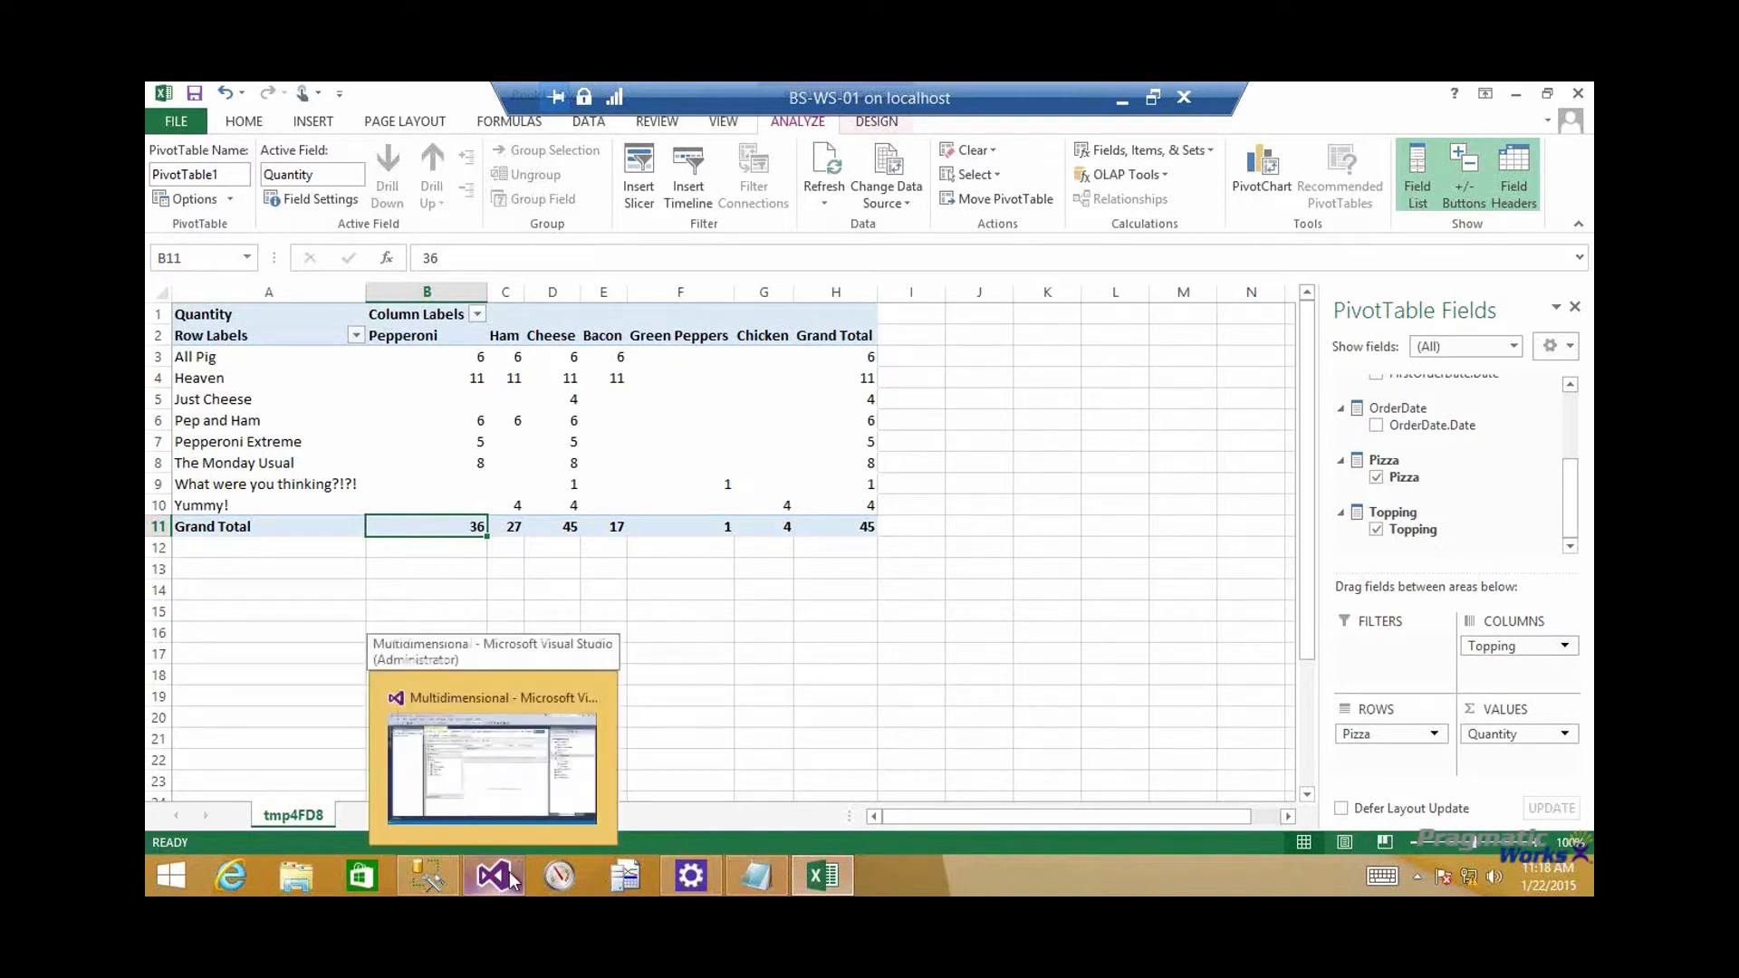
{"action": "right_click", "coordinate": [510, 878]}
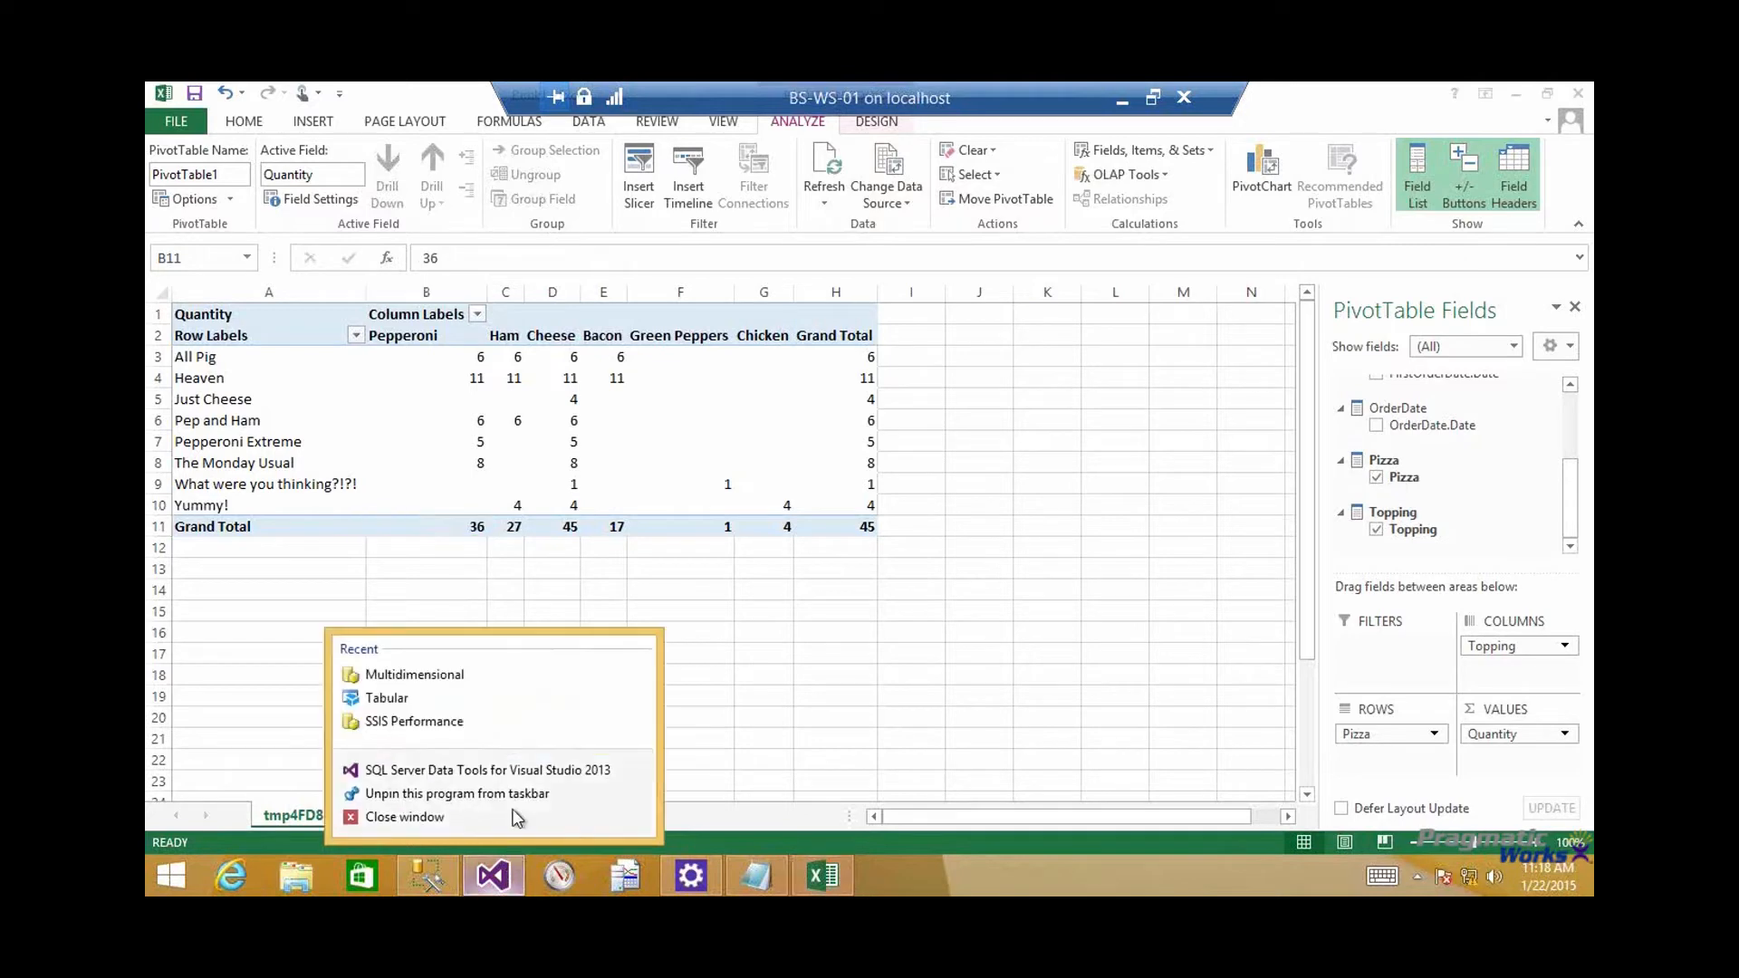
{"action": "left_click", "coordinate": [526, 775]}
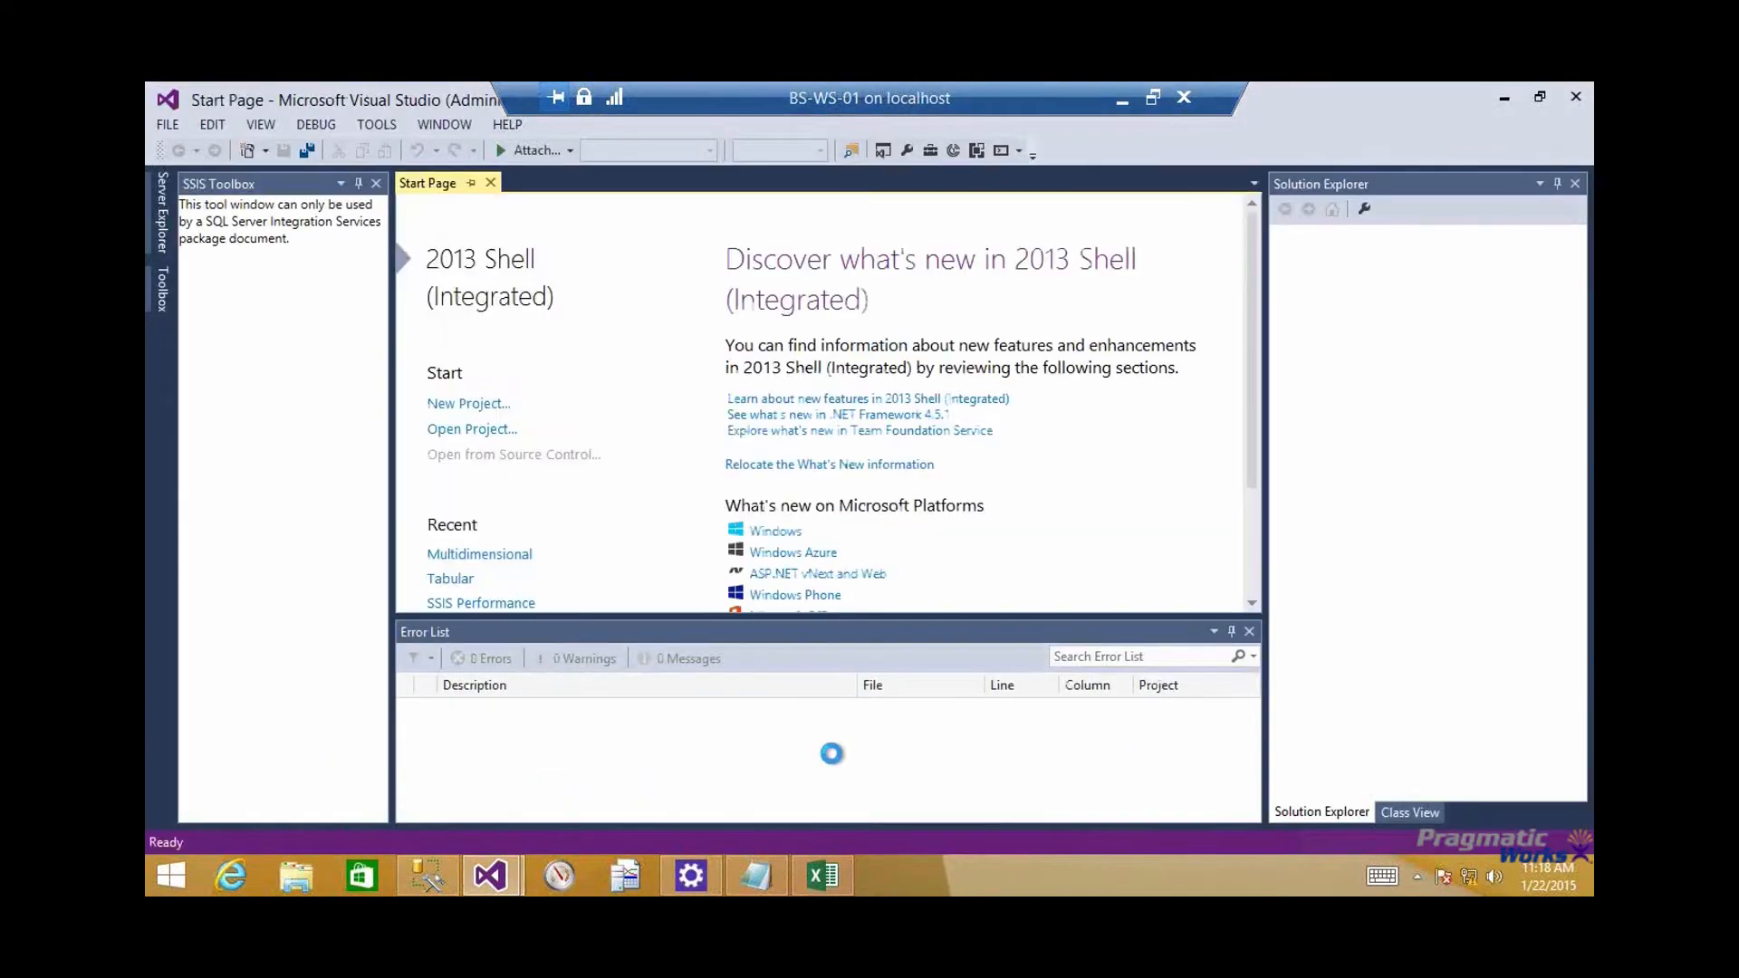
{"action": "left_click", "coordinate": [1232, 631]}
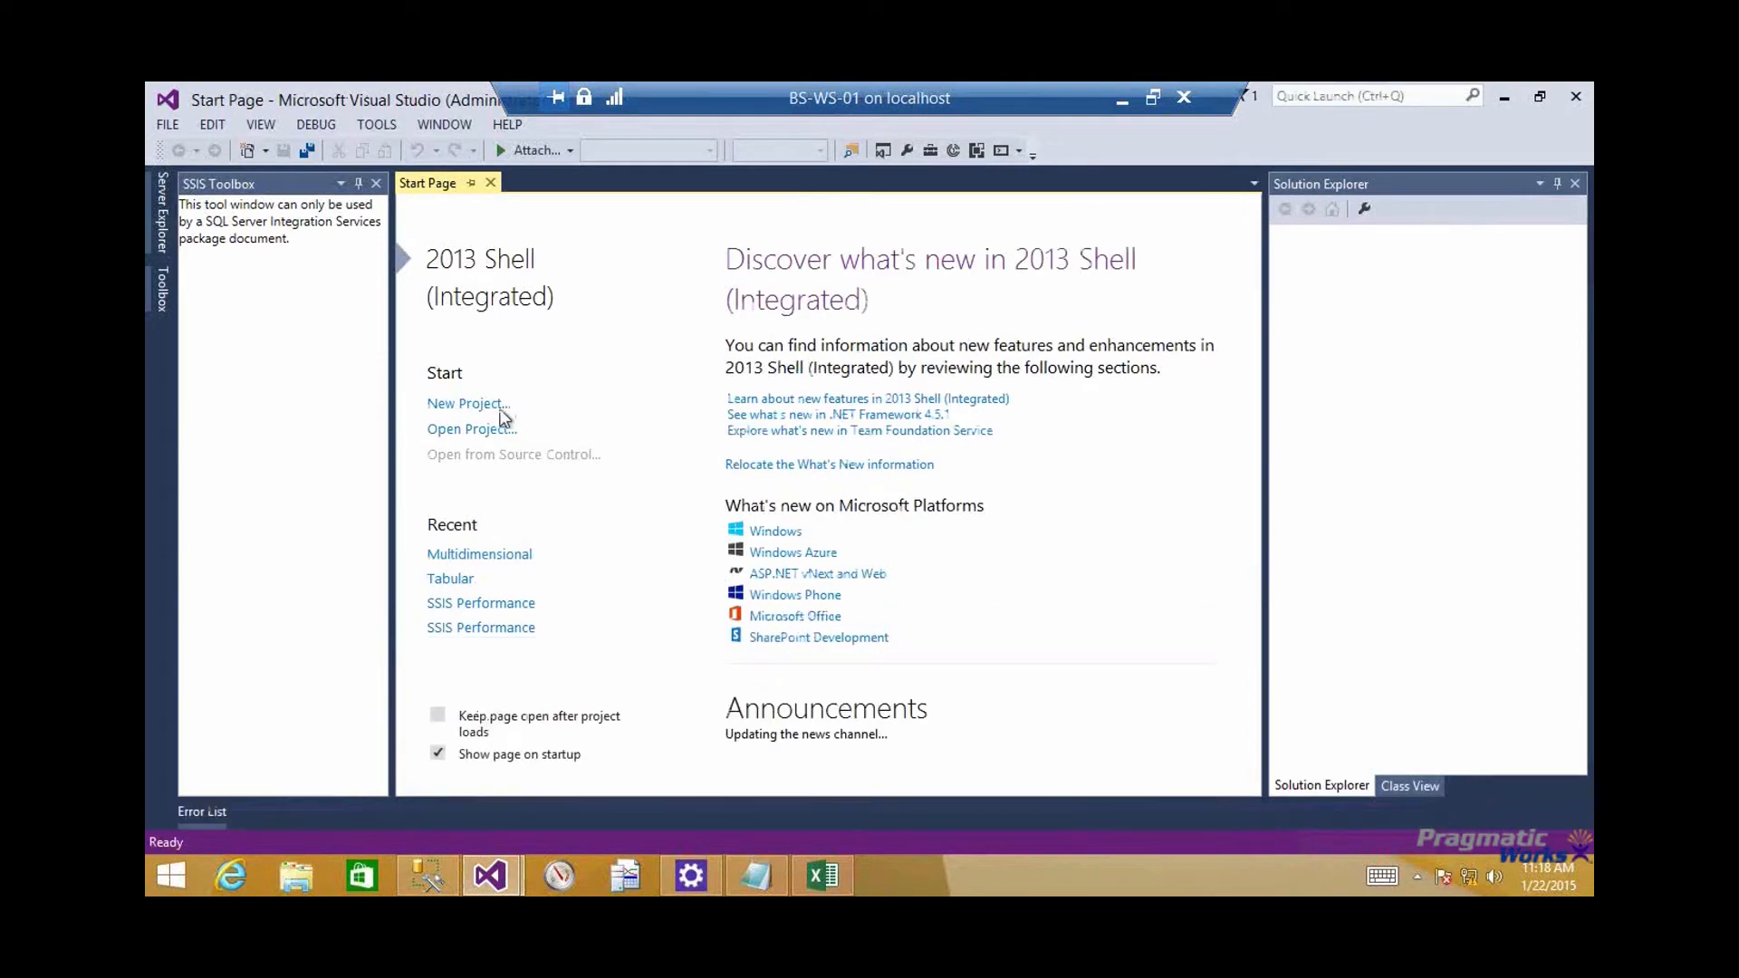
Create a new Analysis Services Tabular Project named Webinar in the default location
{"action": "left_click", "coordinate": [485, 404]}
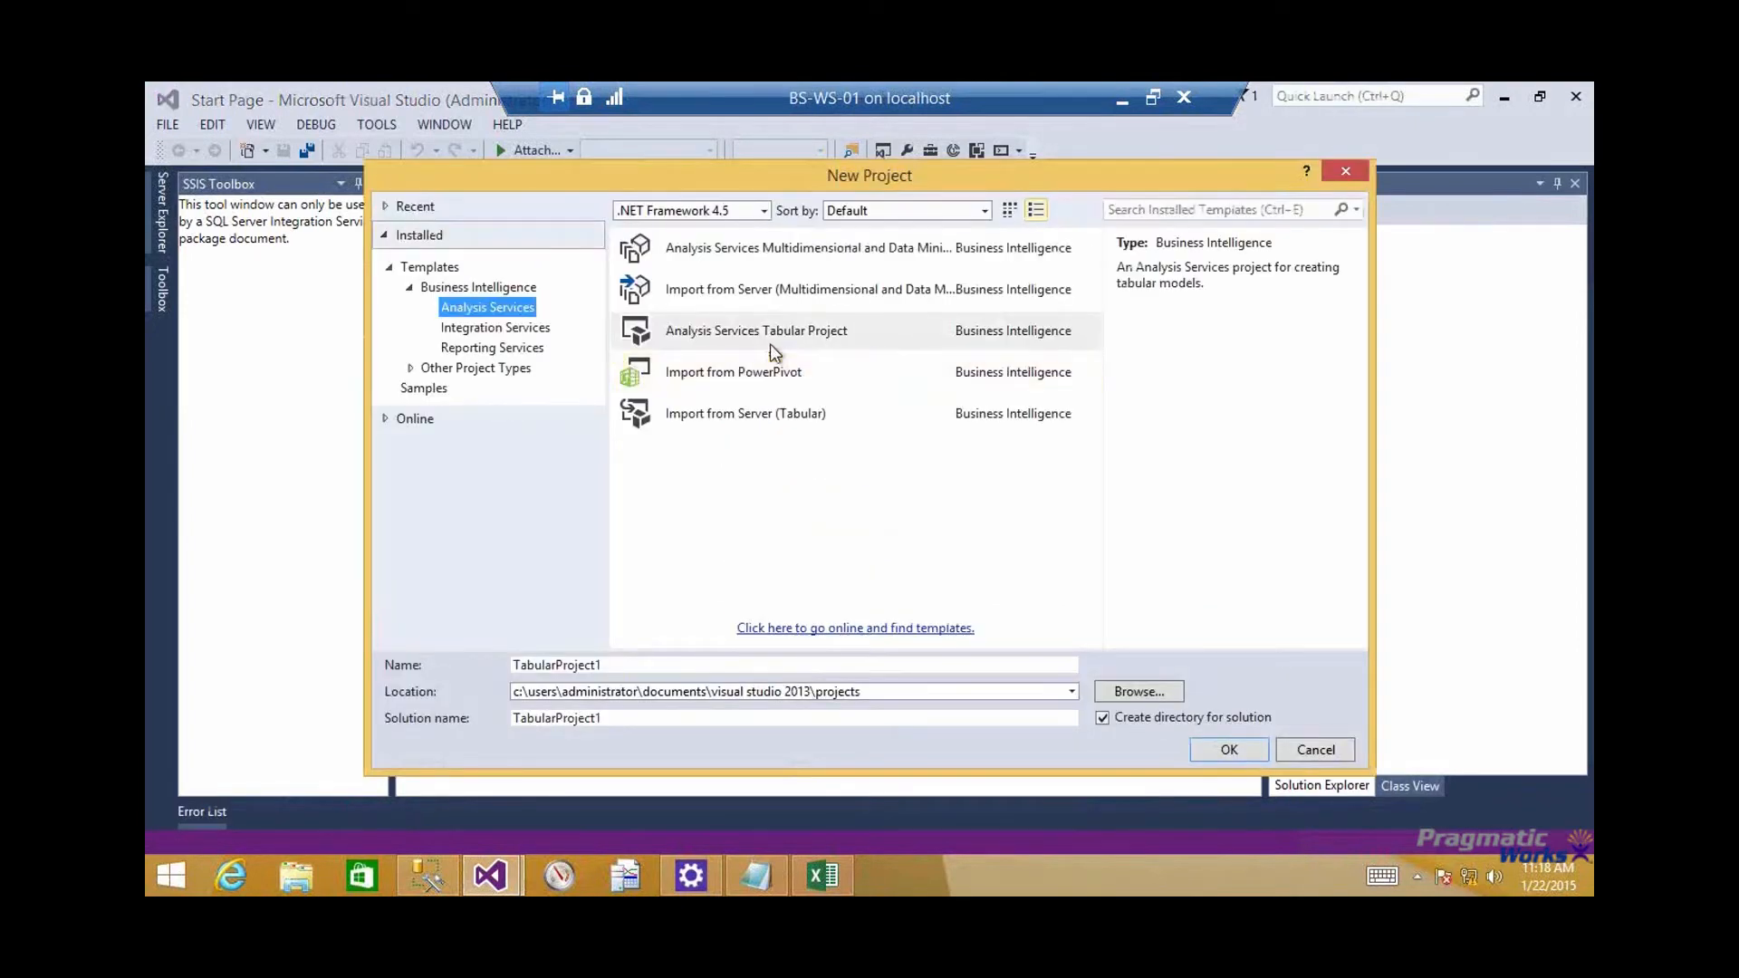
{"action": "left_click", "coordinate": [770, 349]}
{"action": "left_click_drag", "start_coordinate": [634, 665], "coordinate": [410, 671]}
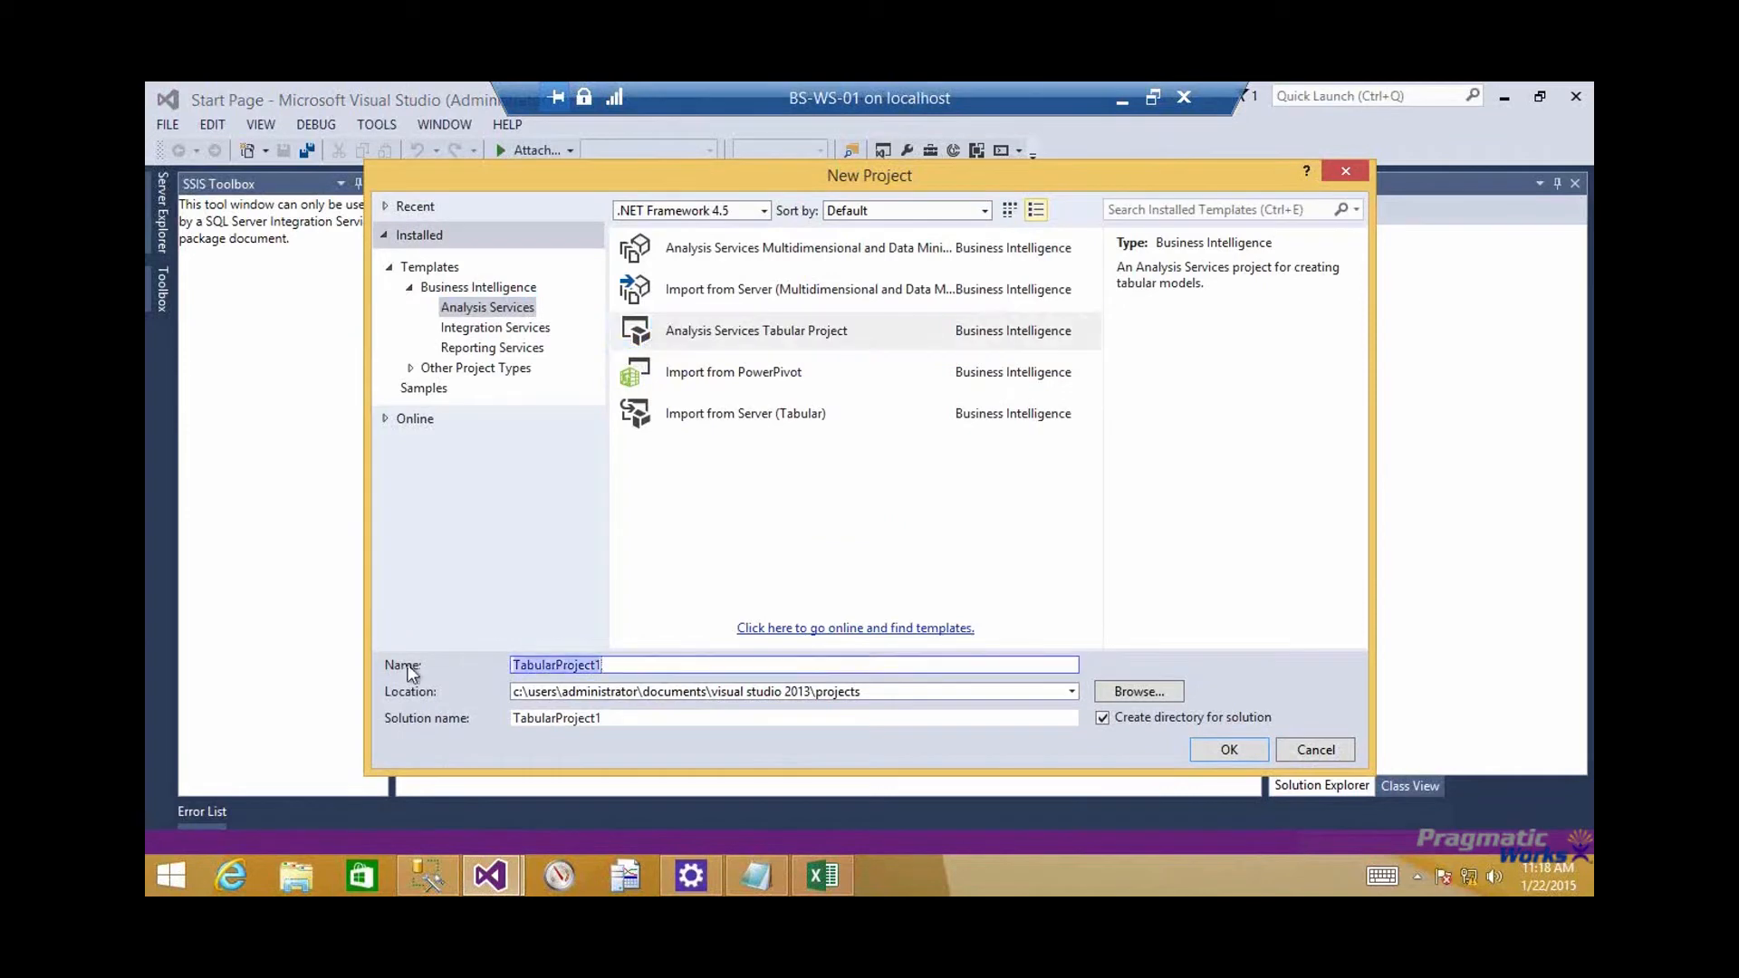
{"action": "type", "text": "Webinar"}
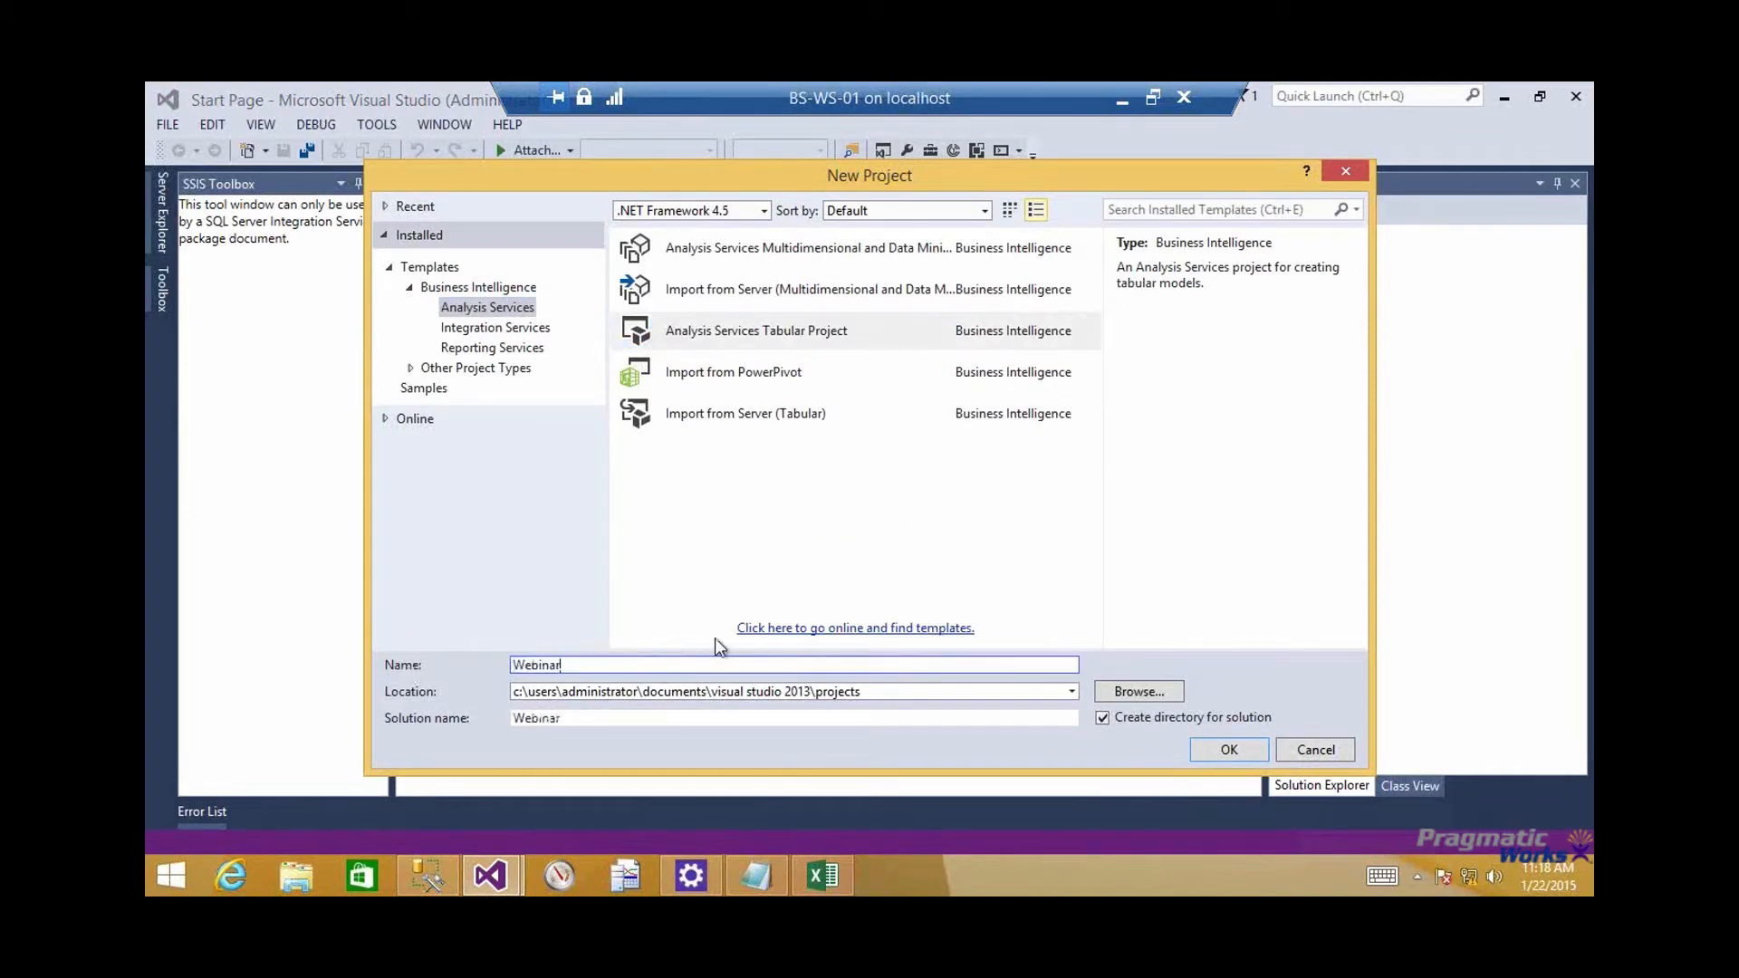
{"action": "left_click", "coordinate": [1231, 739]}
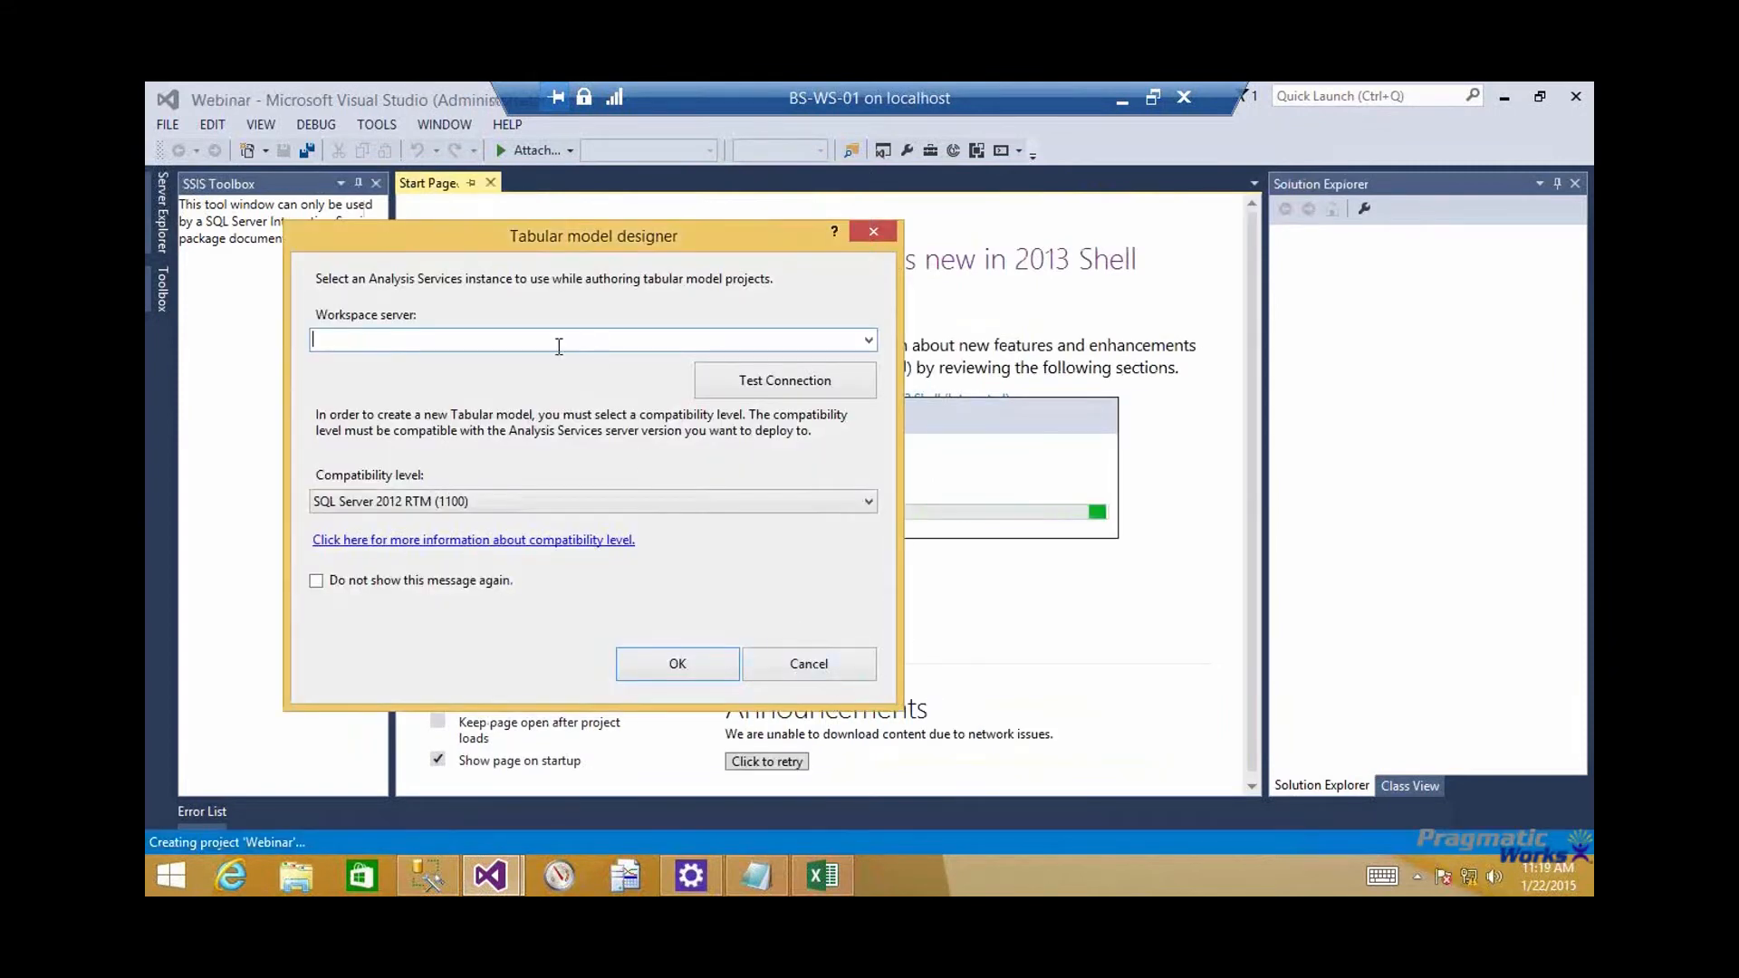
Set the tabular model's workspace server to .\tabular and accept the SQL Server 2012 RTM (1100) compatibility level
{"action": "type", "text": ".\tabulars"}
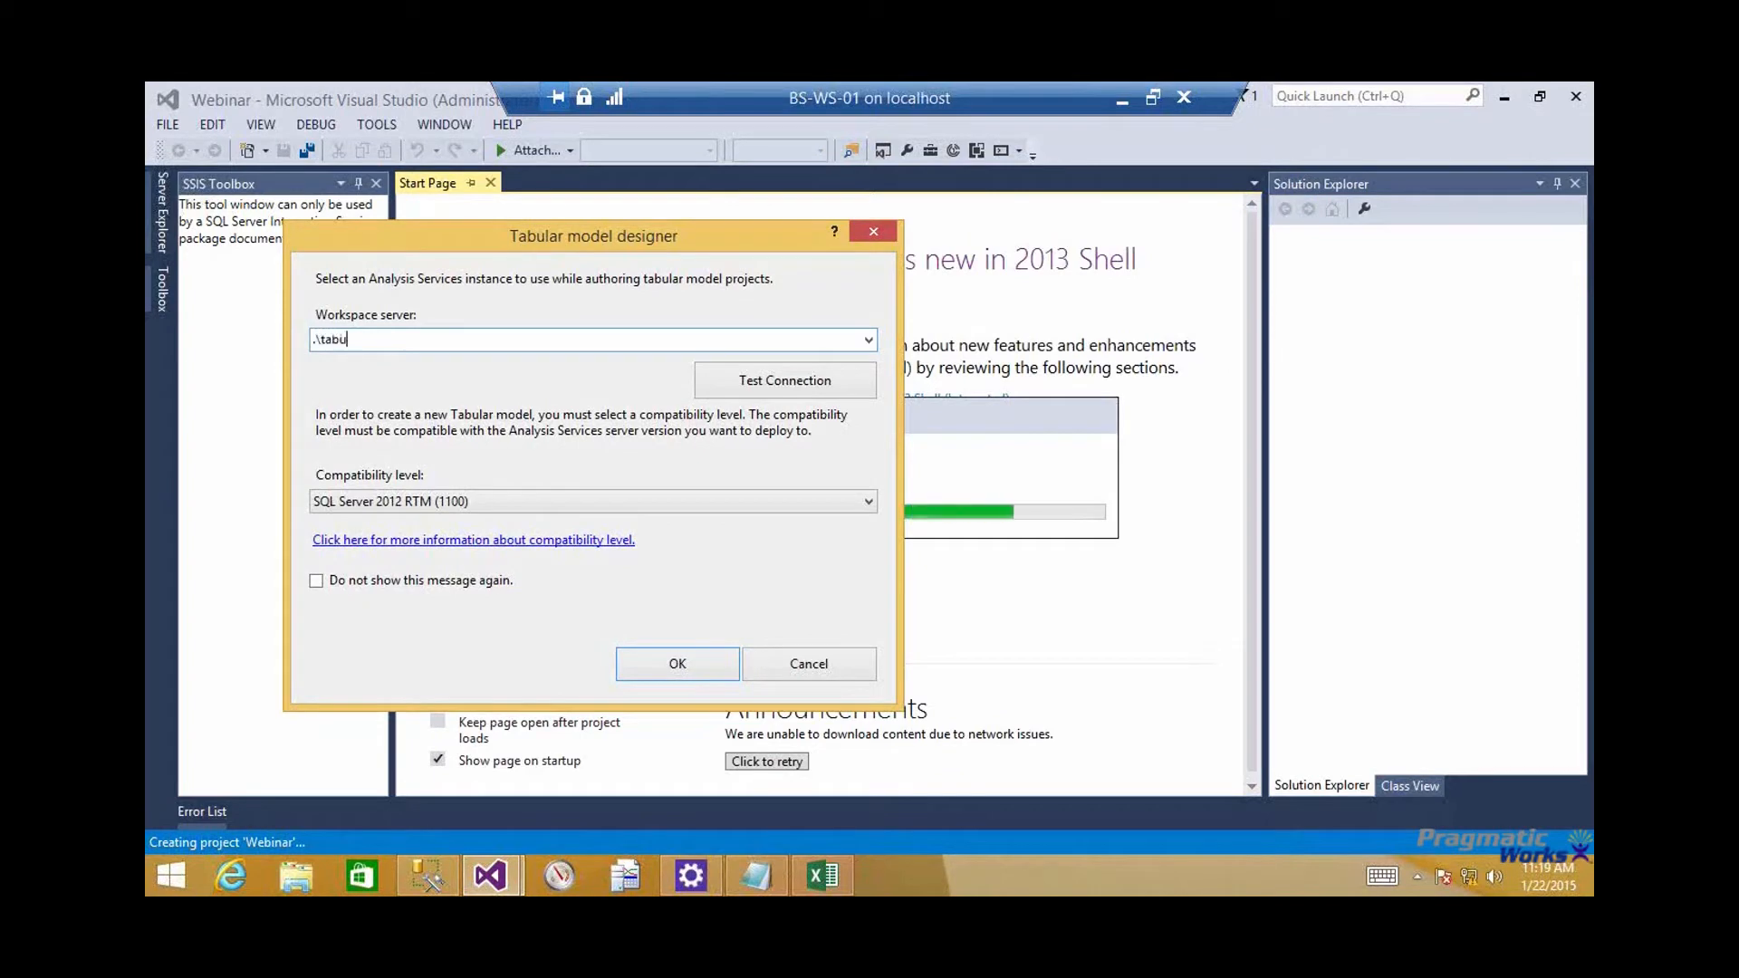
{"action": "key", "text": "BackSpace"}
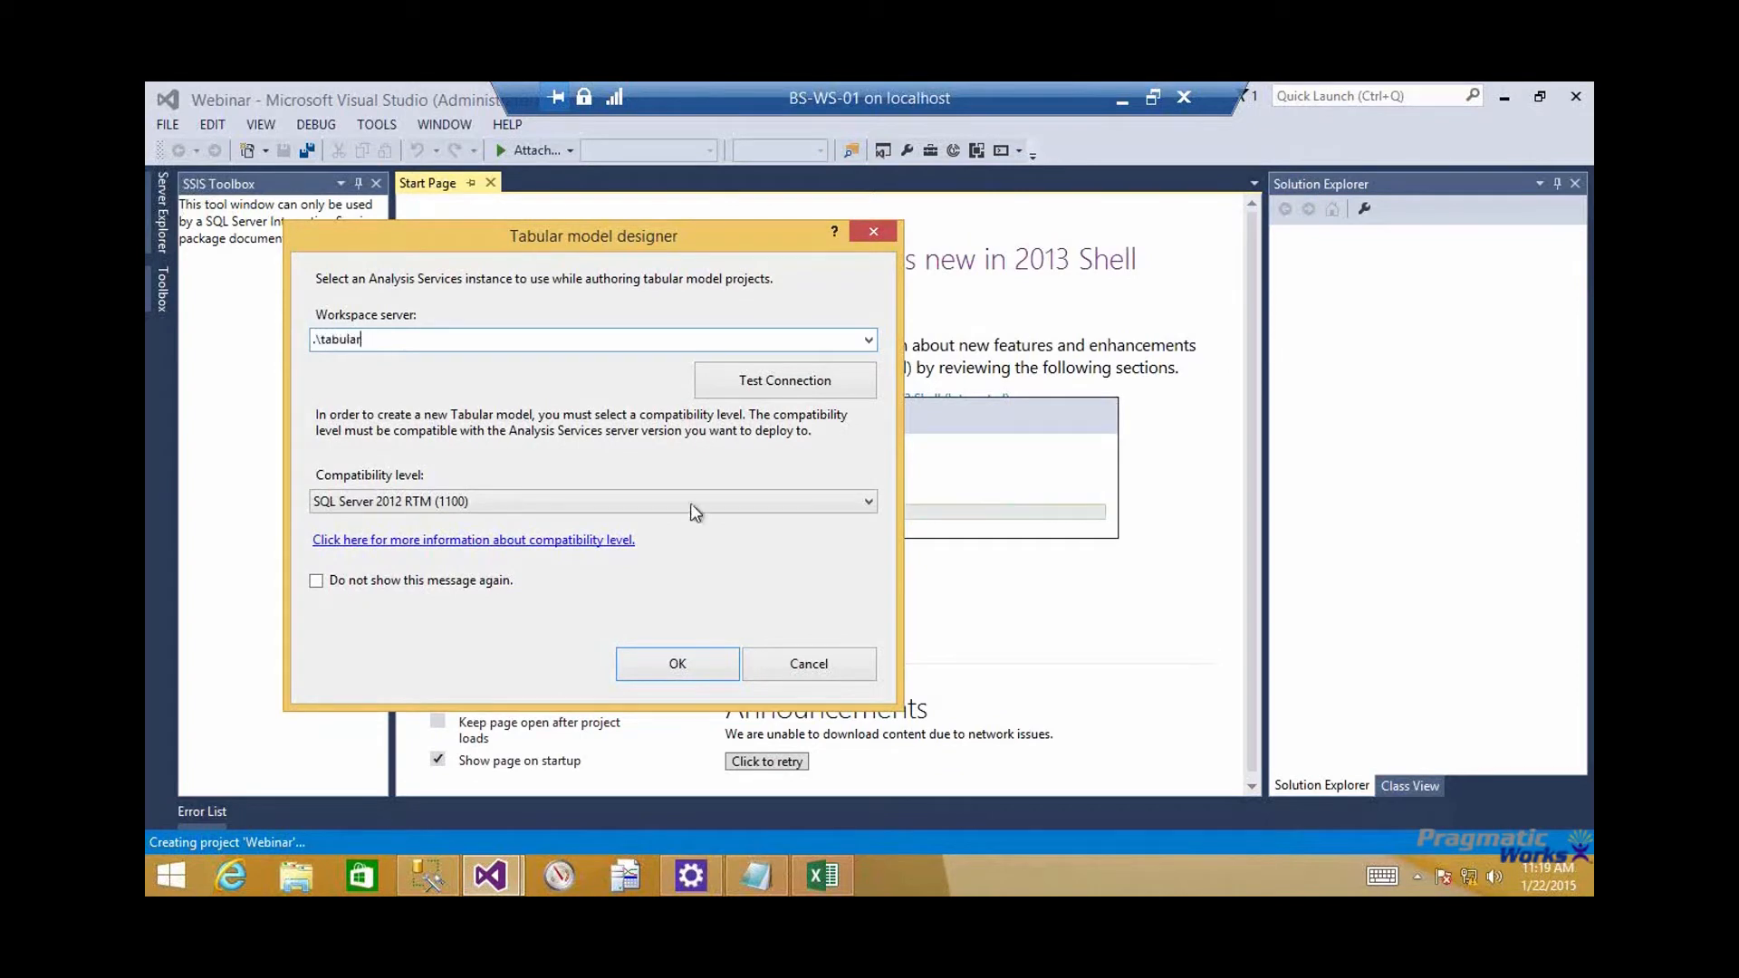
{"action": "left_click", "coordinate": [671, 662]}
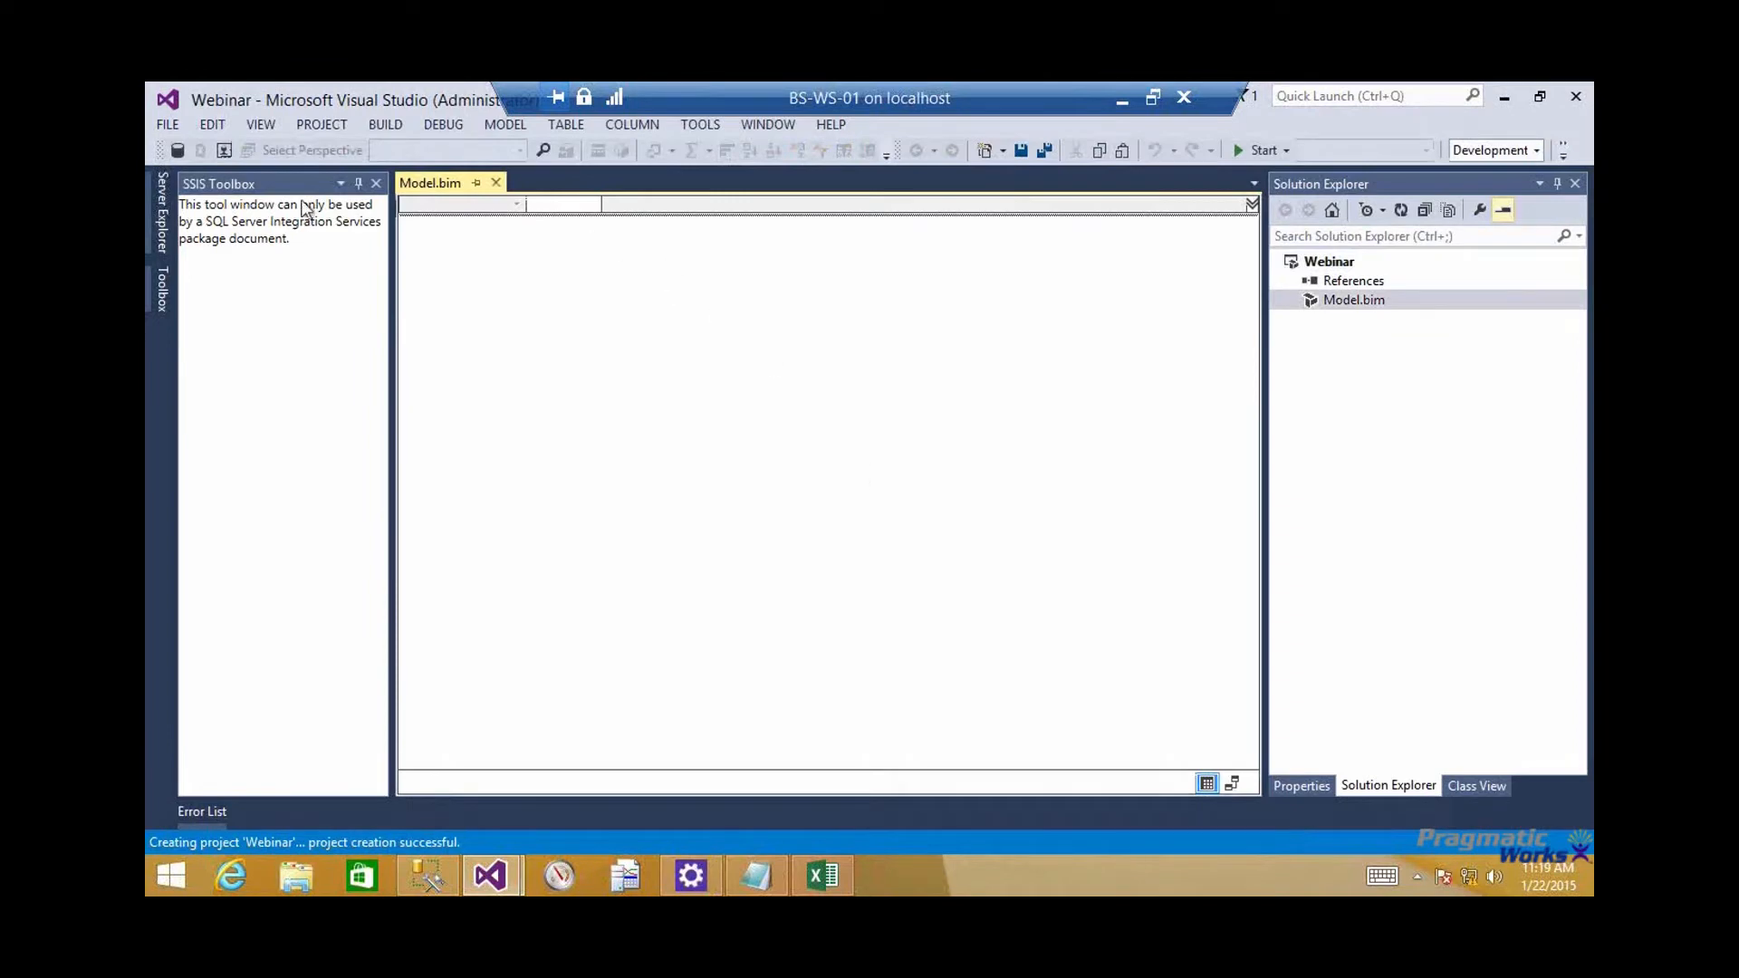
Connect the model to a Microsoft SQL Server data source on server "." with Windows Authentication and the Pizza database
{"action": "left_click", "coordinate": [178, 150]}
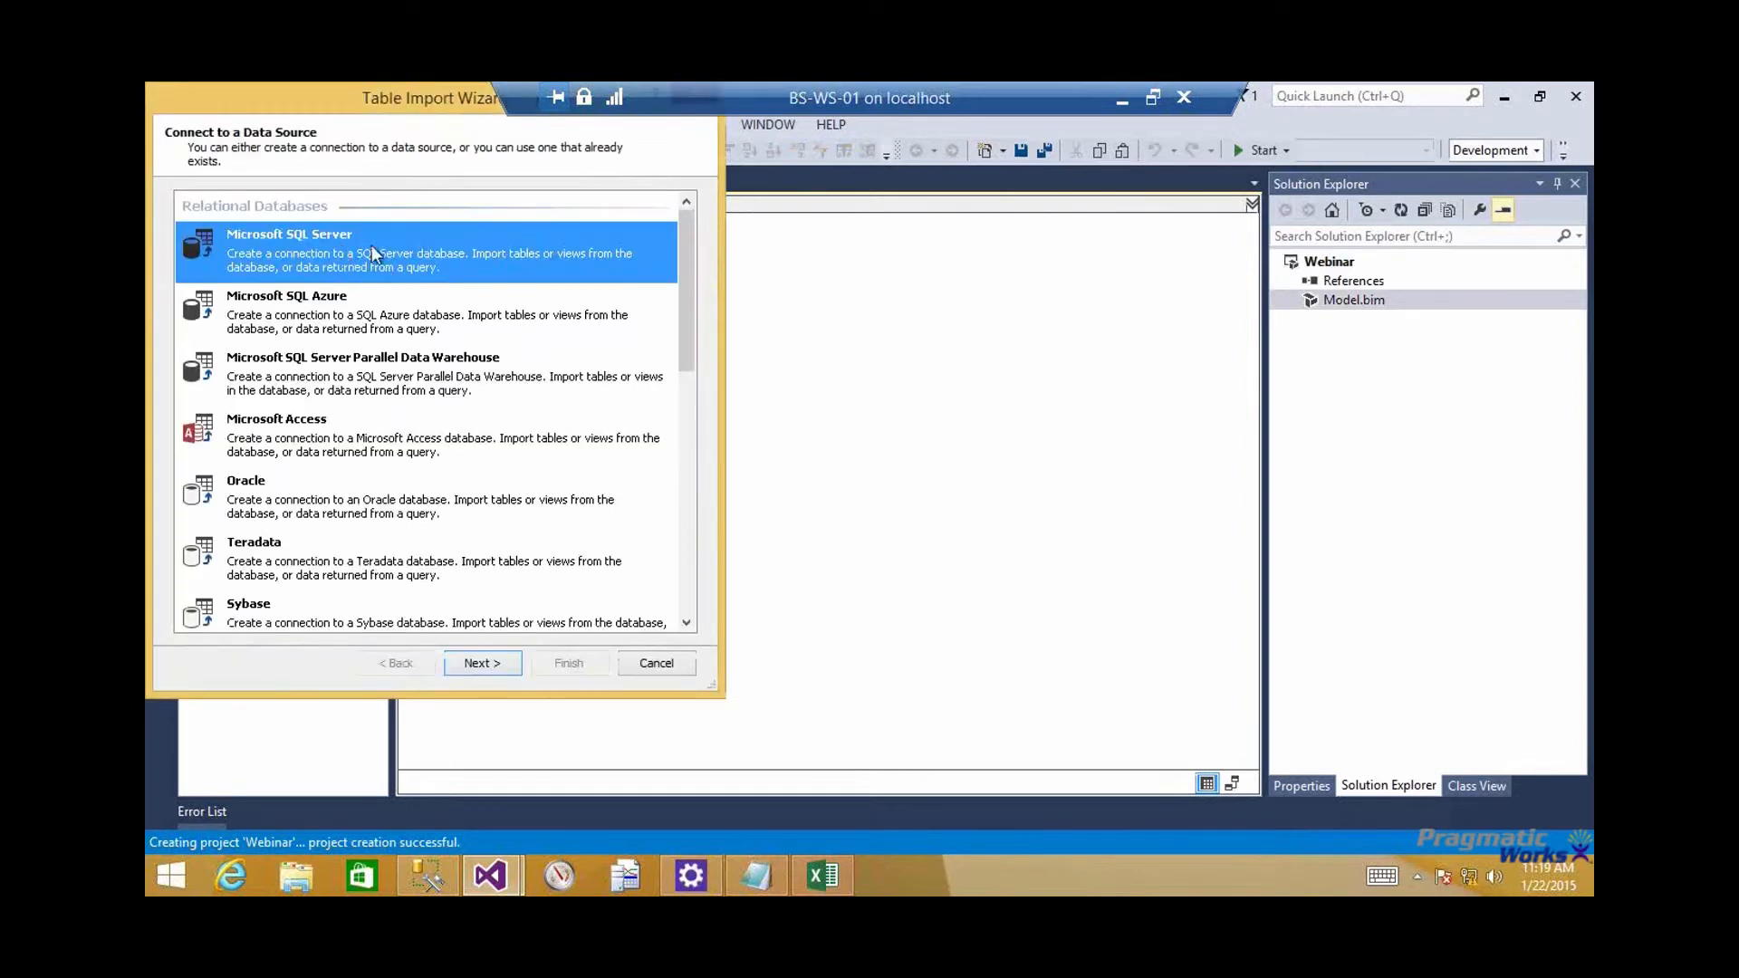
{"action": "double_click", "coordinate": [372, 245]}
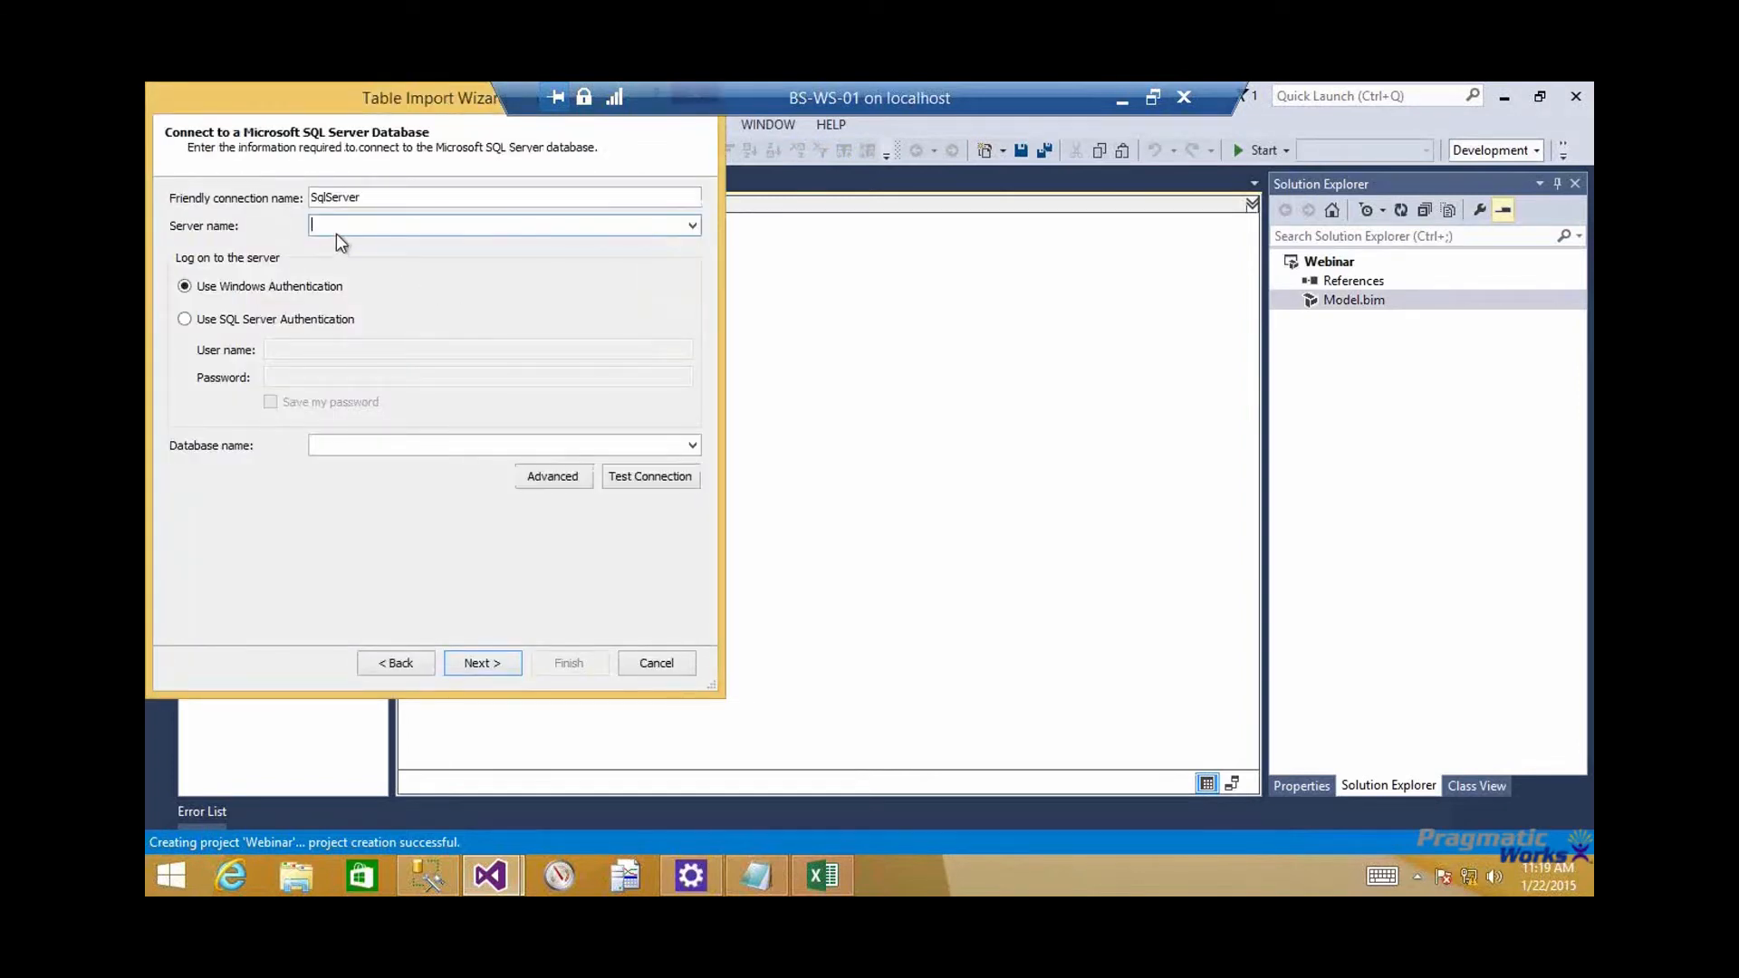
{"action": "type", "text": "."}
{"action": "left_click", "coordinate": [691, 445]}
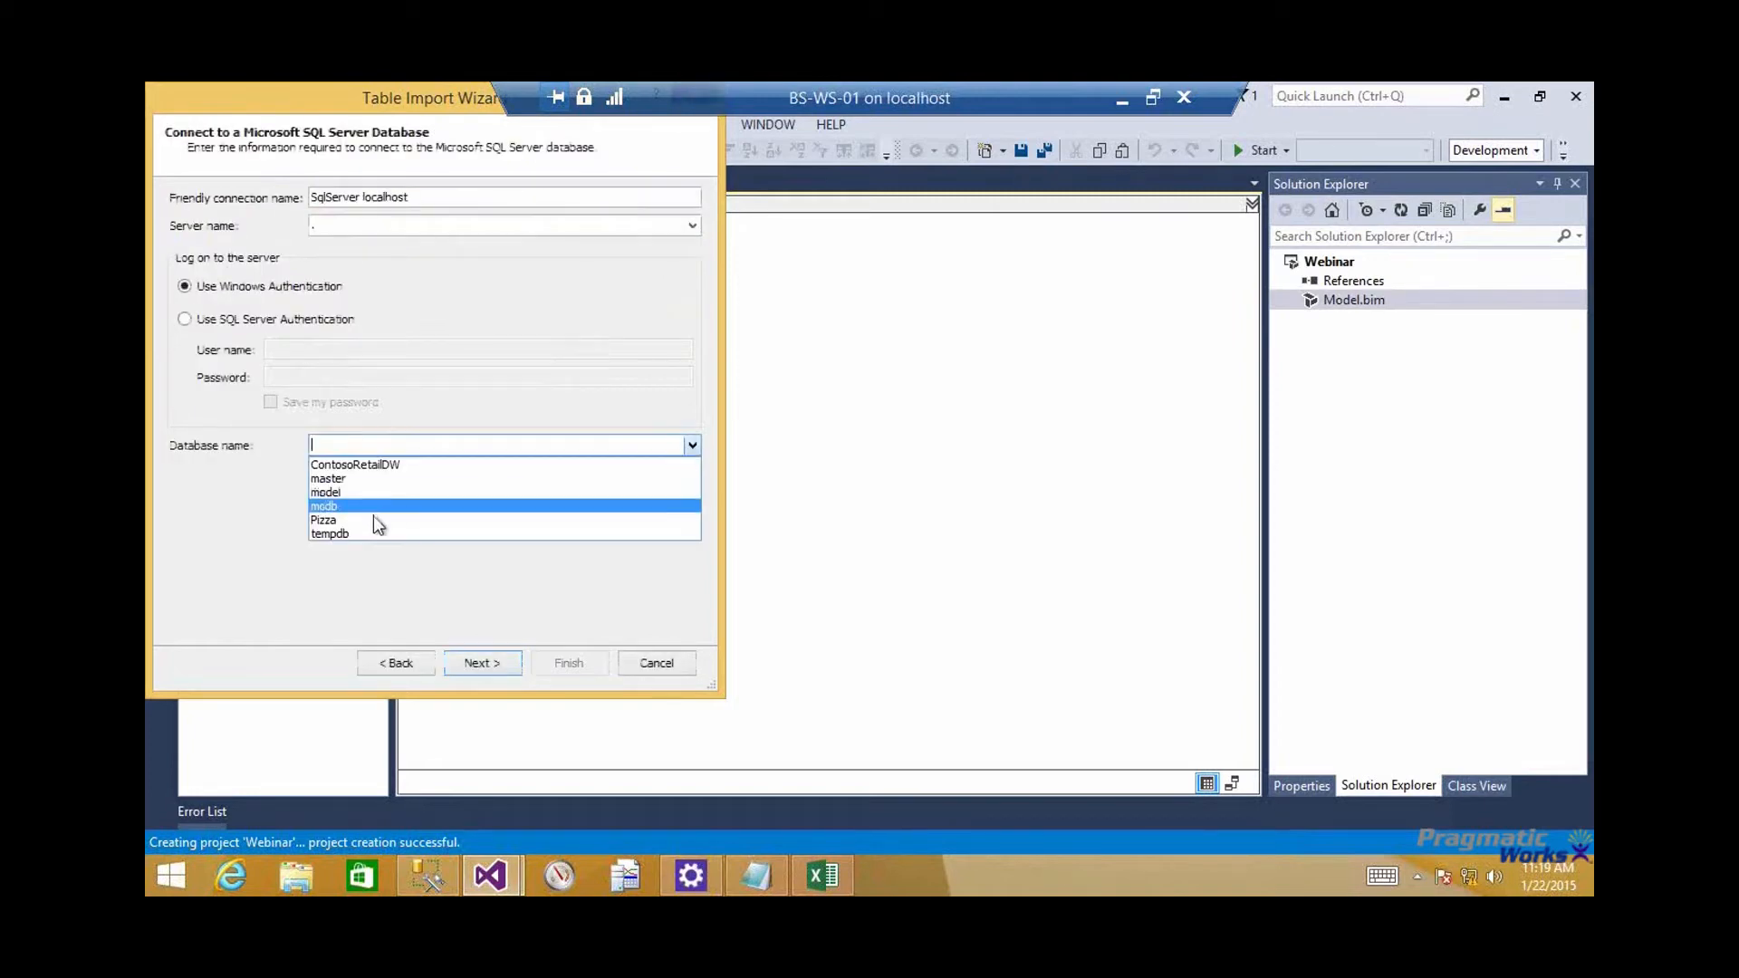
{"action": "left_click", "coordinate": [368, 519]}
{"action": "left_click", "coordinate": [480, 665]}
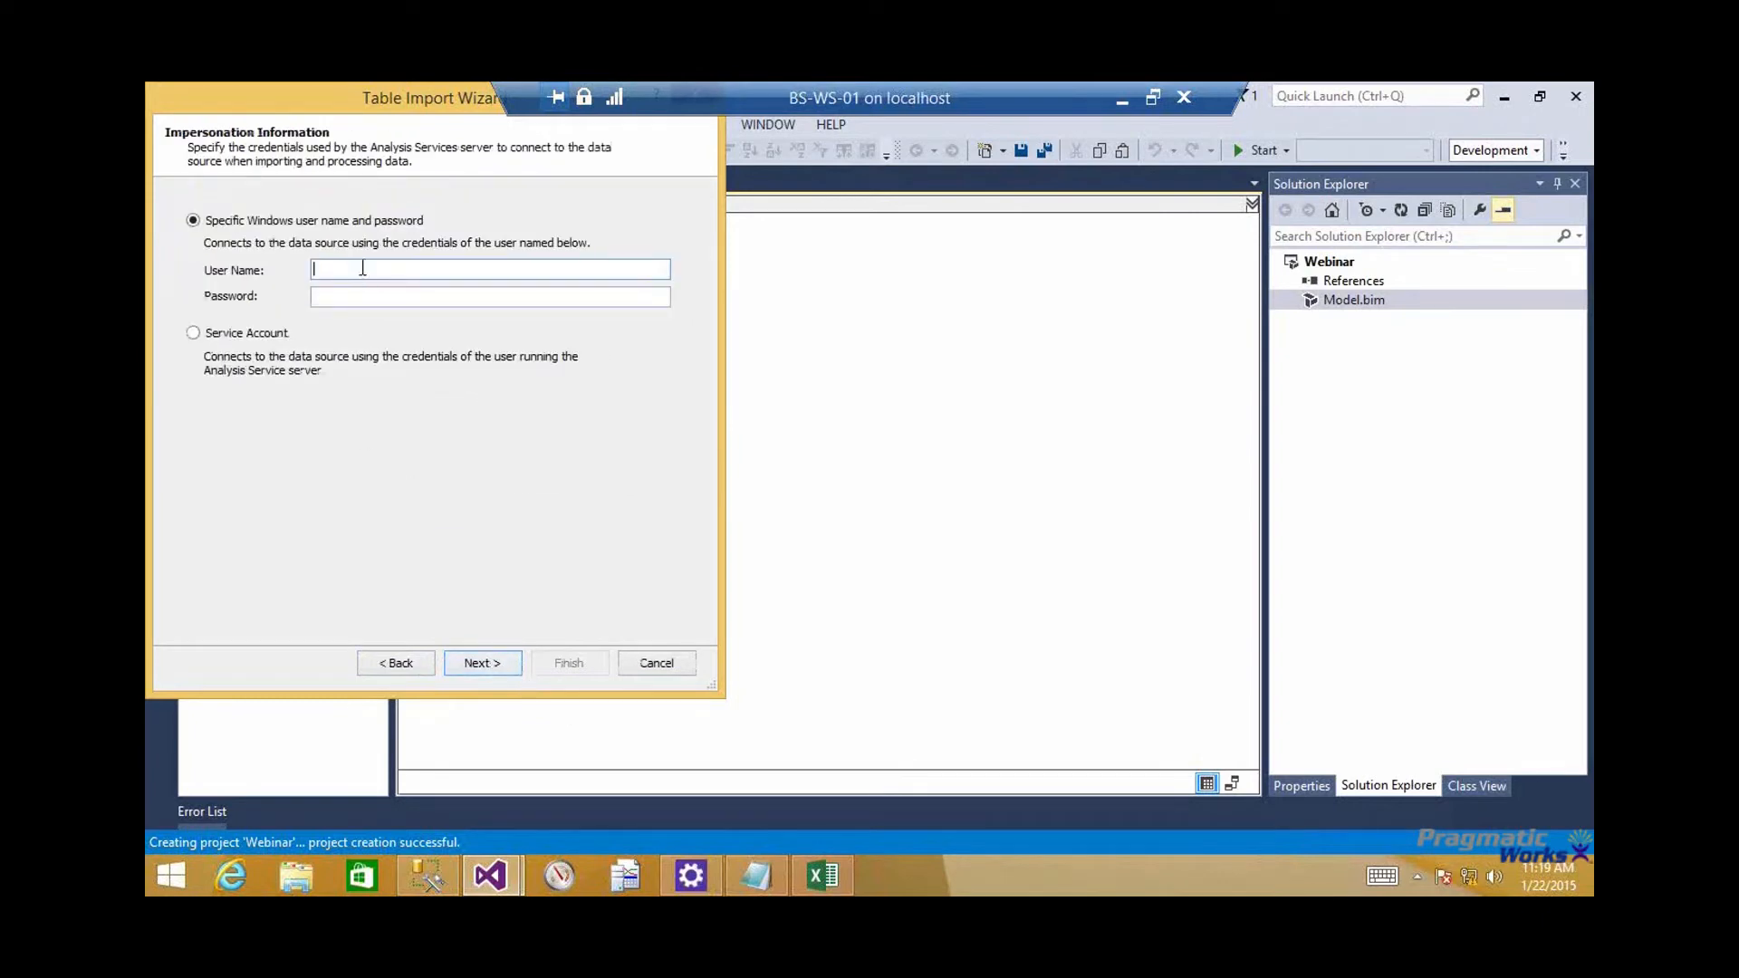
Set the import's impersonation to a specific Windows account by entering the account's user name and password
{"action": "type", "text": "BSCORP\\Ao"}
{"action": "type", "text": "ministrator"}
{"action": "key", "text": "Tab"}
{"action": "type", "text": "pass@word1"}
{"action": "left_click", "coordinate": [496, 662]}
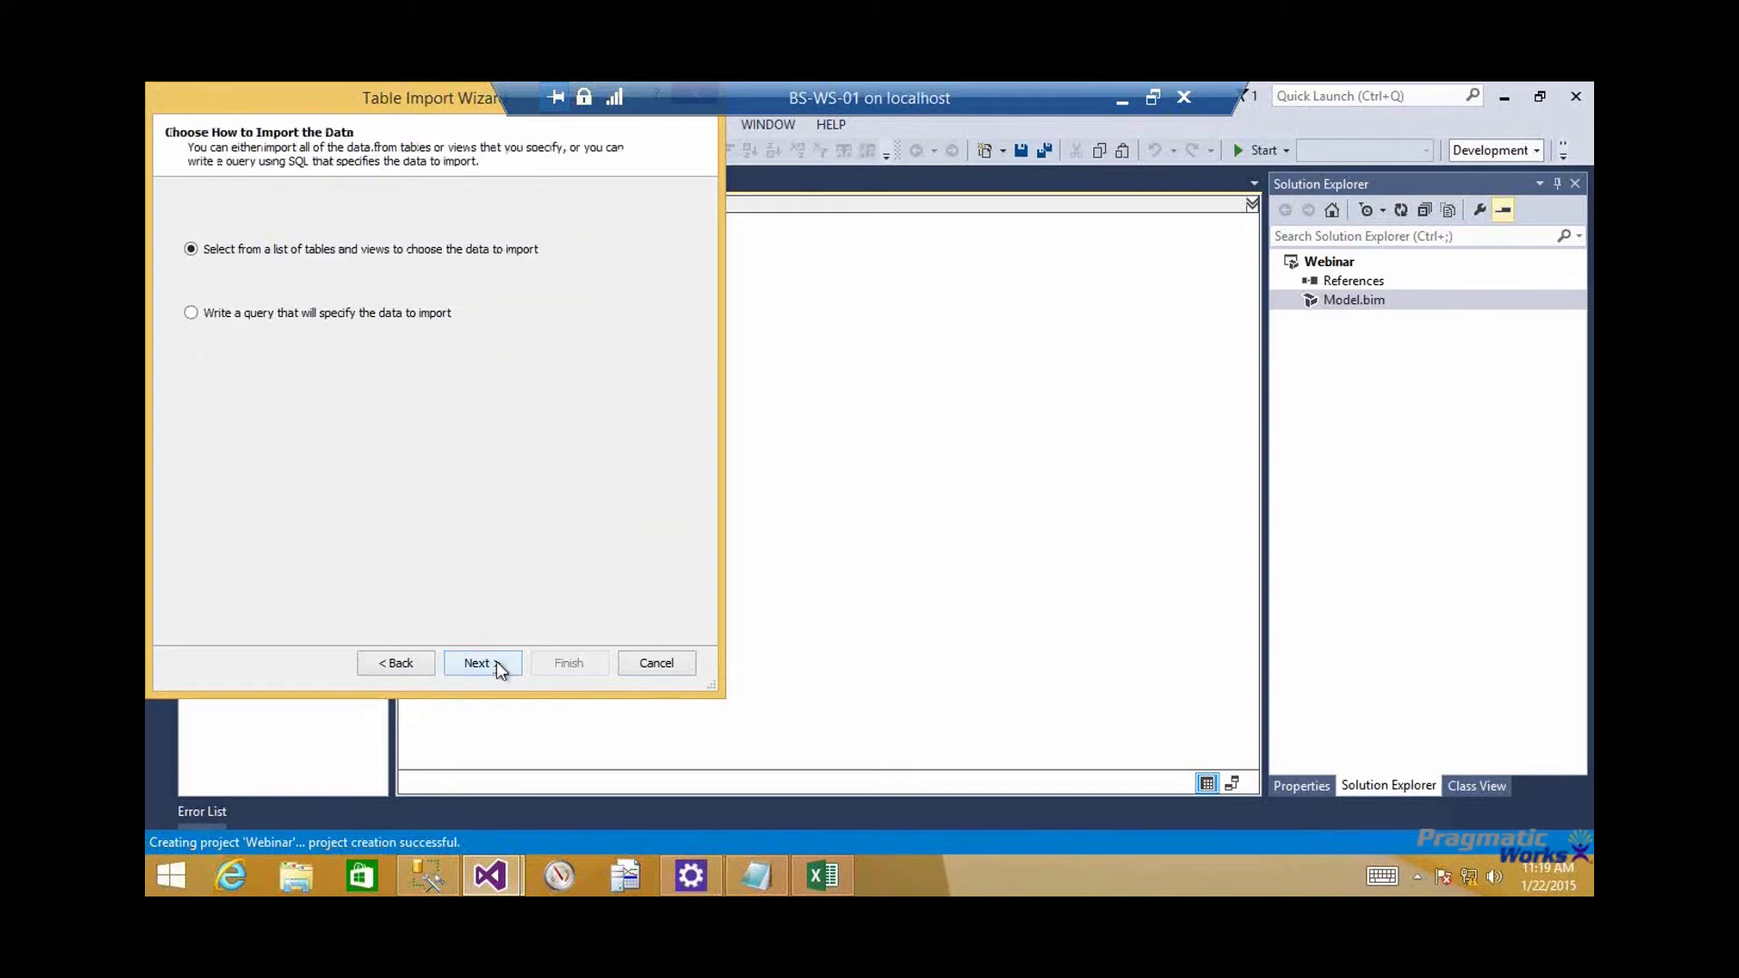
Import all tables of the Pizza database except sysdiagrams from the list of tables and views, and close the import wizard
{"action": "left_click", "coordinate": [498, 662]}
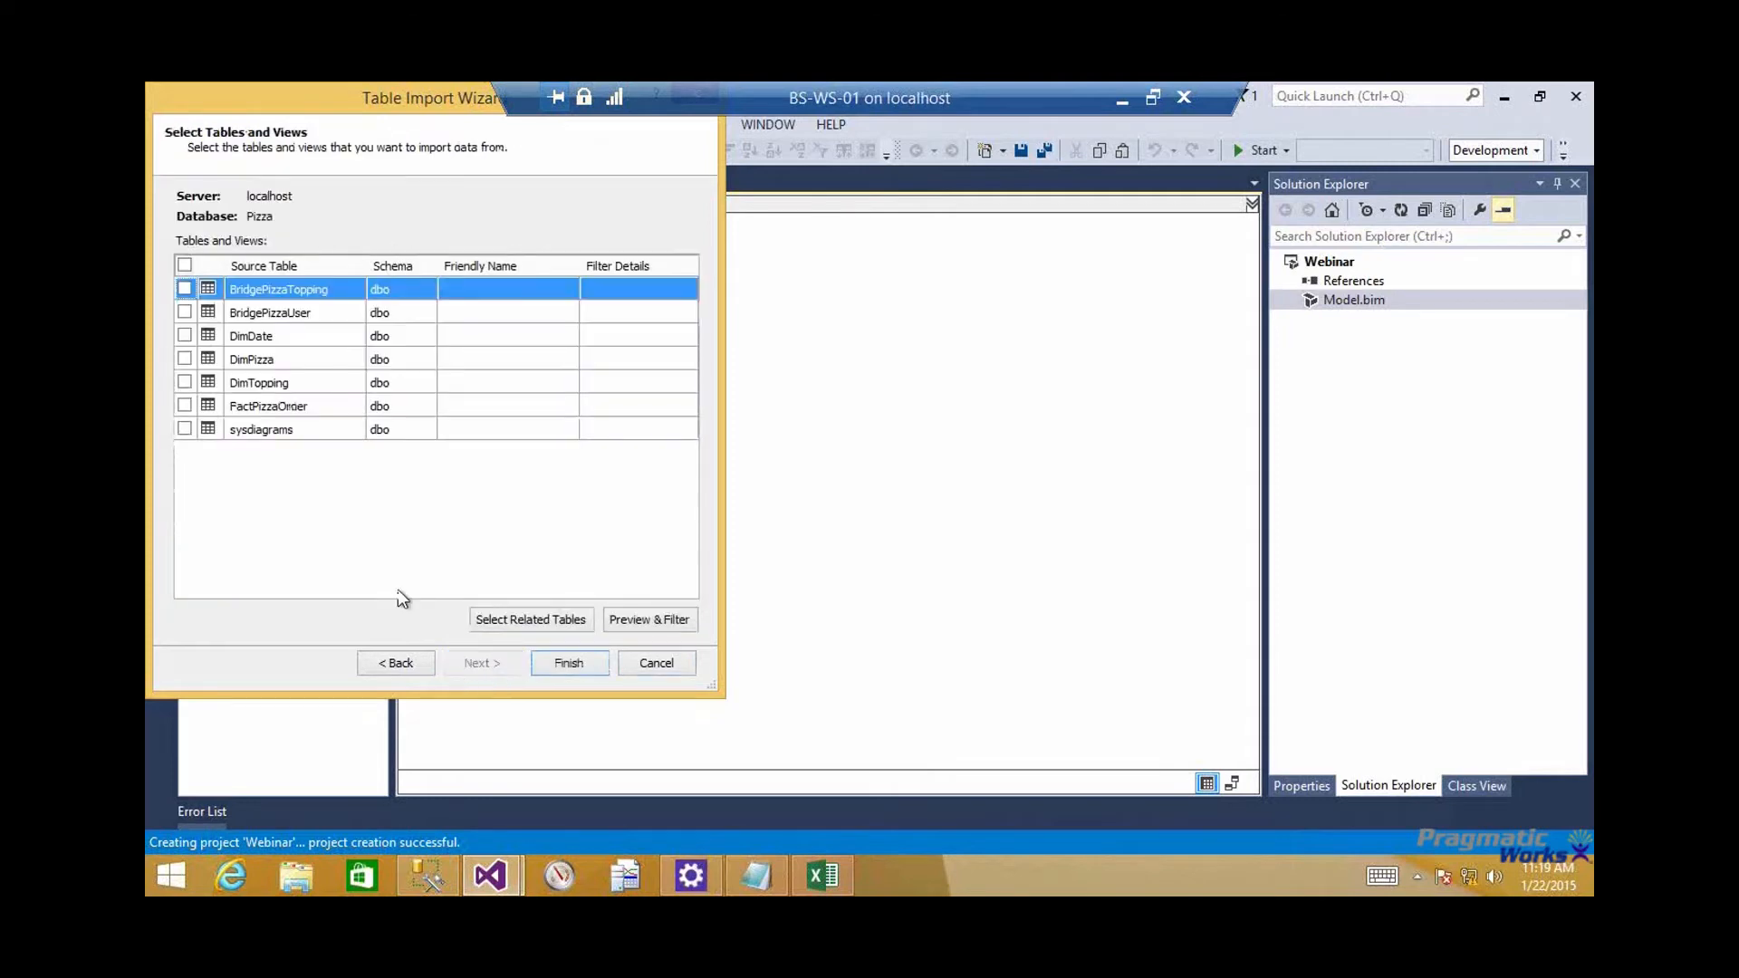
{"action": "left_click", "coordinate": [185, 266]}
{"action": "left_click", "coordinate": [185, 428]}
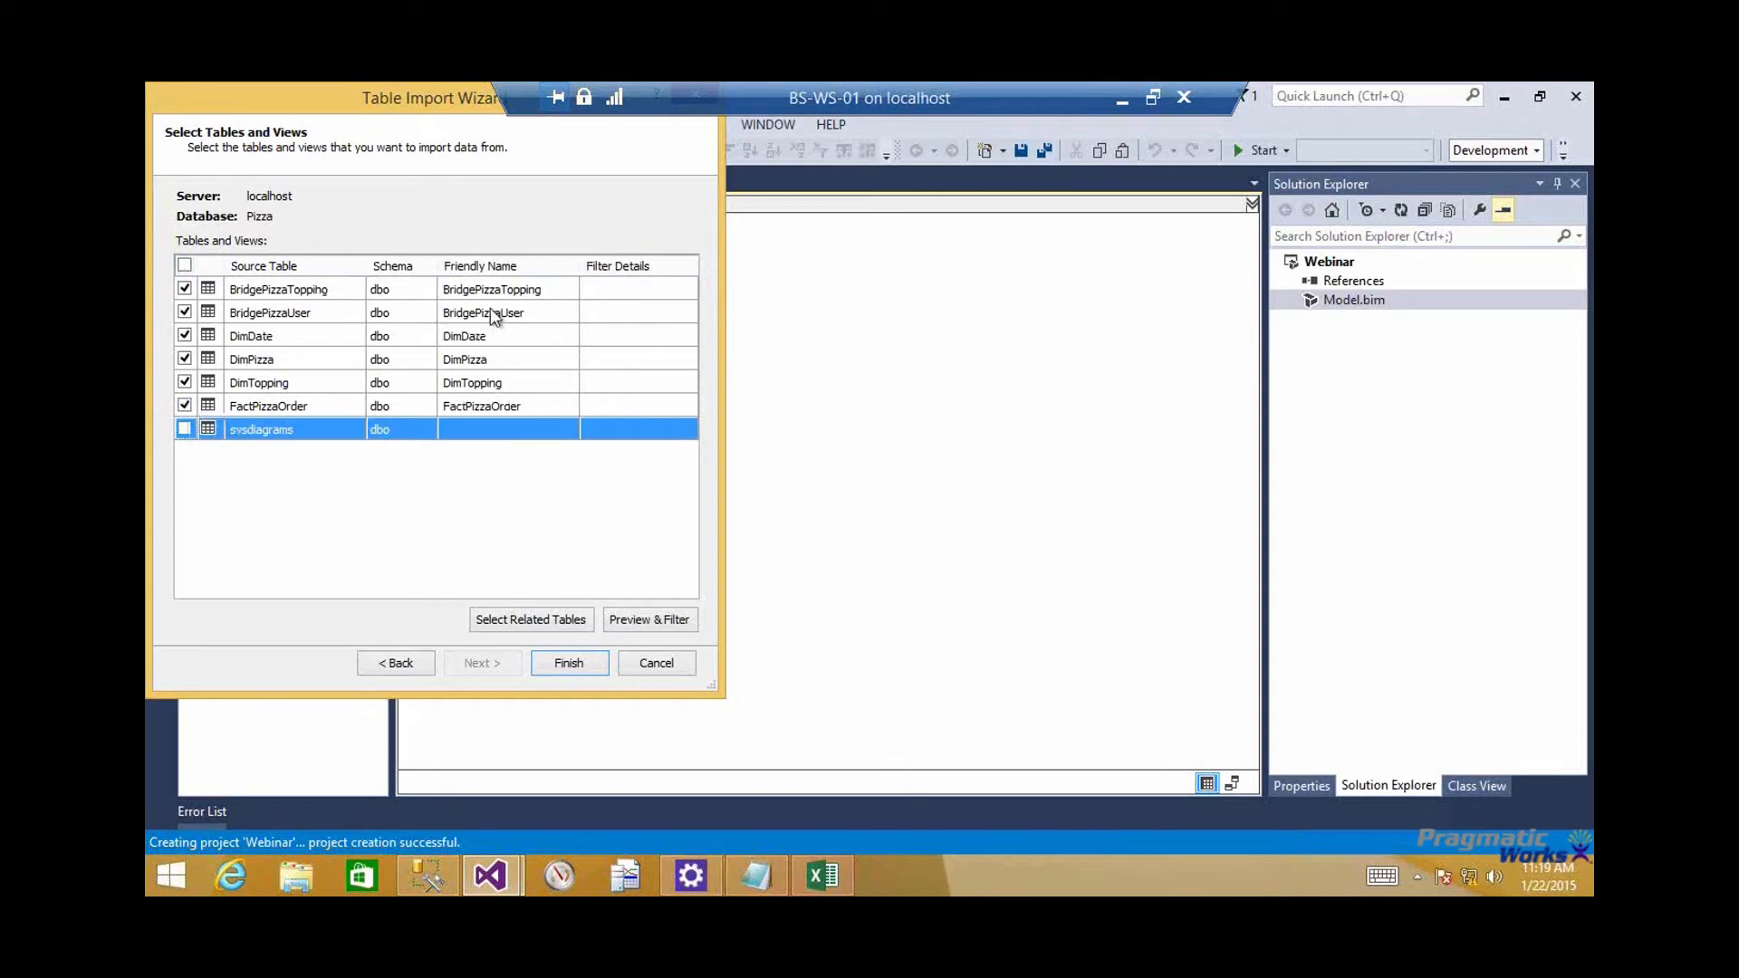
{"action": "left_click", "coordinate": [587, 667]}
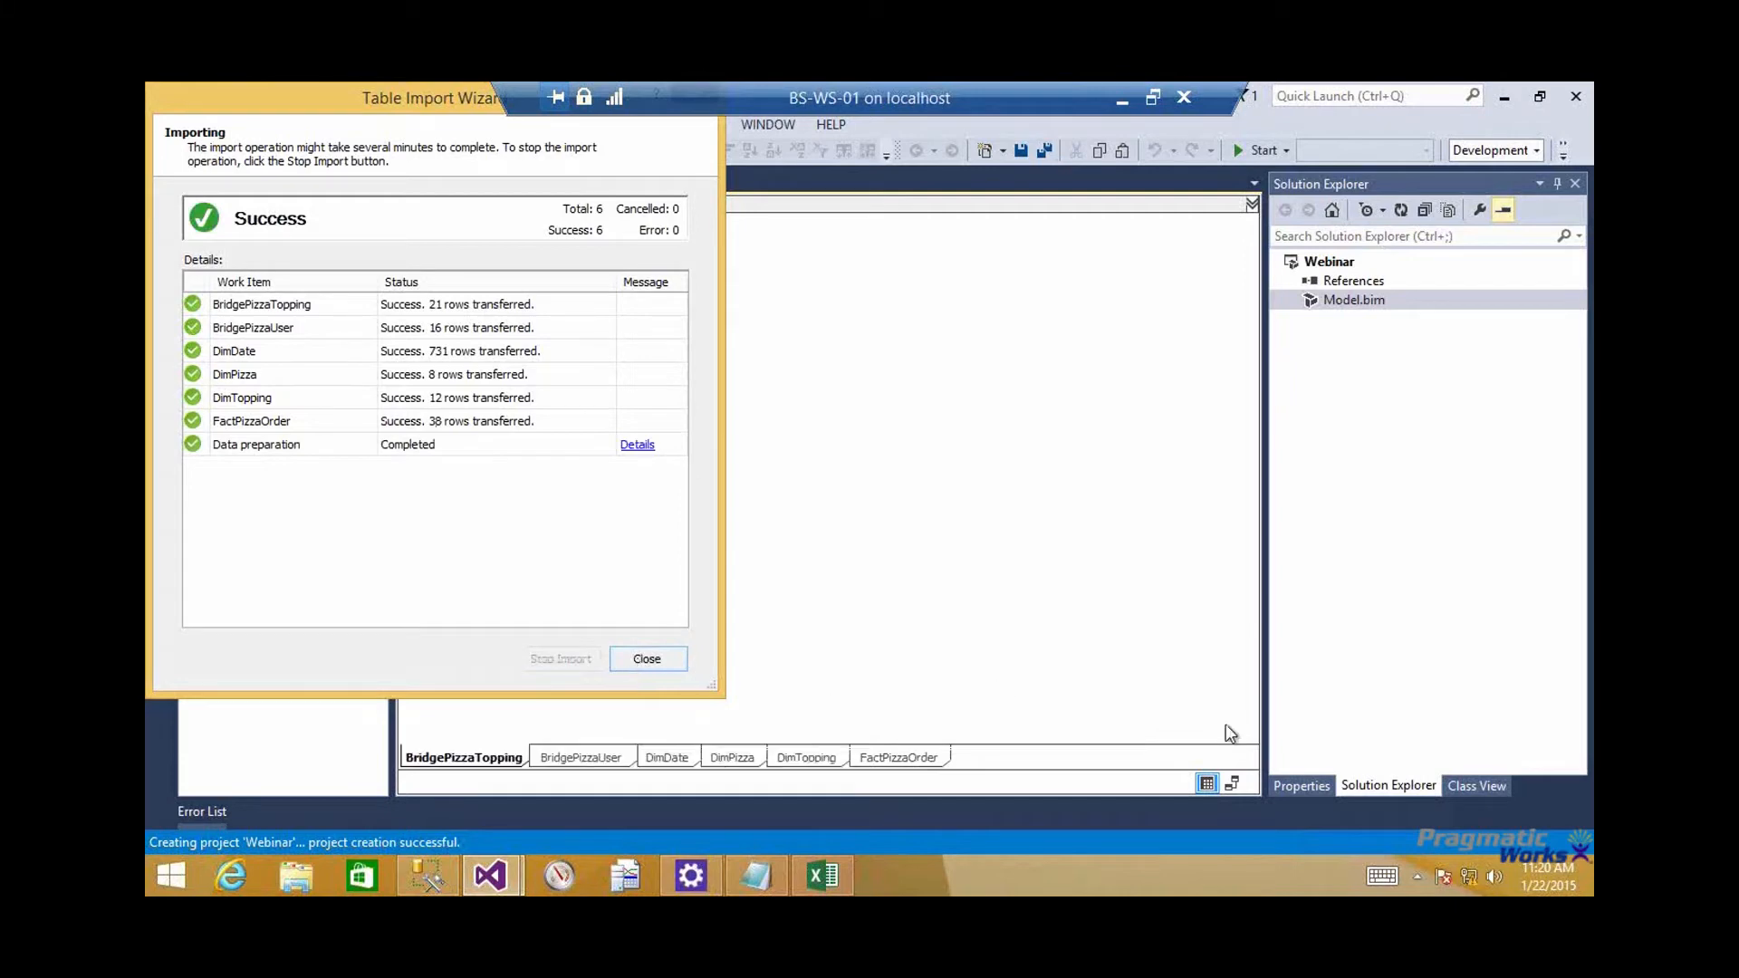
{"action": "key", "text": "Return"}
Show the model as a diagram and examine the relationships around DimPizza, including the one from BridgePizzaUser
{"action": "left_click", "coordinate": [1234, 784]}
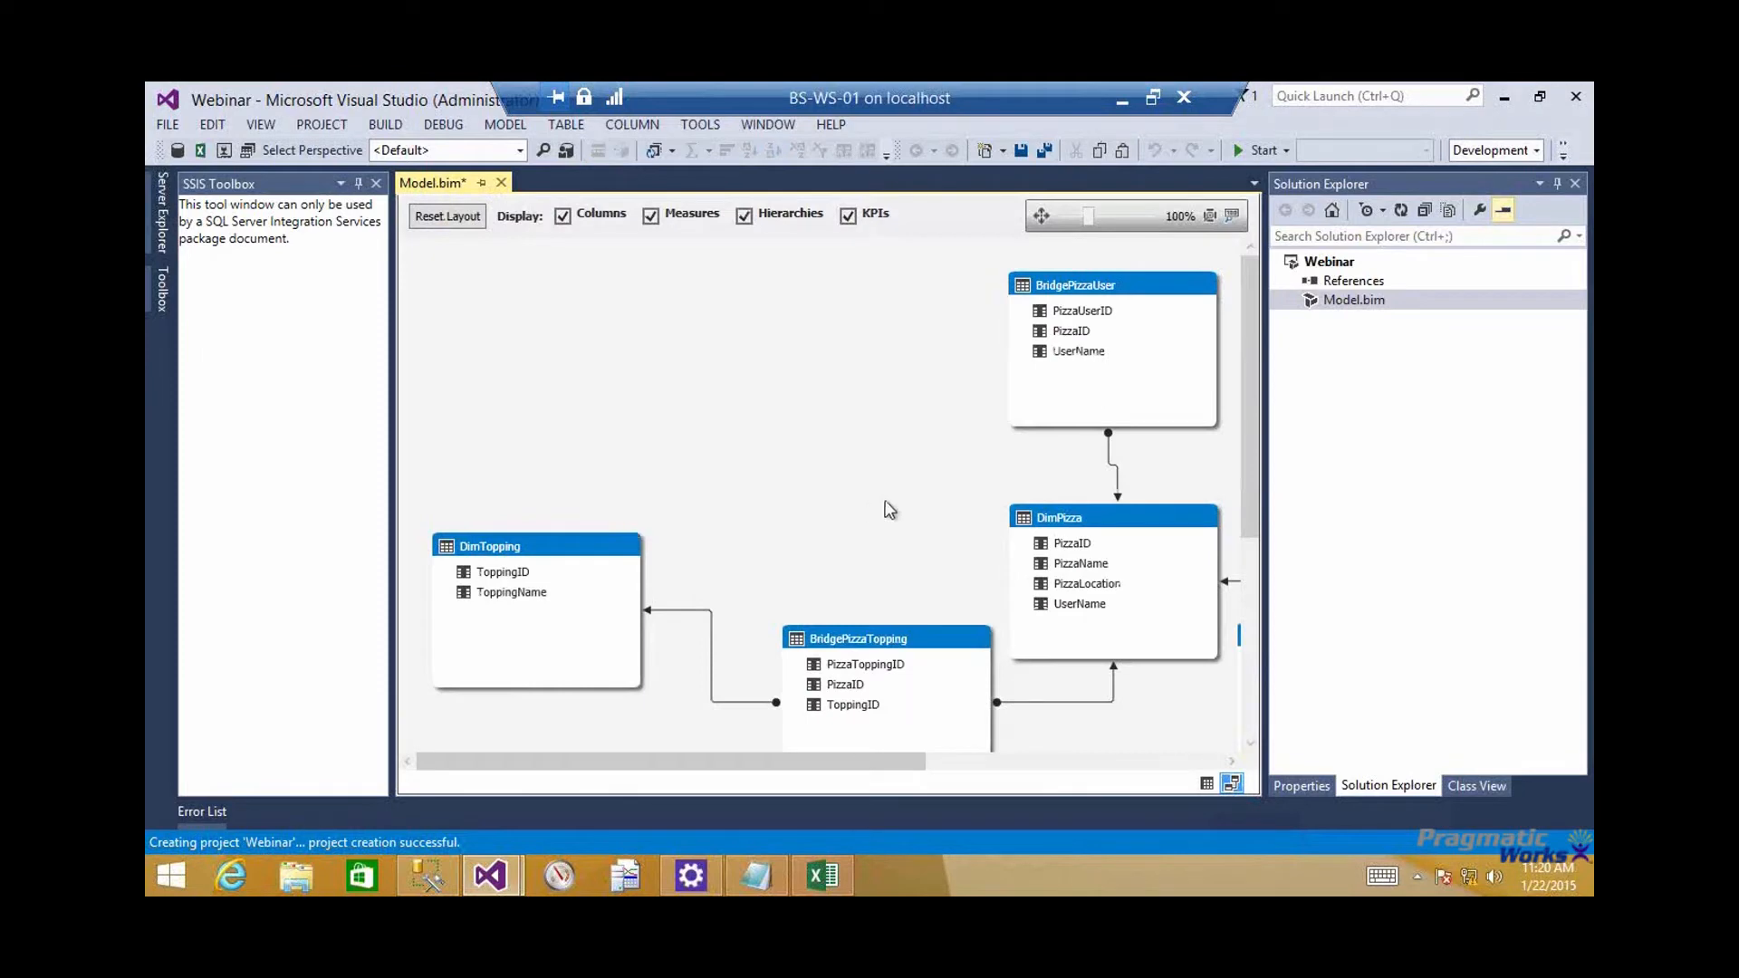
{"action": "left_click_drag", "start_coordinate": [873, 761], "coordinate": [1017, 766]}
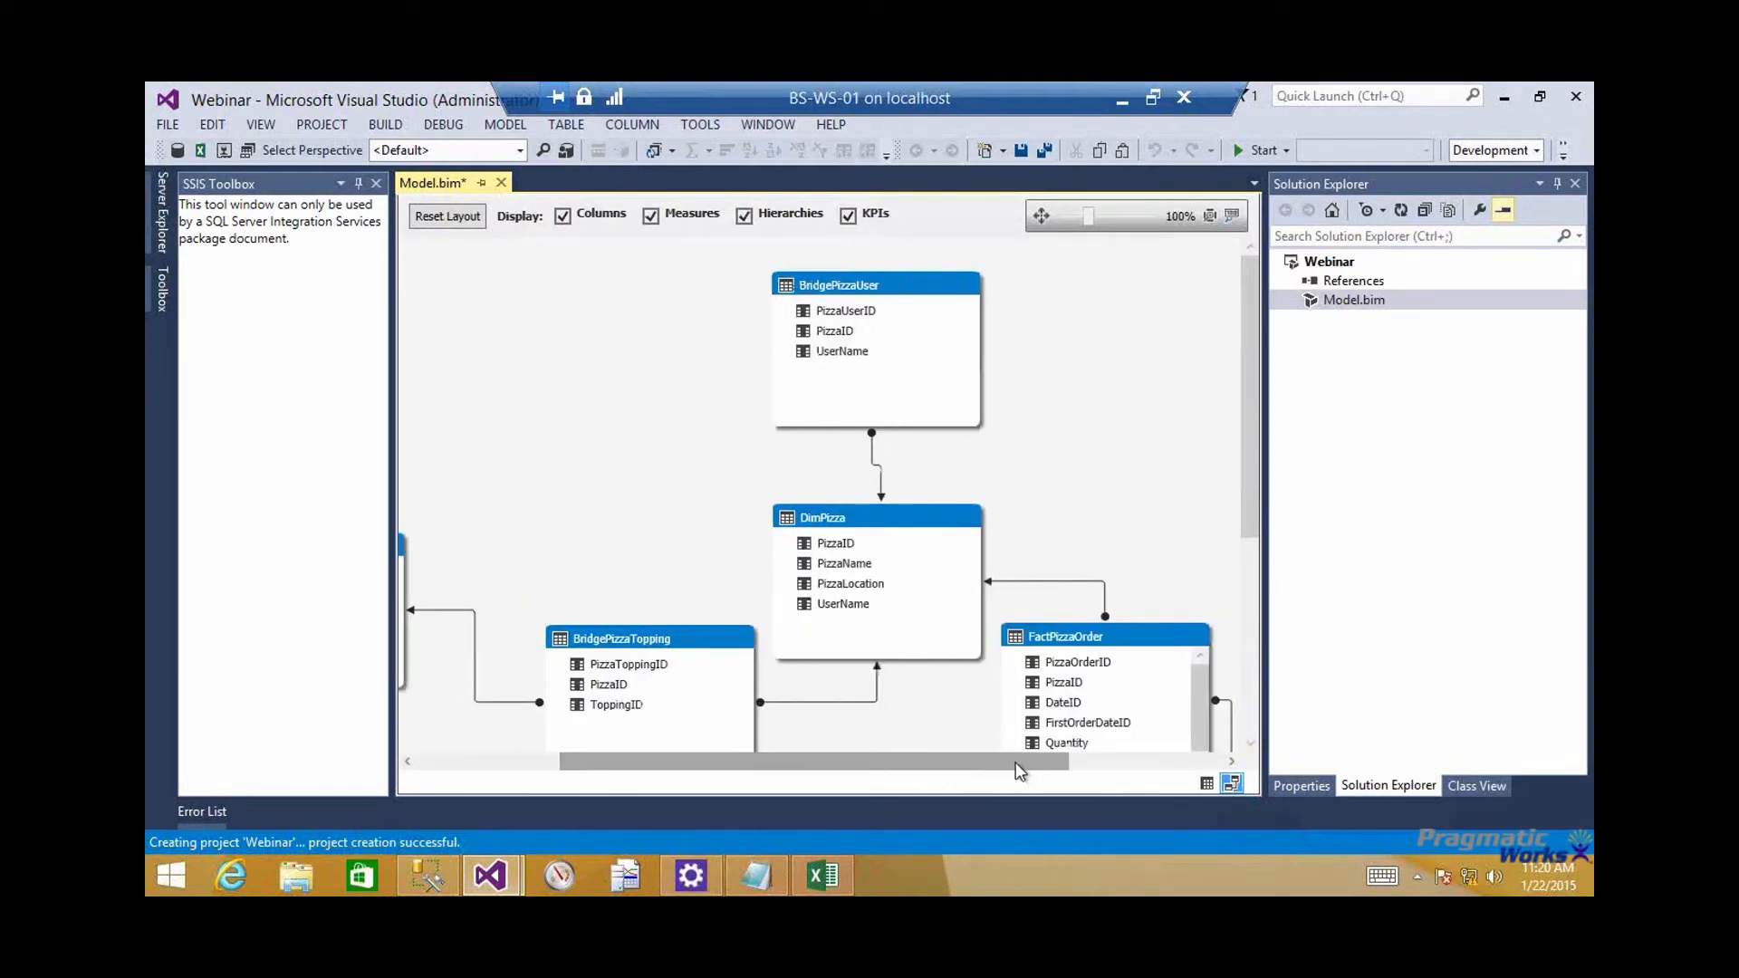
{"action": "left_click_drag", "start_coordinate": [1249, 402], "coordinate": [1252, 460]}
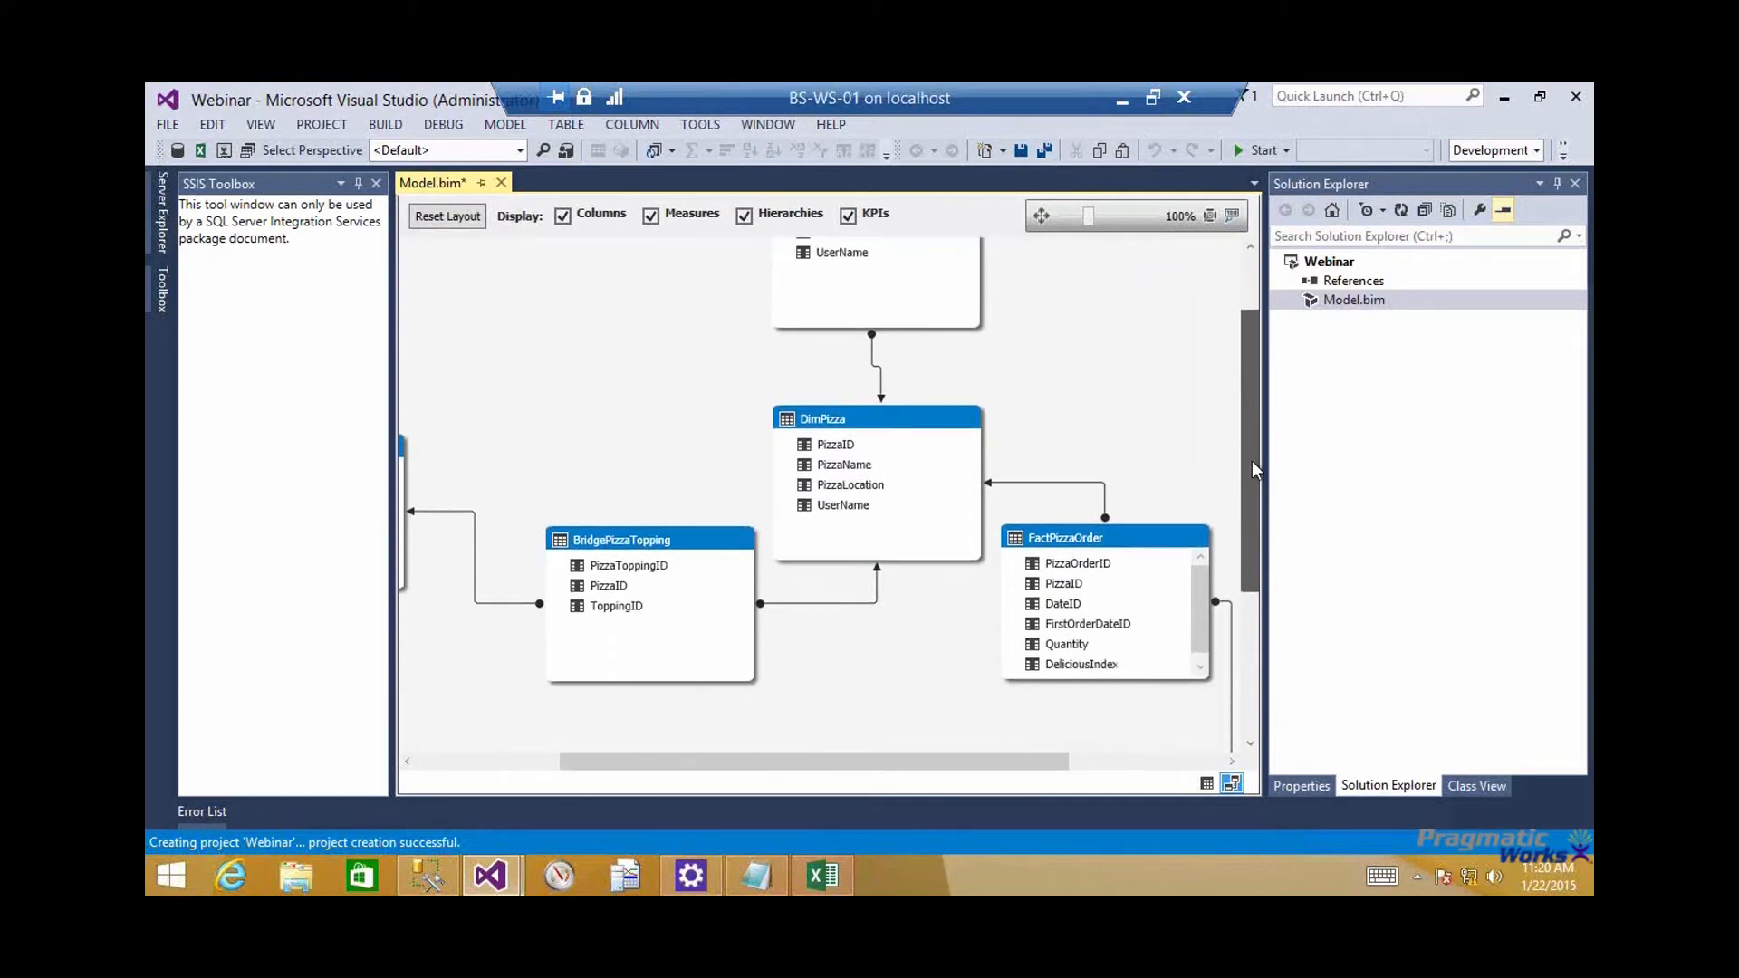
{"action": "left_click", "coordinate": [872, 343]}
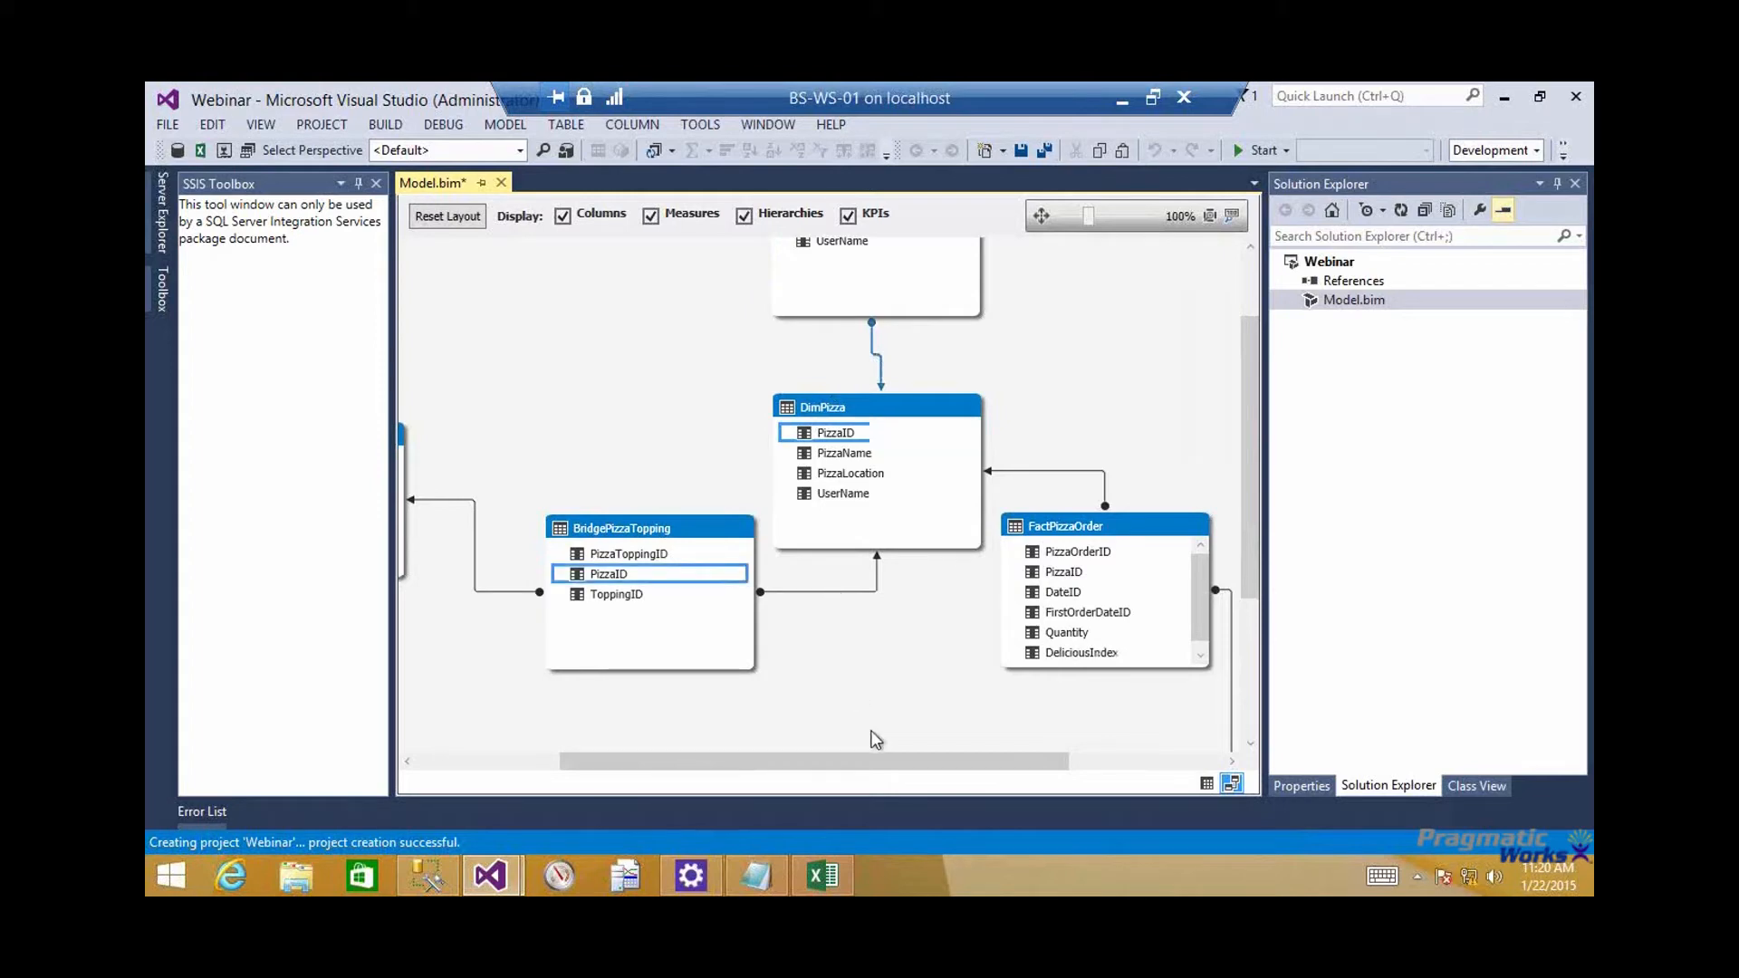
Move the DimDate table up in the diagram so it sits beside FactPizzaOrder
{"action": "left_click_drag", "start_coordinate": [883, 761], "coordinate": [1079, 715]}
{"action": "scroll", "coordinate": [886, 702], "scroll_direction": "up", "scroll_amount": 2}
{"action": "scroll", "coordinate": [886, 701], "scroll_direction": "down", "scroll_amount": 2}
{"action": "scroll", "coordinate": [1076, 653], "scroll_direction": "down", "scroll_amount": 3}
{"action": "scroll", "coordinate": [1076, 653], "scroll_direction": "down", "scroll_amount": 1}
{"action": "left_click_drag", "start_coordinate": [1078, 628], "coordinate": [1086, 388]}
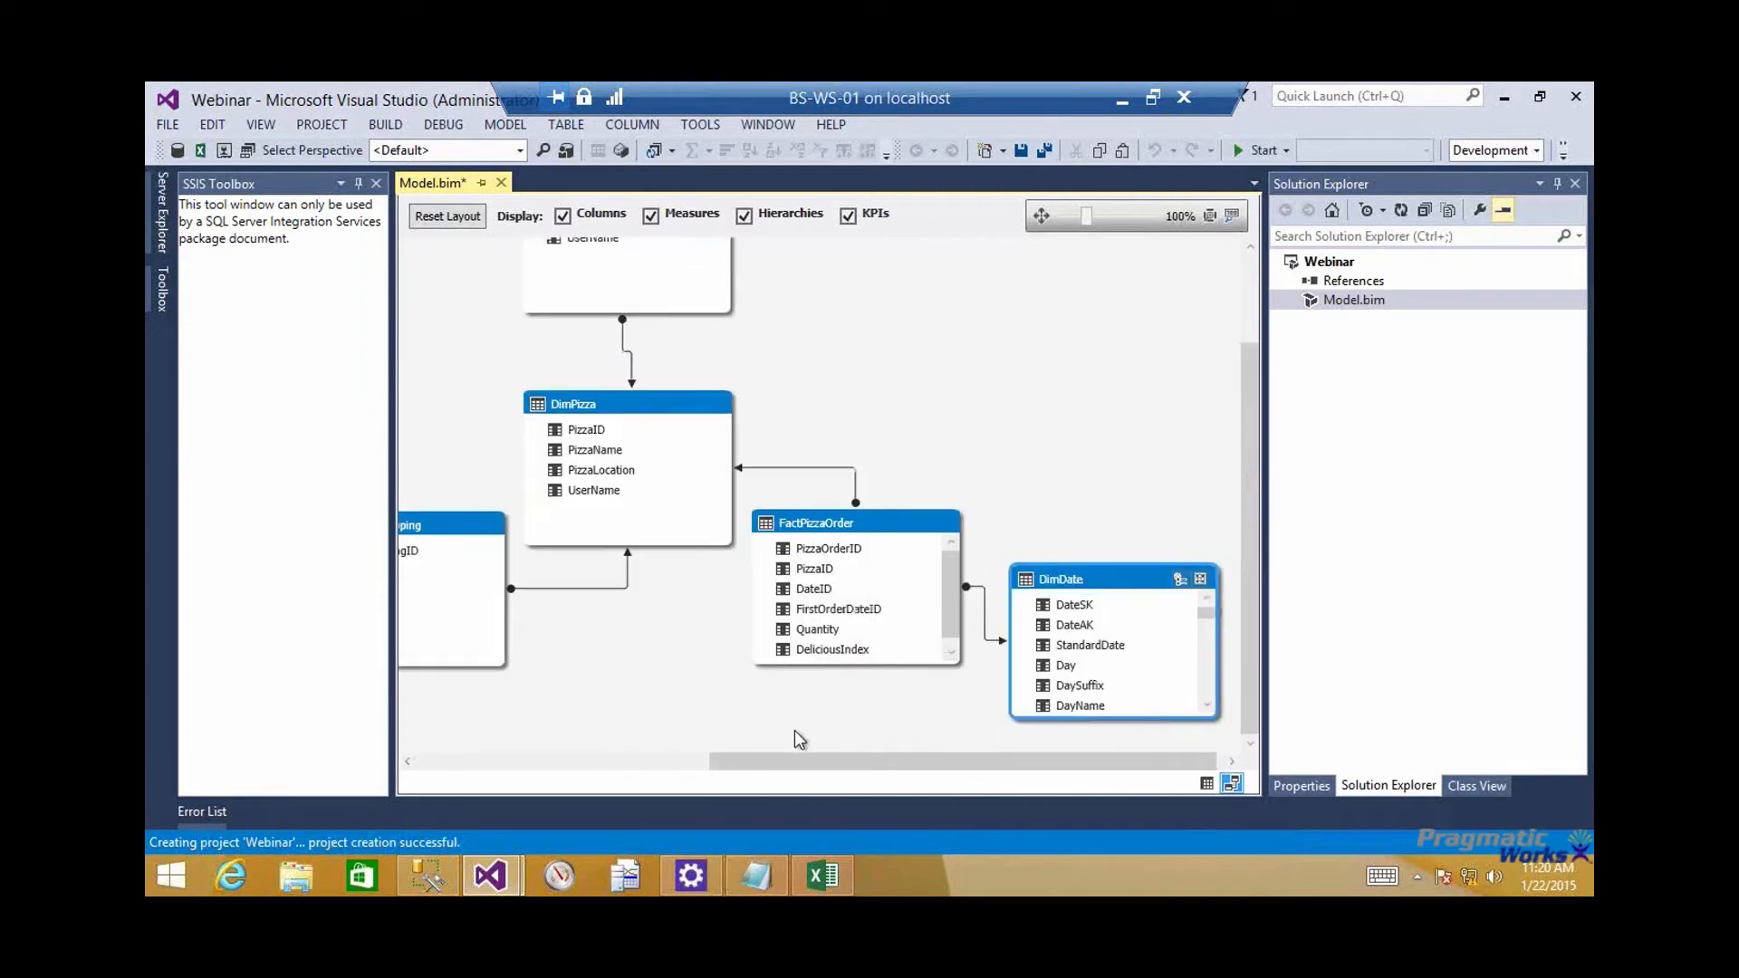
Switch to SQL Server Management Studio, query the top 1000 rows of dbo.FactPizzaOrder, and compare the DateID and FirstOrderDateID columns
{"action": "left_click", "coordinate": [427, 875]}
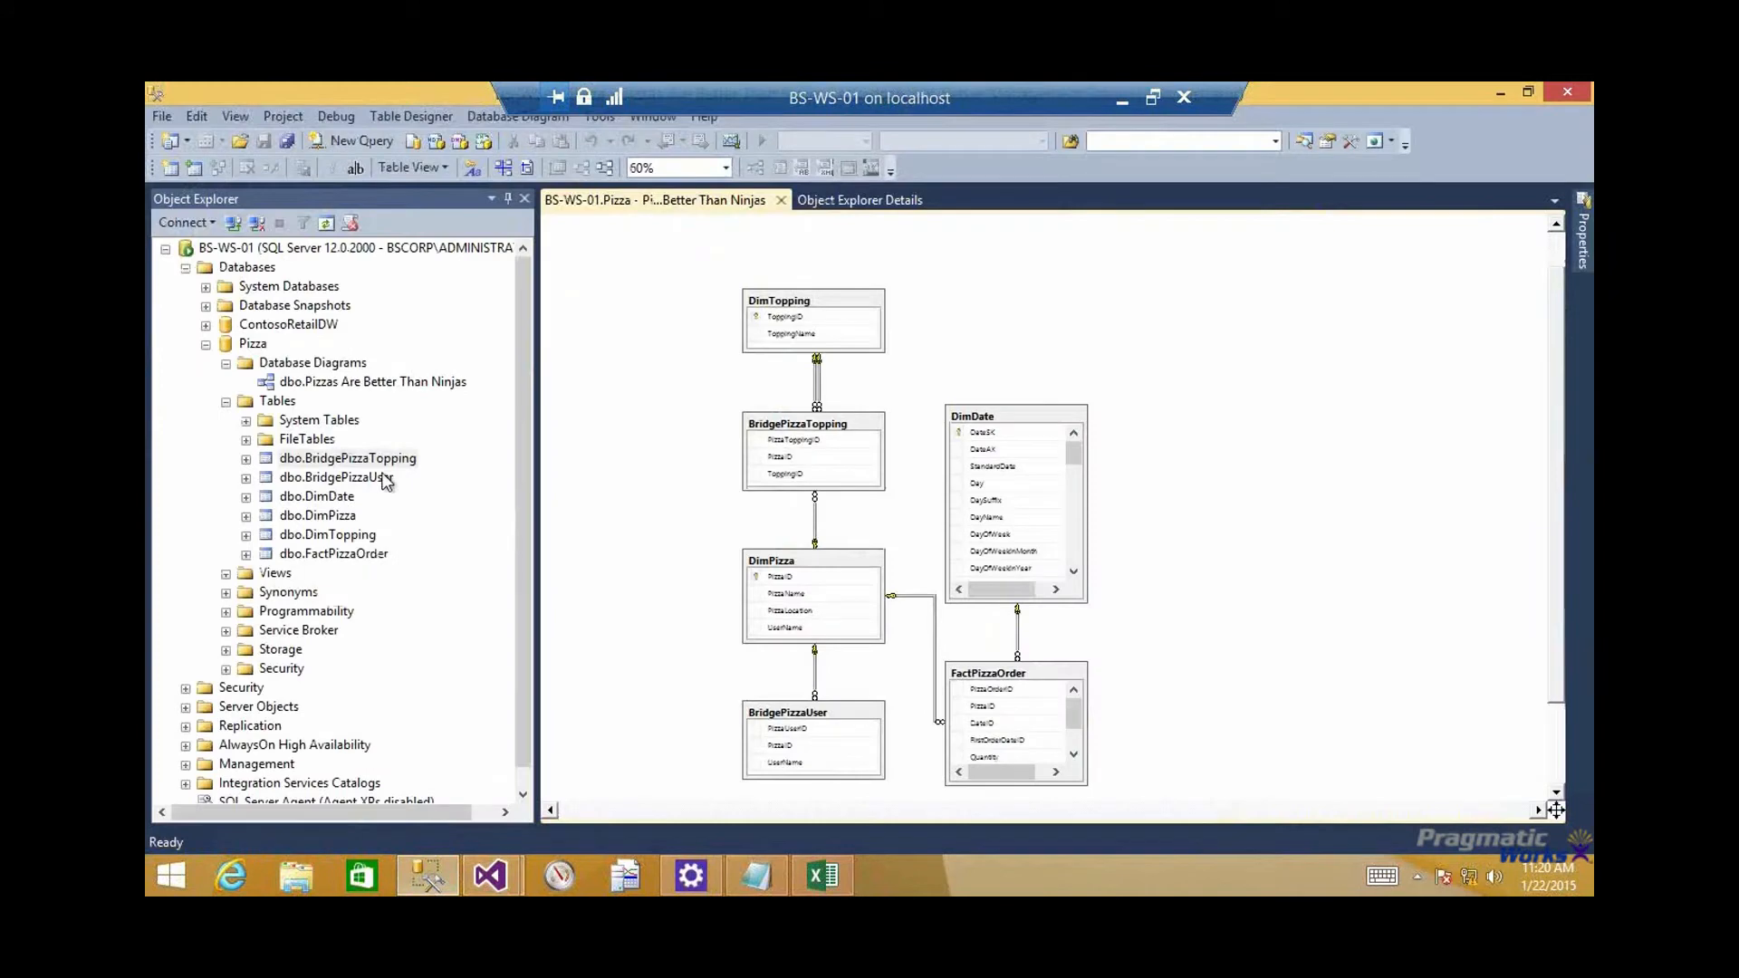
{"action": "right_click", "coordinate": [334, 553]}
{"action": "left_click", "coordinate": [435, 471]}
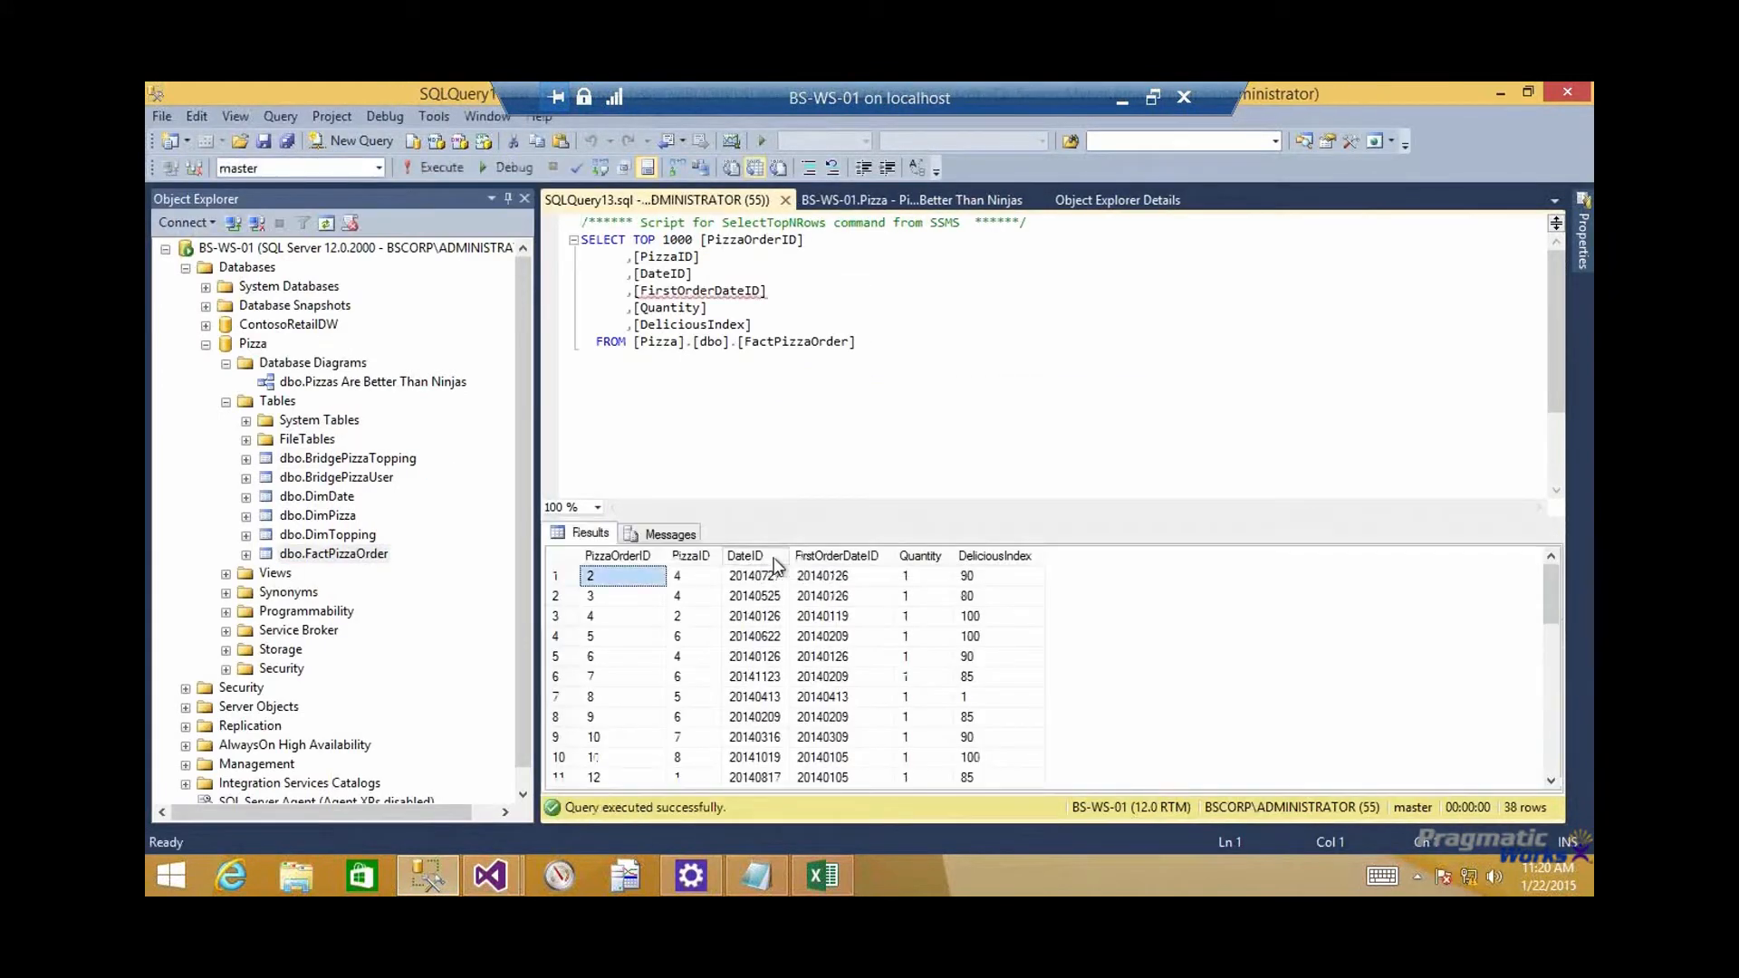
{"action": "left_click", "coordinate": [764, 556]}
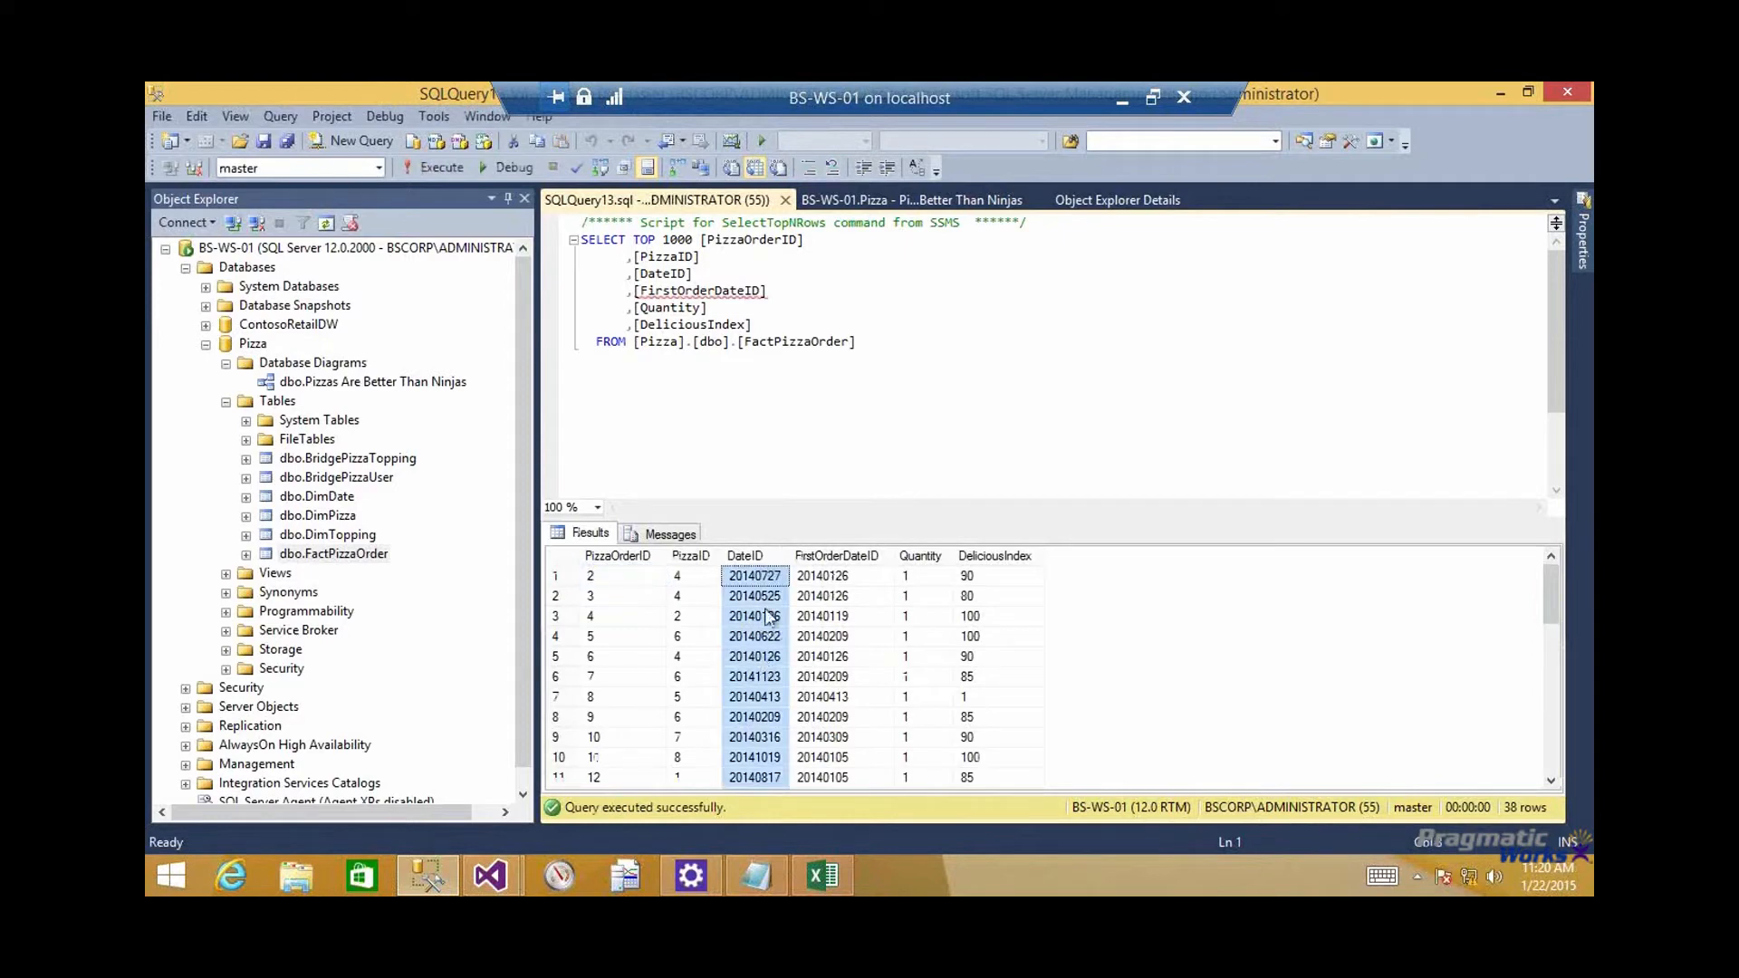
{"action": "left_click", "coordinate": [876, 555]}
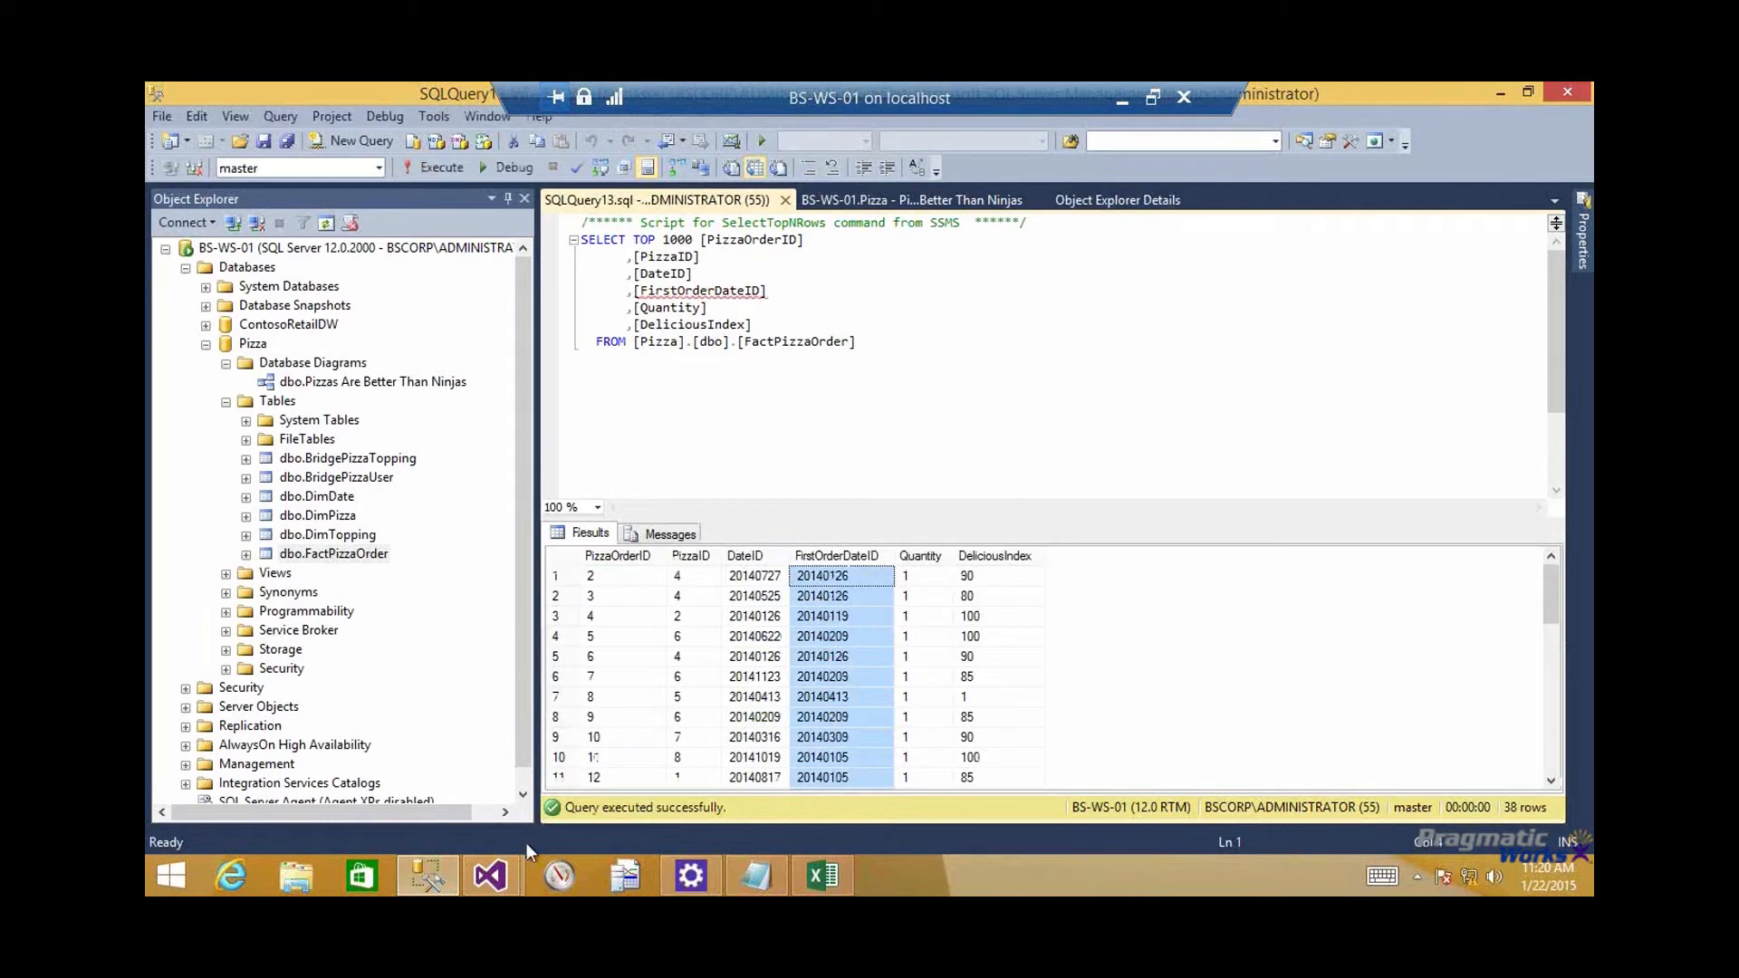
Back in Visual Studio's Webinar model, relate DimDate's DateSK to FactPizzaOrder's FirstOrderDateID and return the model to grid view
{"action": "mouse_move", "coordinate": [508, 866]}
{"action": "left_click", "coordinate": [650, 741]}
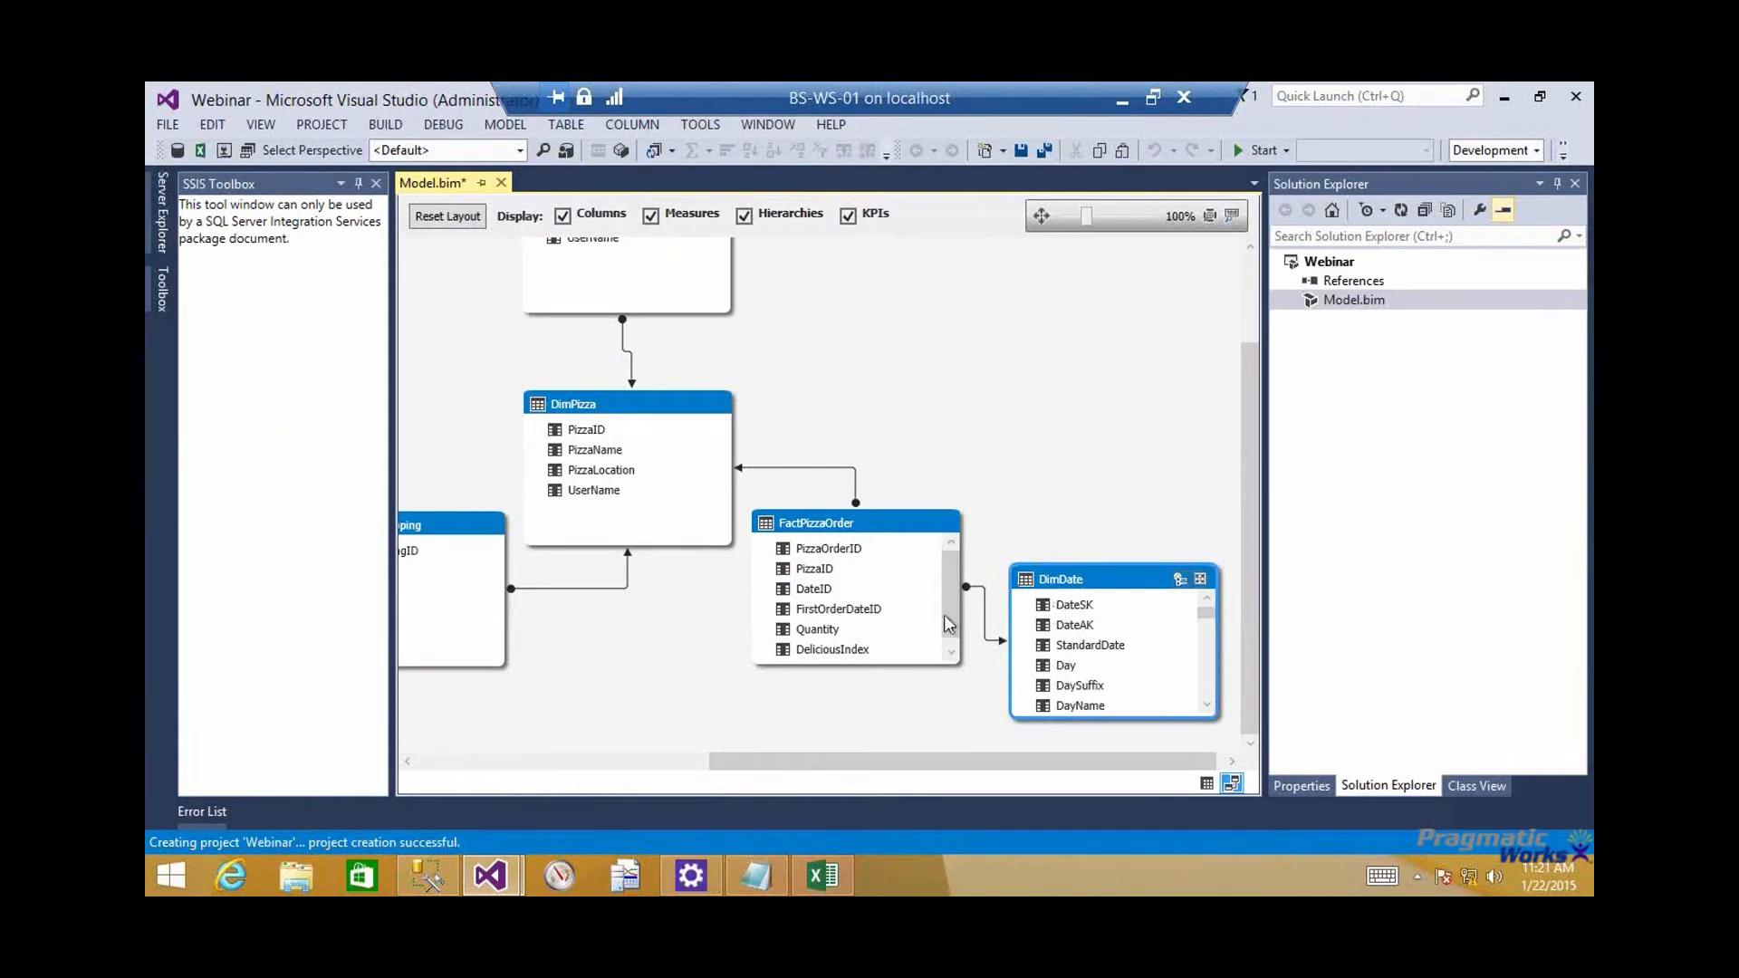
{"action": "left_click_drag", "start_coordinate": [1057, 607], "coordinate": [863, 619]}
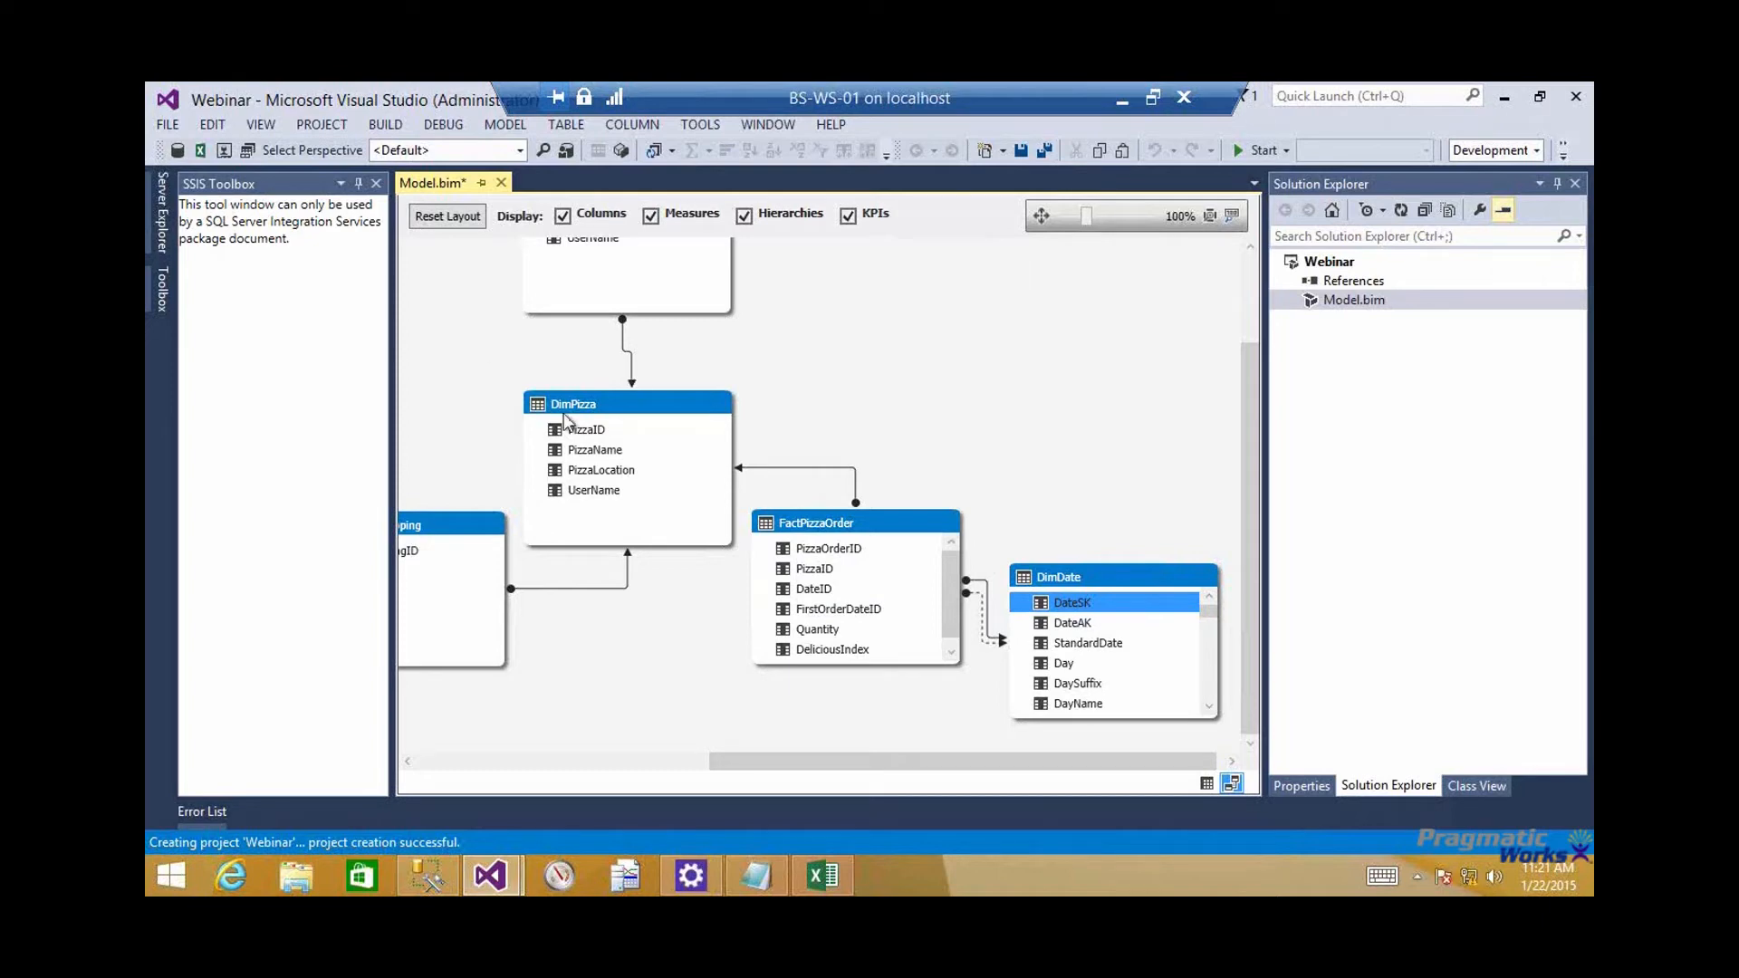
{"action": "left_click", "coordinate": [1206, 784]}
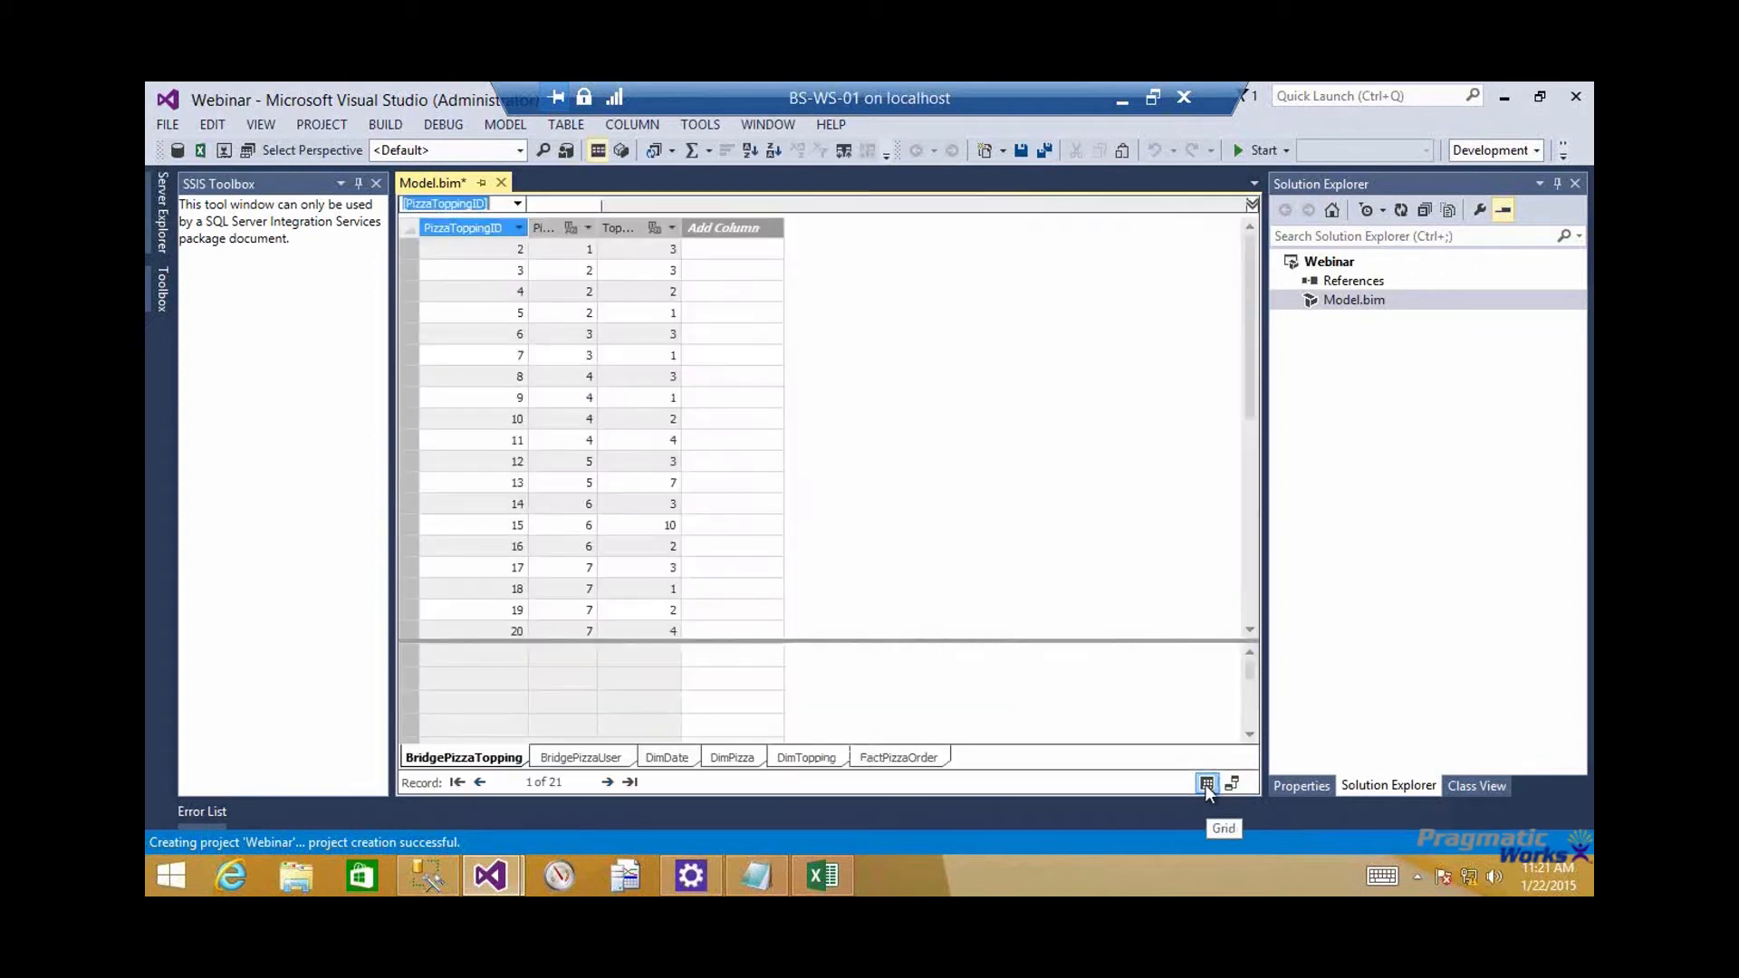
In FactPizzaOrder's measure grid under PizzaOrderID, begin a measure named Count of PizzaOrderID using the COUNT function
{"action": "left_click", "coordinate": [901, 759]}
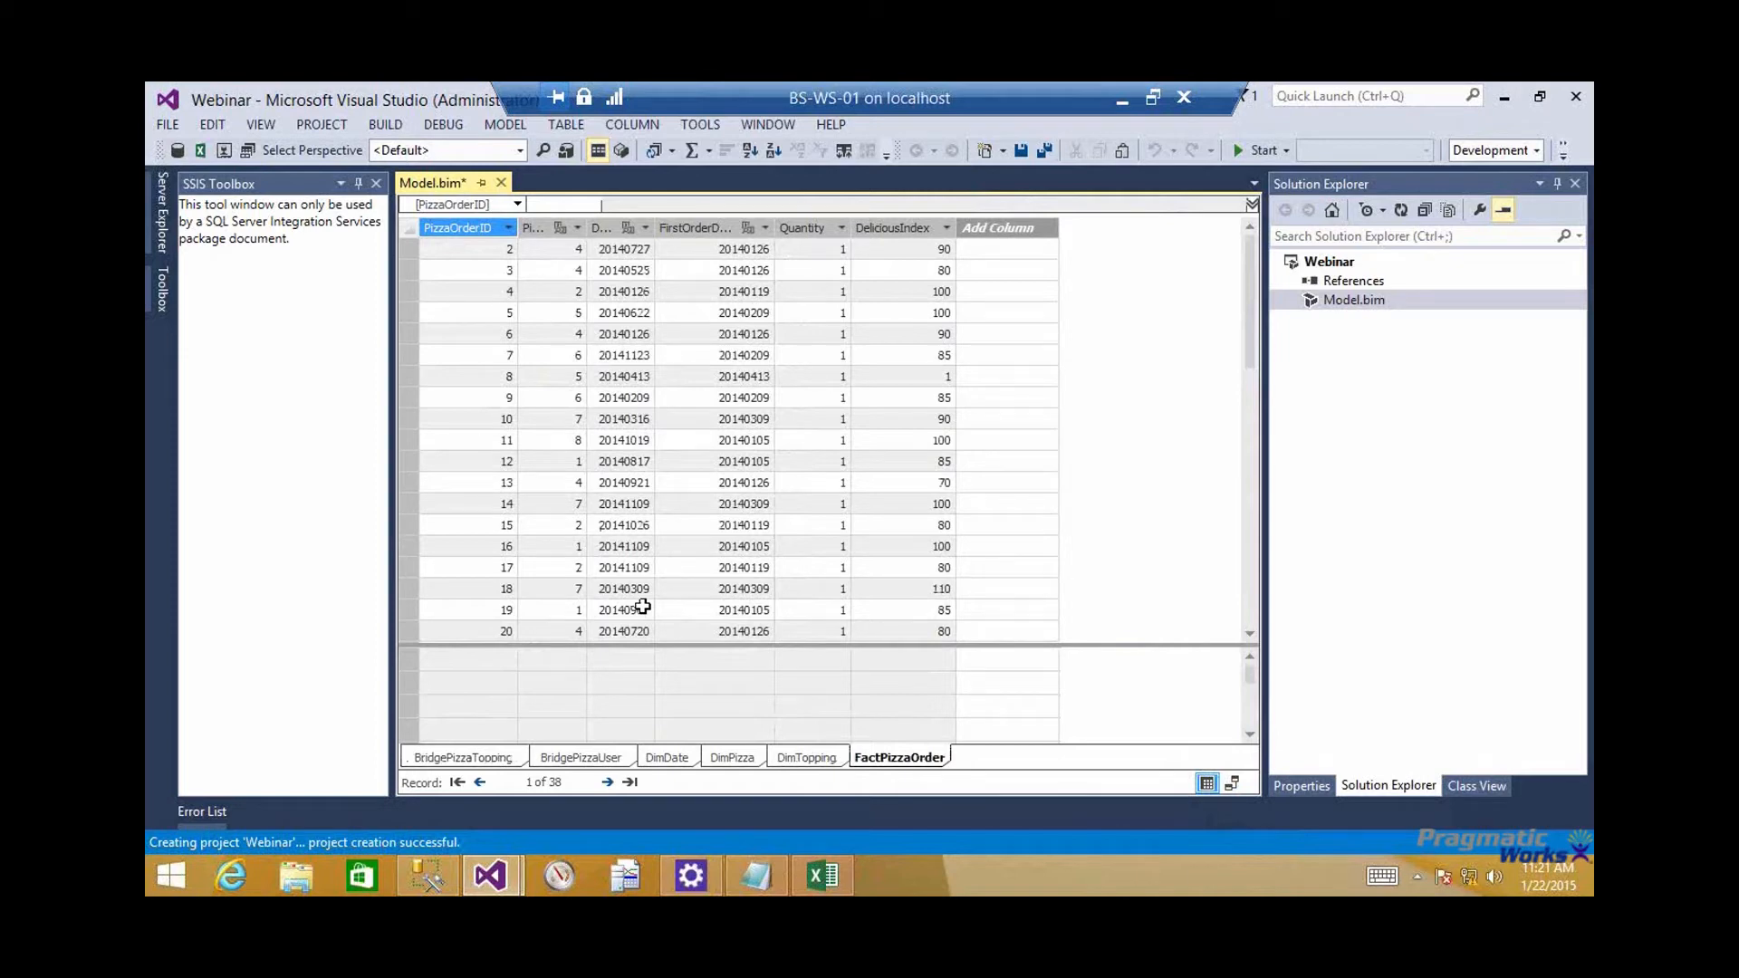
{"action": "left_click", "coordinate": [839, 665]}
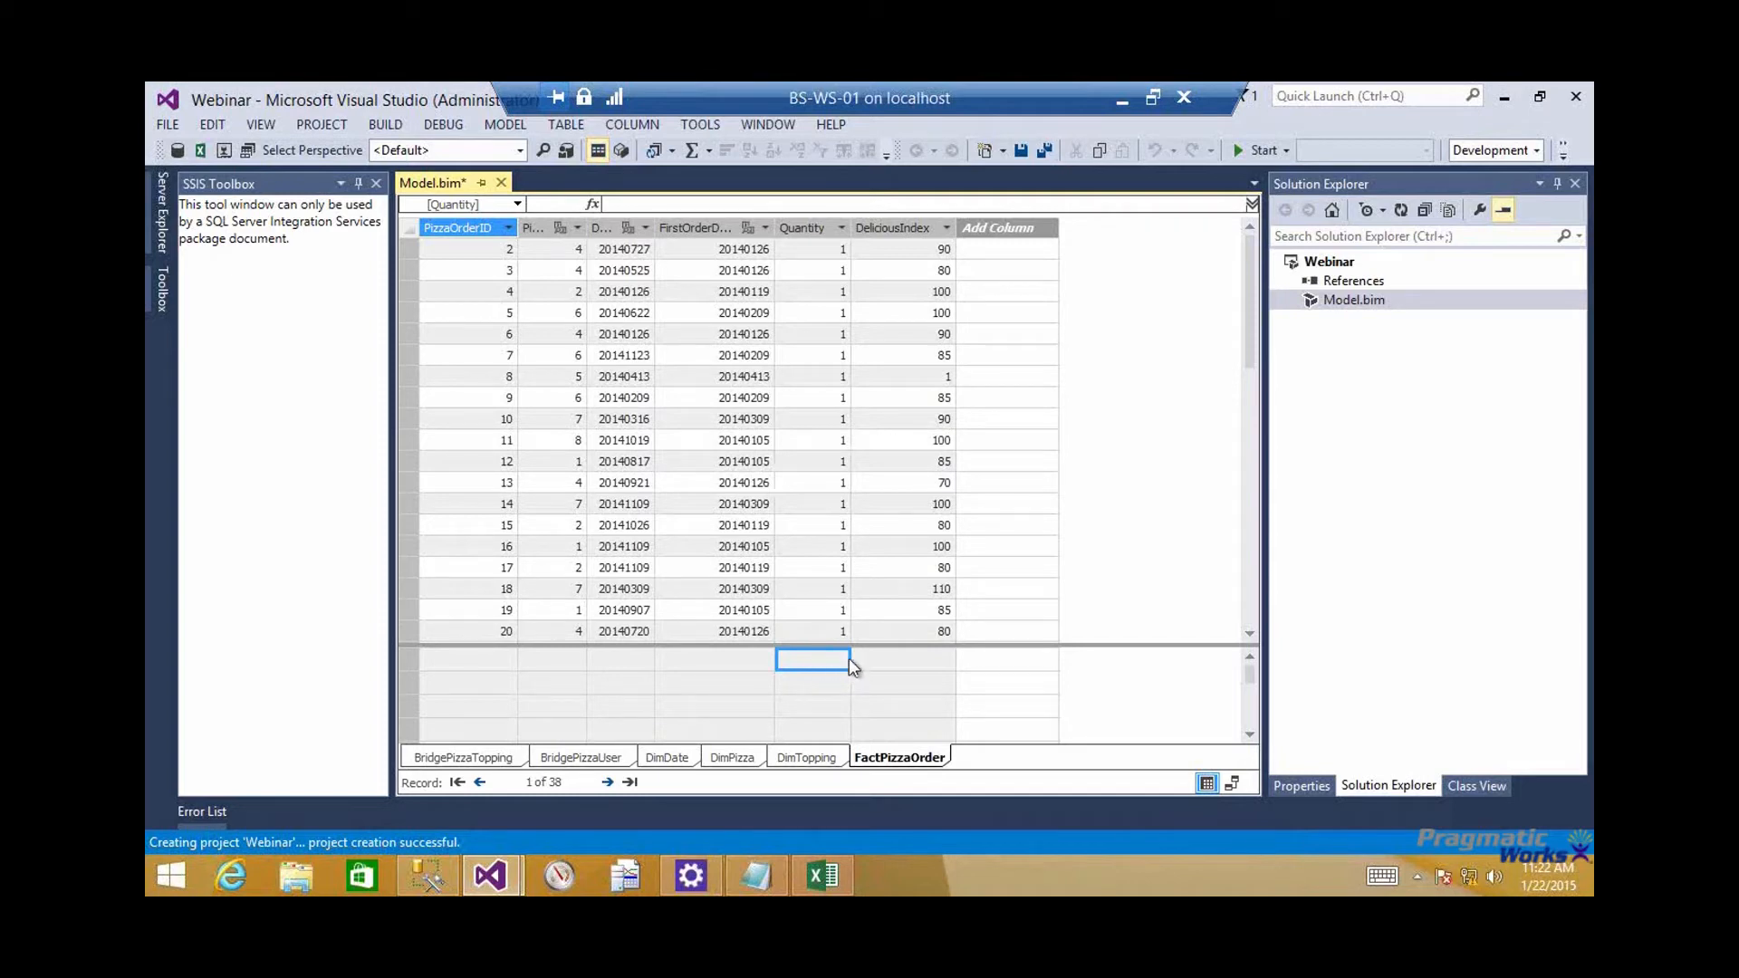
{"action": "left_click", "coordinate": [453, 656]}
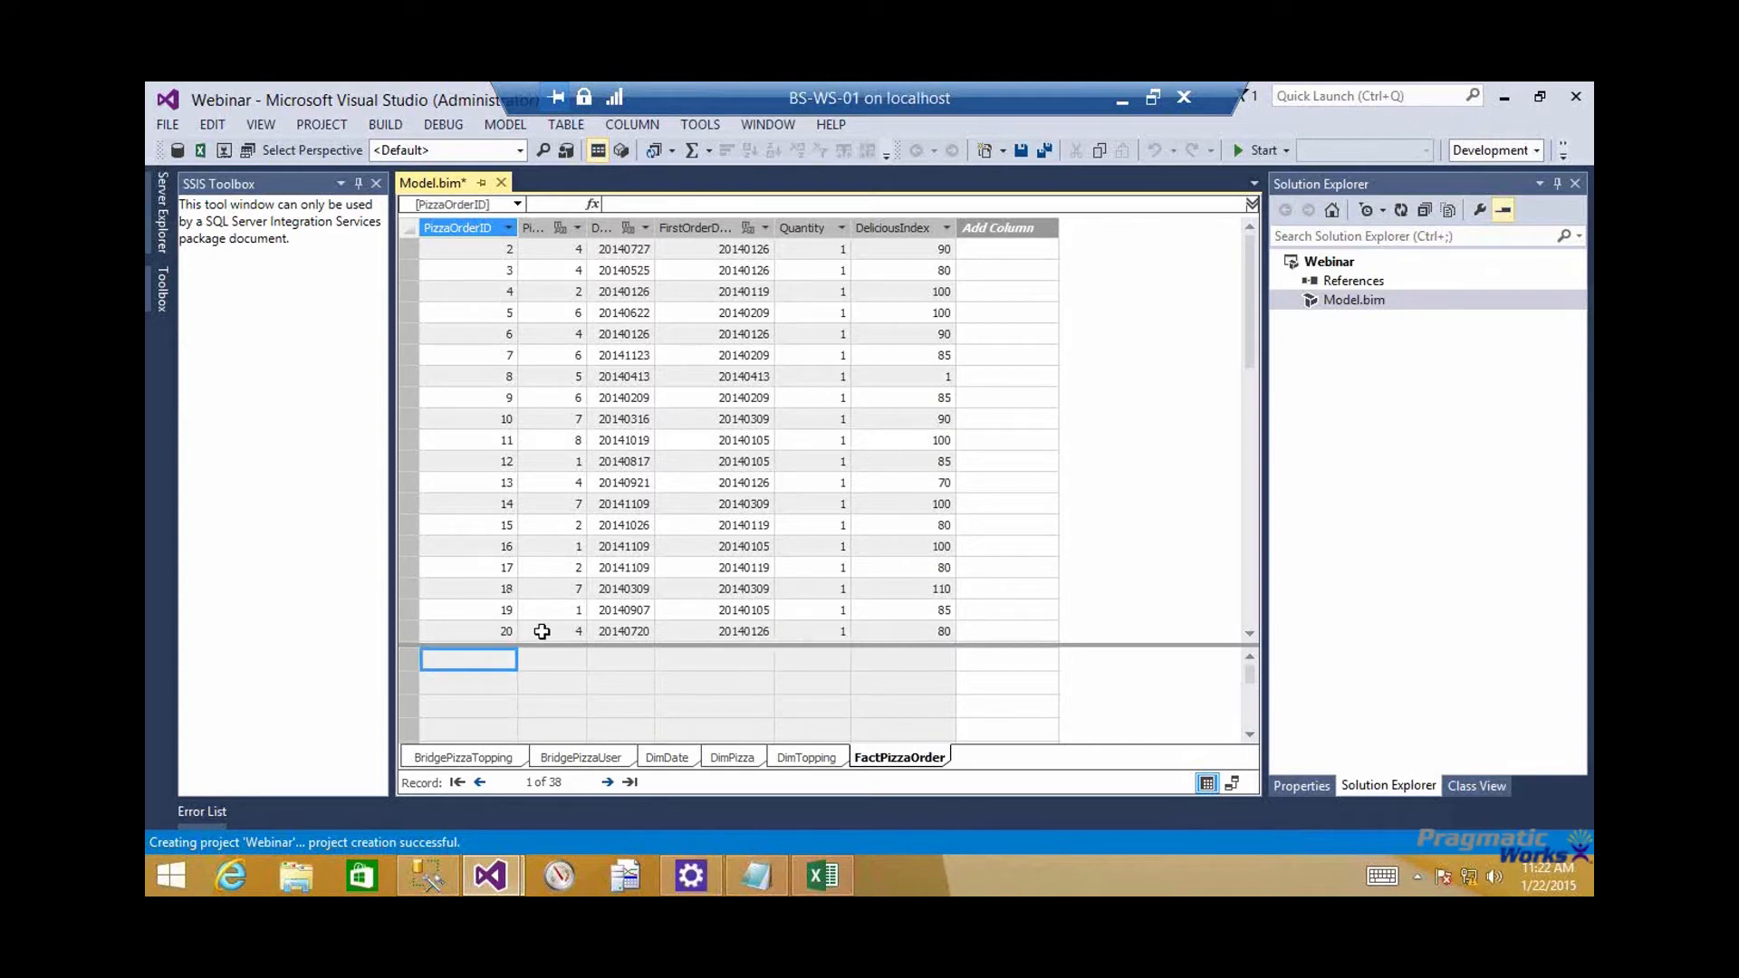
{"action": "type", "text": "Count"}
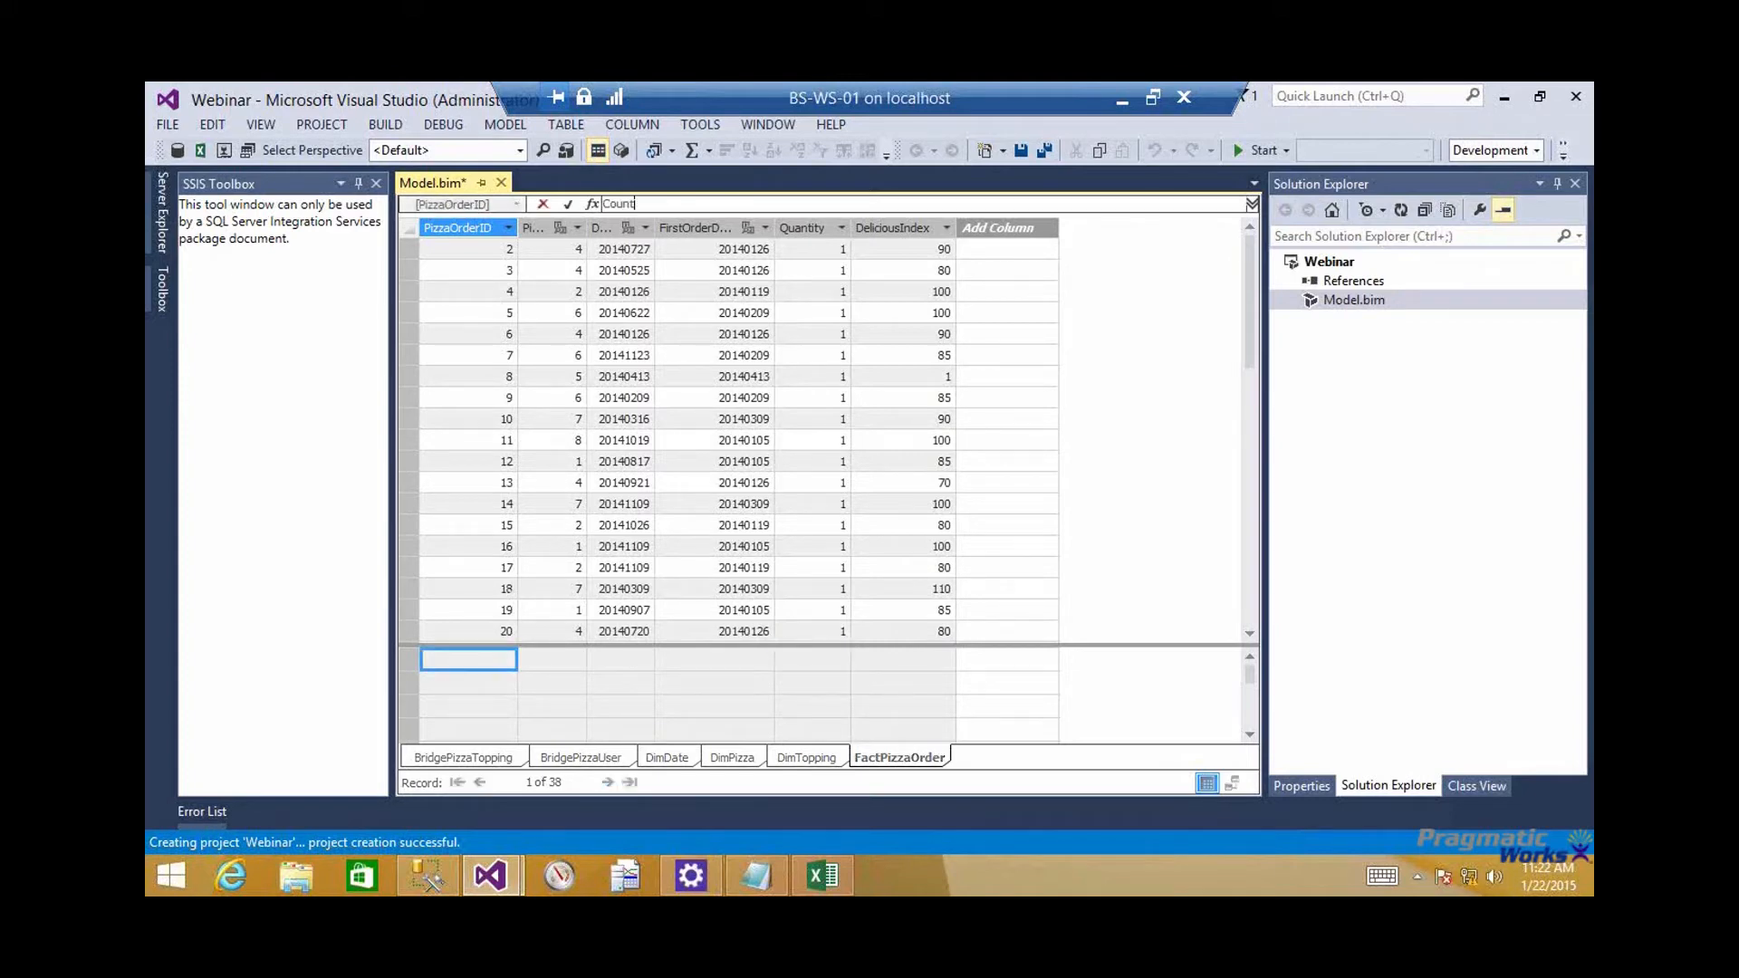
{"action": "type", "text": " of PizzaOrderID:=Count"}
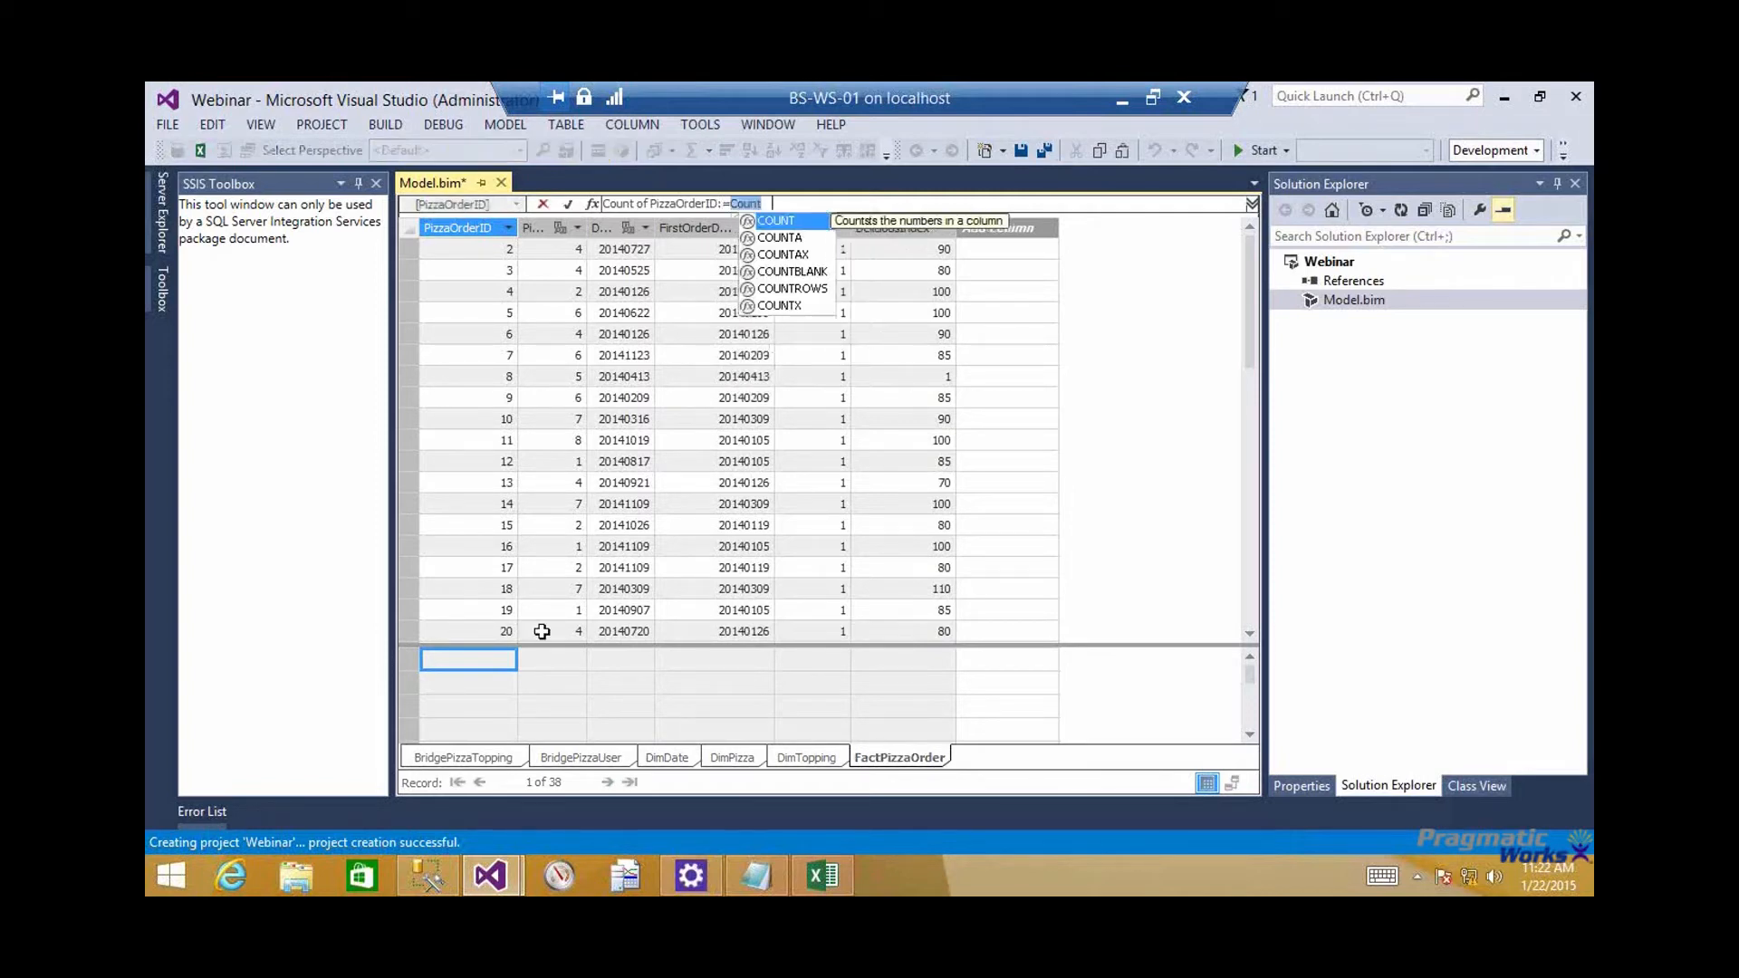
{"action": "type", "text": "("}
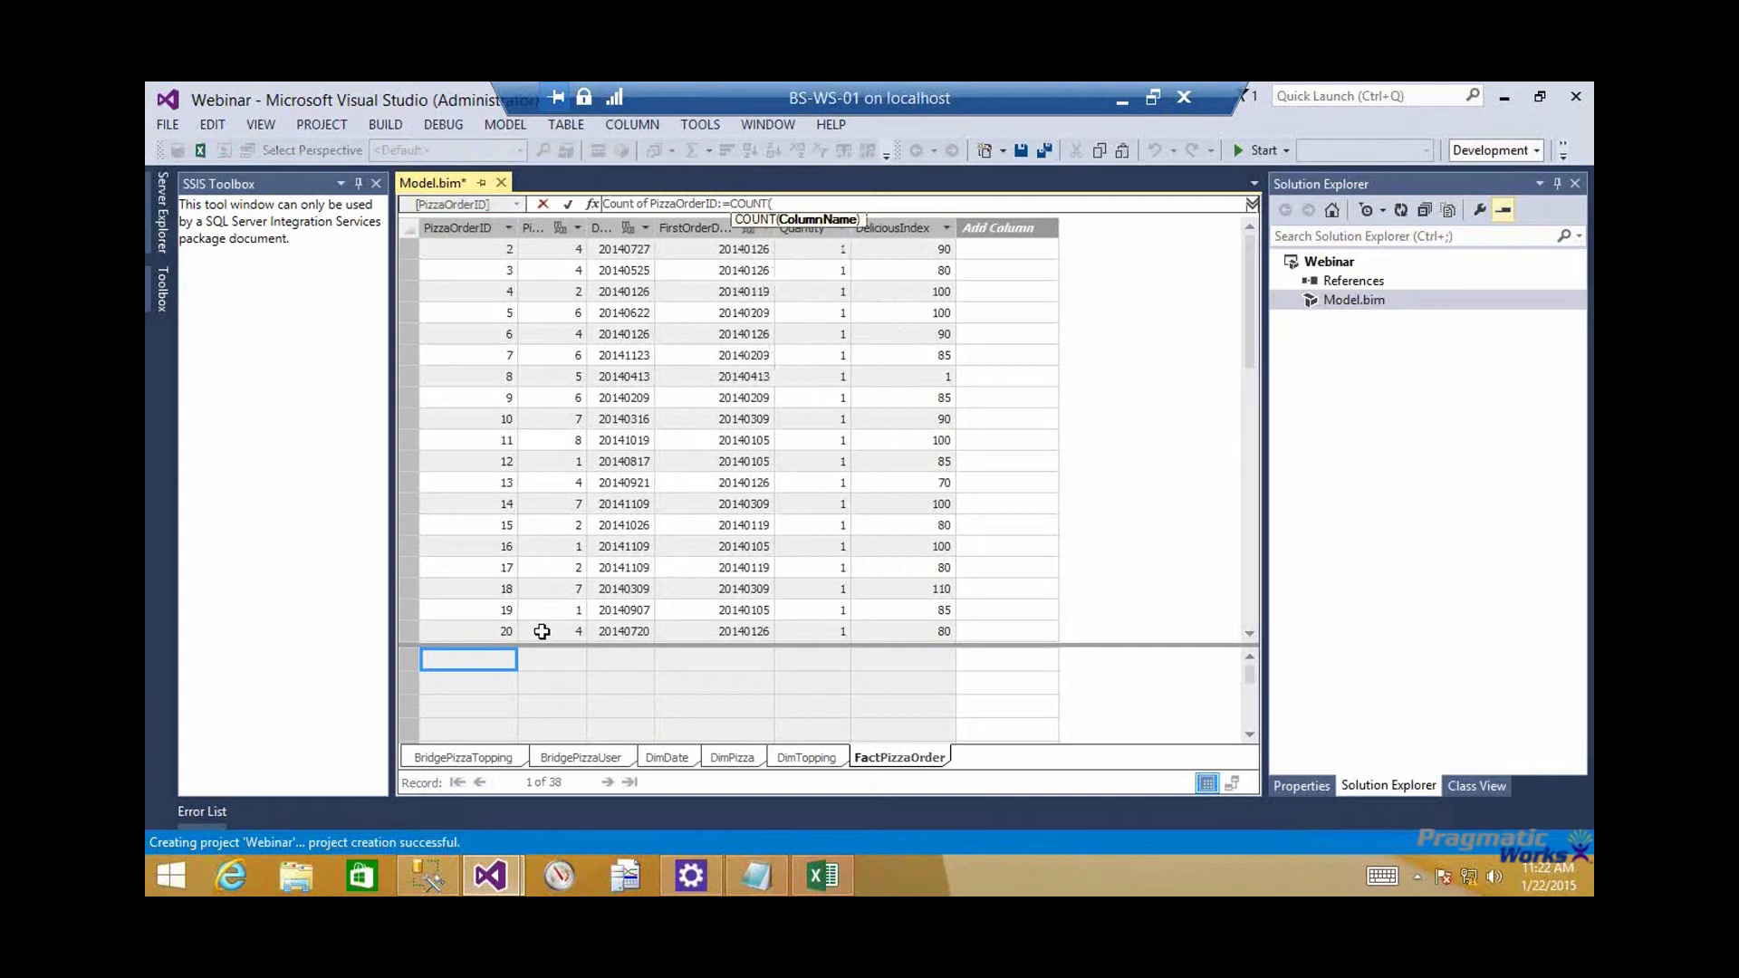
{"action": "type", "text": "Pi"}
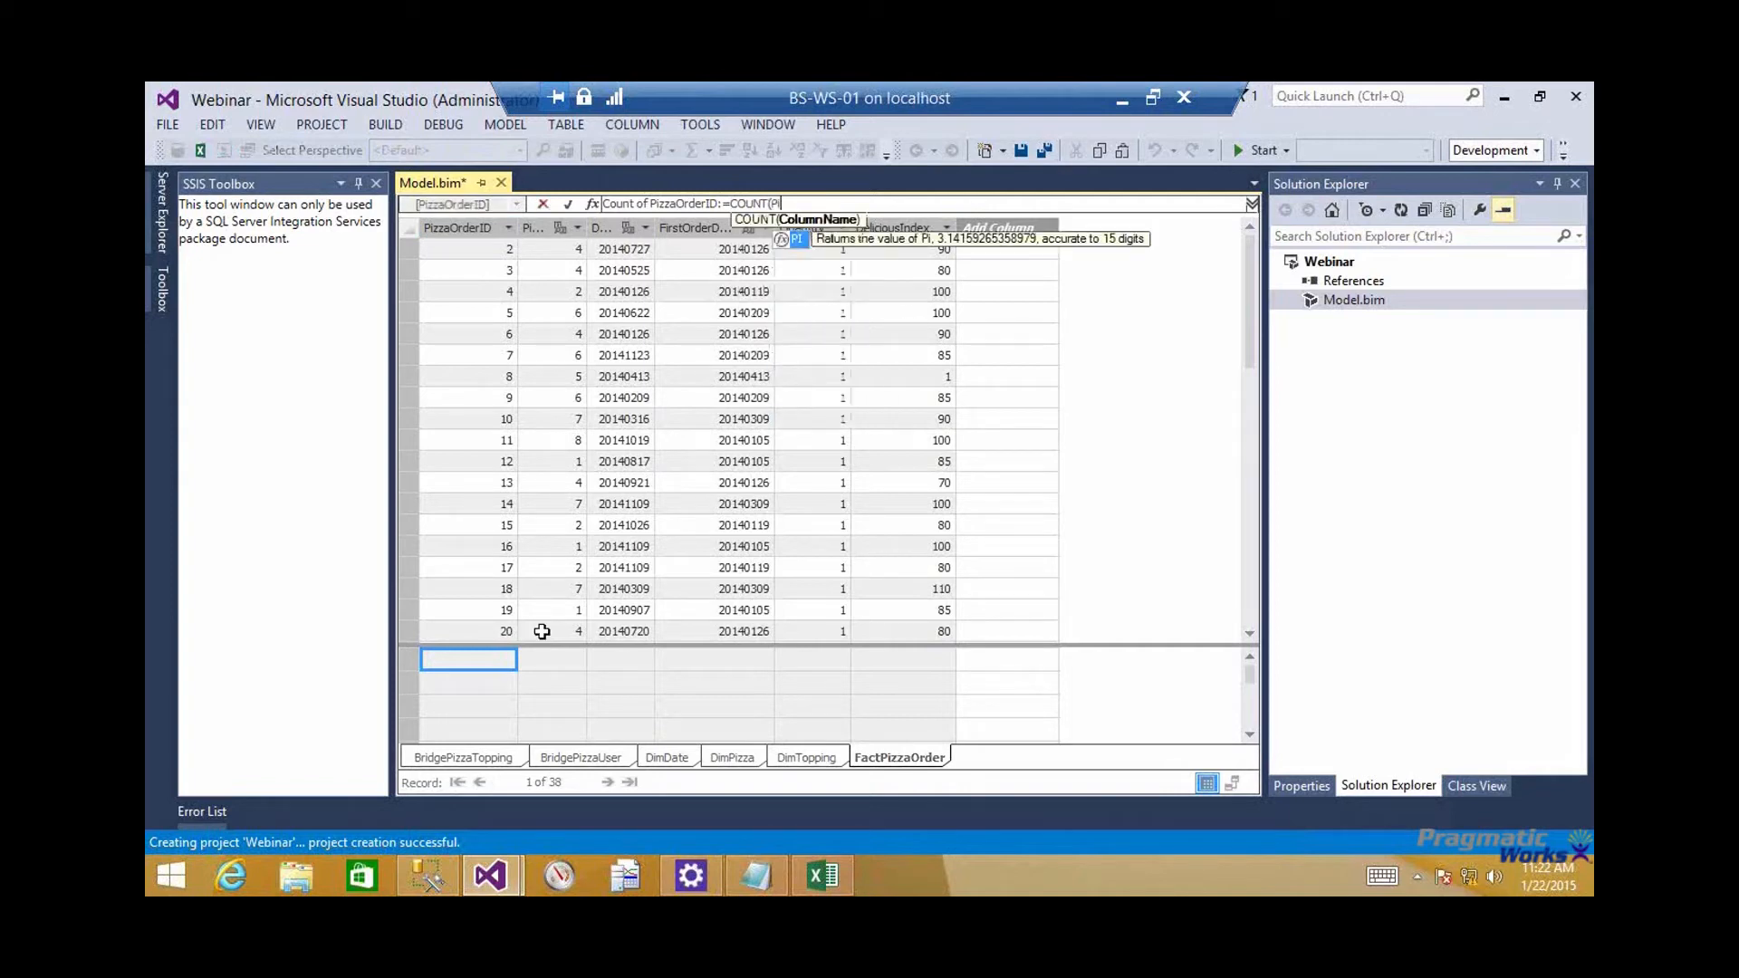
Complete the COUNT measure with the column FactPizzaOrder[PizzaOrderID], and widen the PizzaOrderID and PizzaID columns
{"action": "key", "text": "BackSpace"}
{"action": "key", "text": "BackSpace"}
{"action": "type", "text": "'pi="}
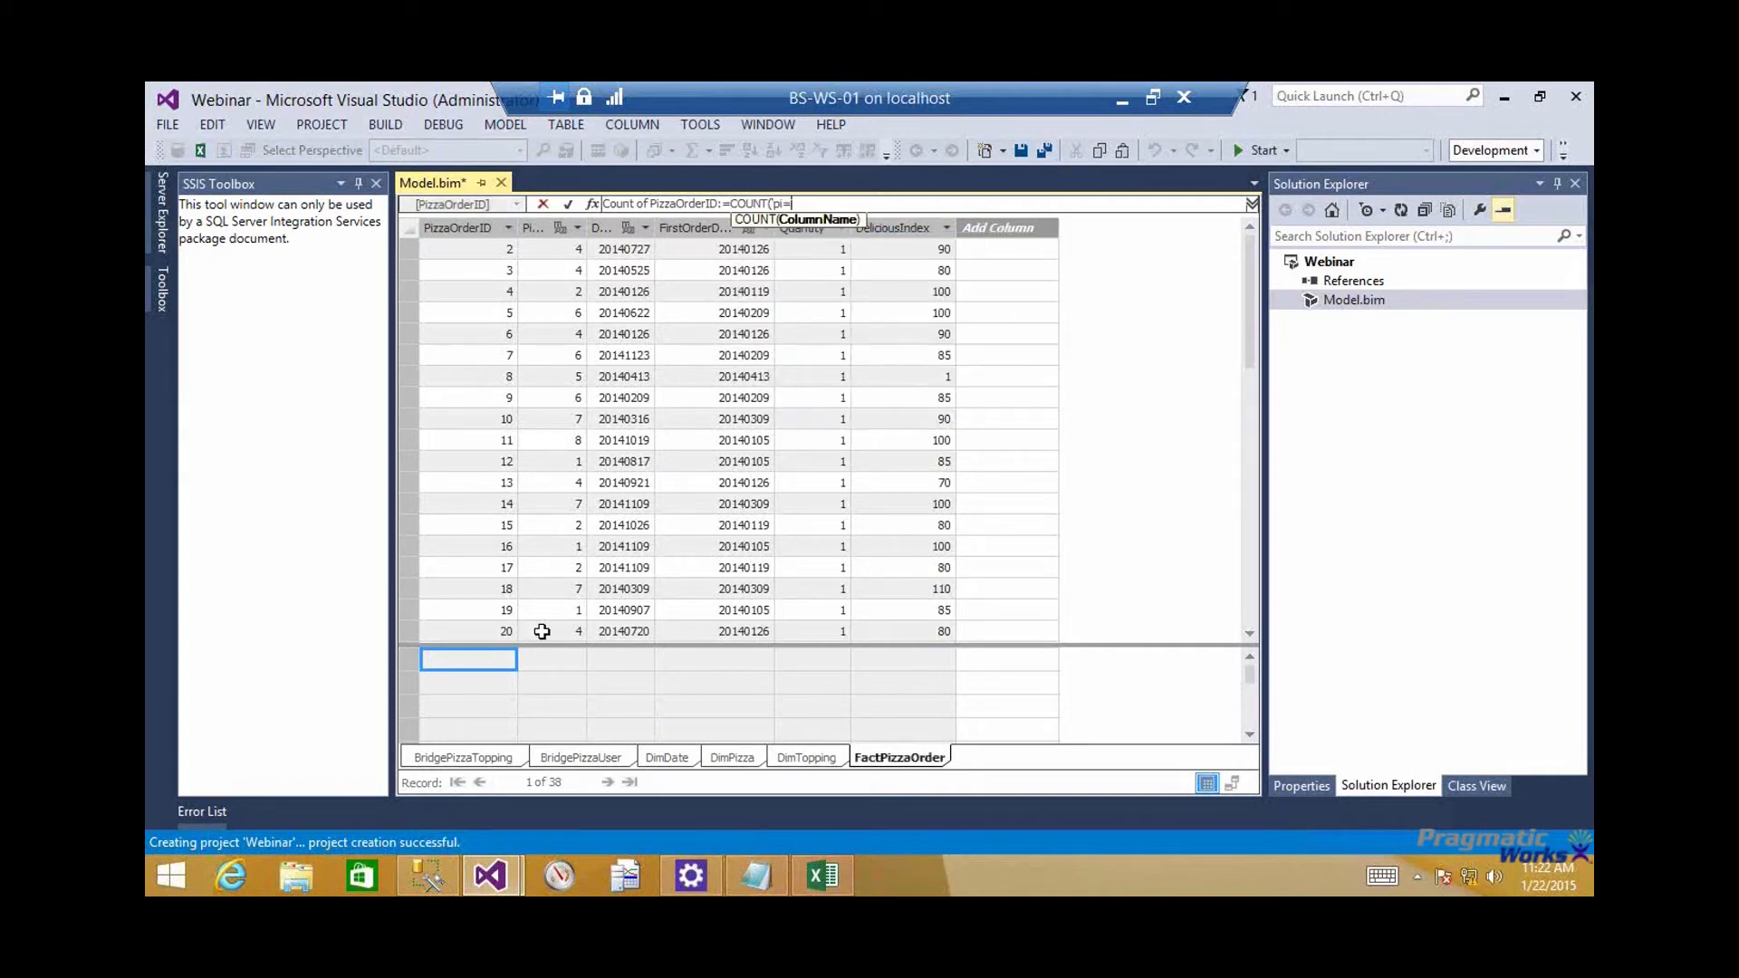
{"action": "key", "text": "BackSpace"}
{"action": "key", "text": "BackSpace"}
{"action": "type", "text": "izza"}
{"action": "key", "text": "BackSpace"}
{"action": "key", "text": "BackSpace"}
{"action": "key", "text": "BackSpace"}
{"action": "key", "text": "BackSpace"}
{"action": "key", "text": "BackSpace"}
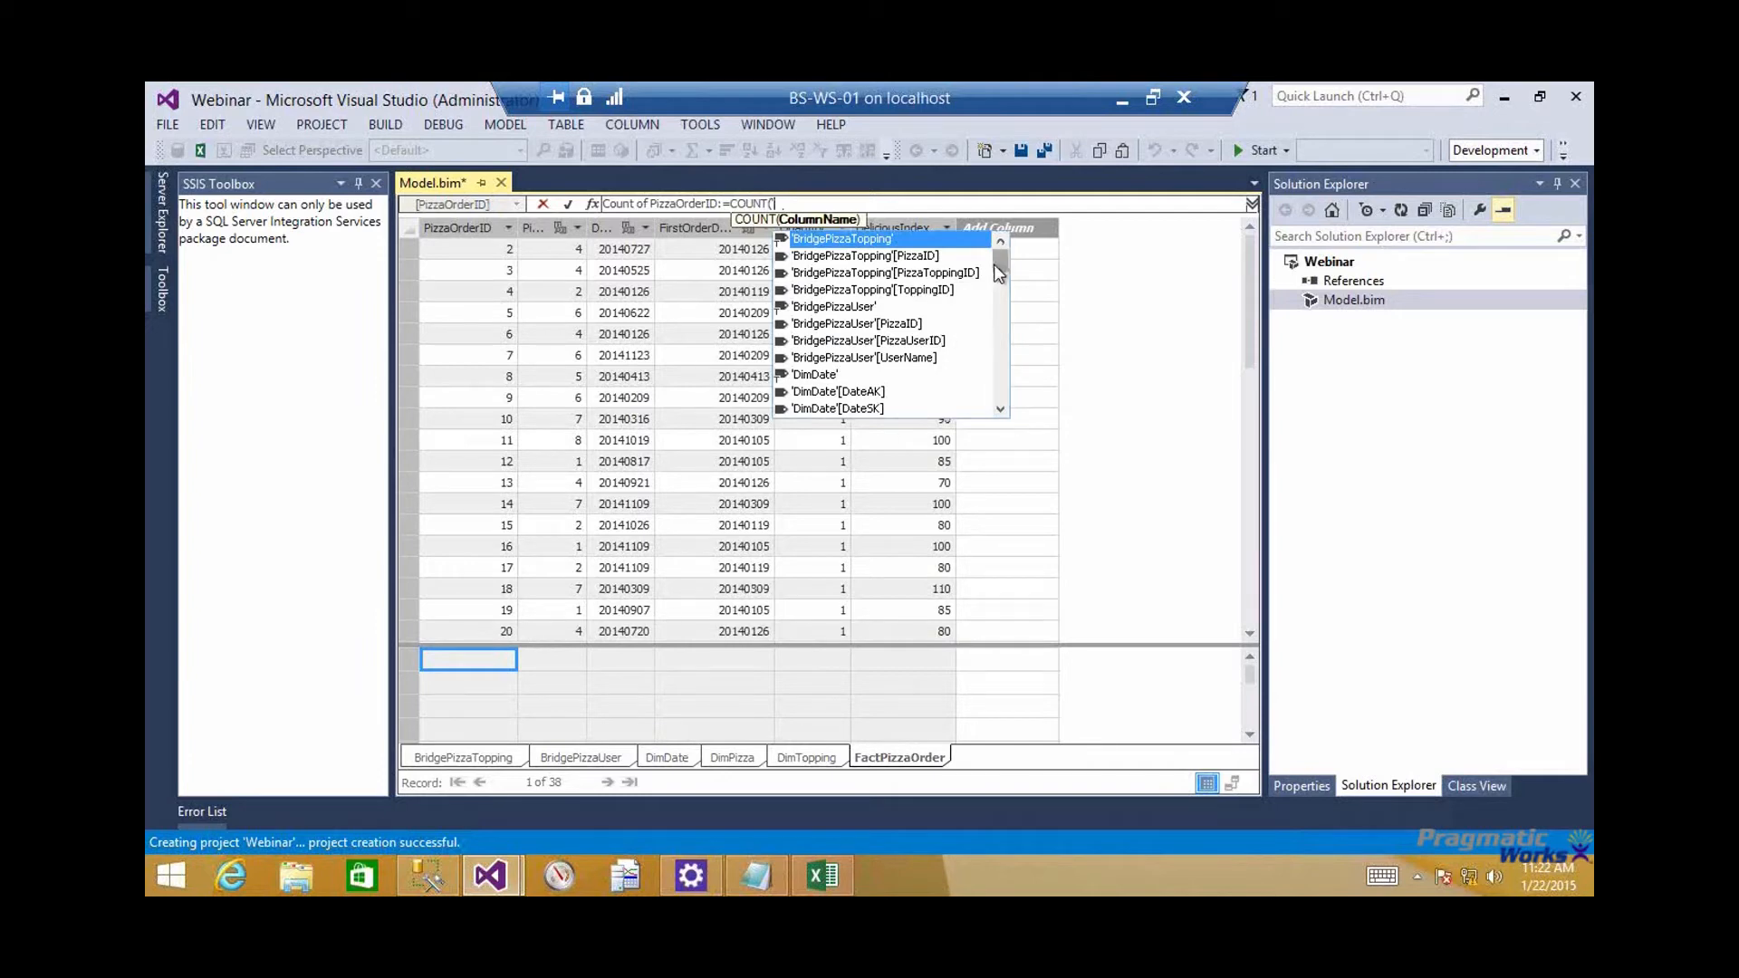
{"action": "left_click_drag", "start_coordinate": [1000, 262], "coordinate": [1013, 404]}
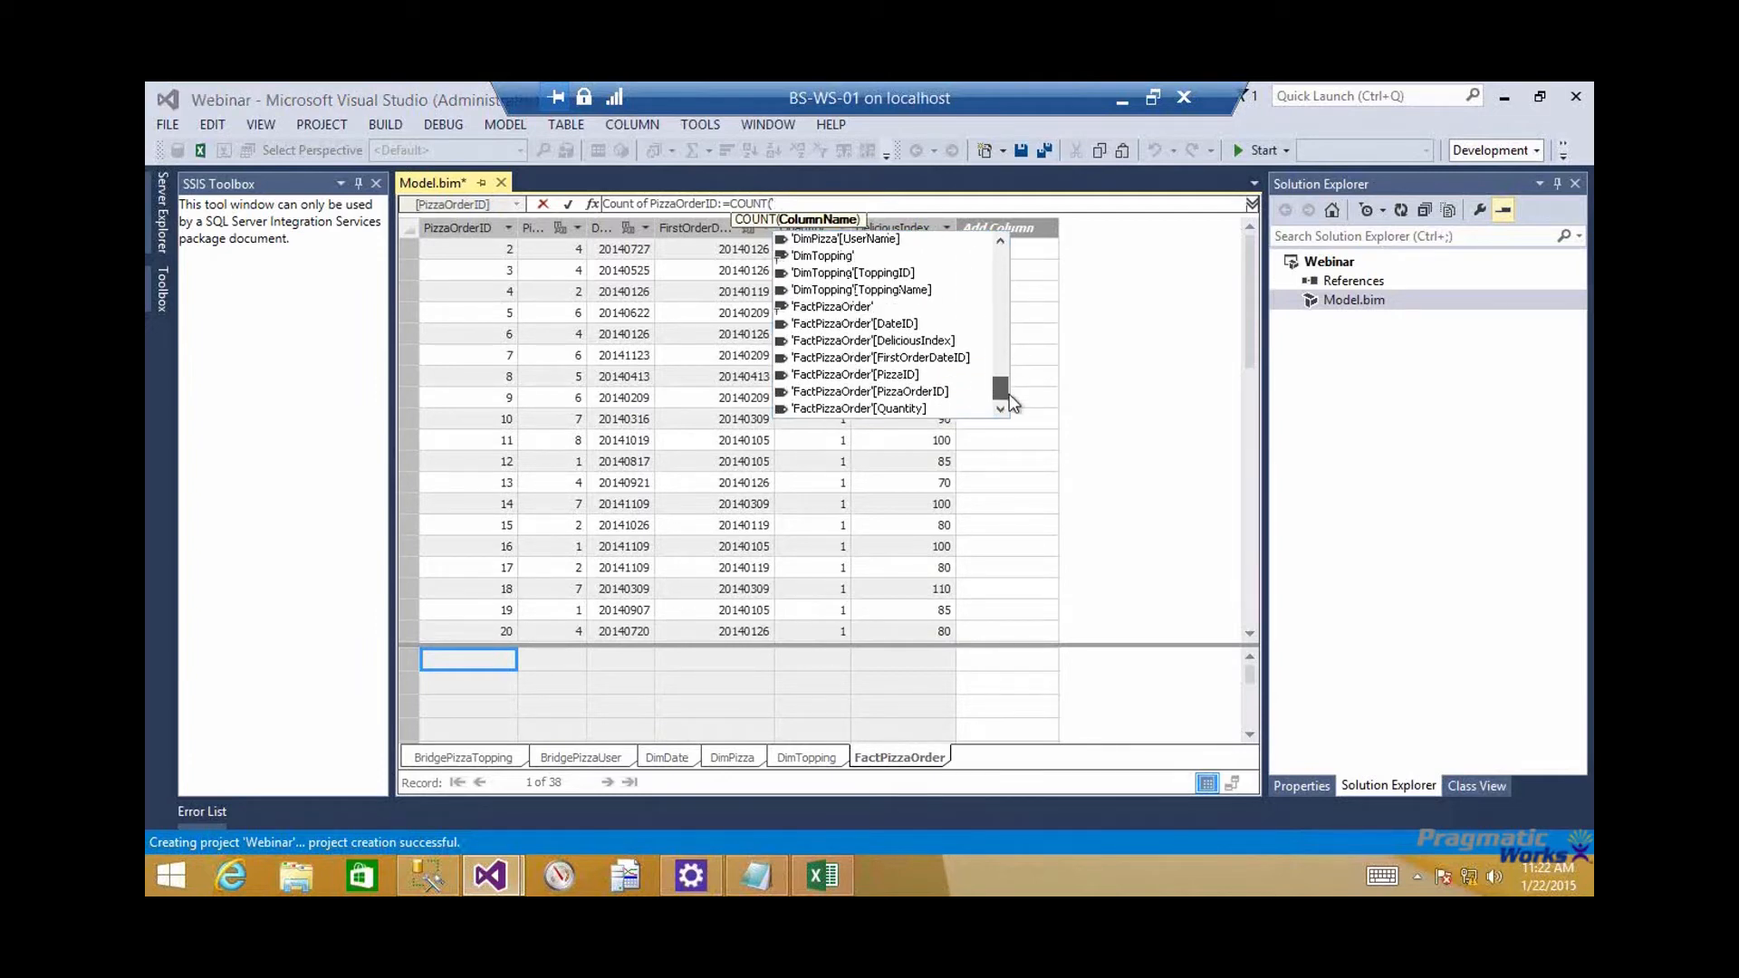
{"action": "double_click", "coordinate": [936, 392]}
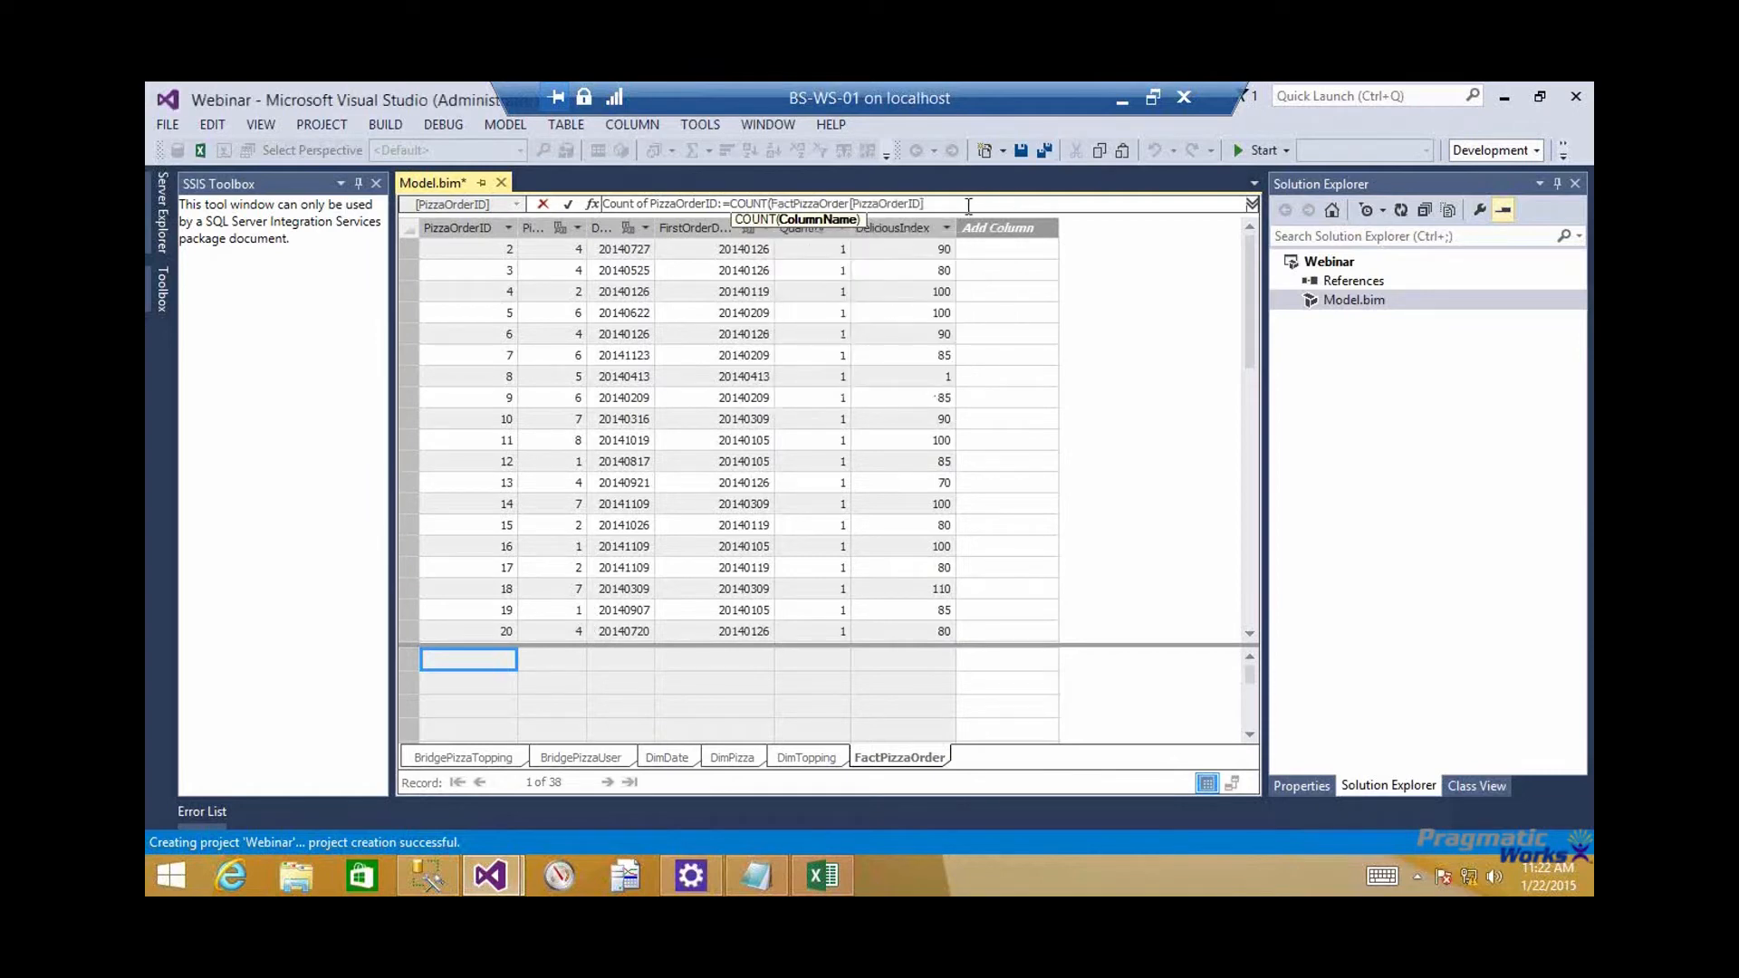
{"action": "type", "text": ")"}
{"action": "key", "text": "Return"}
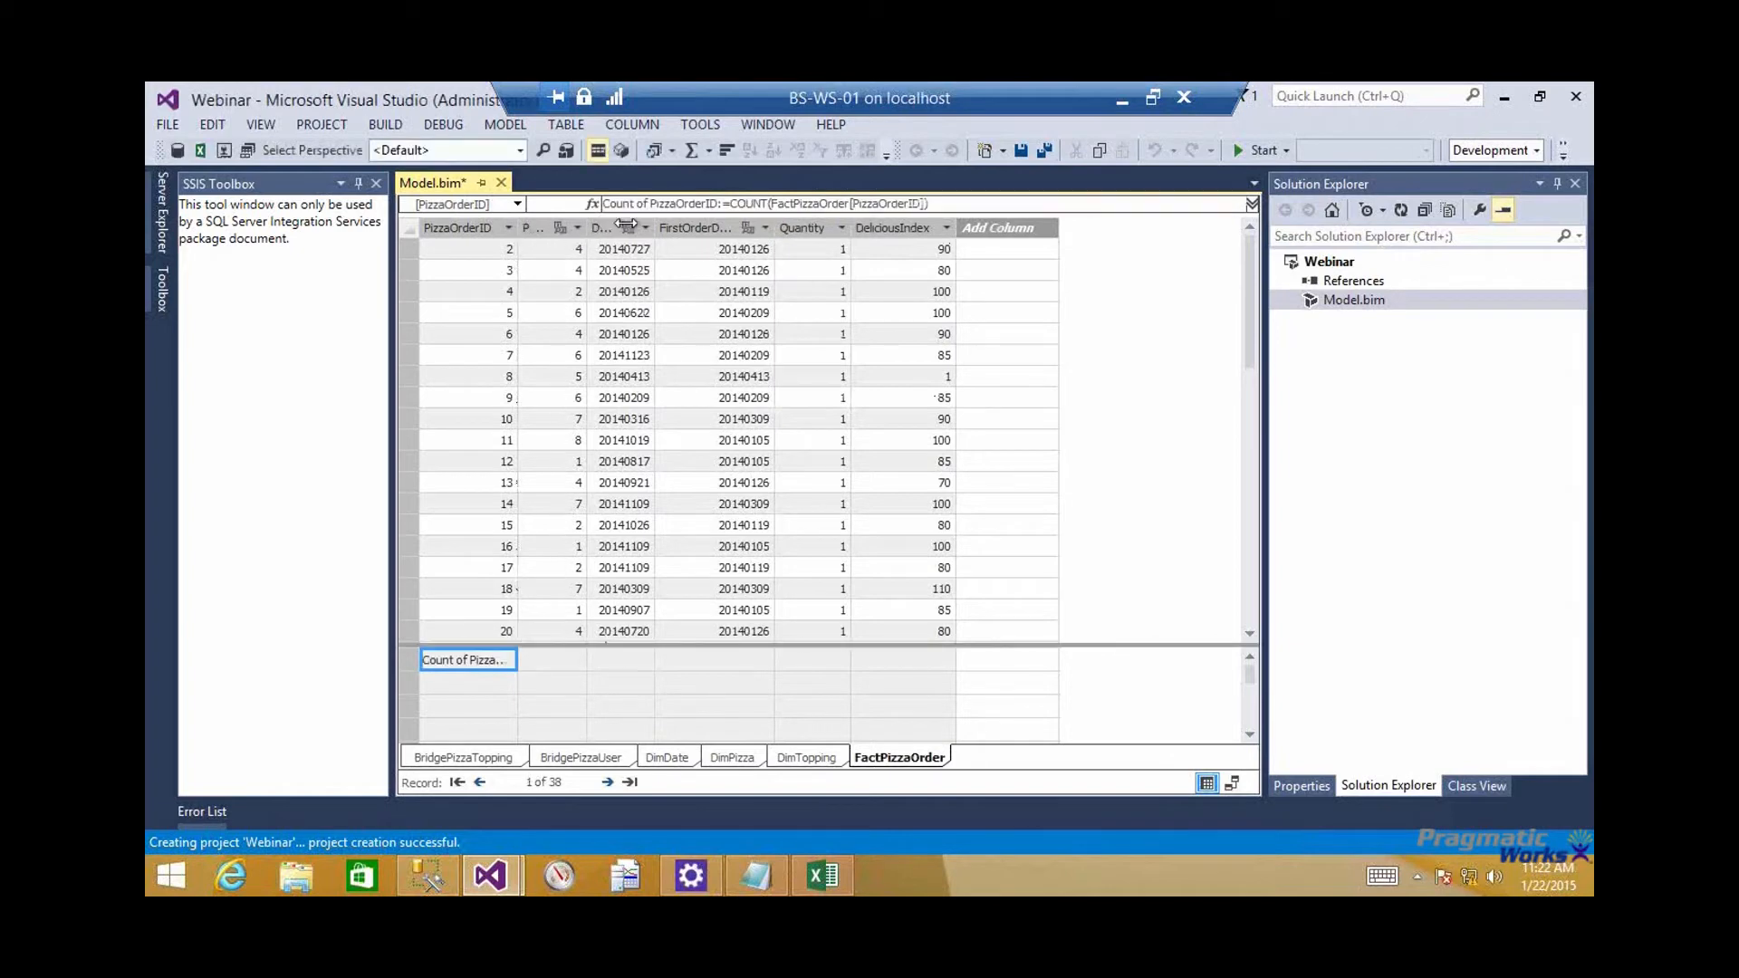
{"action": "double_click", "coordinate": [518, 224]}
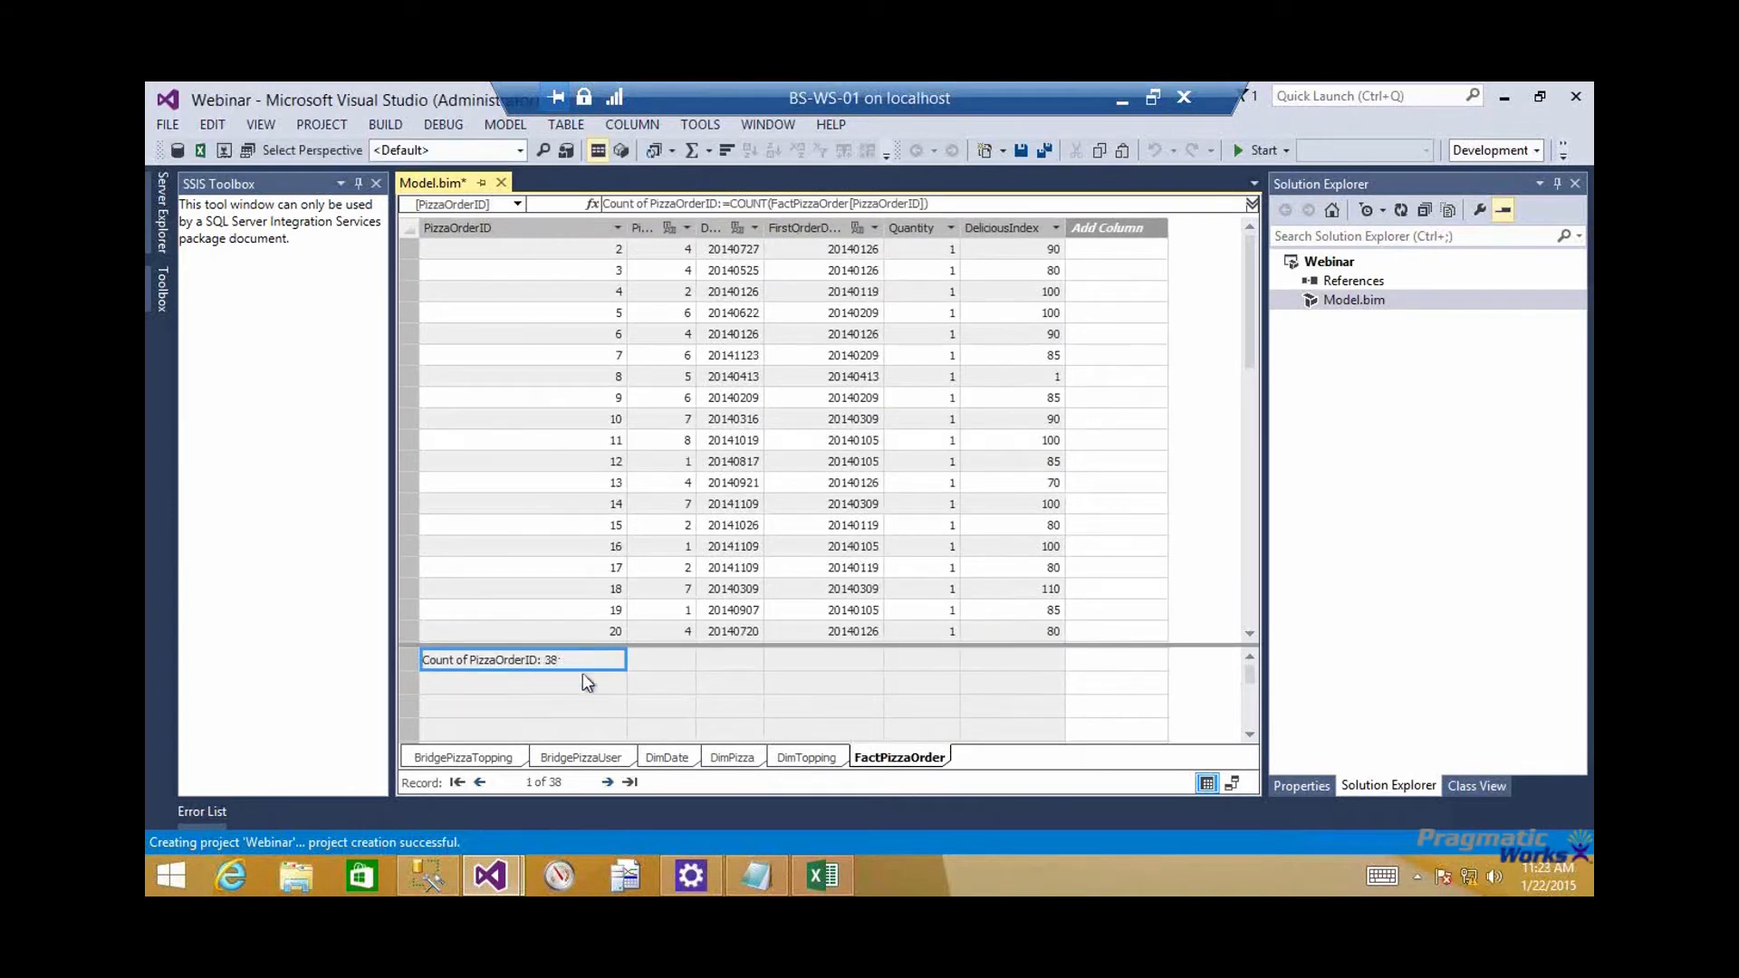
{"action": "left_click_drag", "start_coordinate": [759, 229], "coordinate": [790, 226]}
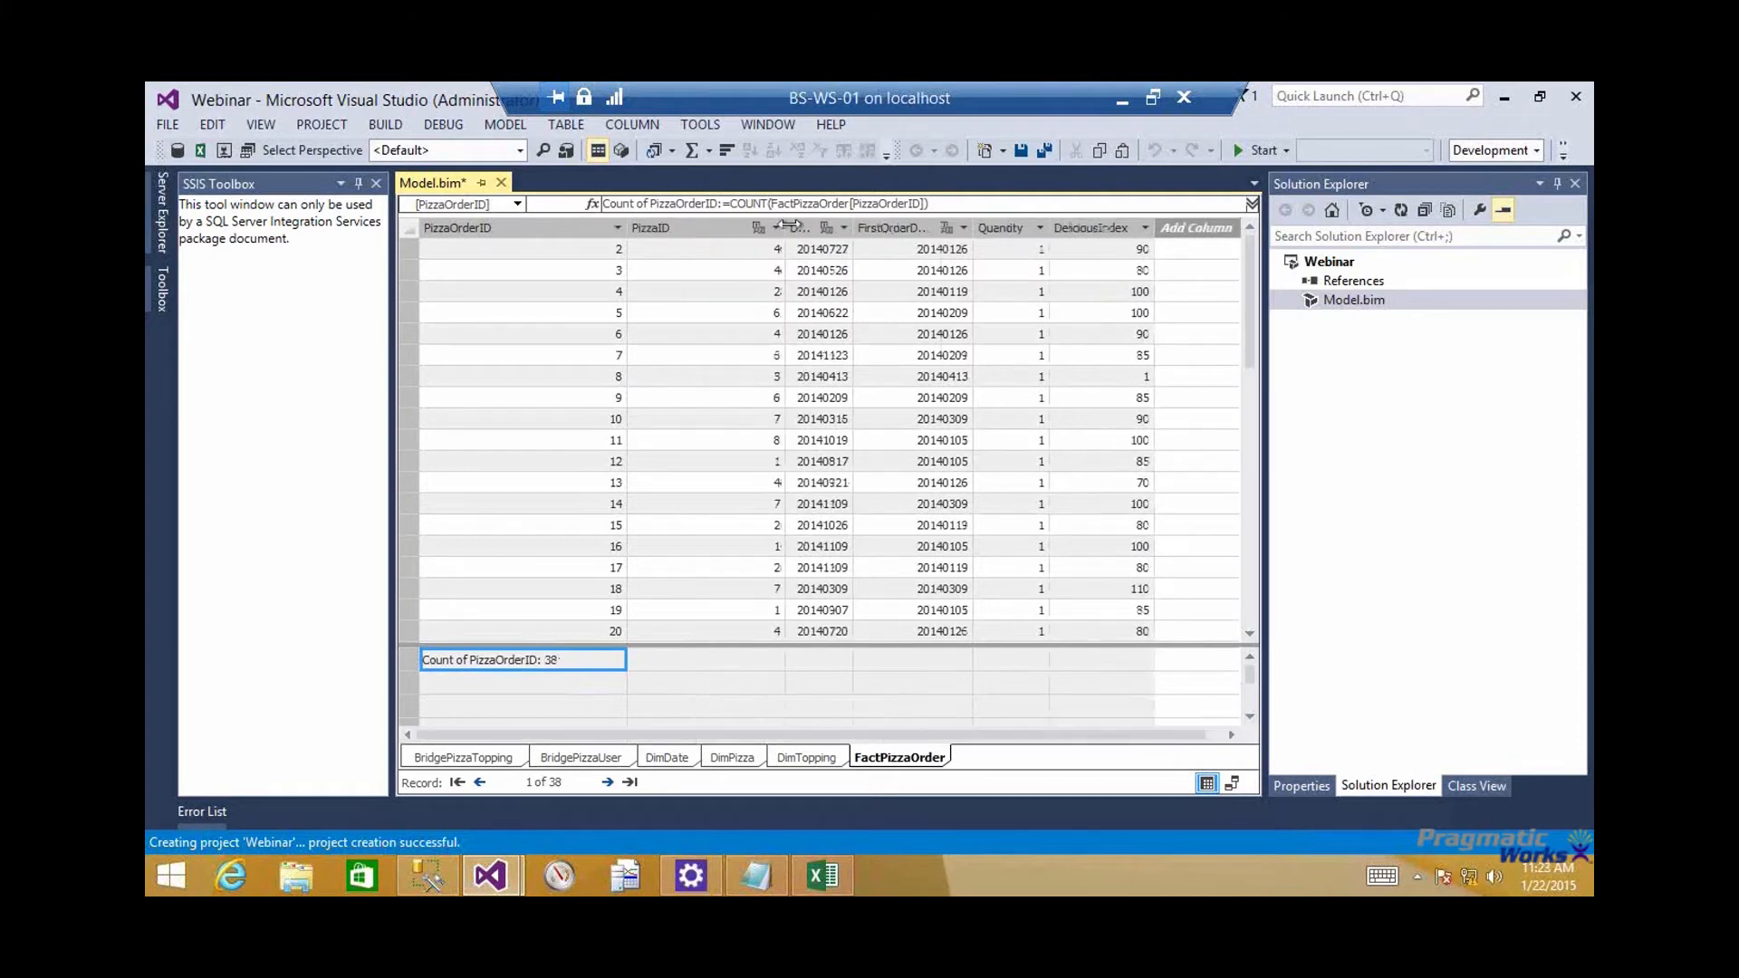
Add Sum measures beneath the Quantity and DeliciousIndex columns of FactPizzaOrder and check their formulas
{"action": "left_click", "coordinate": [1037, 668]}
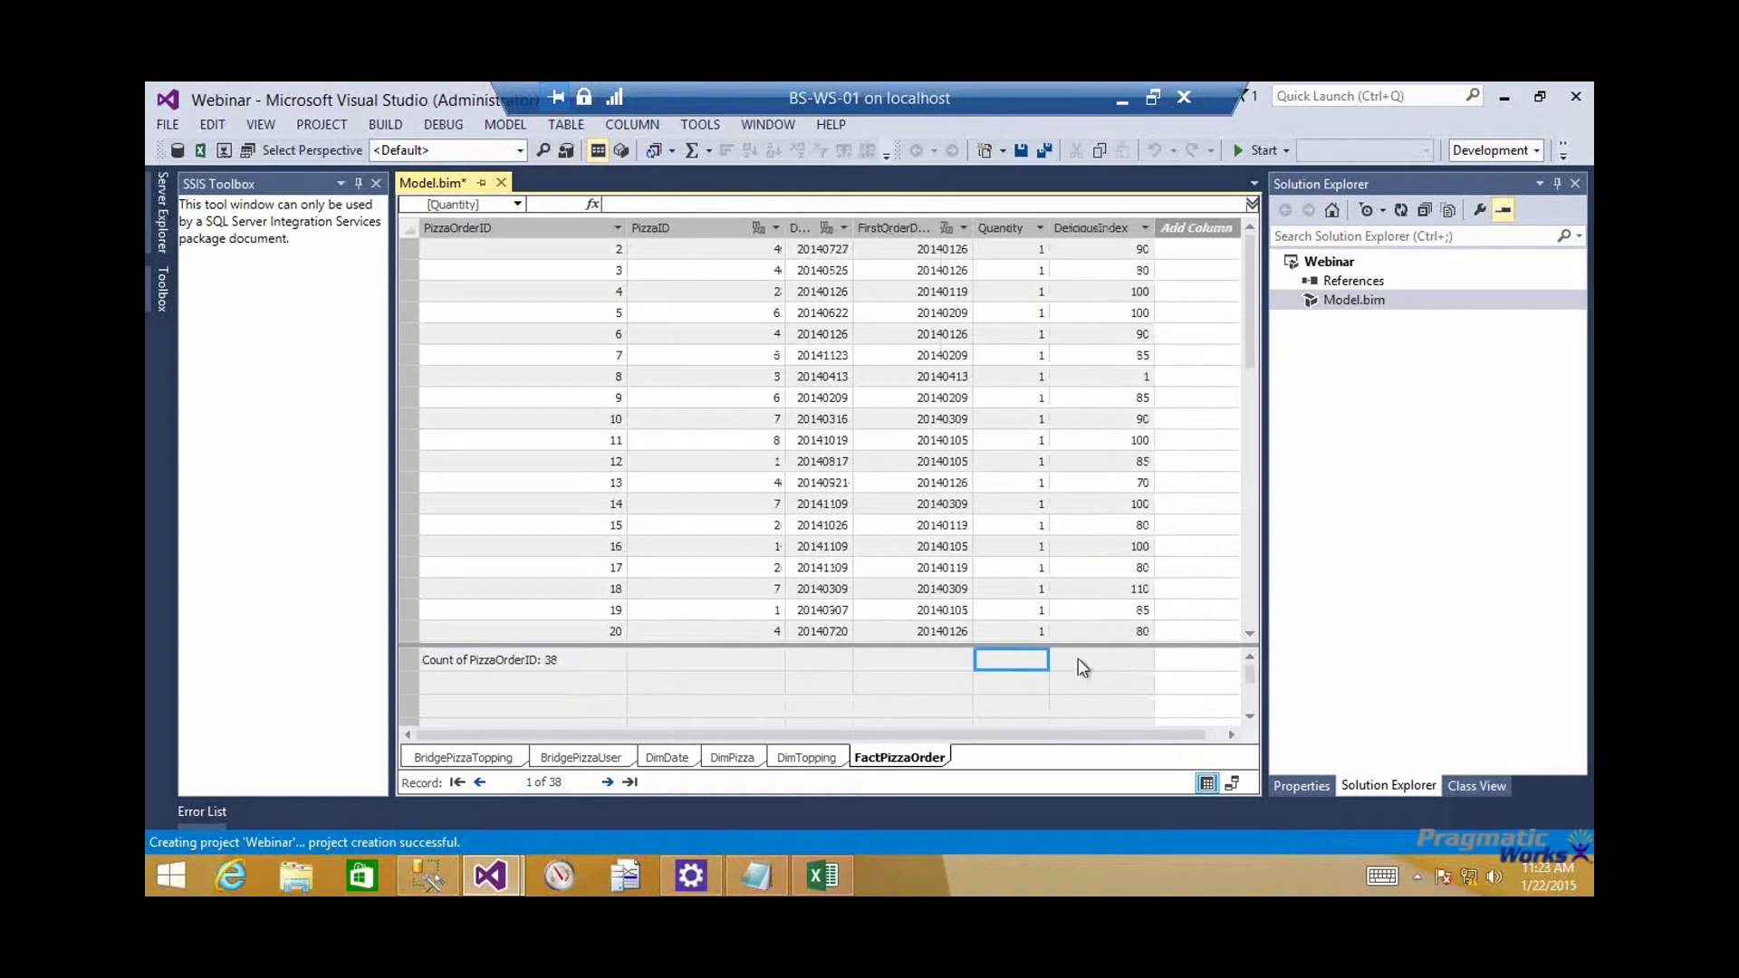
{"action": "left_click", "coordinate": [1078, 659], "text": "shift"}
{"action": "left_click", "coordinate": [692, 152]}
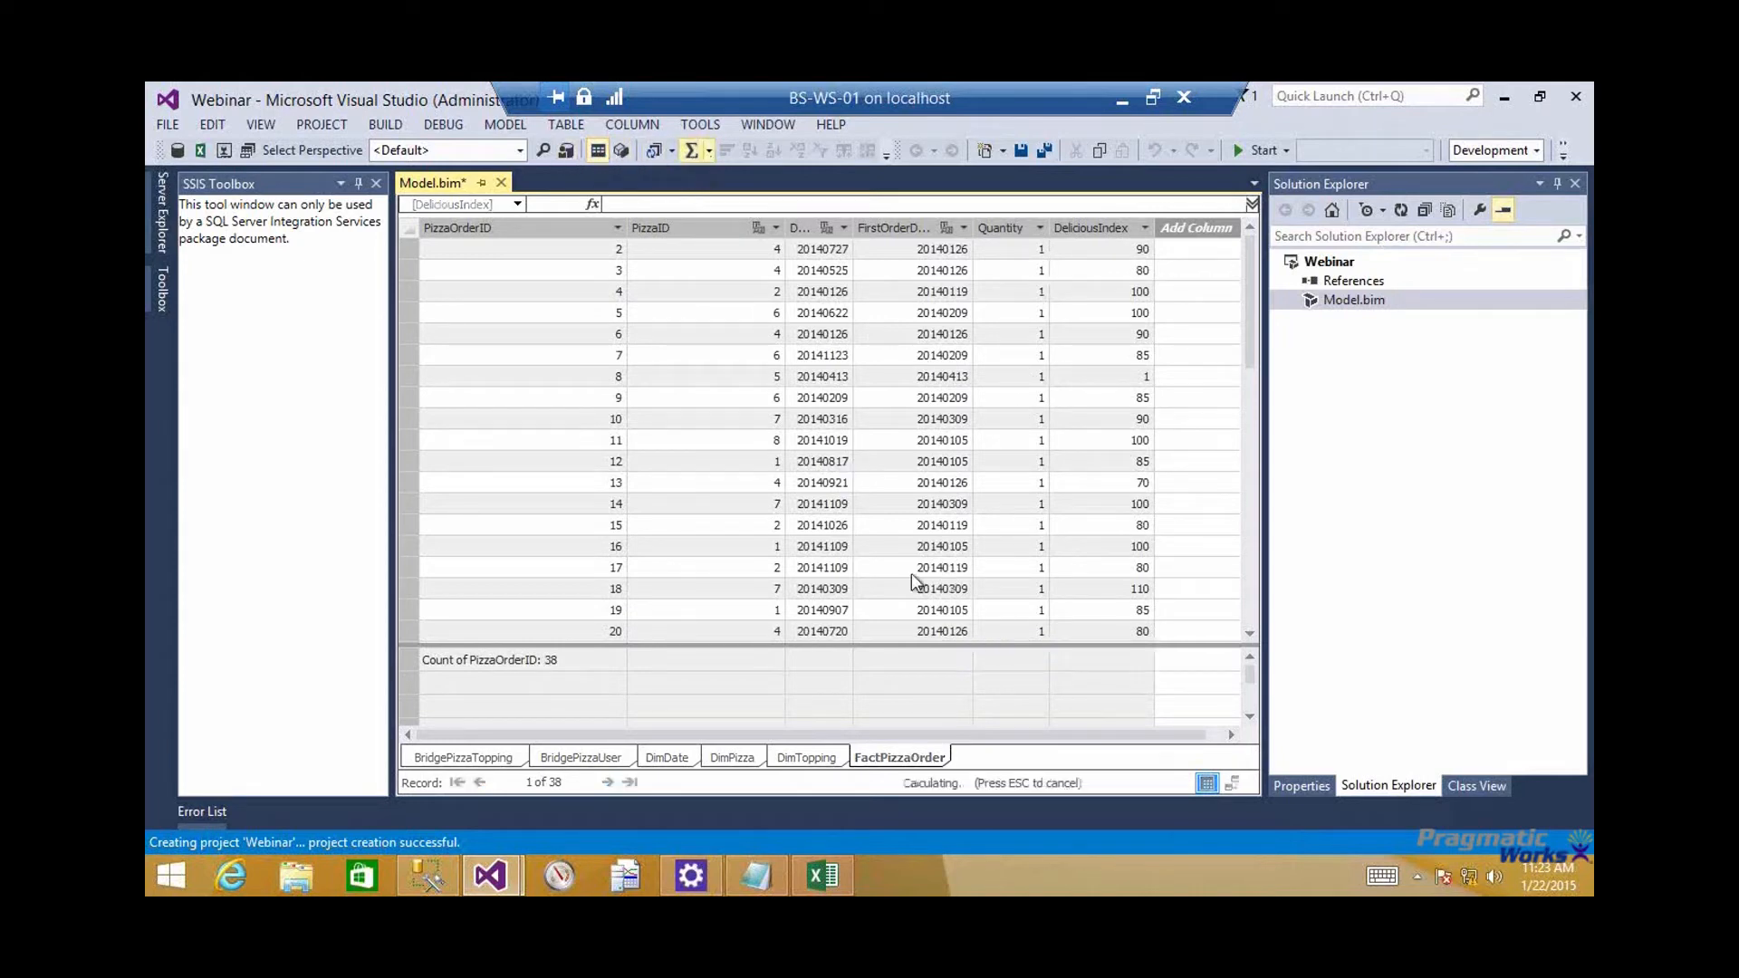
{"action": "left_click", "coordinate": [1020, 663]}
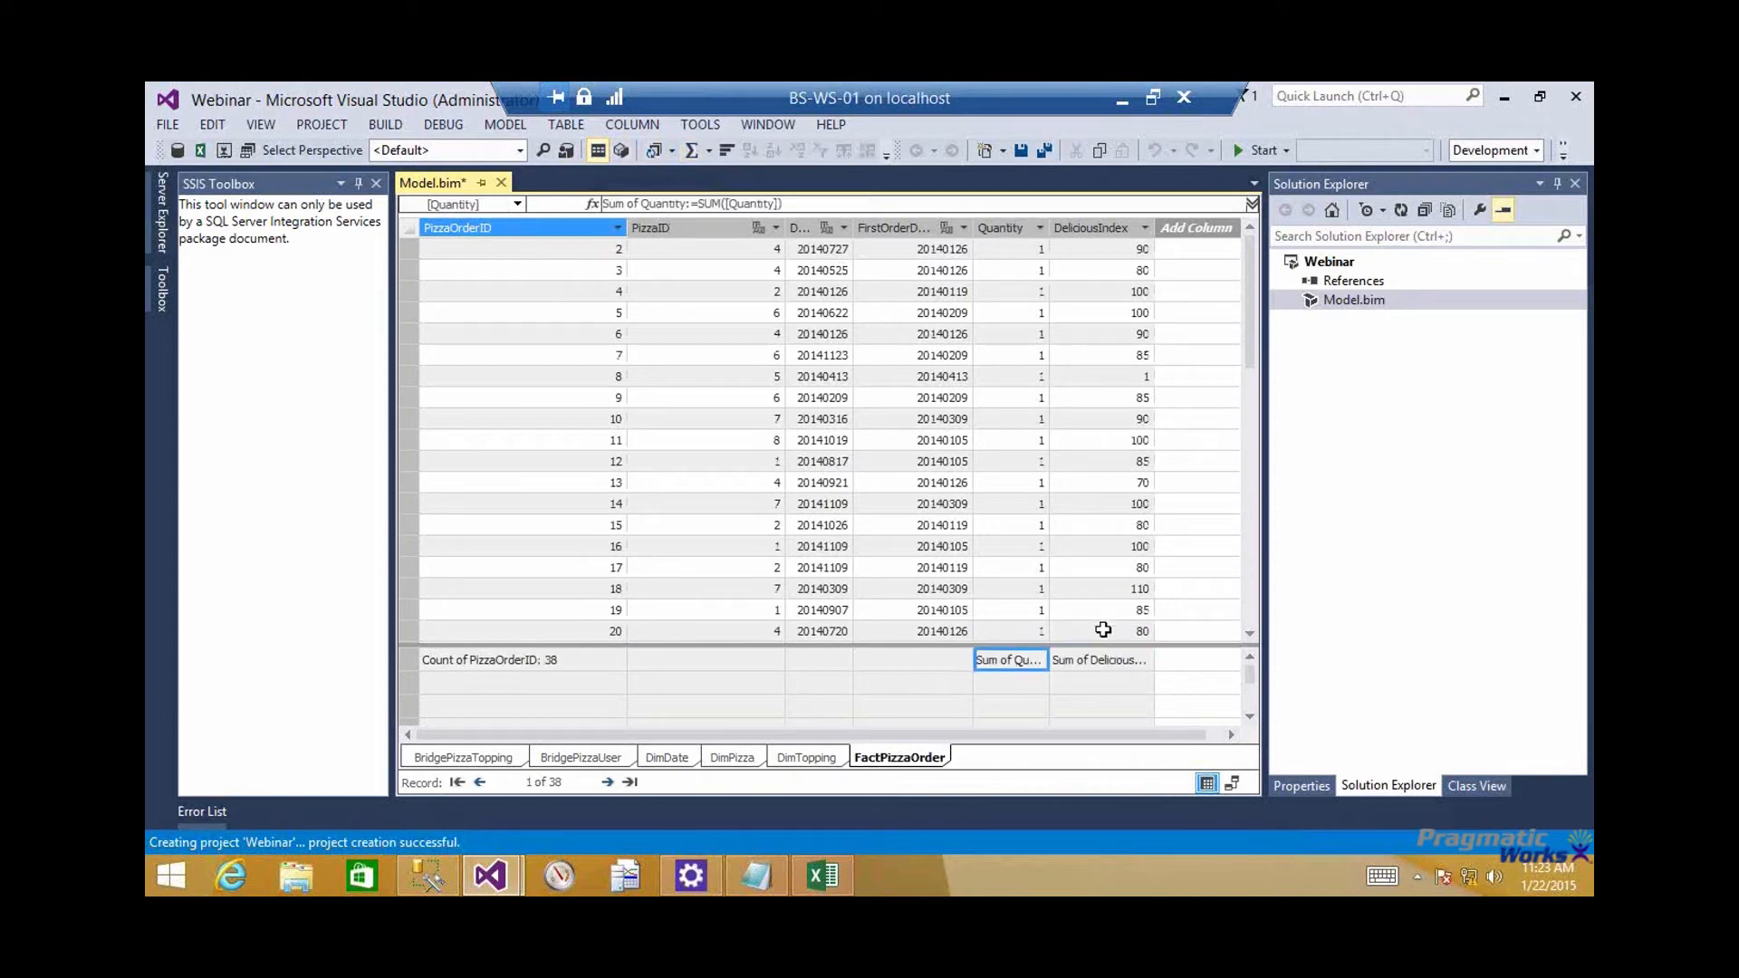
{"action": "left_click", "coordinate": [1106, 664]}
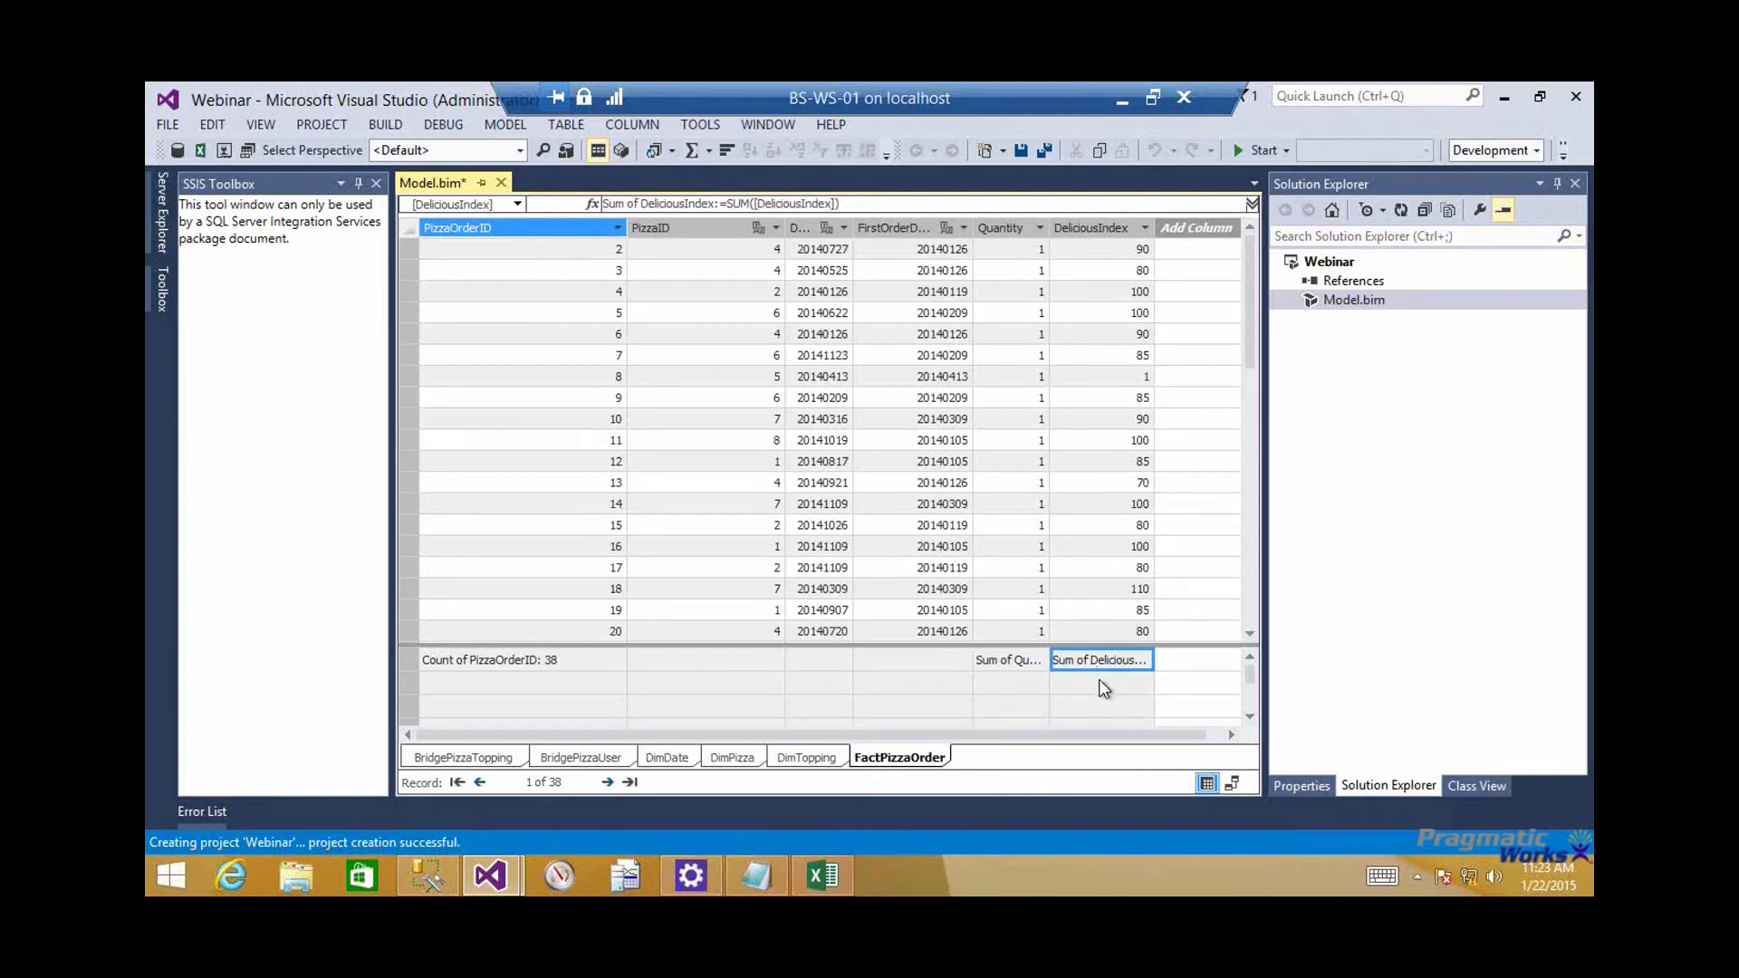
Add an Average measure for the DeliciousIndex column beneath its Sum measure and check the formula
{"action": "left_click", "coordinate": [1101, 684]}
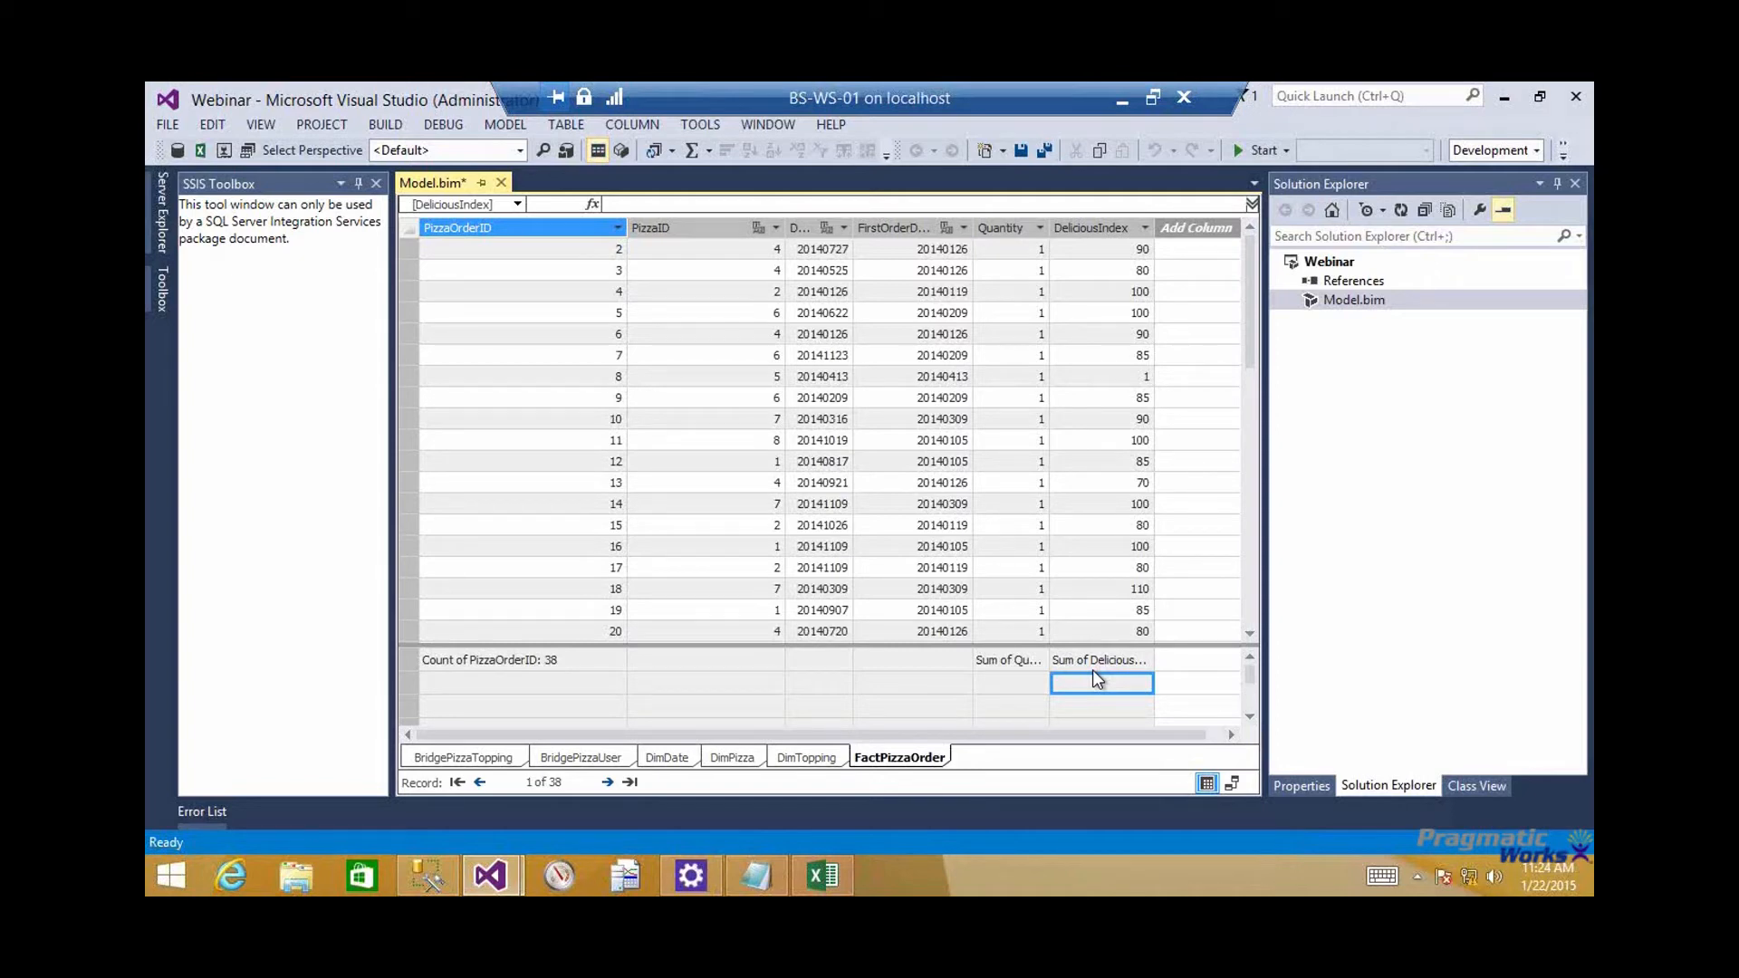
{"action": "left_click", "coordinate": [709, 151]}
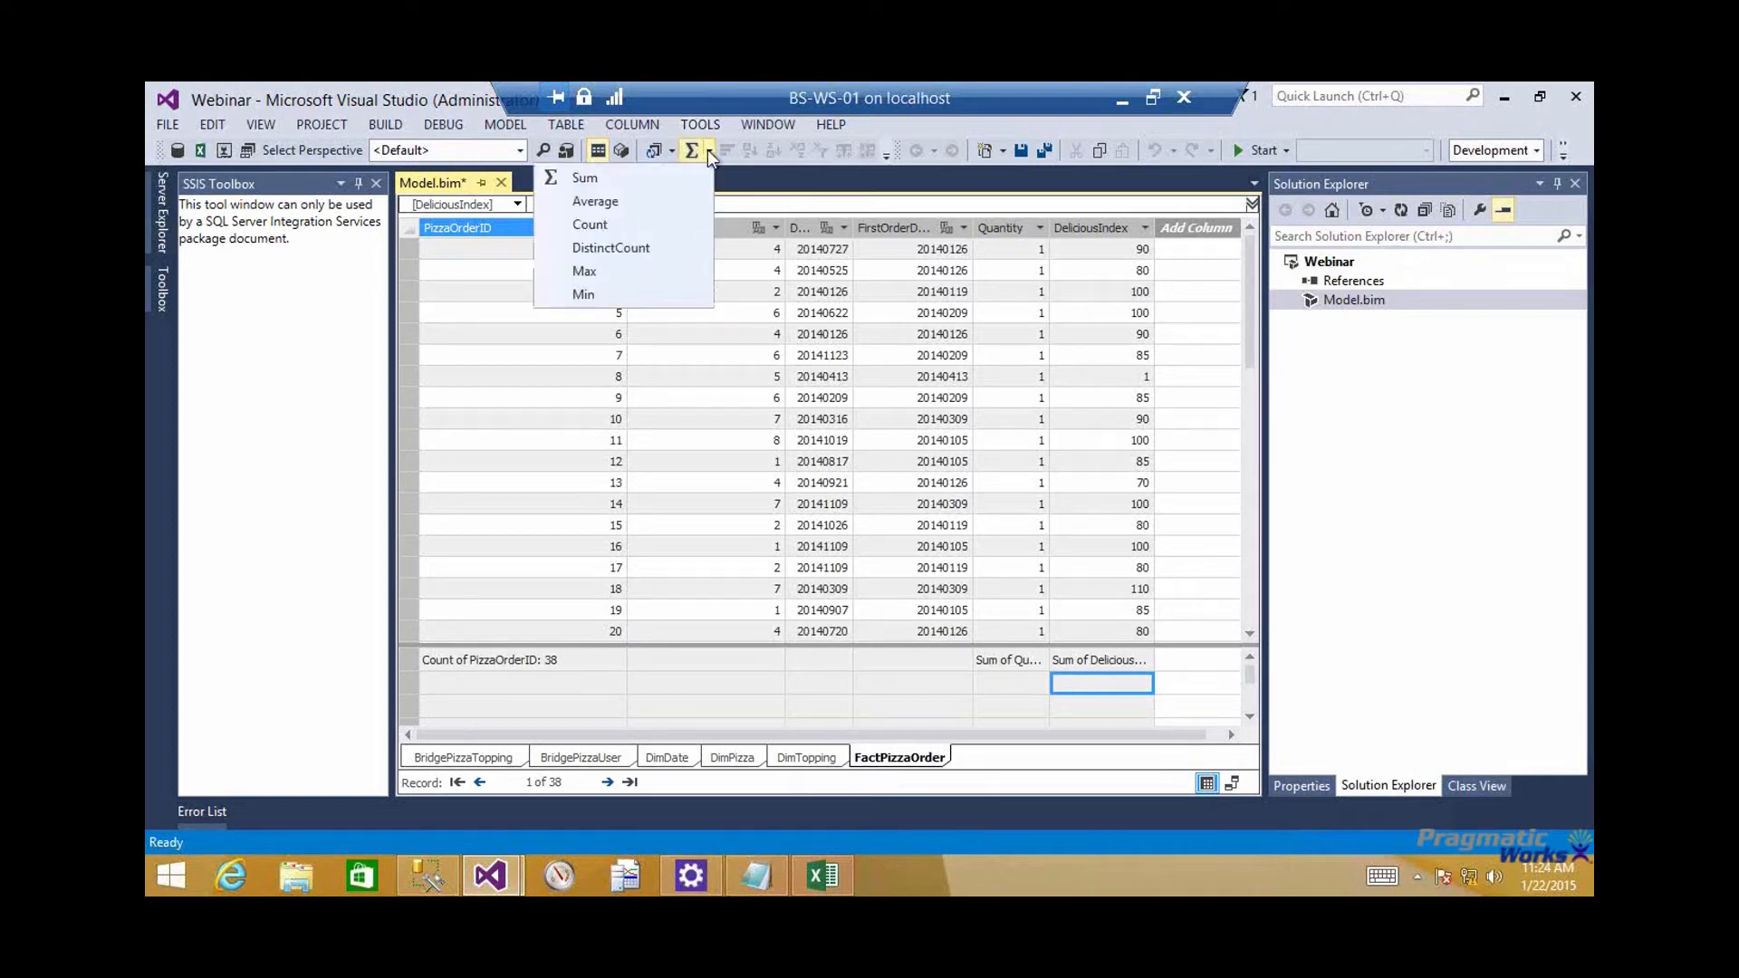
{"action": "left_click", "coordinate": [627, 203]}
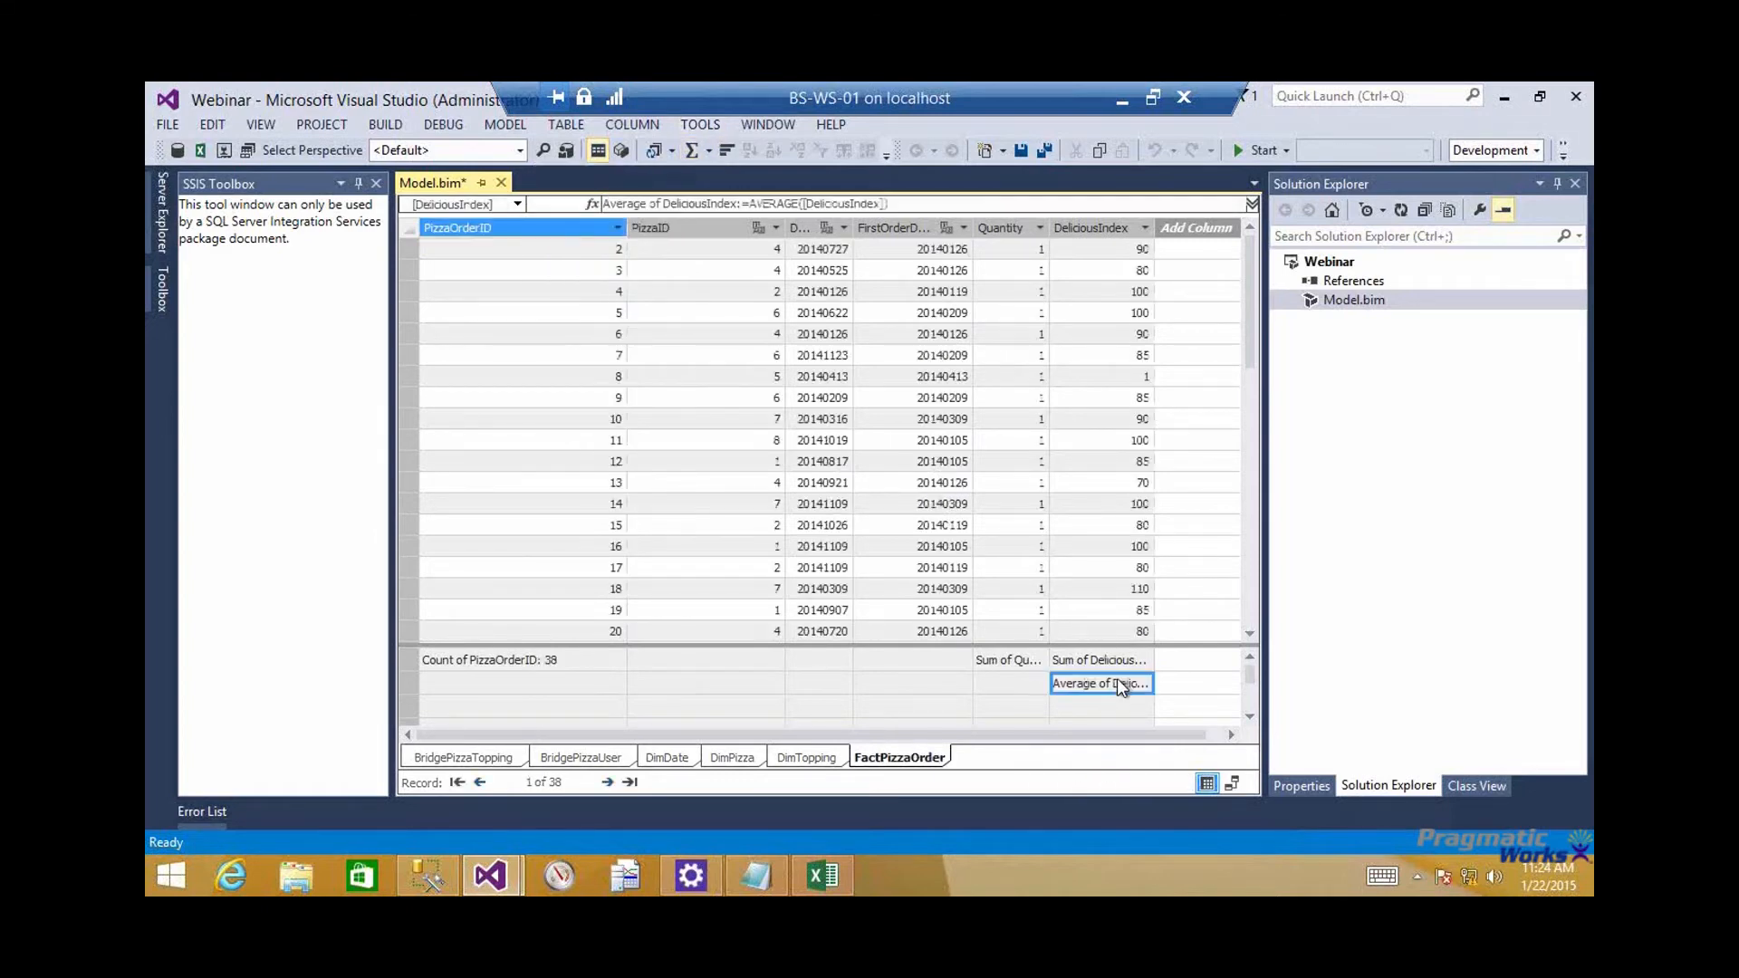
{"action": "left_click", "coordinate": [1105, 225]}
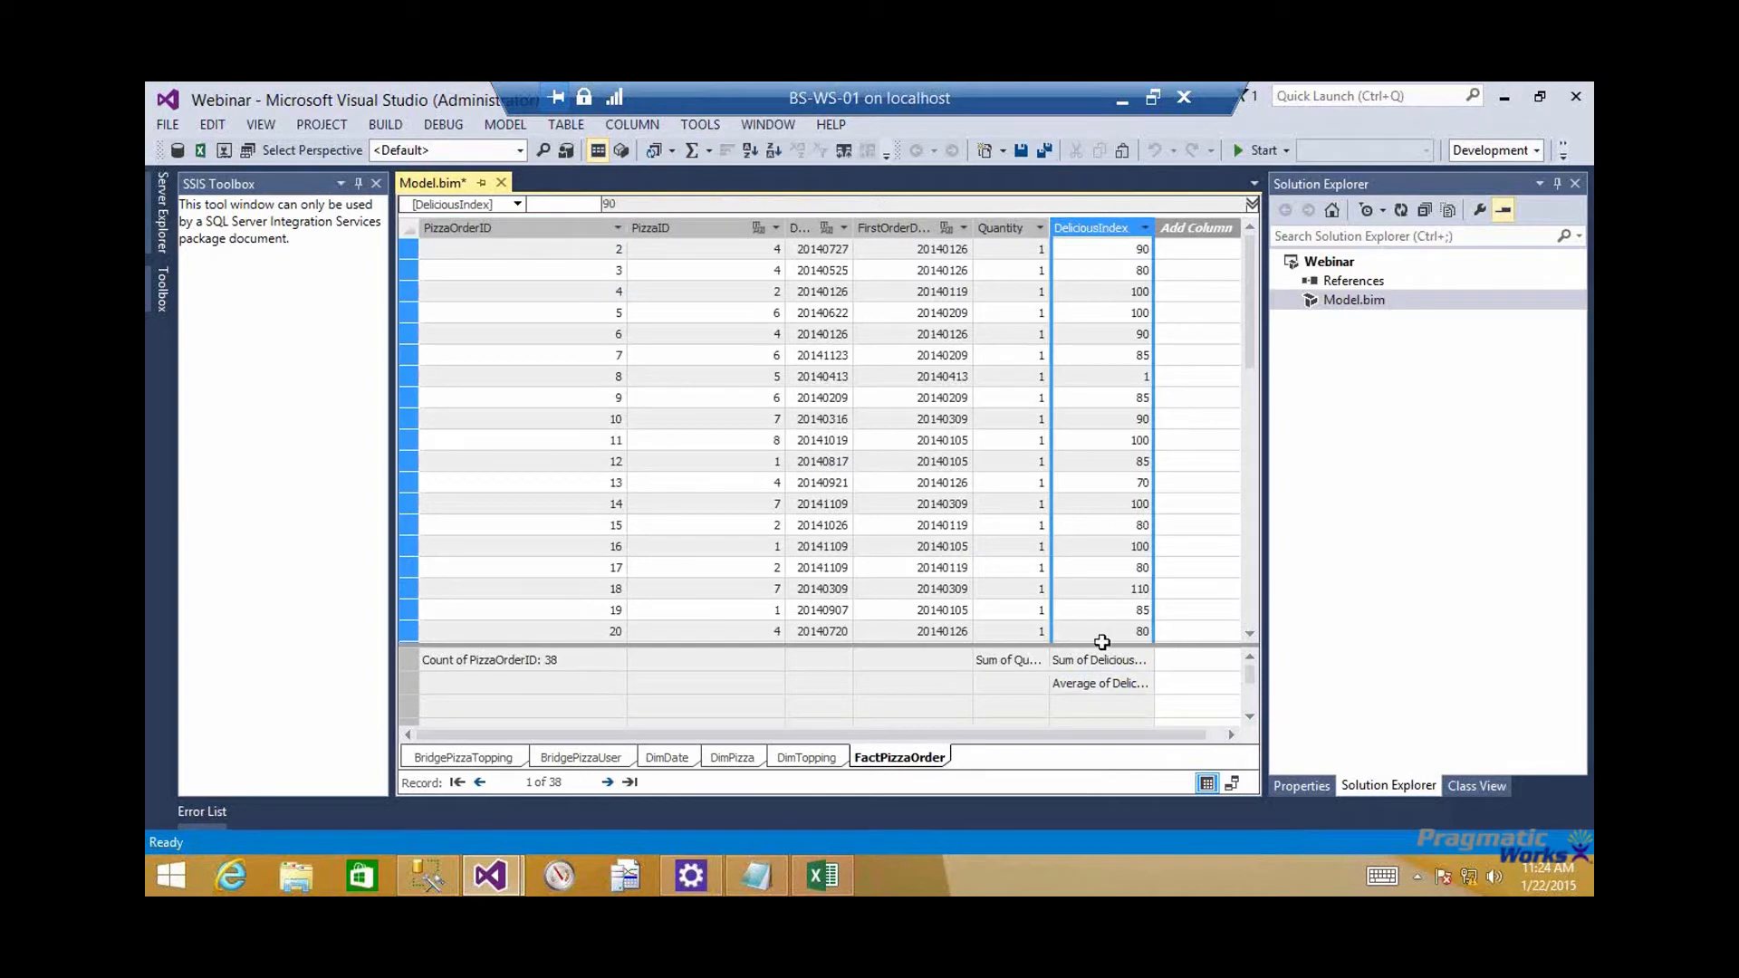
{"action": "left_click", "coordinate": [1106, 685]}
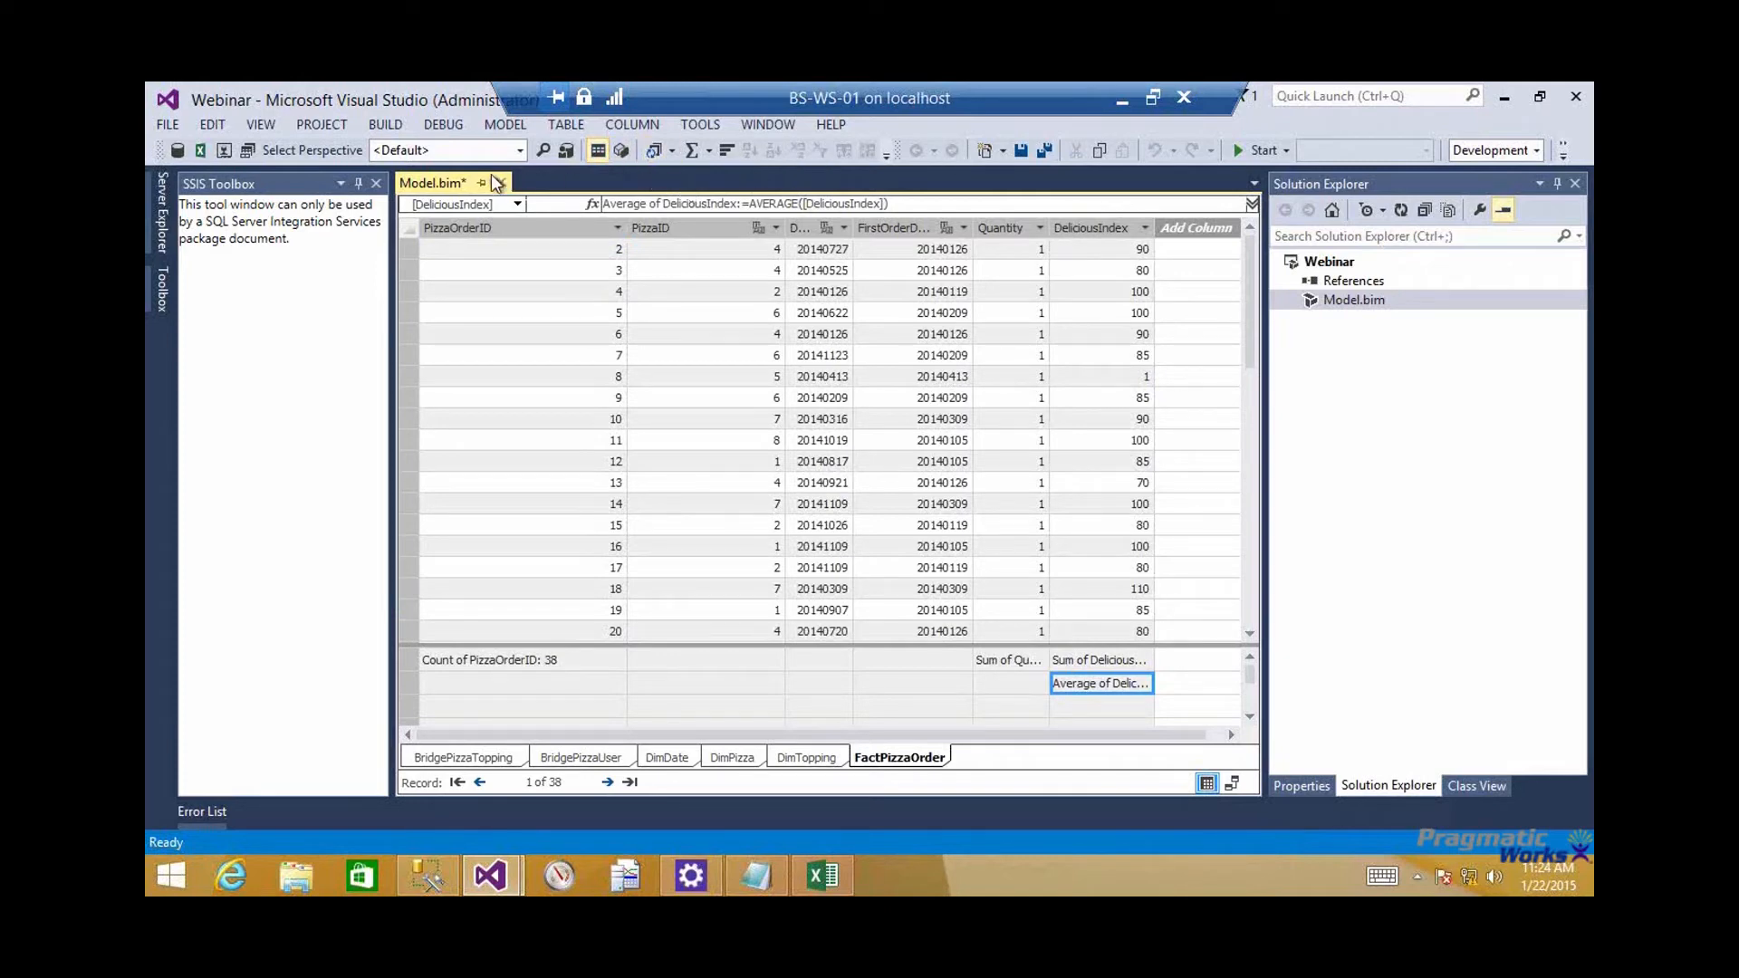
Analyze the model in Excel as the current Windows user with the default perspective
{"action": "left_click", "coordinate": [199, 147]}
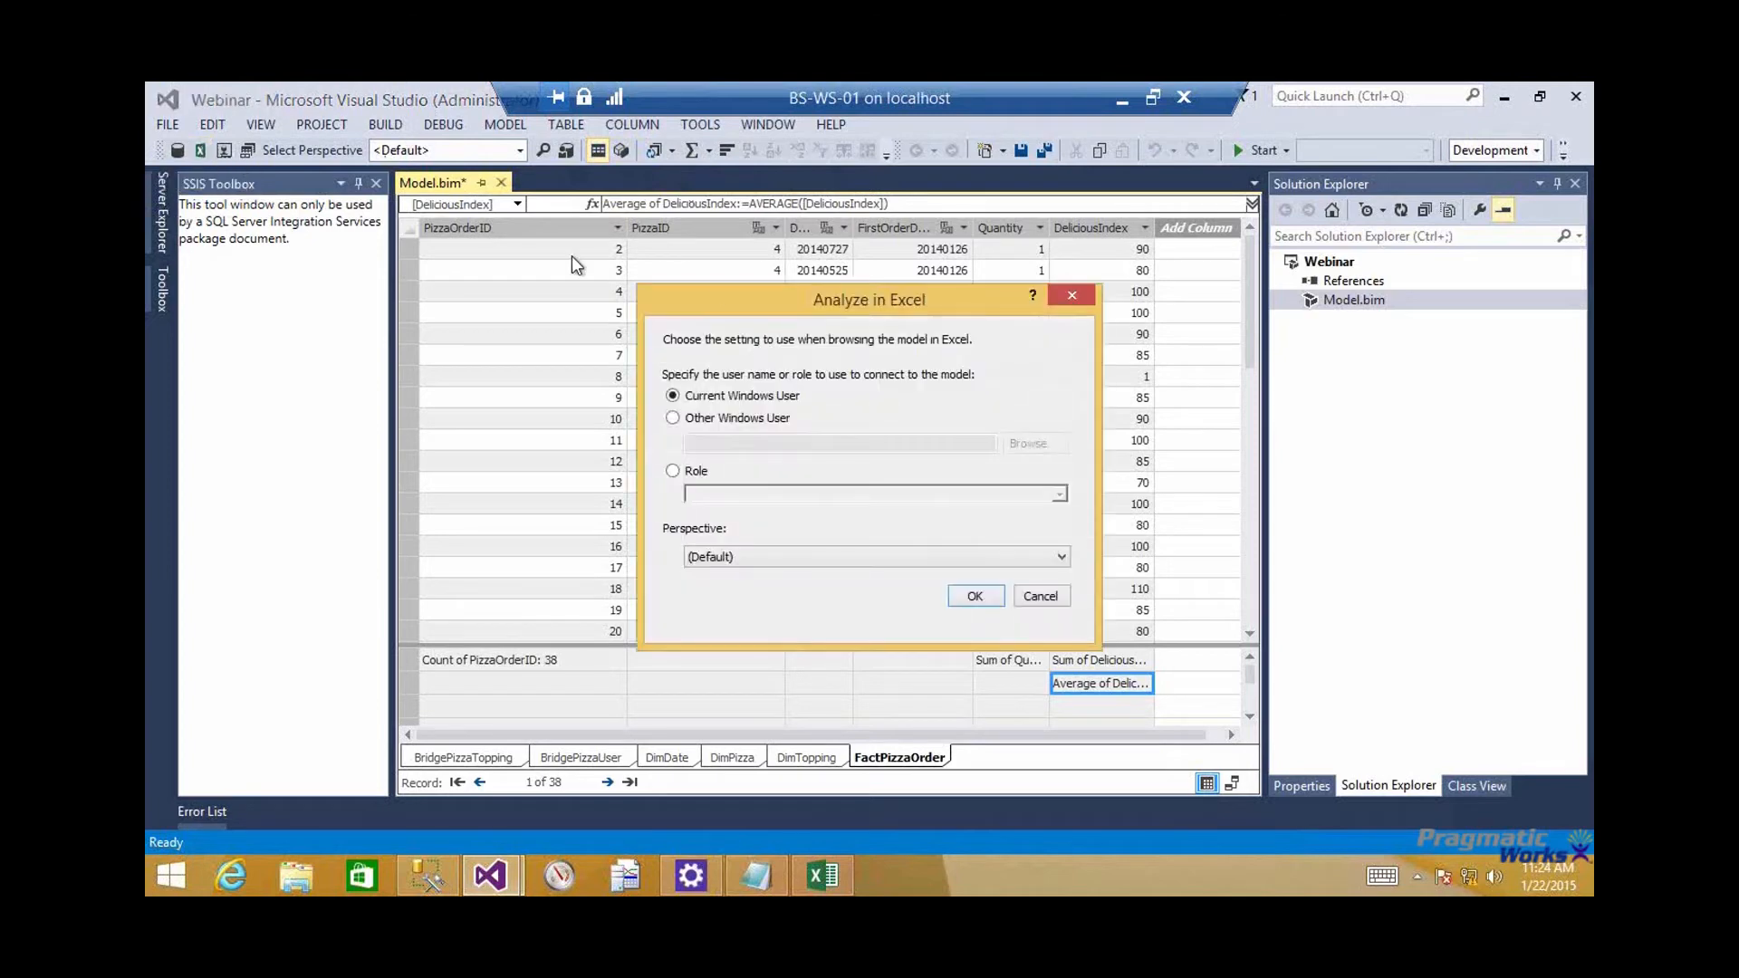
{"action": "left_click", "coordinate": [976, 598]}
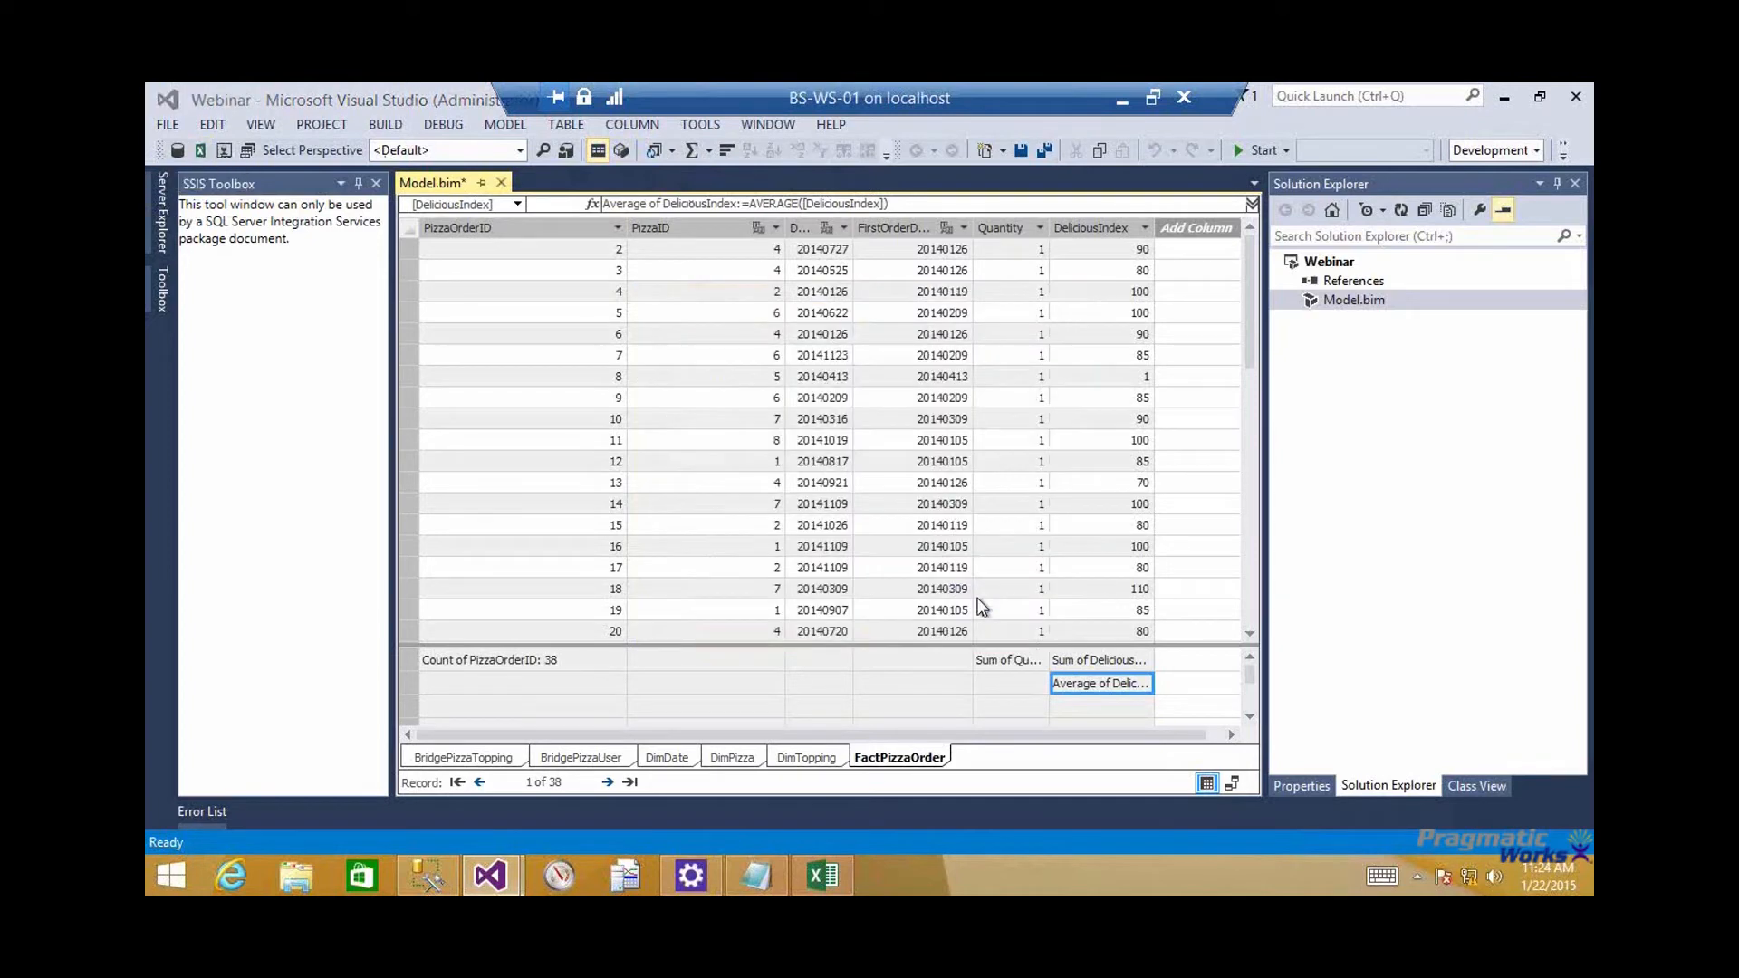
Switch to the earlier Excel workbook with the cube's pivot table and remove Topping from its columns
{"action": "mouse_move", "coordinate": [848, 875]}
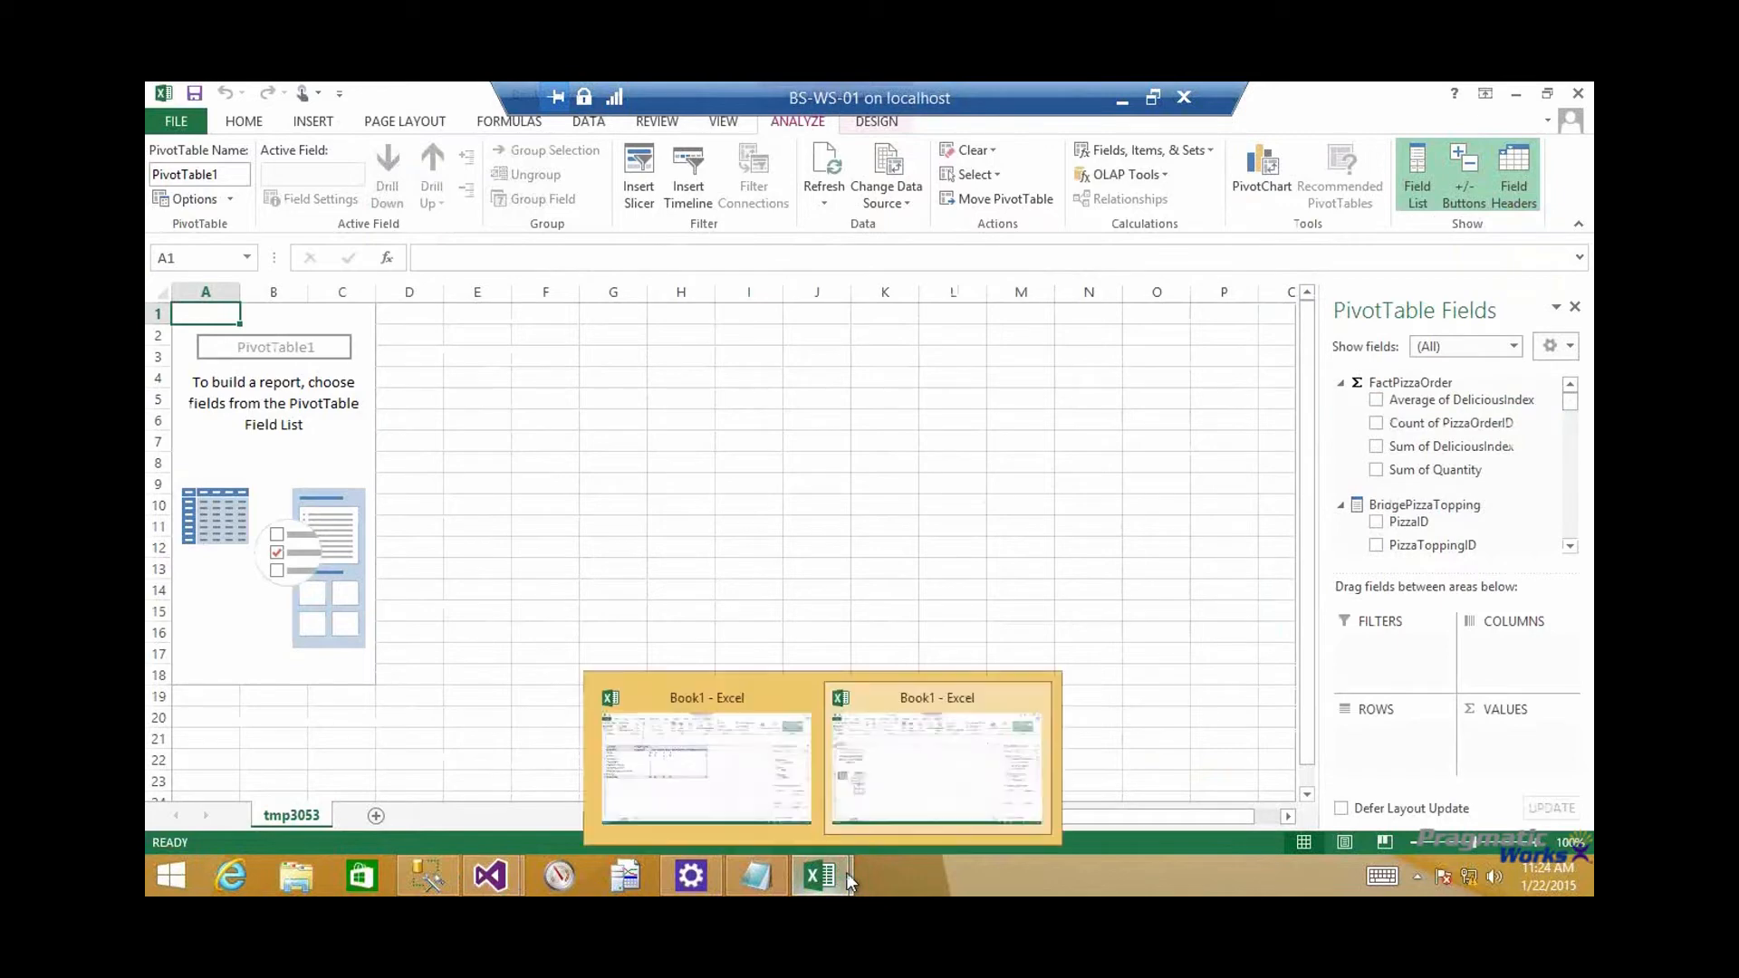
{"action": "left_click", "coordinate": [775, 756]}
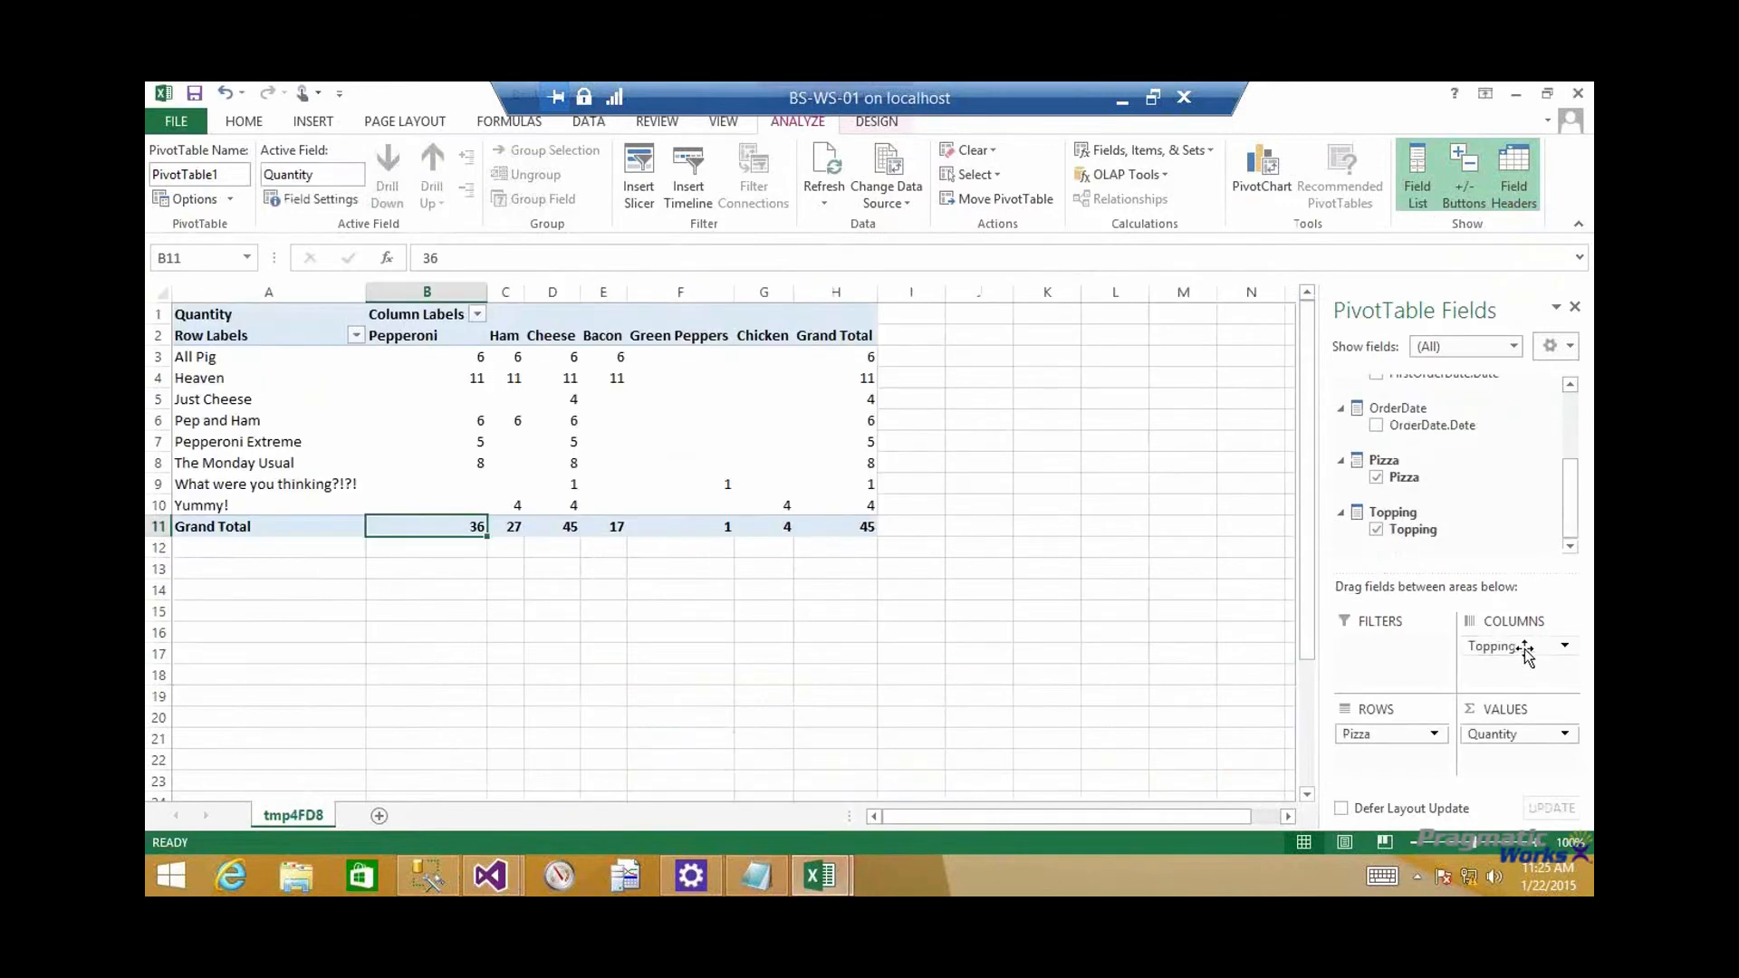
{"action": "left_click_drag", "start_coordinate": [1525, 649], "coordinate": [1172, 610]}
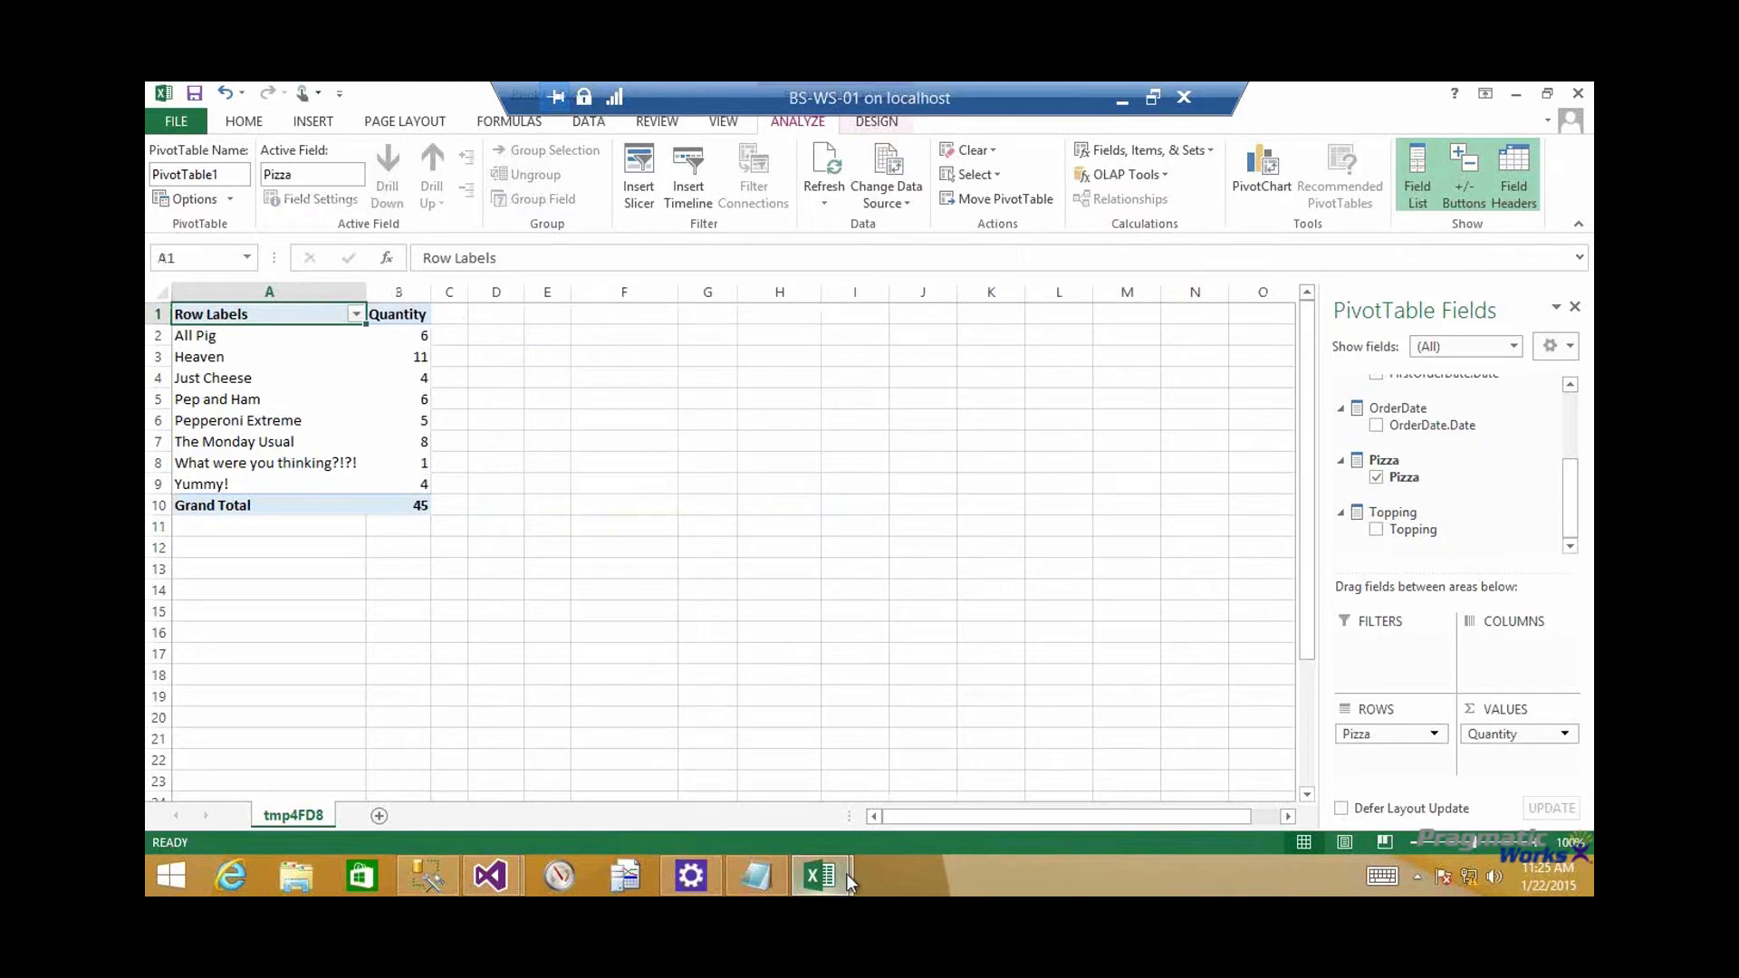
In the new Excel workbook for the tabular model, build a pivot table with DimPizza's PizzaName as rows and Sum of Quantity as values
{"action": "mouse_move", "coordinate": [846, 873]}
{"action": "left_click", "coordinate": [946, 765]}
{"action": "left_click", "coordinate": [1097, 182]}
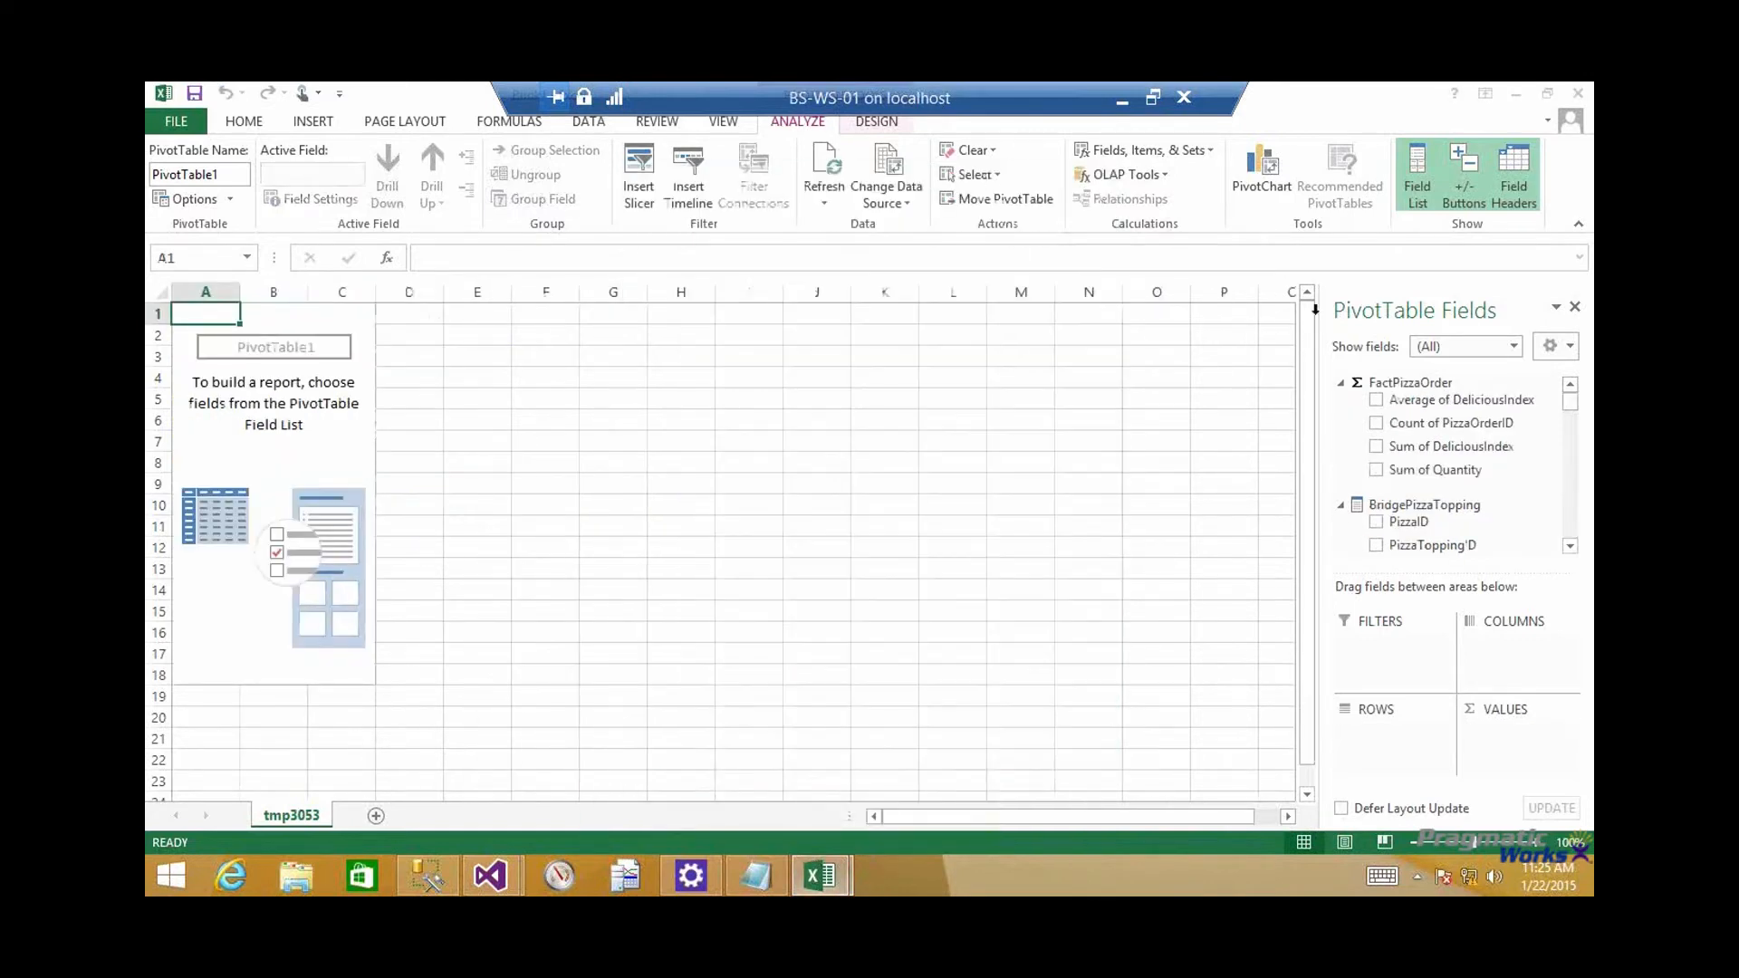
{"action": "left_click_drag", "start_coordinate": [1570, 402], "coordinate": [1571, 549]}
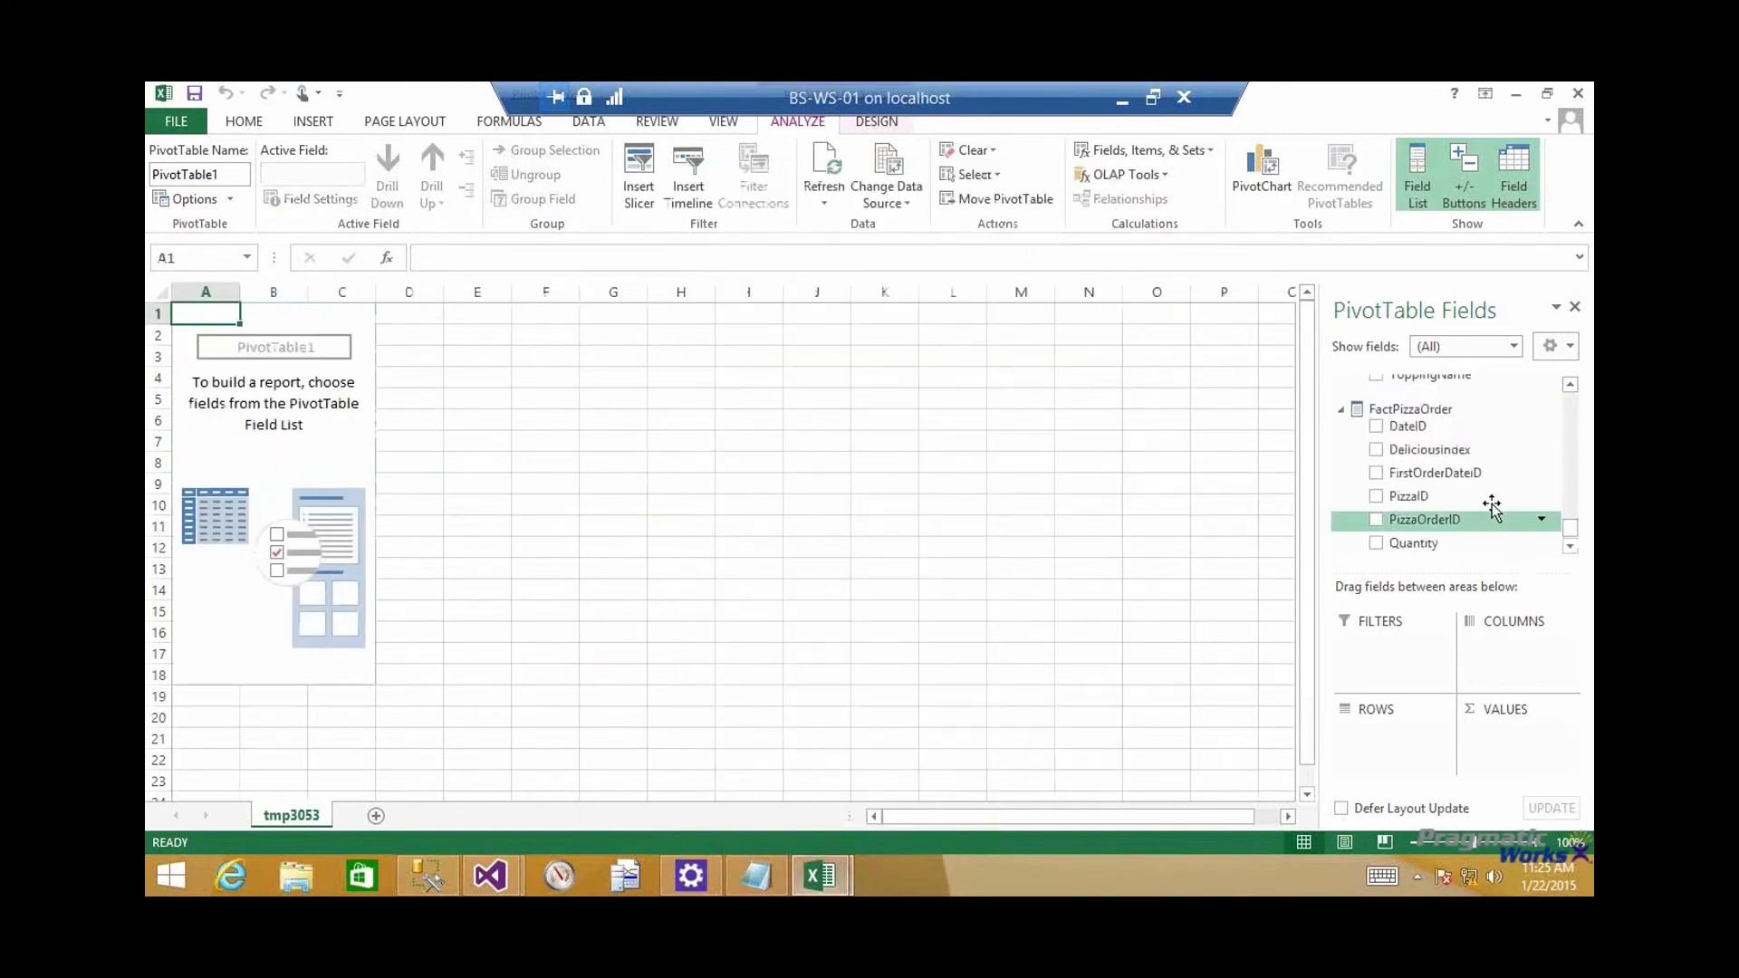
{"action": "scroll", "coordinate": [1568, 388], "scroll_direction": "up", "scroll_amount": 2}
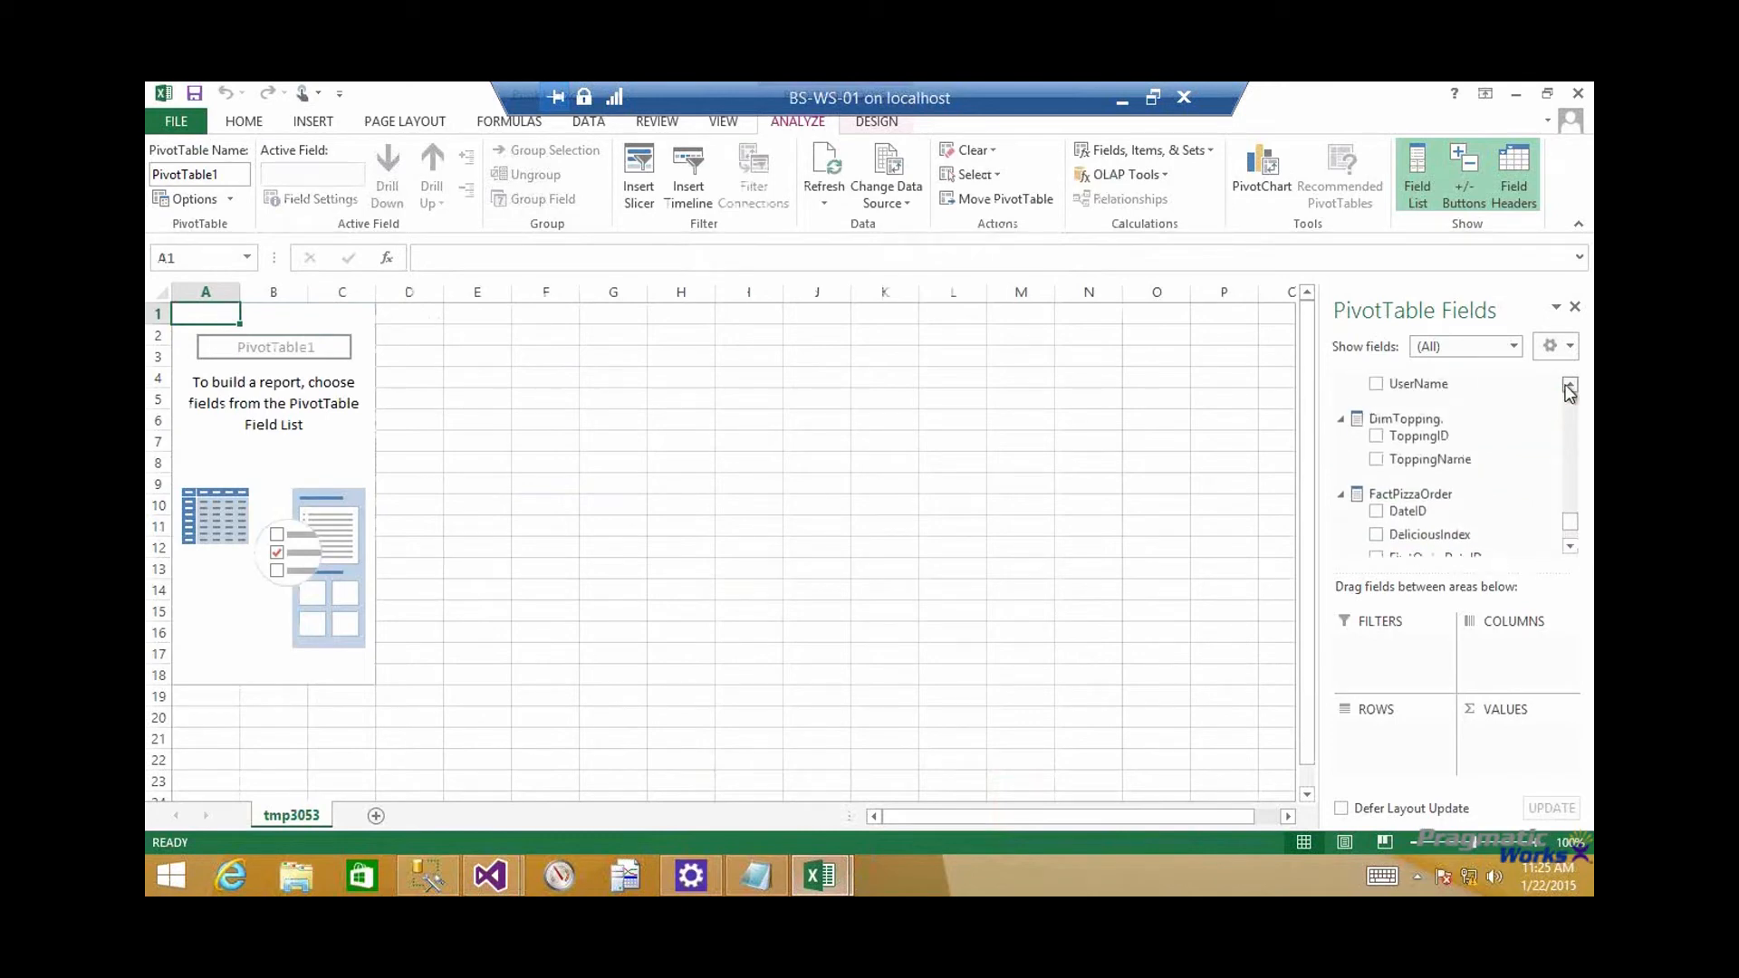
{"action": "scroll", "coordinate": [1576, 390], "scroll_direction": "up", "scroll_amount": 2}
{"action": "scroll", "coordinate": [1577, 390], "scroll_direction": "up", "scroll_amount": 2}
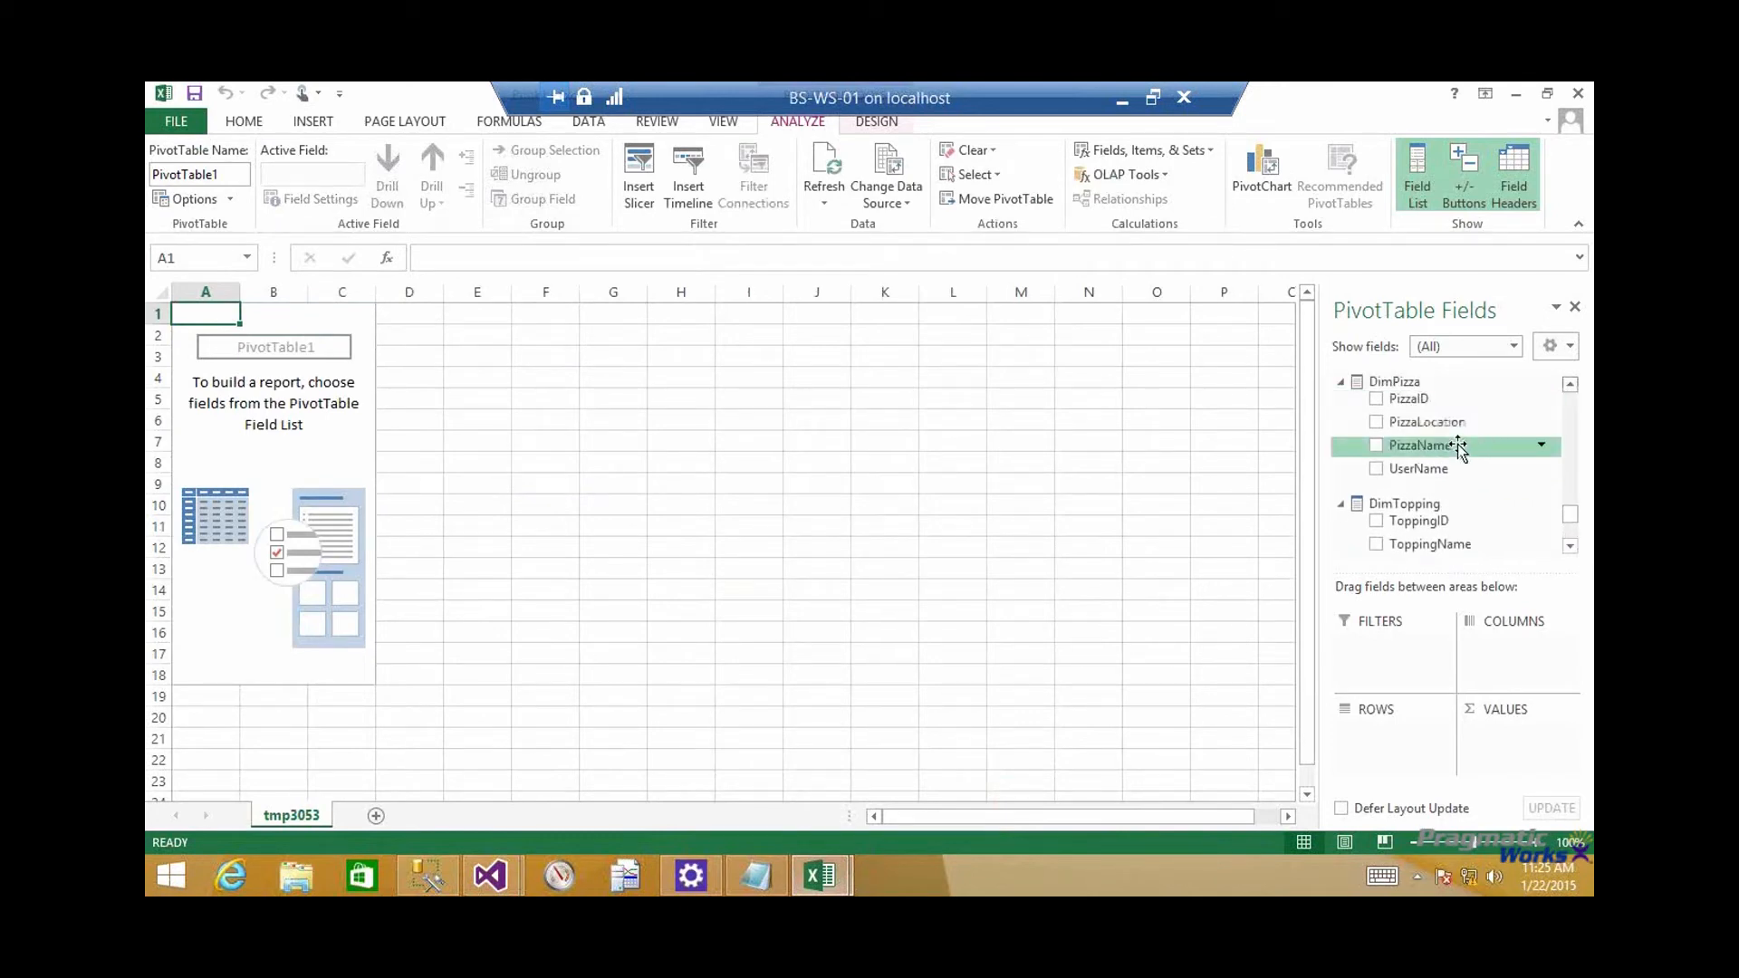
{"action": "left_click_drag", "start_coordinate": [1421, 445], "coordinate": [1408, 729]}
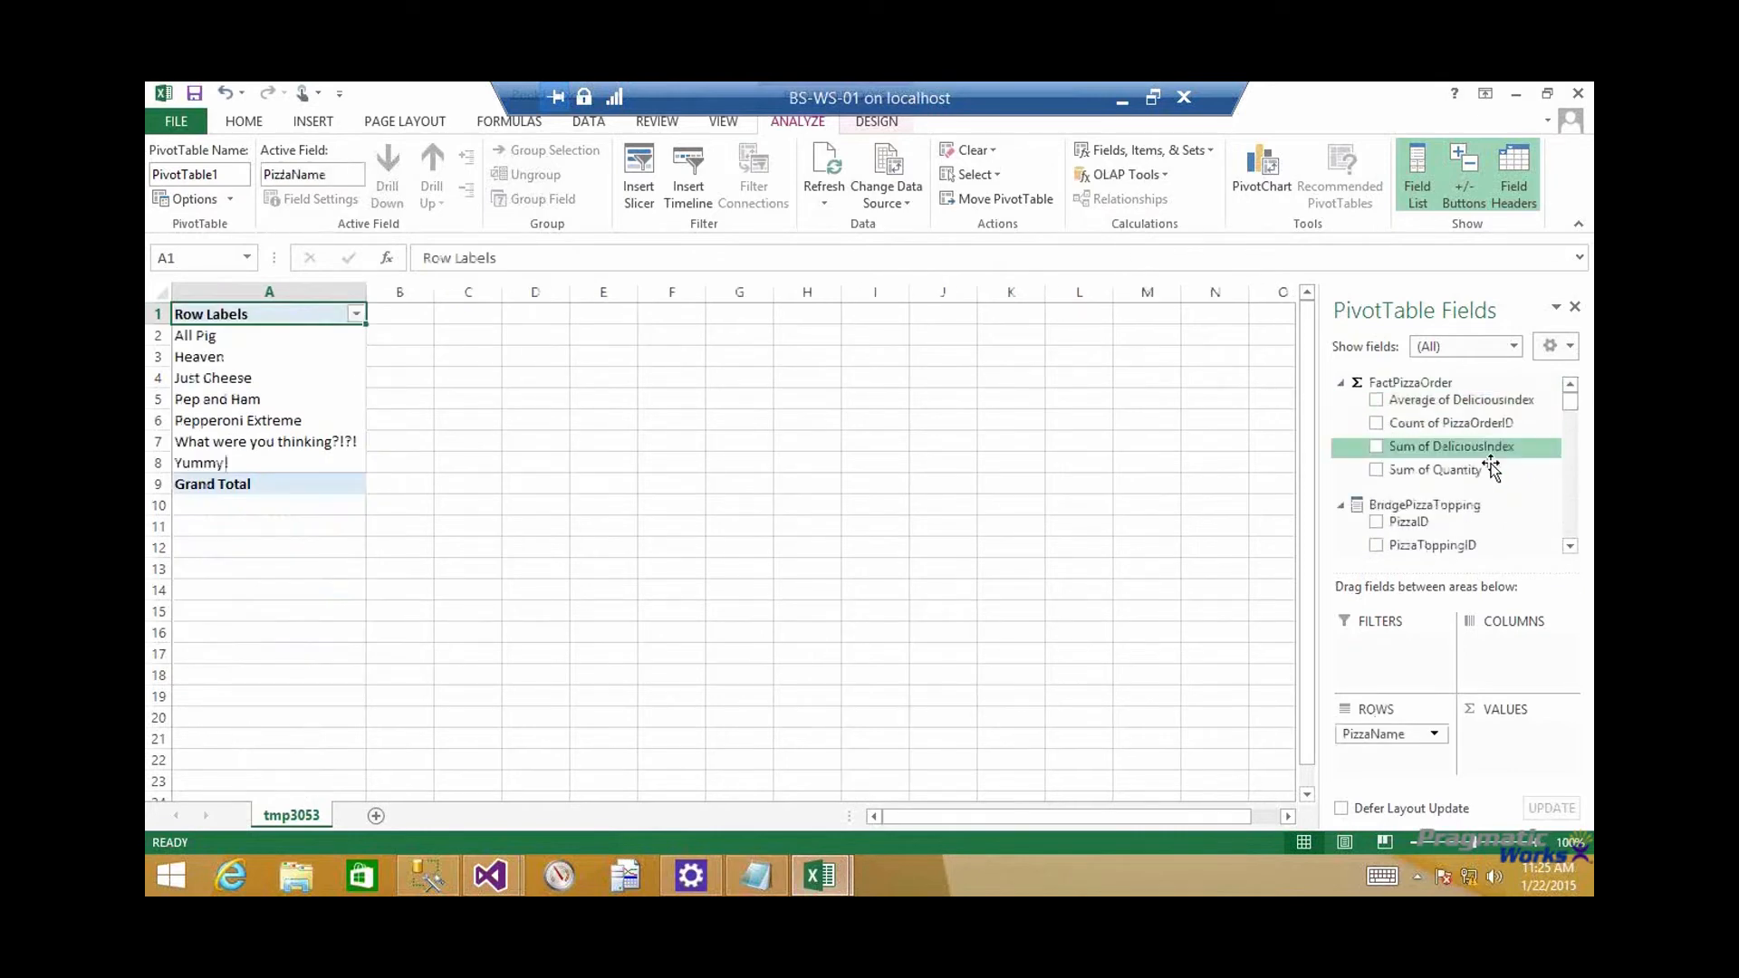
{"action": "left_click_drag", "start_coordinate": [1436, 469], "coordinate": [1481, 729]}
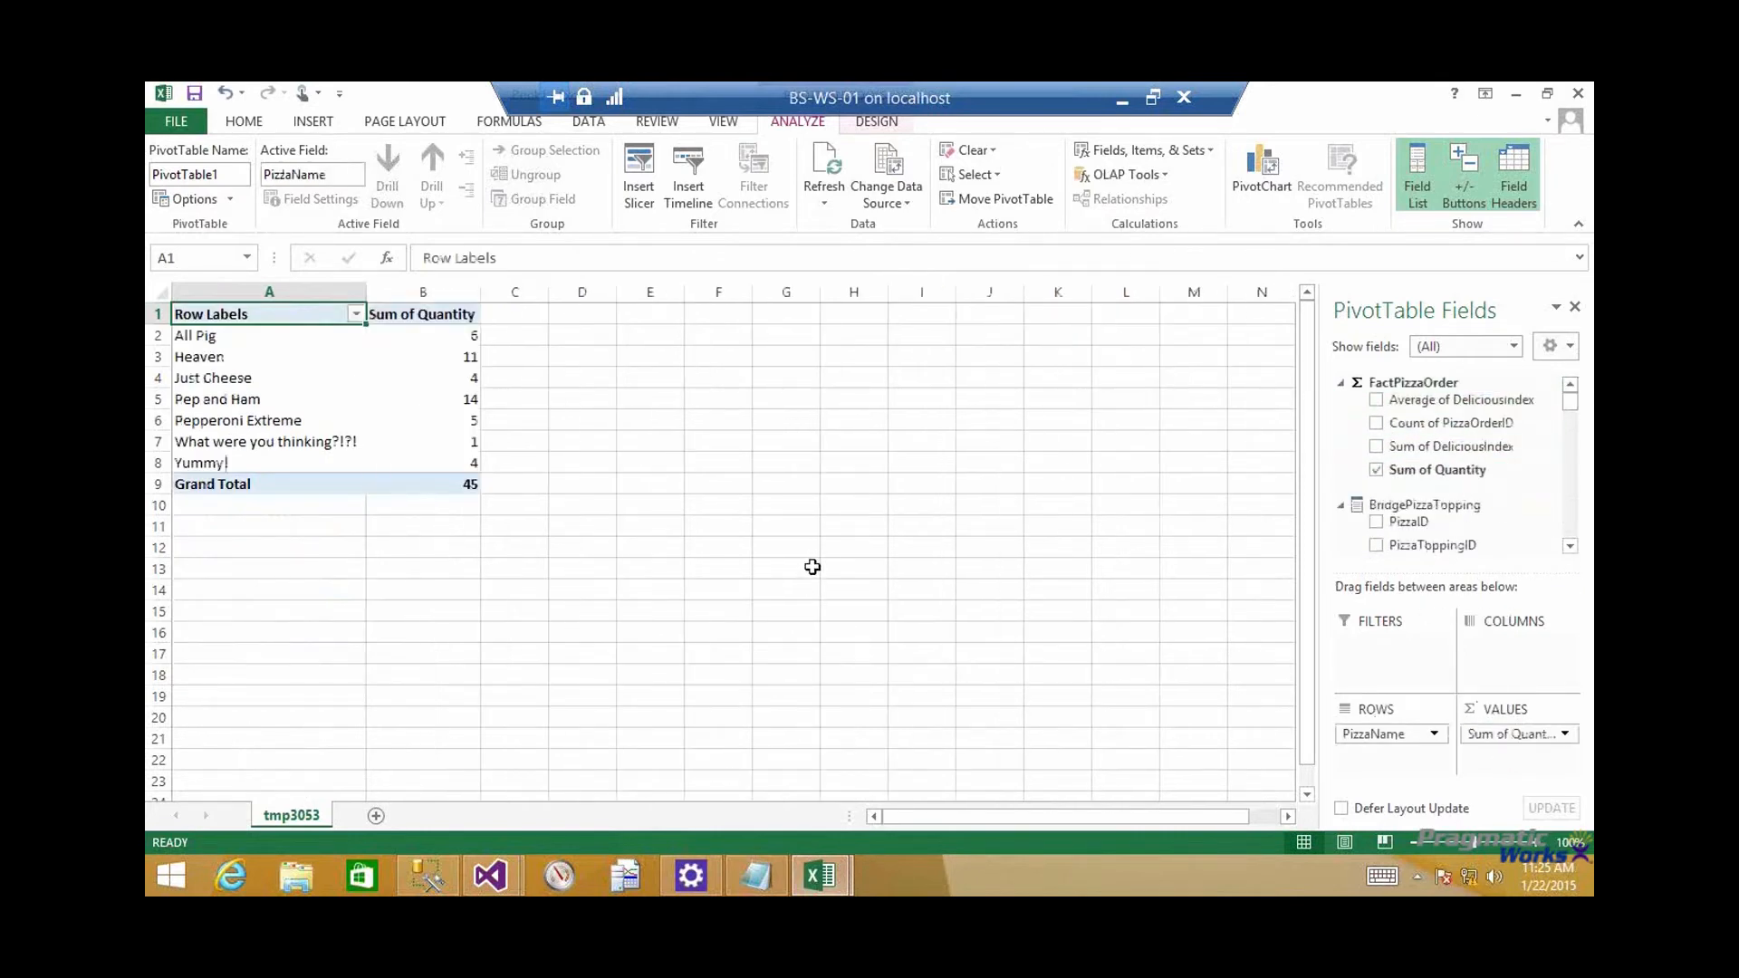
{"action": "mouse_move", "coordinate": [429, 484]}
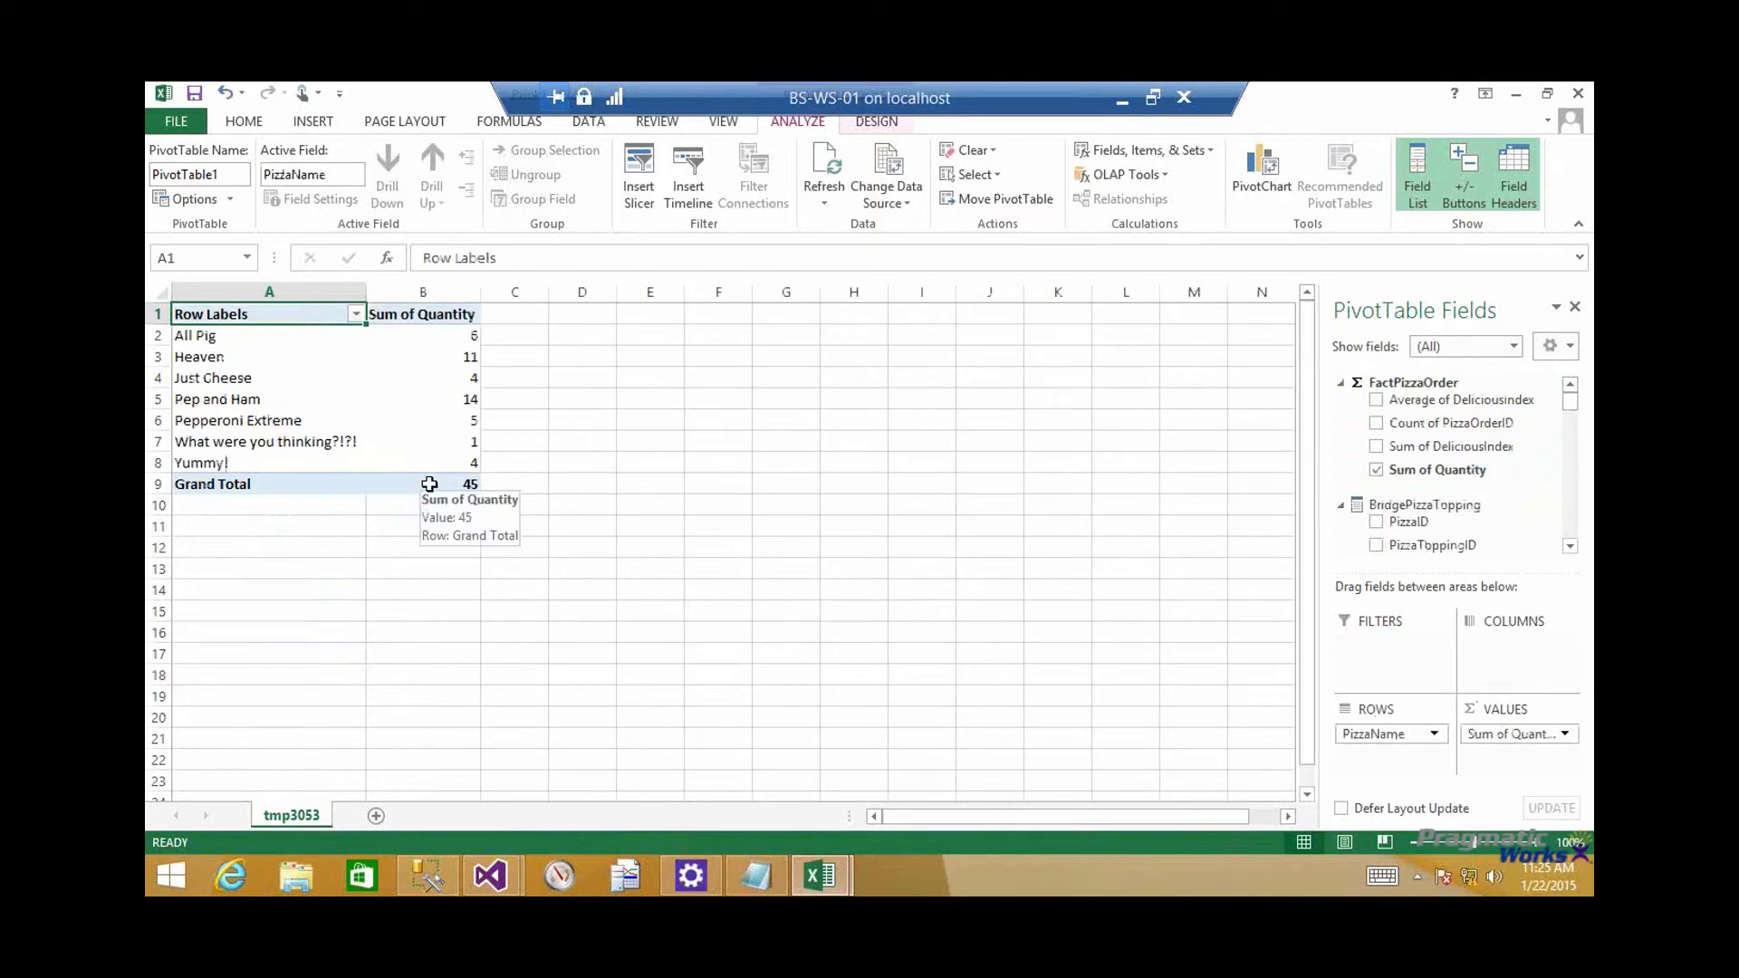
In the cube's Excel workbook, add Topping to the pivot table's columns
{"action": "left_click", "coordinate": [430, 483]}
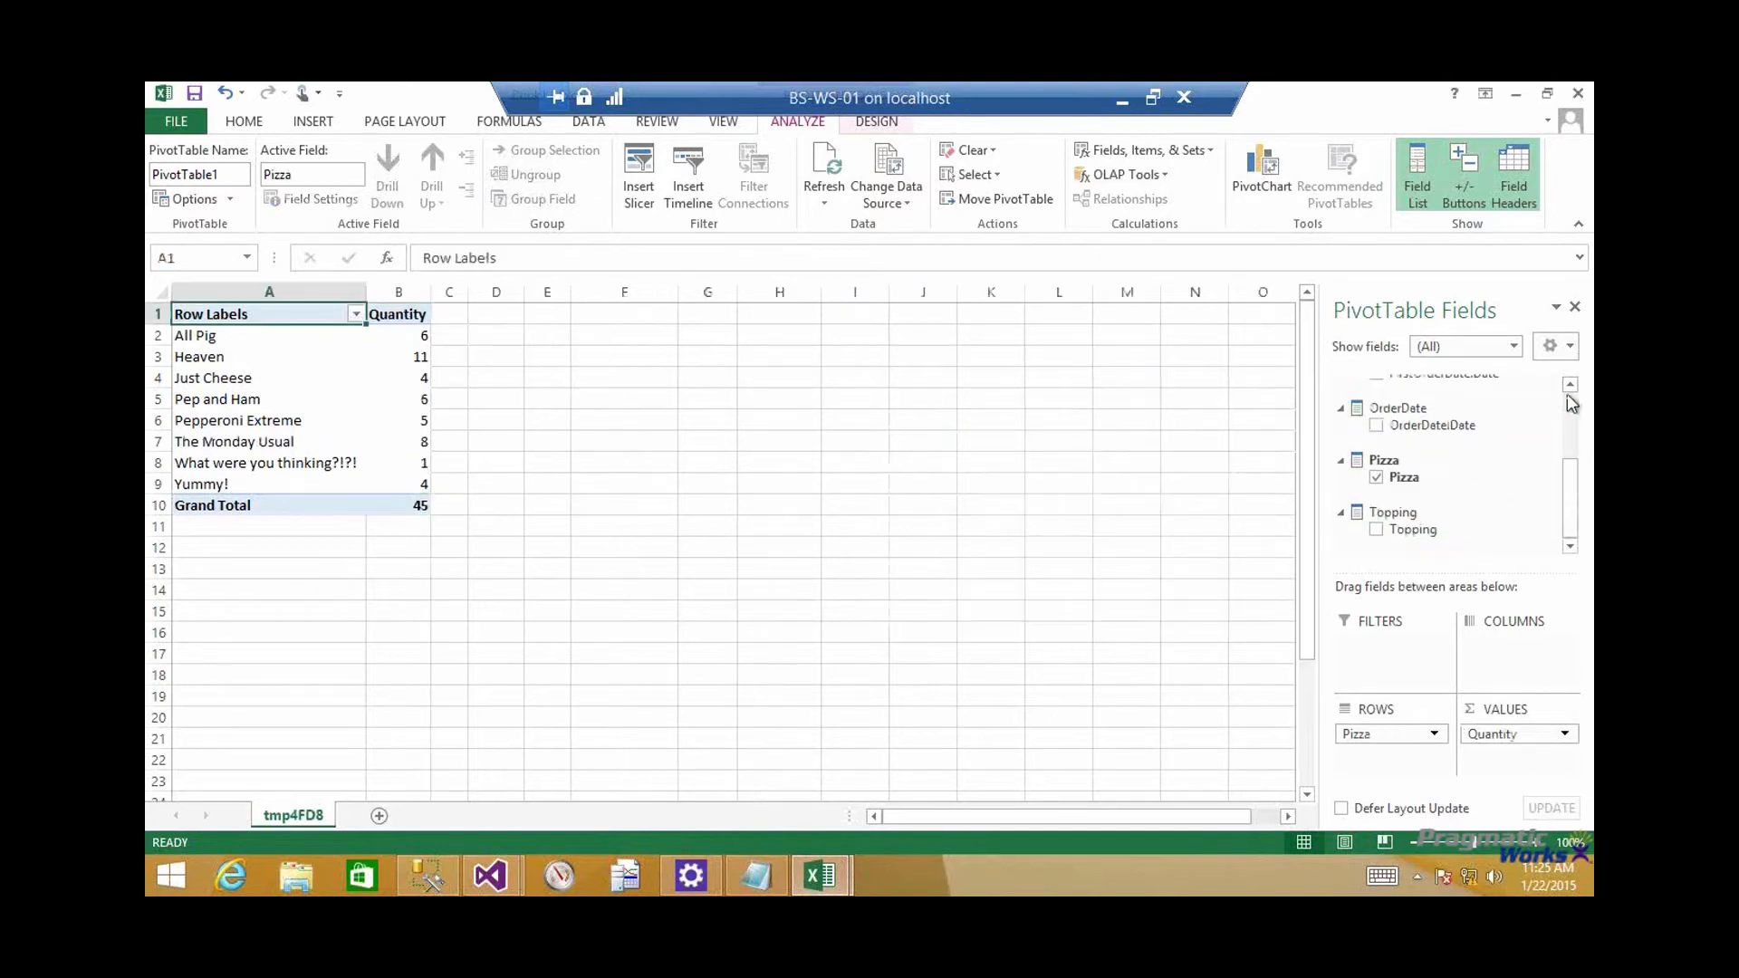
{"action": "left_click_drag", "start_coordinate": [1413, 533], "coordinate": [1488, 650]}
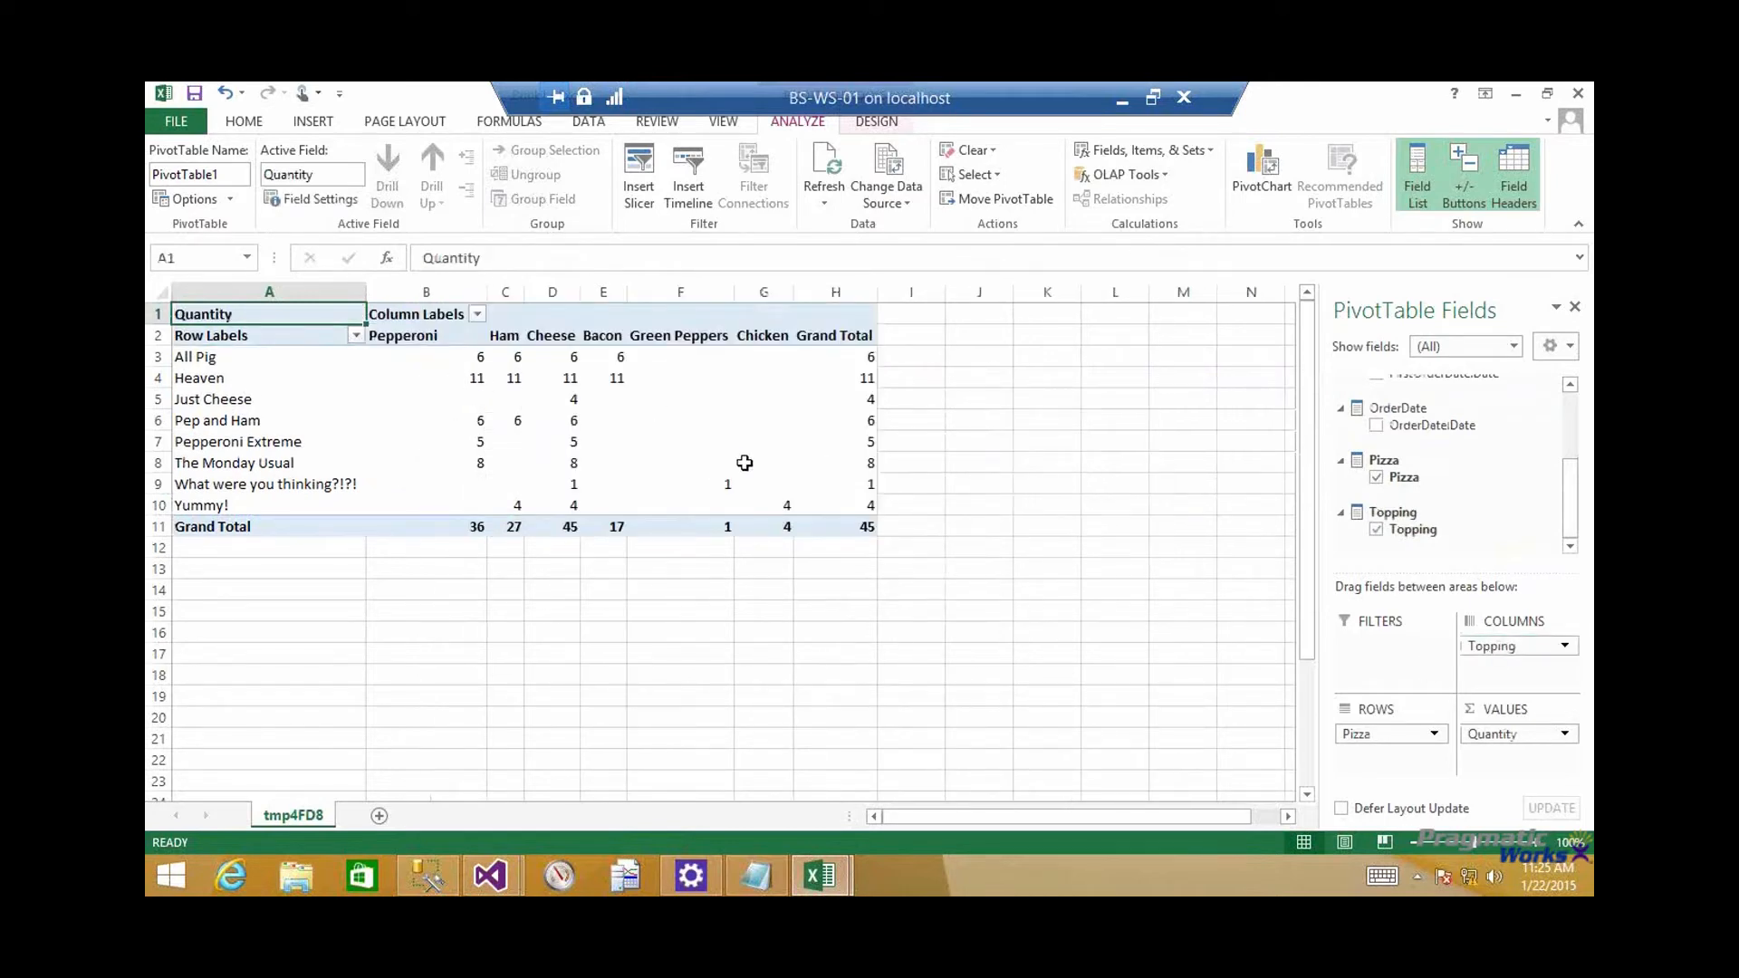
{"action": "mouse_move", "coordinate": [610, 399]}
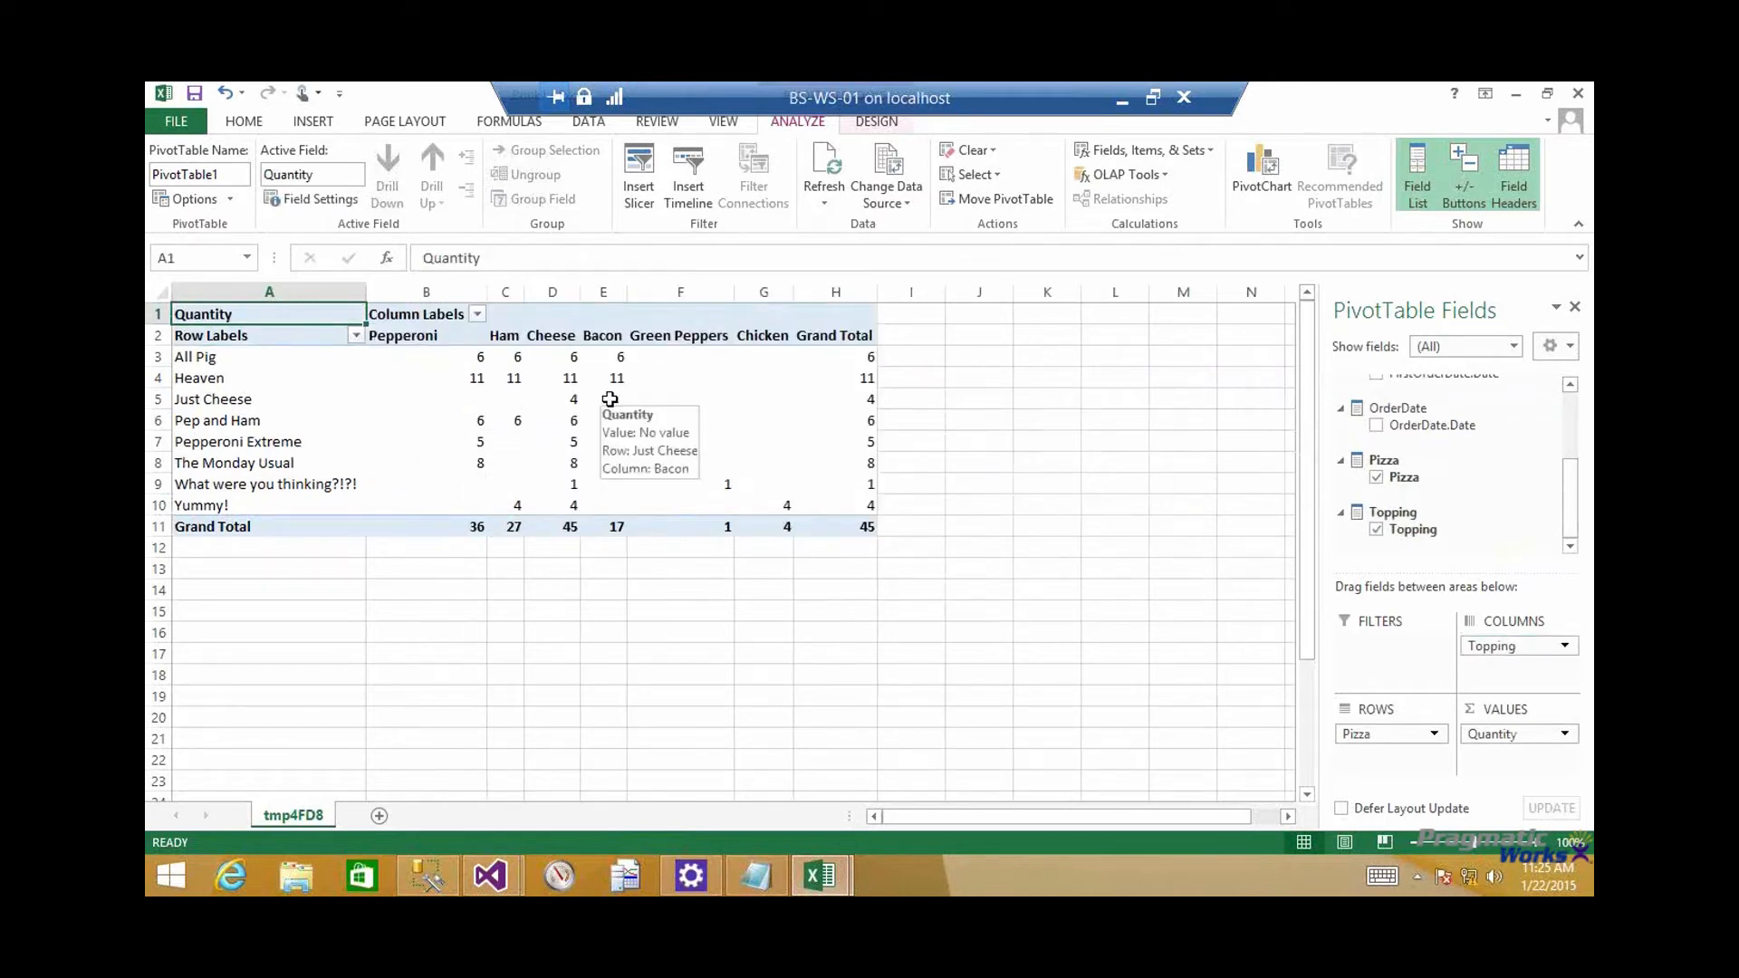
{"action": "mouse_move", "coordinate": [647, 468]}
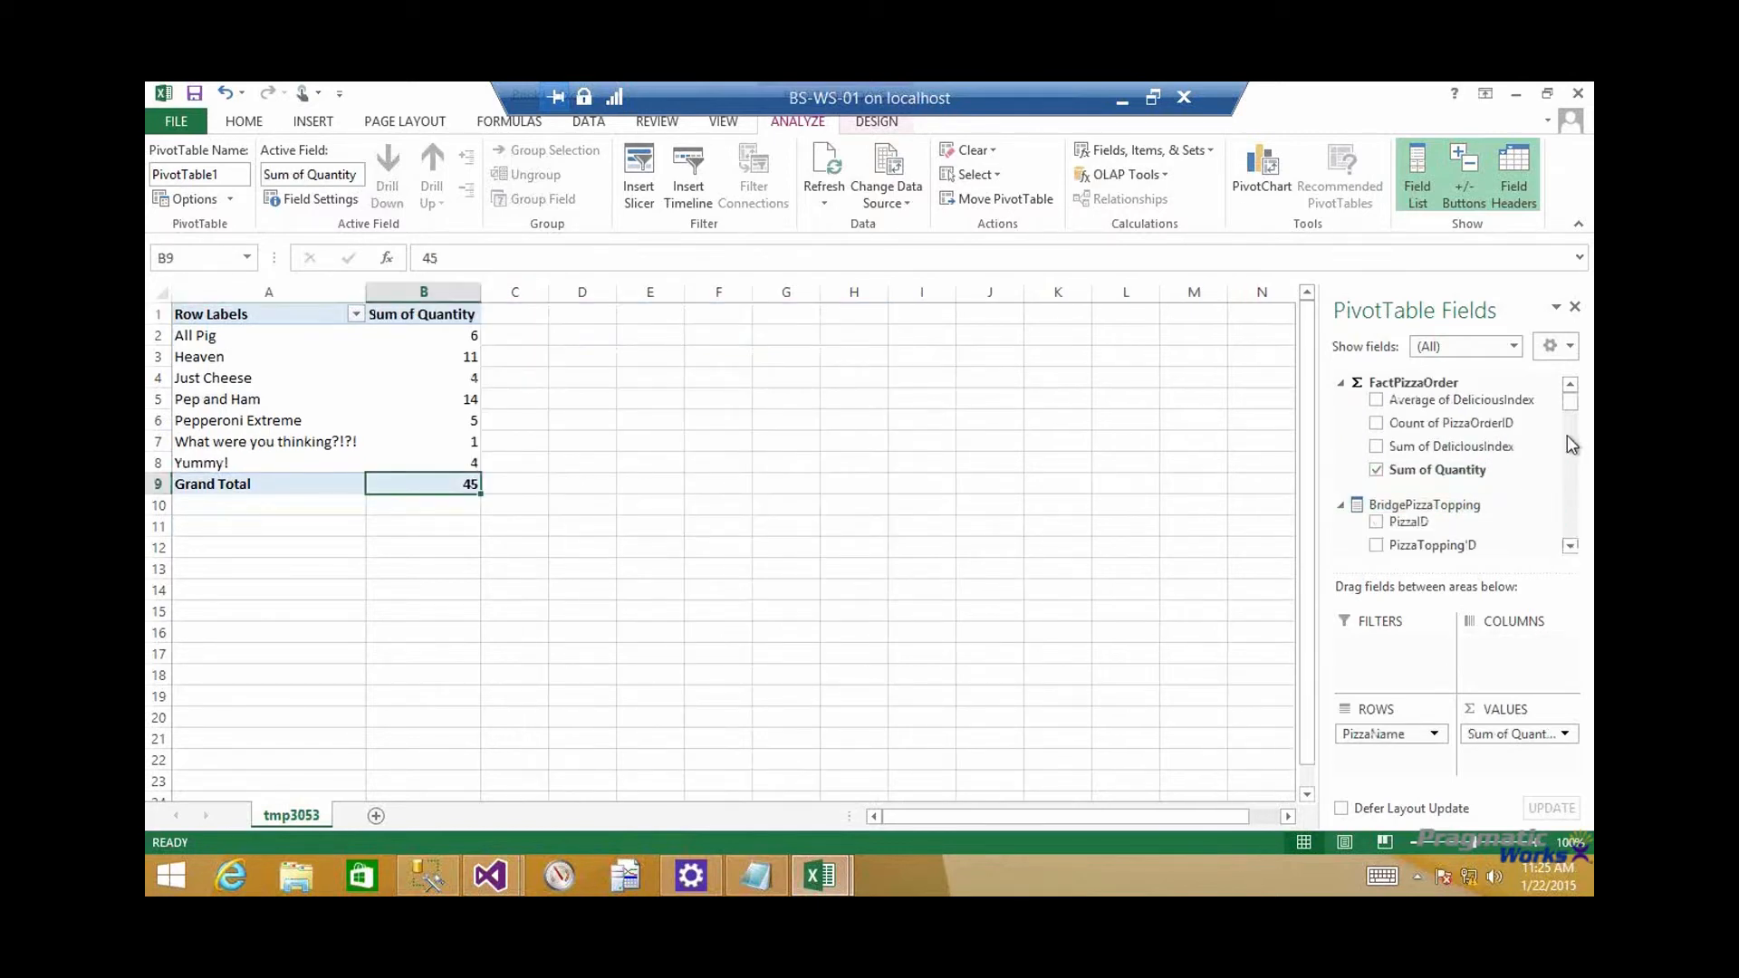
In the tabular model's workbook, add DimTopping's ToppingName to the pivot table's columns and examine the All Pig row across the toppings
{"action": "left_click_drag", "start_coordinate": [1575, 404], "coordinate": [1528, 656]}
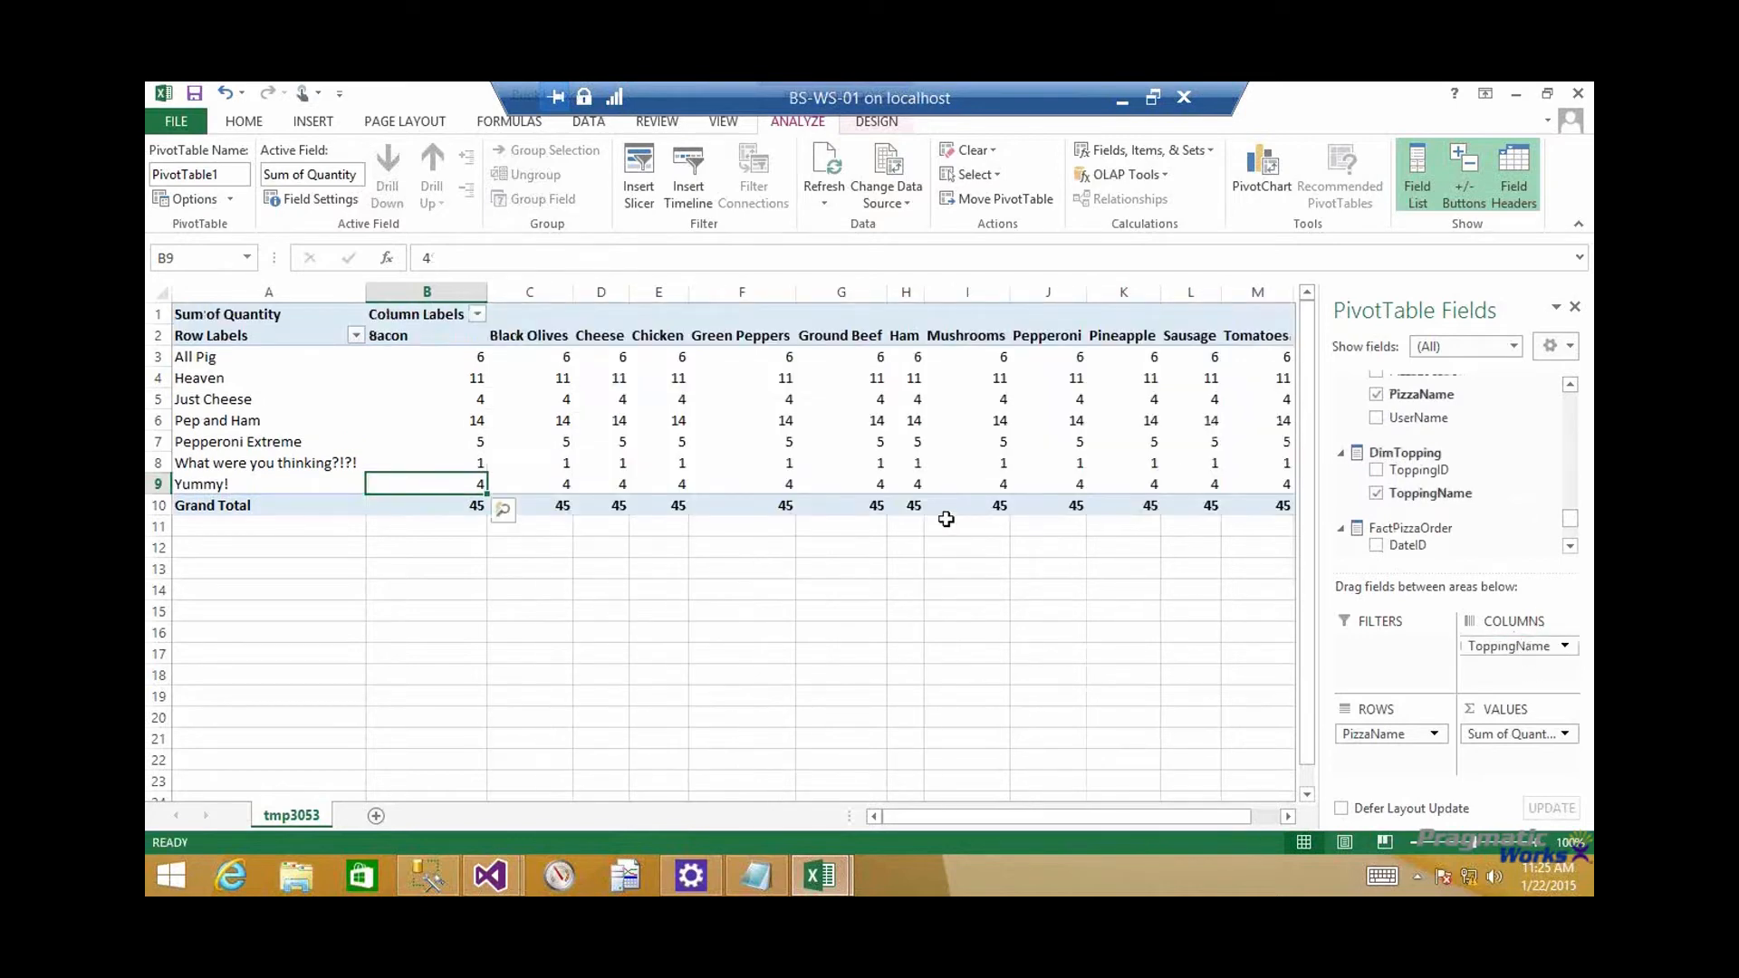
{"action": "left_click", "coordinate": [469, 358]}
{"action": "key", "text": "shift+Right"}
{"action": "key", "text": "shift+Right"}
{"action": "key", "text": "shift+Right"}
{"action": "key", "text": "shift+Right"}
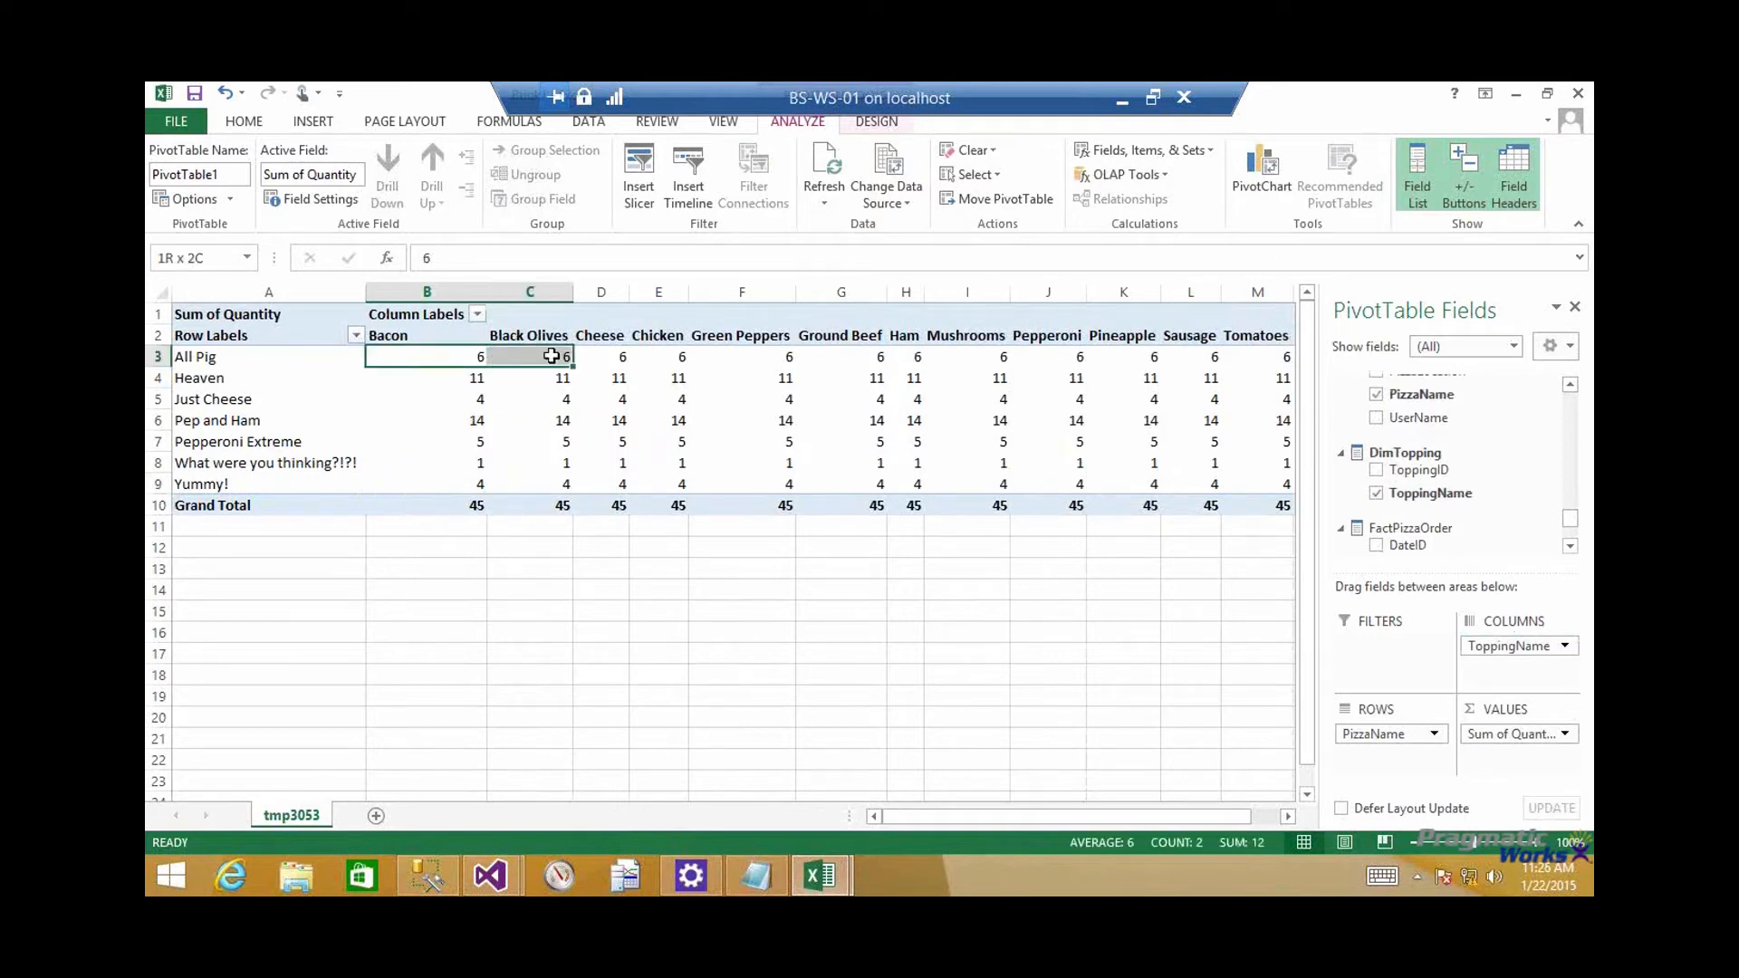
{"action": "left_click", "coordinate": [473, 355]}
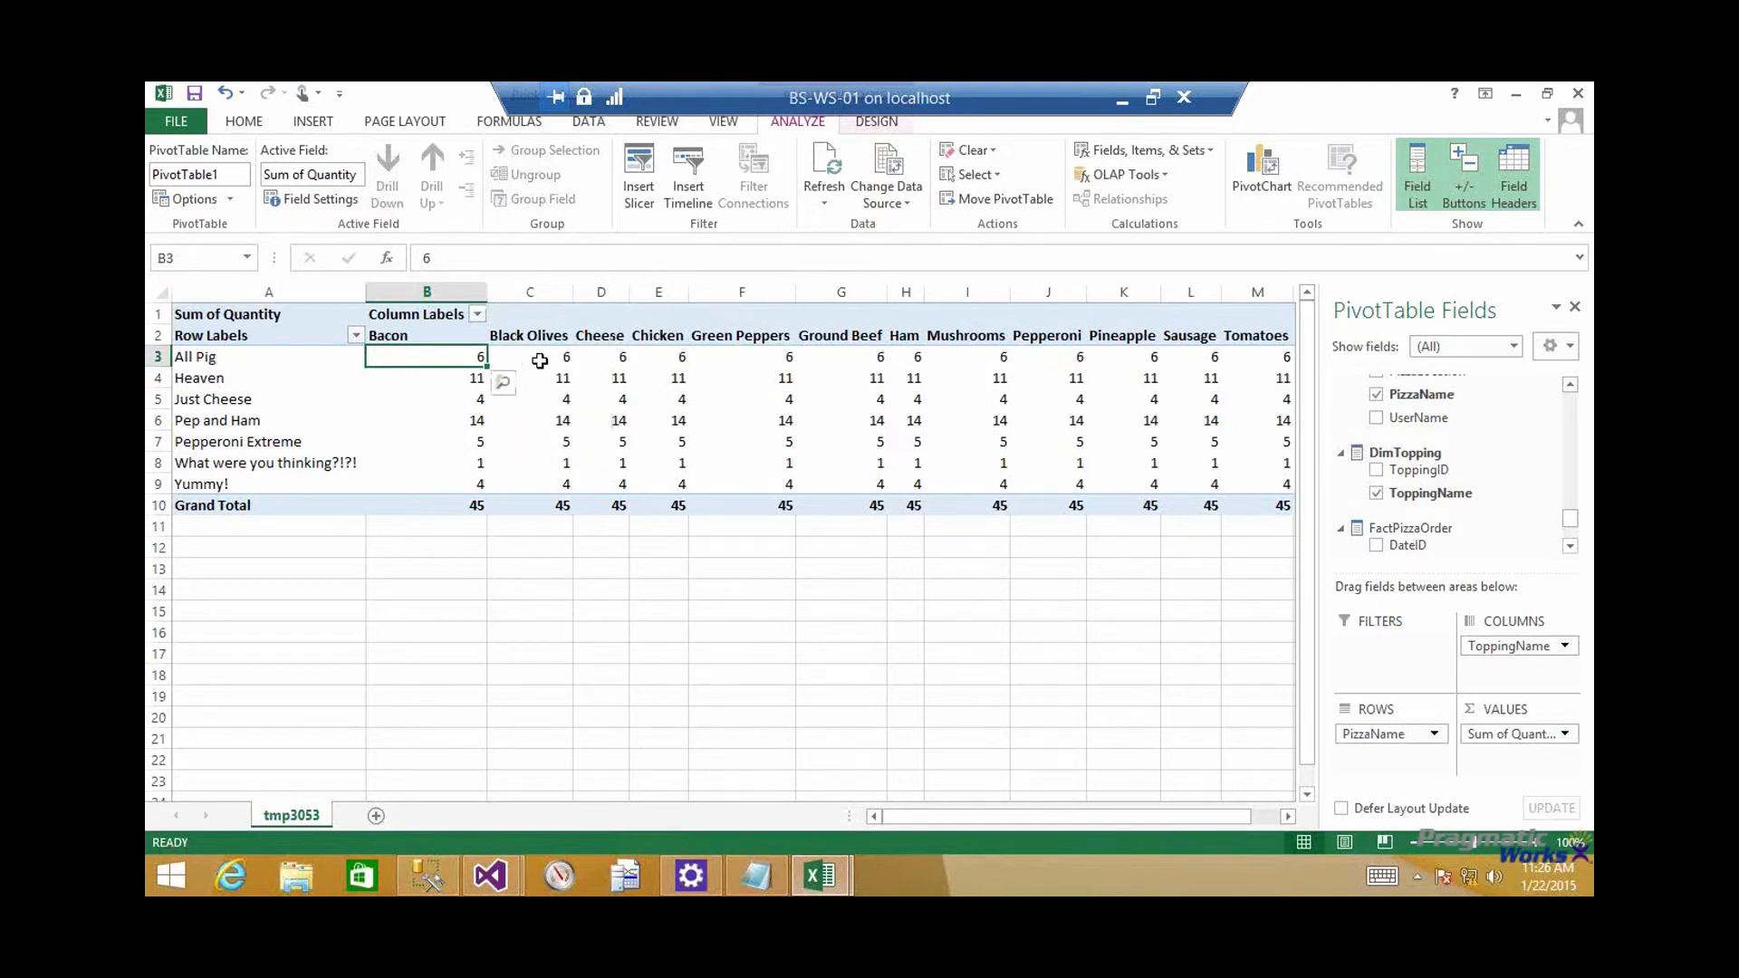
{"action": "left_click_drag", "start_coordinate": [544, 359], "coordinate": [1129, 357]}
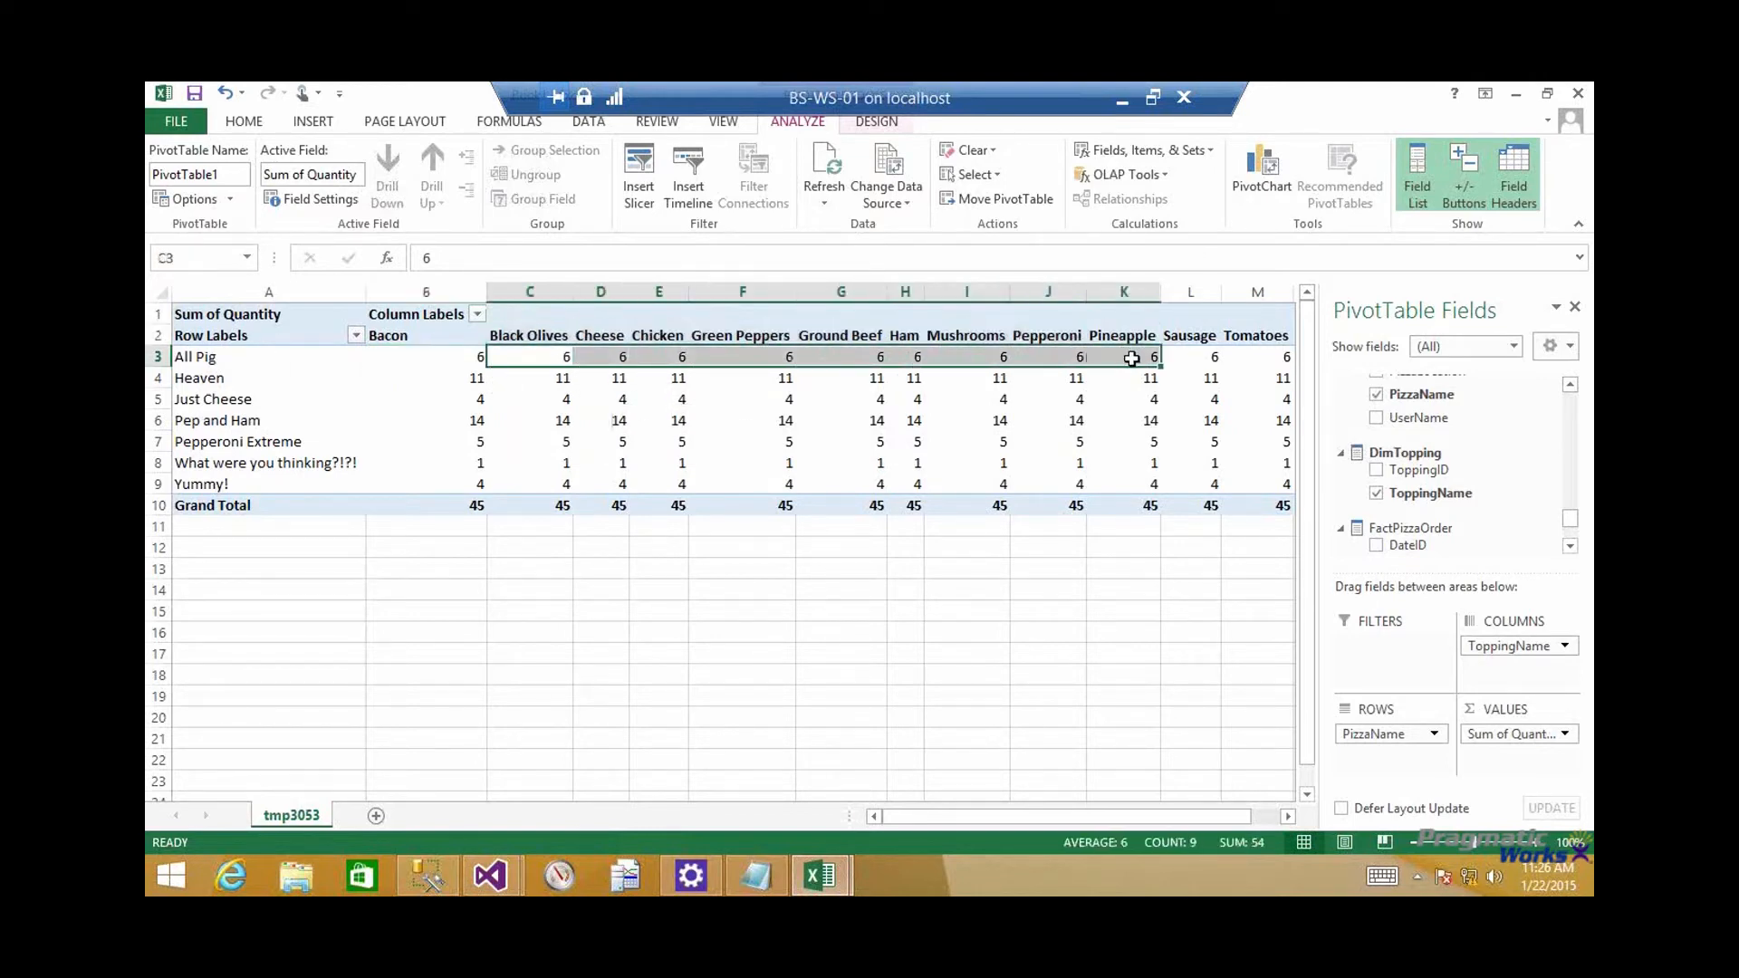
{"action": "left_click", "coordinate": [1130, 358]}
{"action": "left_click_drag", "start_coordinate": [1102, 819], "coordinate": [1045, 835]}
Examine the Just Cheese quantities across the topping columns from Bacon through Ham
{"action": "left_click", "coordinate": [252, 398]}
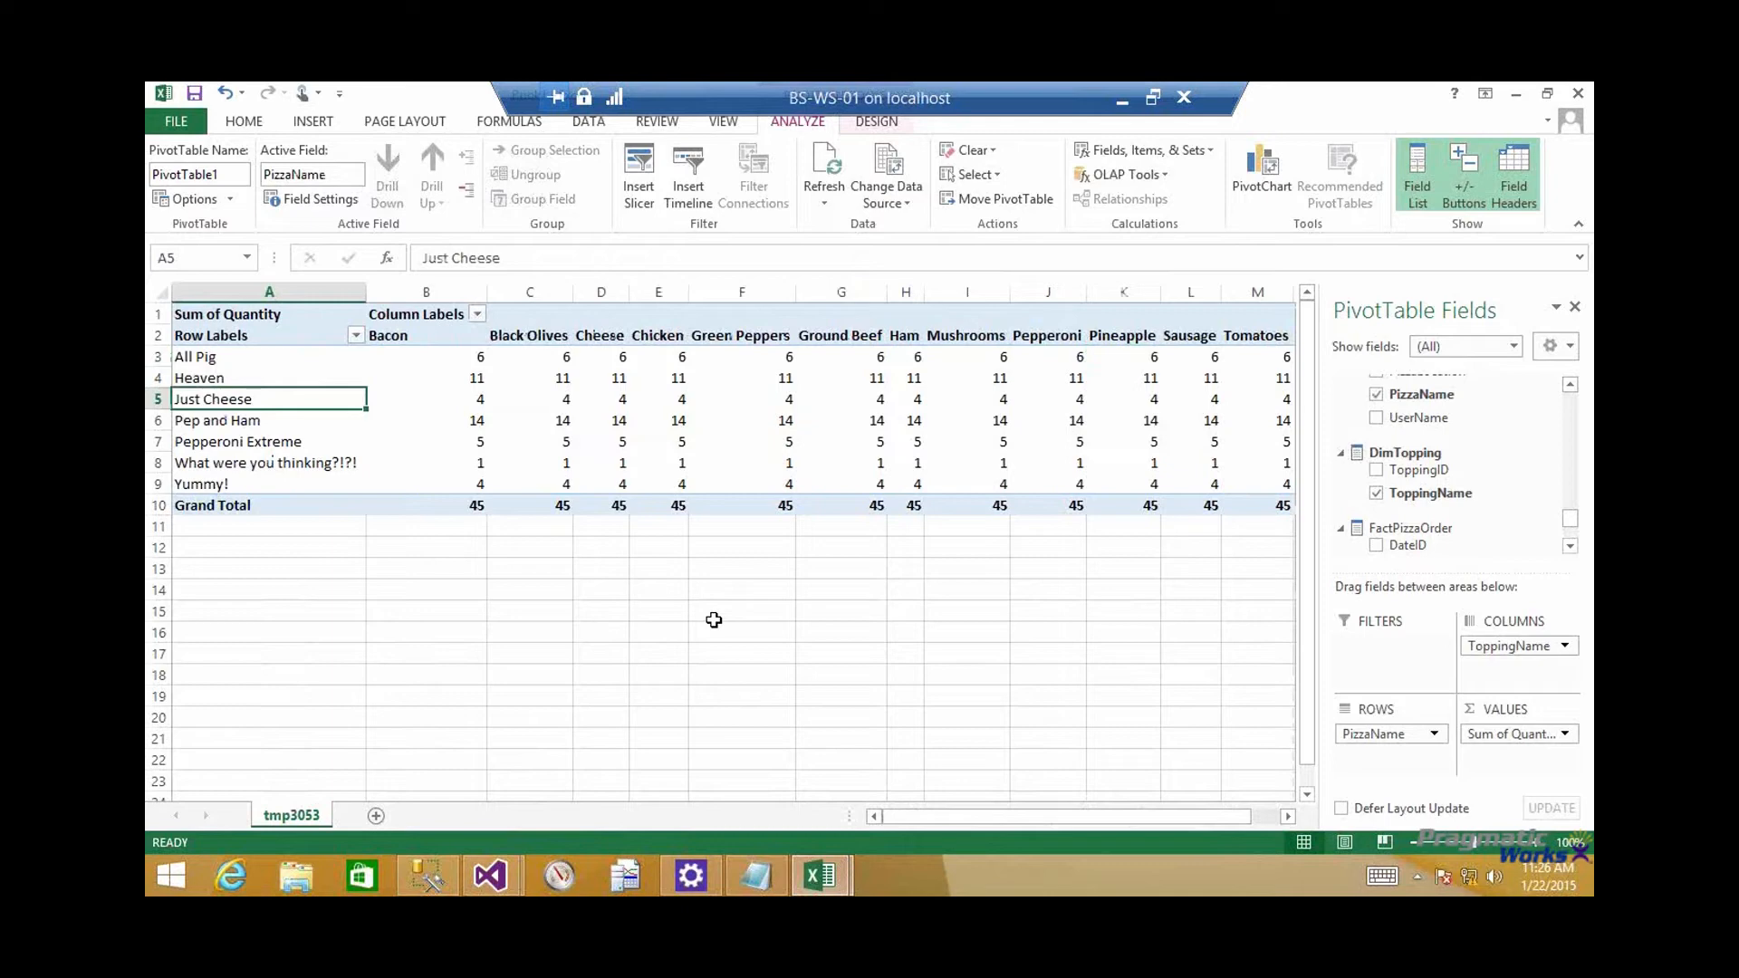
{"action": "key", "text": "Right"}
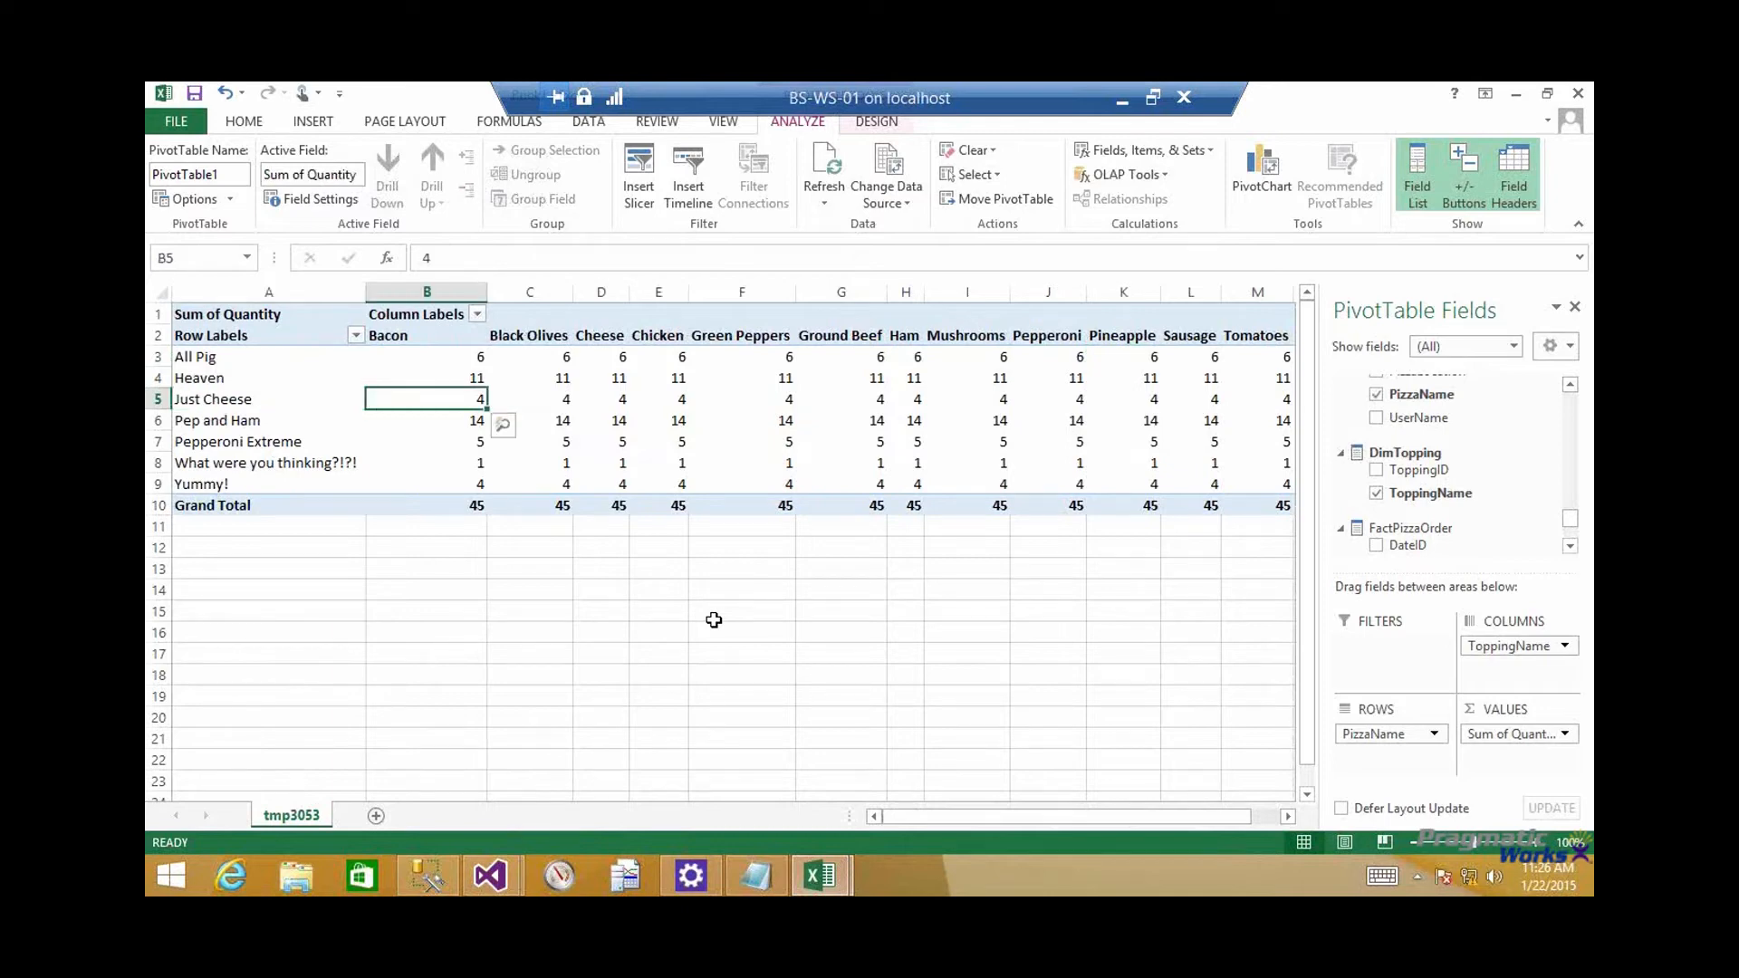
{"action": "key", "text": "Right"}
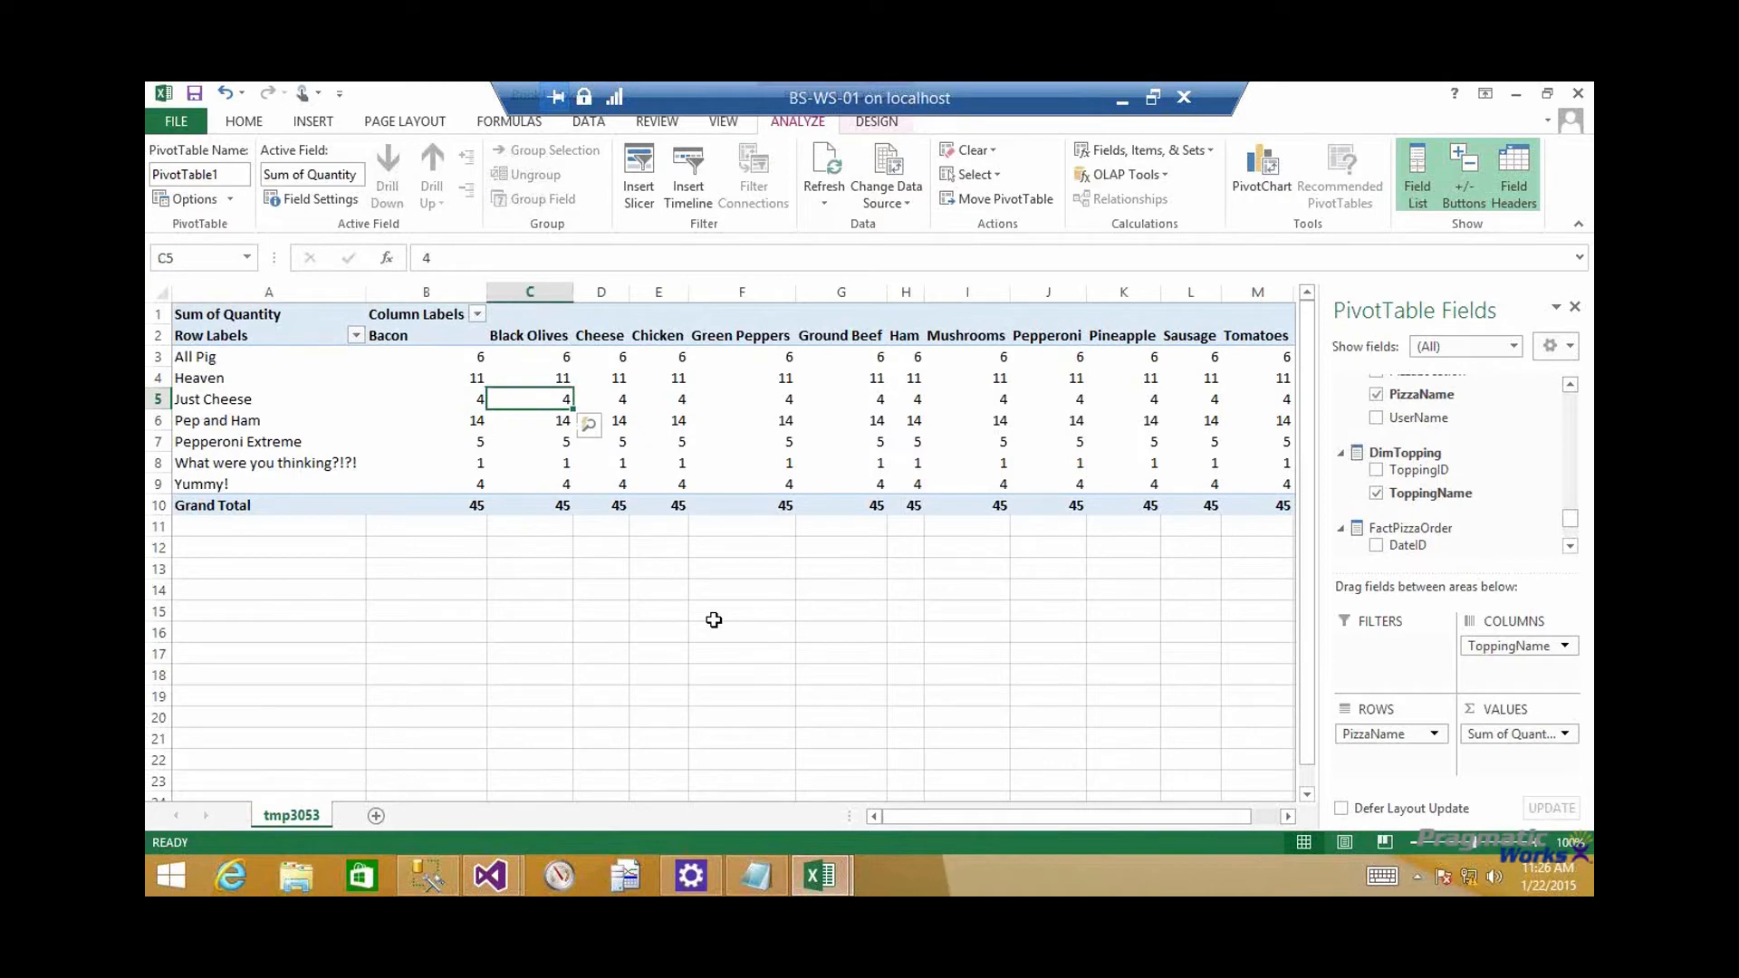
{"action": "key", "text": "Right"}
{"action": "key", "text": "Right"}
{"action": "key", "text": "Right"}
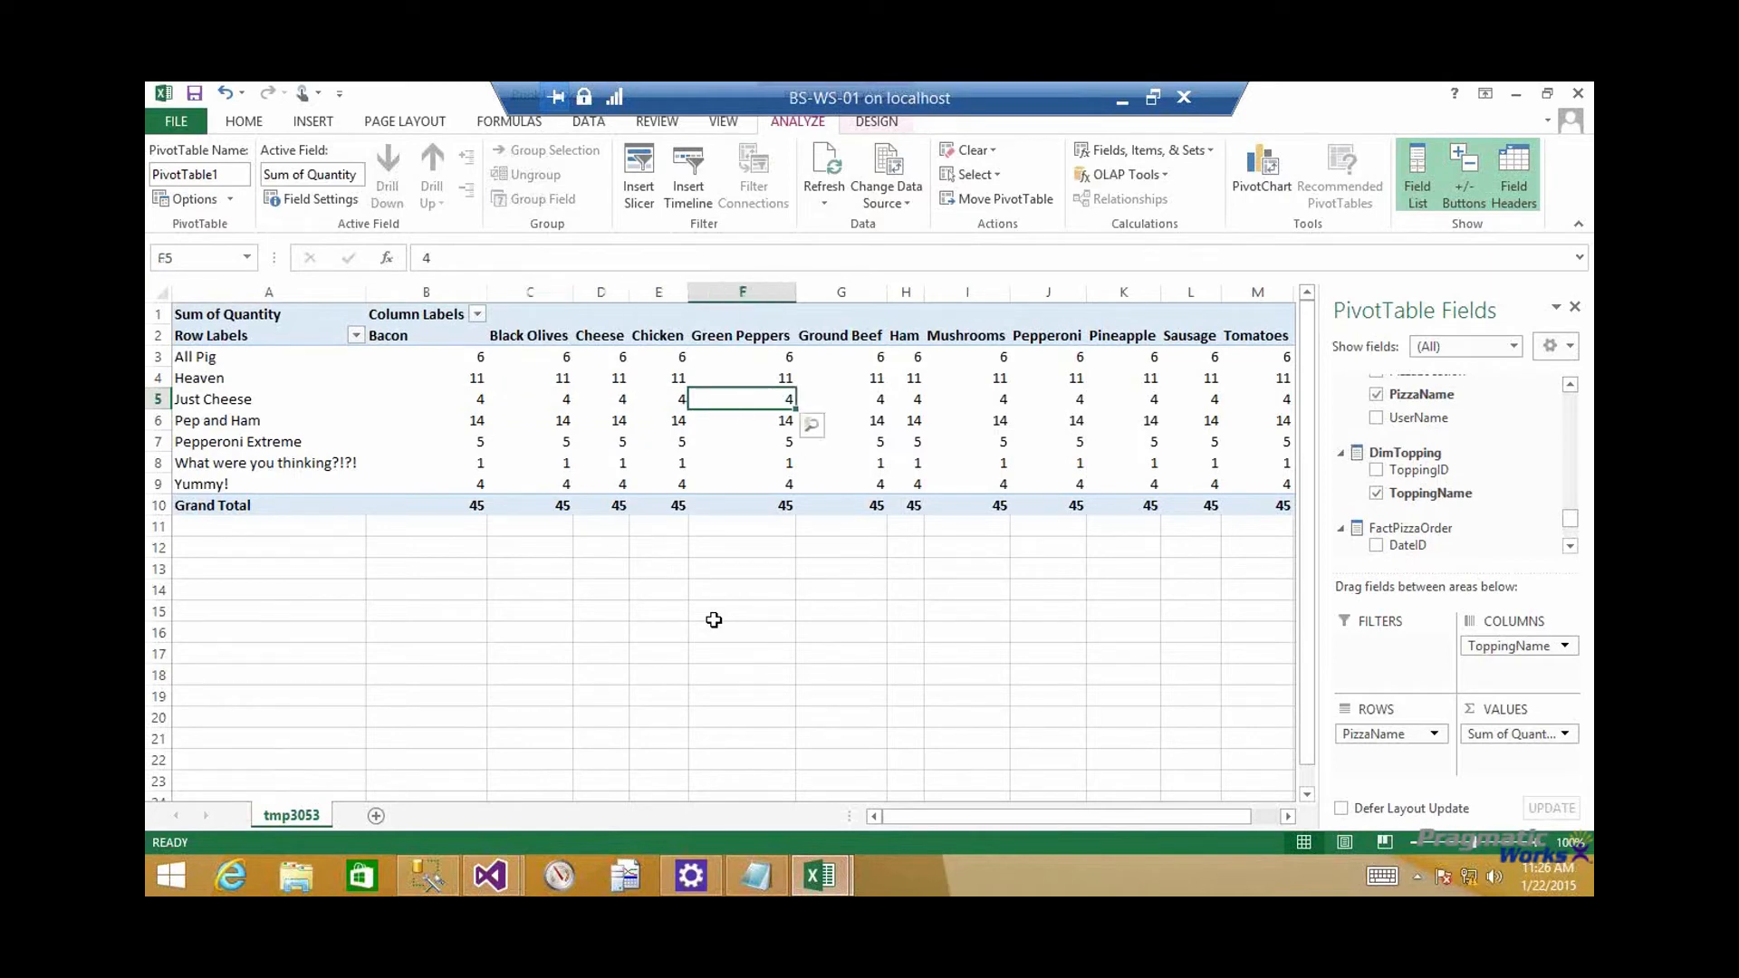
{"action": "key", "text": "Right"}
{"action": "key", "text": "Right"}
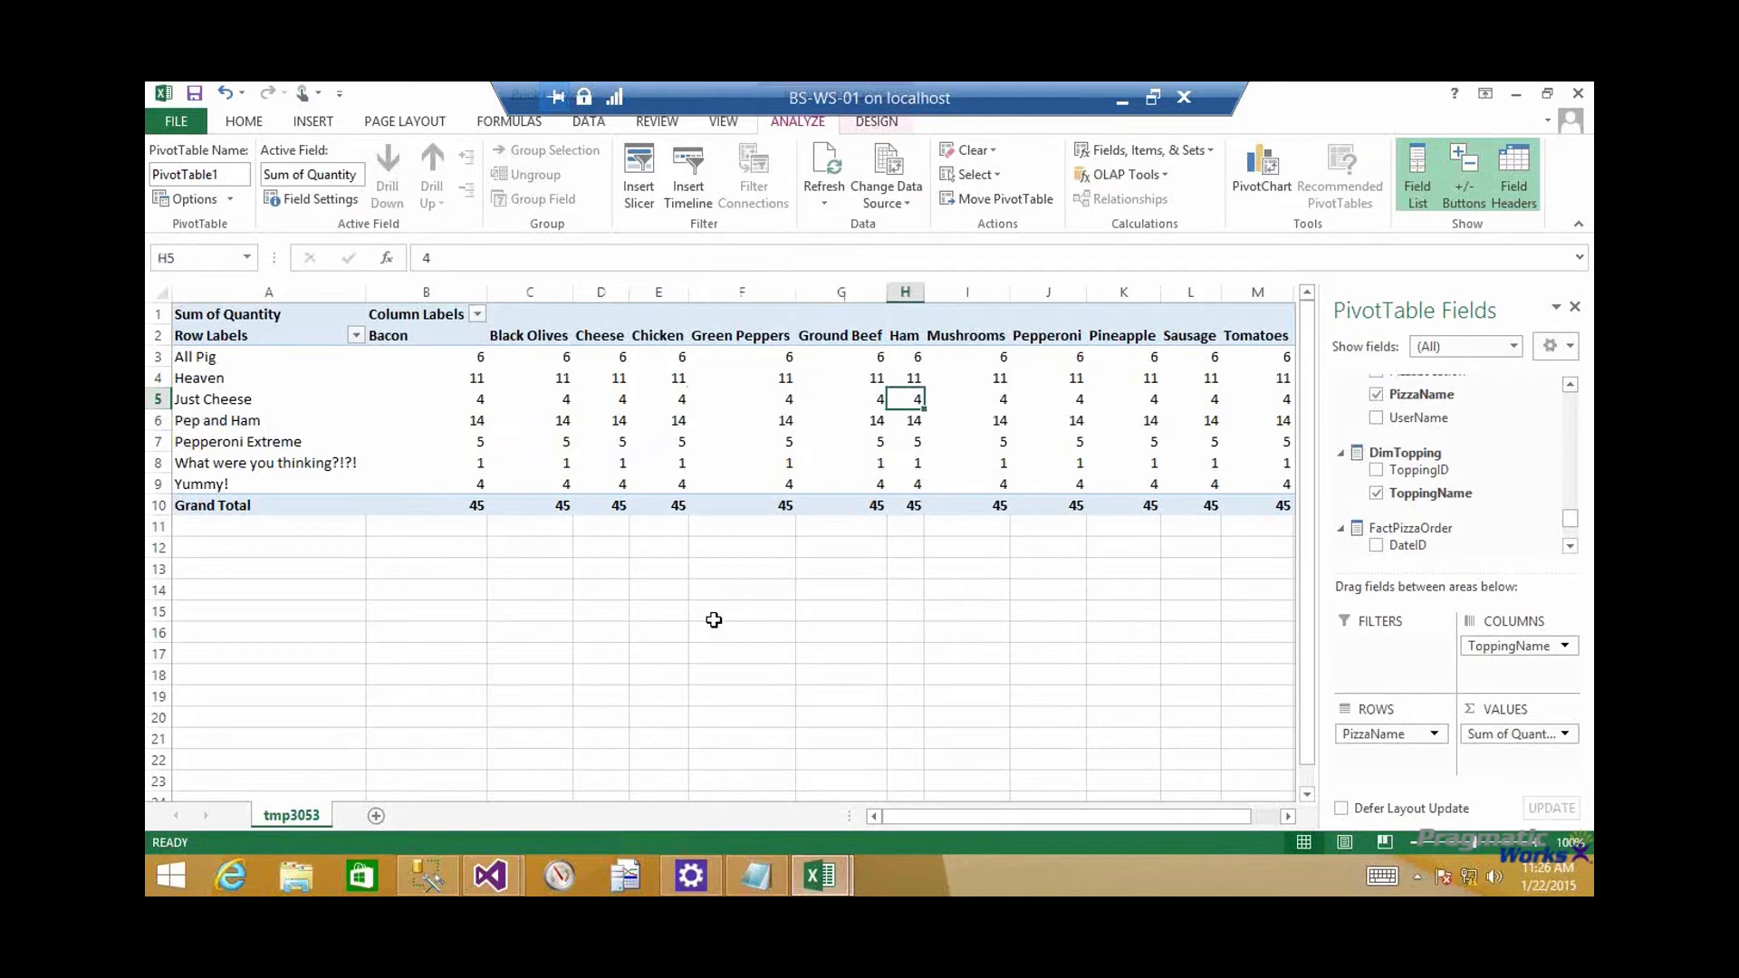
Switch to the cube's workbook and check the Just Cheese quantities from Pepperoni through Cheese
{"action": "mouse_move", "coordinate": [831, 879]}
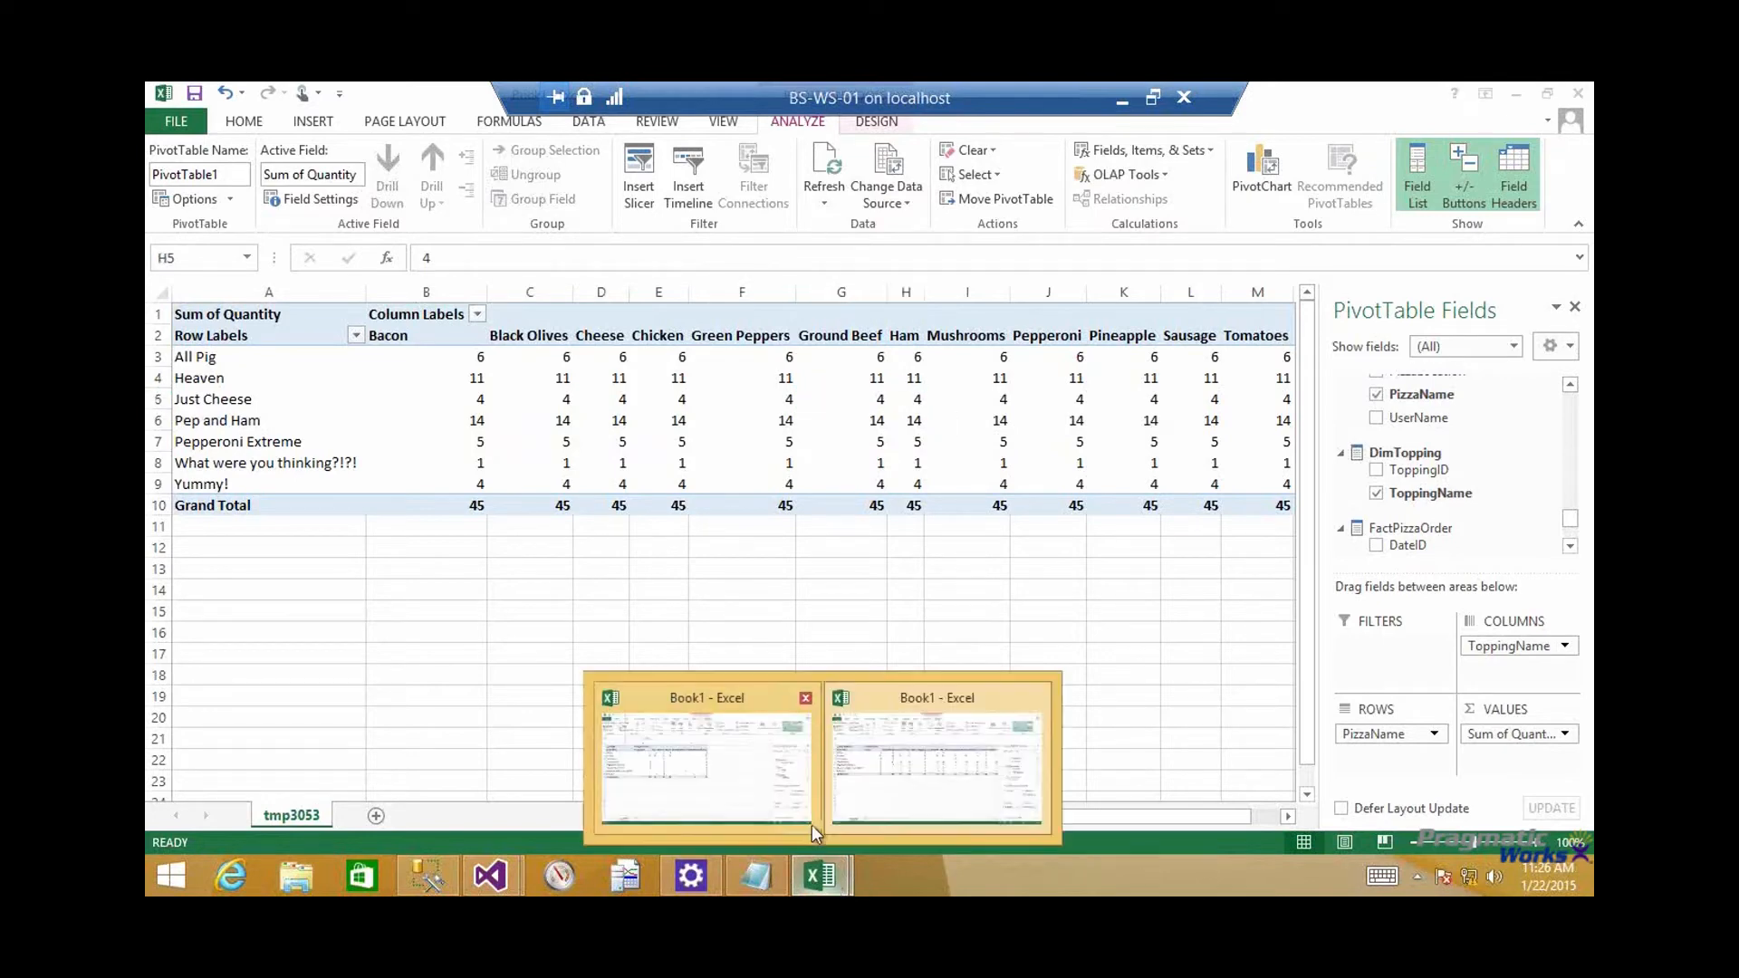
{"action": "left_click", "coordinate": [793, 794]}
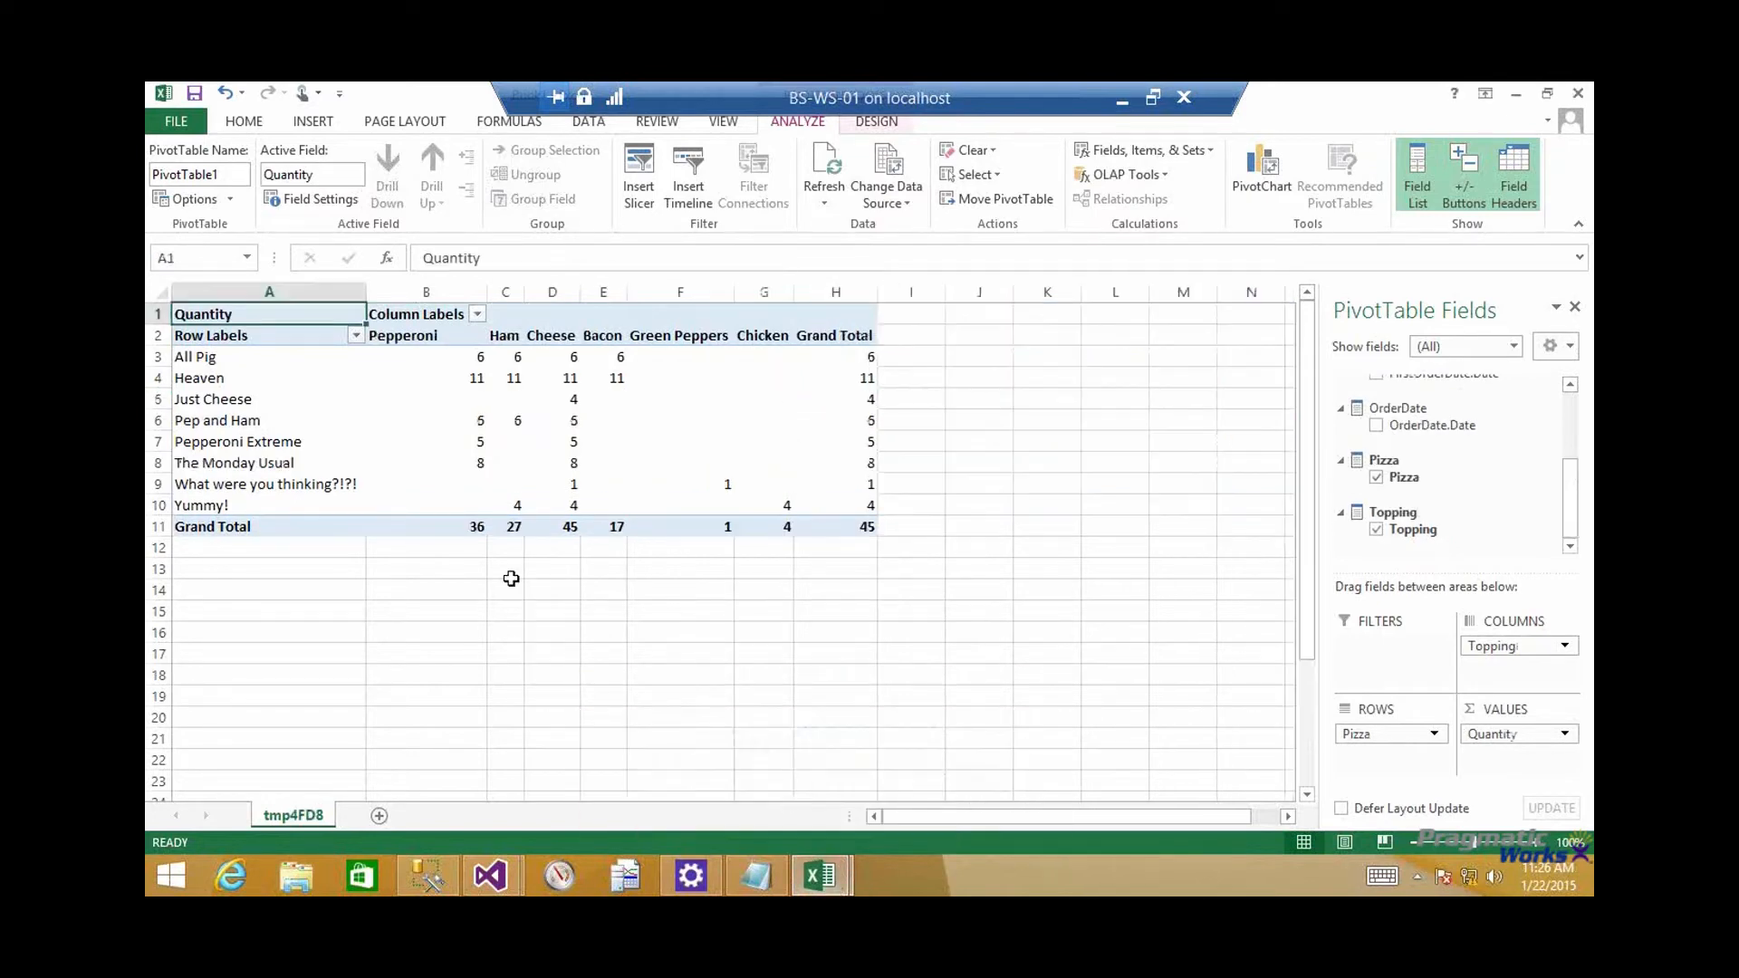
{"action": "left_click", "coordinate": [243, 407]}
{"action": "key", "text": "Right"}
{"action": "key", "text": "Right"}
{"action": "key", "text": "Right"}
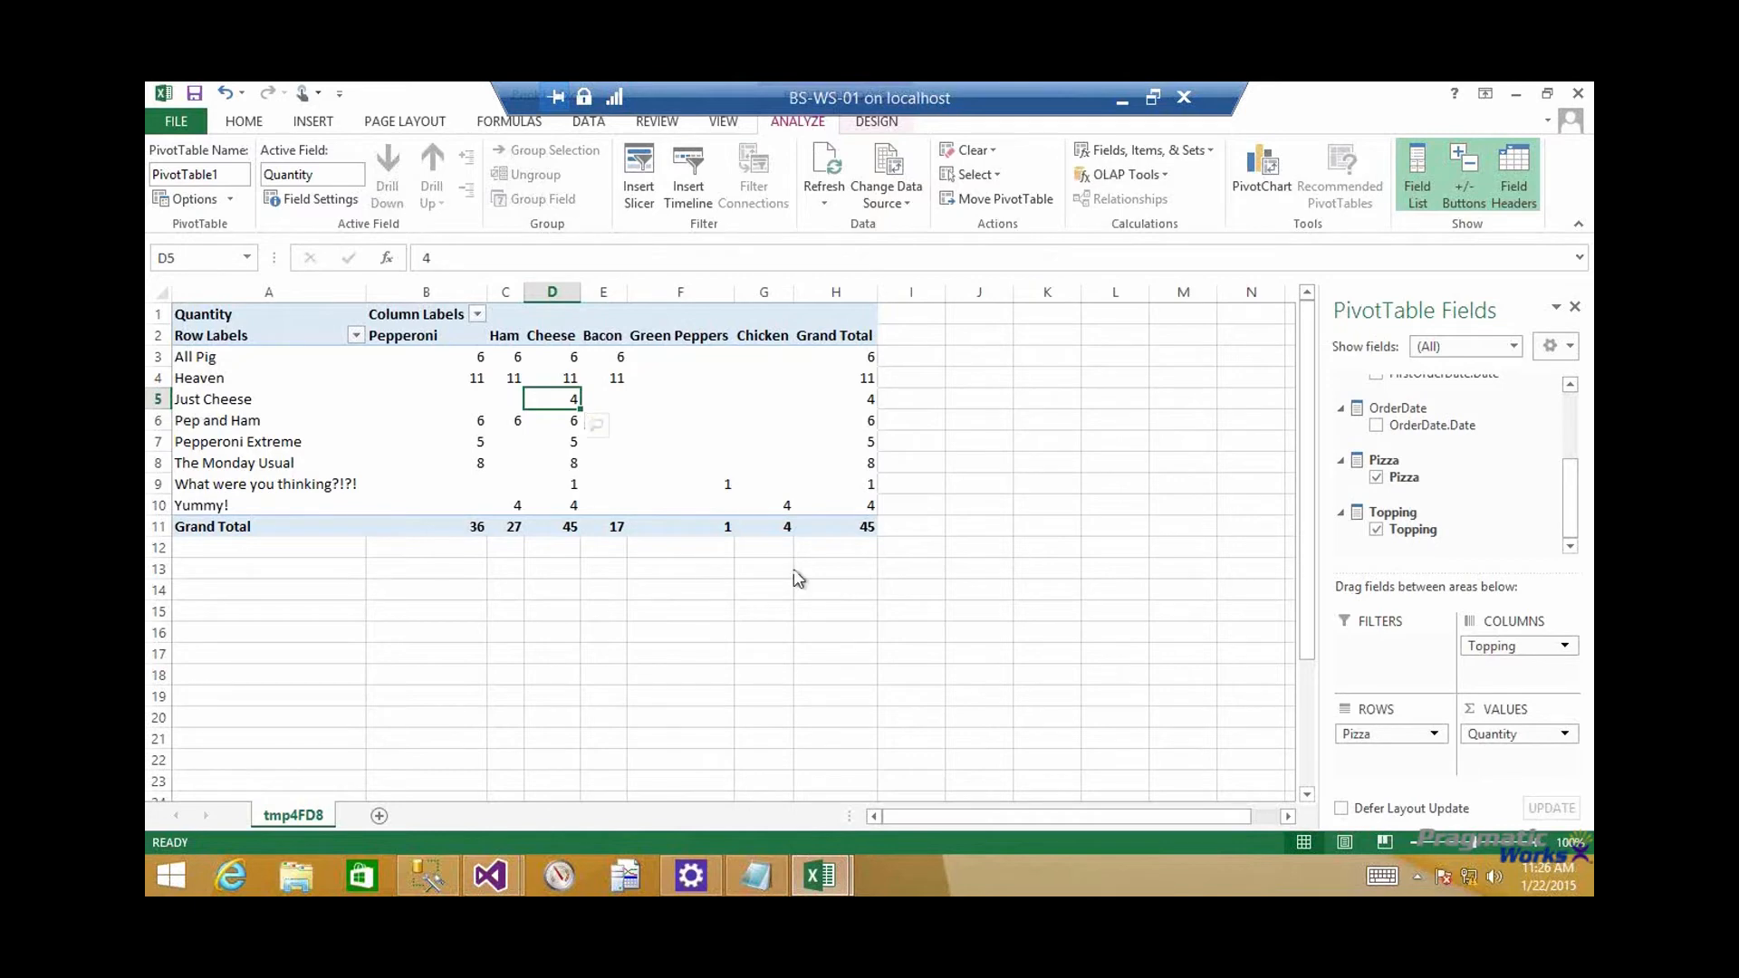
Return to the tabular model's workbook and examine the overall grand total and the Grand Total row across the toppings
{"action": "key", "text": "alt+Tab"}
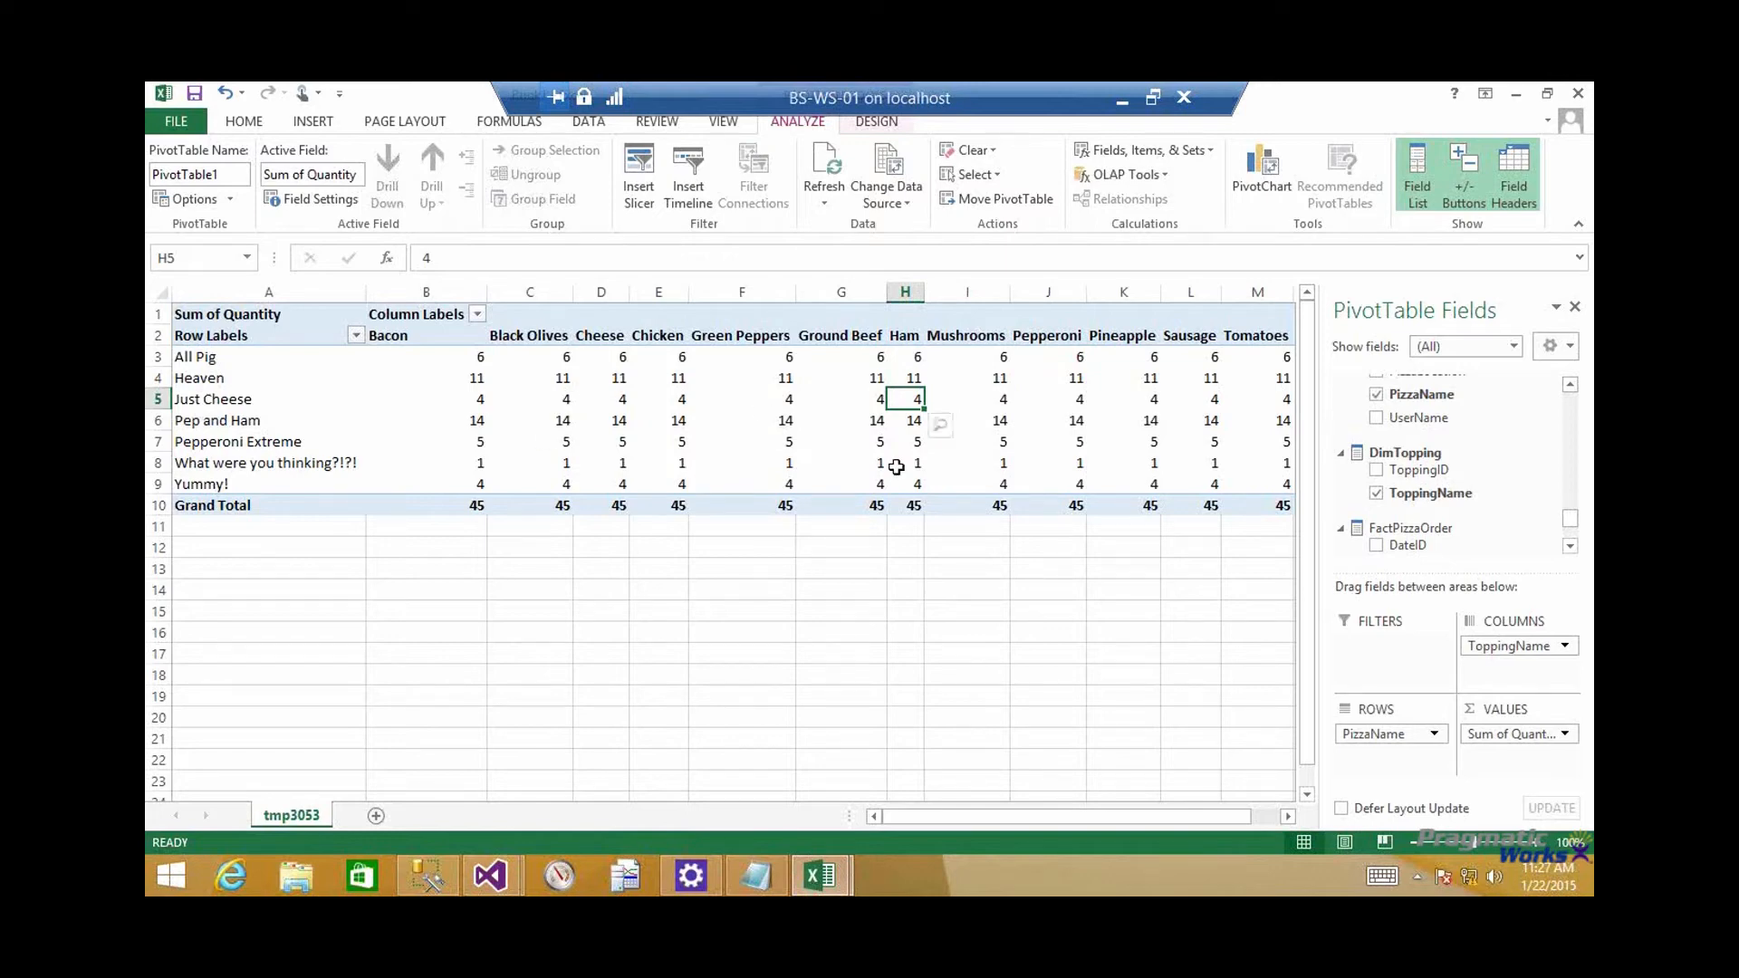
{"action": "left_click_drag", "start_coordinate": [1005, 822], "coordinate": [1128, 823]}
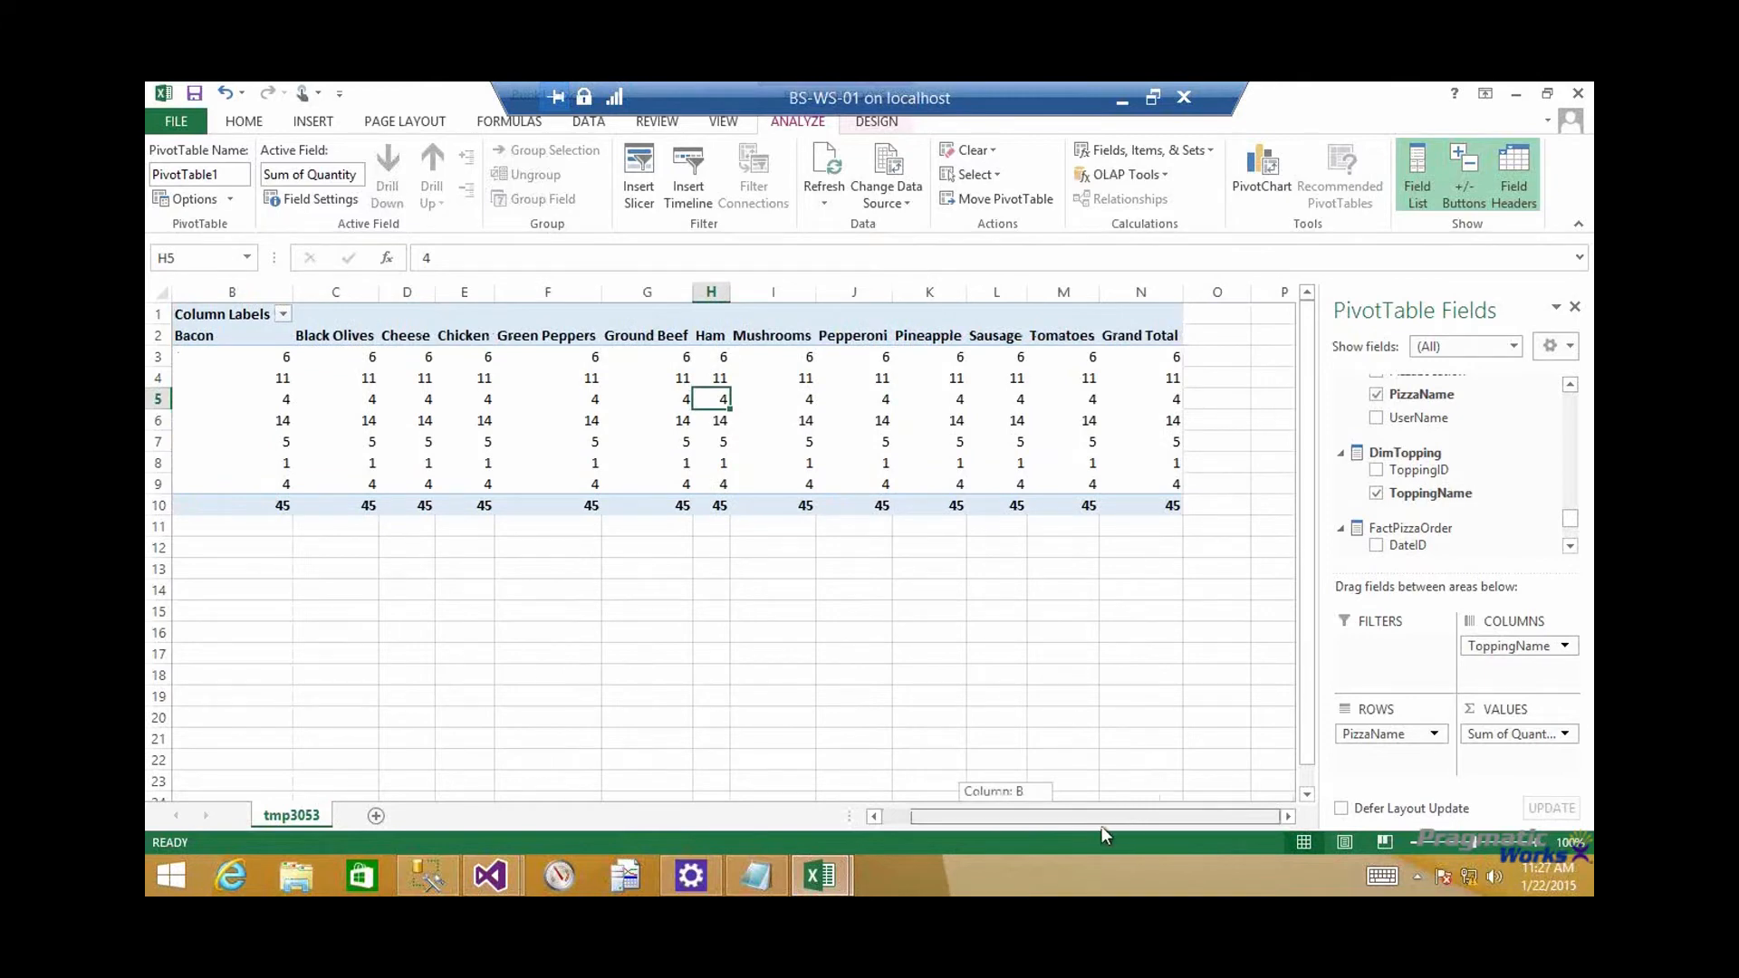
{"action": "mouse_move", "coordinate": [1012, 838]}
{"action": "left_mouse_down"}
{"action": "mouse_move", "coordinate": [987, 824]}
{"action": "mouse_move", "coordinate": [1010, 825]}
{"action": "left_mouse_up"}
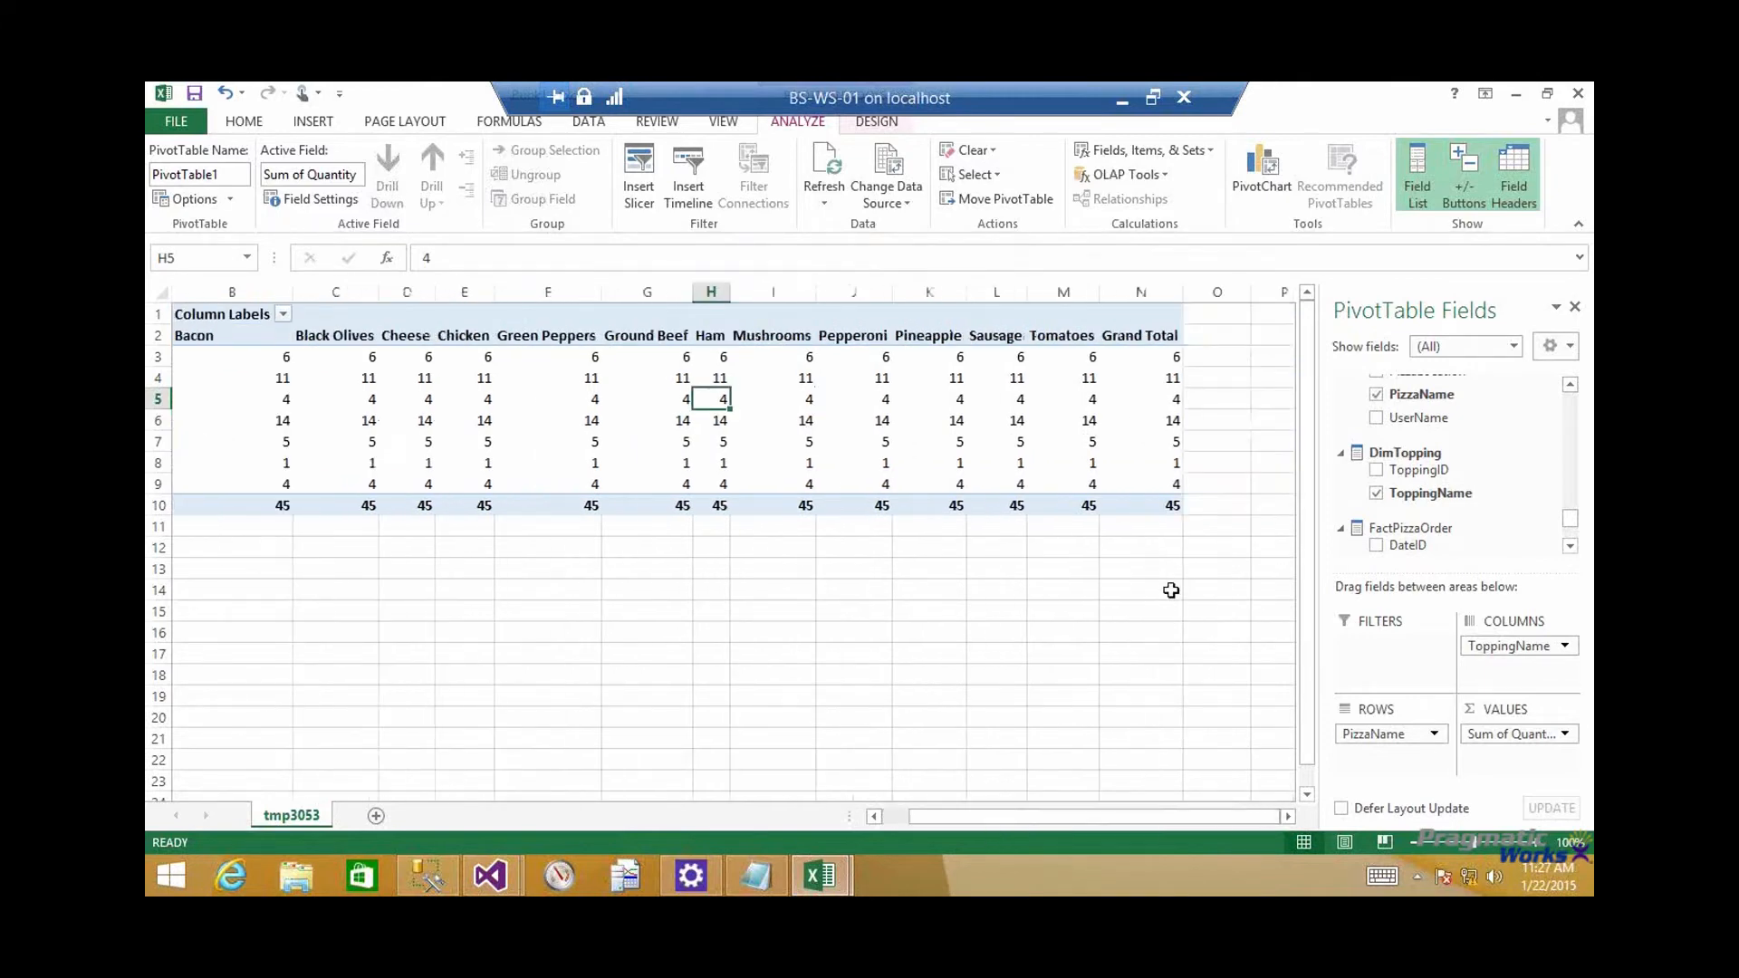
{"action": "left_click", "coordinate": [1147, 510]}
{"action": "left_click_drag", "start_coordinate": [1161, 815], "coordinate": [1132, 817]}
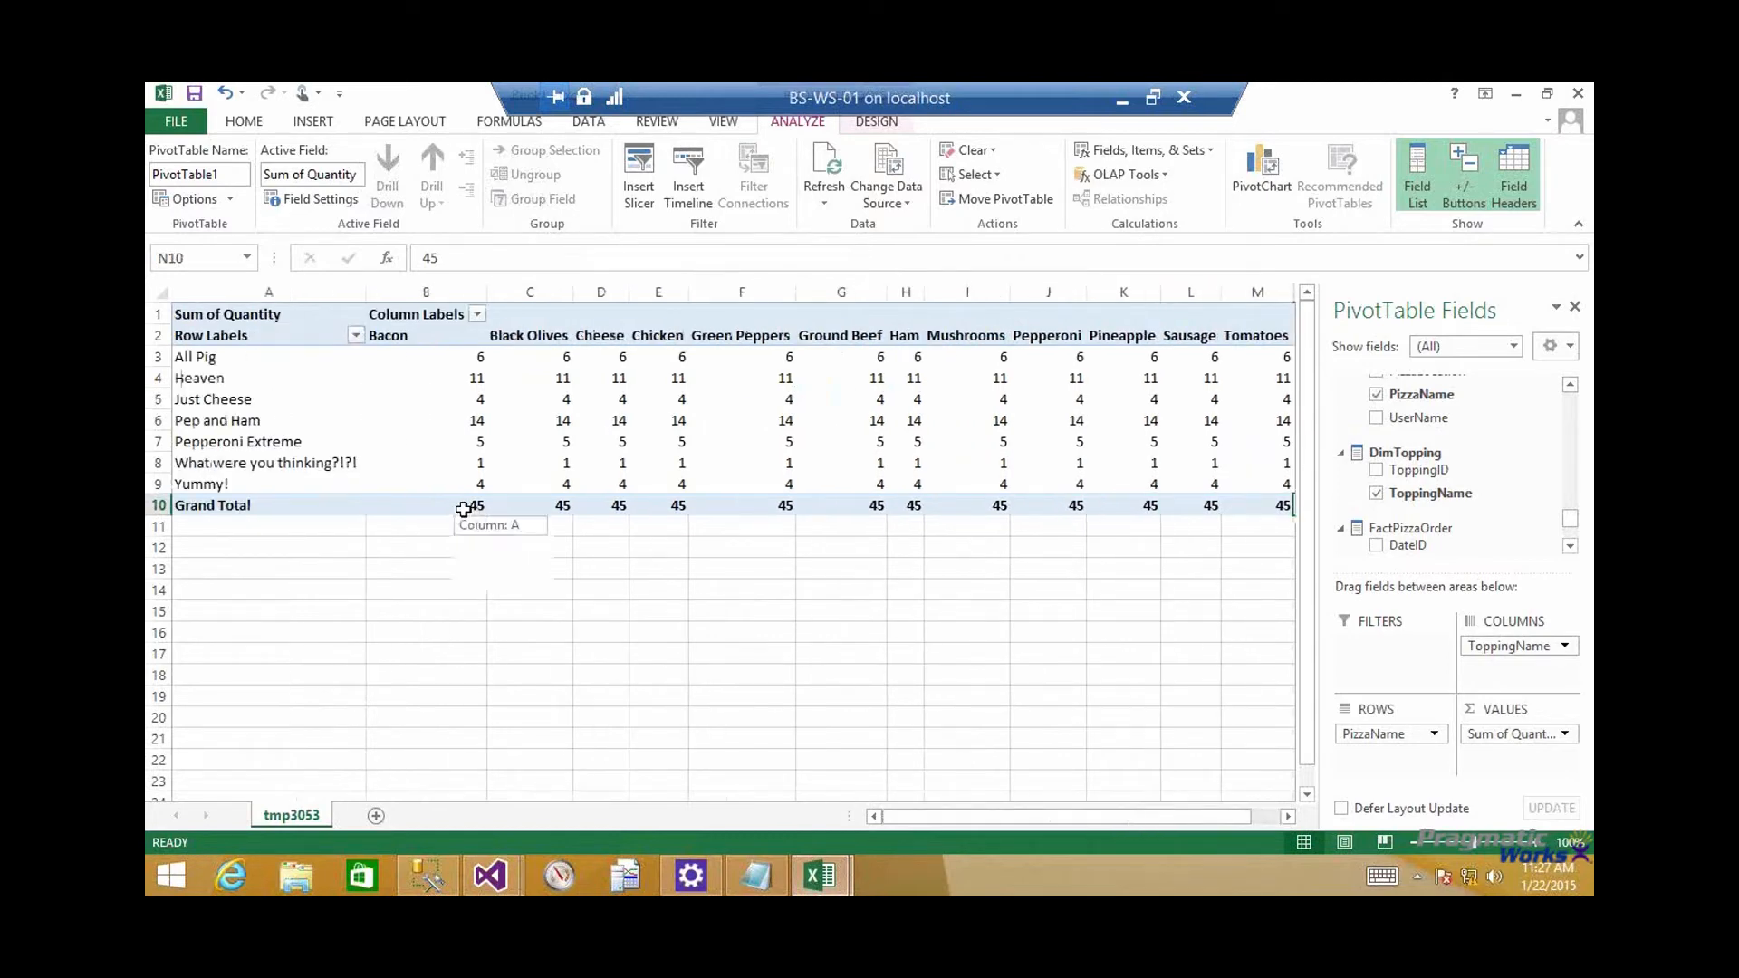
{"action": "left_click_drag", "start_coordinate": [463, 510], "coordinate": [1190, 499]}
Switch to the cube's workbook and examine the grand totals for Pepperoni, Ham, Cheese and Green Peppers
{"action": "mouse_move", "coordinate": [825, 875]}
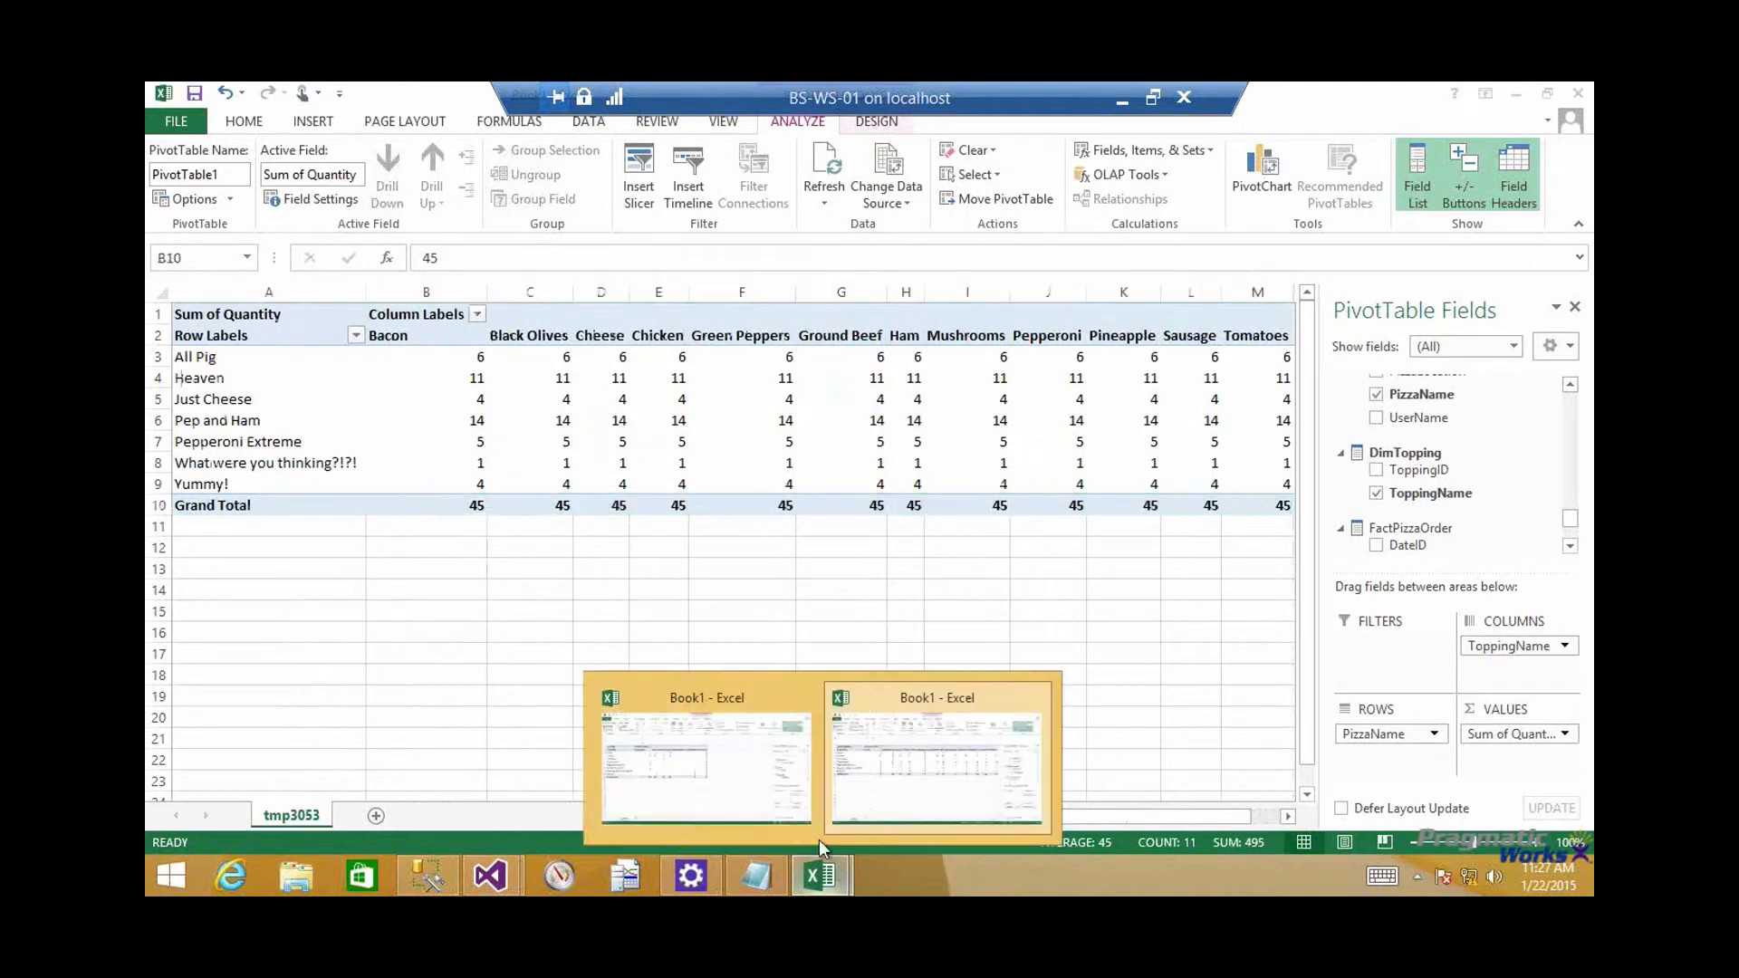
{"action": "left_click", "coordinate": [745, 781]}
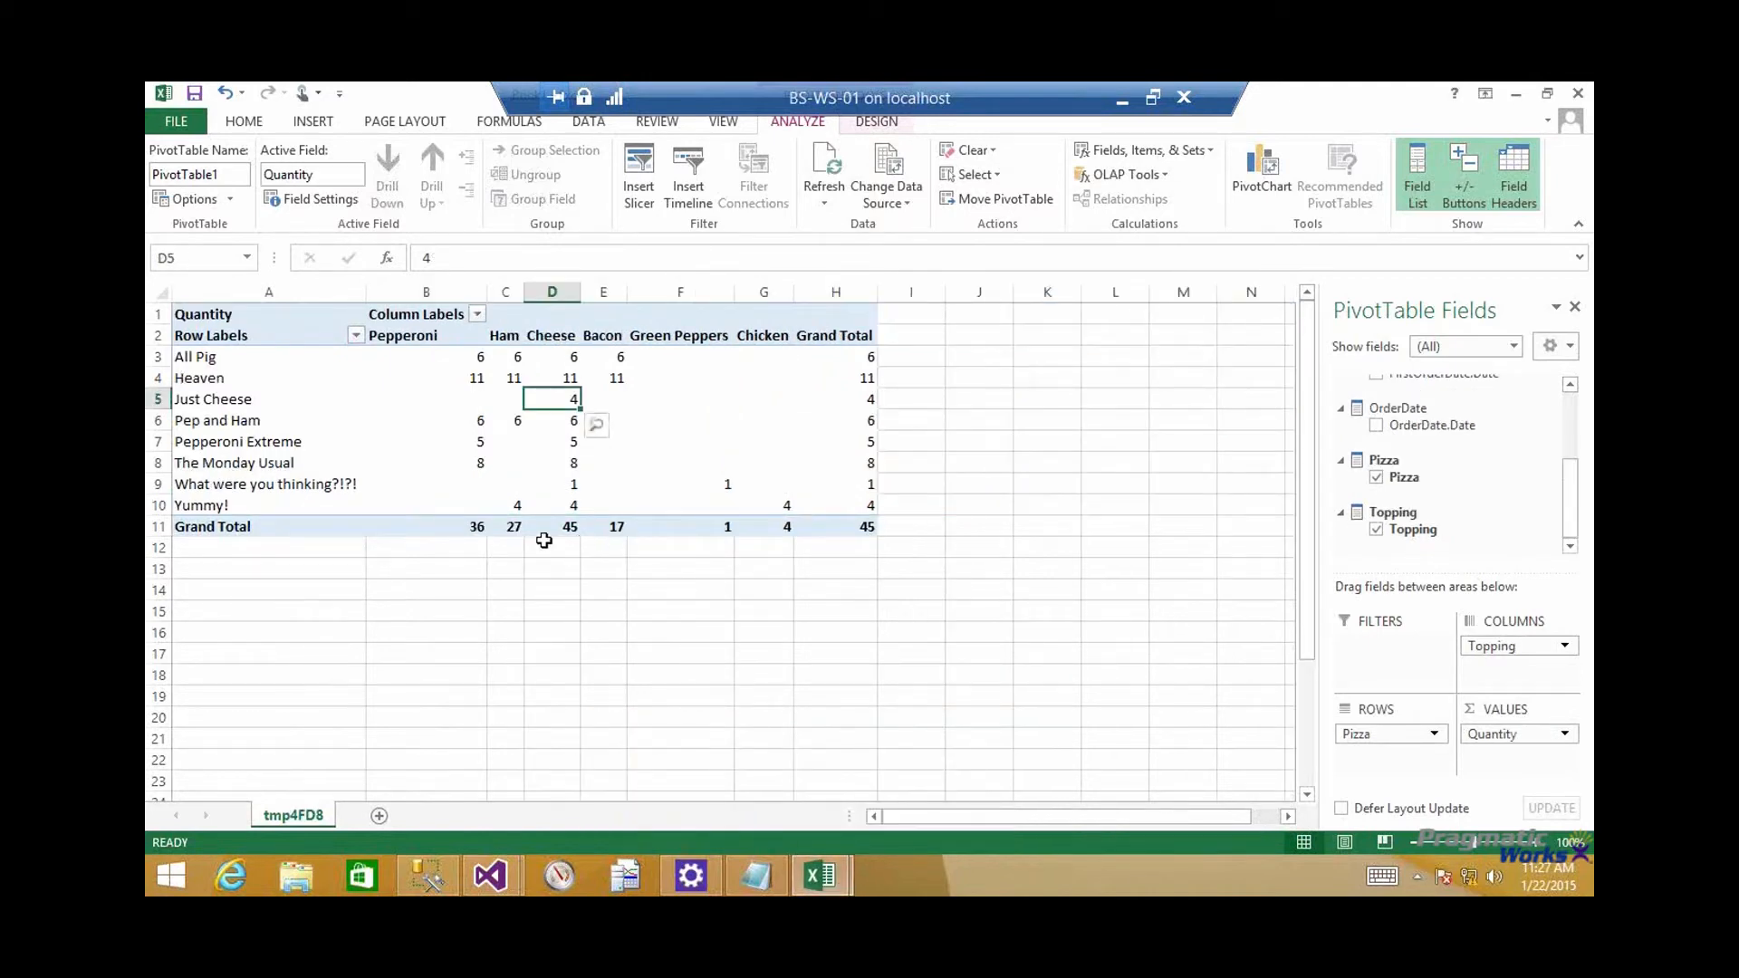
{"action": "left_click", "coordinate": [448, 526]}
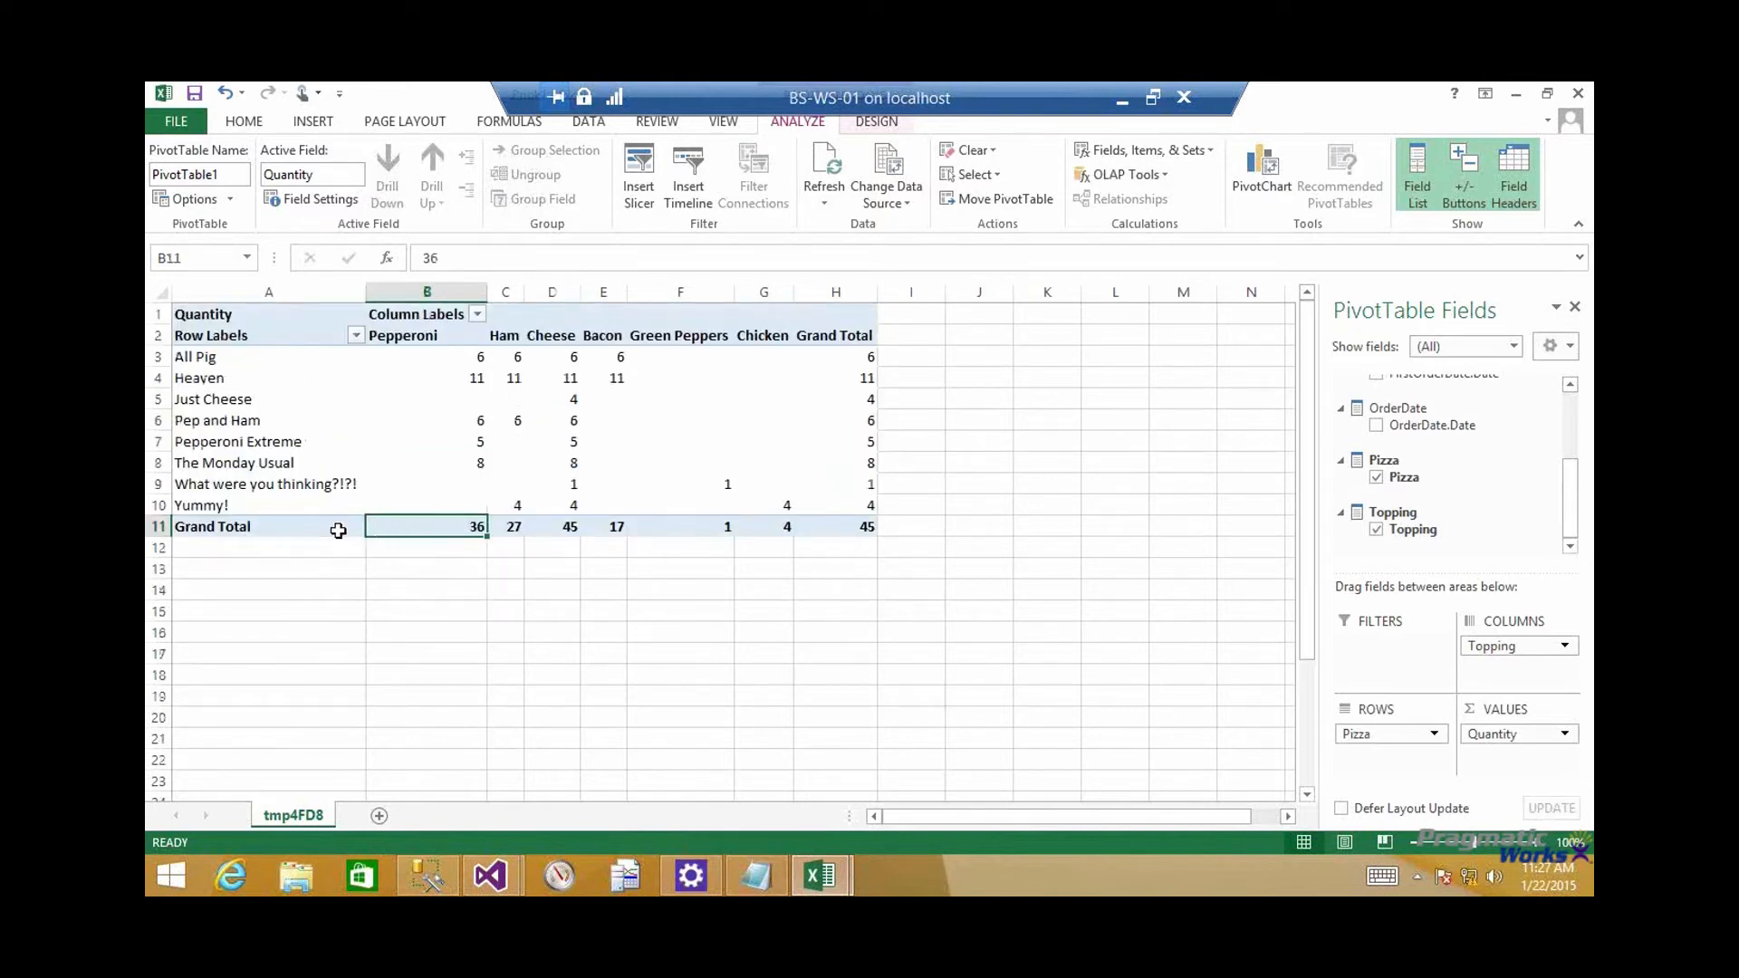
{"action": "left_click", "coordinate": [517, 526]}
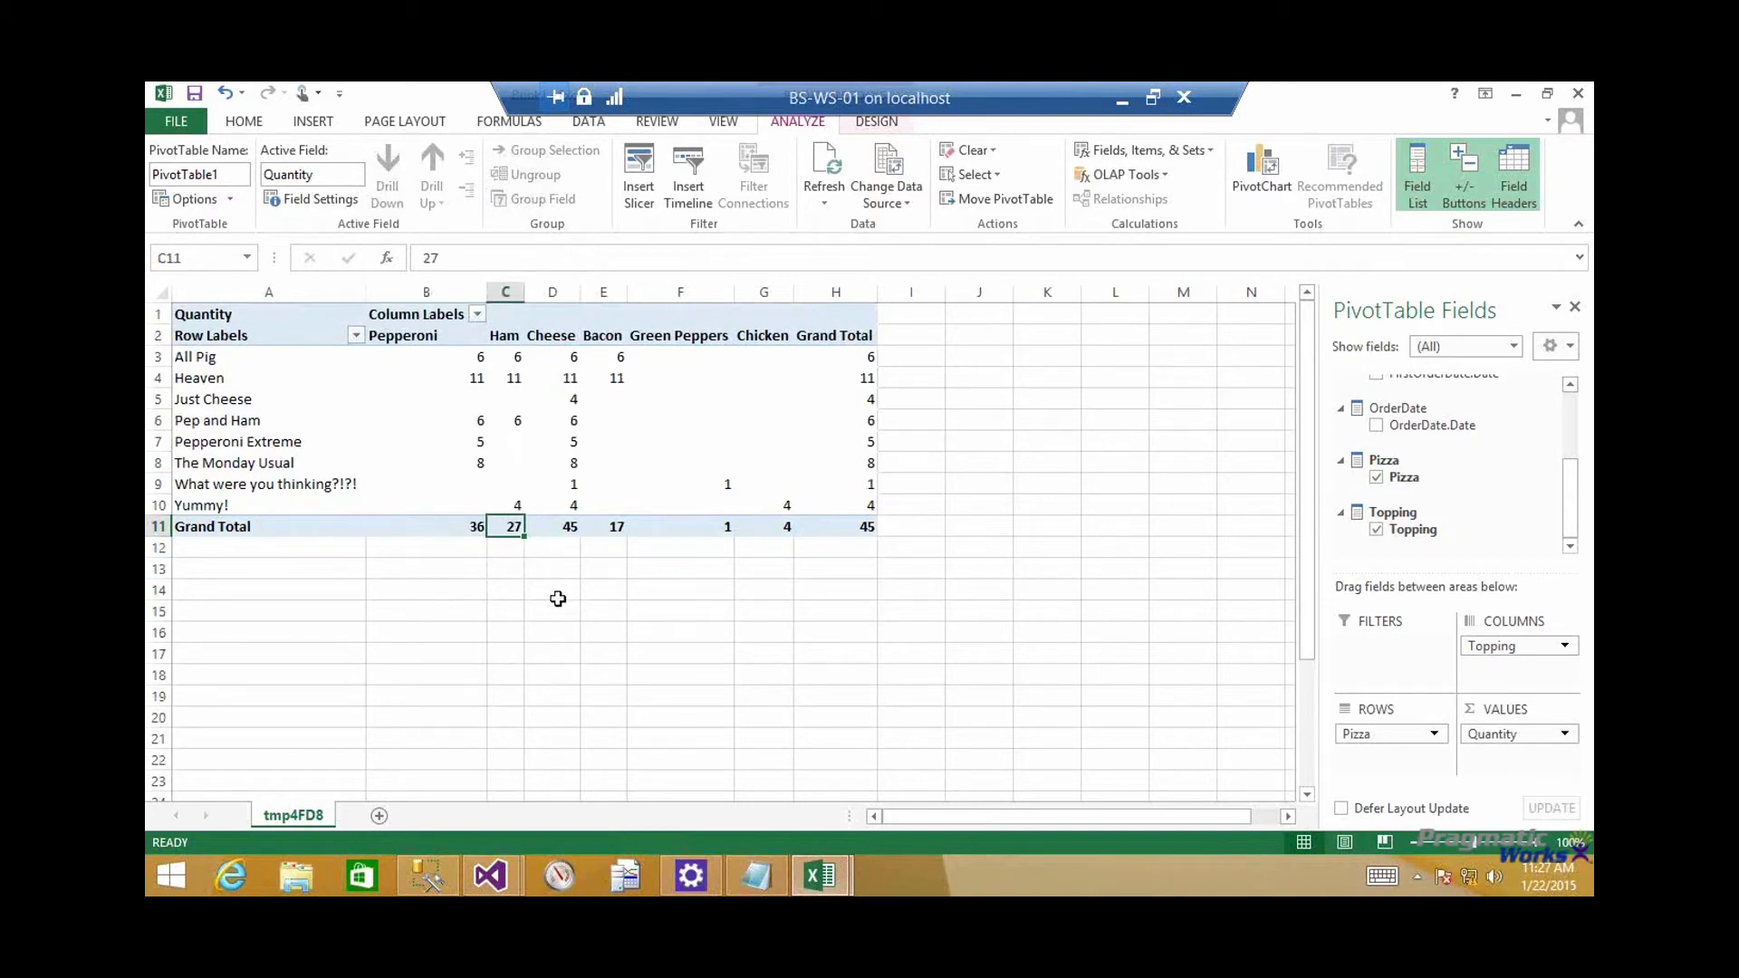
{"action": "left_click", "coordinate": [559, 528]}
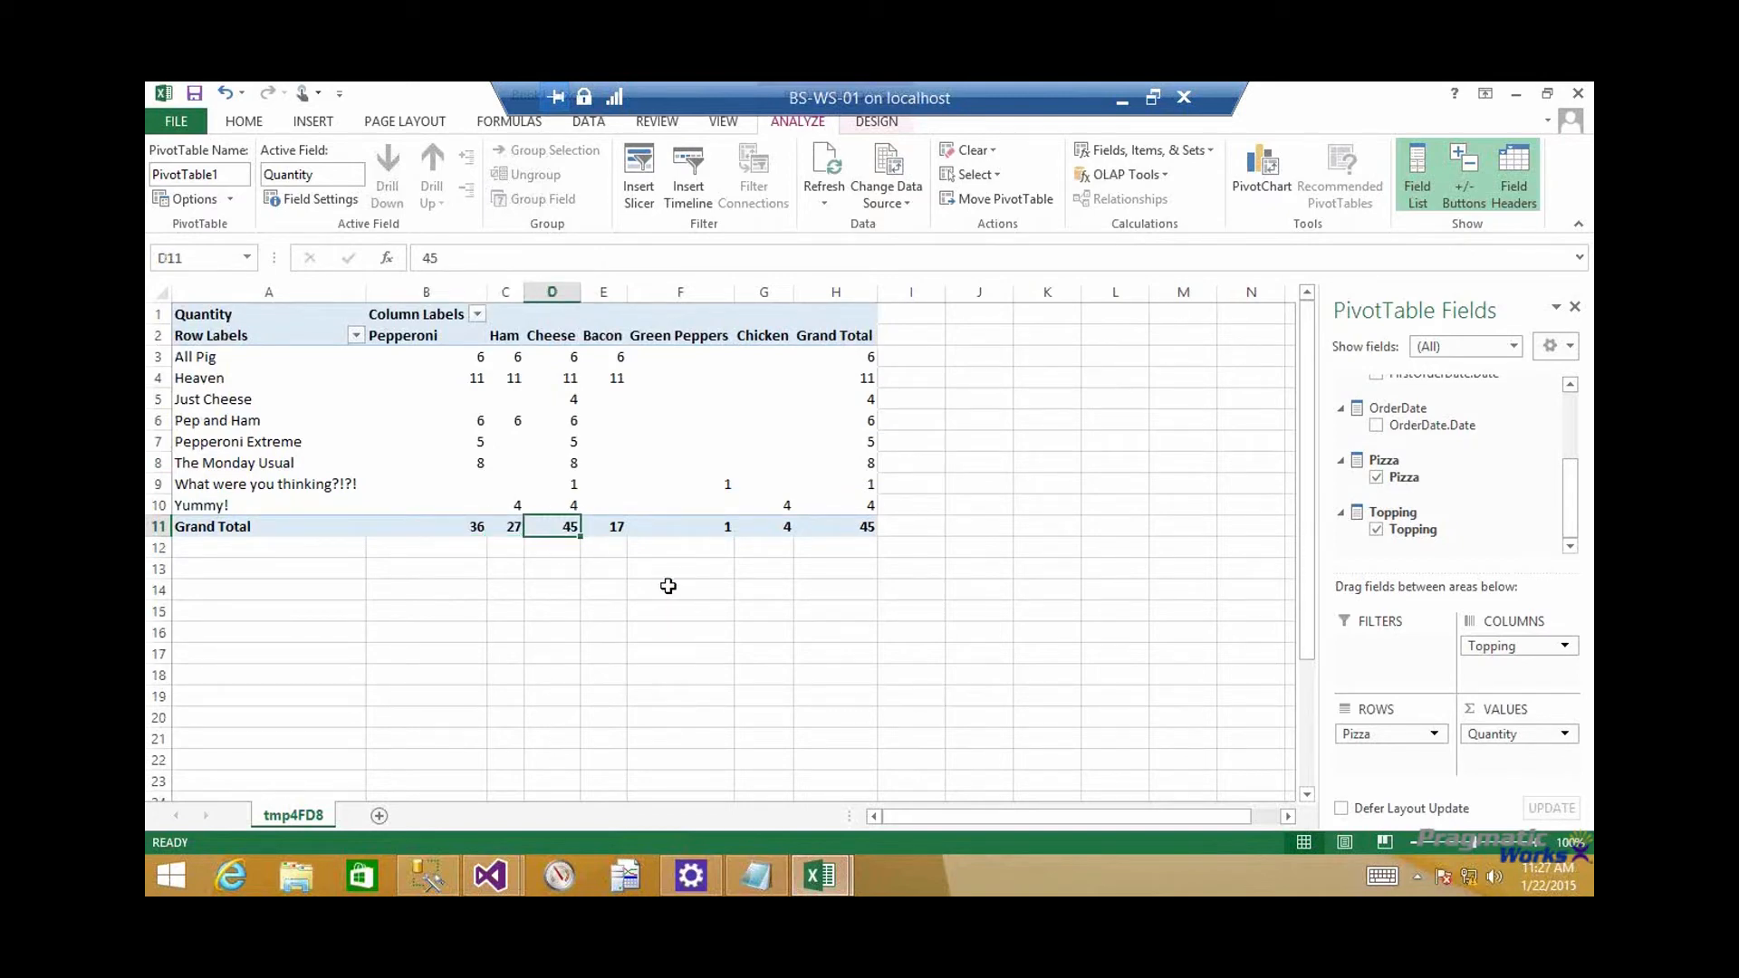
{"action": "left_click", "coordinate": [709, 527]}
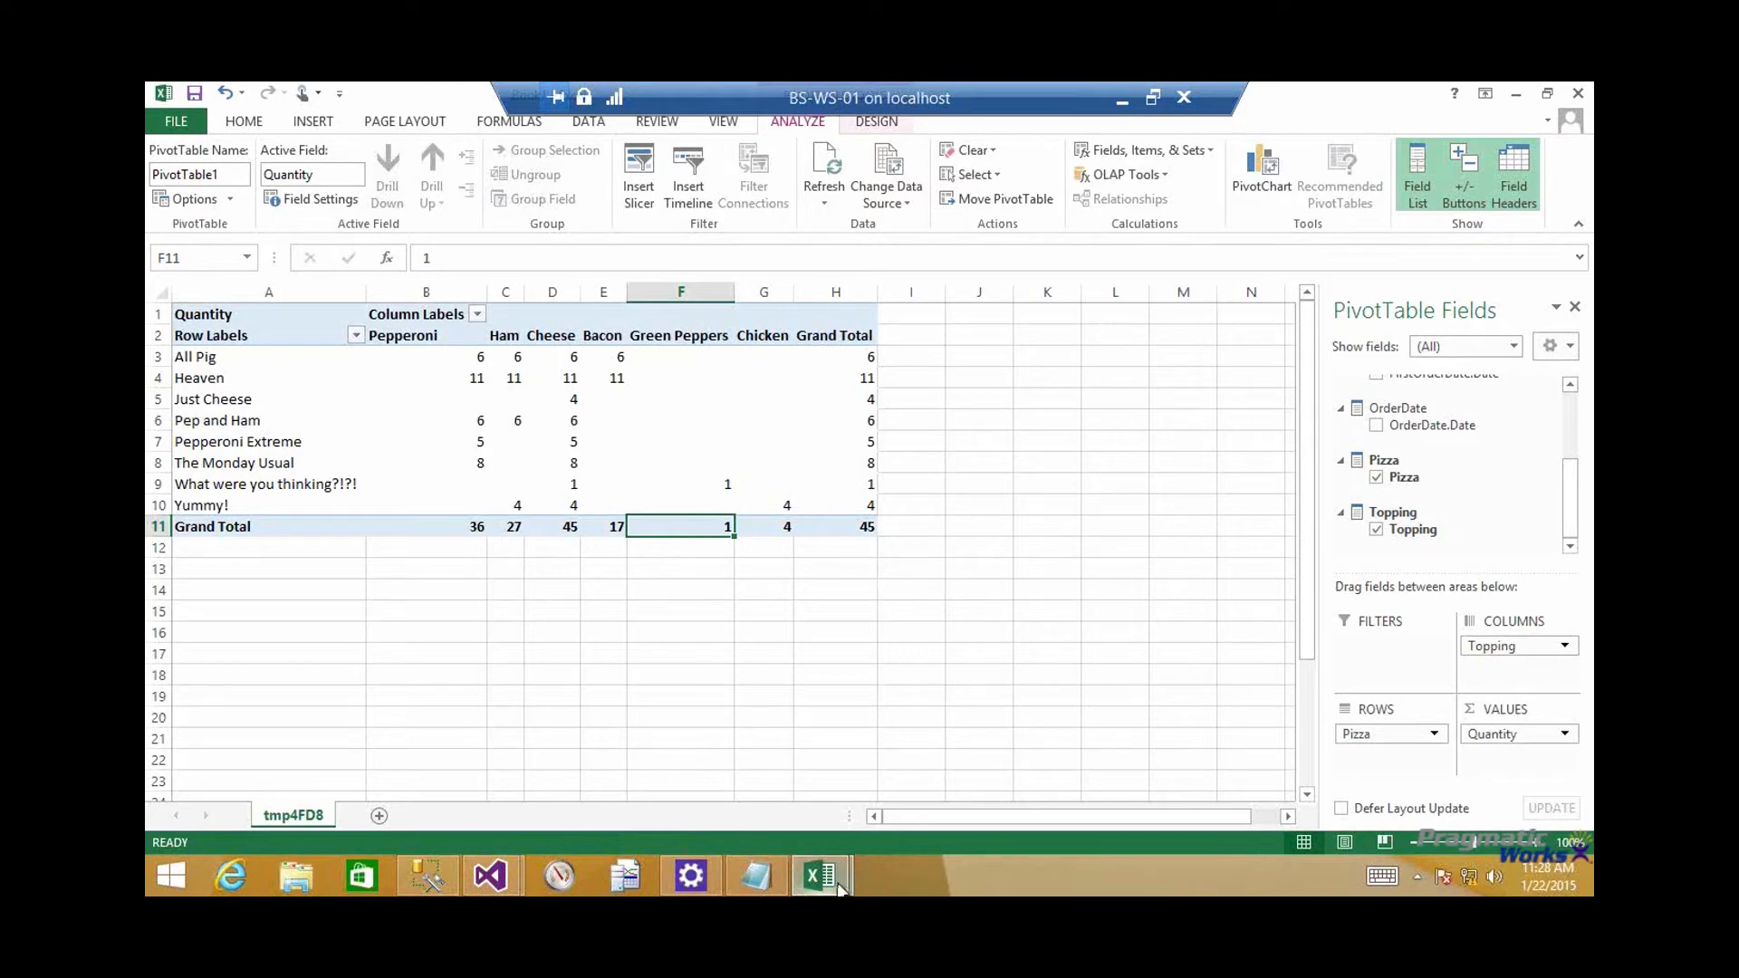
In Visual Studio's Webinar project, check the Count of PizzaOrderID formula in FactPizzaOrder and start a new measure in the cell beneath it
{"action": "mouse_move", "coordinate": [838, 882]}
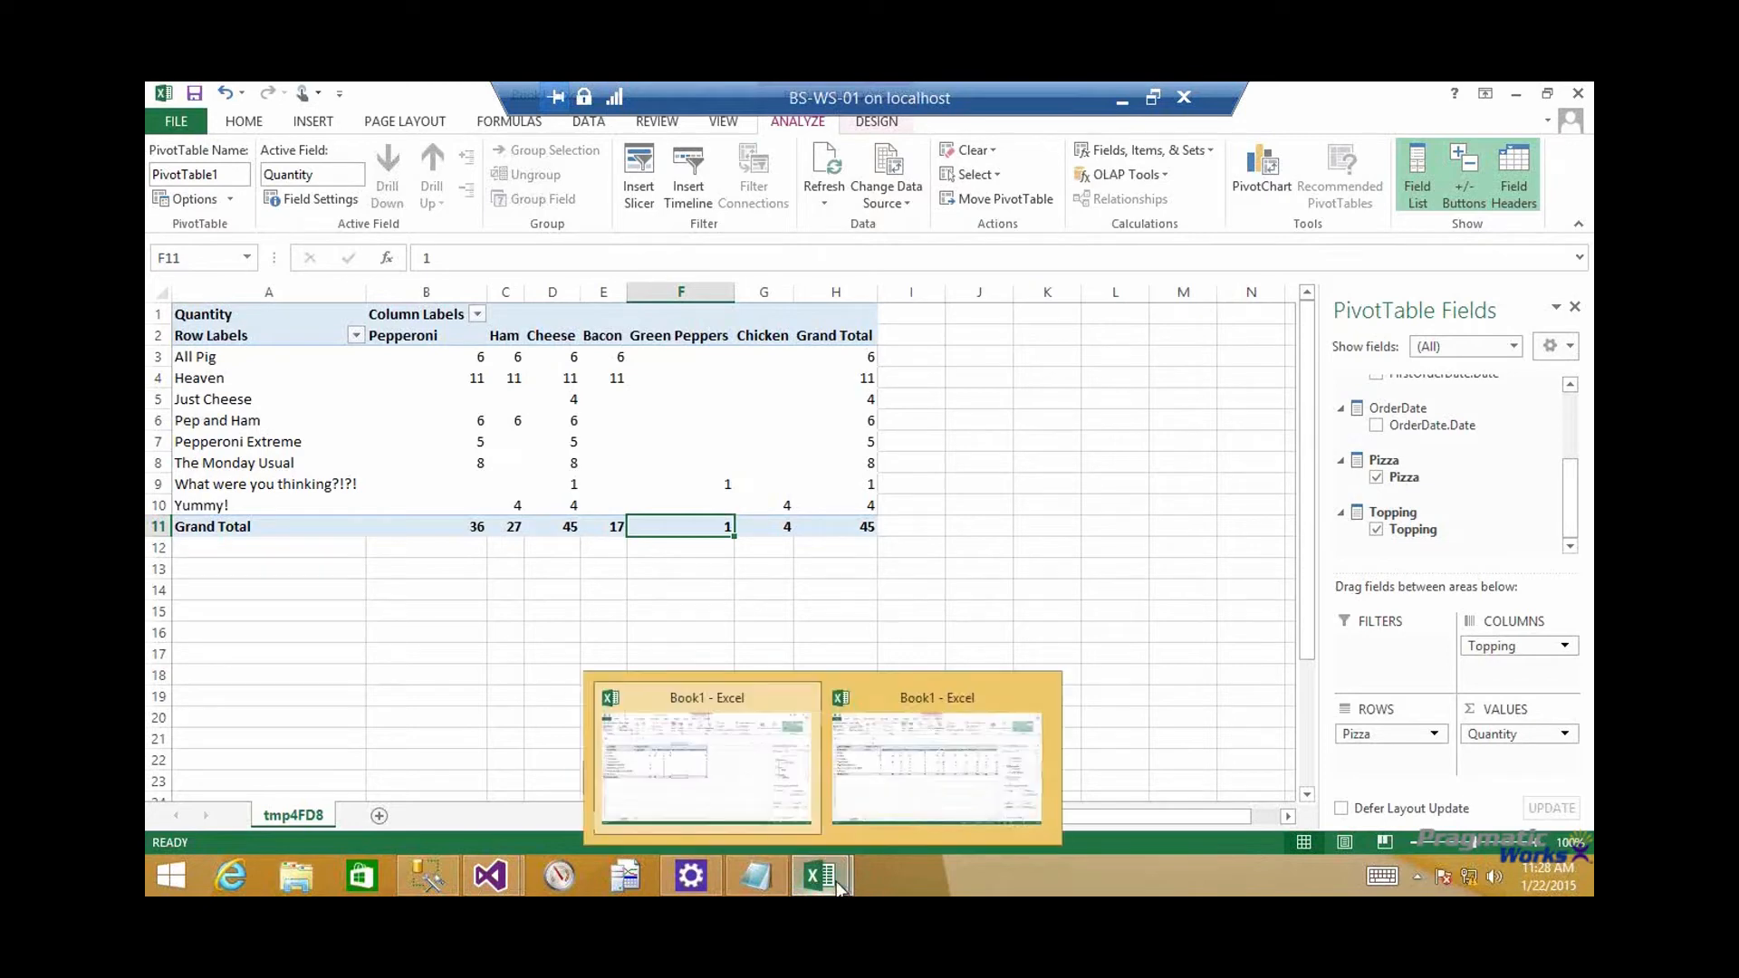
{"action": "left_click", "coordinate": [883, 762]}
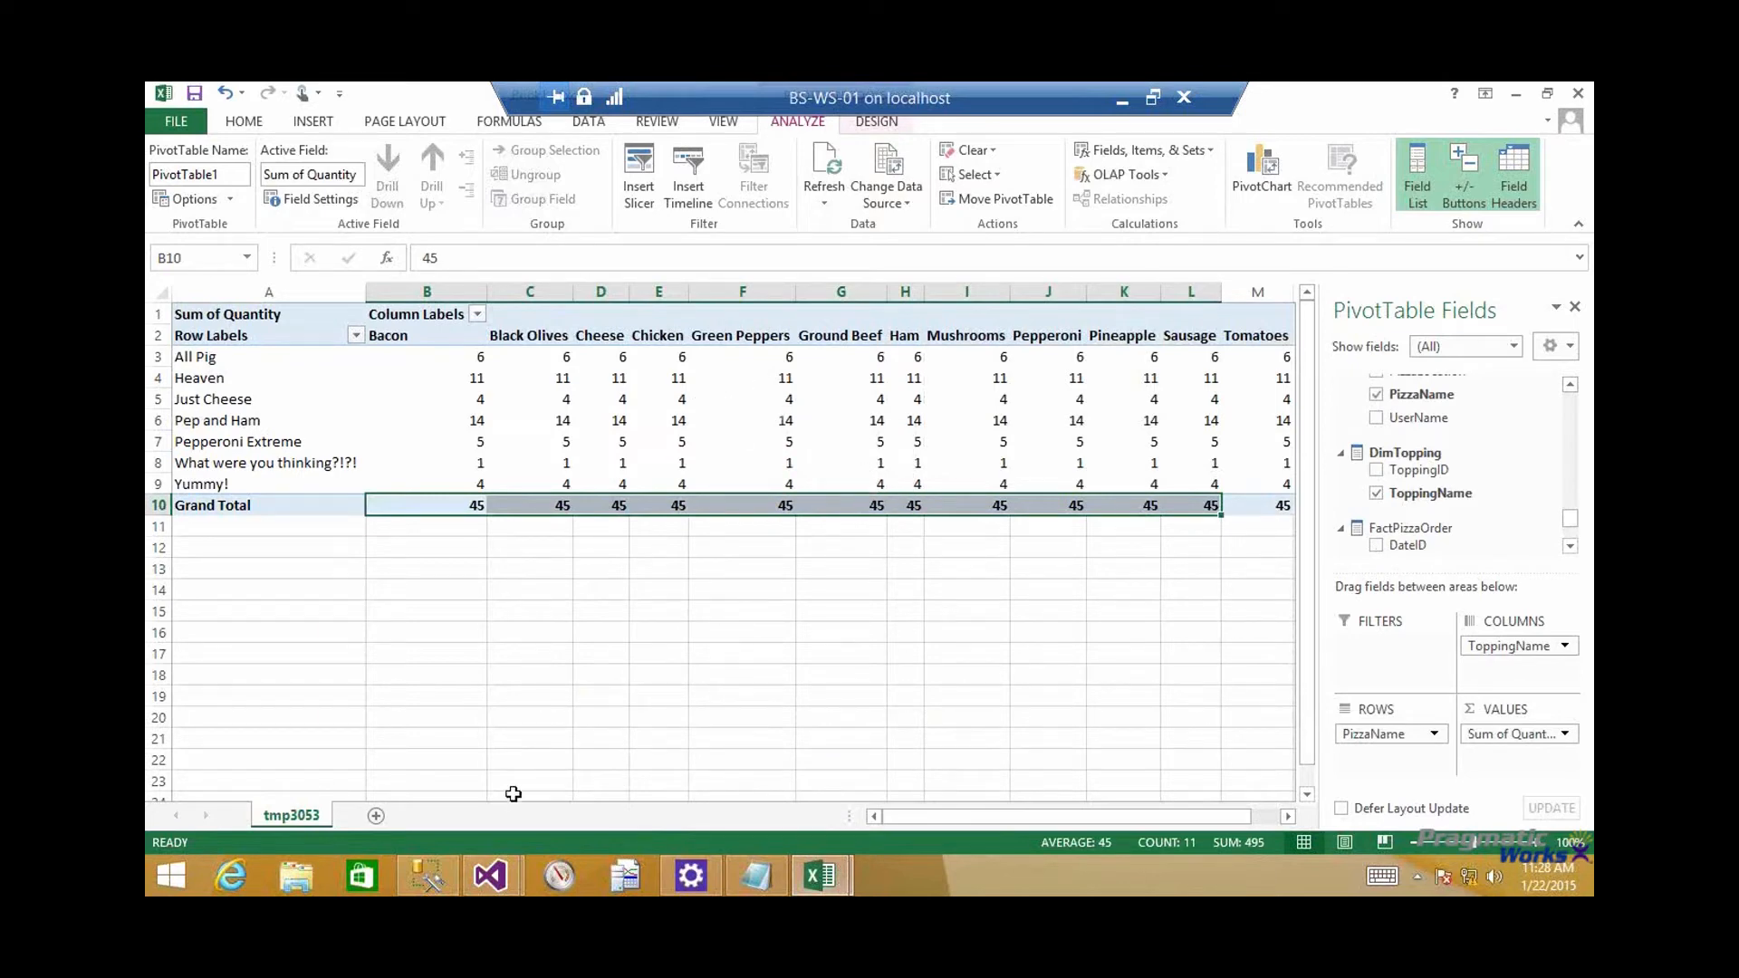
{"action": "mouse_move", "coordinate": [503, 872]}
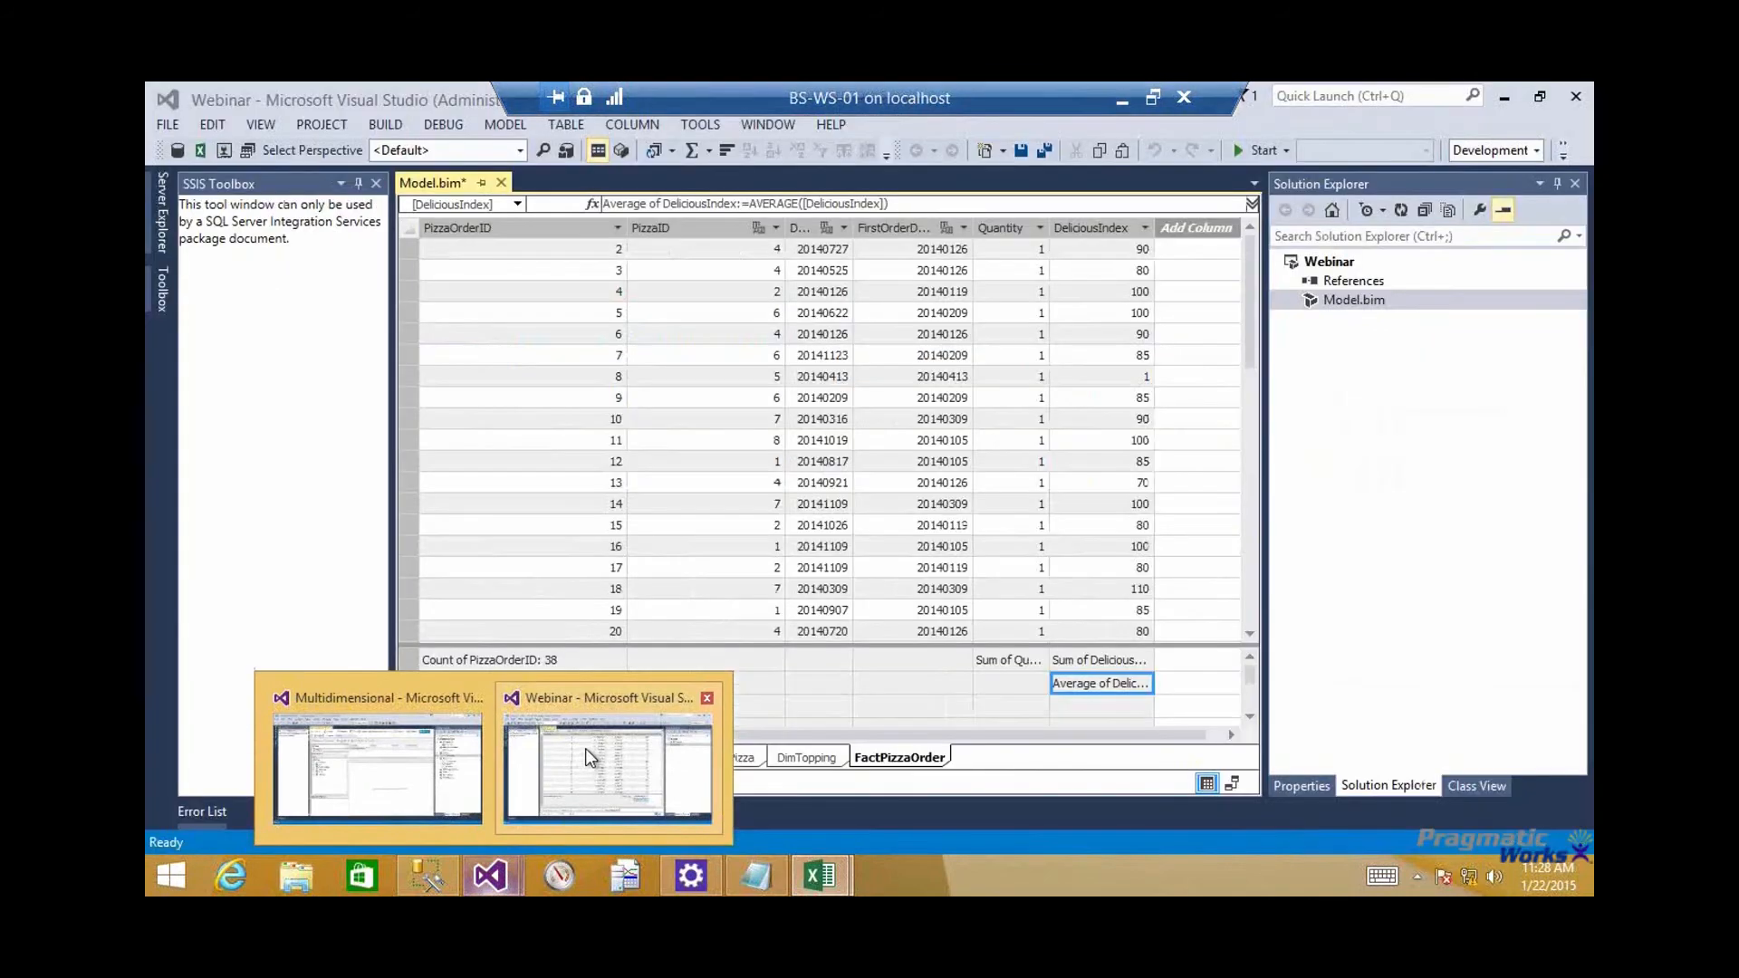
{"action": "left_click", "coordinate": [586, 748]}
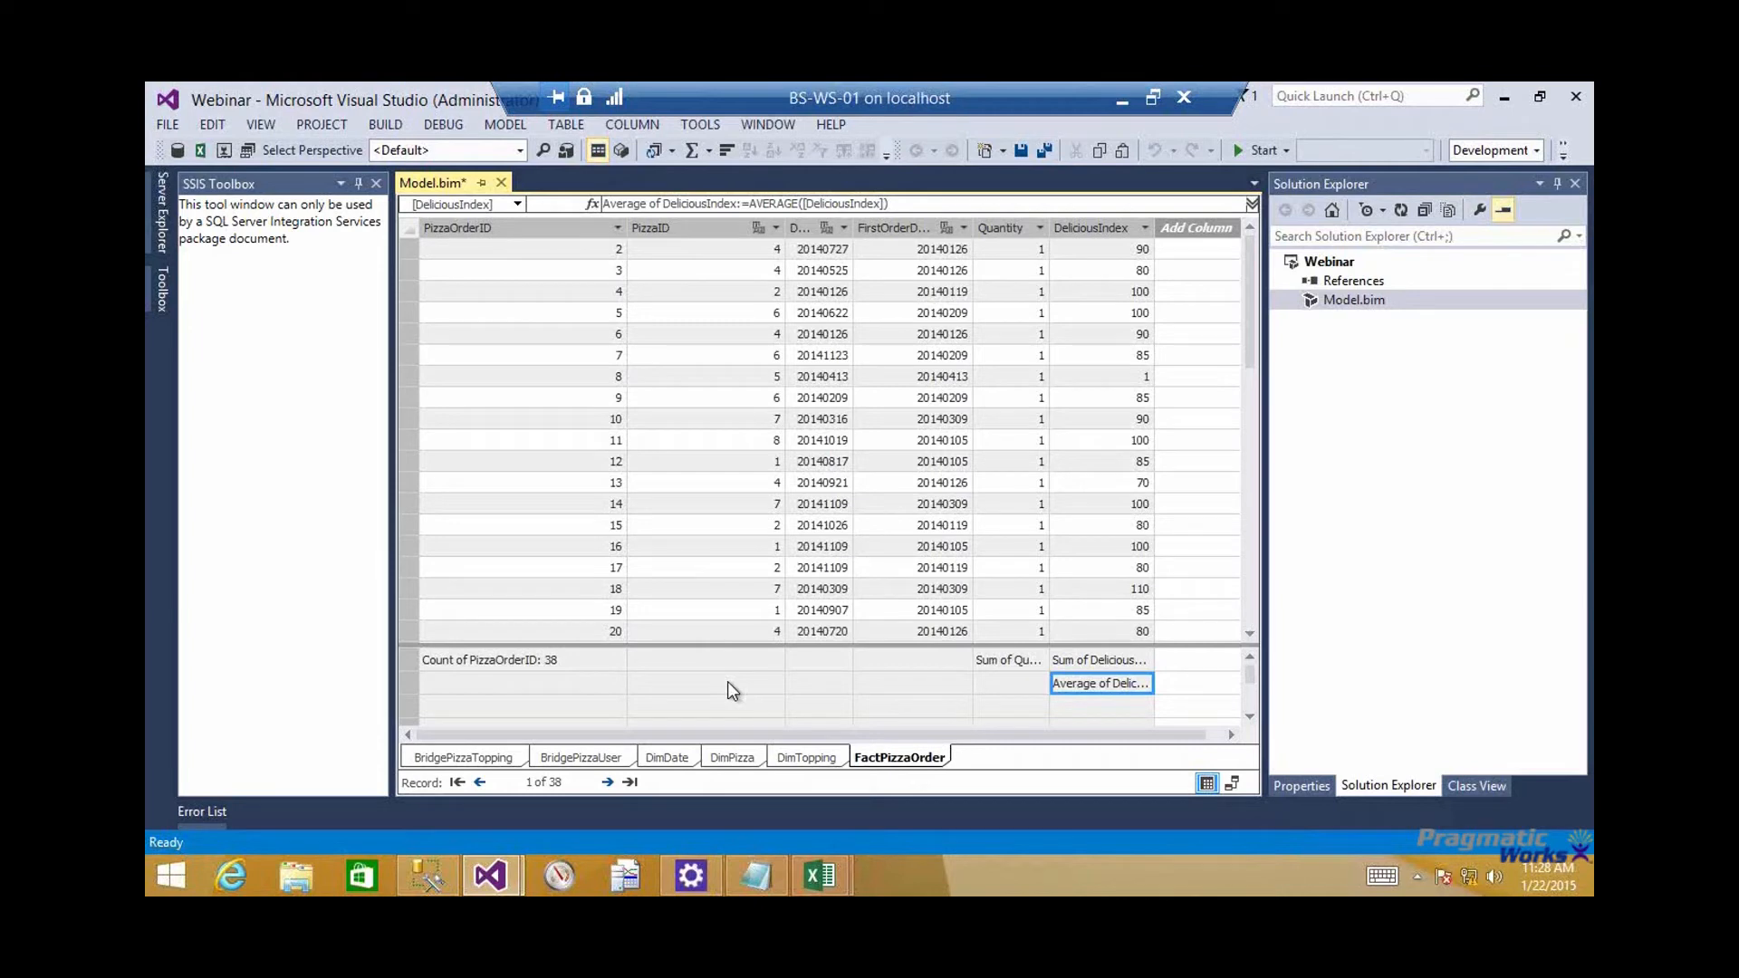
{"action": "key", "text": "Left"}
{"action": "key", "text": "Left"}
{"action": "key", "text": "Left"}
{"action": "key", "text": "Left"}
{"action": "key", "text": "Left"}
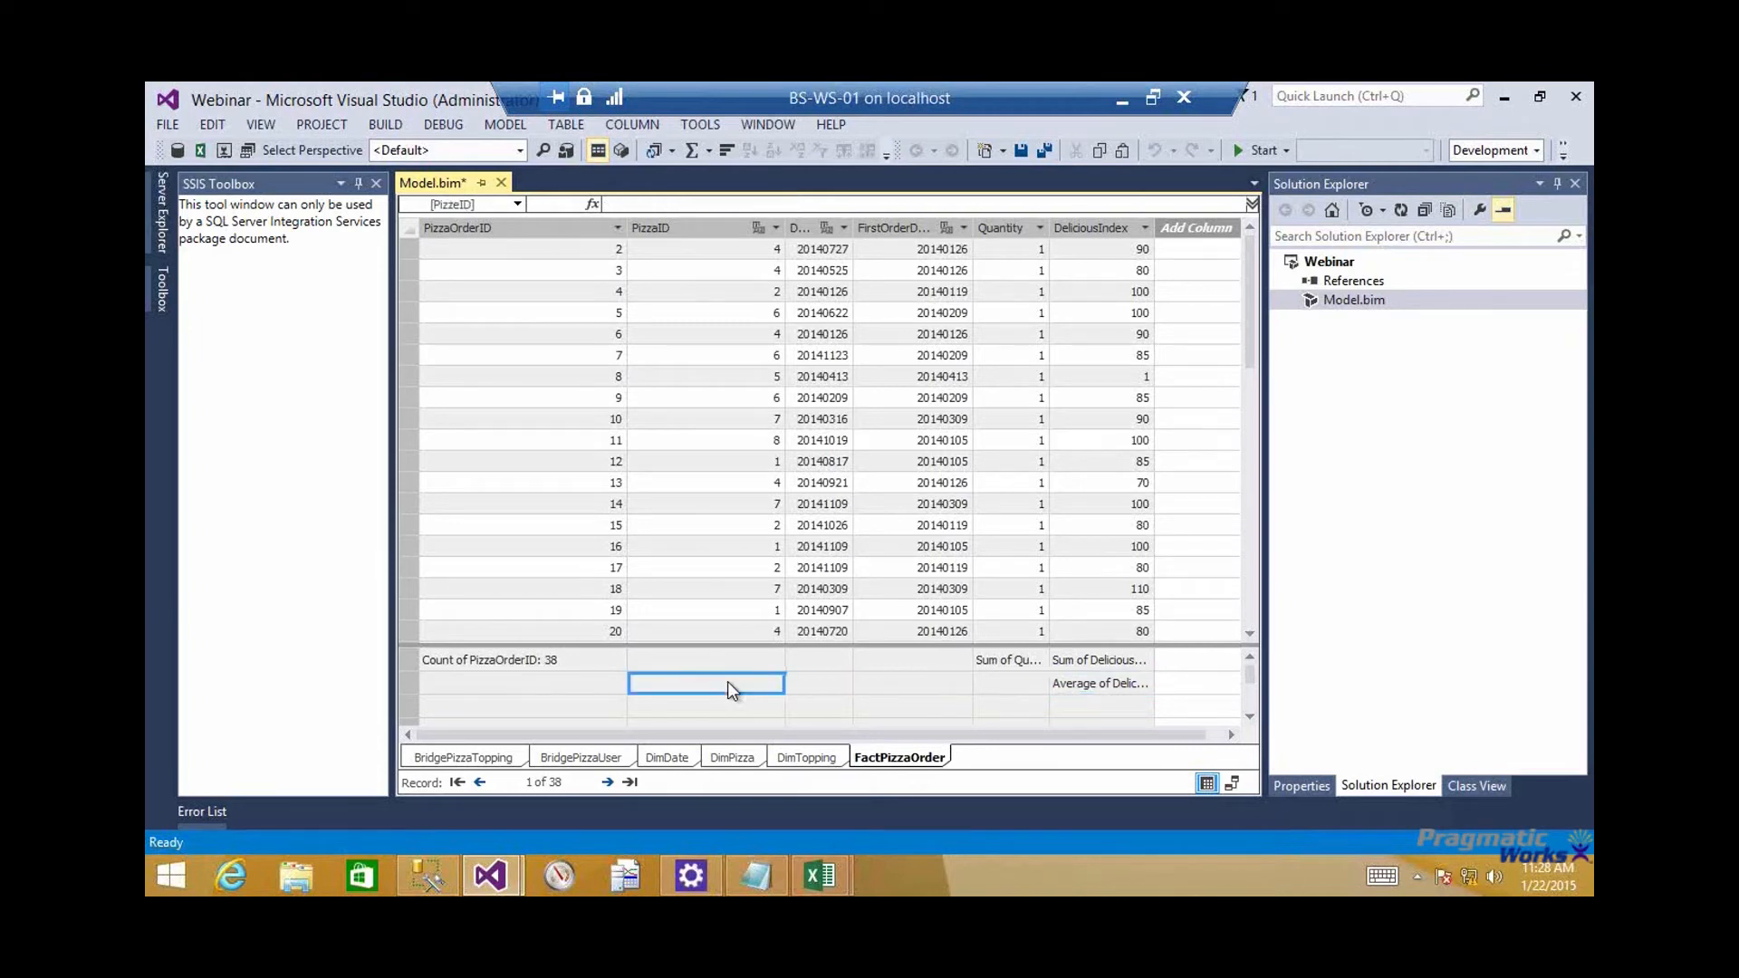
{"action": "left_click", "coordinate": [554, 664]}
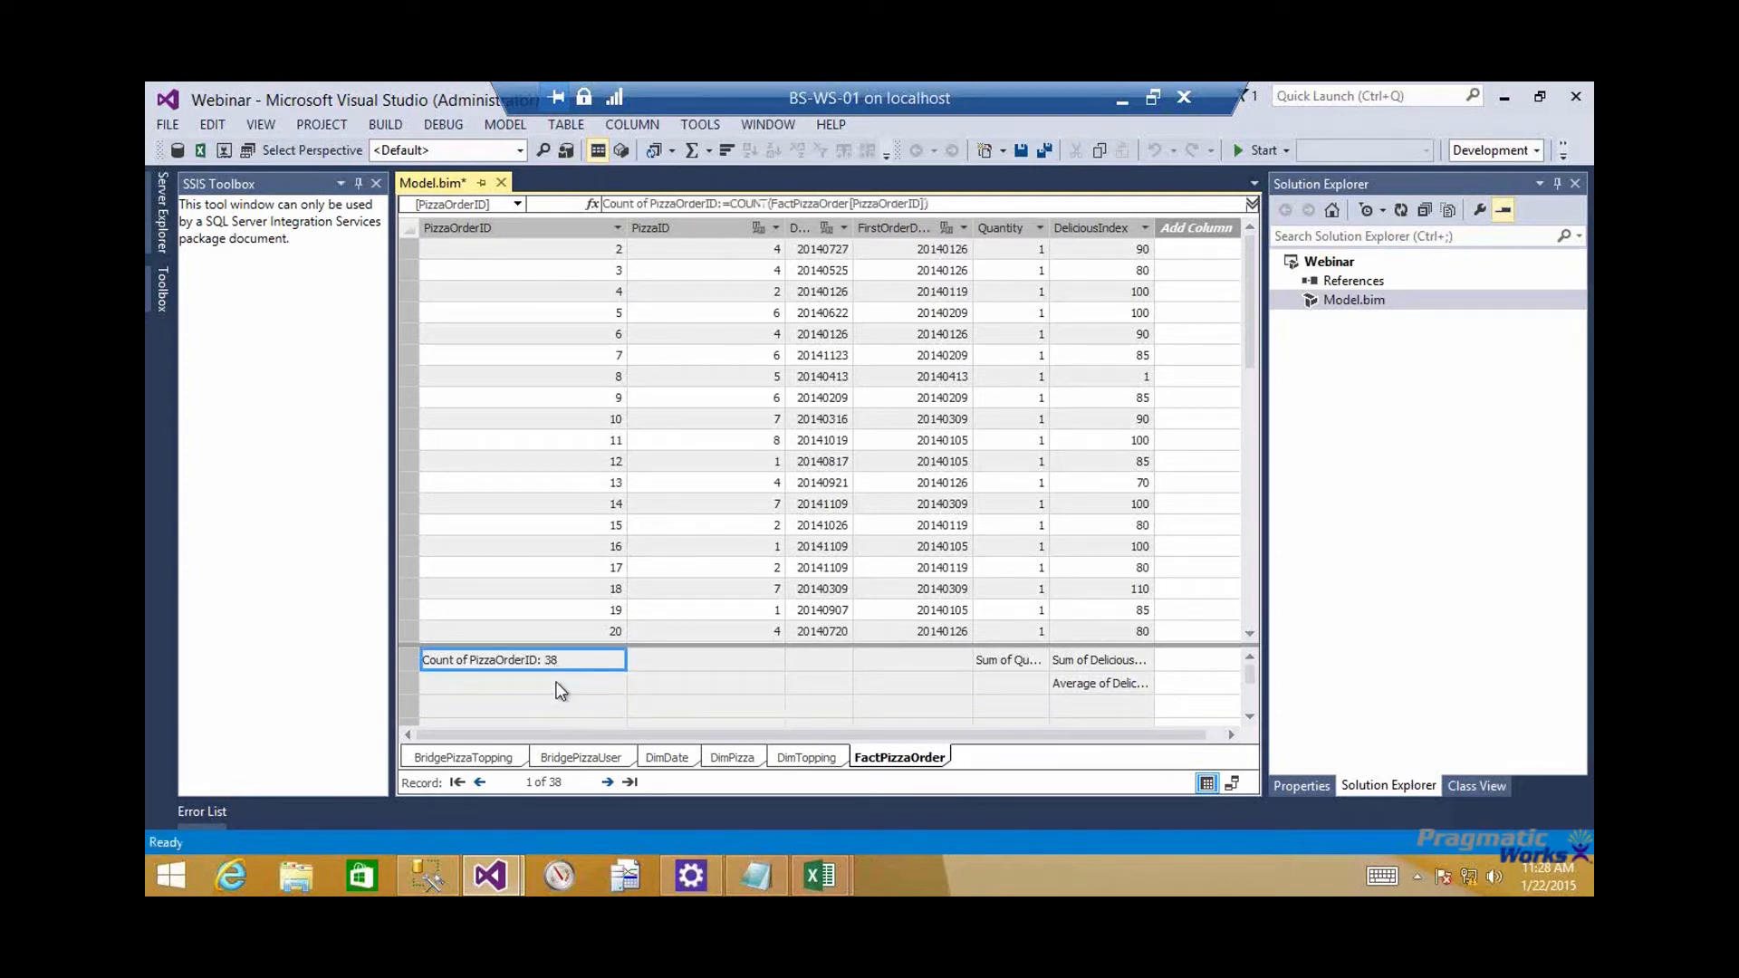
{"action": "left_click", "coordinate": [559, 691]}
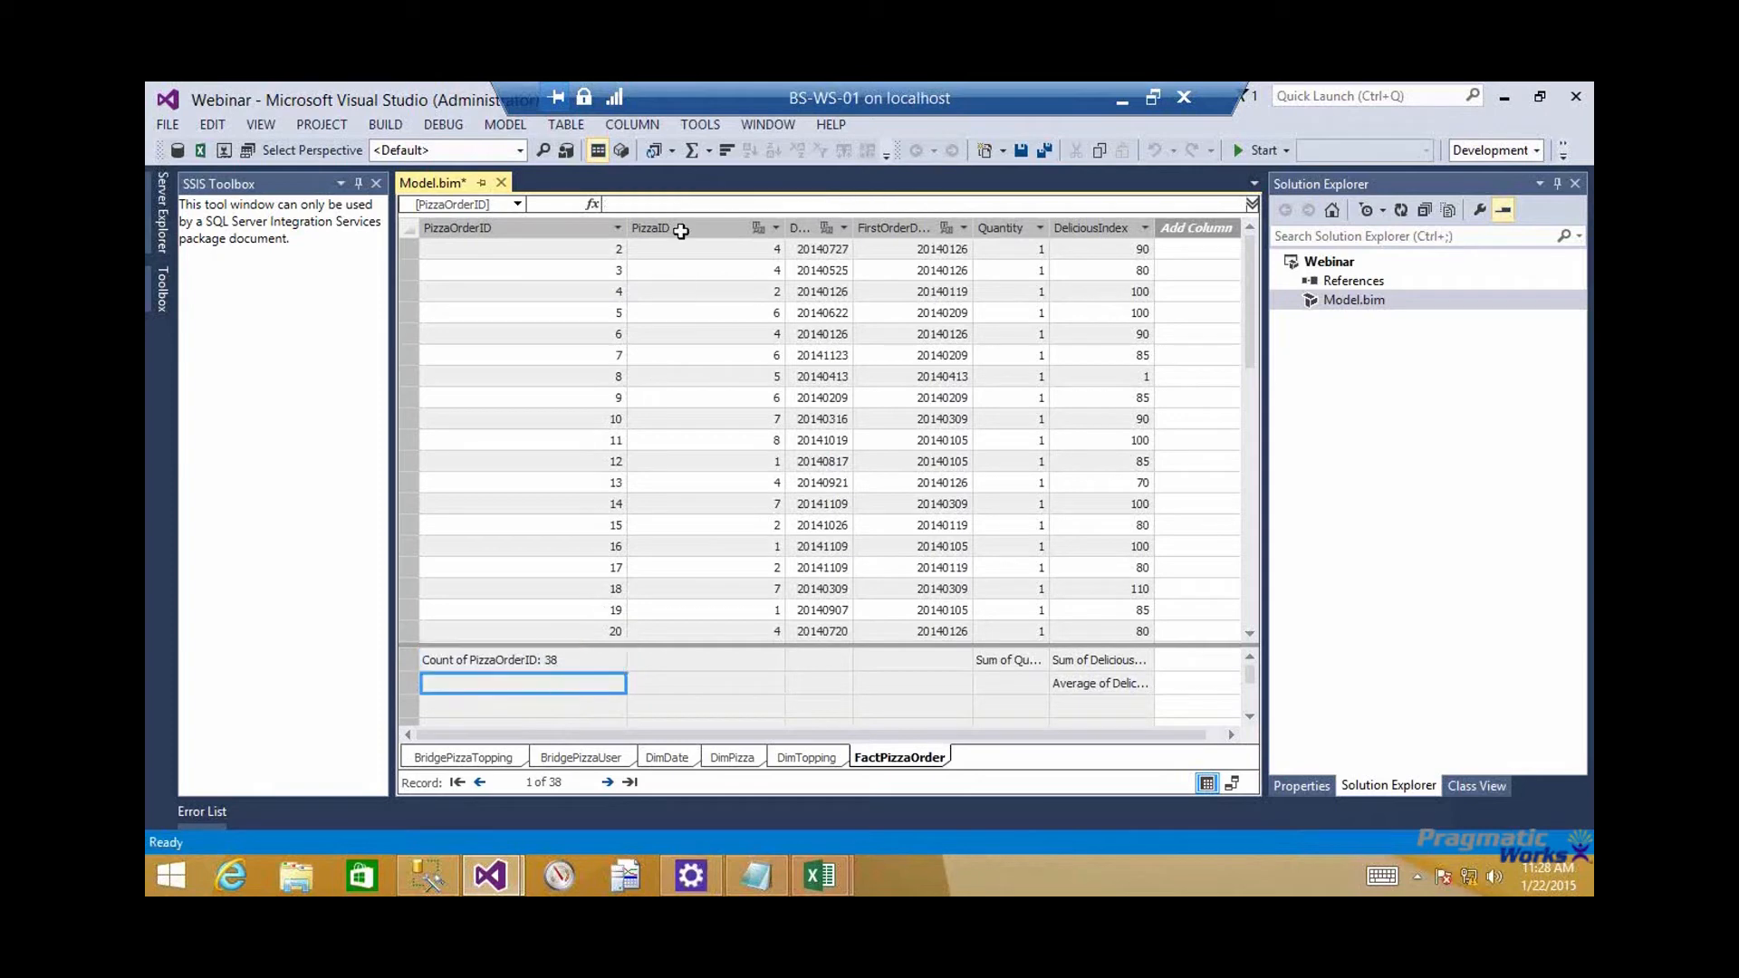
{"action": "left_click", "coordinate": [666, 201]}
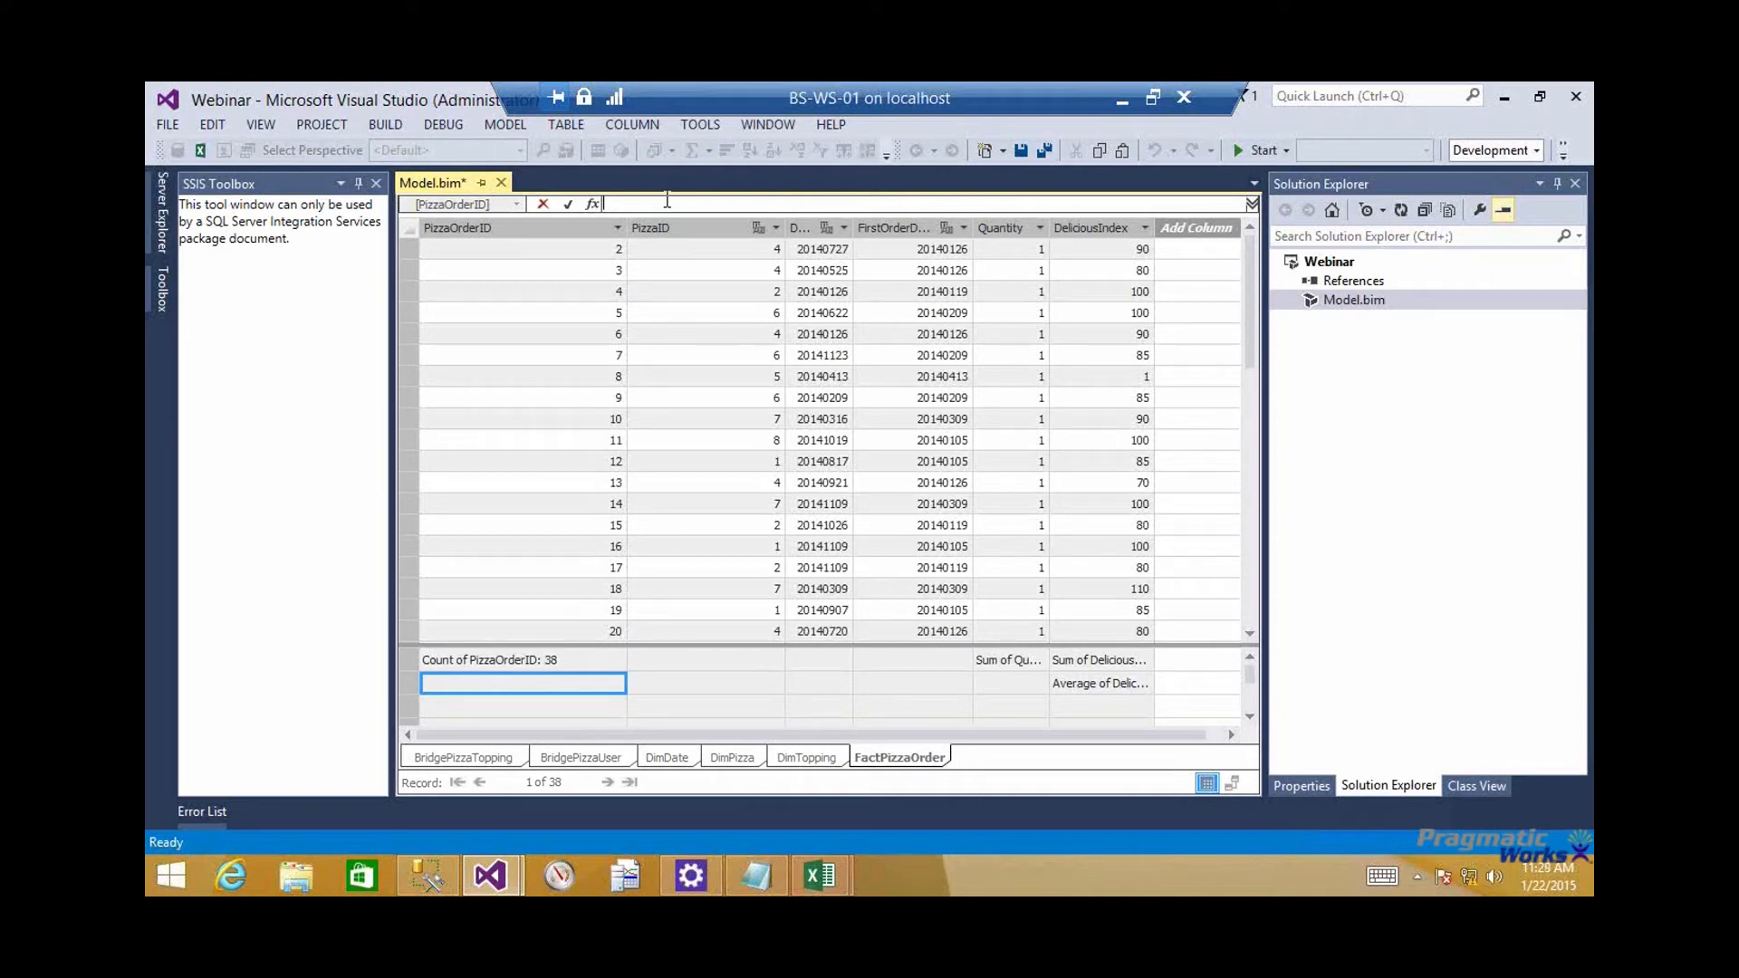
{"action": "type", "text": "Count of P"}
{"action": "type", "text": "izzaOrderID"}
{"action": "type", "text": "Many"}
{"action": "key", "text": "BackSpace"}
{"action": "key", "text": "BackSpace"}
{"action": "key", "text": "BackSpace"}
{"action": "key", "text": "BackSpace"}
{"action": "type", "text": "M2M"}
{"action": "type", "text": " :="}
Name the new measure Many to Many Count and begin its formula with CALCULATE, using [Count of PizzaOrderID] as the expression
{"action": "key", "text": "ctrl+a"}
{"action": "type", "text": "Many to Many Colunt:="}
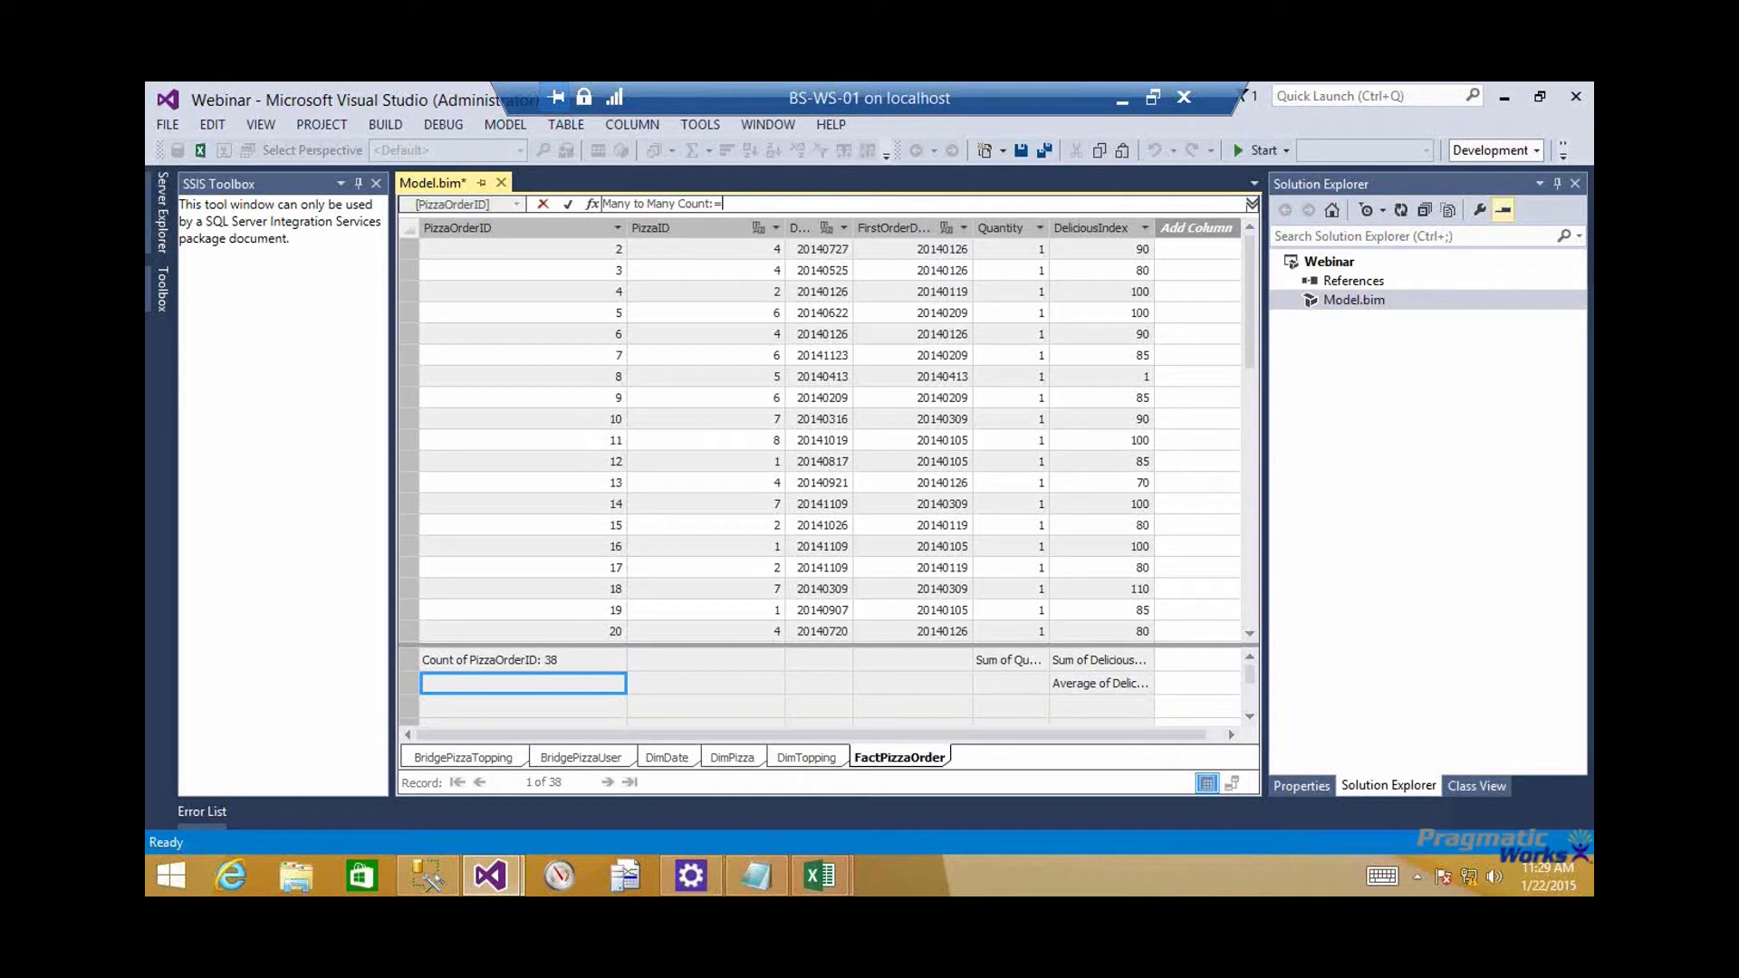
{"action": "type", "text": "CAL"}
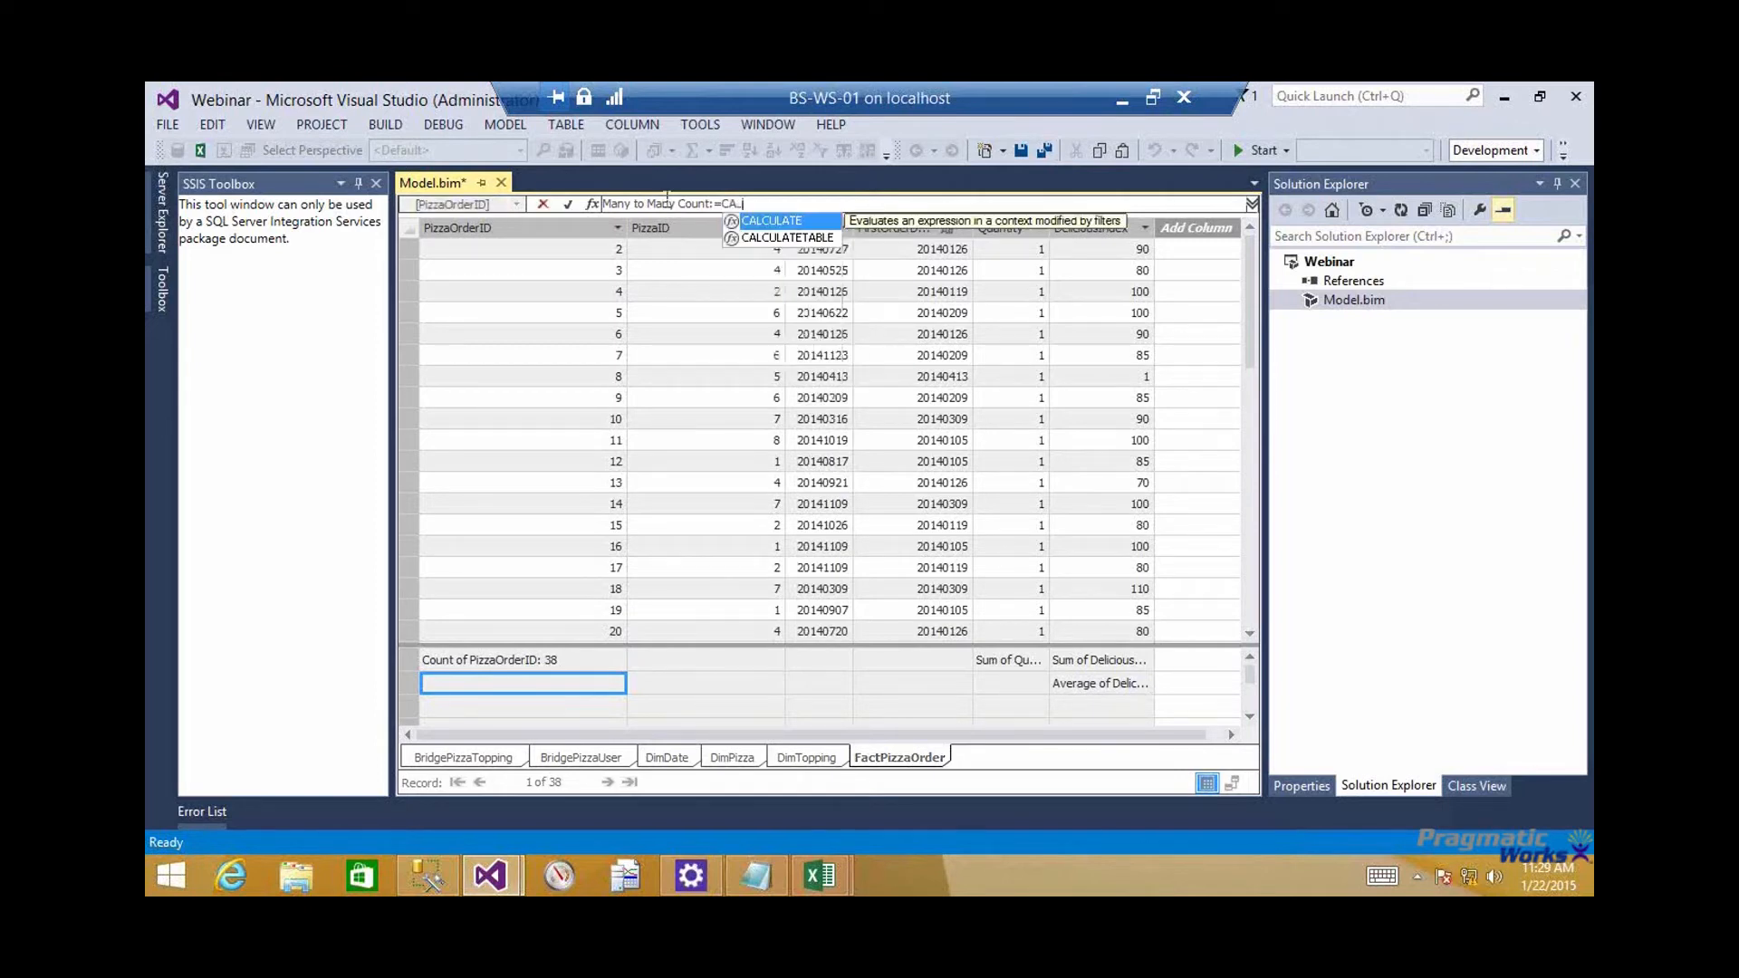
{"action": "key", "text": "Tab"}
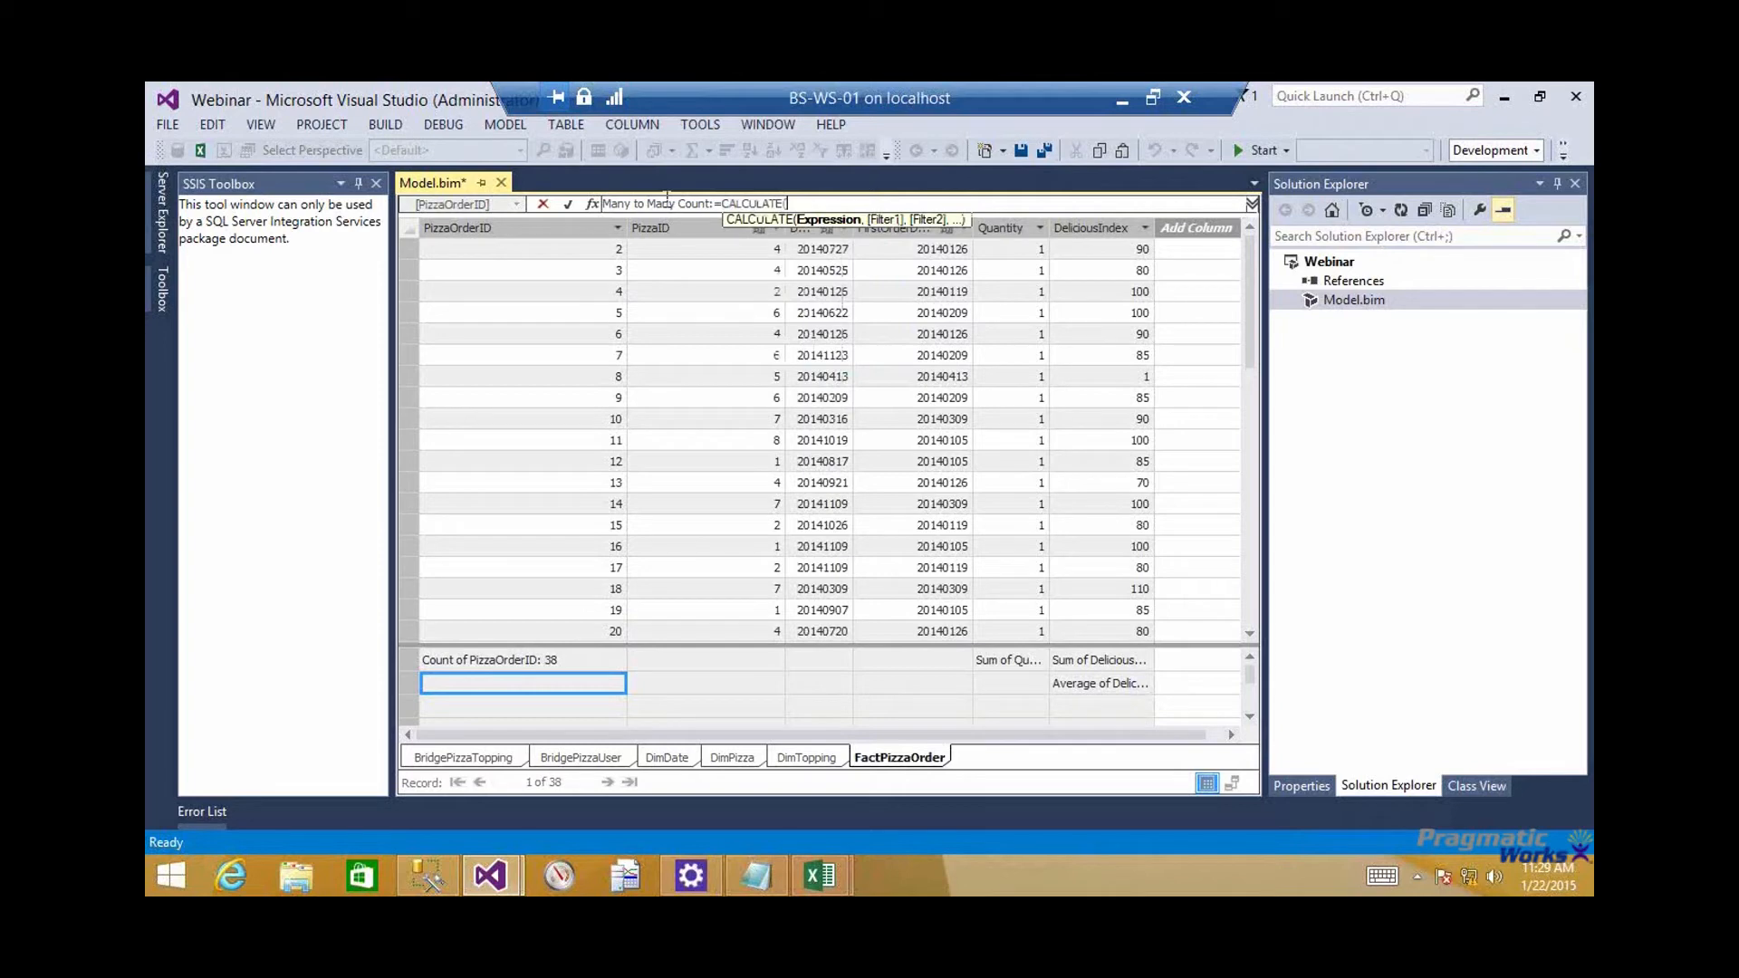
{"action": "type", "text": "[COunt"}
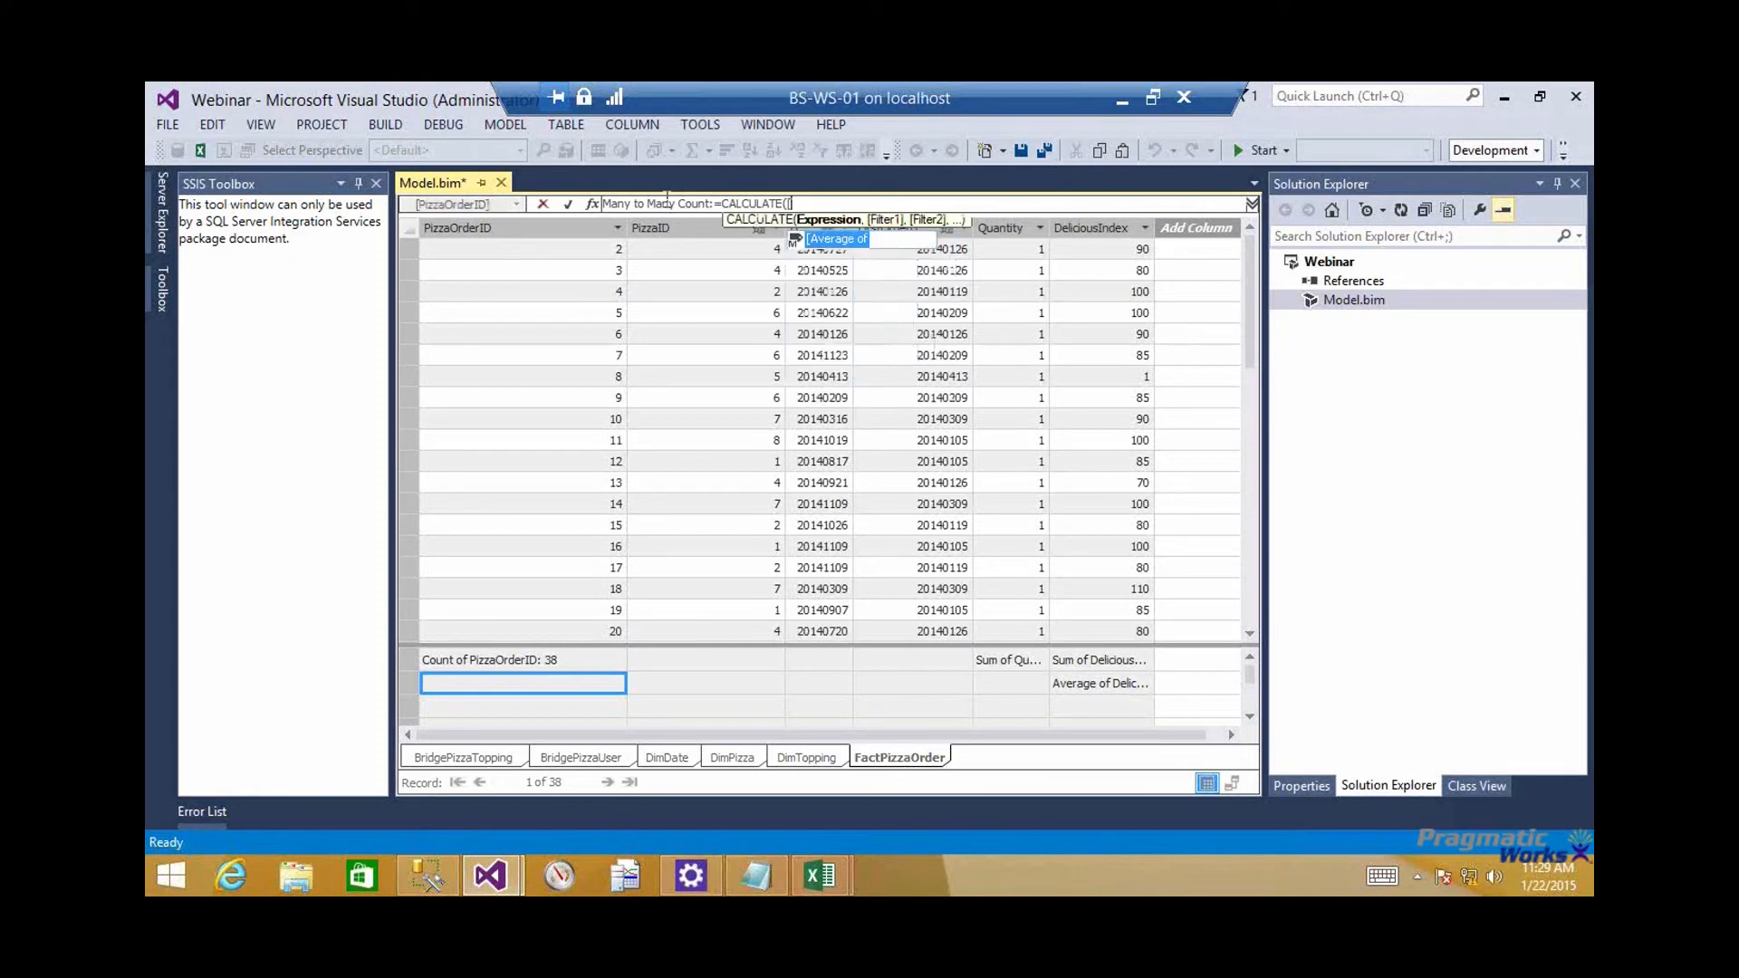
{"action": "key", "text": "Tab"}
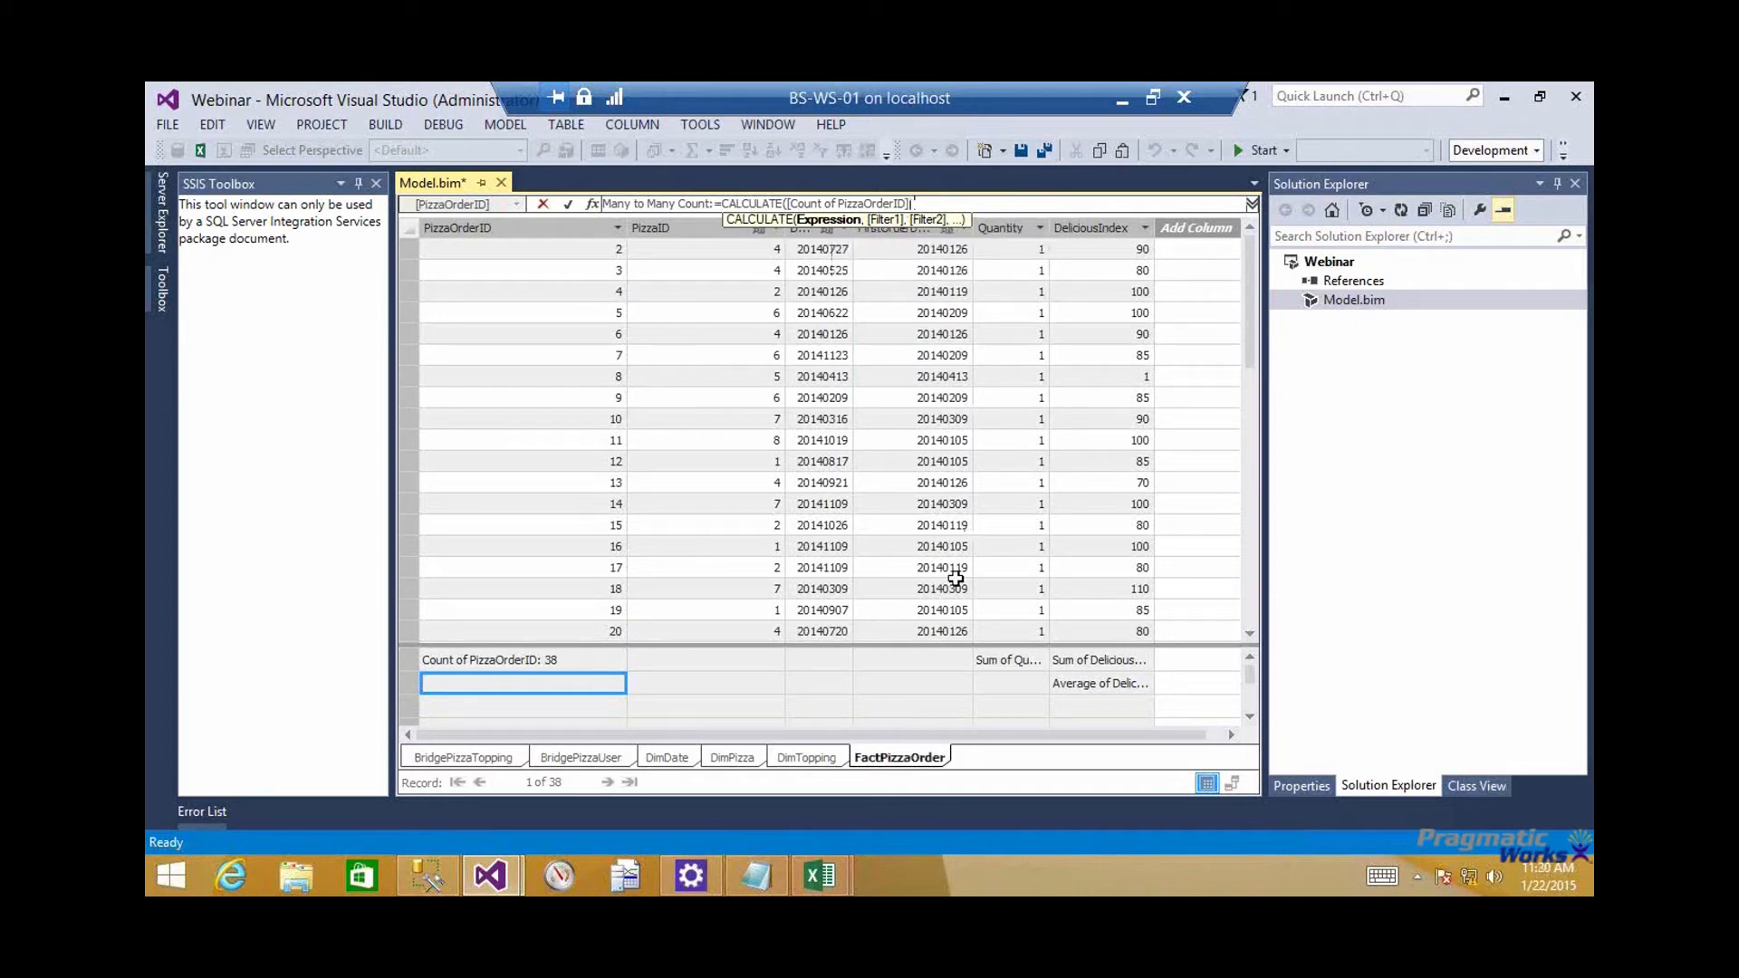
Add 'BridgePizzaTopping', 'DimPizza' and 'DimTopping' as the CALCULATE filters and commit the Many to Many Count measure
{"action": "type", "text": ","}
{"action": "type", "text": "'"}
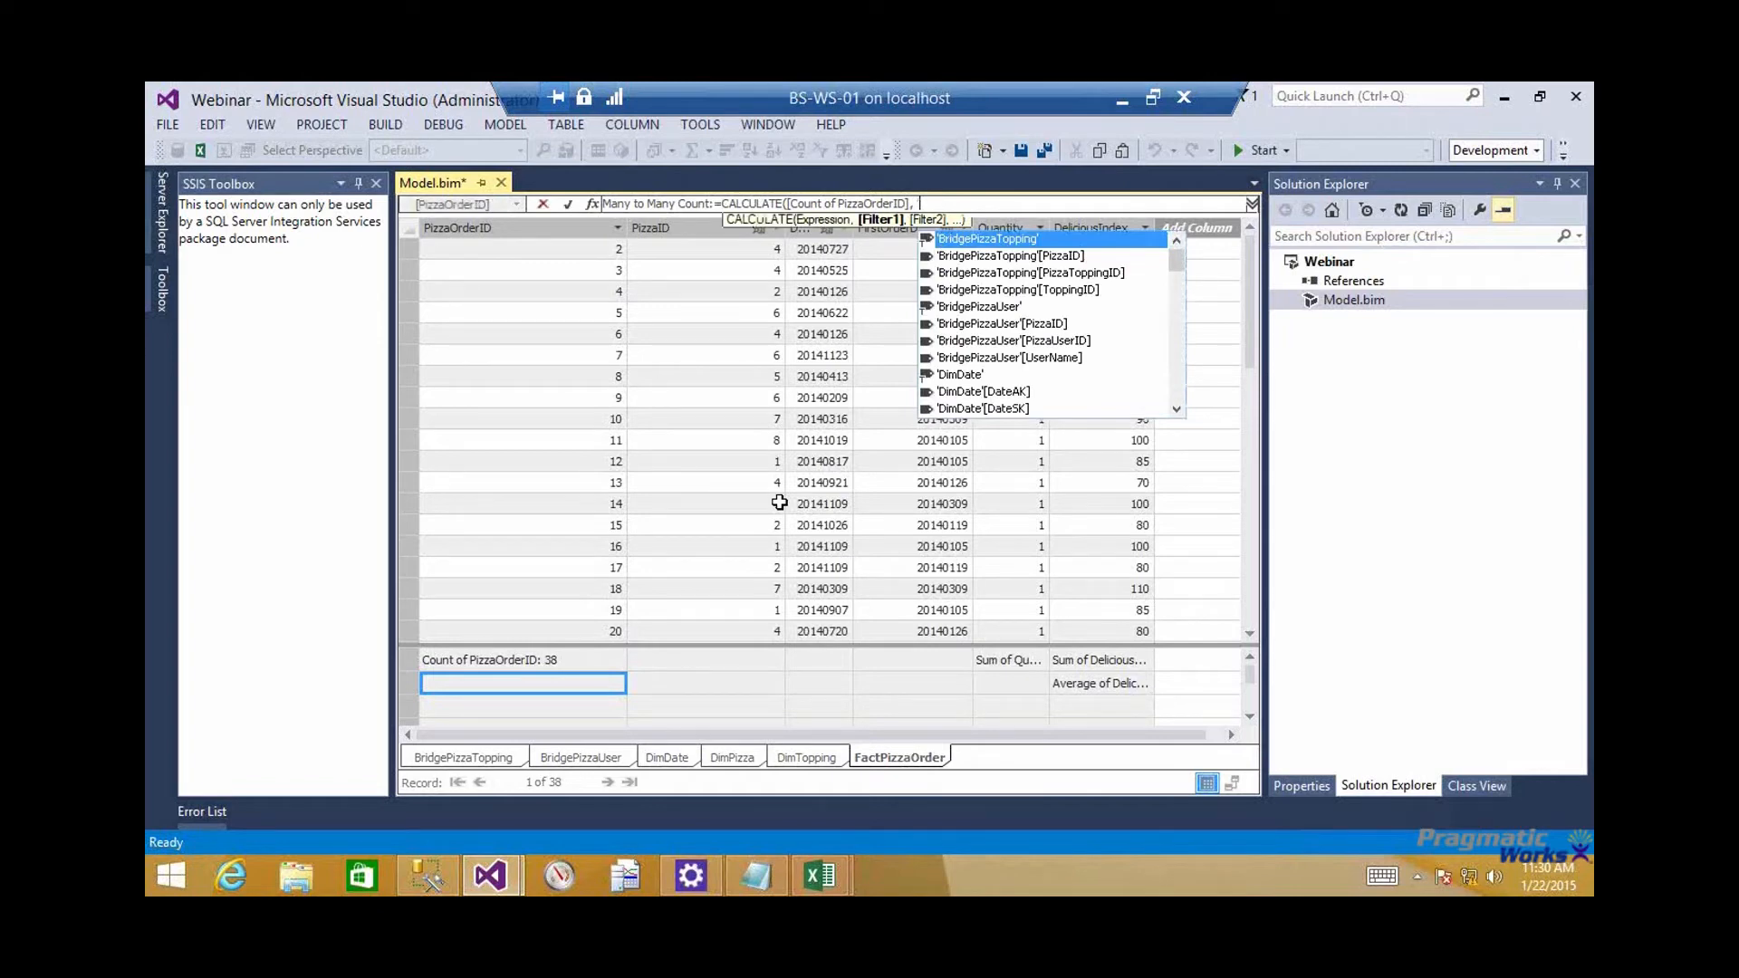
{"action": "type", "text": "Brid"}
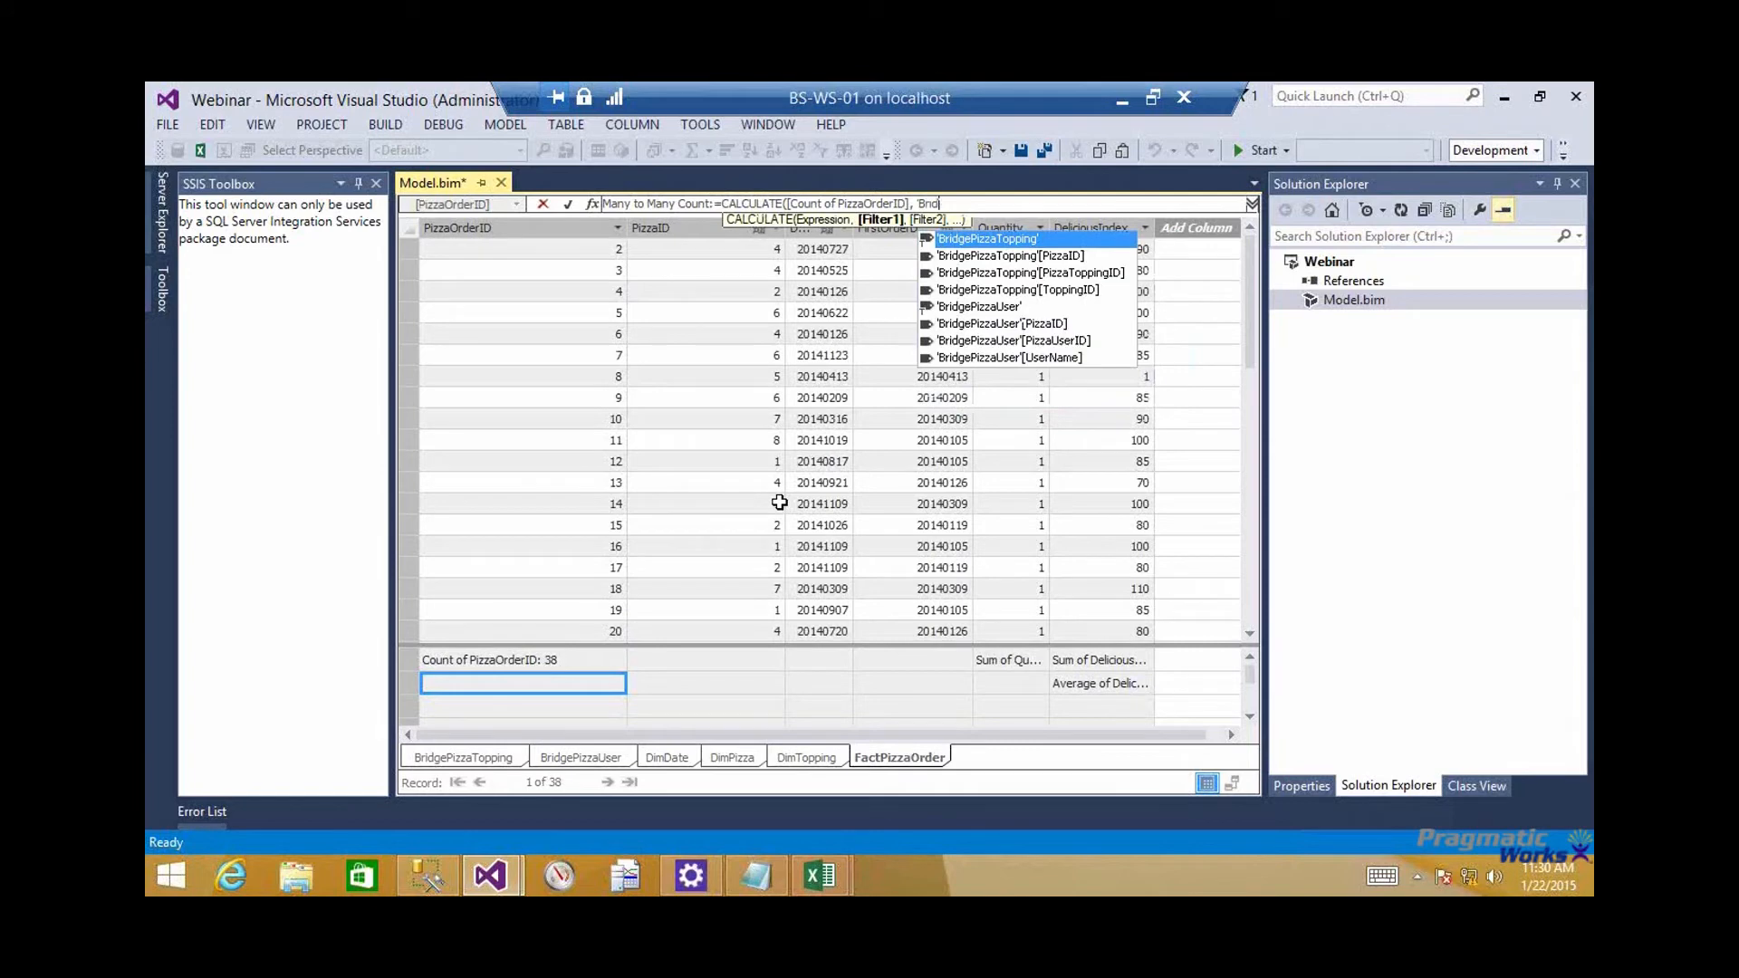
{"action": "key", "text": "Tab"}
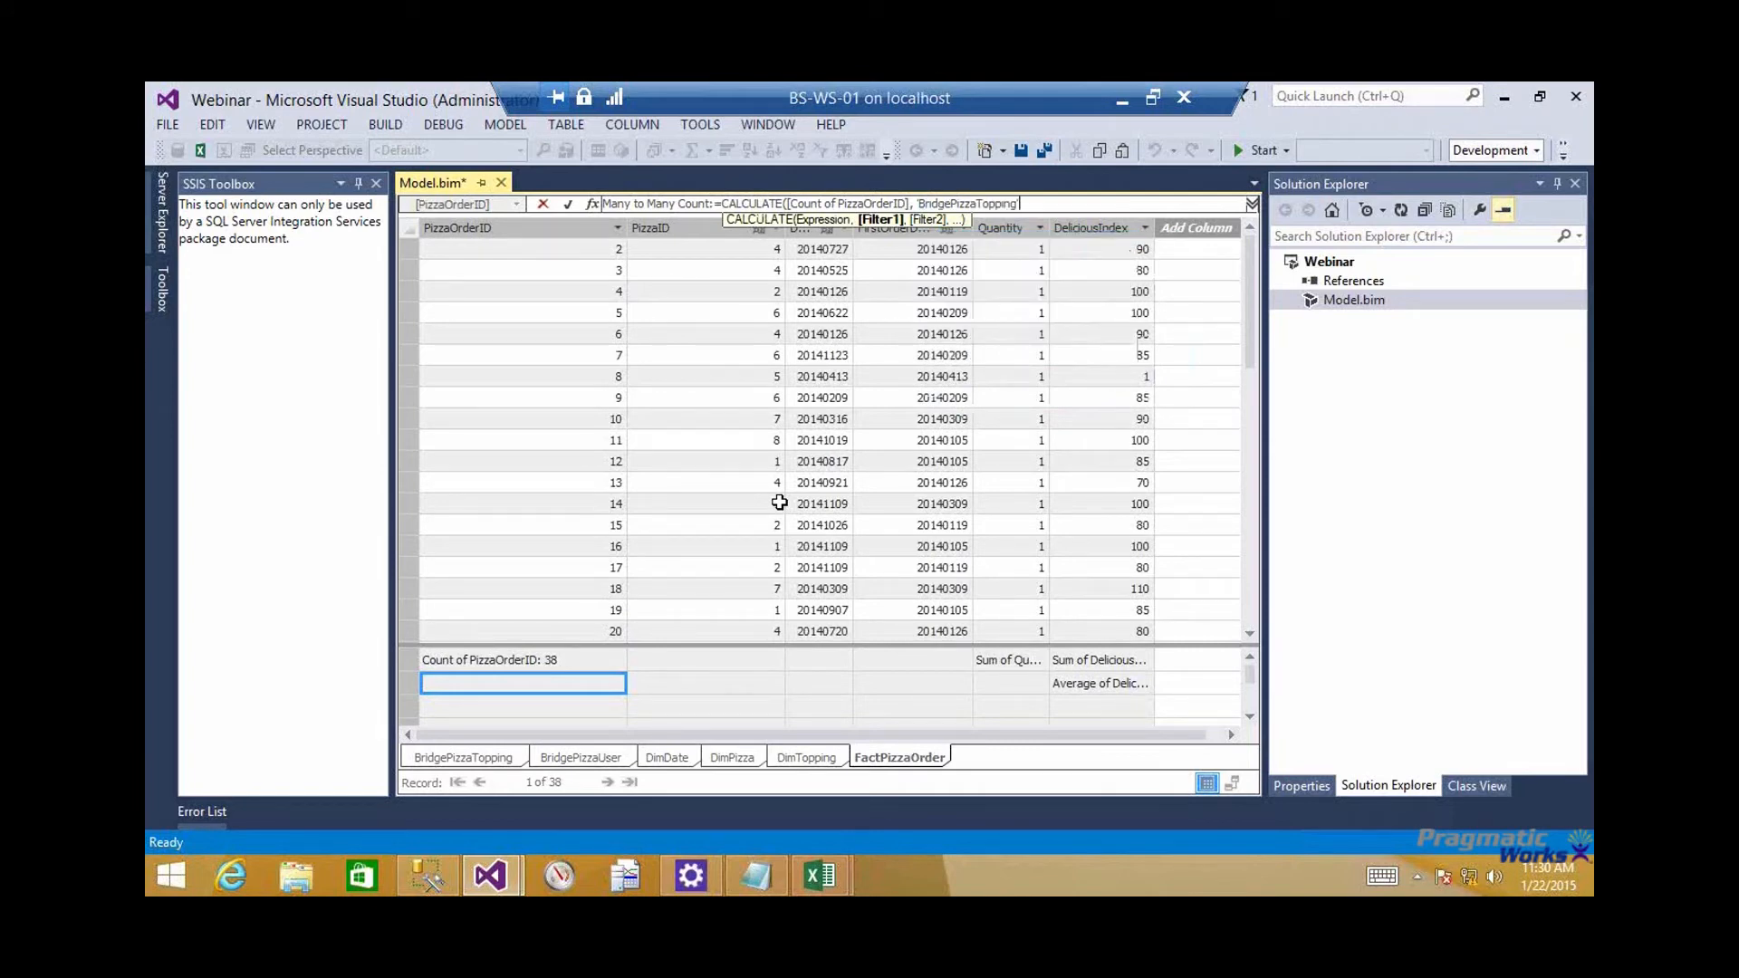
{"action": "type", "text": ", 'Dim"}
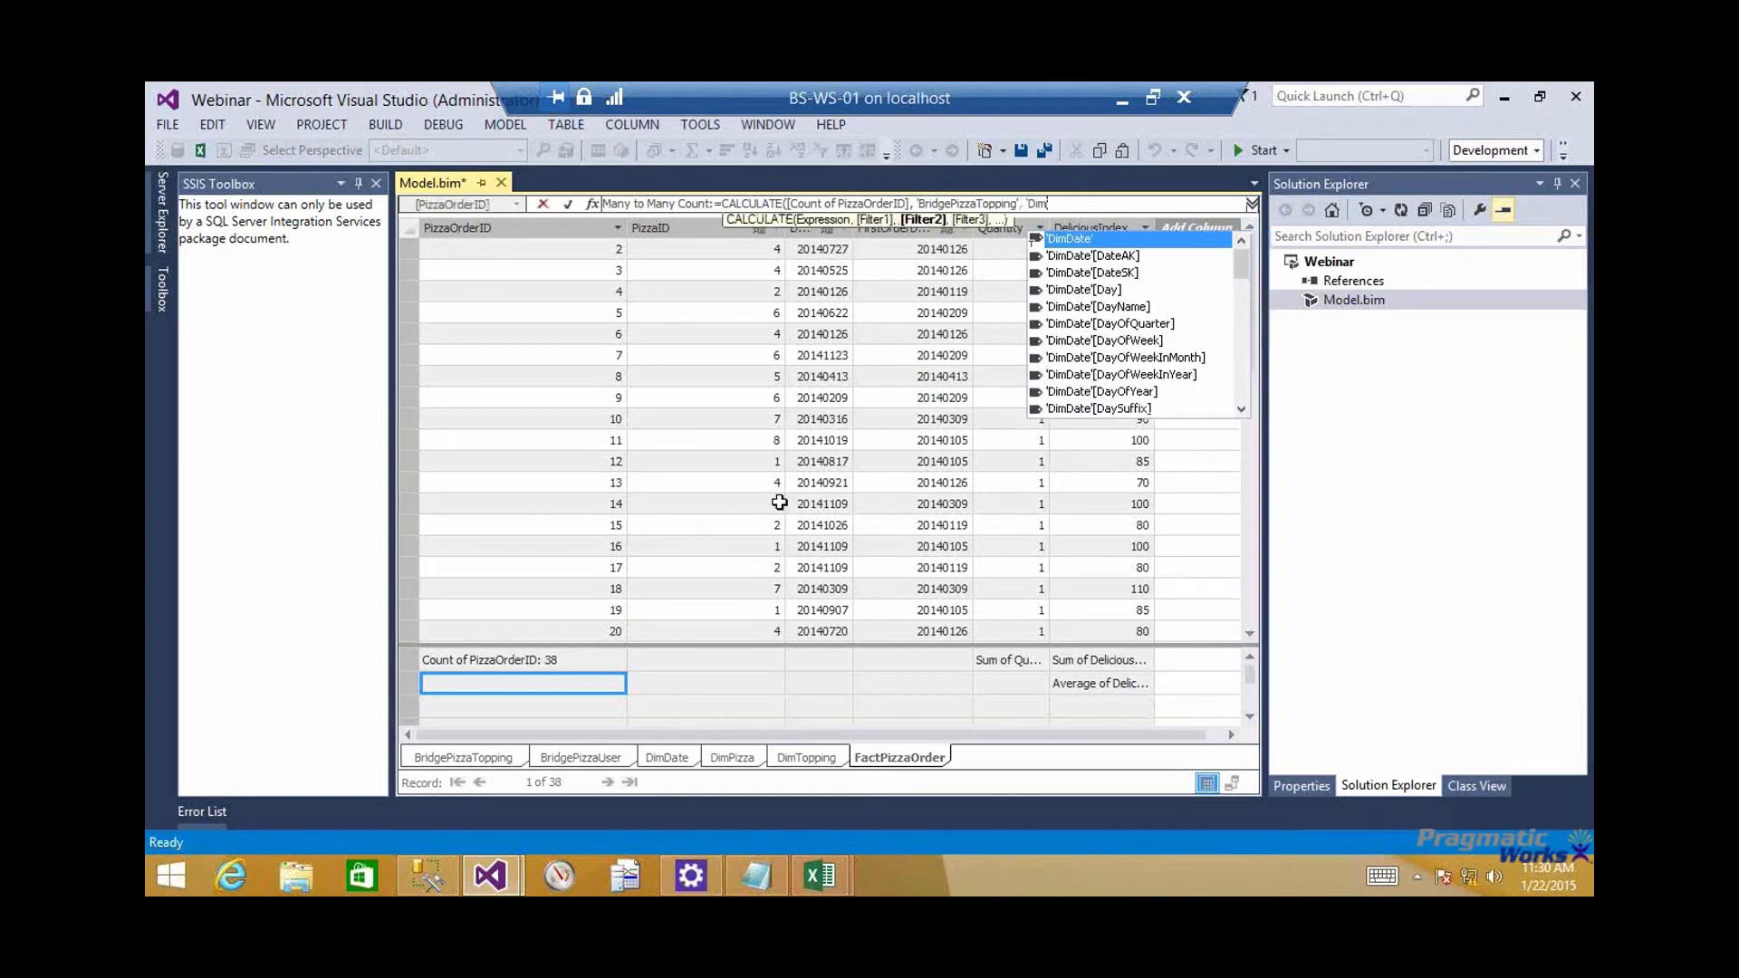
{"action": "type", "text": "P"}
{"action": "key", "text": "Tab"}
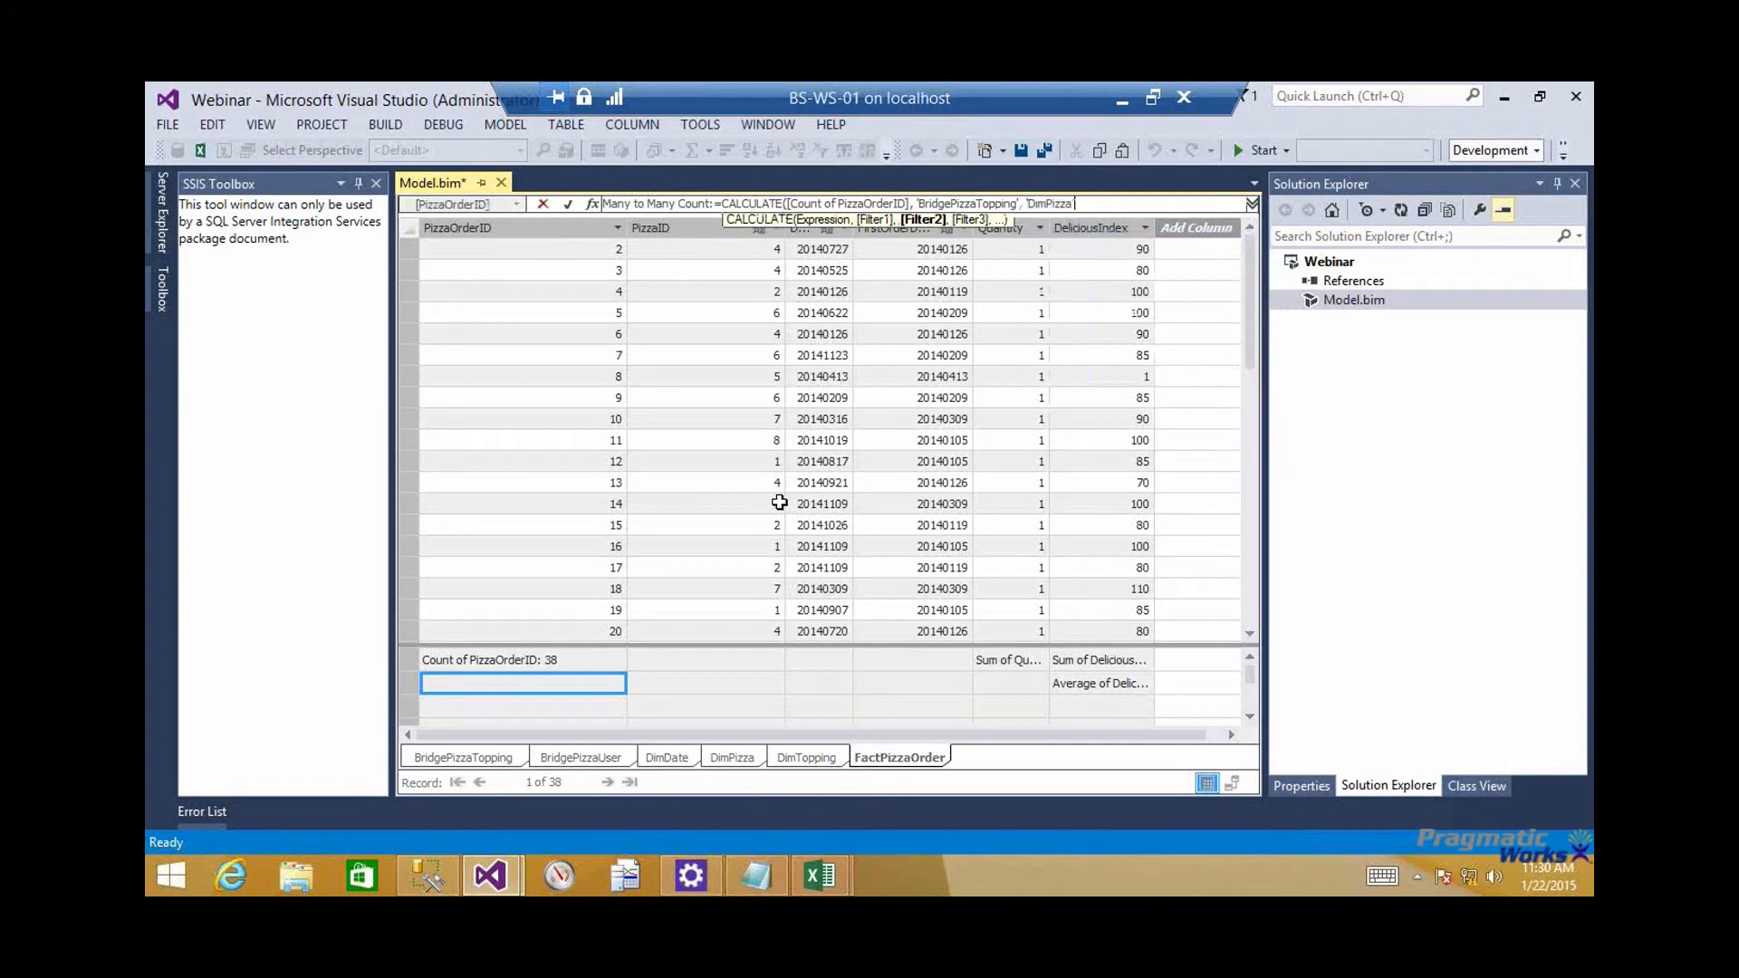
{"action": "type", "text": ", 'Dim"}
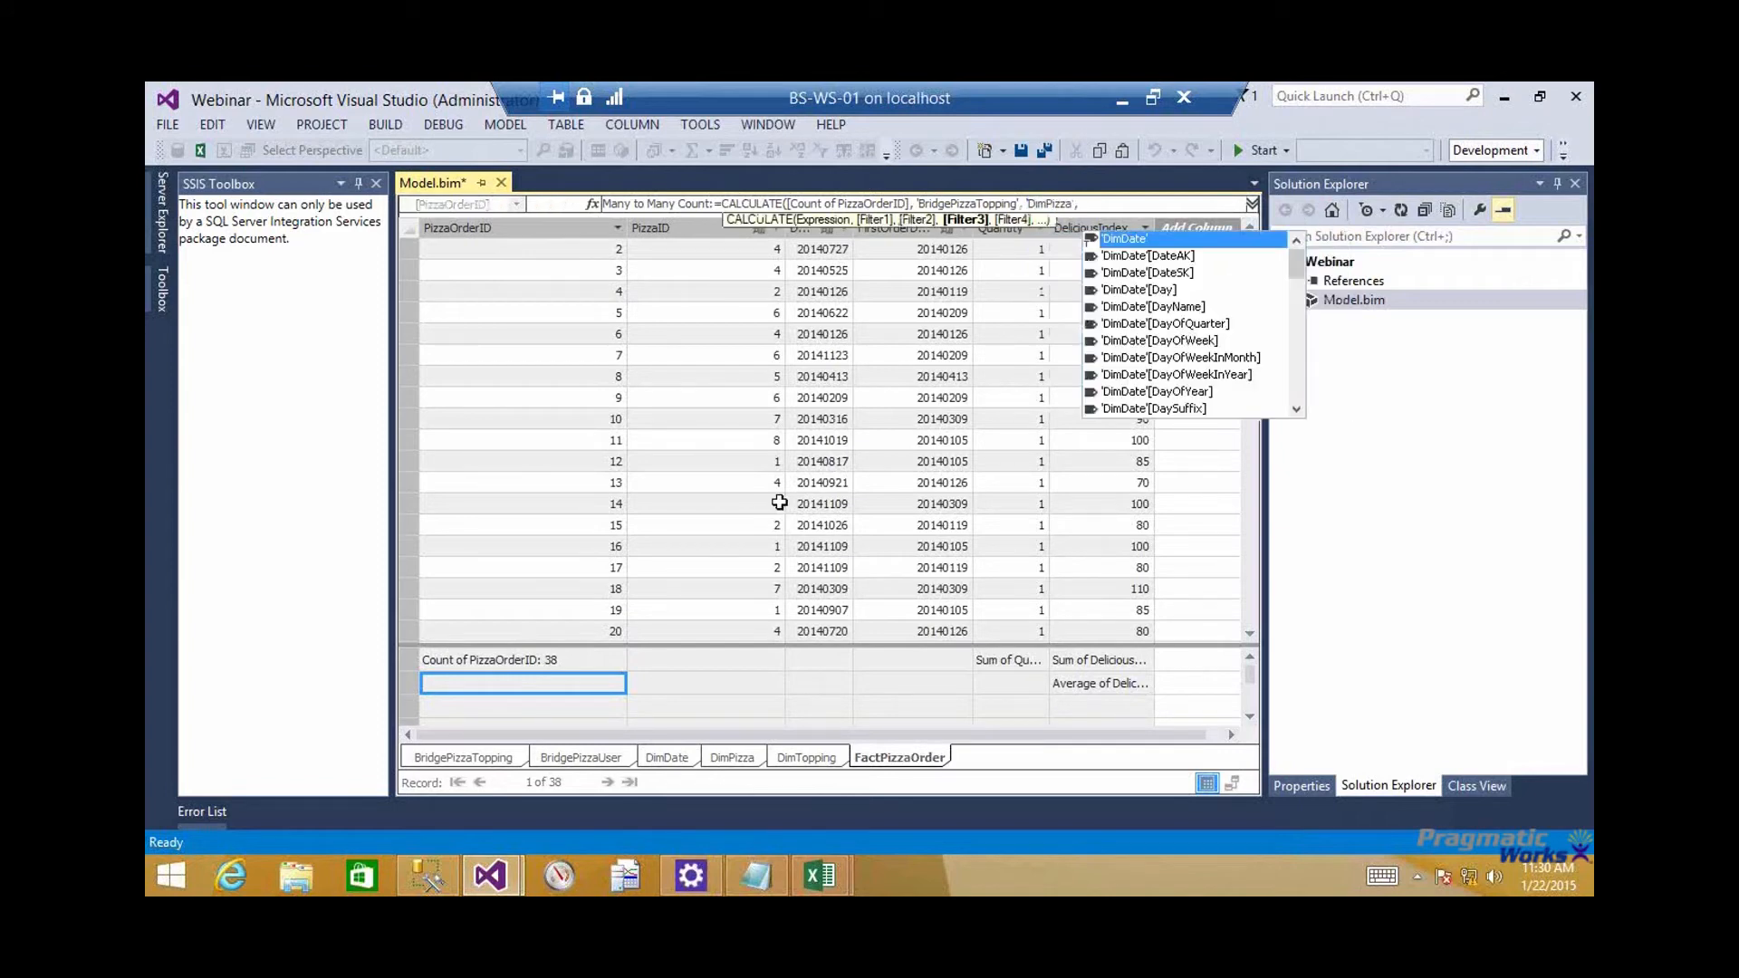
{"action": "type", "text": "T"}
{"action": "key", "text": "Tab"}
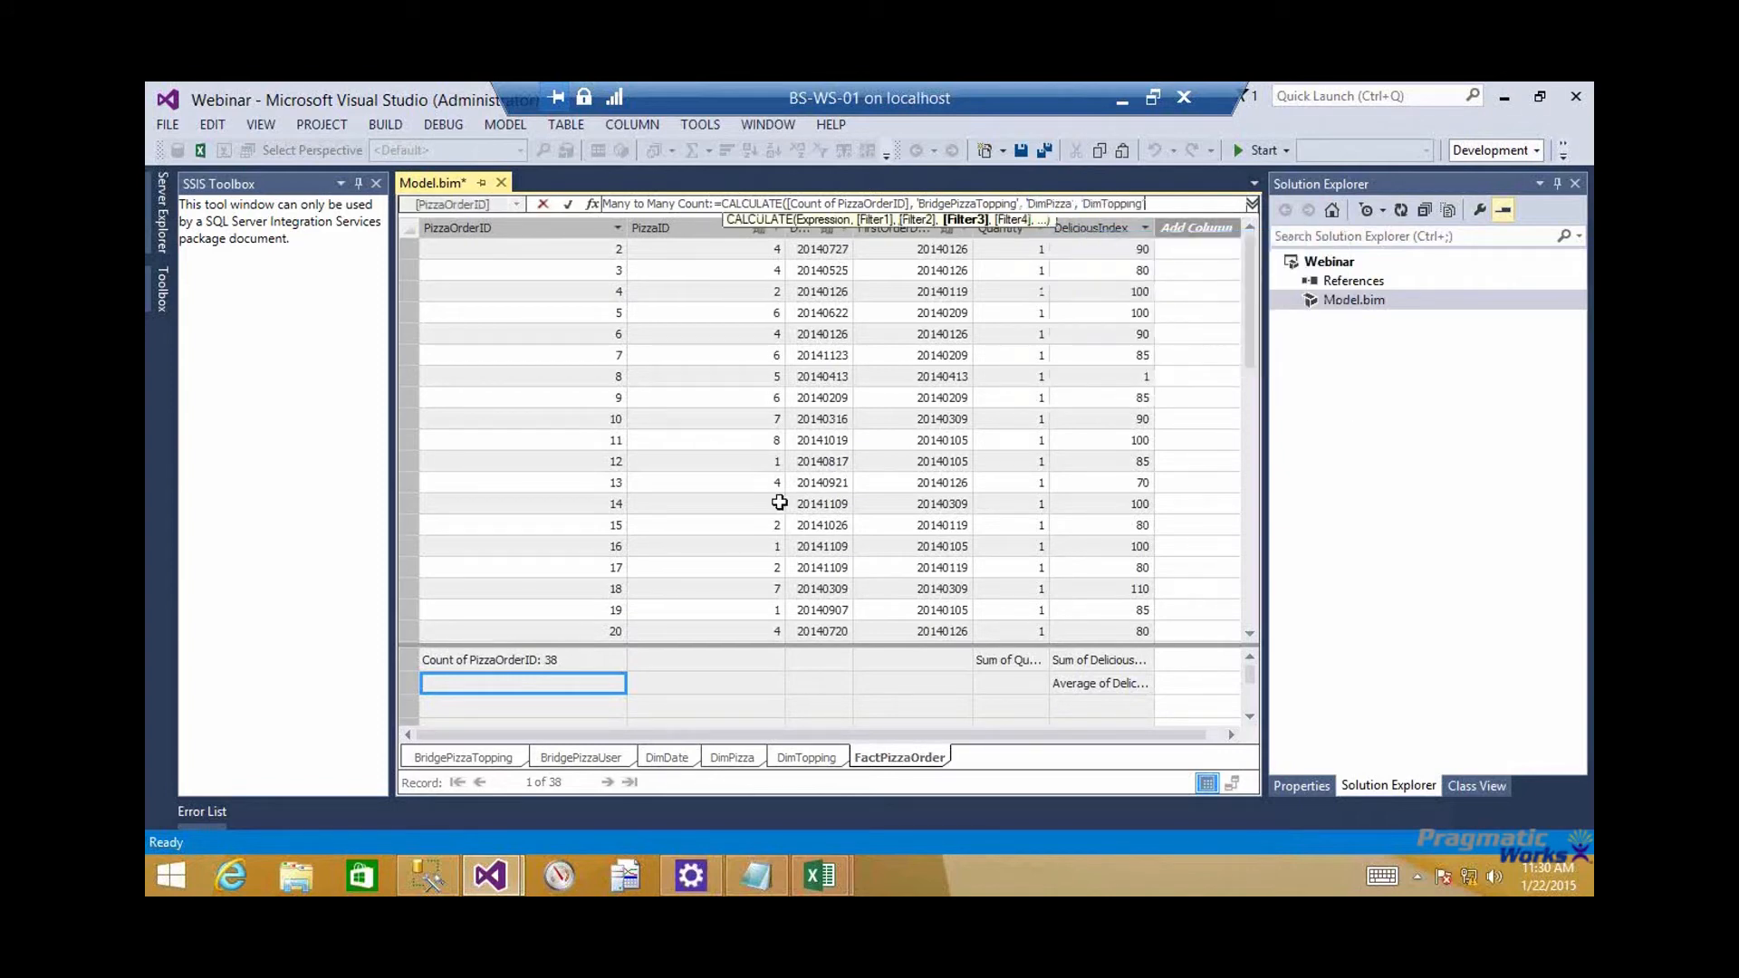
{"action": "type", "text": ")"}
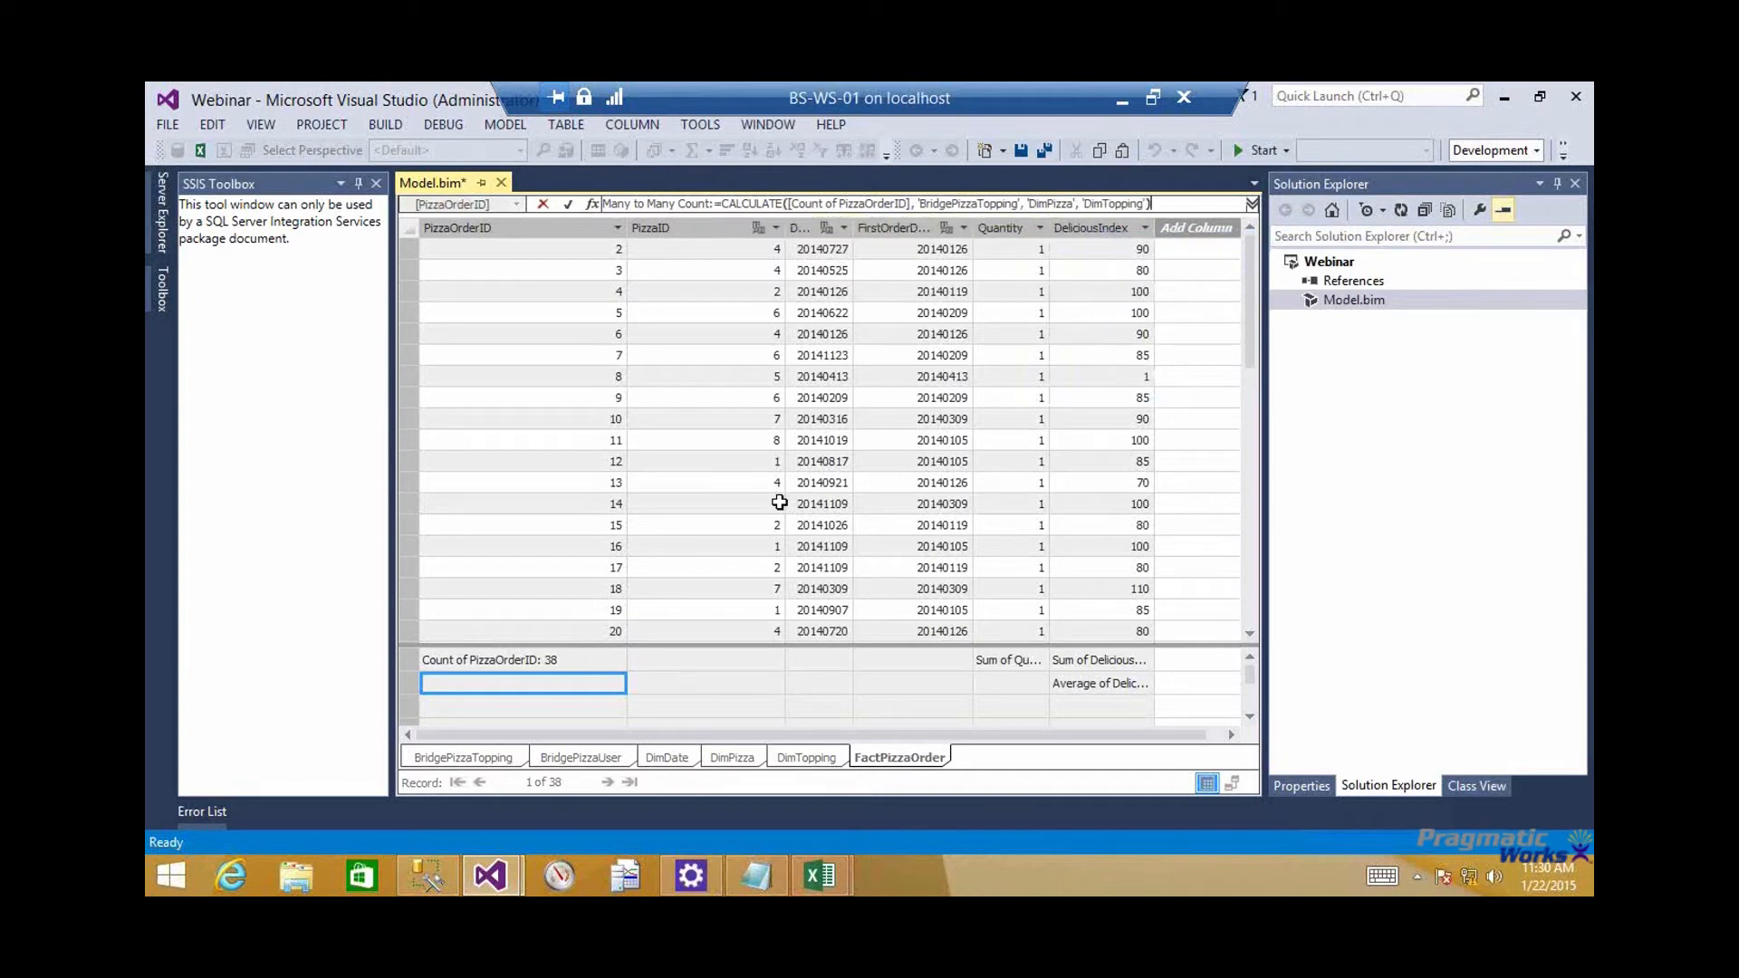
{"action": "key", "text": "Return"}
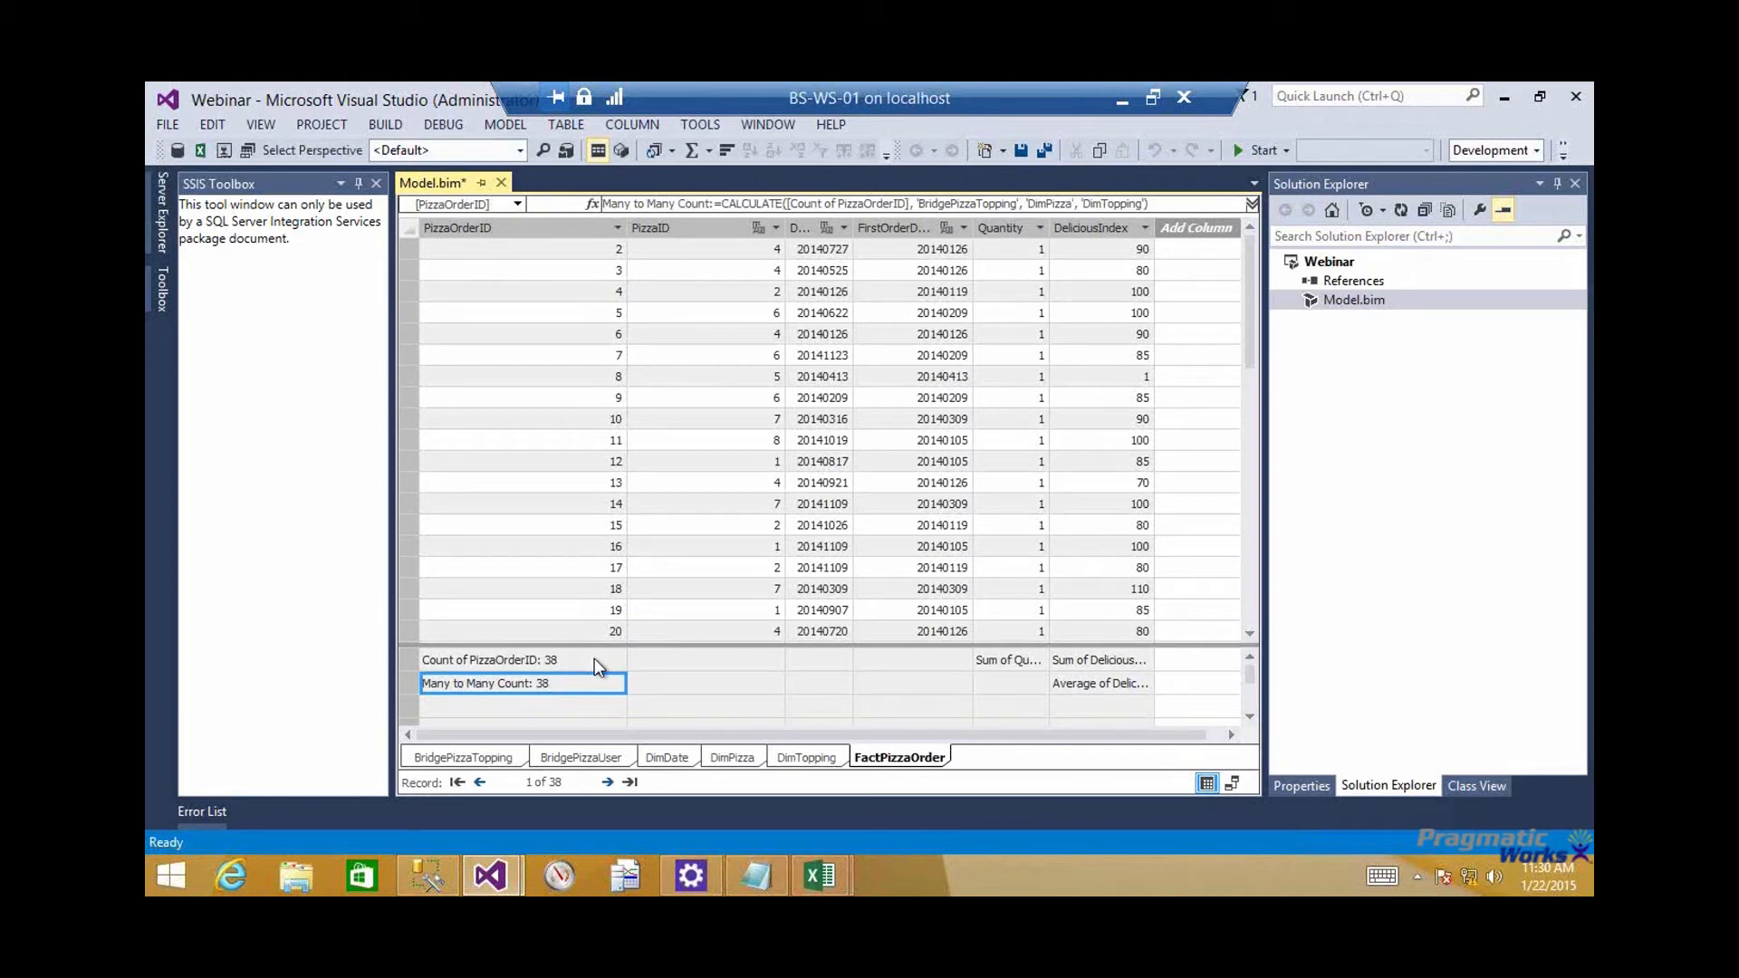
{"action": "left_click", "coordinate": [596, 661]}
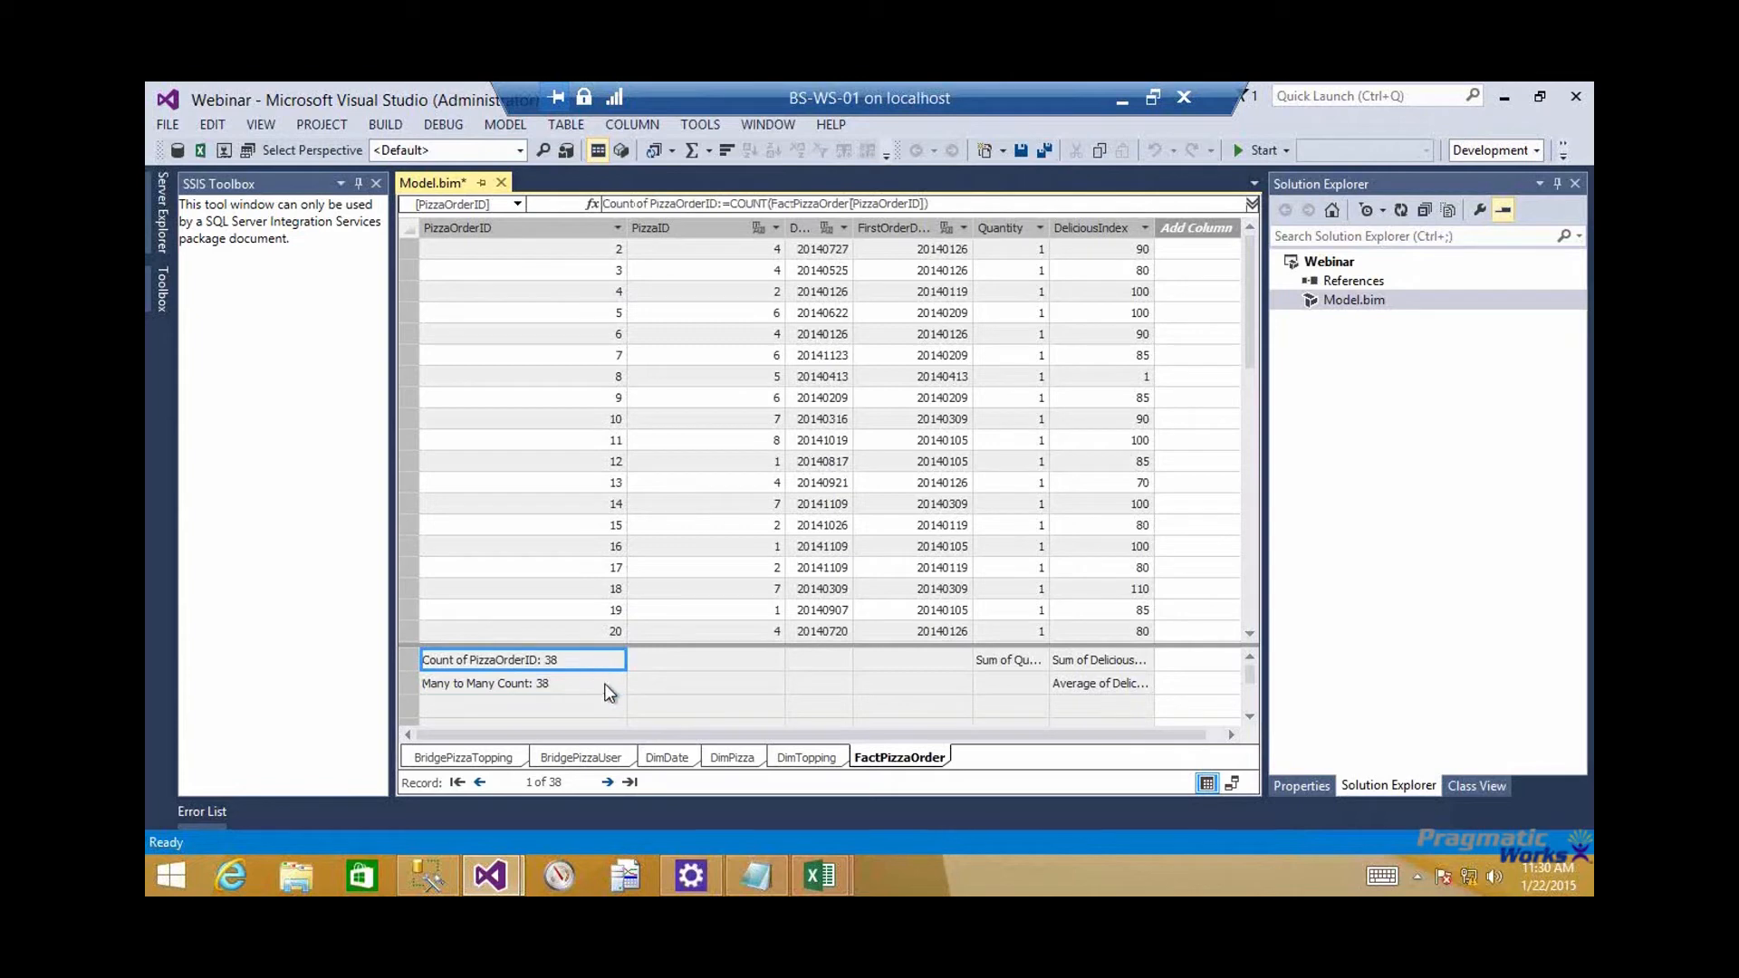
{"action": "left_click", "coordinate": [606, 687]}
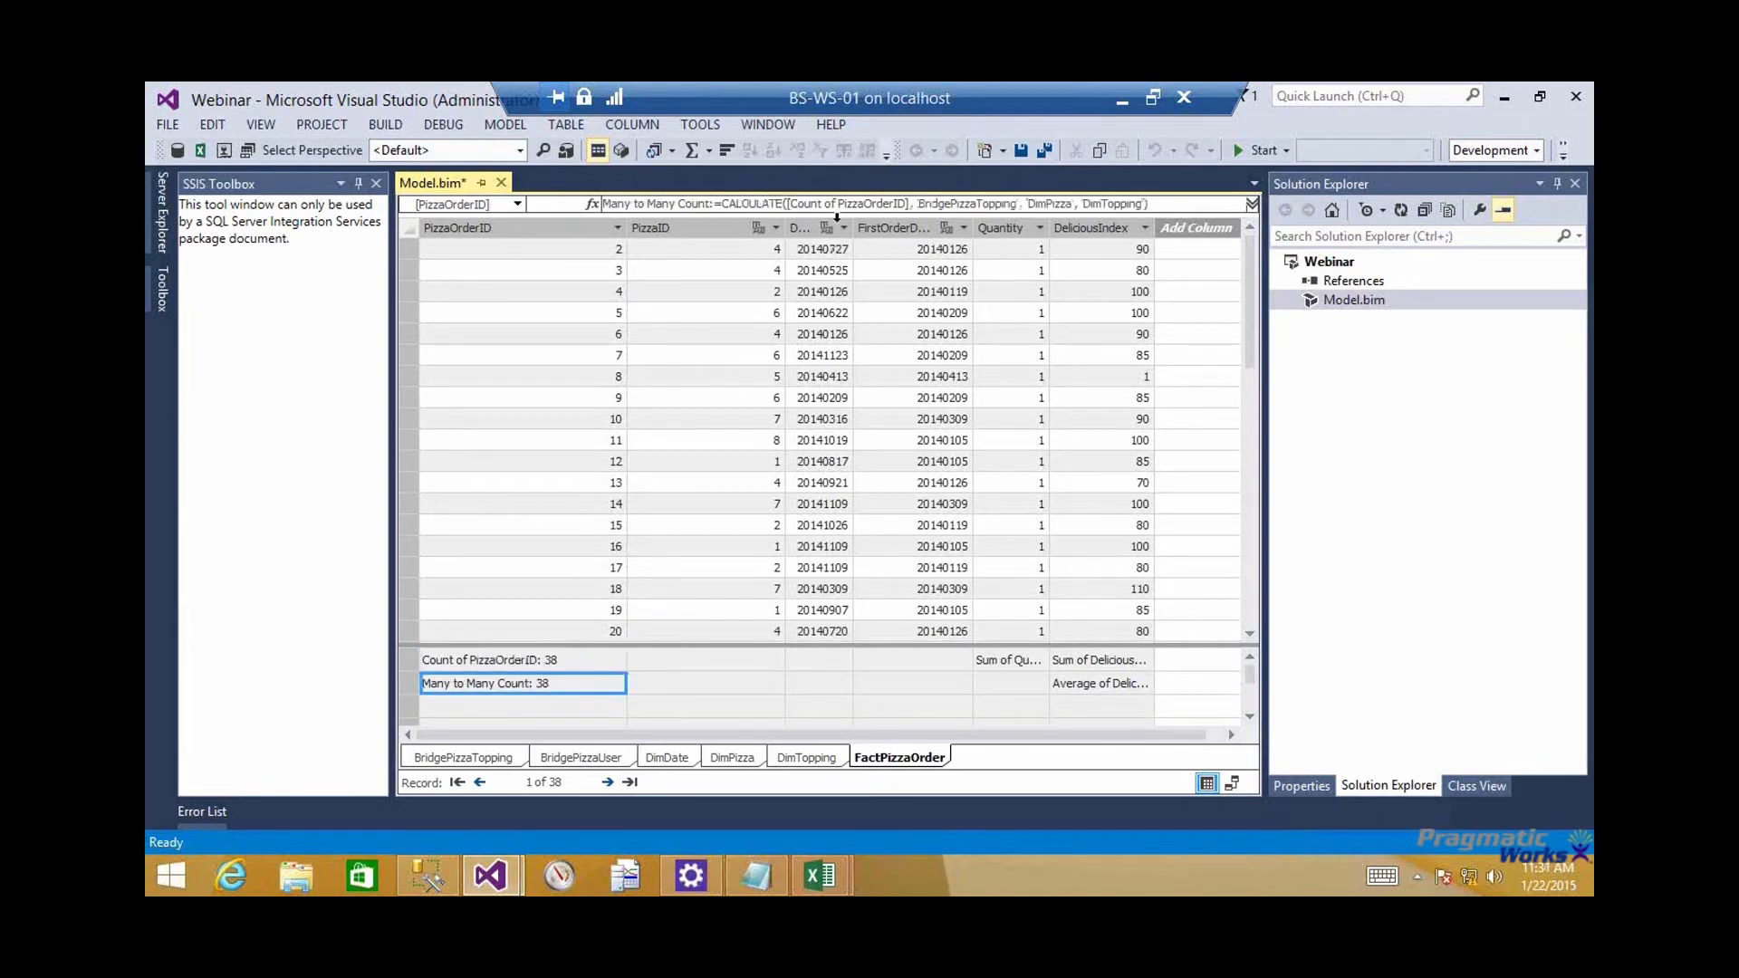
{"action": "left_click", "coordinate": [788, 204]}
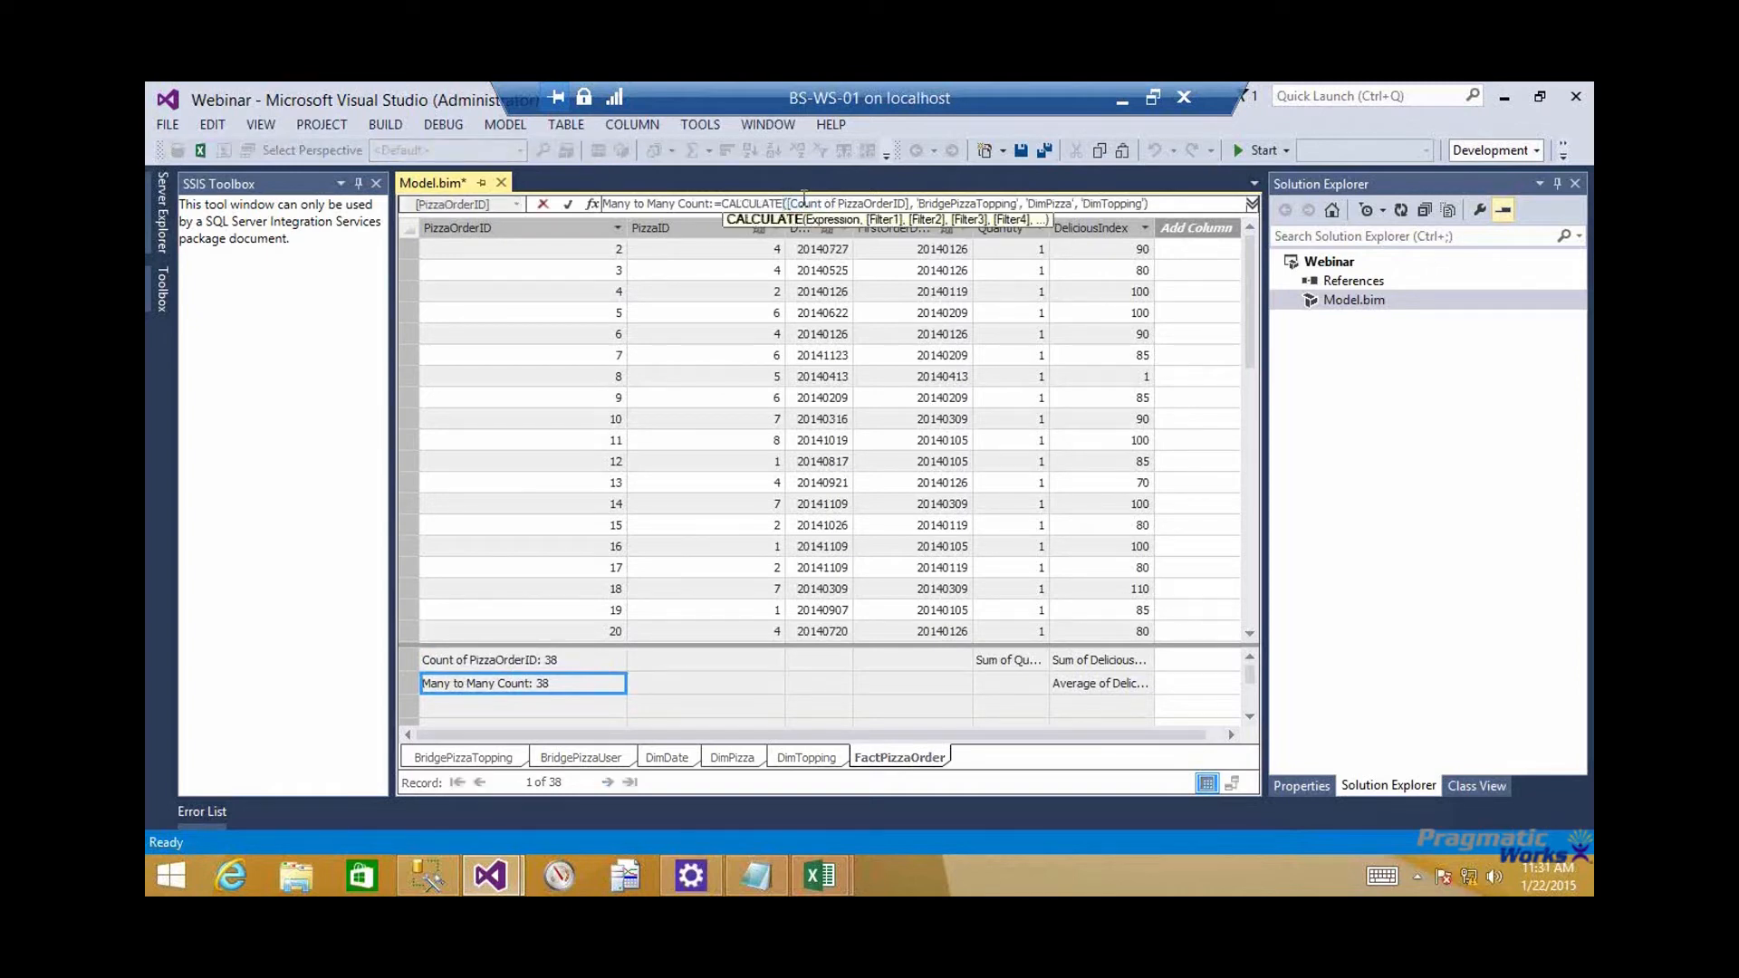
{"action": "left_click_drag", "start_coordinate": [788, 204], "coordinate": [908, 204]}
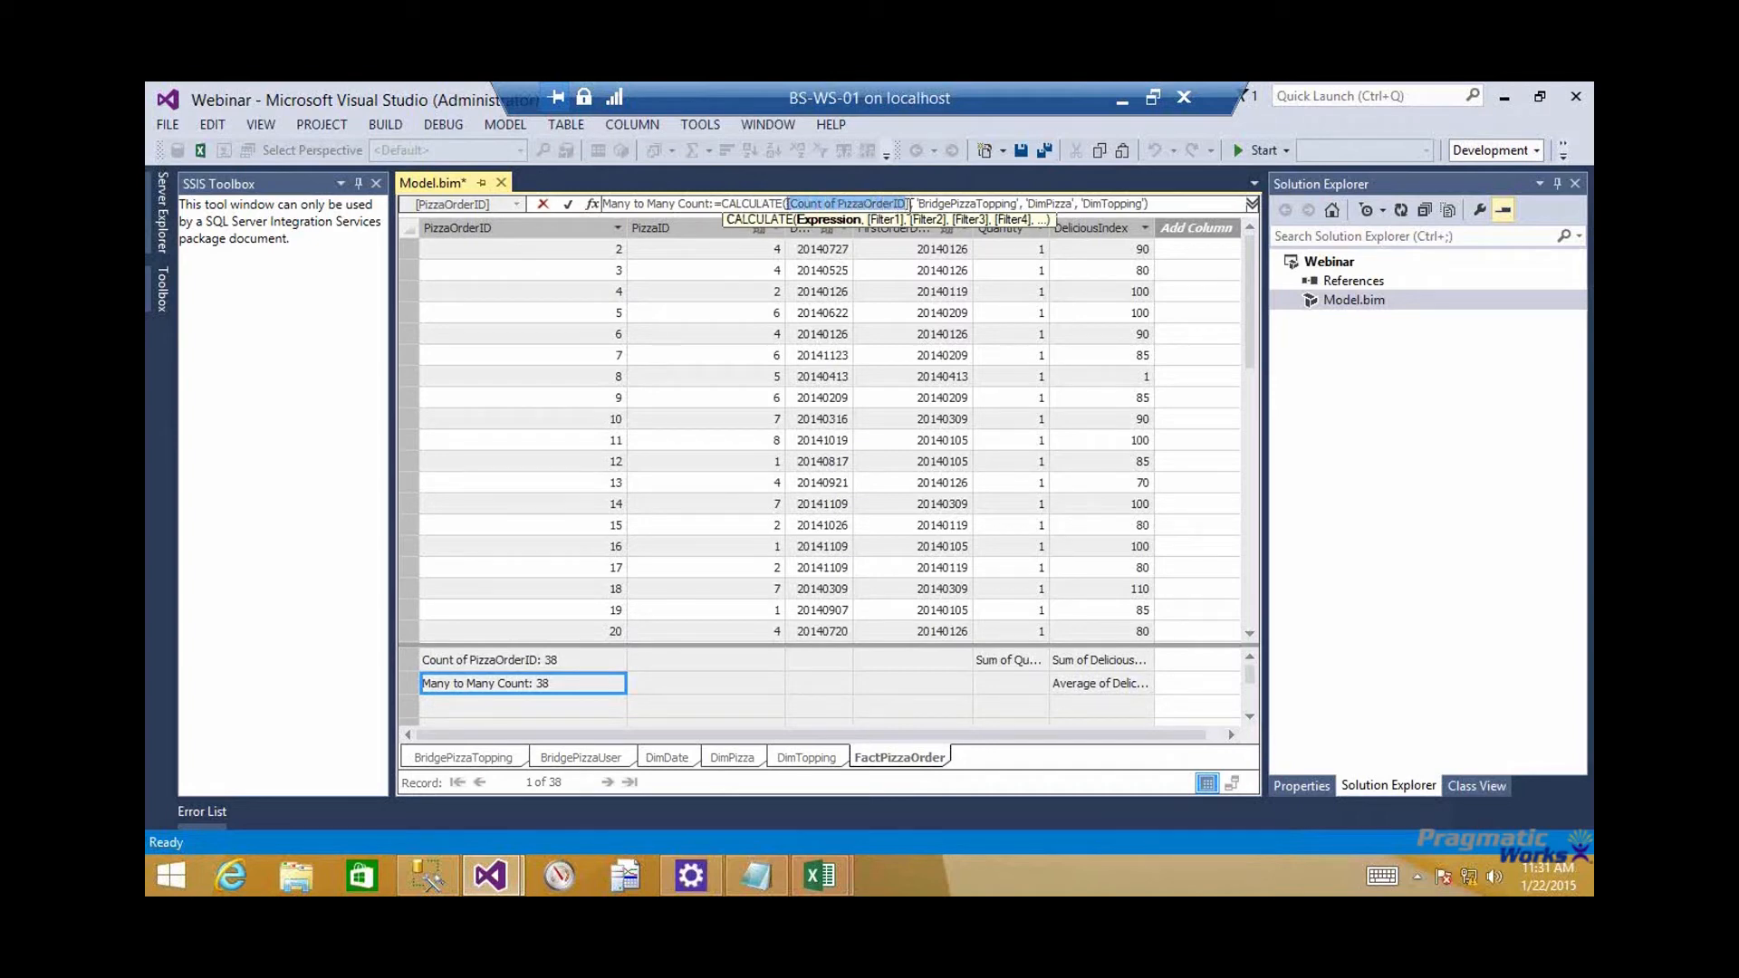
{"action": "left_click", "coordinate": [912, 305]}
{"action": "type", "text": "COUNT("}
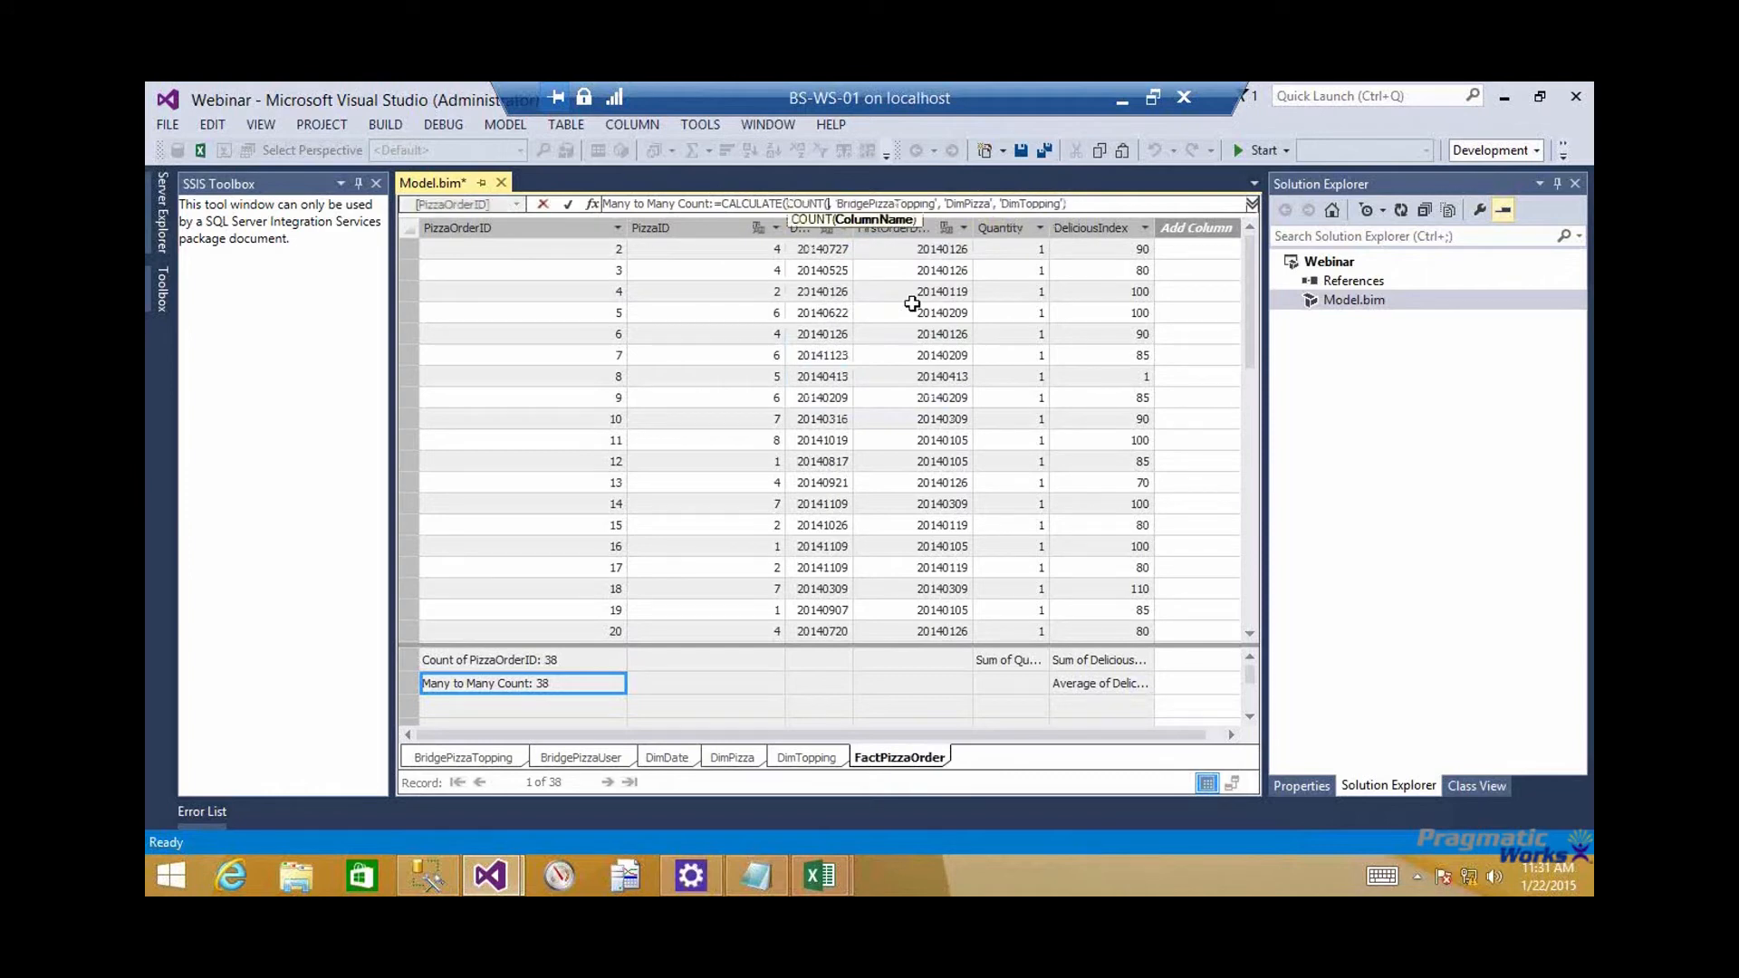
{"action": "type", "text": "'Pi"}
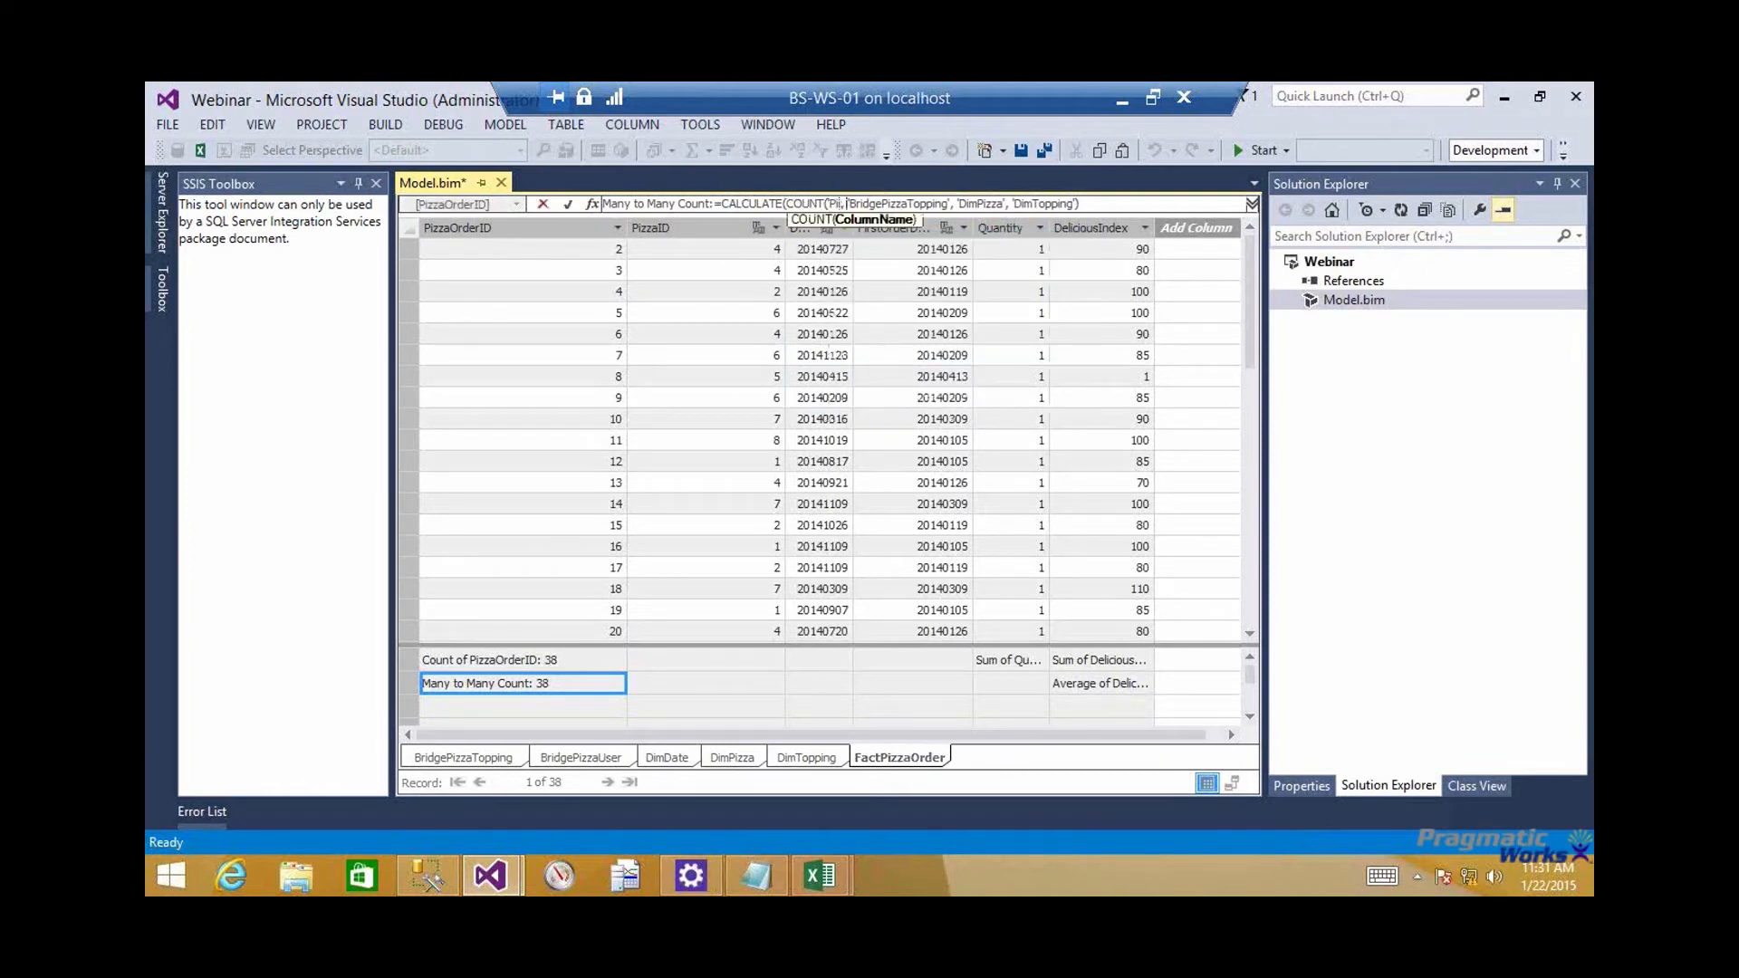
{"action": "type", "text": "zzaOrder"}
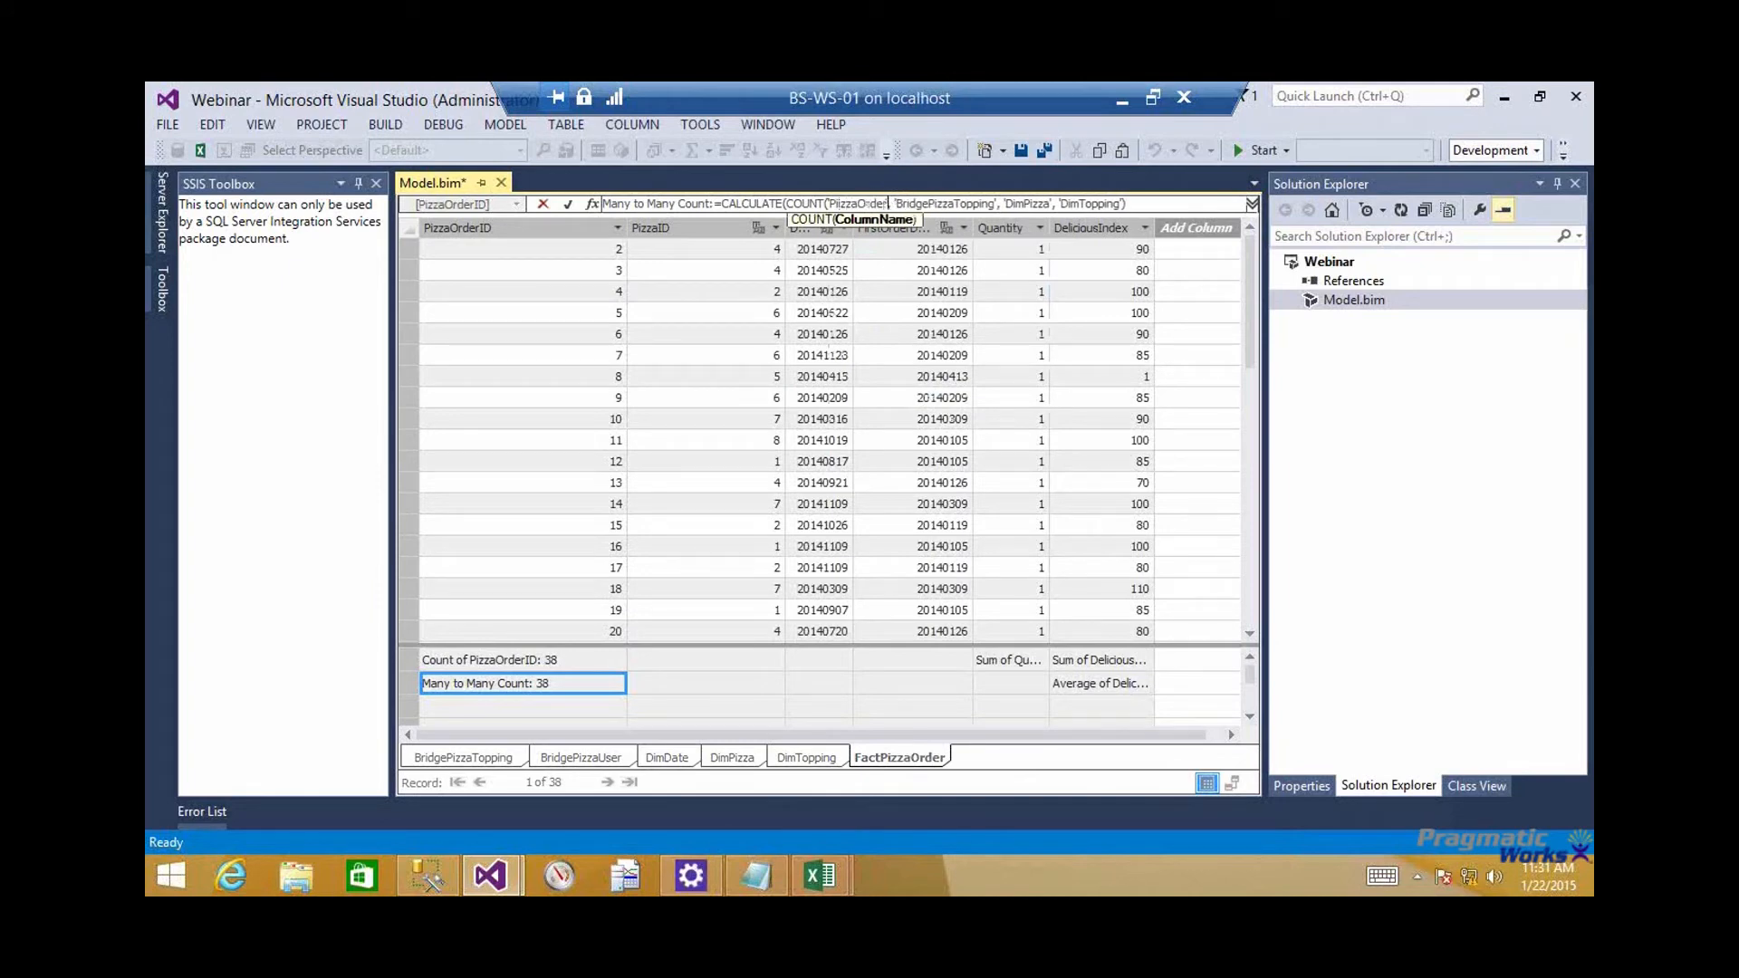
{"action": "type", "text": "ID"}
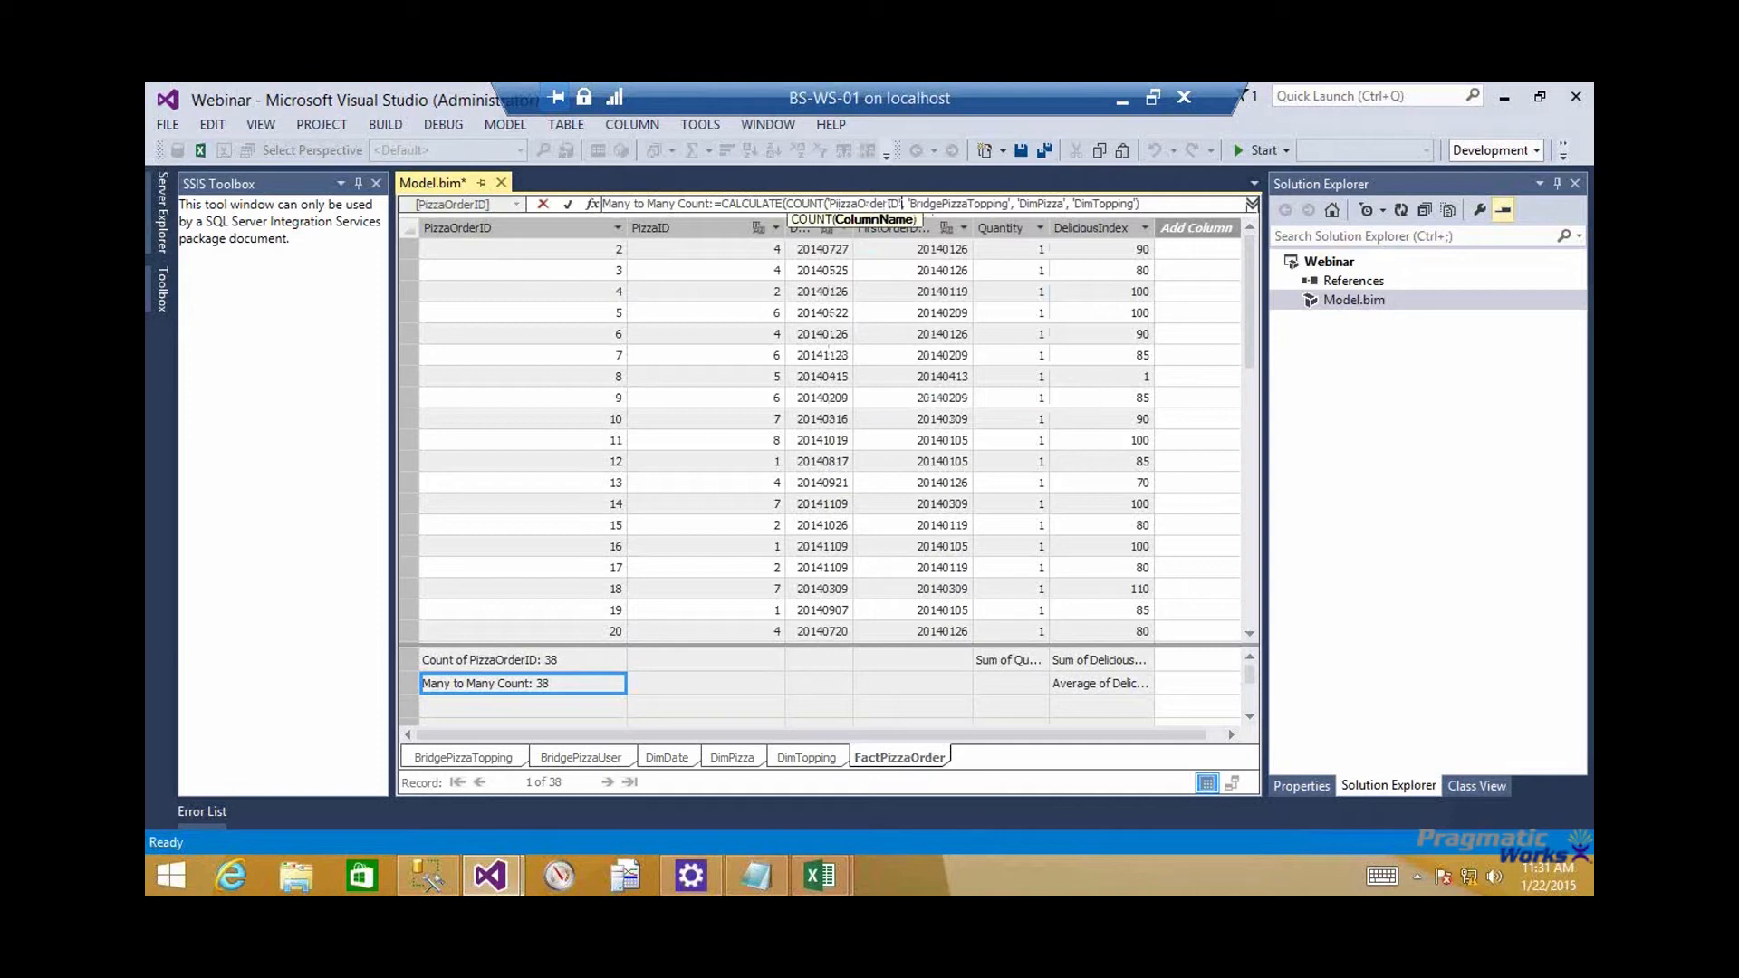
{"action": "key", "text": "Escape"}
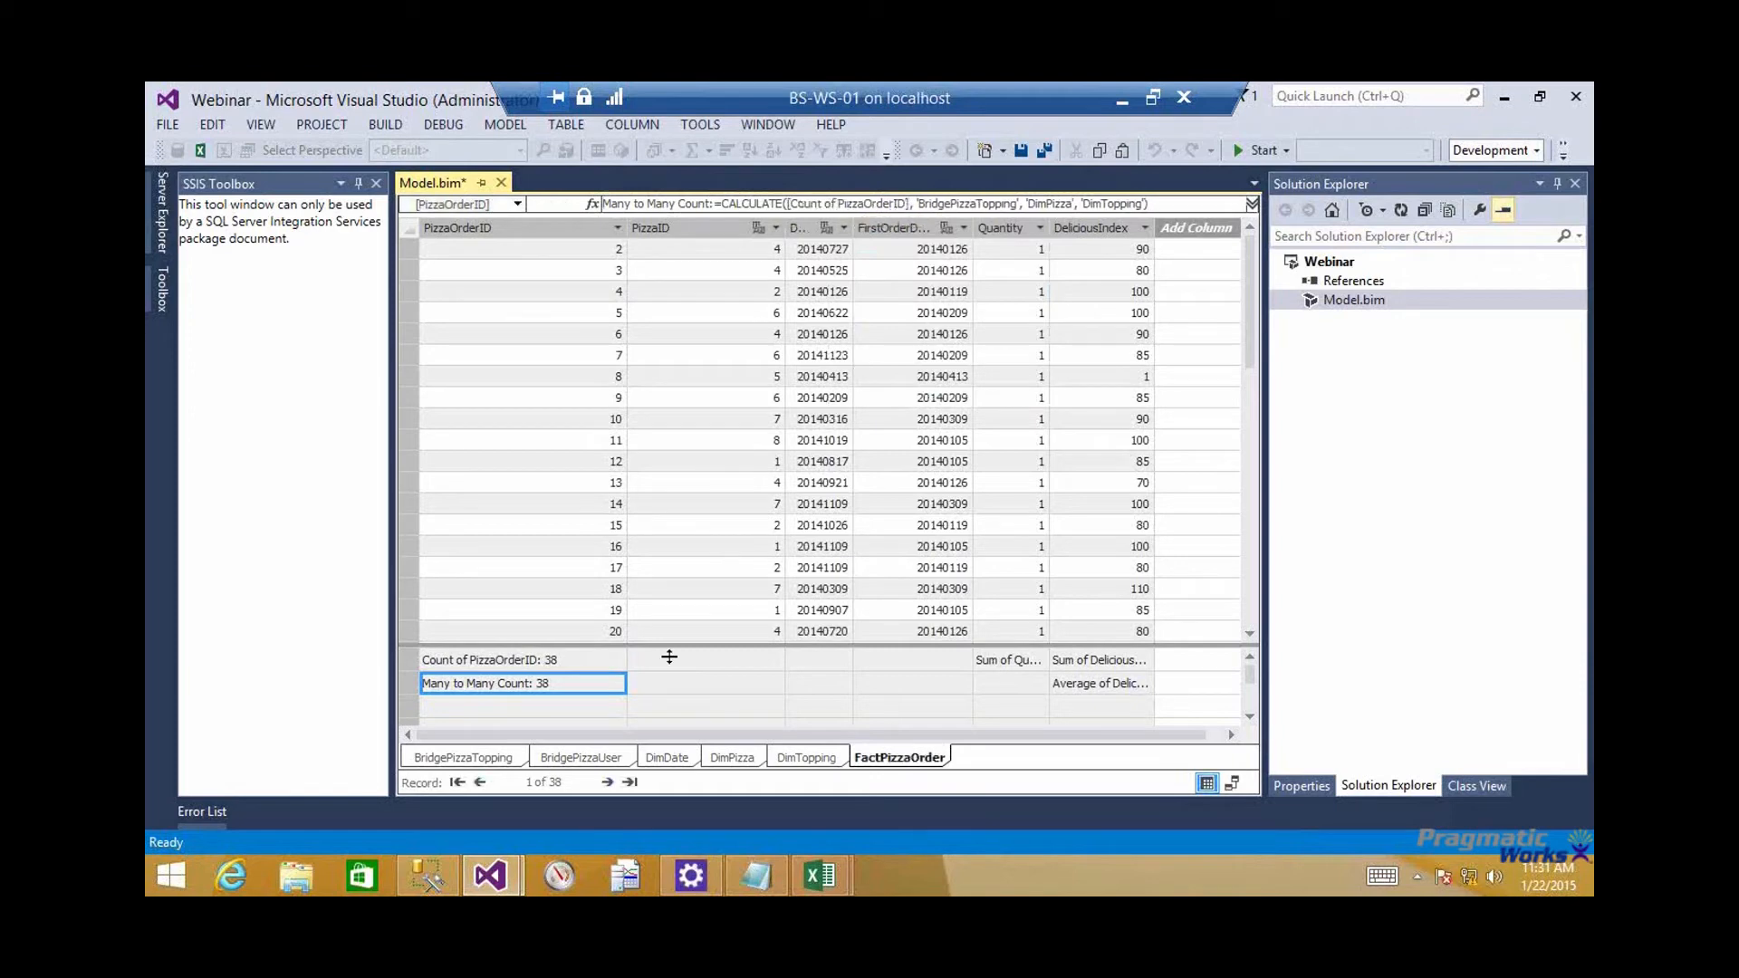
Save the model, switch to the tabular model's Excel workbook and show Count of PizzaOrderID as the PivotTable value instead of Sum of Quantity
{"action": "left_click", "coordinate": [564, 711]}
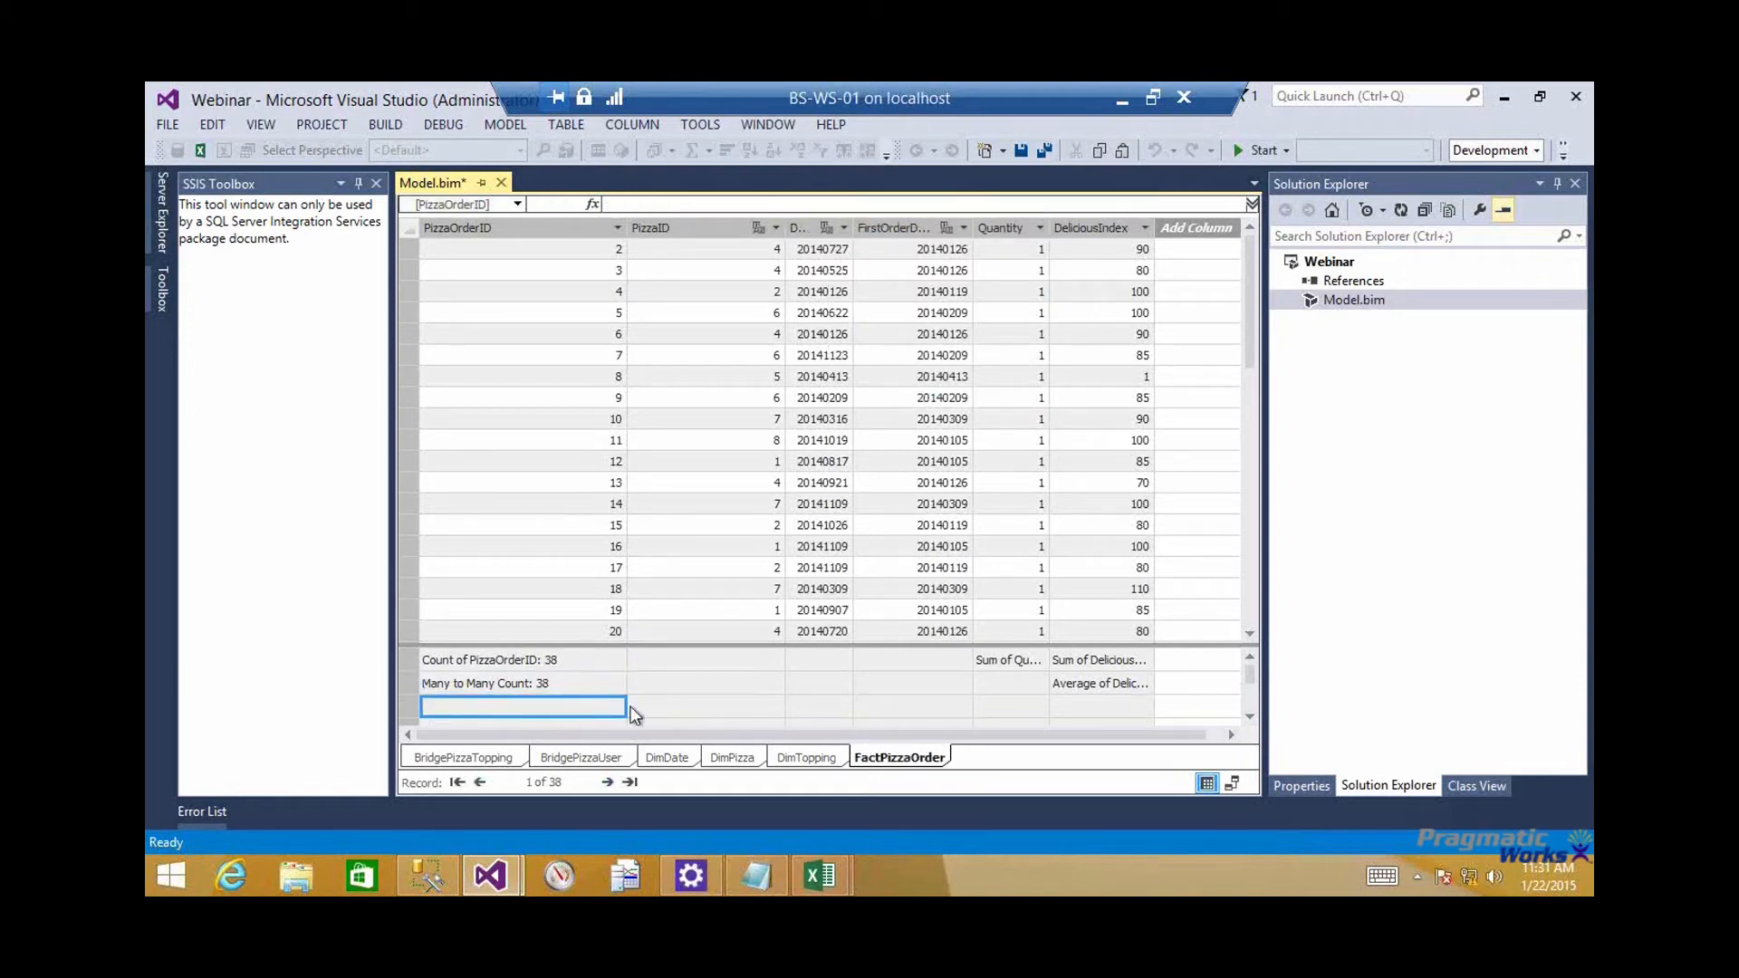
{"action": "key", "text": "ctrl+s"}
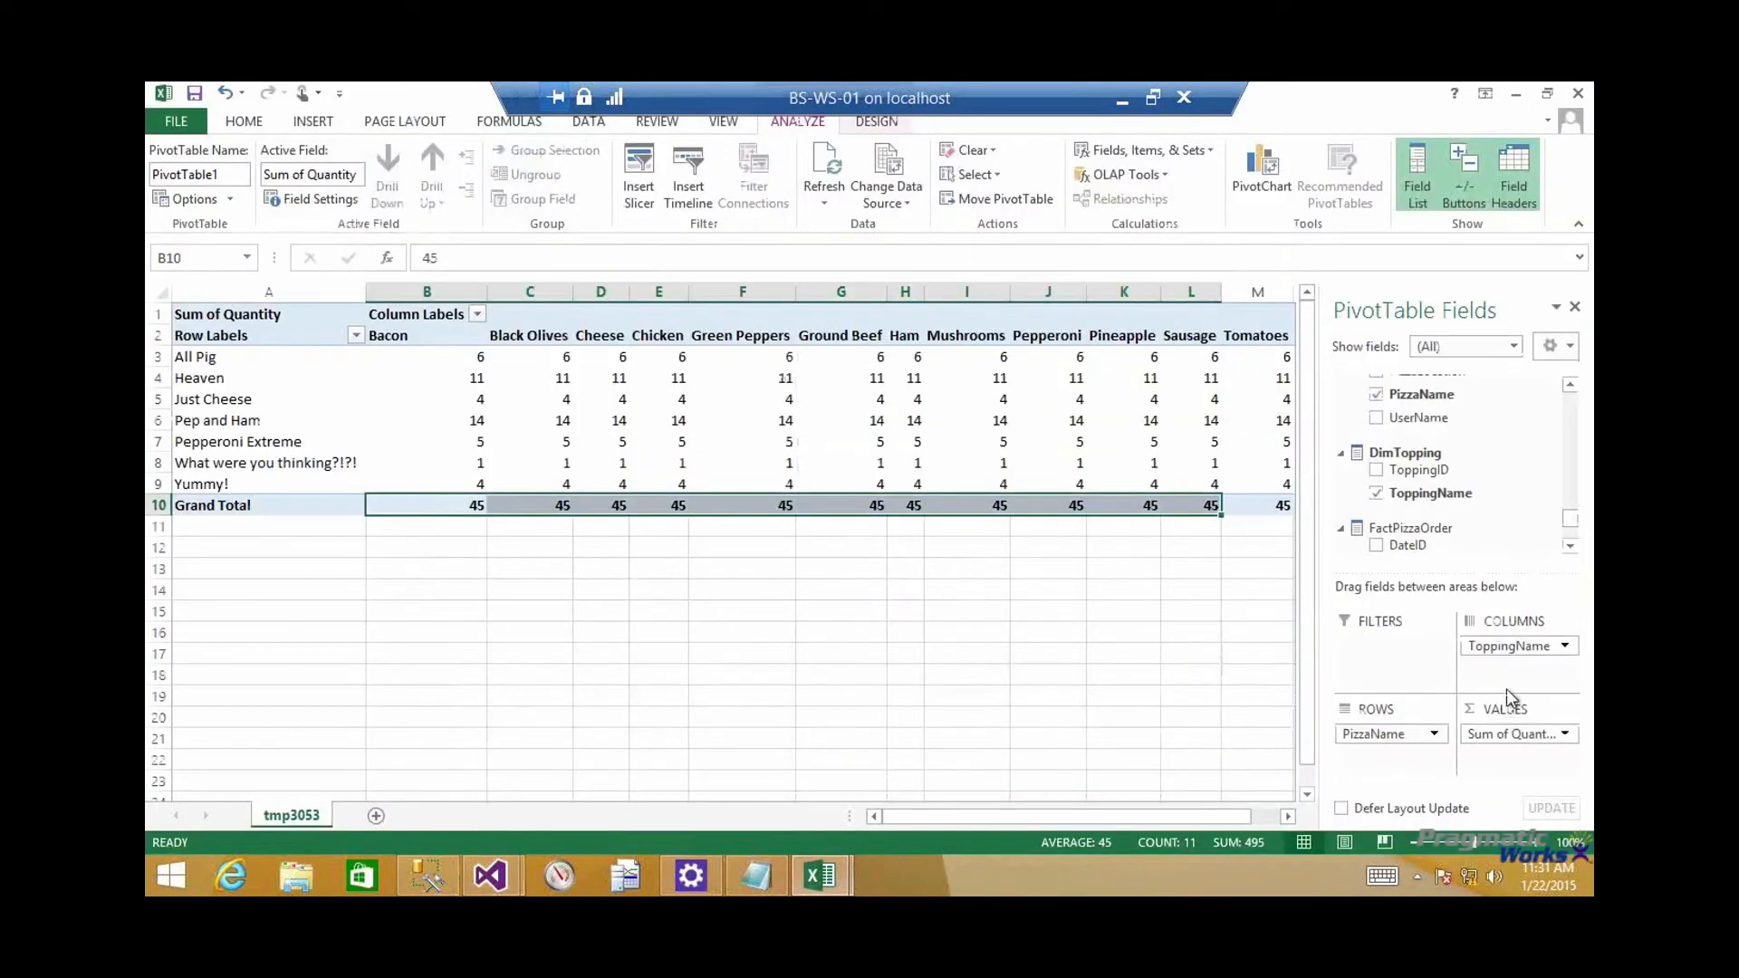
{"action": "mouse_move", "coordinate": [1513, 737]}
{"action": "left_mouse_down"}
{"action": "mouse_move", "coordinate": [1281, 582]}
{"action": "mouse_move", "coordinate": [1585, 501]}
{"action": "mouse_move", "coordinate": [1580, 395]}
{"action": "mouse_move", "coordinate": [1525, 737]}
{"action": "left_mouse_up"}
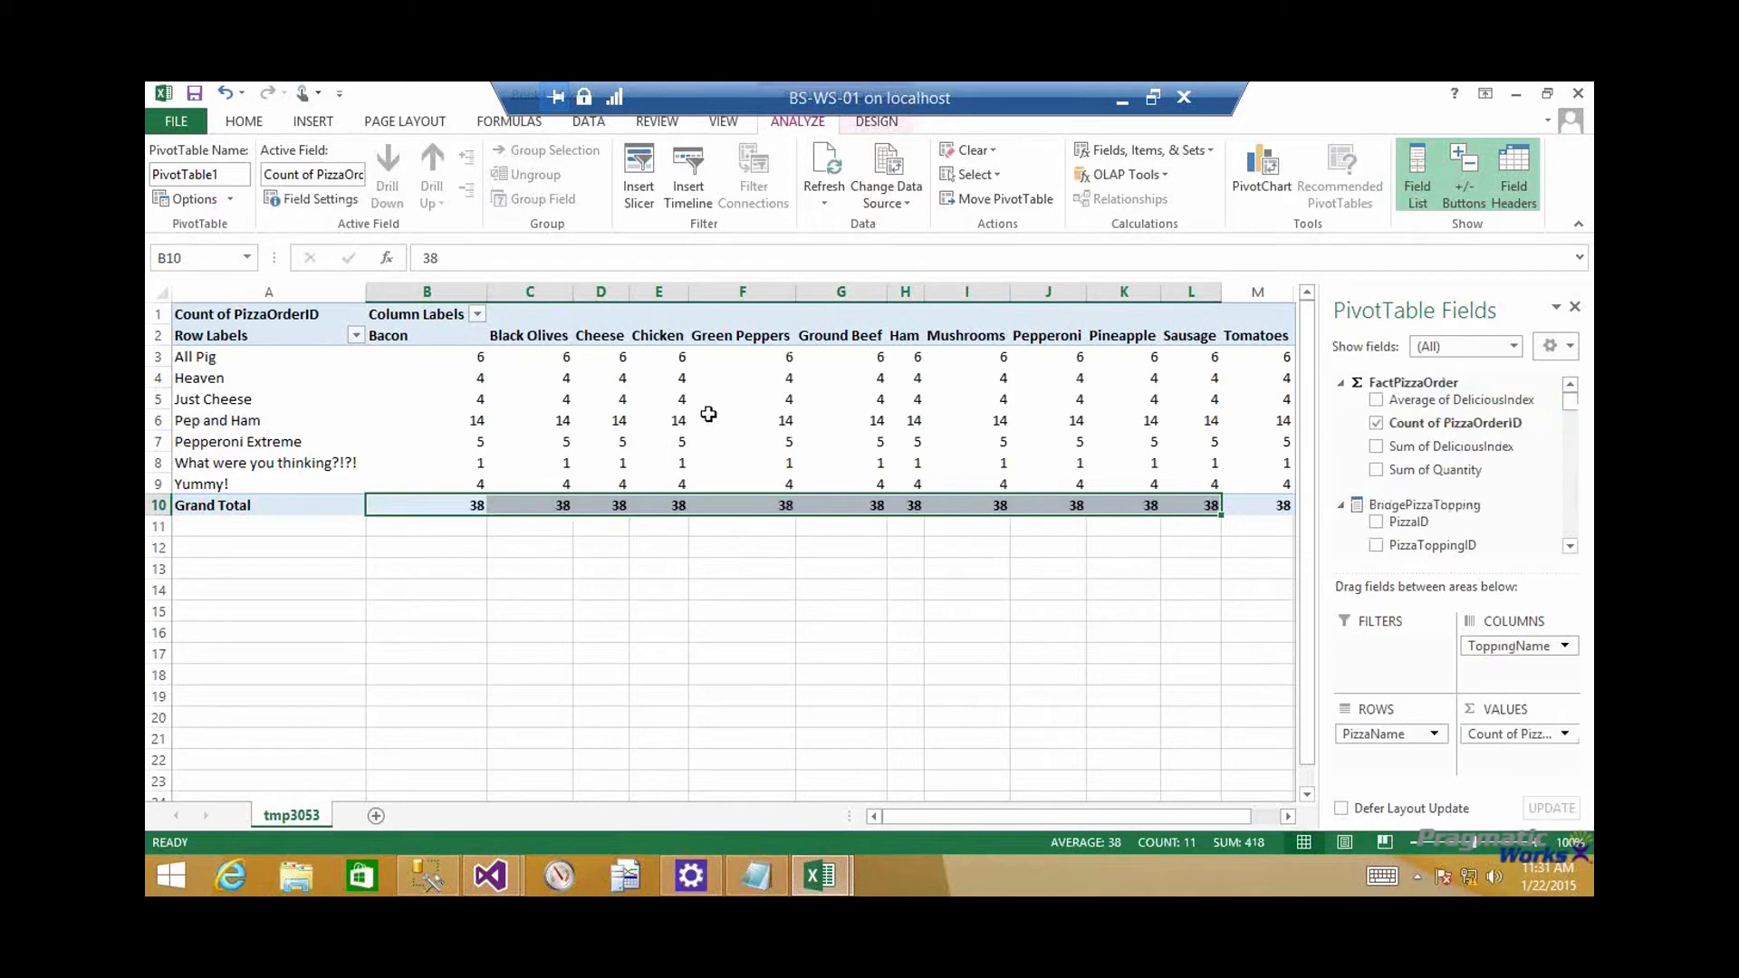
Refresh the PivotTable and replace Count of PizzaOrderID with the Many to Many Count measure as its value
{"action": "mouse_move", "coordinate": [796, 429]}
{"action": "left_click", "coordinate": [825, 166]}
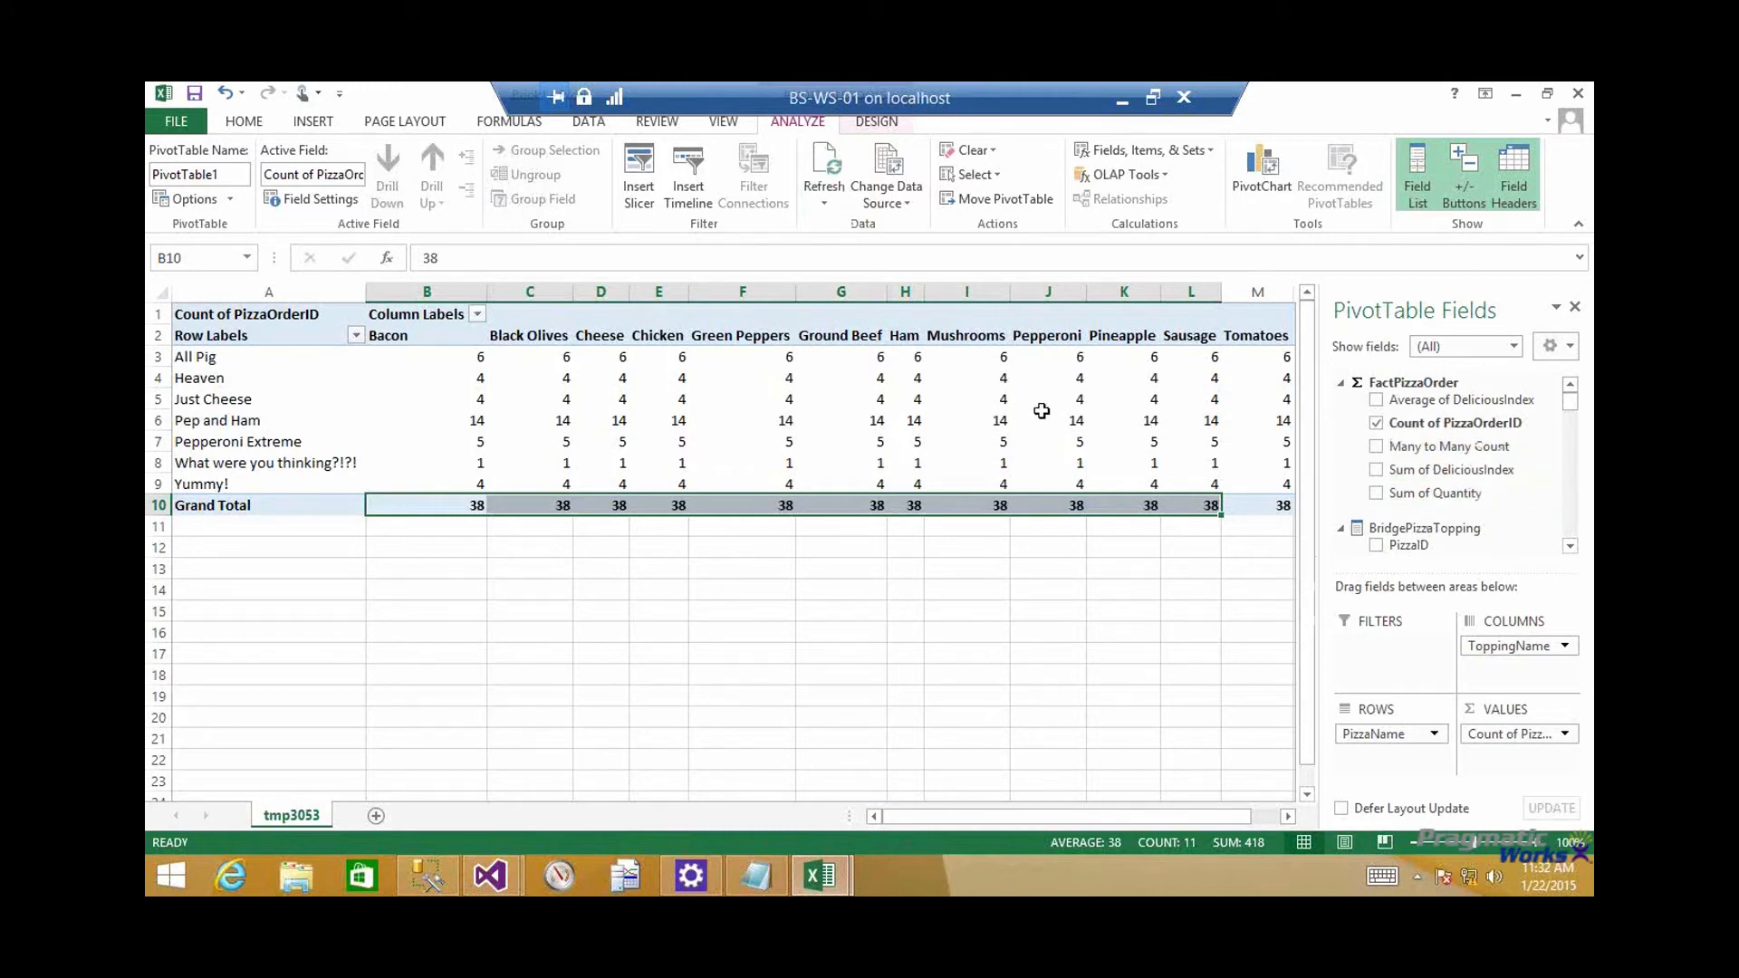
{"action": "mouse_move", "coordinate": [1042, 410]}
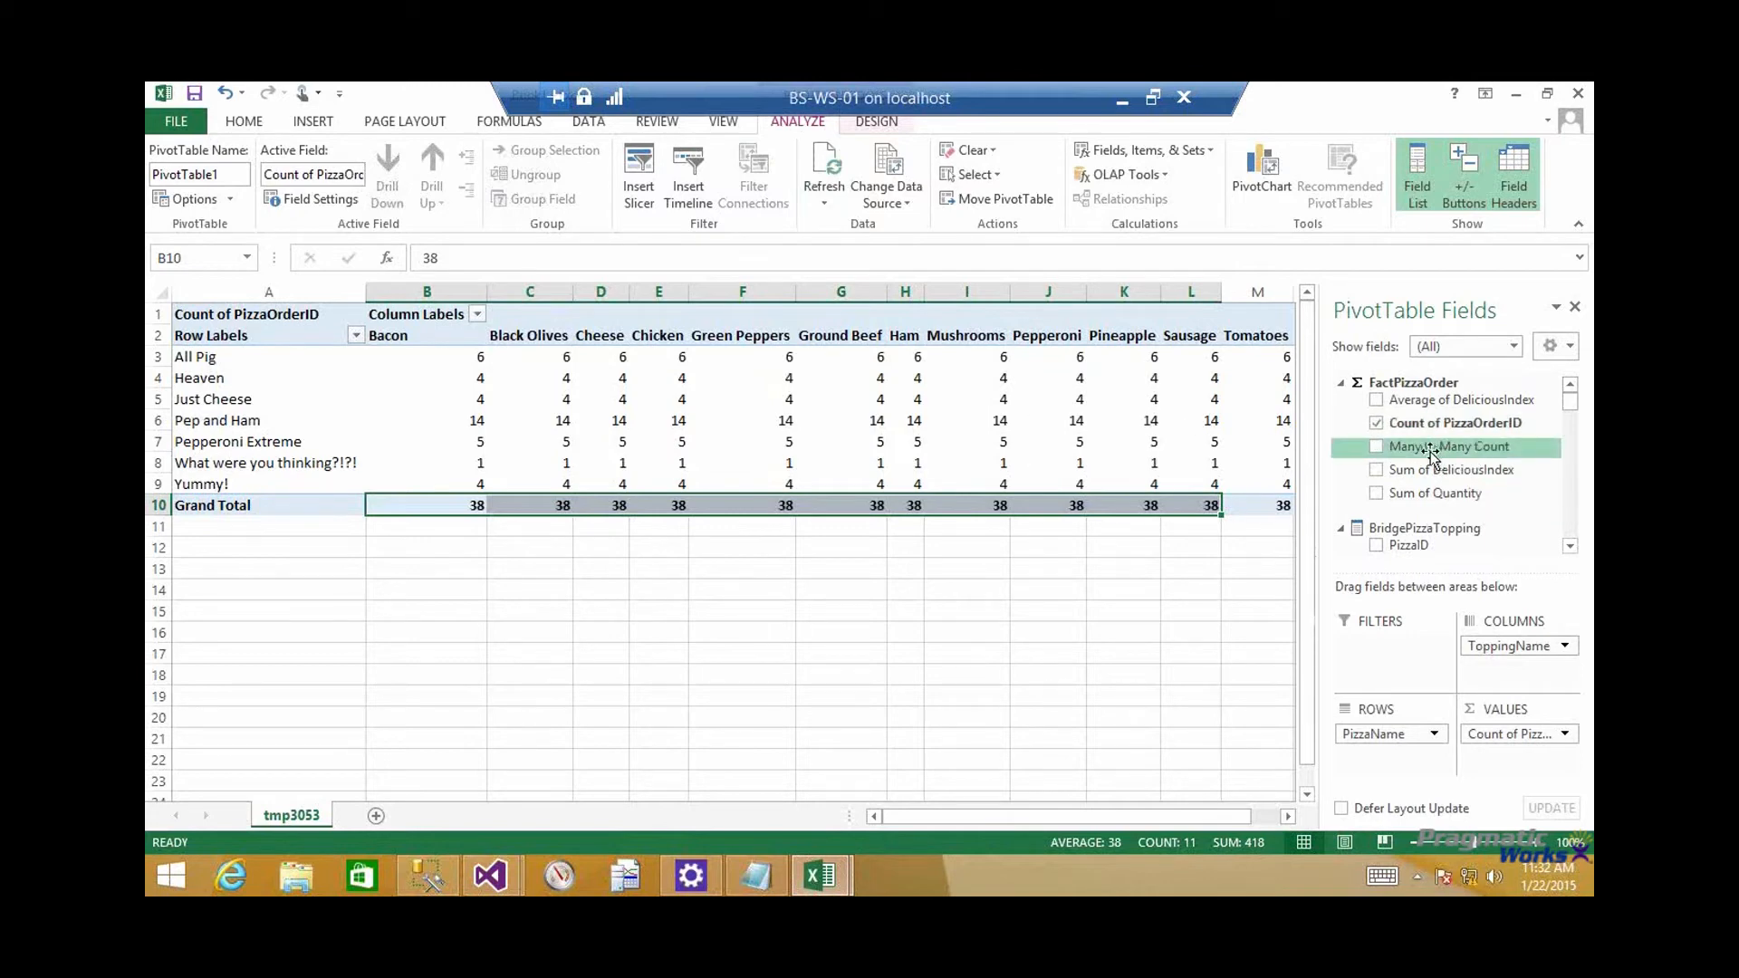
{"action": "scroll", "coordinate": [1472, 455], "scroll_direction": "down", "scroll_amount": 1}
{"action": "left_click_drag", "start_coordinate": [1450, 429], "coordinate": [1167, 727]}
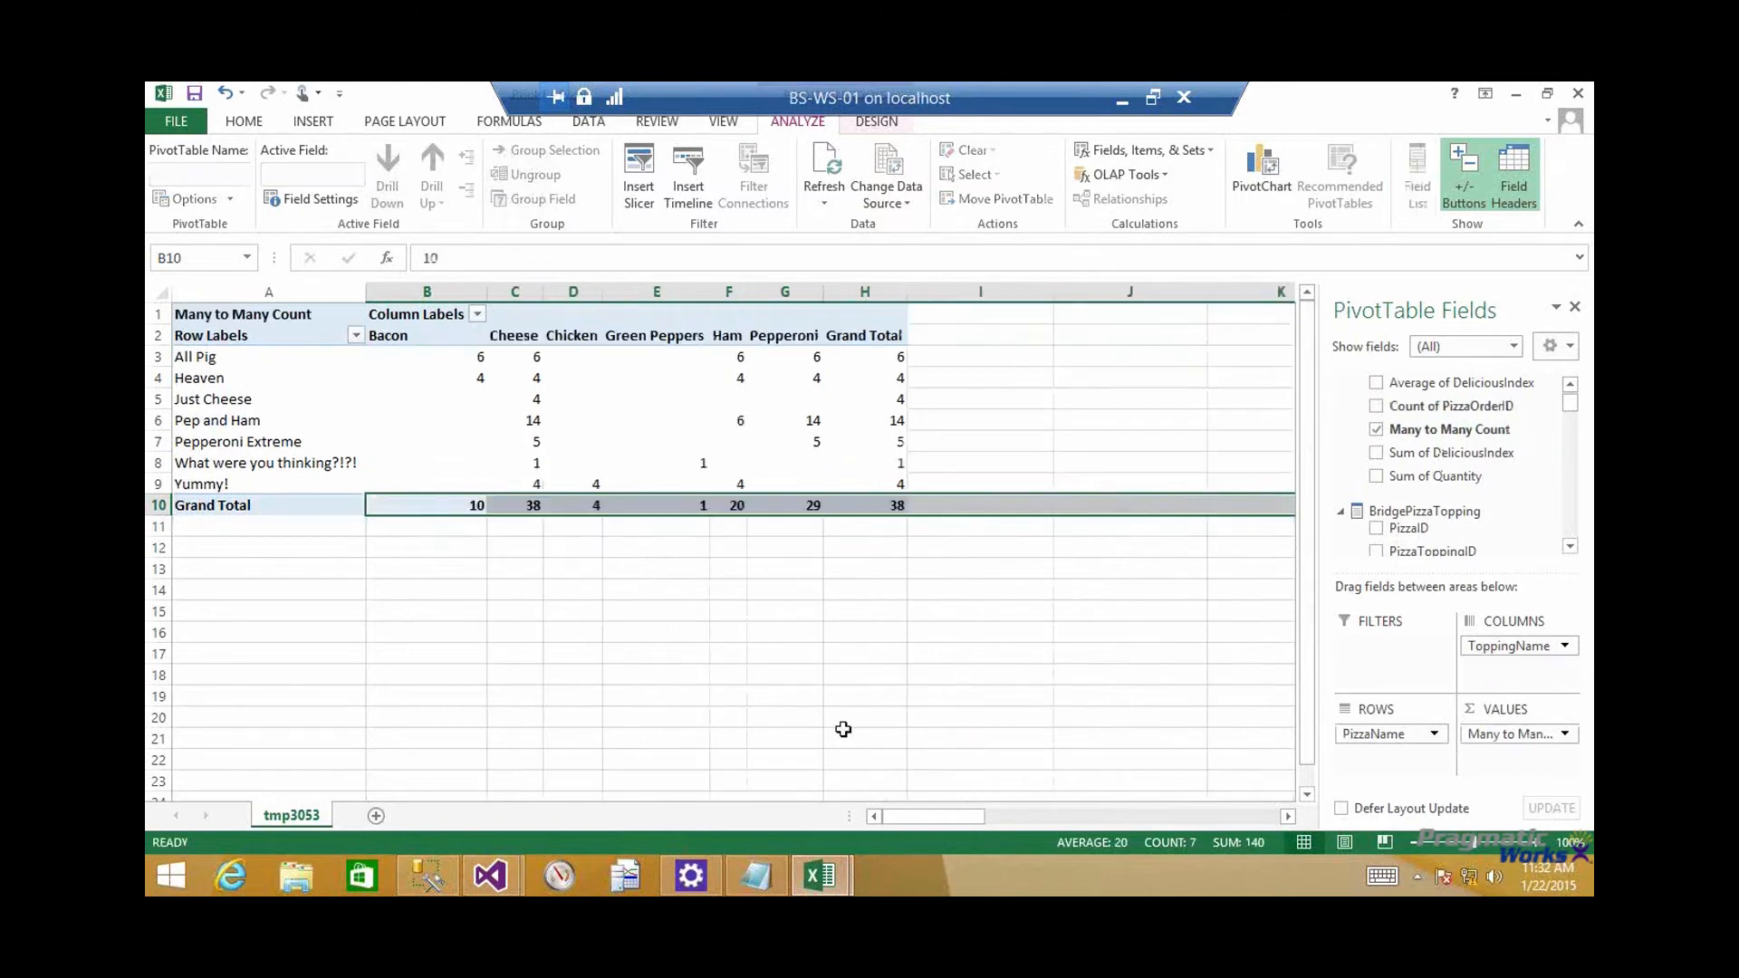
Examine the Pep and Ham count under Pepperoni, the Pepperoni total and the overall grand total
{"action": "left_click", "coordinate": [781, 422]}
{"action": "mouse_move", "coordinate": [815, 513]}
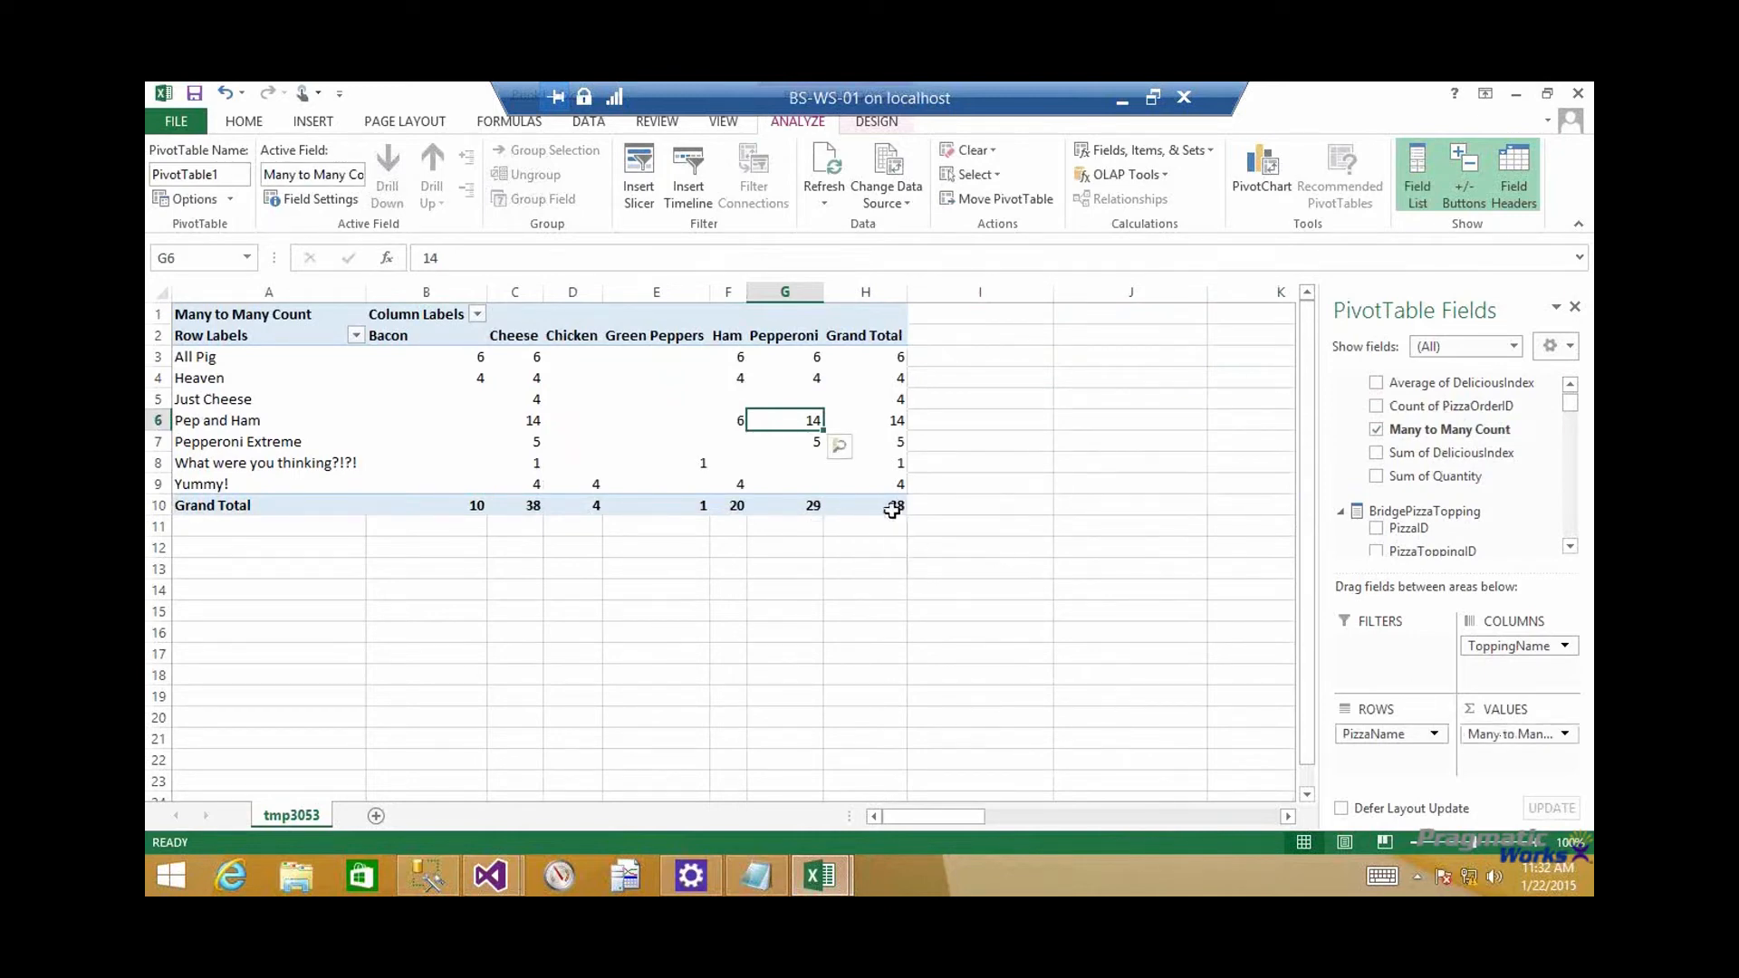
{"action": "mouse_move", "coordinate": [892, 509]}
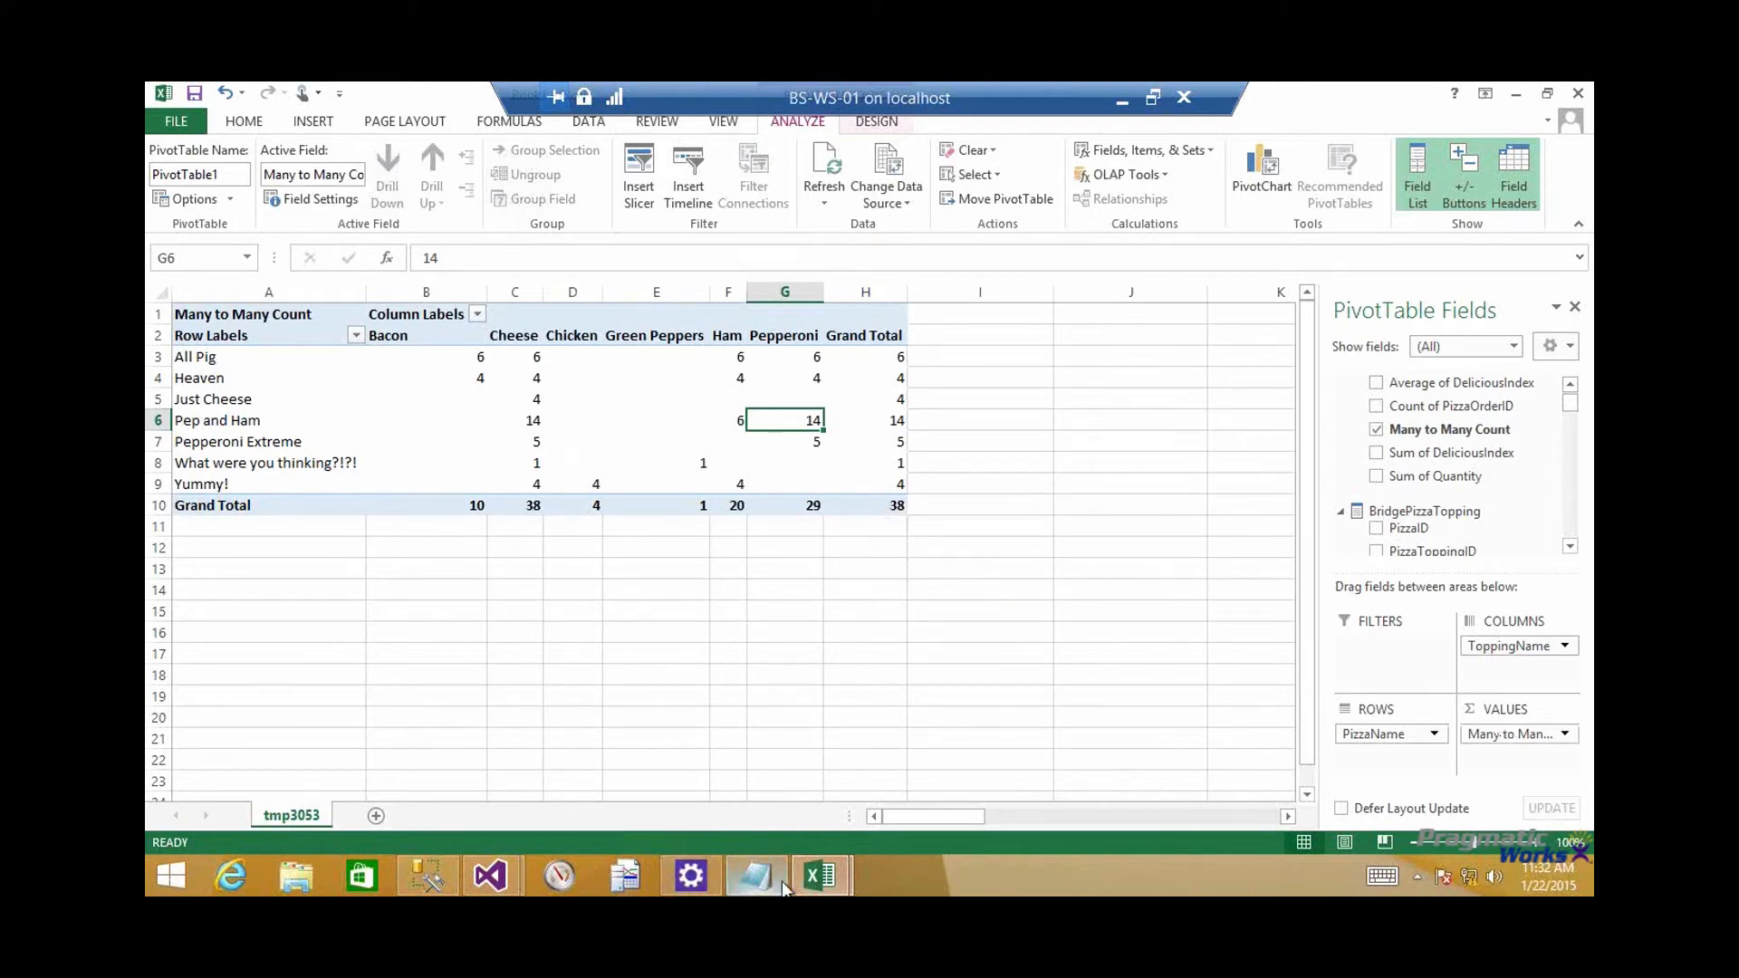
Switch to the cube's workbook and replace the PivotTable's Quantity value with Fact Pizza Order Count
{"action": "mouse_move", "coordinate": [819, 876]}
{"action": "left_click", "coordinate": [758, 803]}
{"action": "left_click_drag", "start_coordinate": [1504, 734], "coordinate": [1155, 605]}
{"action": "left_click_drag", "start_coordinate": [1571, 499], "coordinate": [1577, 408]}
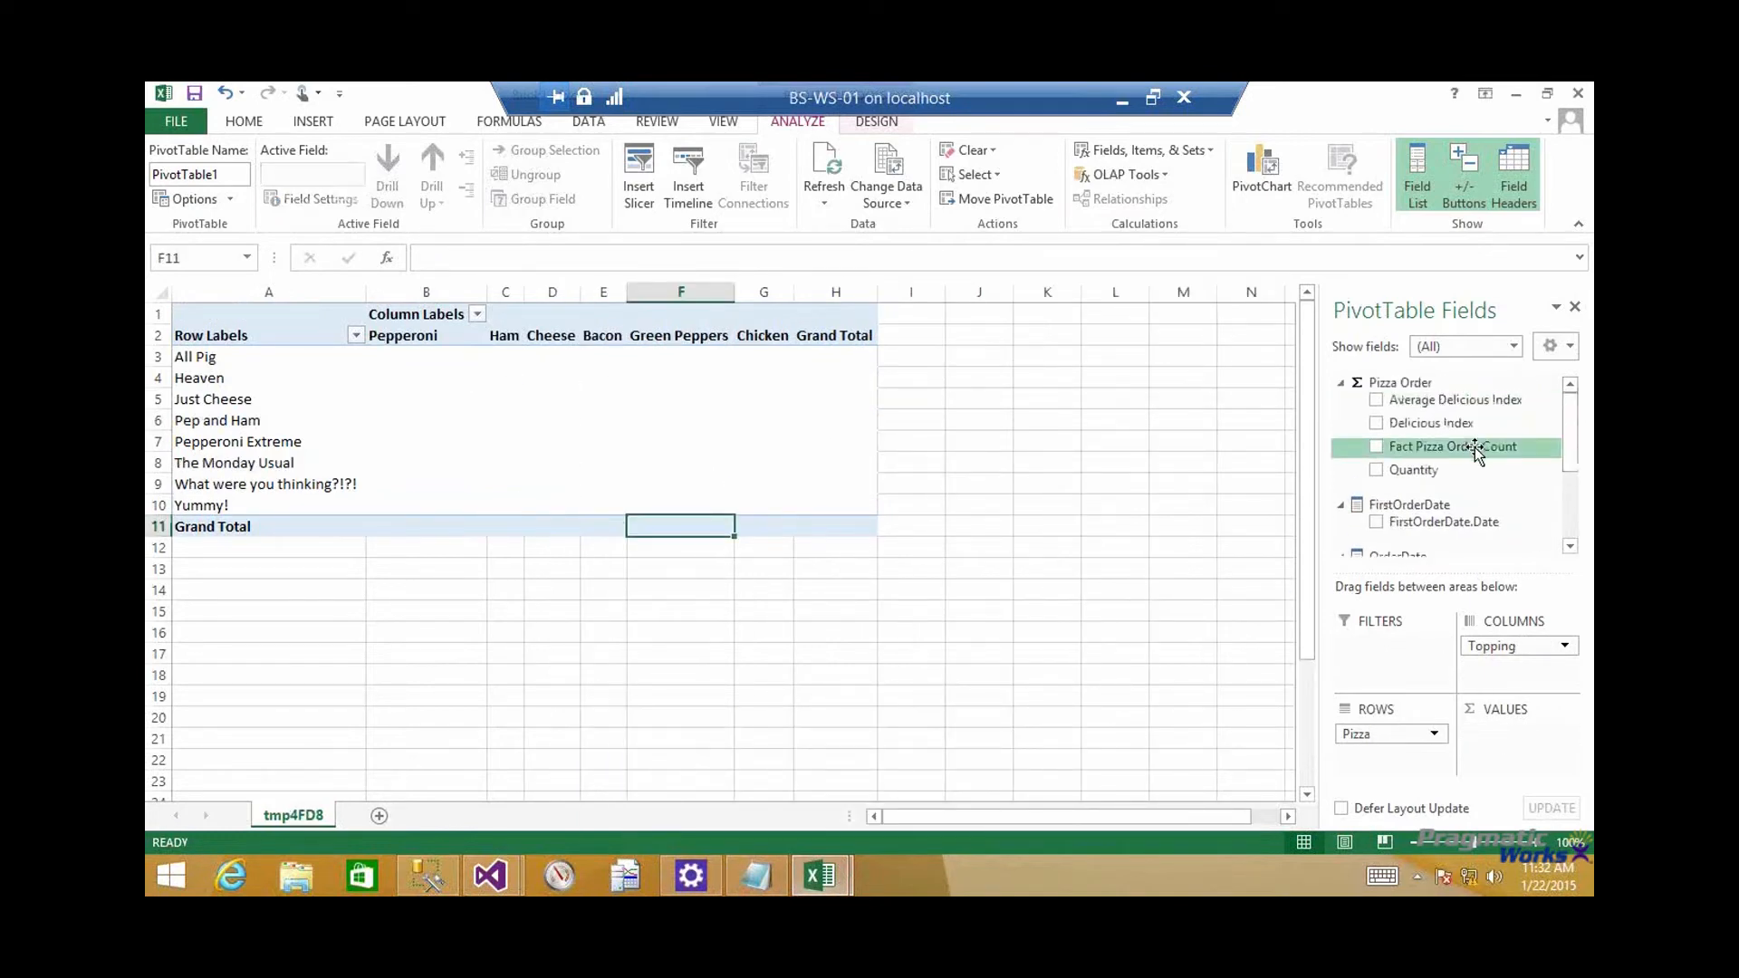
{"action": "left_click_drag", "start_coordinate": [1511, 738], "coordinate": [1511, 736]}
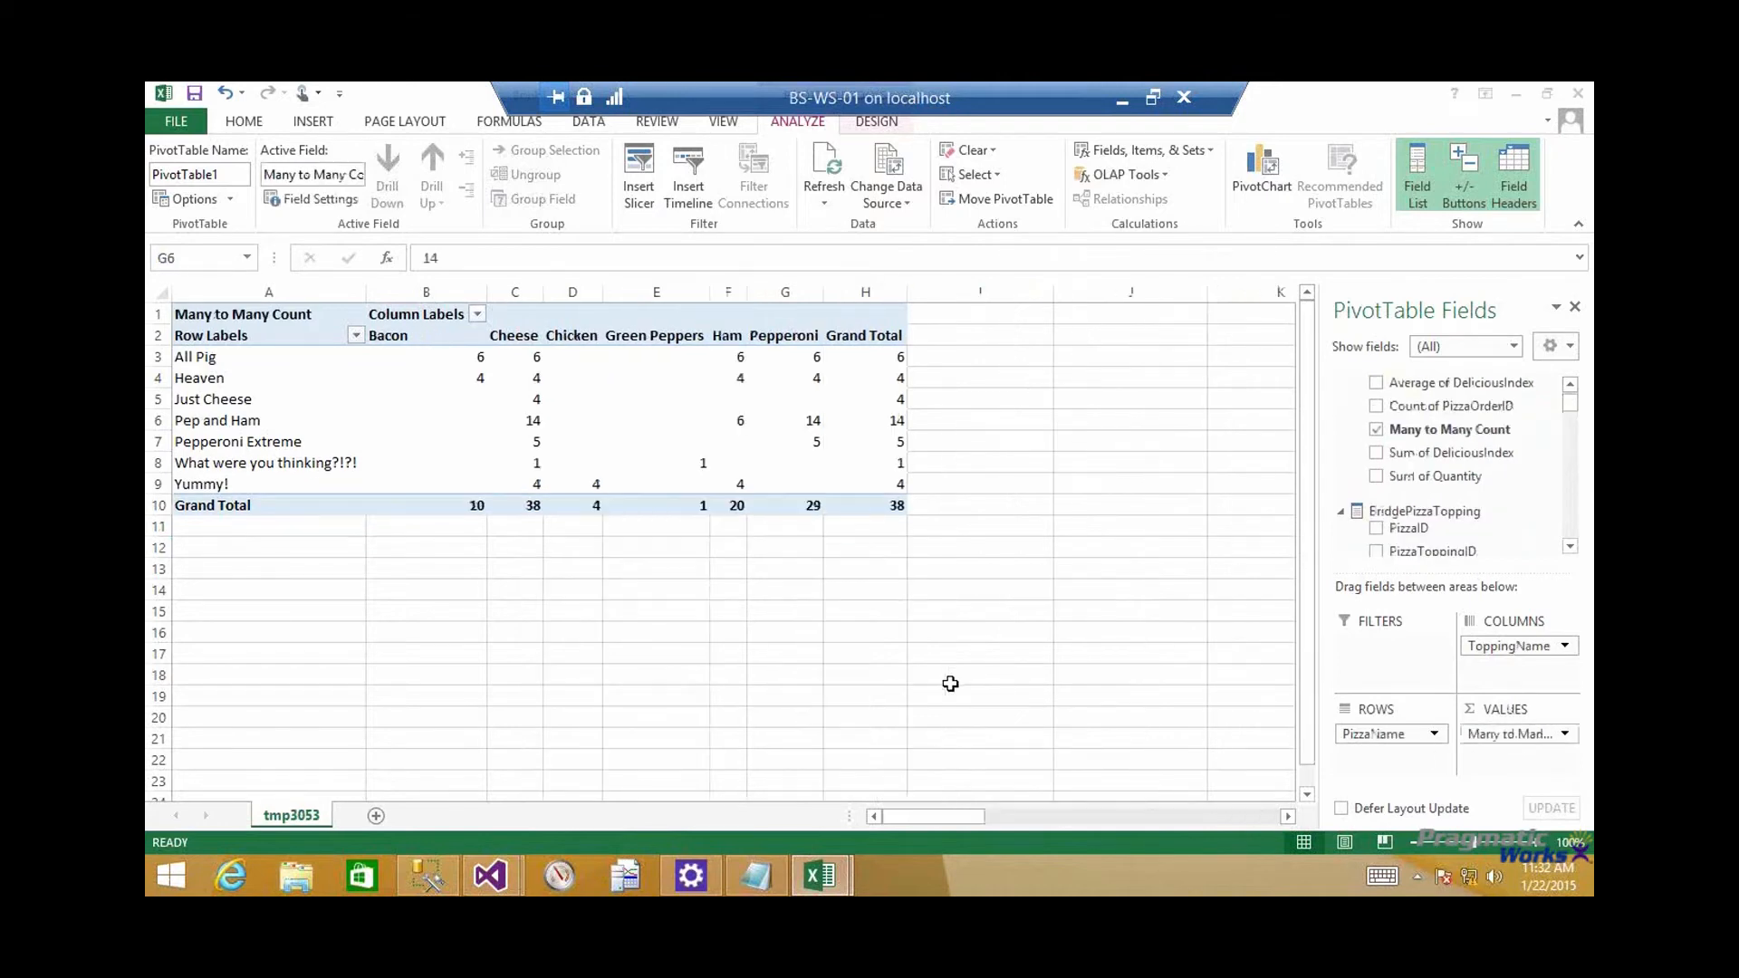
Compare the topping totals and overall grand total between the tabular model's and the cube's workbooks
{"action": "left_click", "coordinate": [877, 503]}
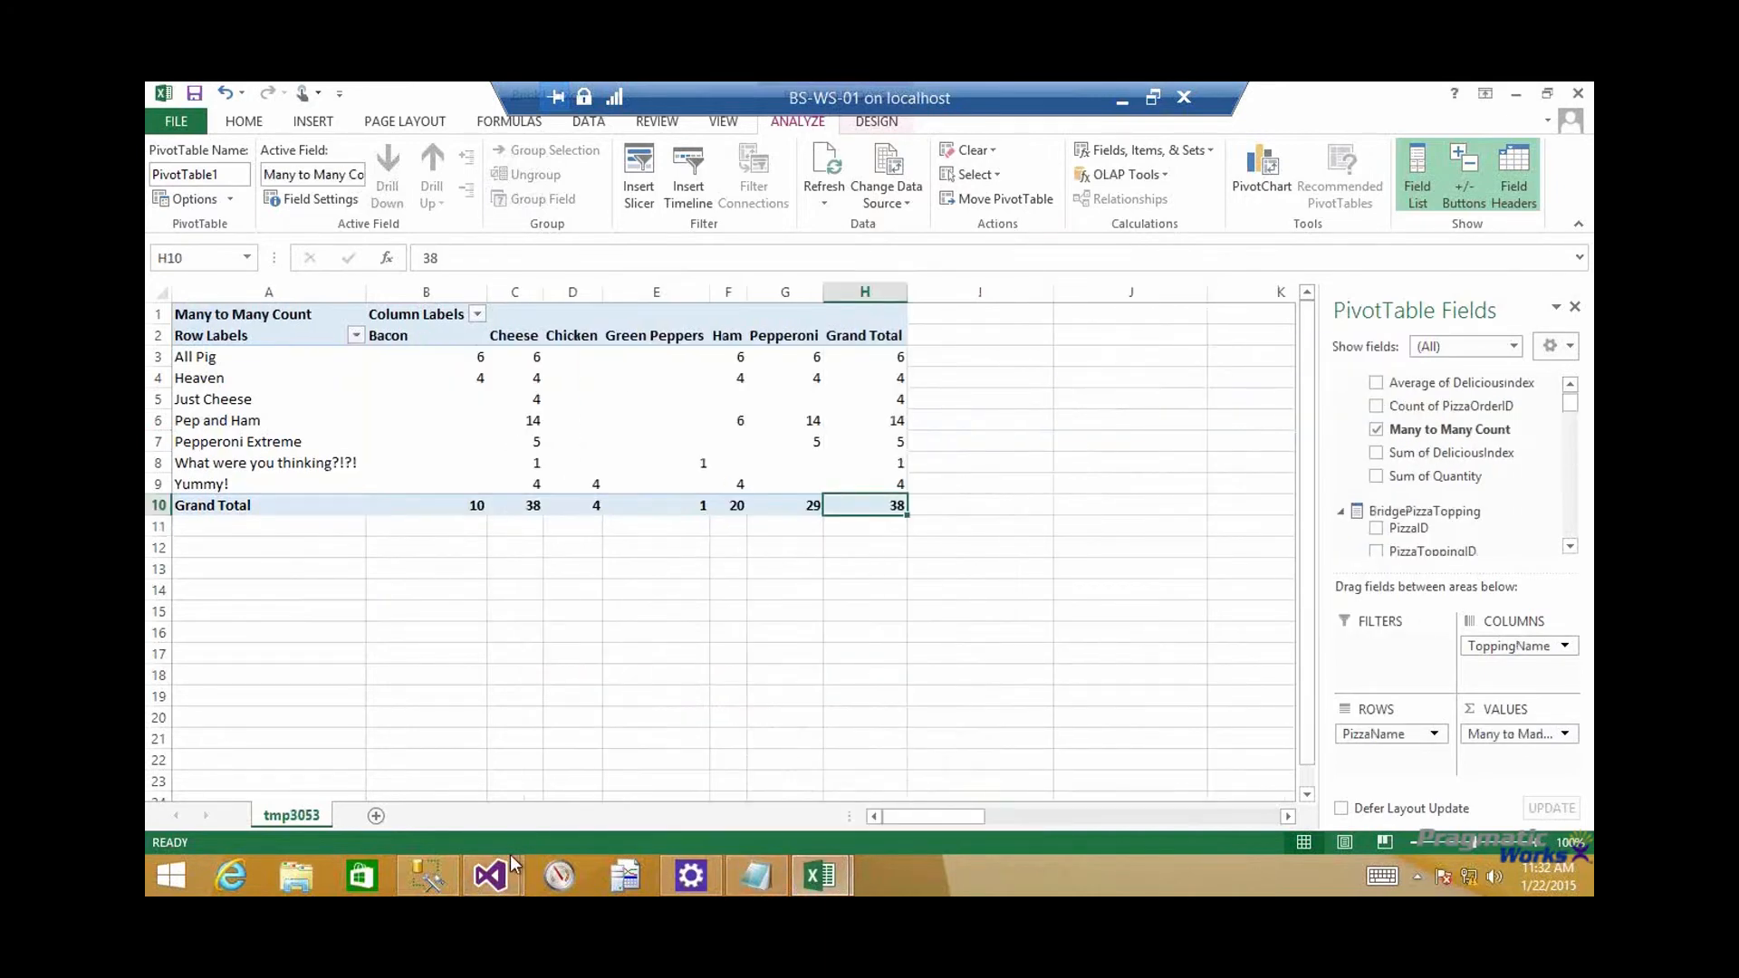
{"action": "mouse_move", "coordinate": [503, 866]}
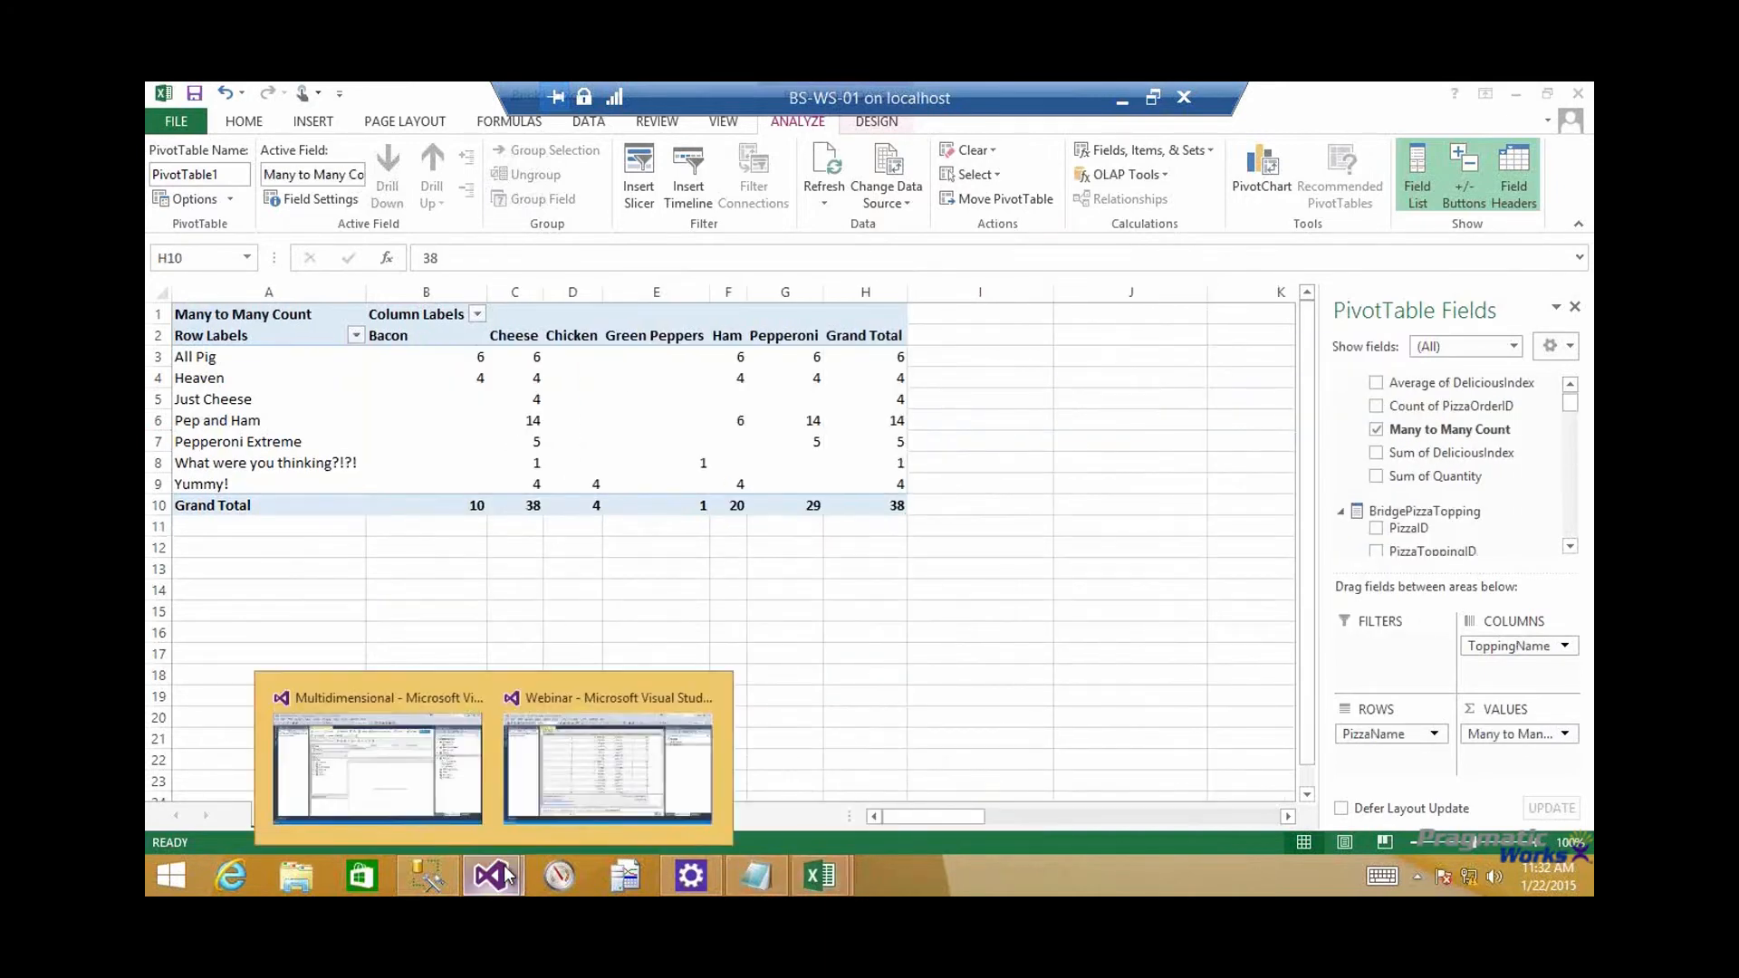
Switch to the Webinar model in Visual Studio and copy the Many to Many Count formula into the empty measure cell below Sum of Quantity
{"action": "left_click", "coordinate": [535, 759]}
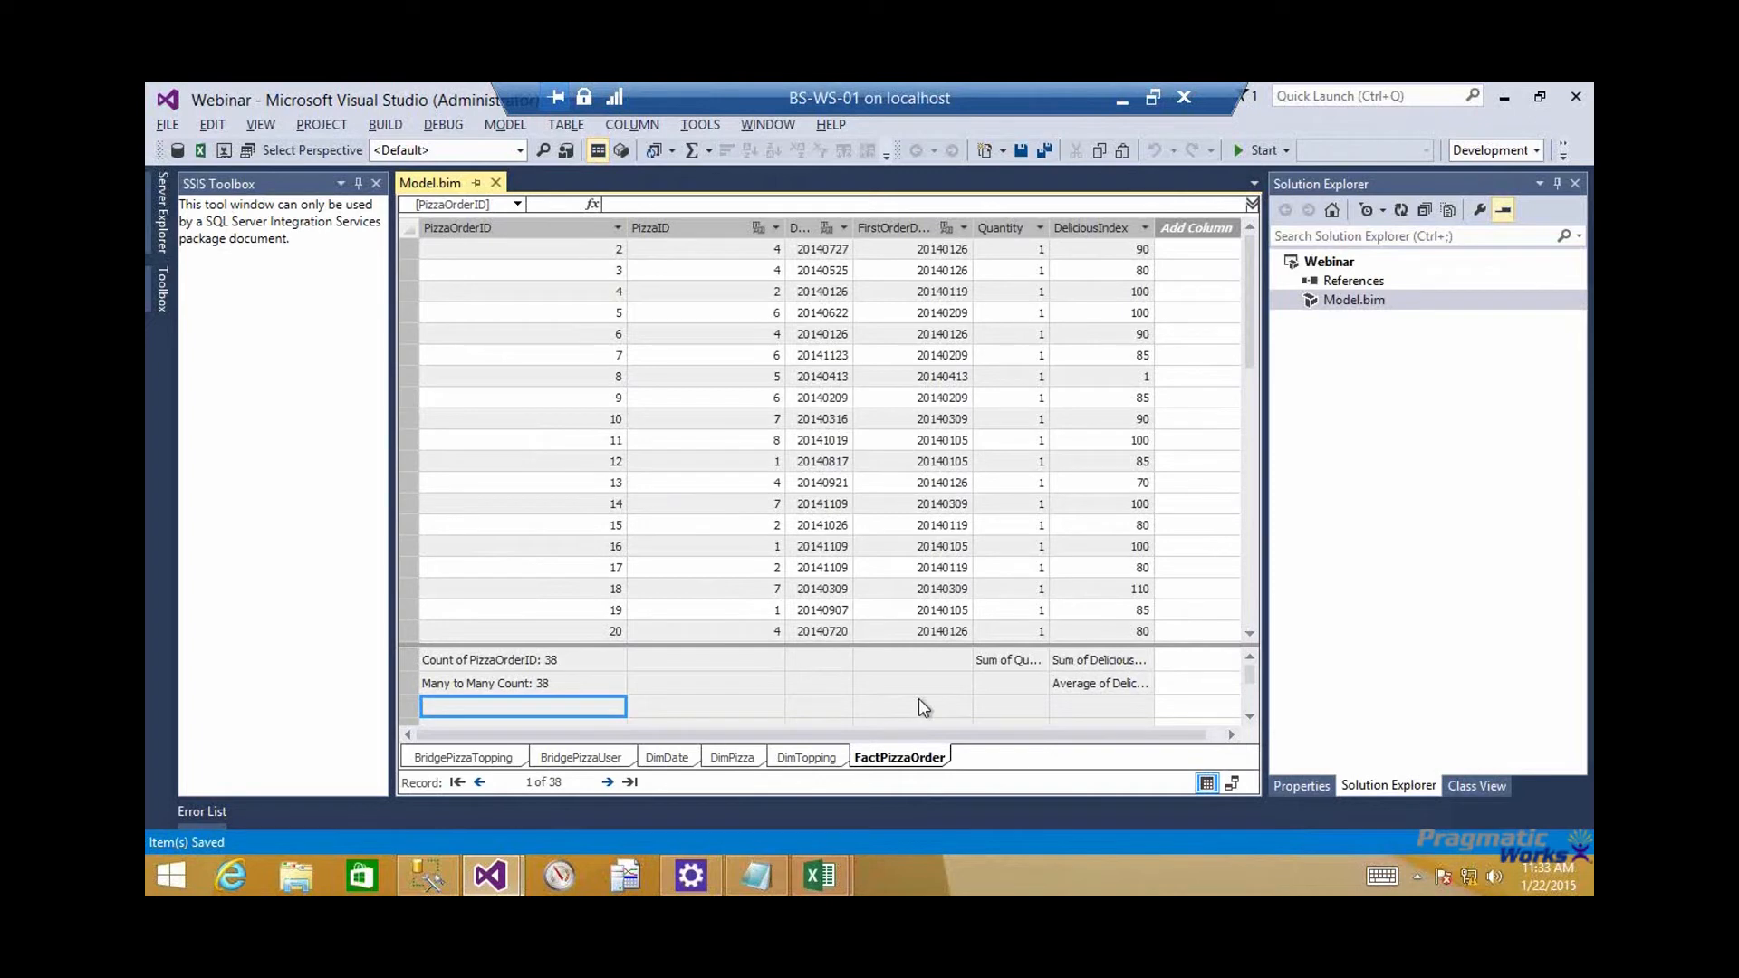
{"action": "left_click", "coordinate": [576, 683]}
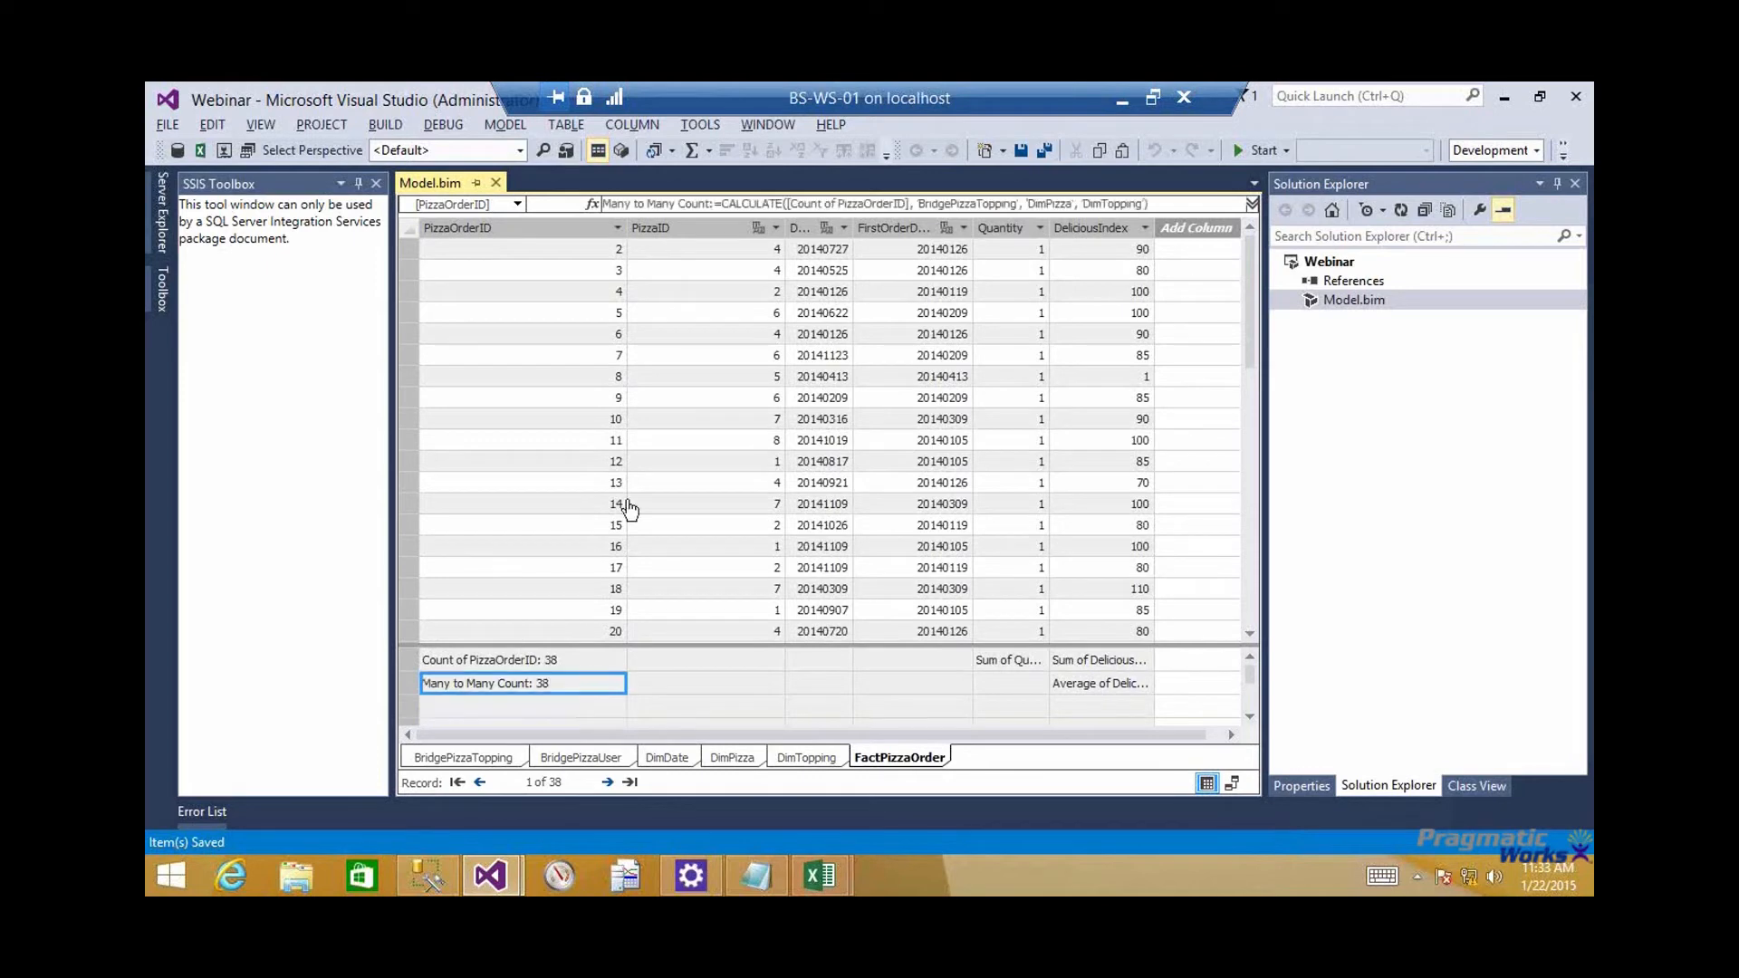
{"action": "left_click_drag", "start_coordinate": [1158, 203], "coordinate": [579, 227]}
{"action": "key", "text": "ctrl+c"}
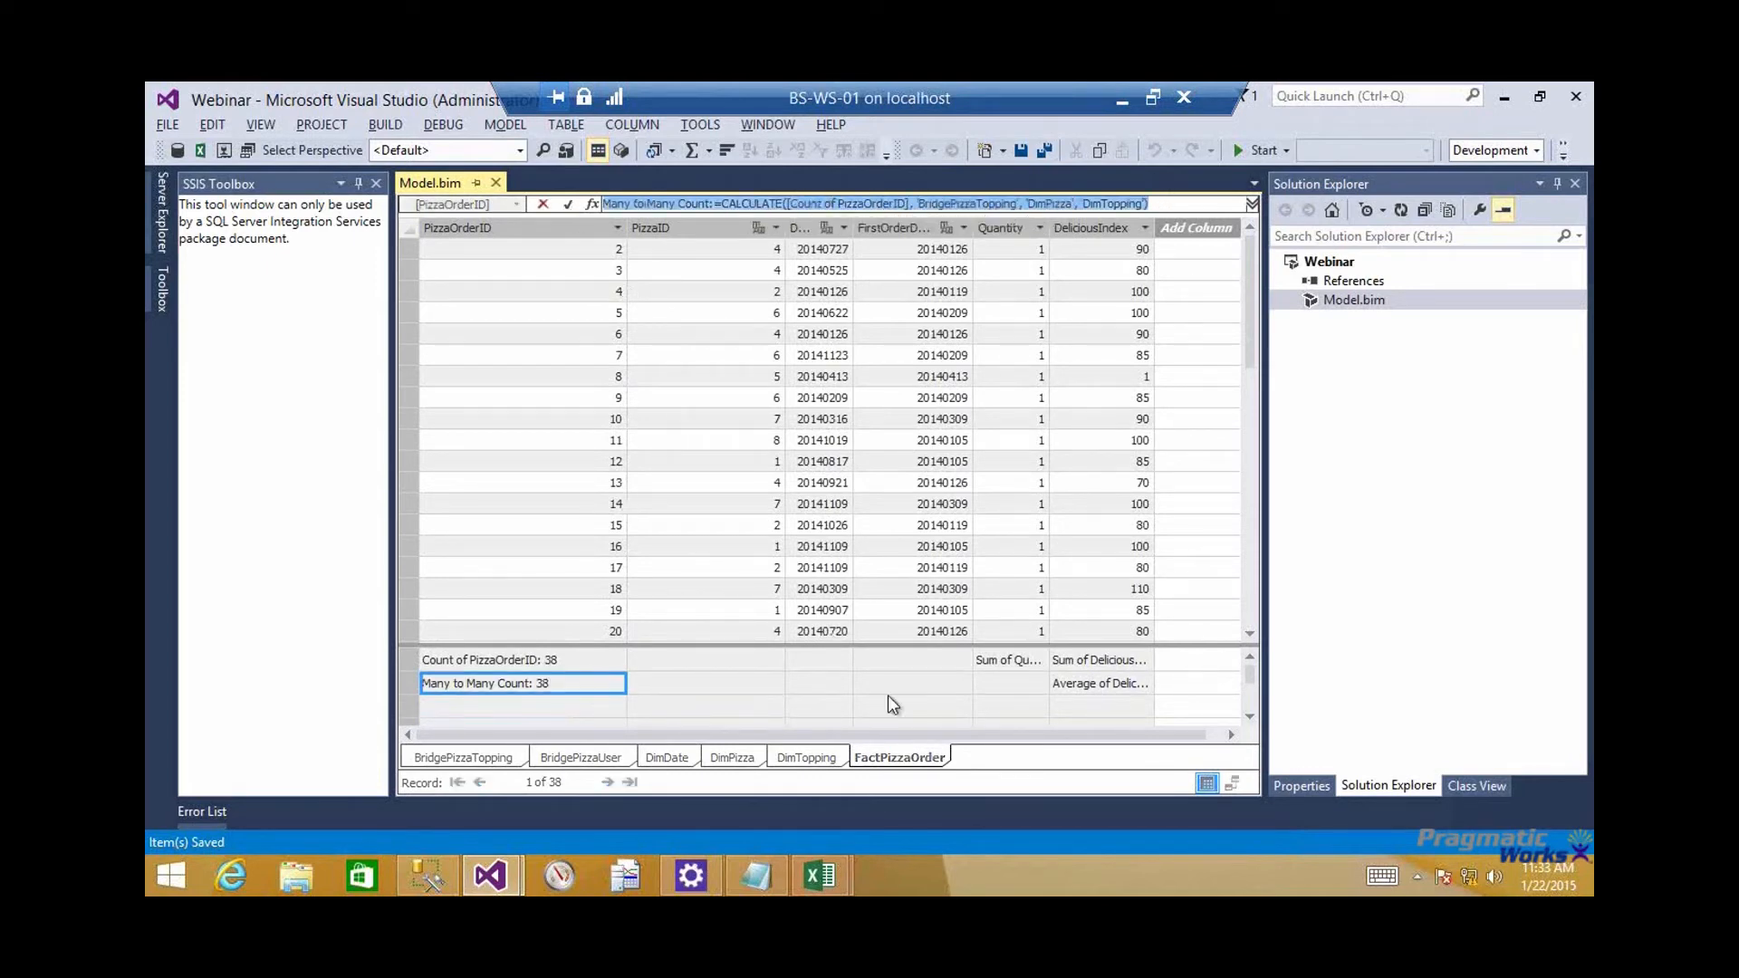
{"action": "key", "text": "Escape"}
{"action": "left_click", "coordinate": [994, 684]}
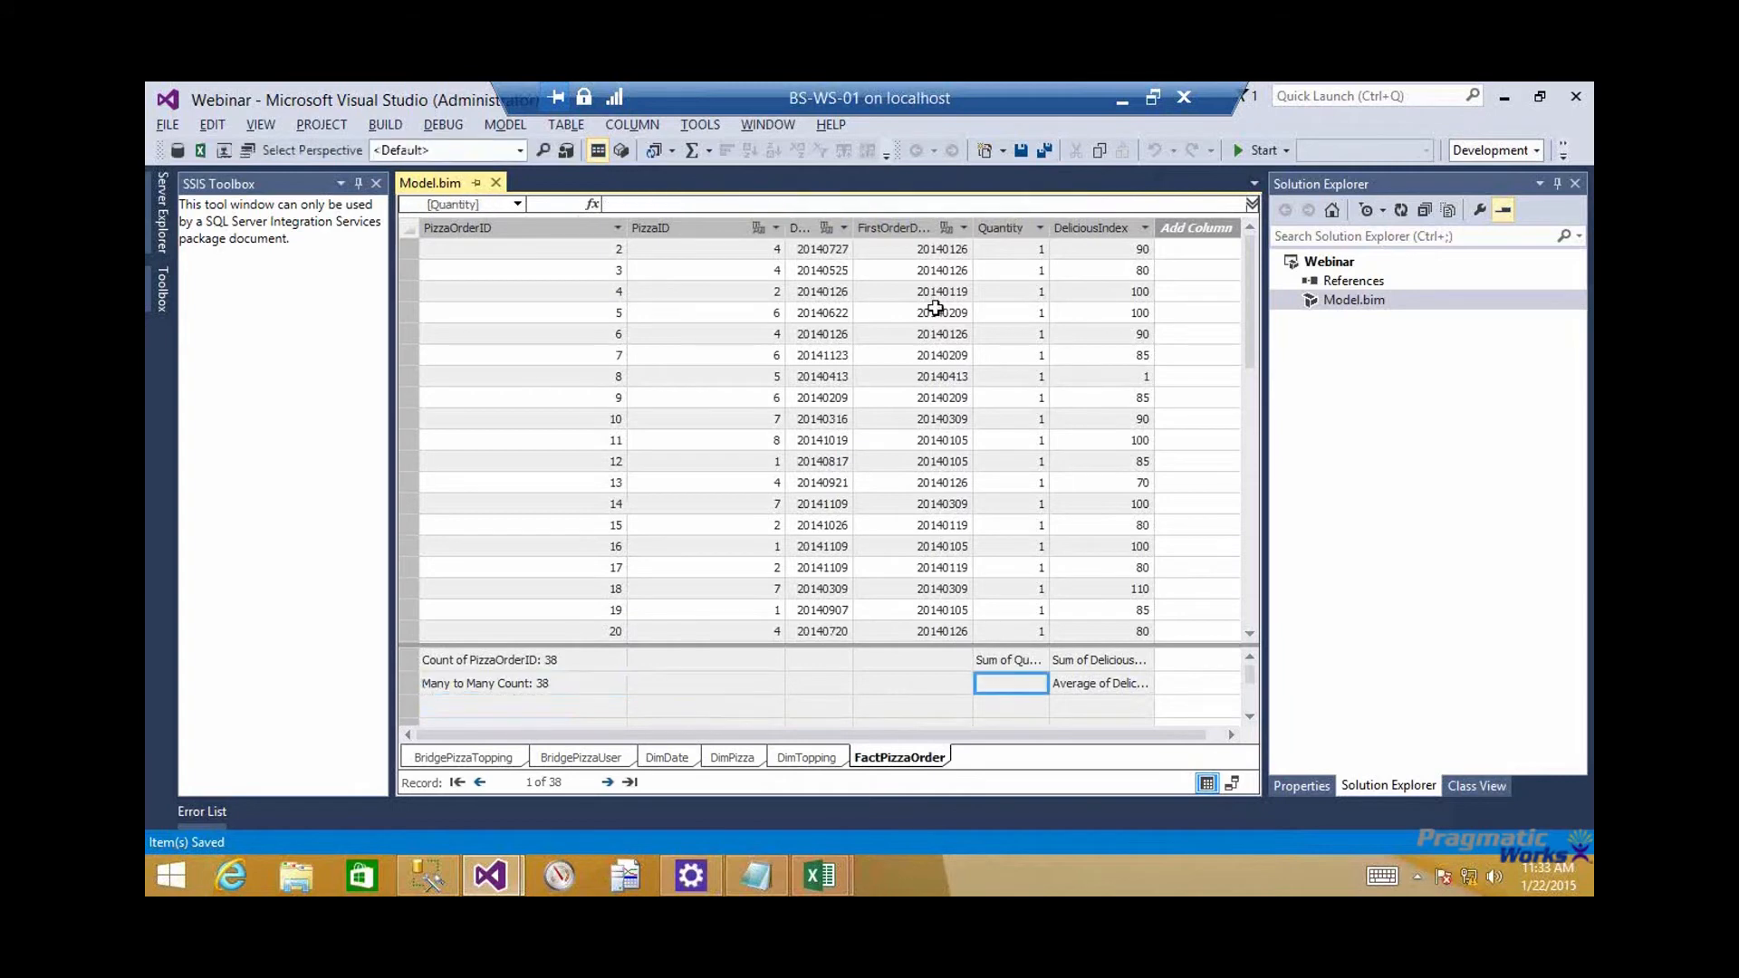
{"action": "left_click", "coordinate": [895, 204]}
{"action": "key", "text": "ctrl+v"}
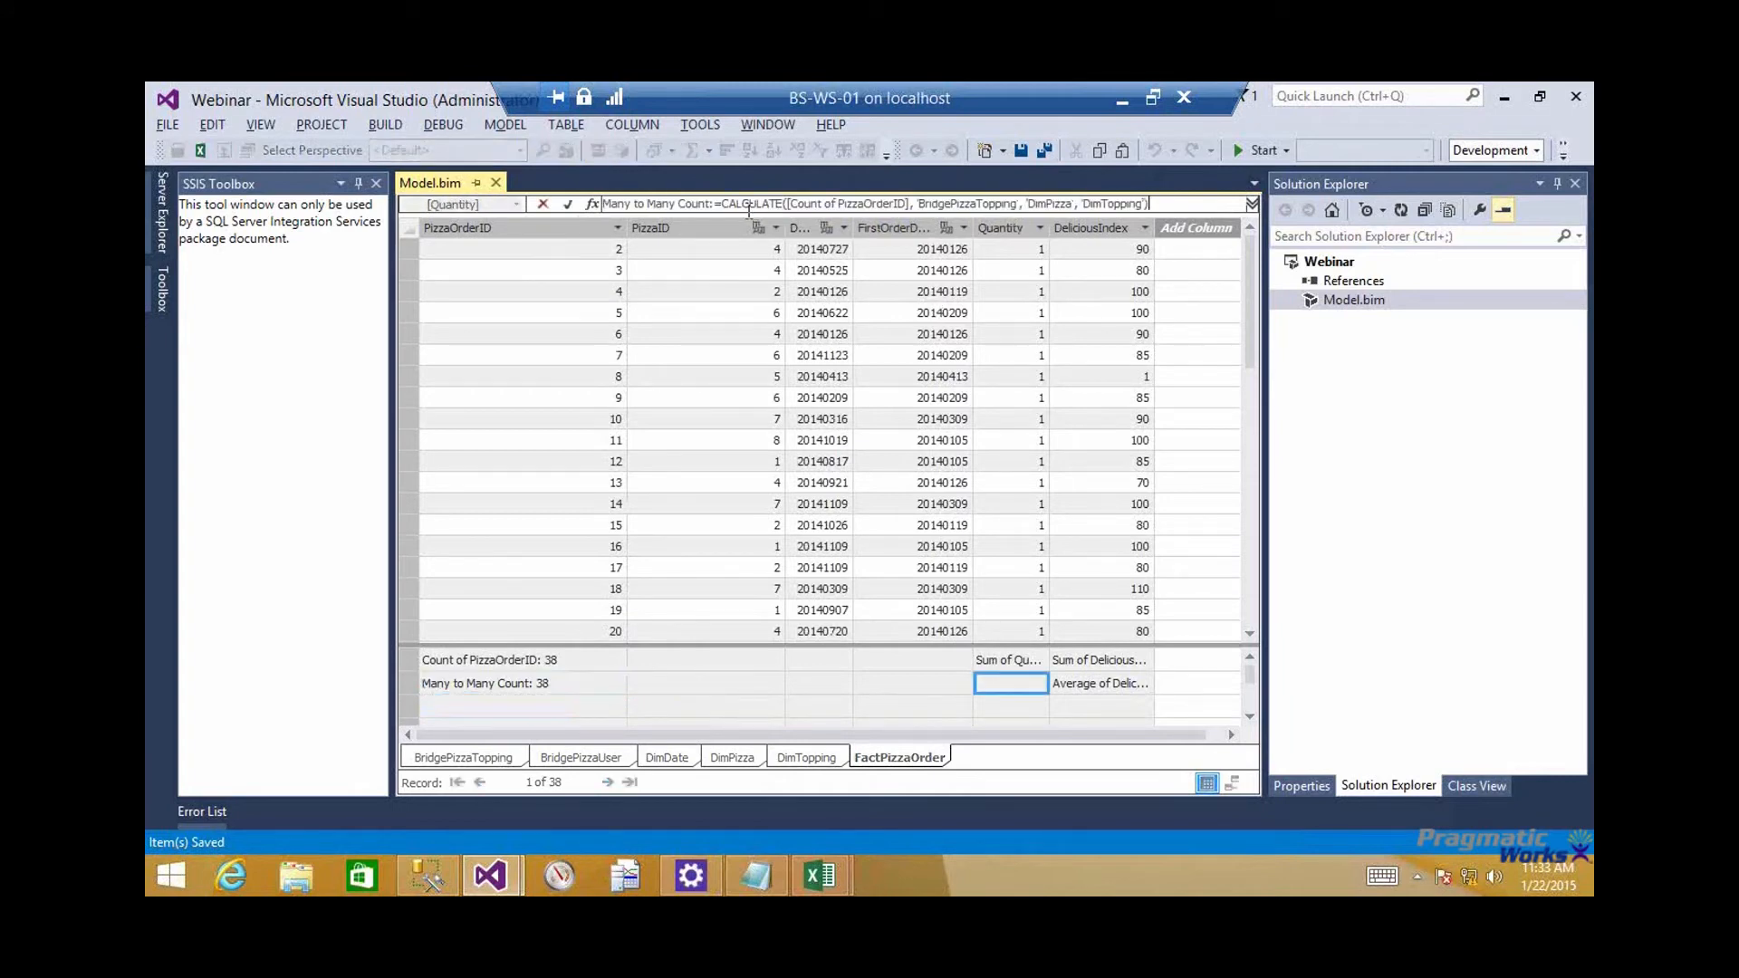
Rename the copied measure Many to Many Quantity, make [Sum of Quantity] its CALCULATE expression, and save the model
{"action": "double_click", "coordinate": [694, 202]}
{"action": "type", "text": "Quantity"}
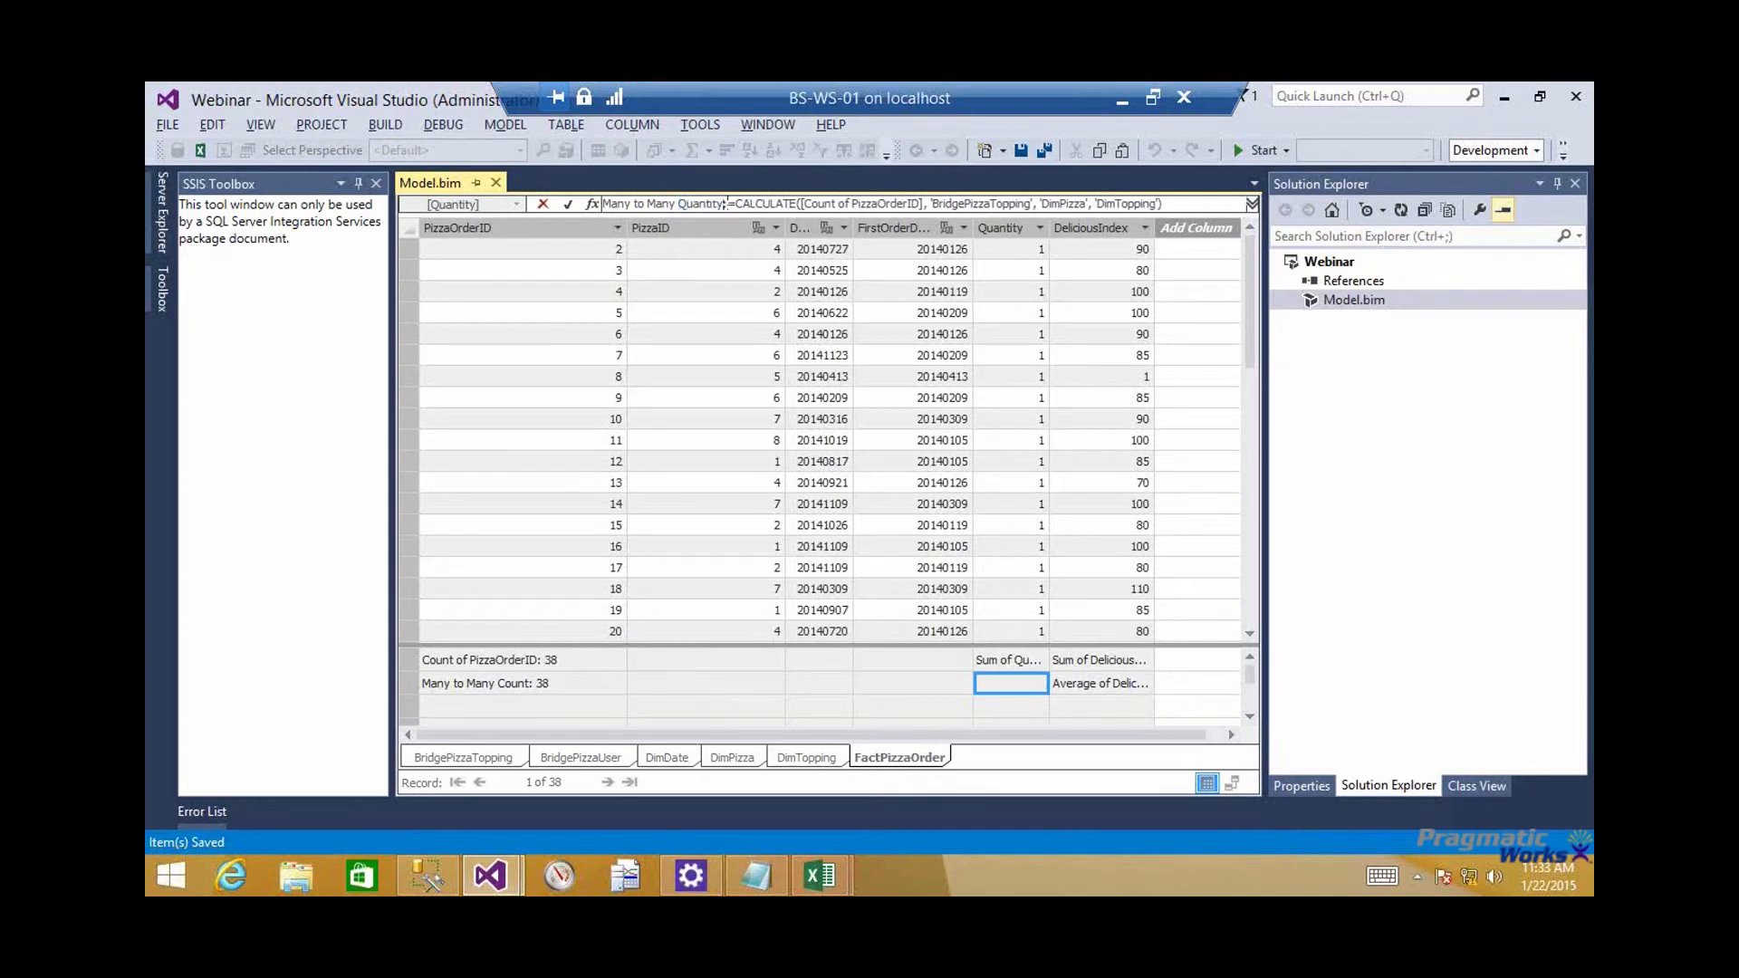
{"action": "key", "text": "Right"}
{"action": "key", "text": "Right"}
{"action": "key", "text": "Right"}
{"action": "key", "text": "Right"}
{"action": "key", "text": "Right"}
{"action": "key", "text": "Right"}
{"action": "key", "text": "Right"}
{"action": "key", "text": "Right"}
{"action": "key", "text": "Right"}
{"action": "key", "text": "Right"}
{"action": "key", "text": "Right"}
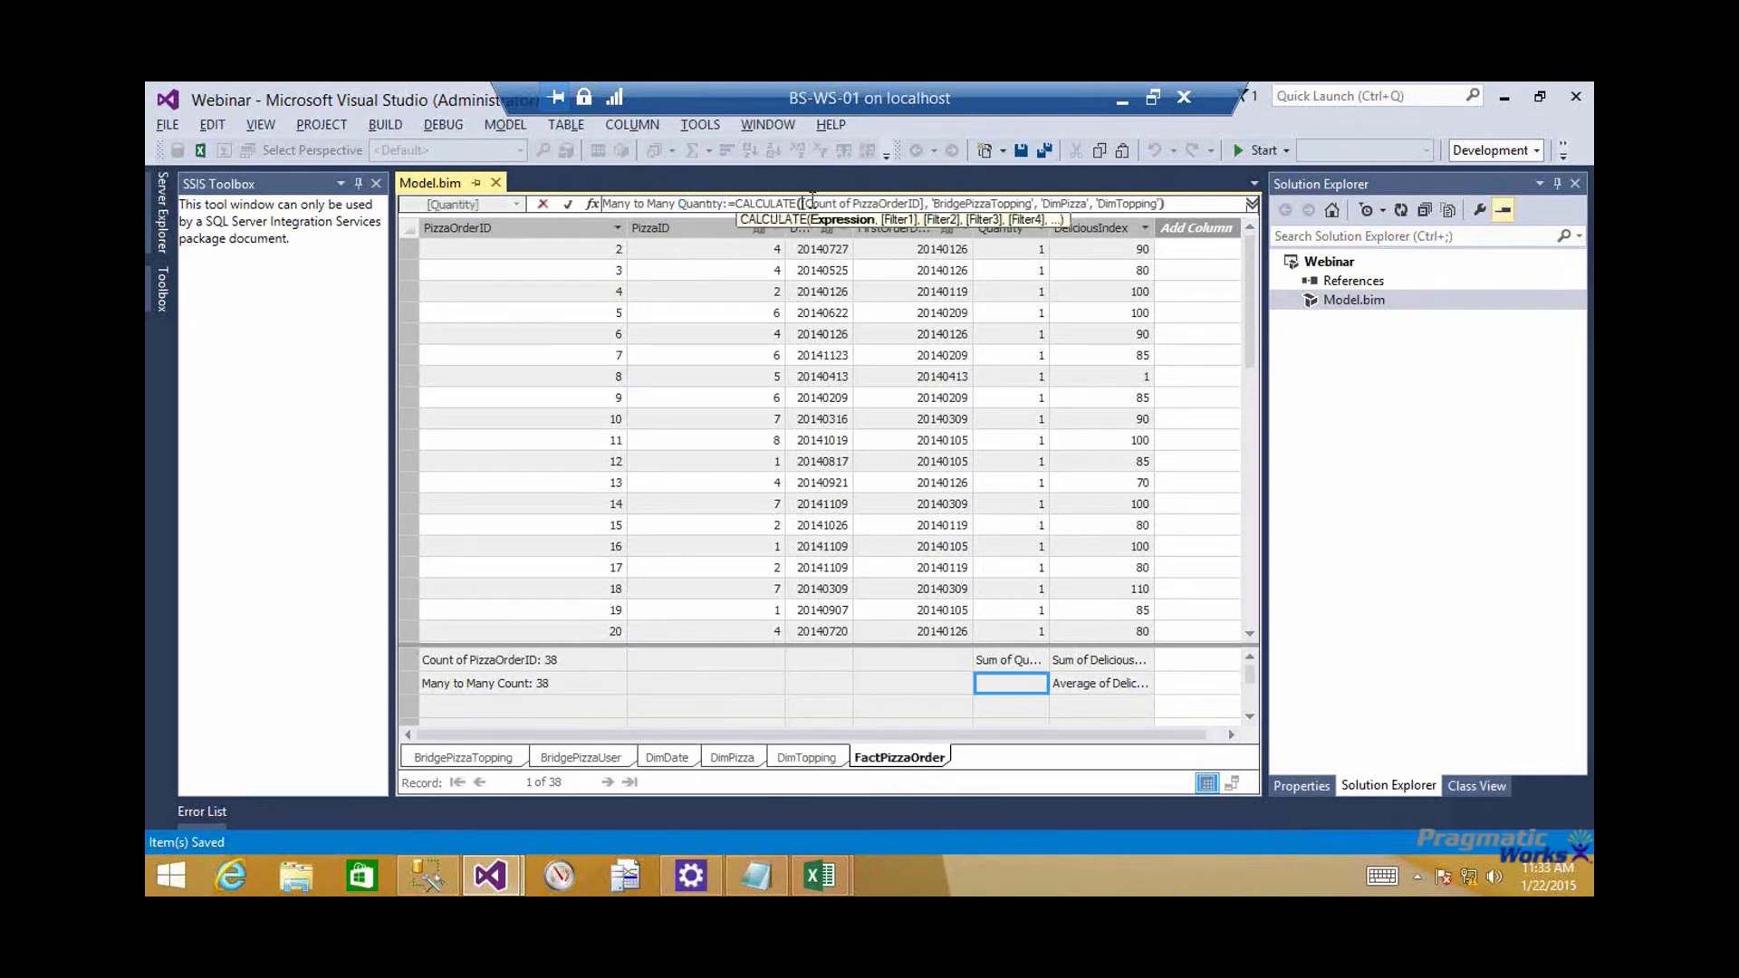
{"action": "left_click", "coordinate": [808, 203]}
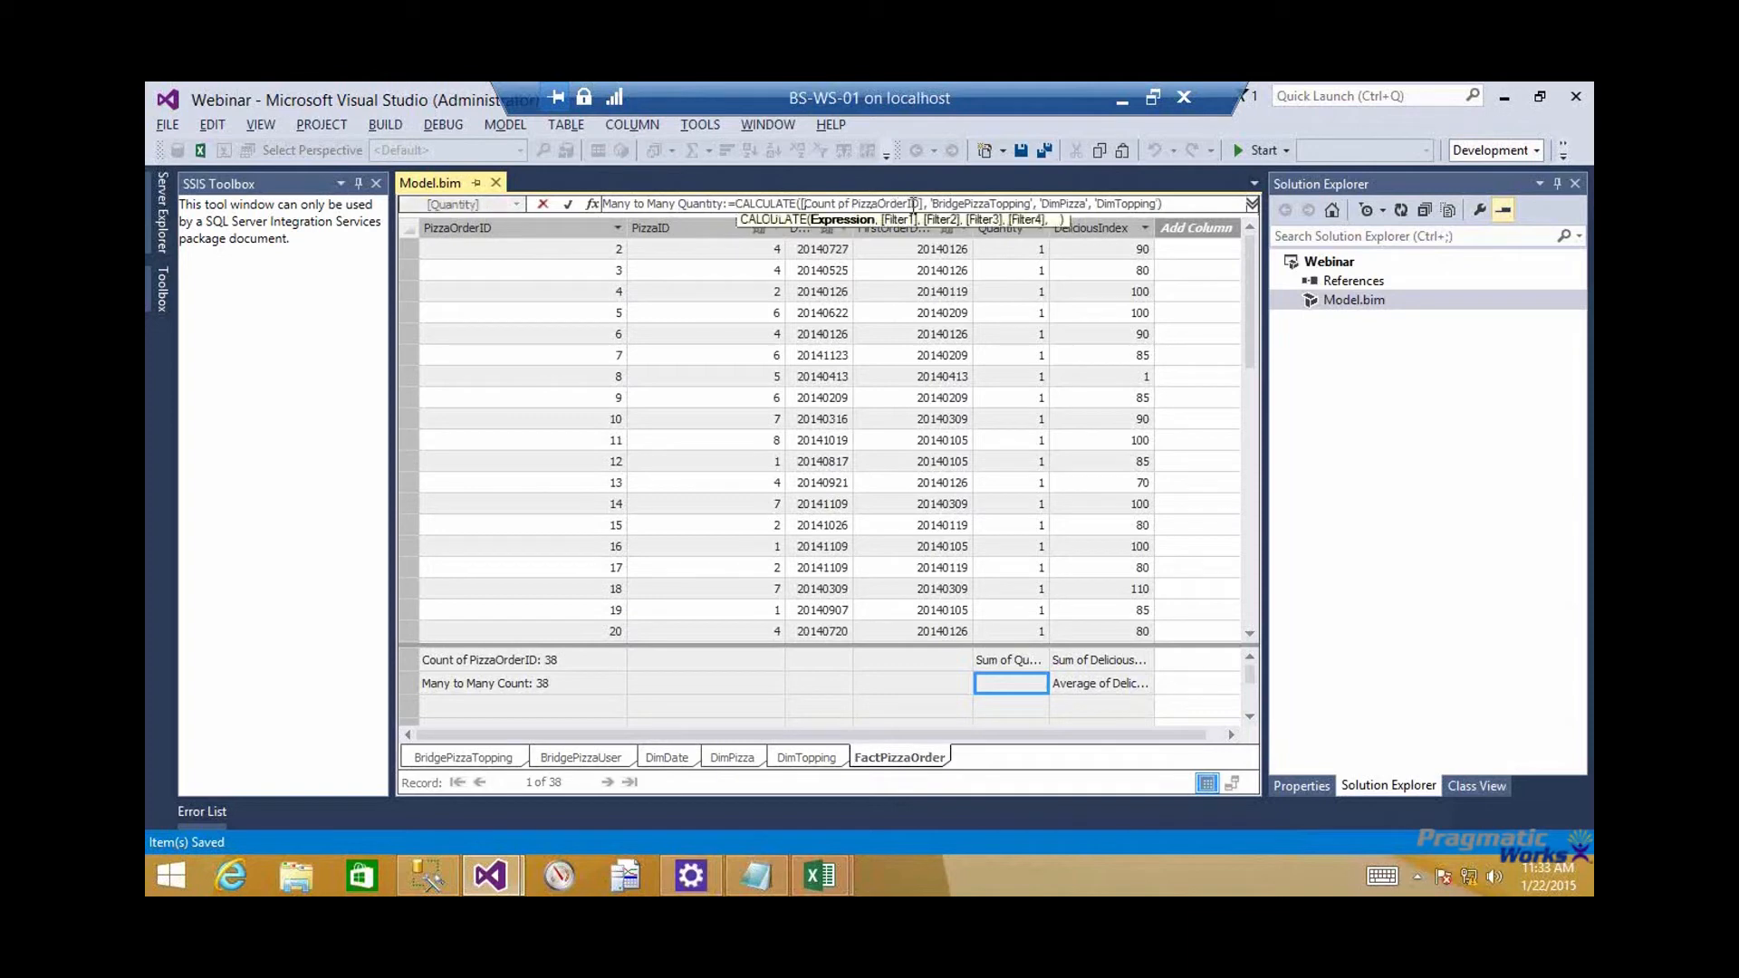
{"action": "left_click", "coordinate": [918, 204], "text": "shift"}
{"action": "type", "text": "Su"}
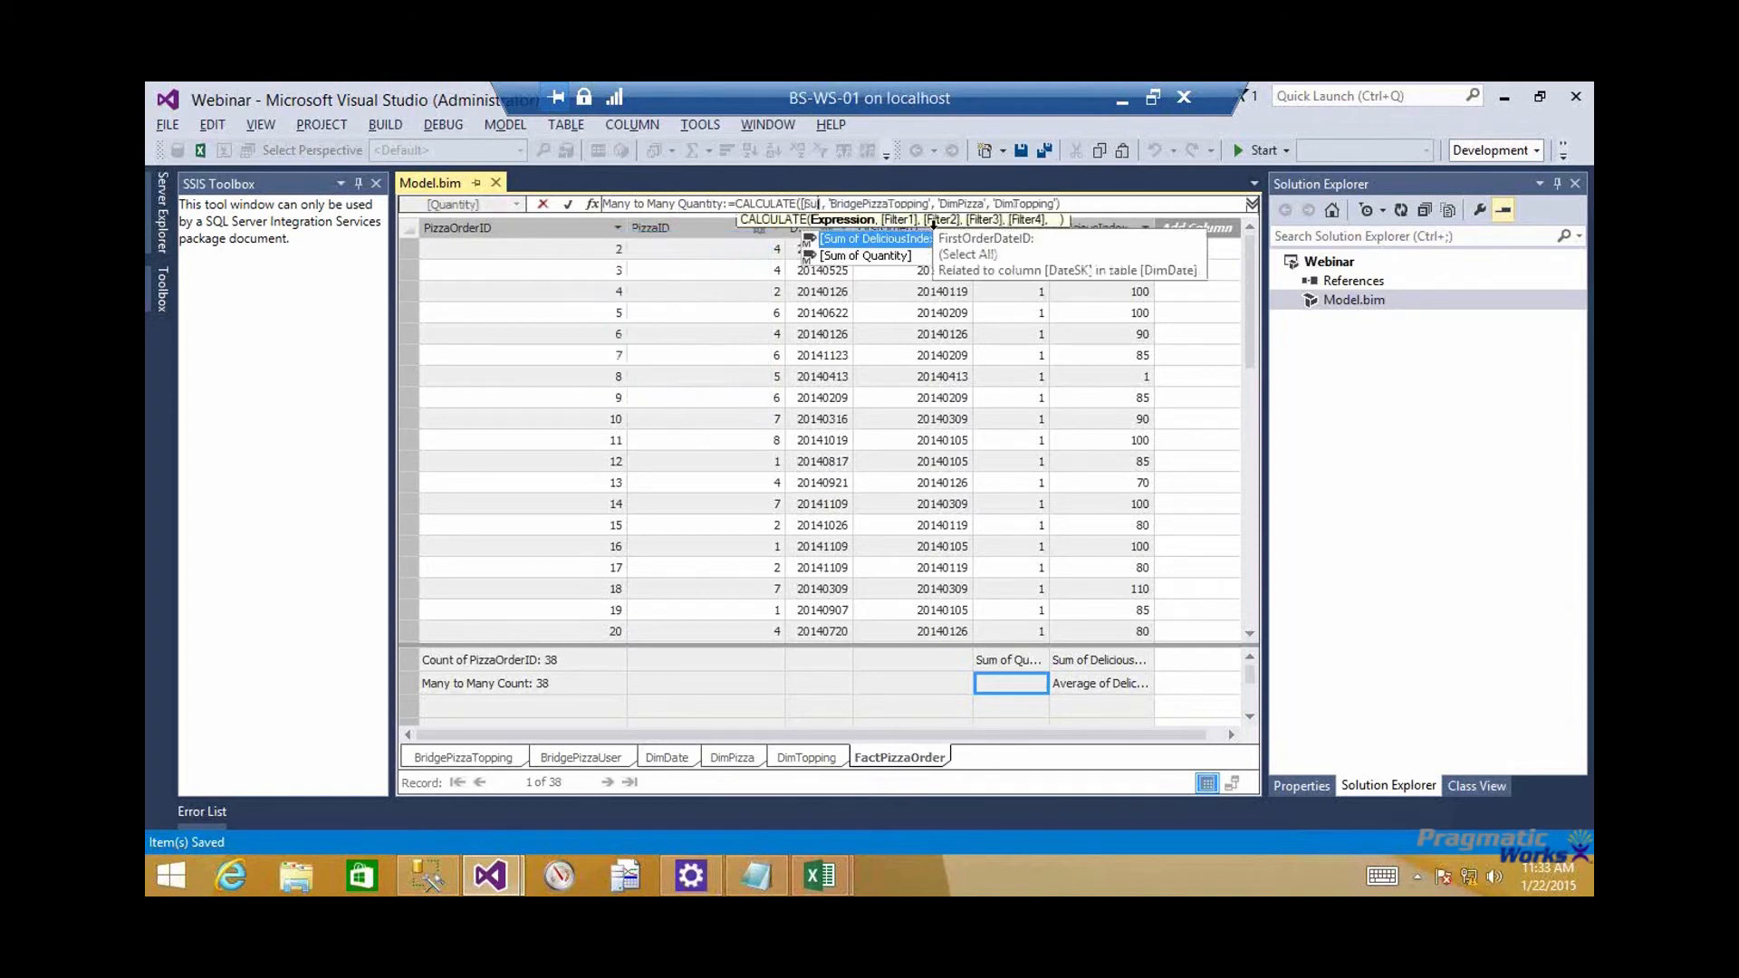
{"action": "double_click", "coordinate": [859, 256]}
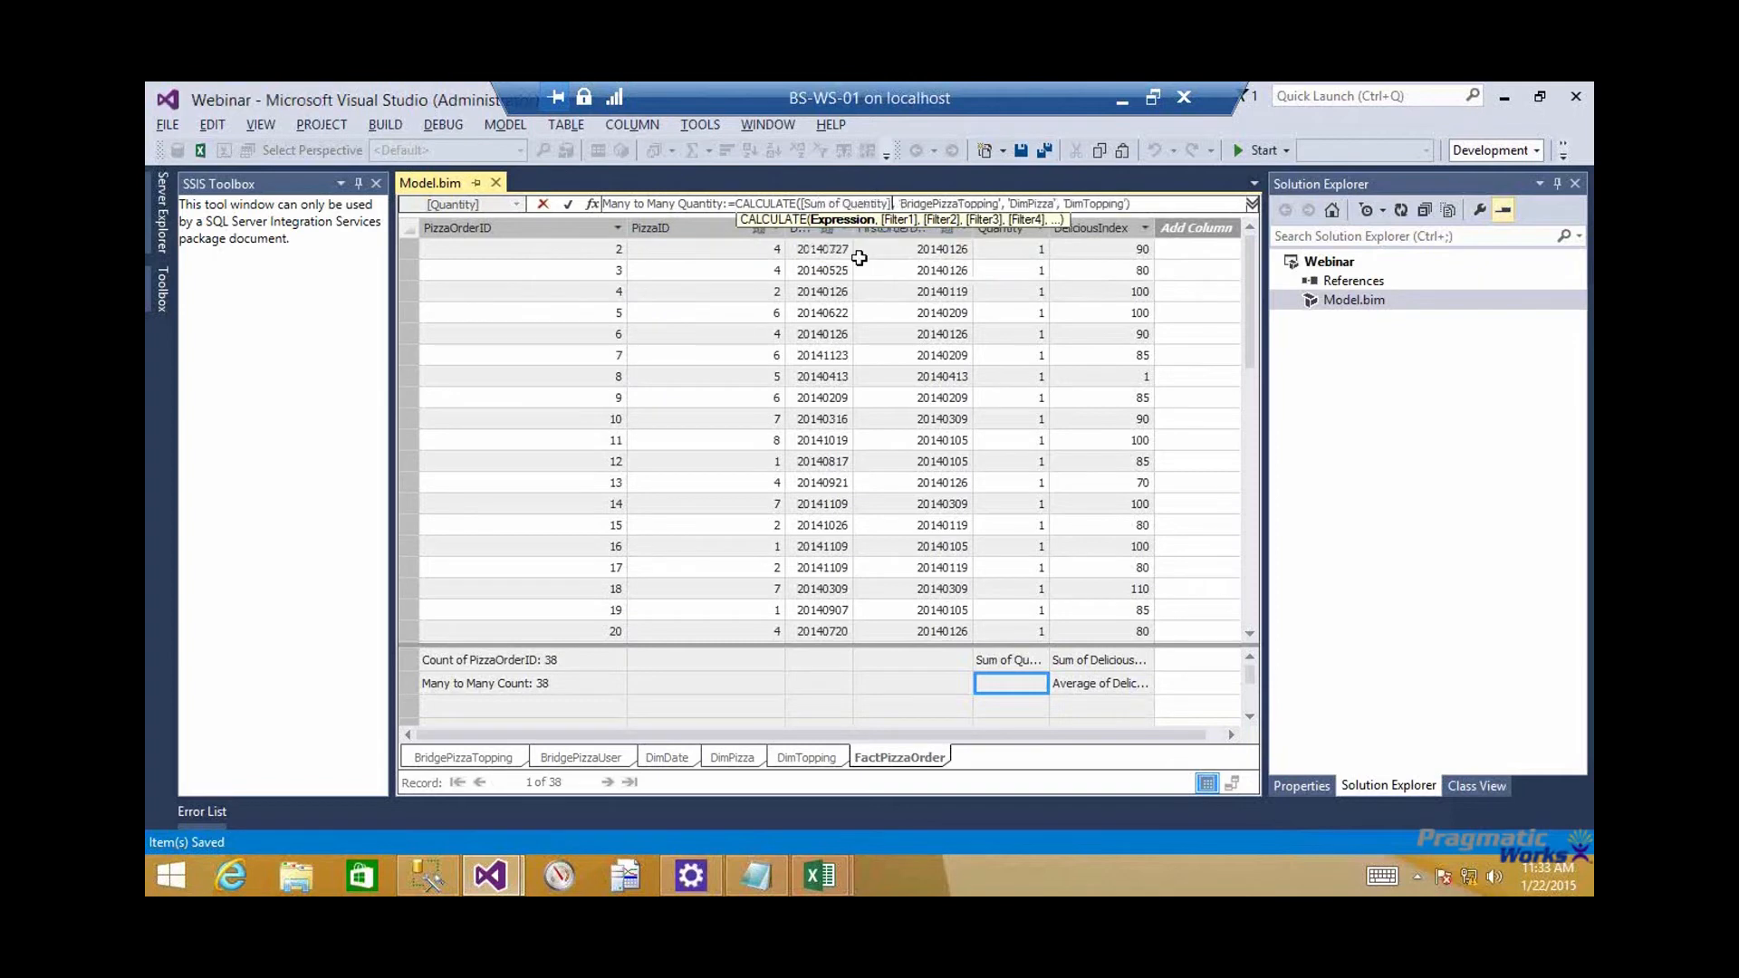
{"action": "key", "text": "Return"}
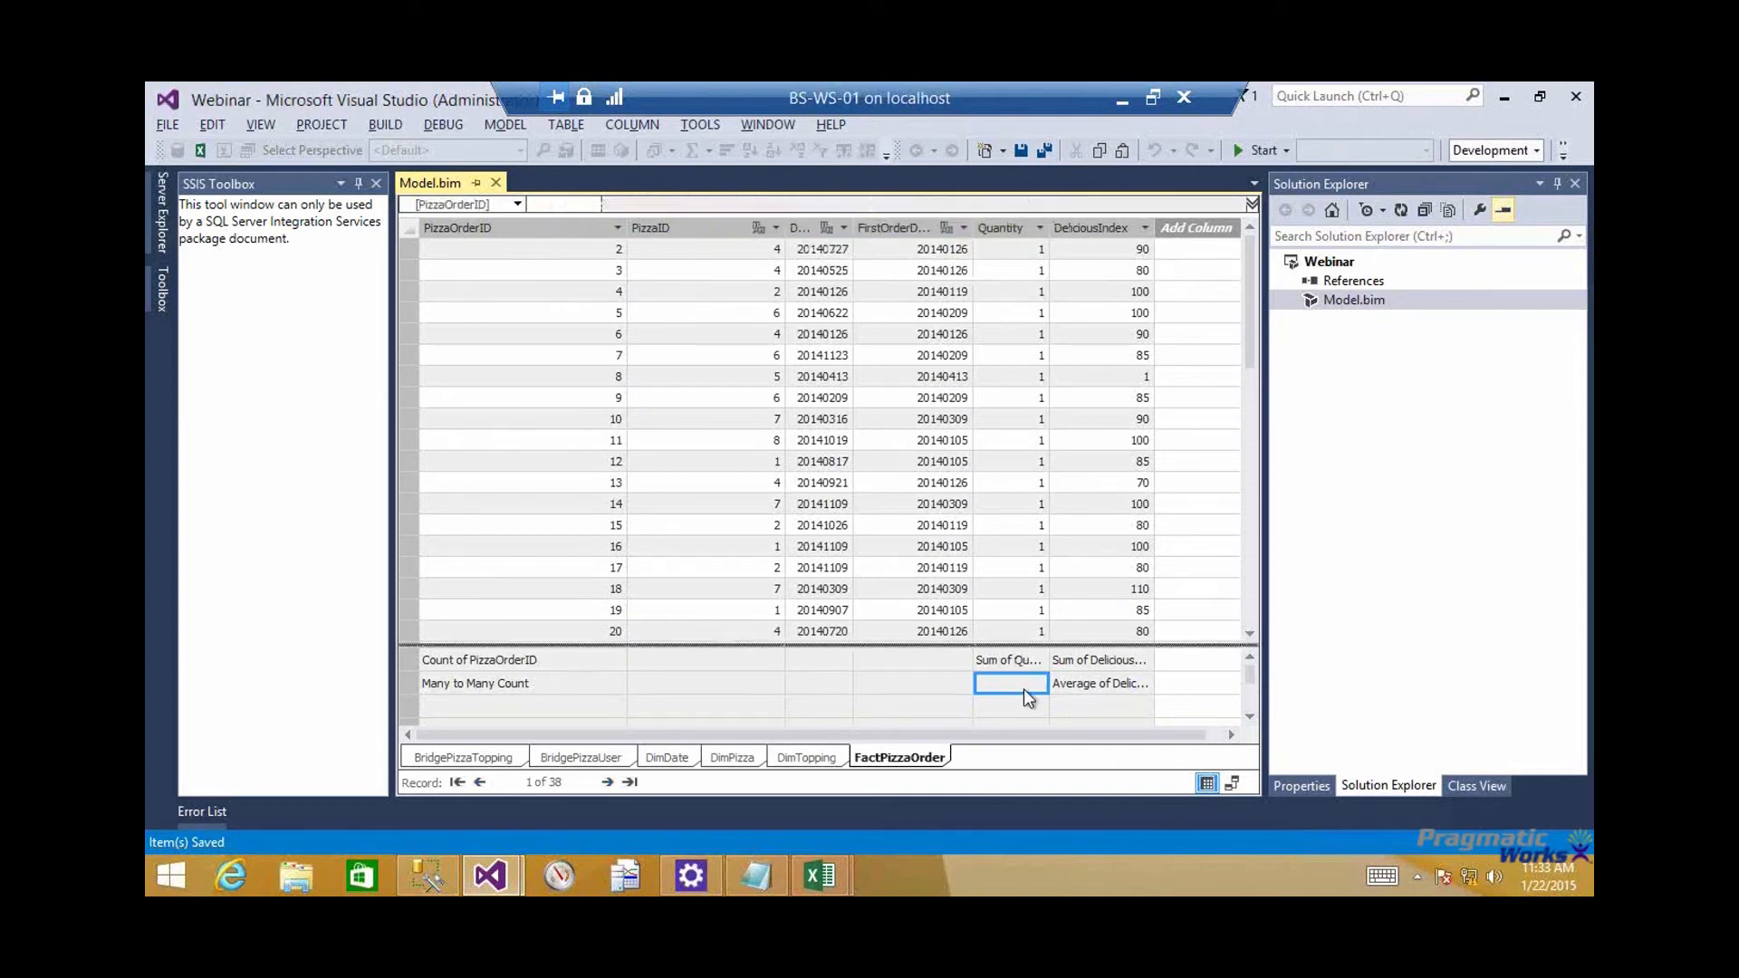
{"action": "left_click", "coordinate": [994, 683]}
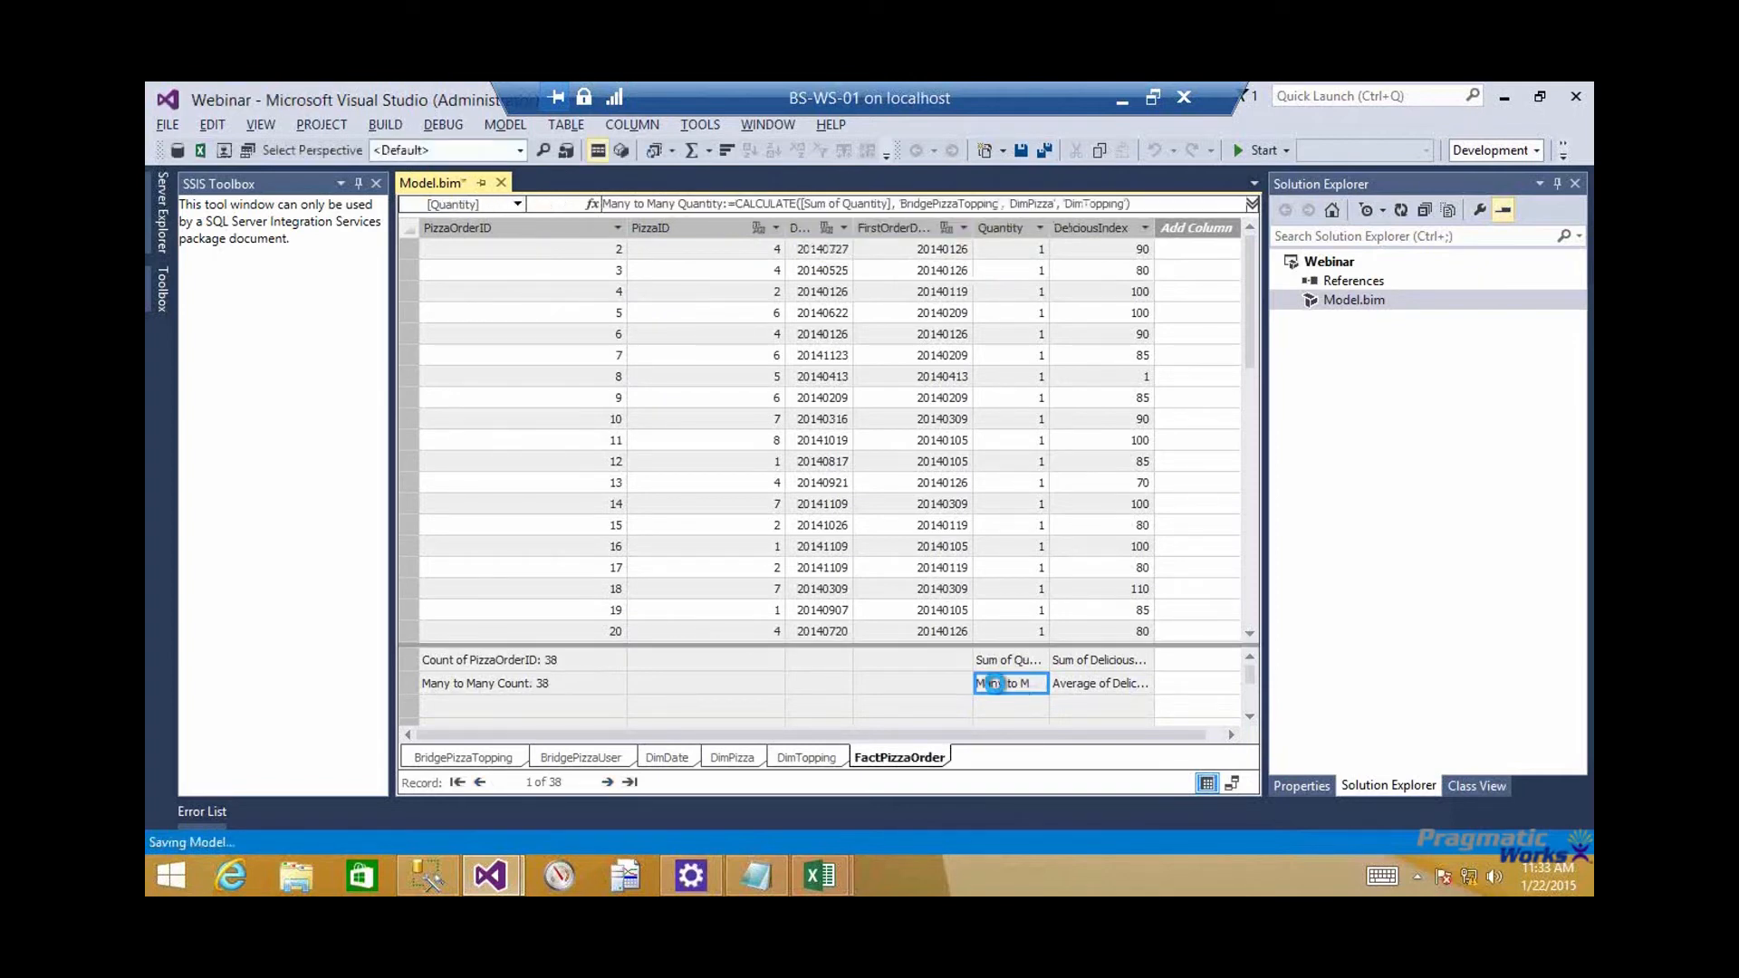
Switch to the tabular model's Excel workbook and replace the PivotTable's Many to Many Count value with Many to Many Quantity
{"action": "mouse_move", "coordinate": [820, 875]}
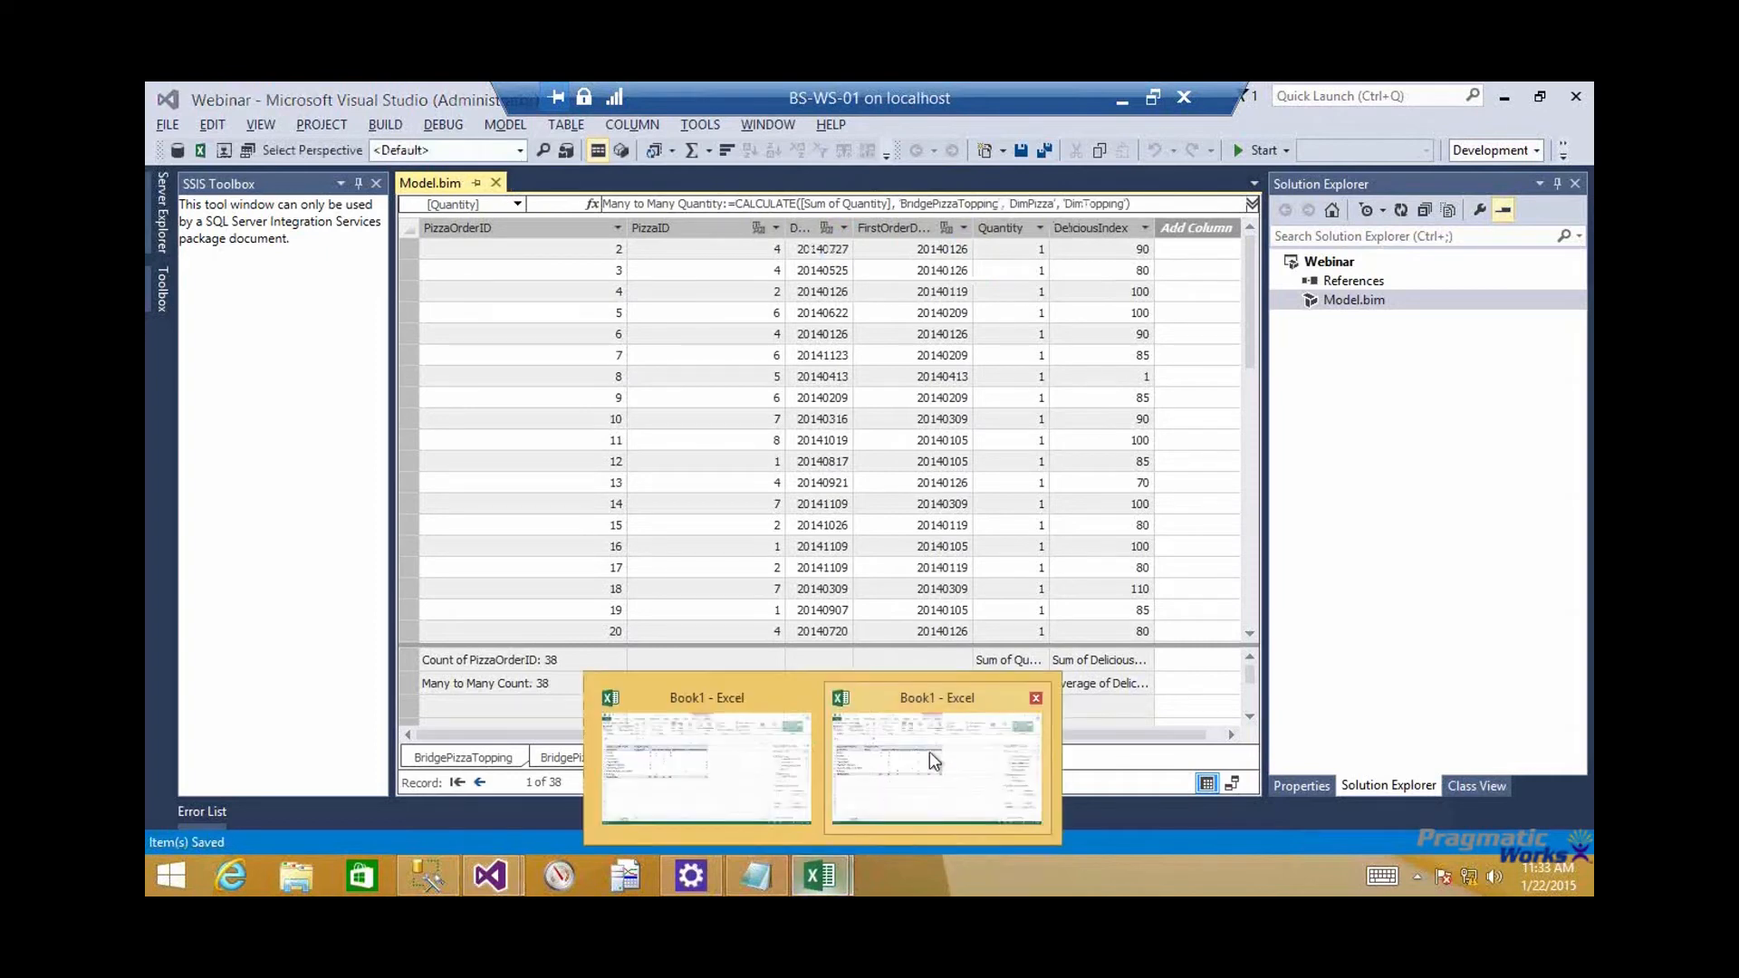
{"action": "left_click", "coordinate": [930, 751]}
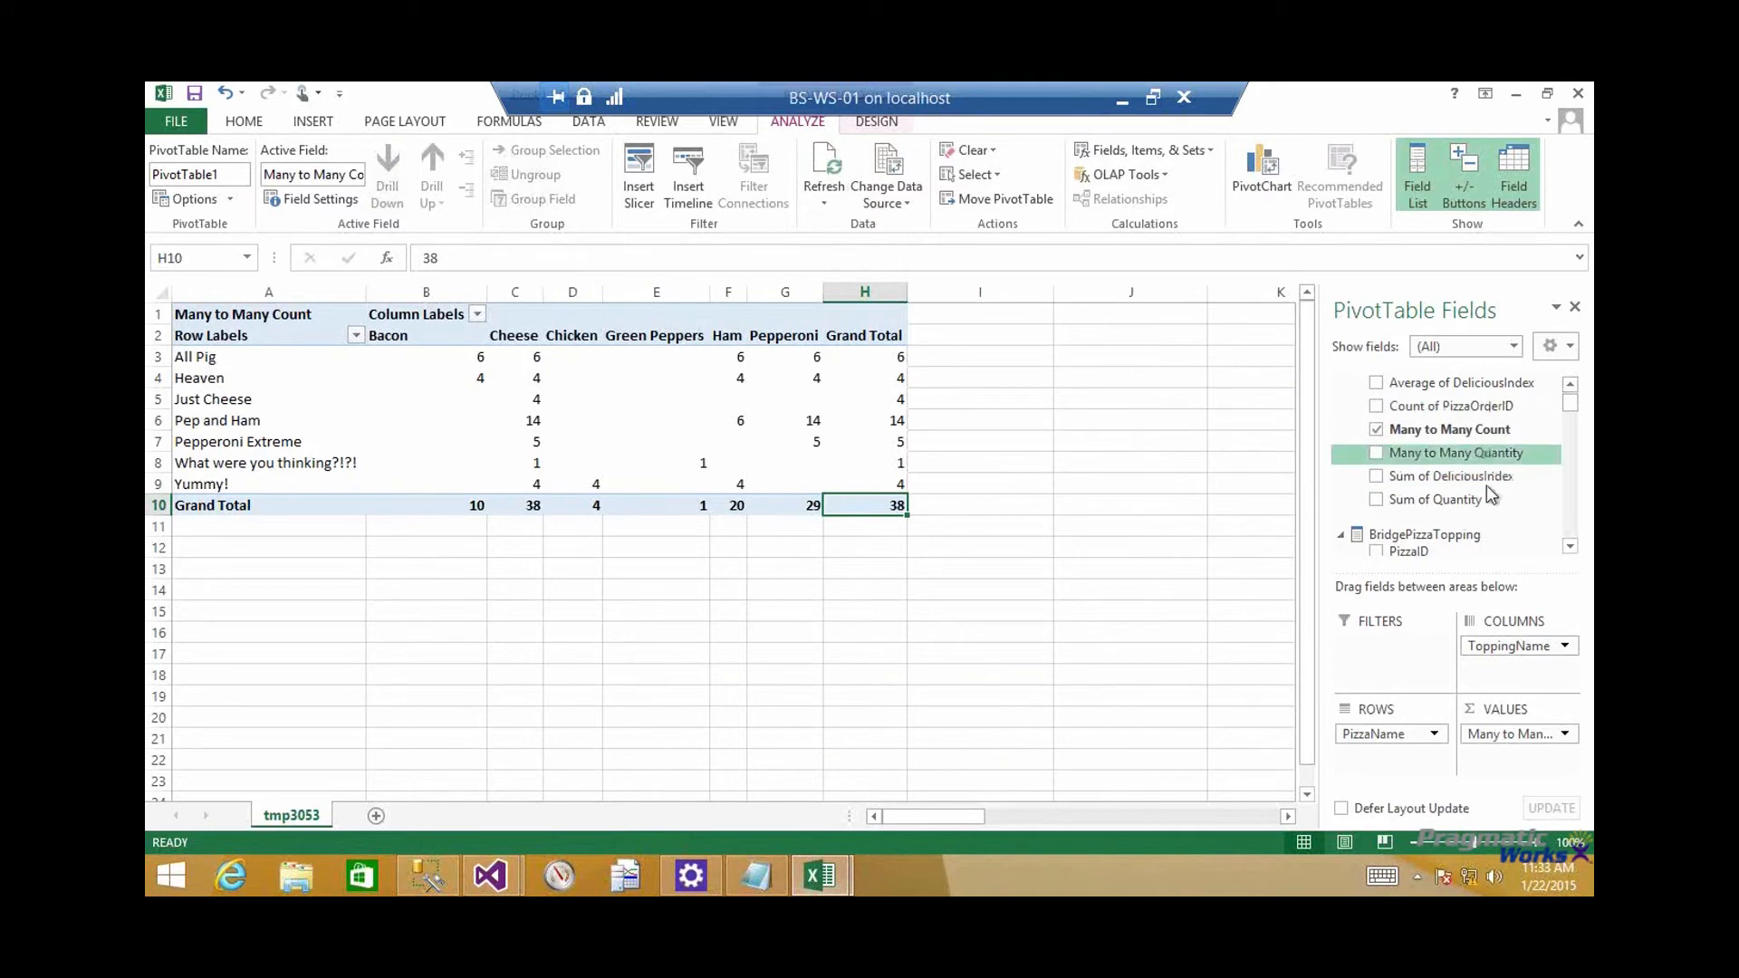
{"action": "left_click_drag", "start_coordinate": [1487, 486], "coordinate": [1513, 764]}
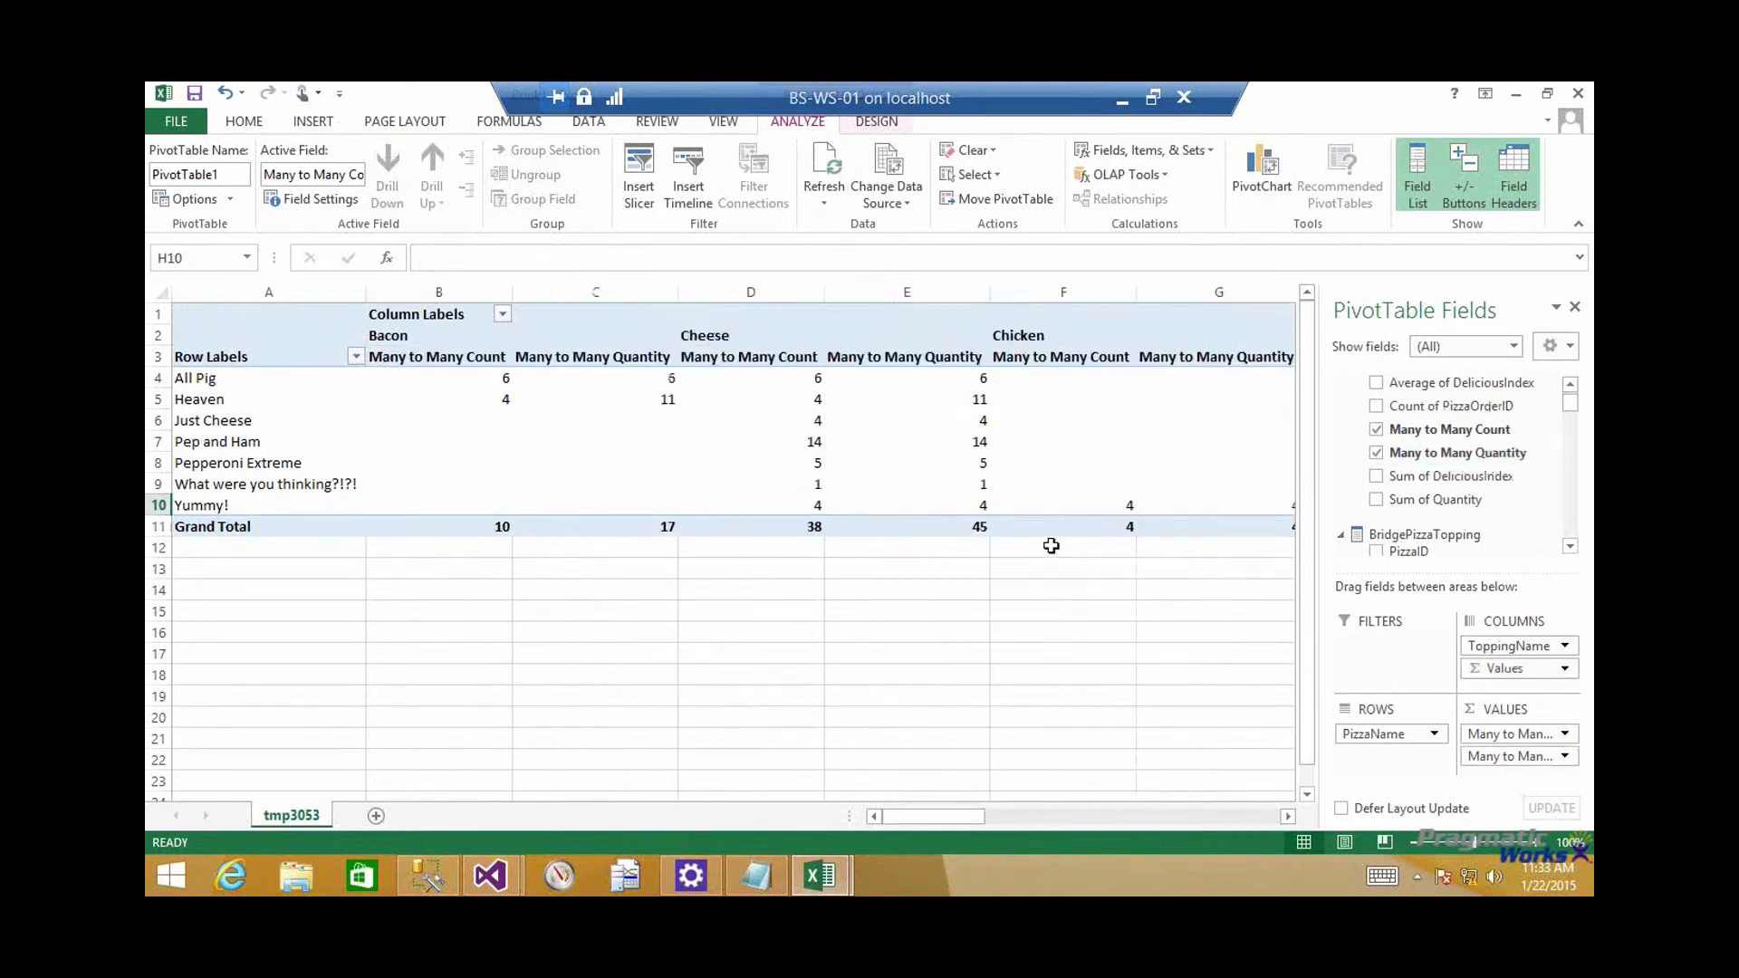
{"action": "left_click_drag", "start_coordinate": [1499, 734], "coordinate": [1205, 702]}
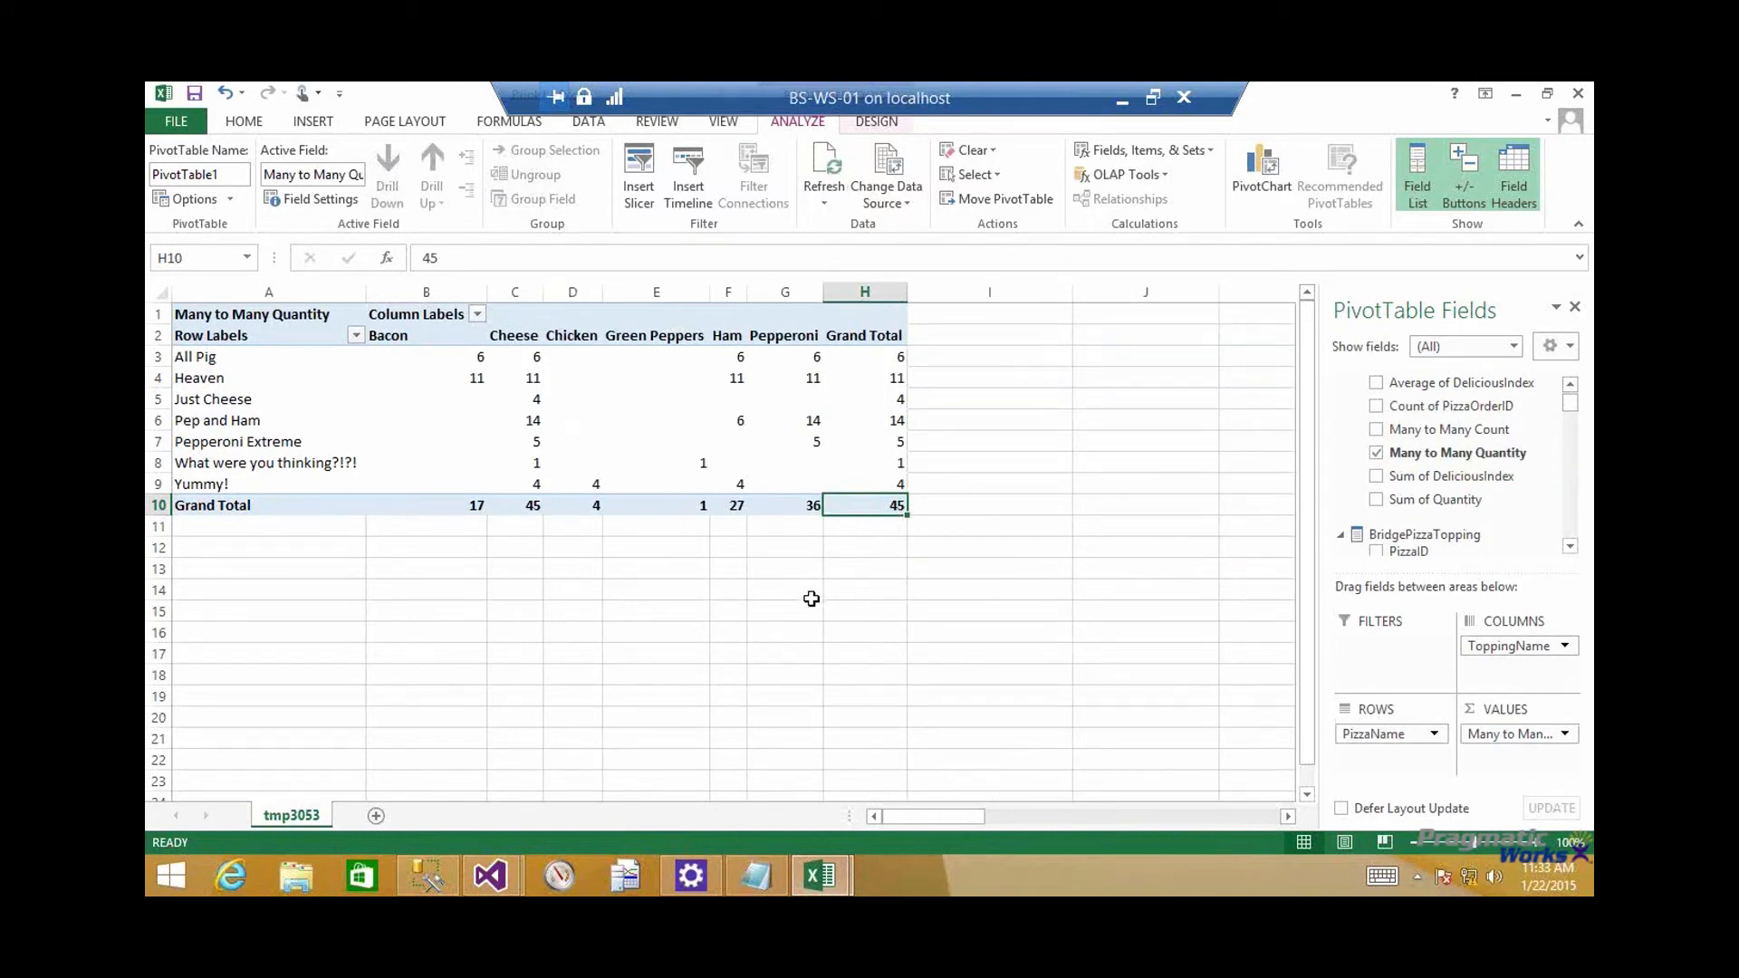
Remove ToppingName from the PivotTable's columns in the tabular model's Excel workbook
{"action": "key", "text": "alt+Tab"}
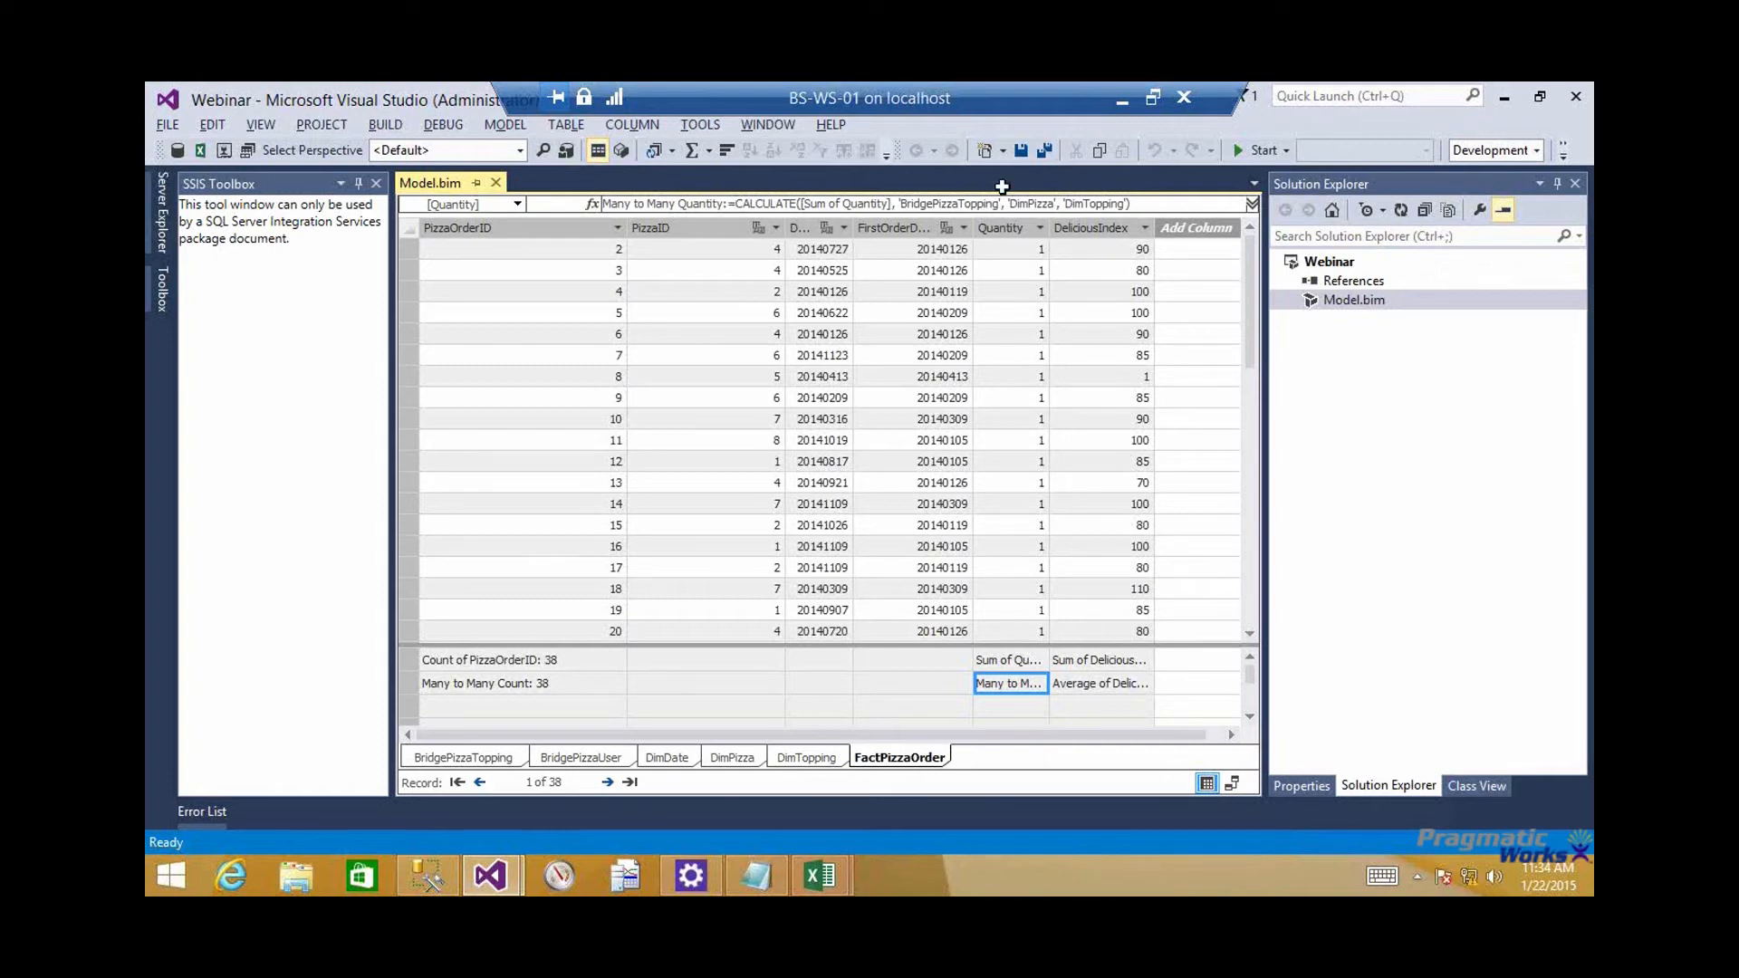
{"action": "left_click", "coordinate": [823, 880]}
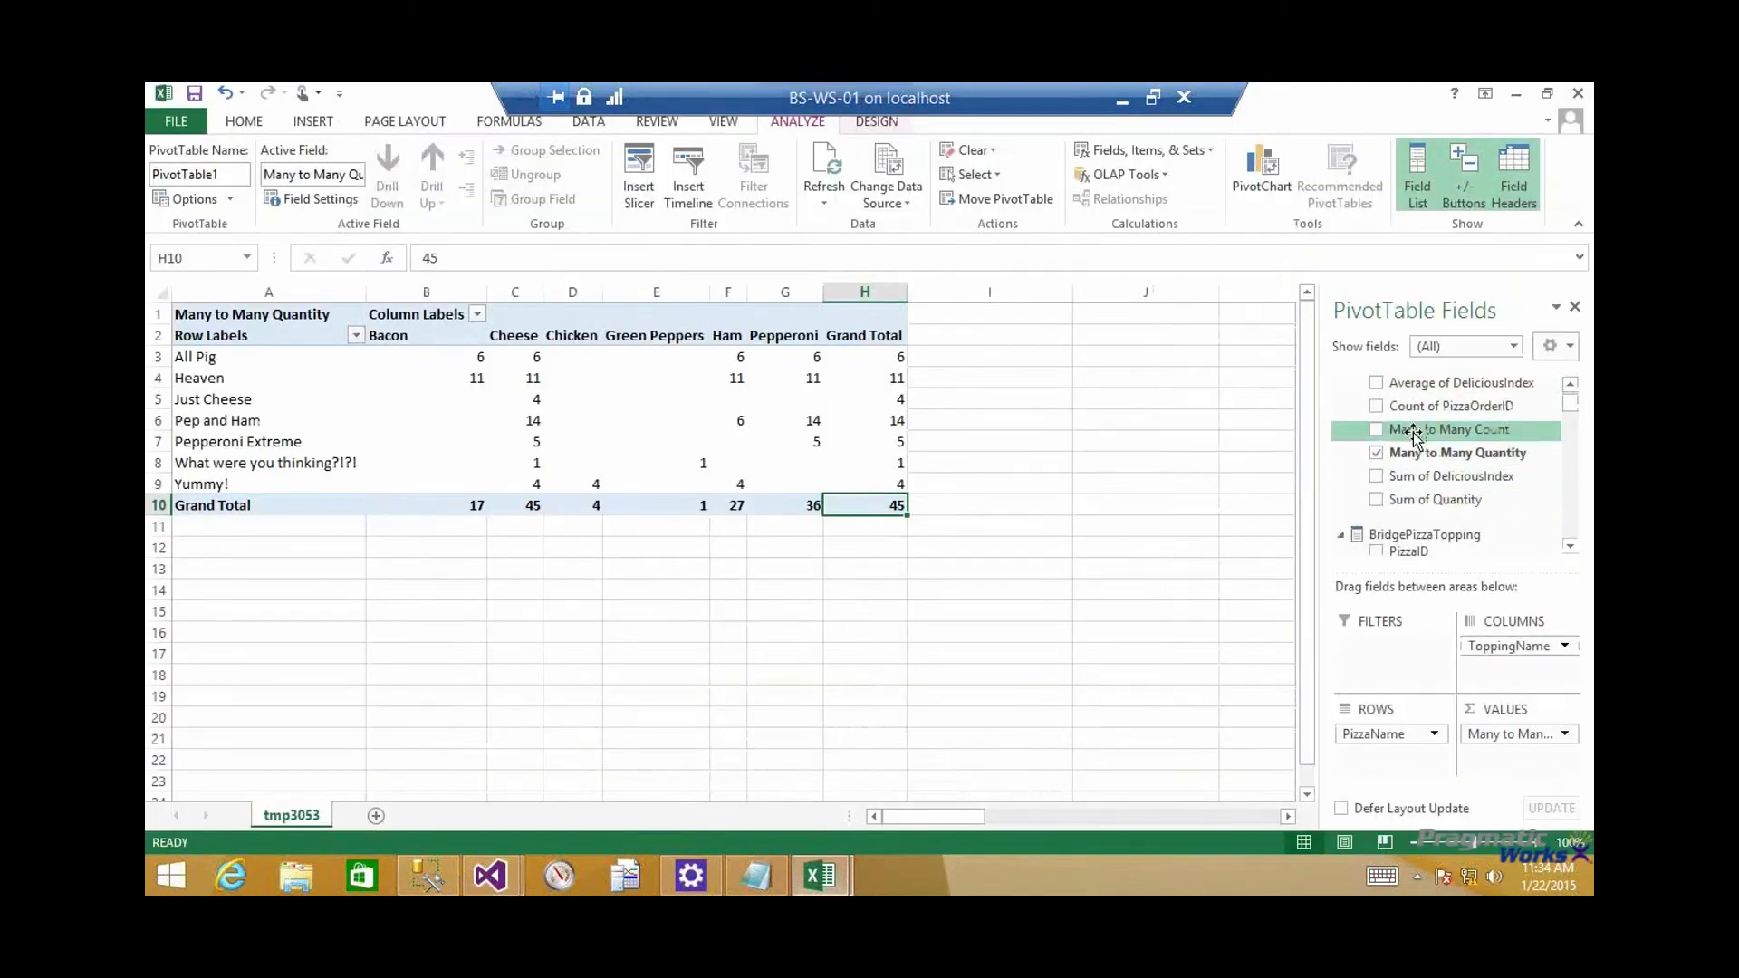
{"action": "left_click_drag", "start_coordinate": [1513, 646], "coordinate": [1215, 621]}
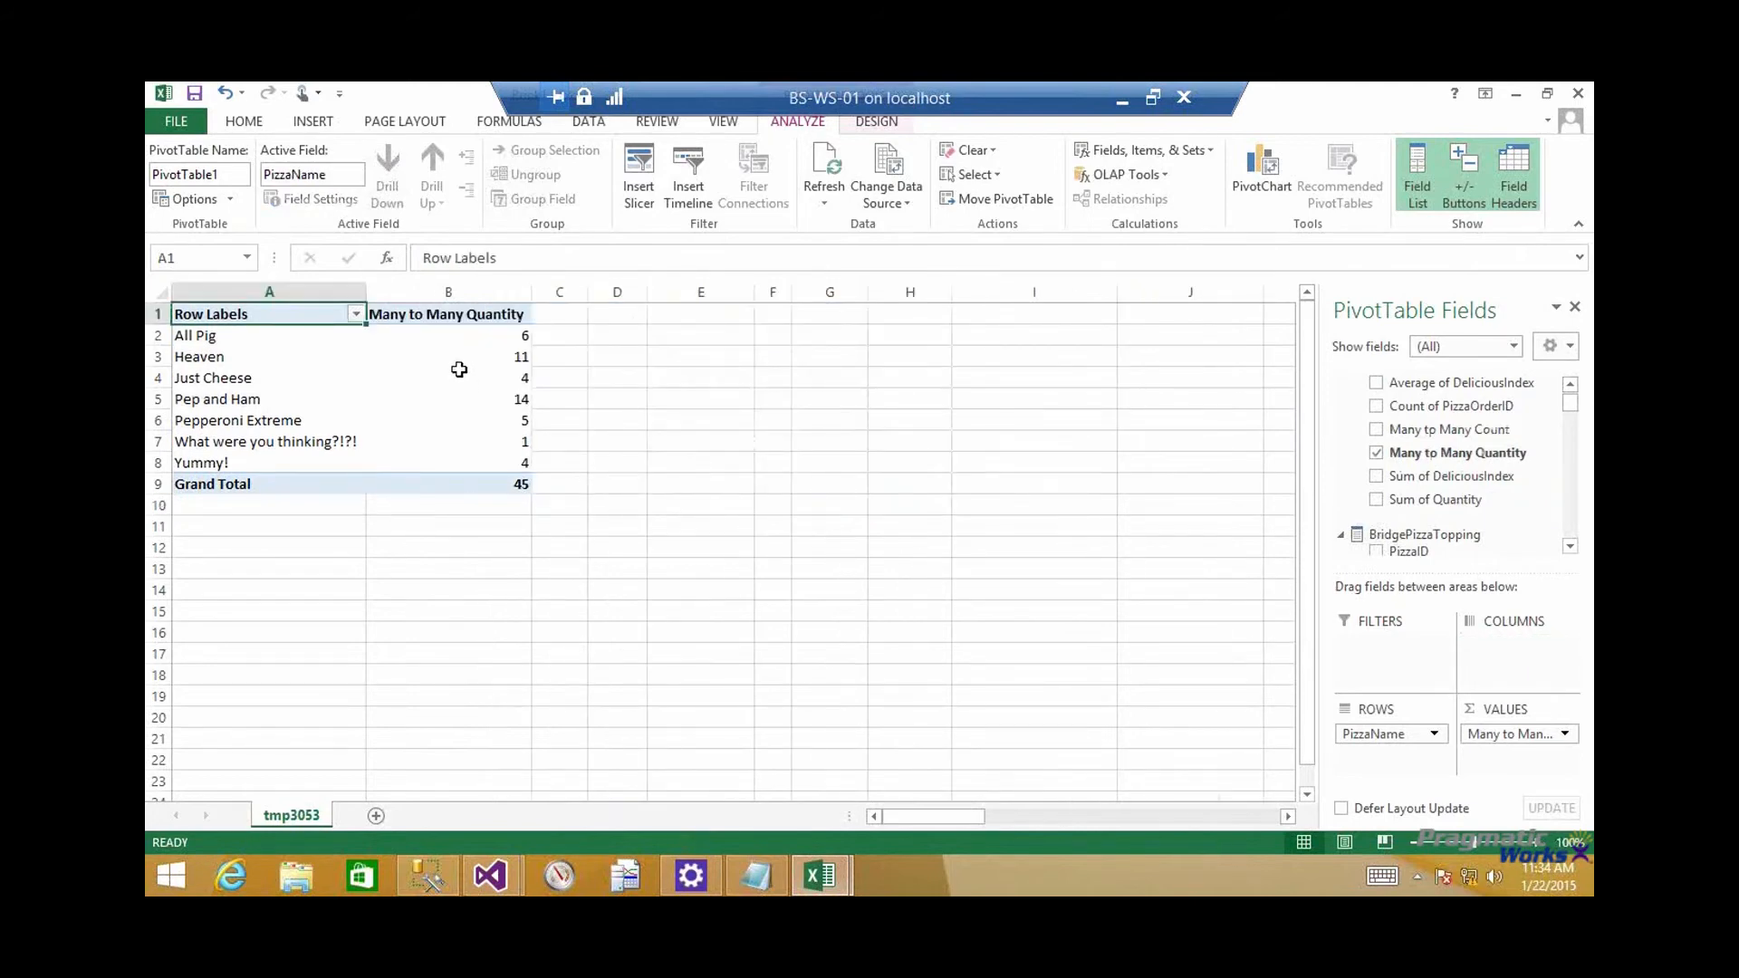
{"action": "mouse_move", "coordinate": [460, 370]}
{"action": "left_click", "coordinate": [1122, 106]}
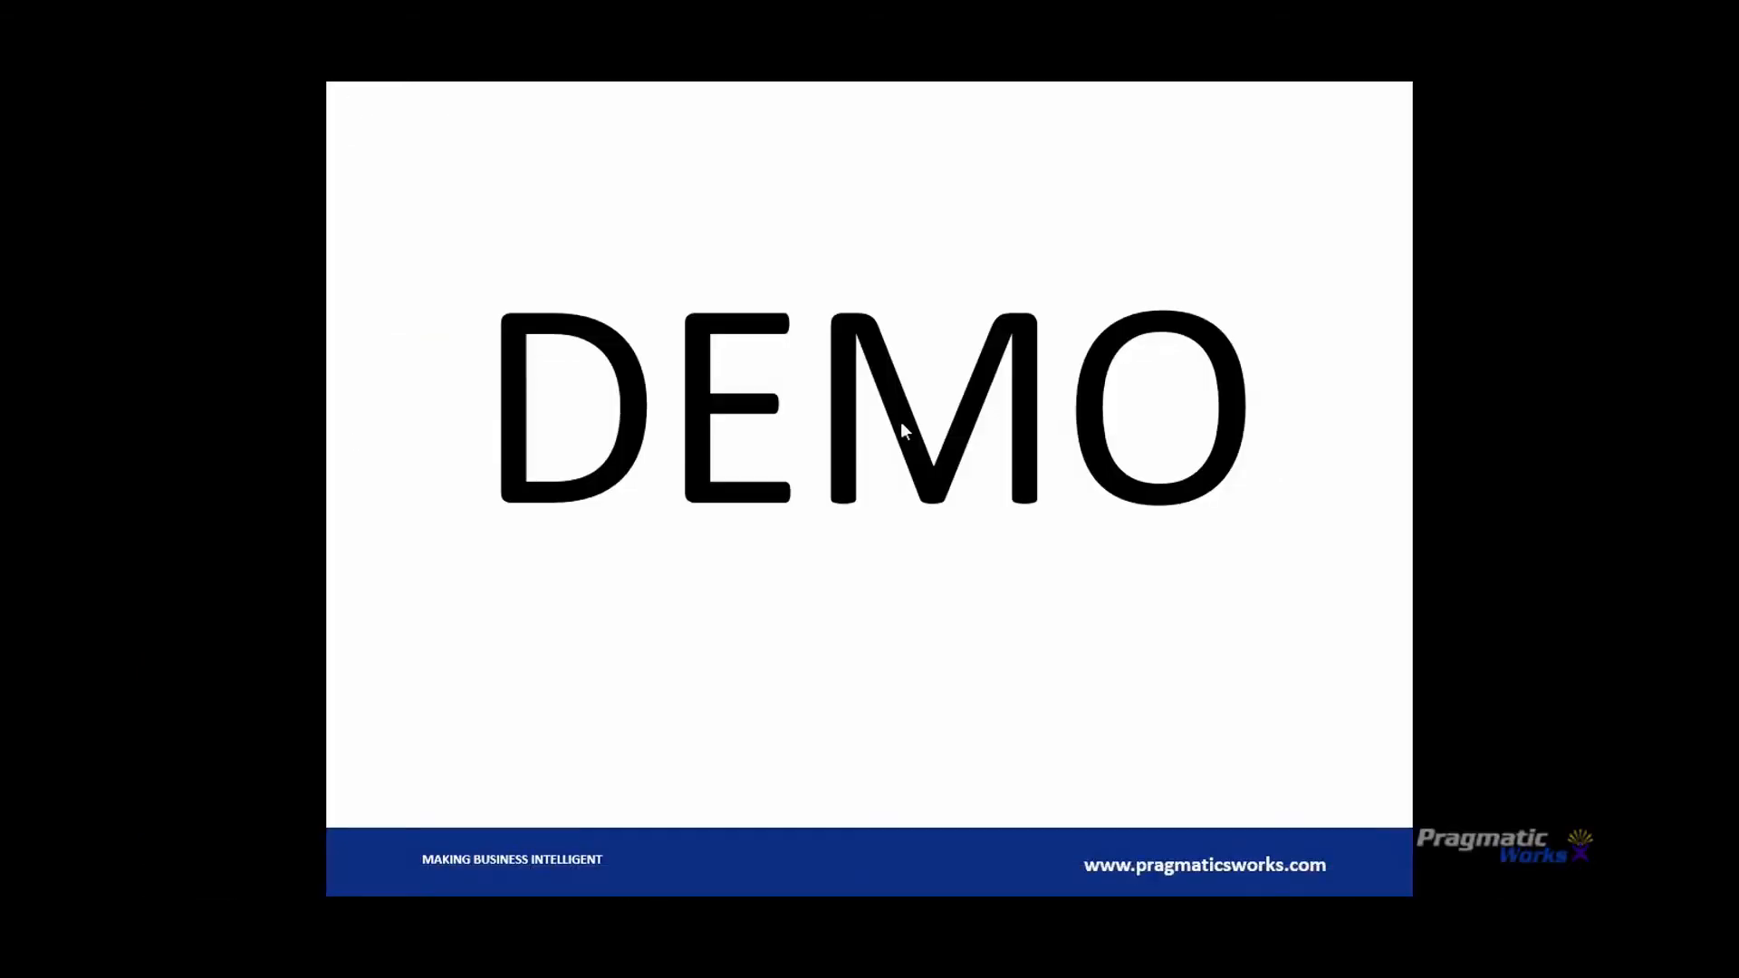
{"action": "left_click", "coordinate": [1495, 637]}
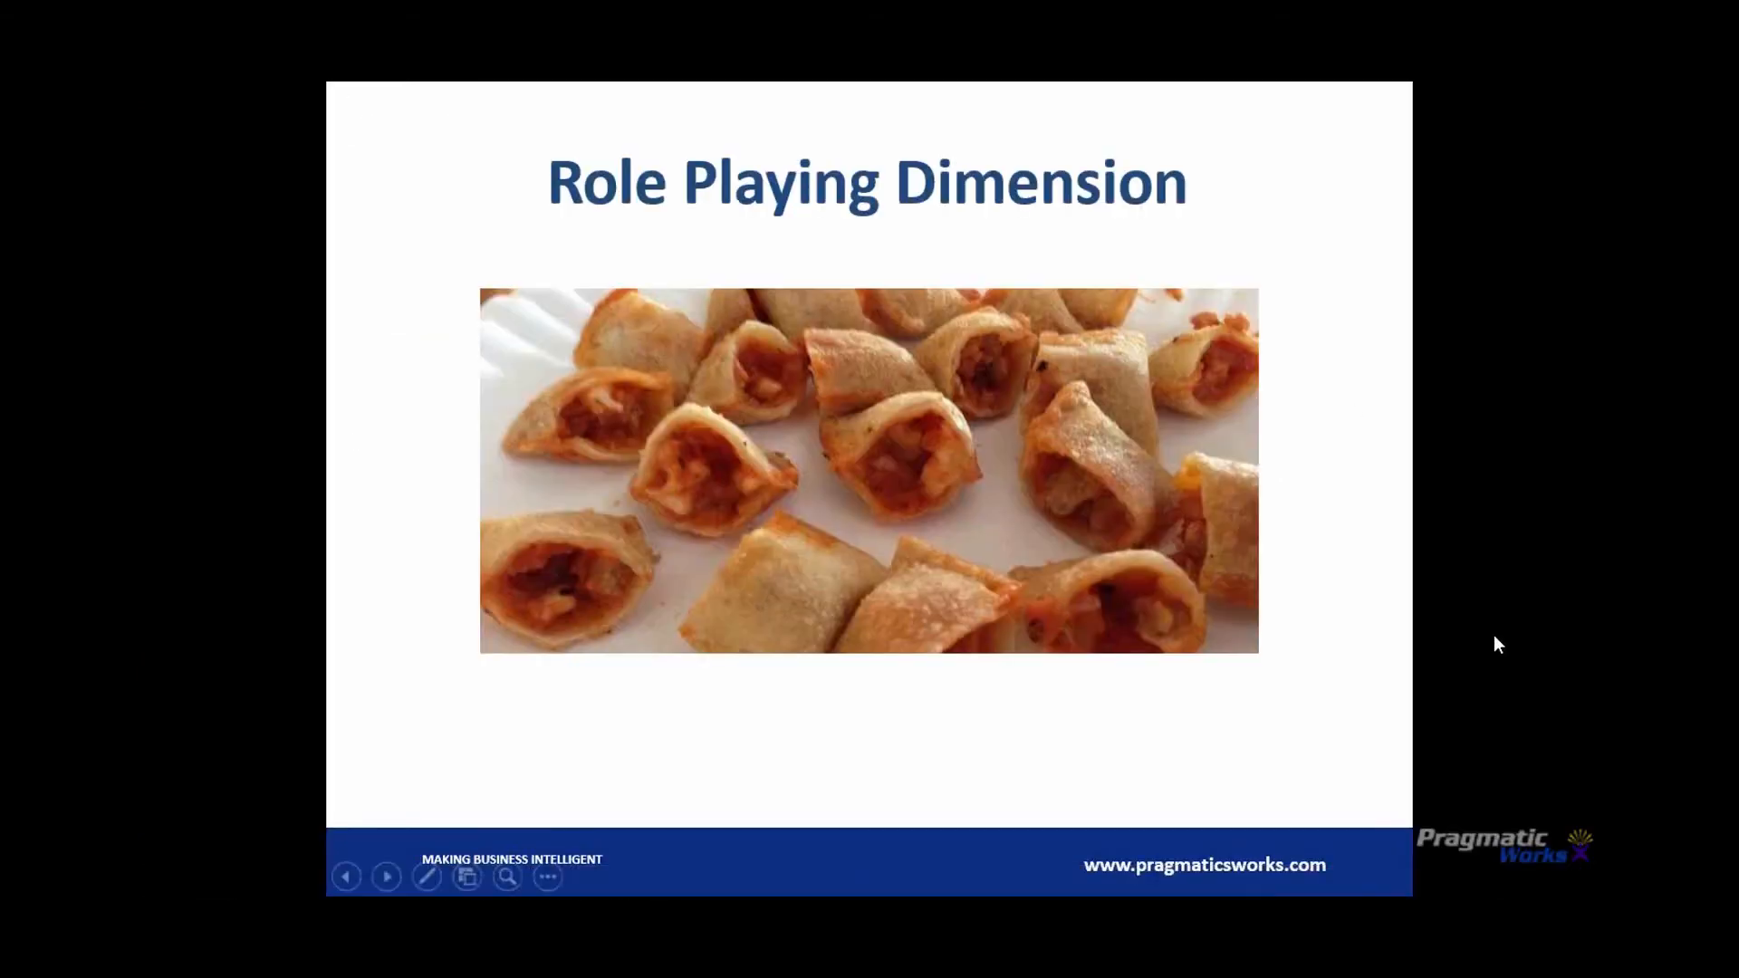
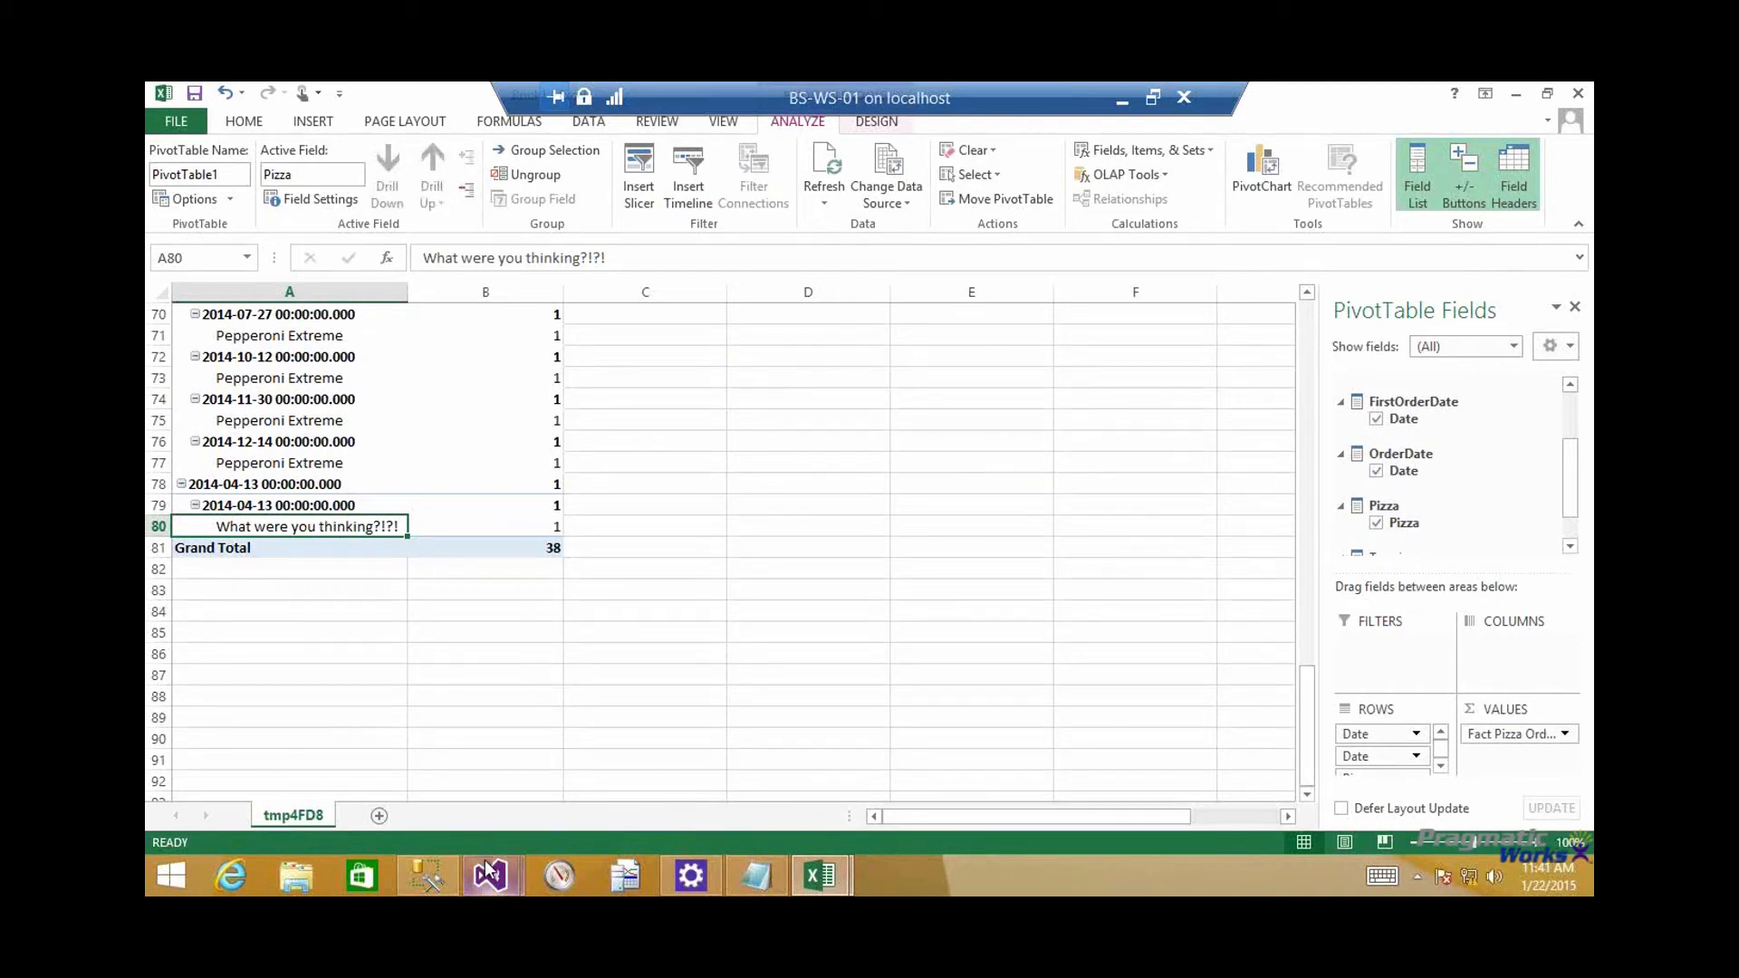
Highlight the DateID relationship in Visual Studio's Webinar diagram and select the empty FactPizzaOrder measure cell beside Many to Many Count in grid view
{"action": "mouse_move", "coordinate": [488, 871]}
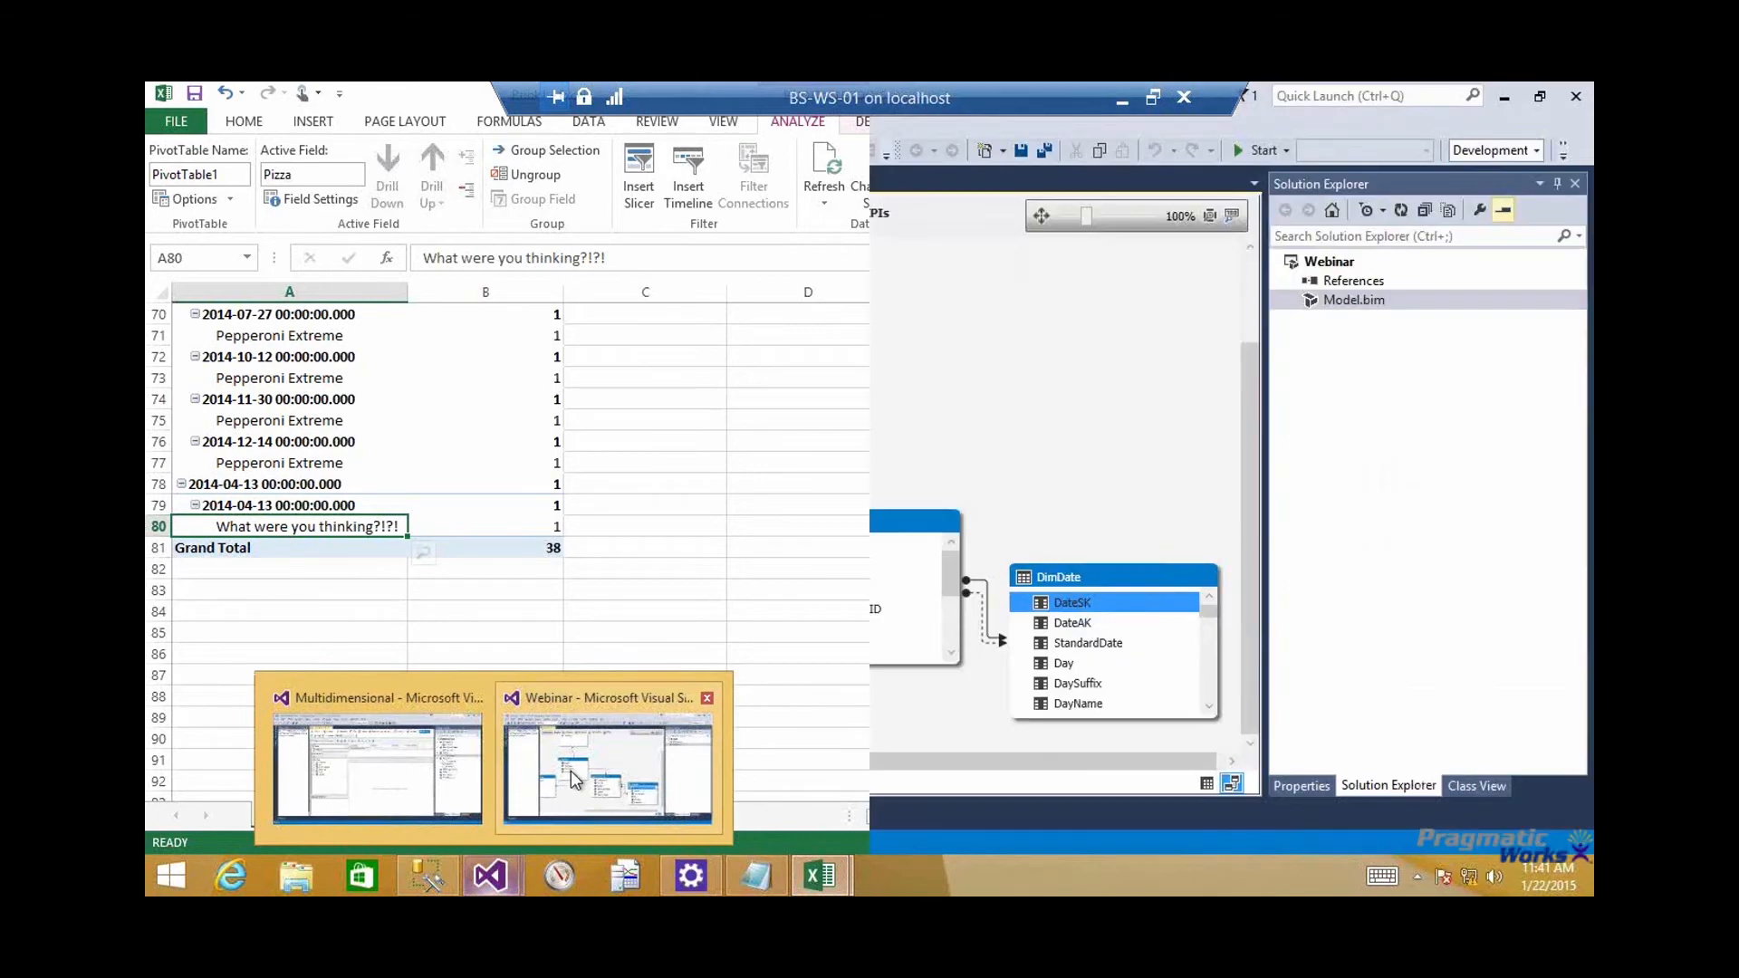
{"action": "left_click", "coordinate": [570, 770]}
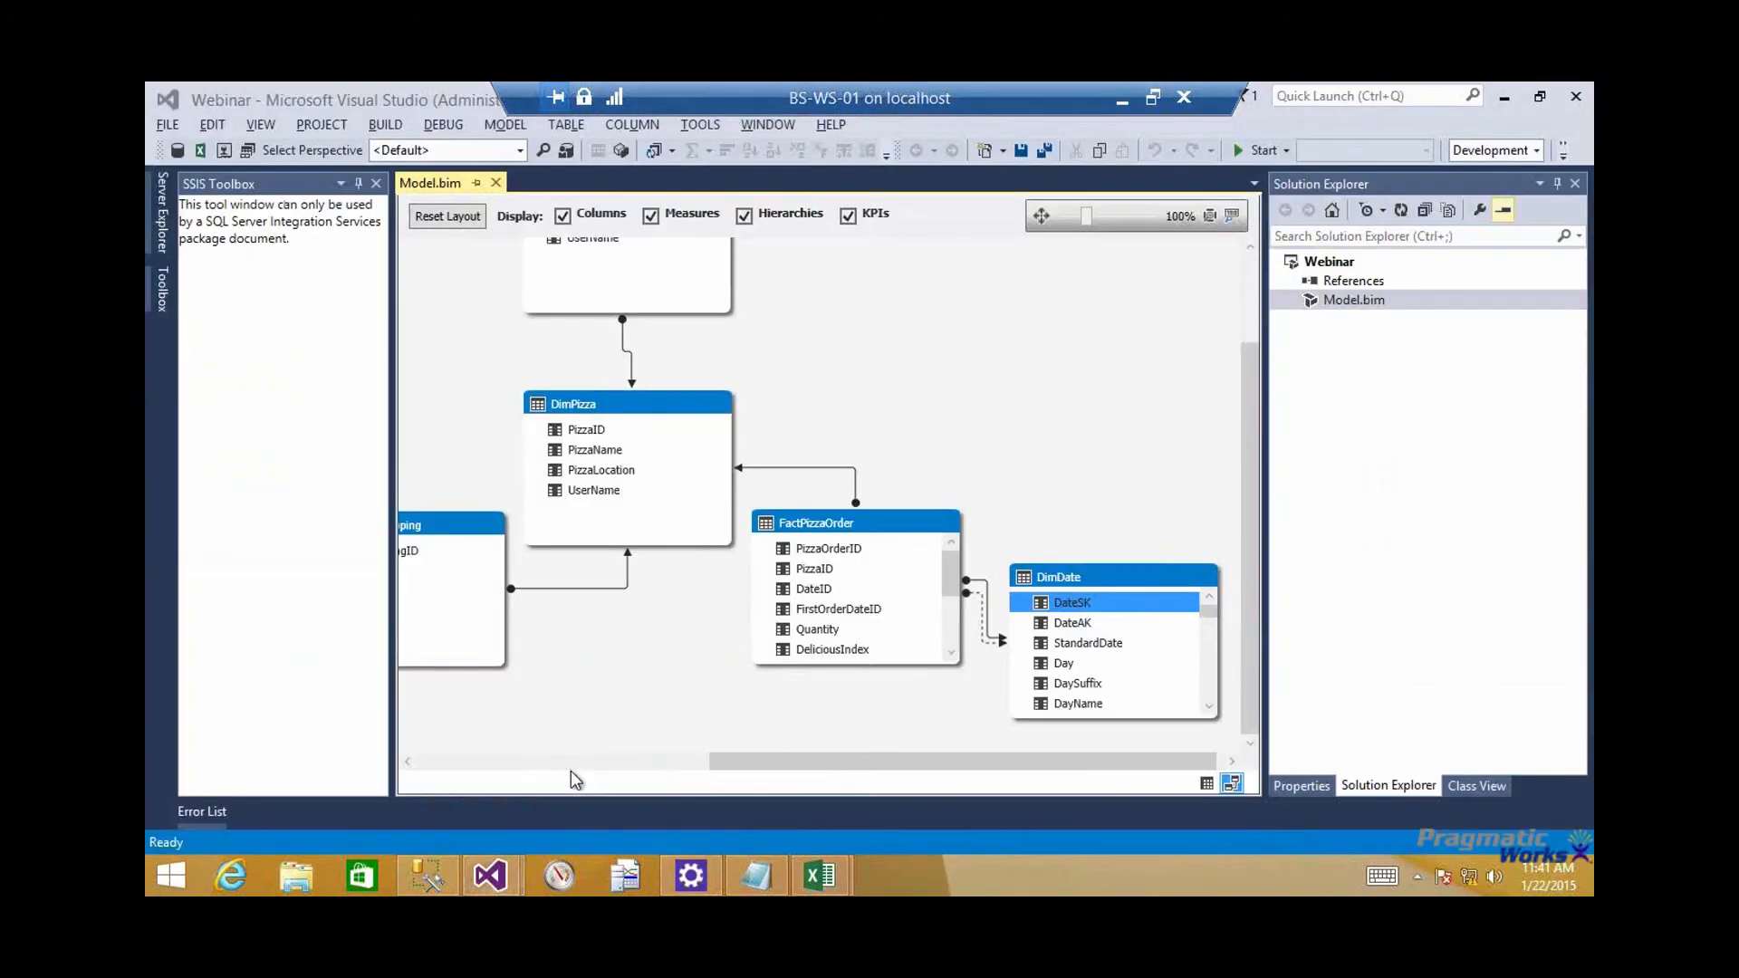
{"action": "left_click", "coordinate": [987, 590]}
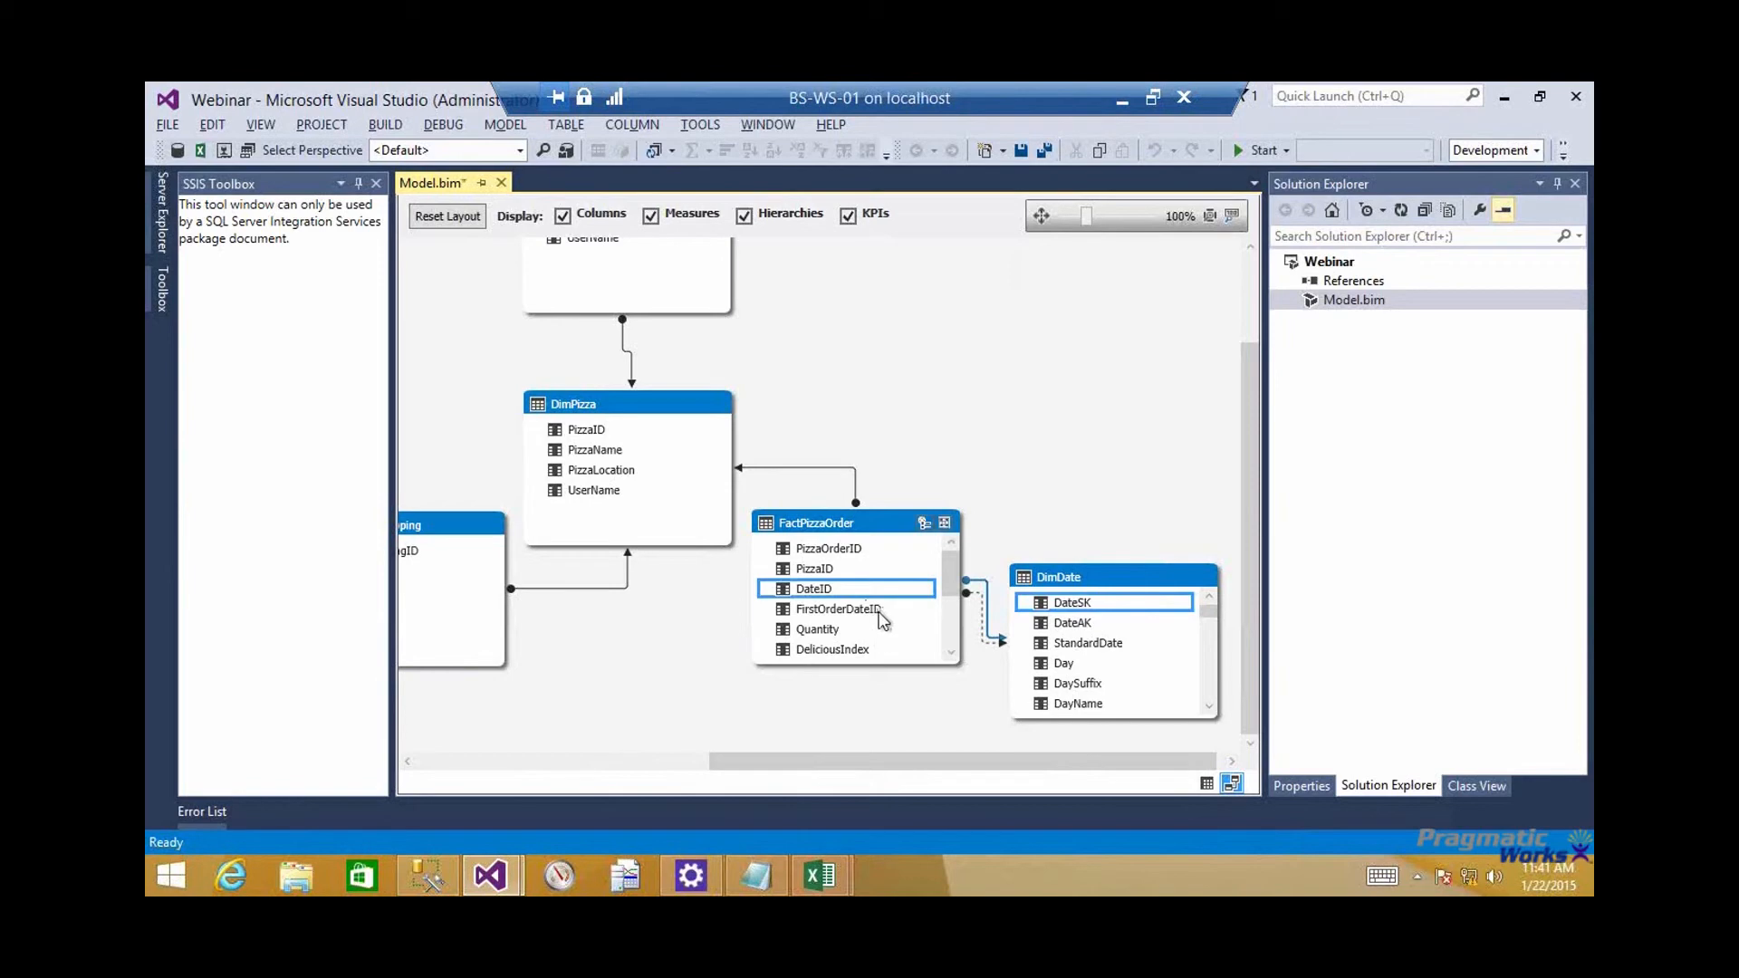
{"action": "left_click", "coordinate": [1208, 784]}
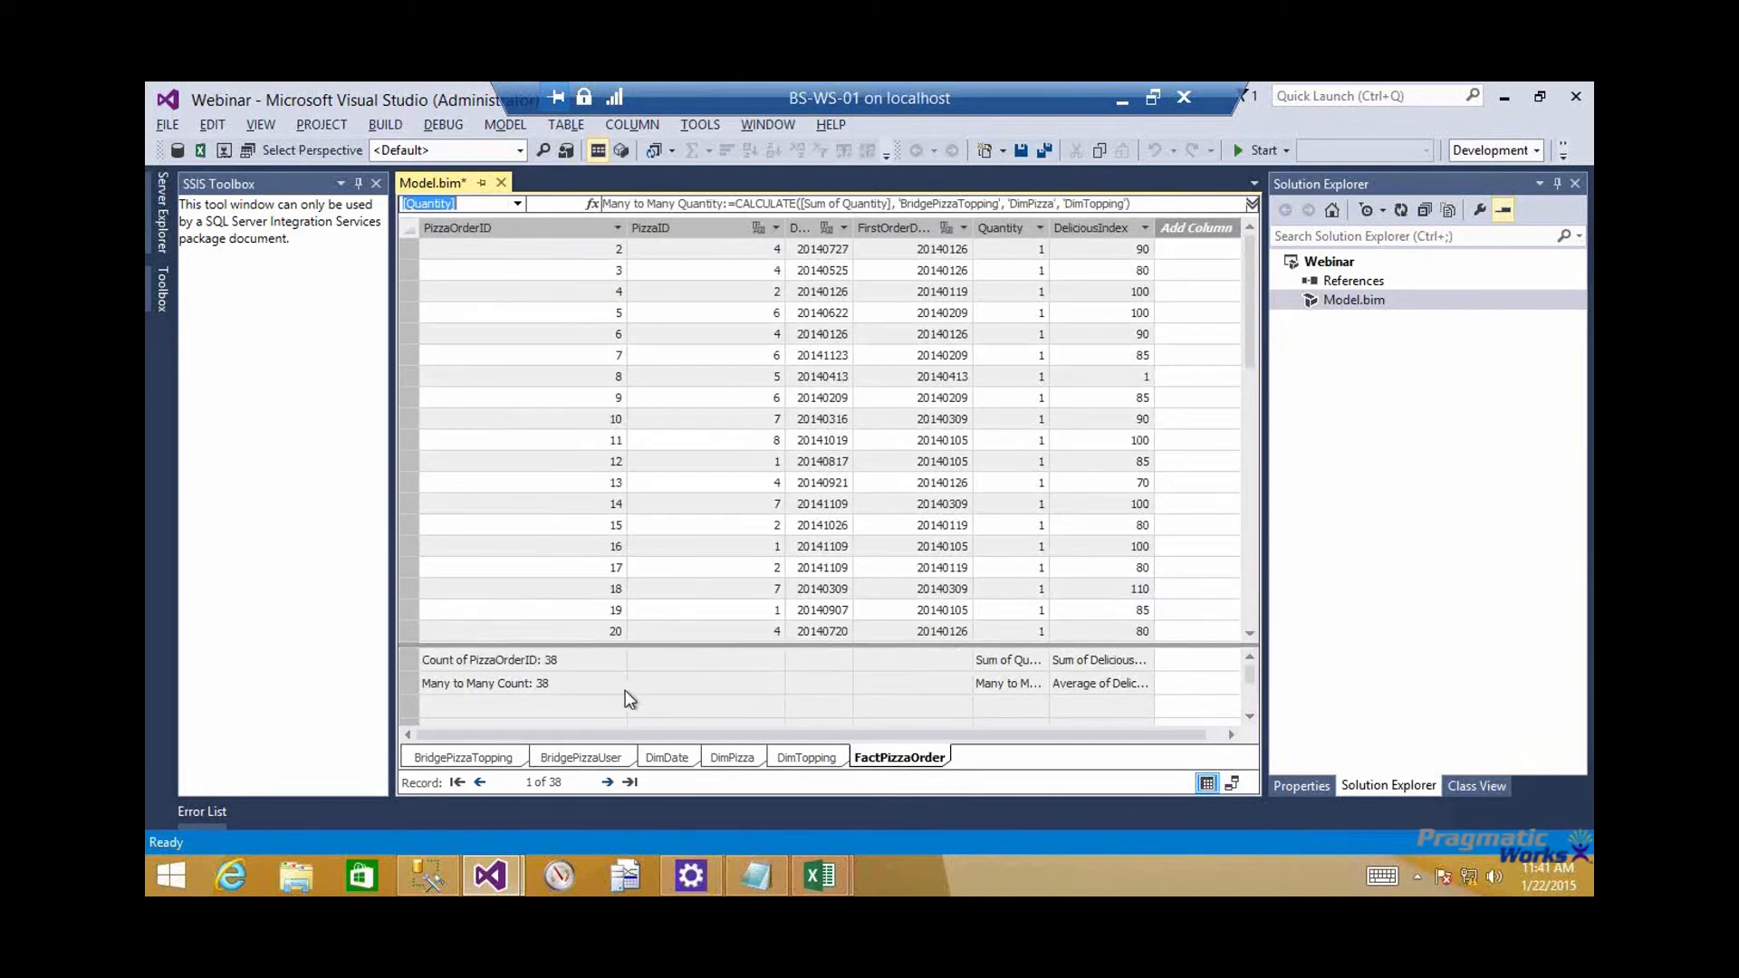
{"action": "left_click", "coordinate": [719, 686]}
Try to begin a measure named Count First Order Date in the selected cell
{"action": "left_click", "coordinate": [639, 201]}
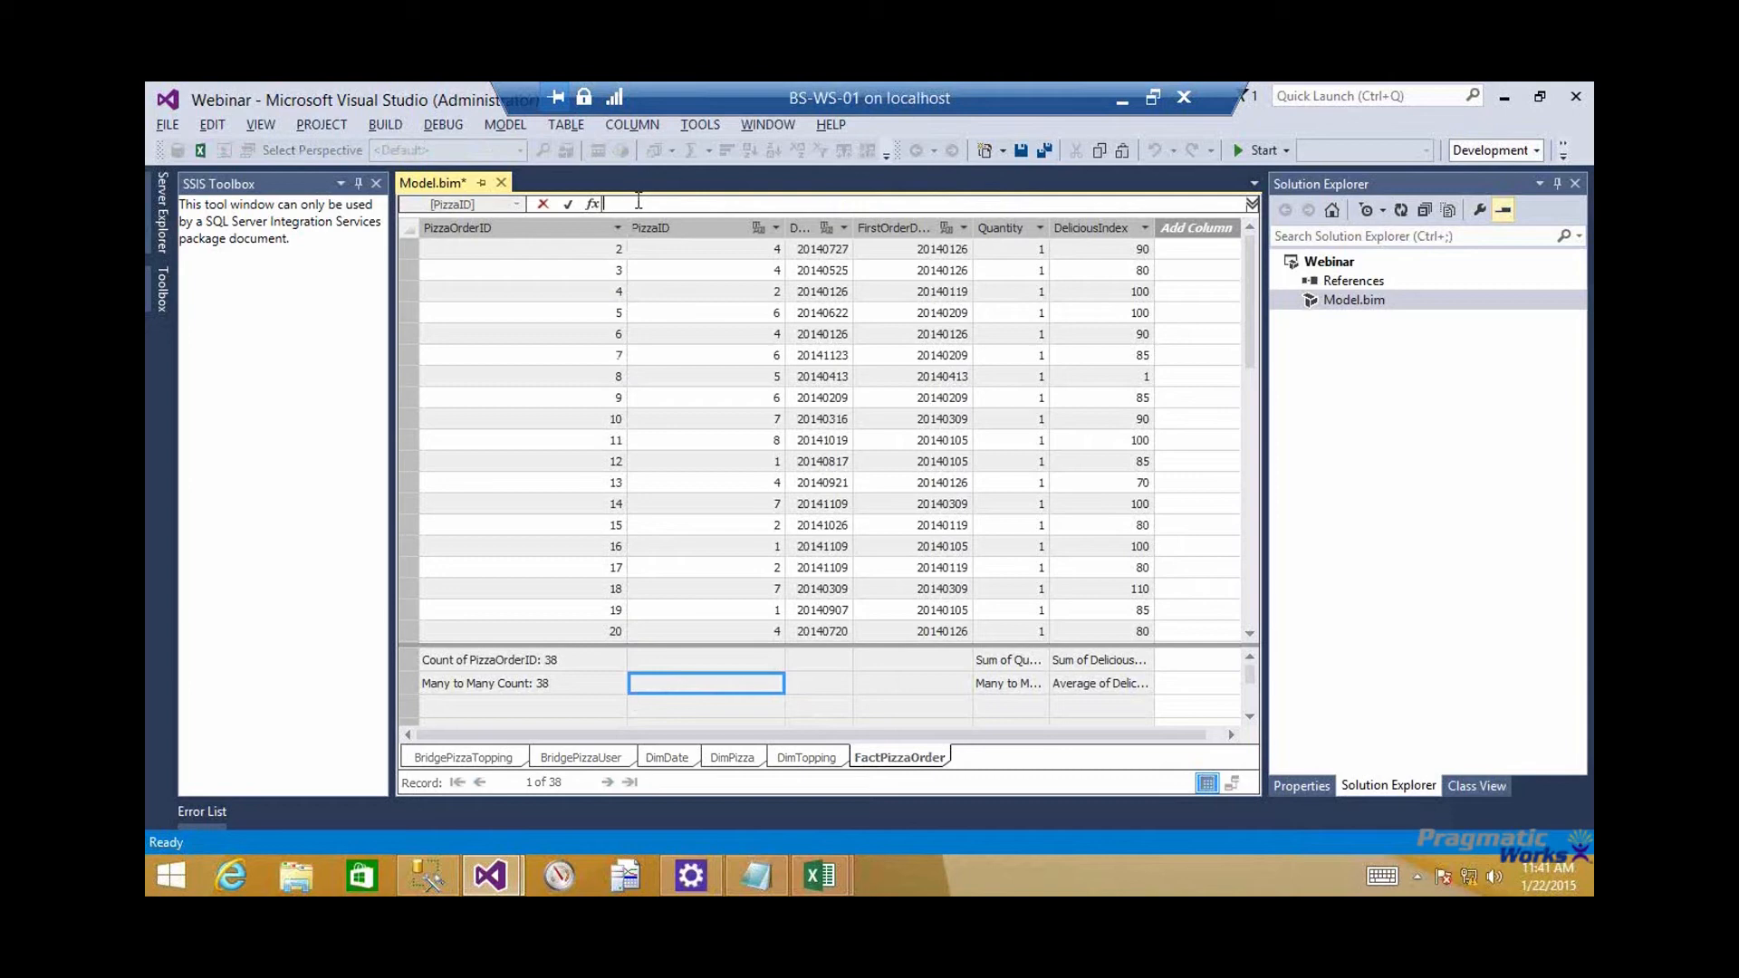
{"action": "type", "text": "Count First C"}
{"action": "type", "text": "rder Date:="}
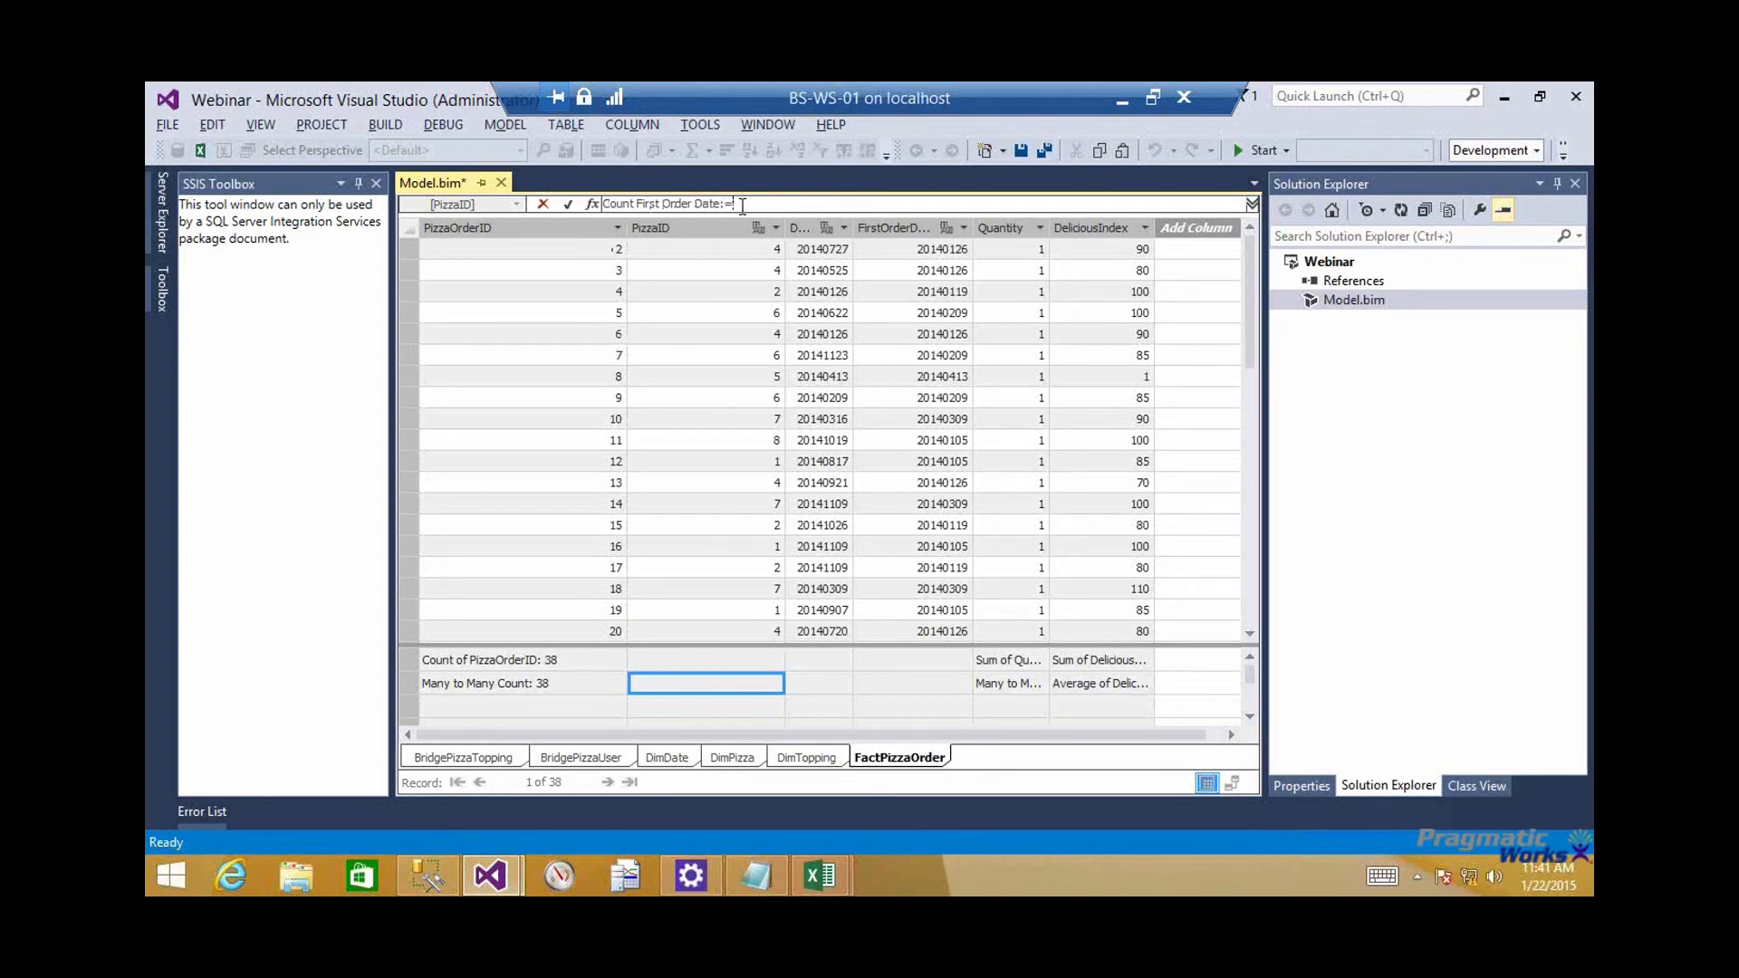
Try to define the measure as a CALCULATE expression with [Count of PizzaOrderID] as its first argument
{"action": "type", "text": "CALL"}
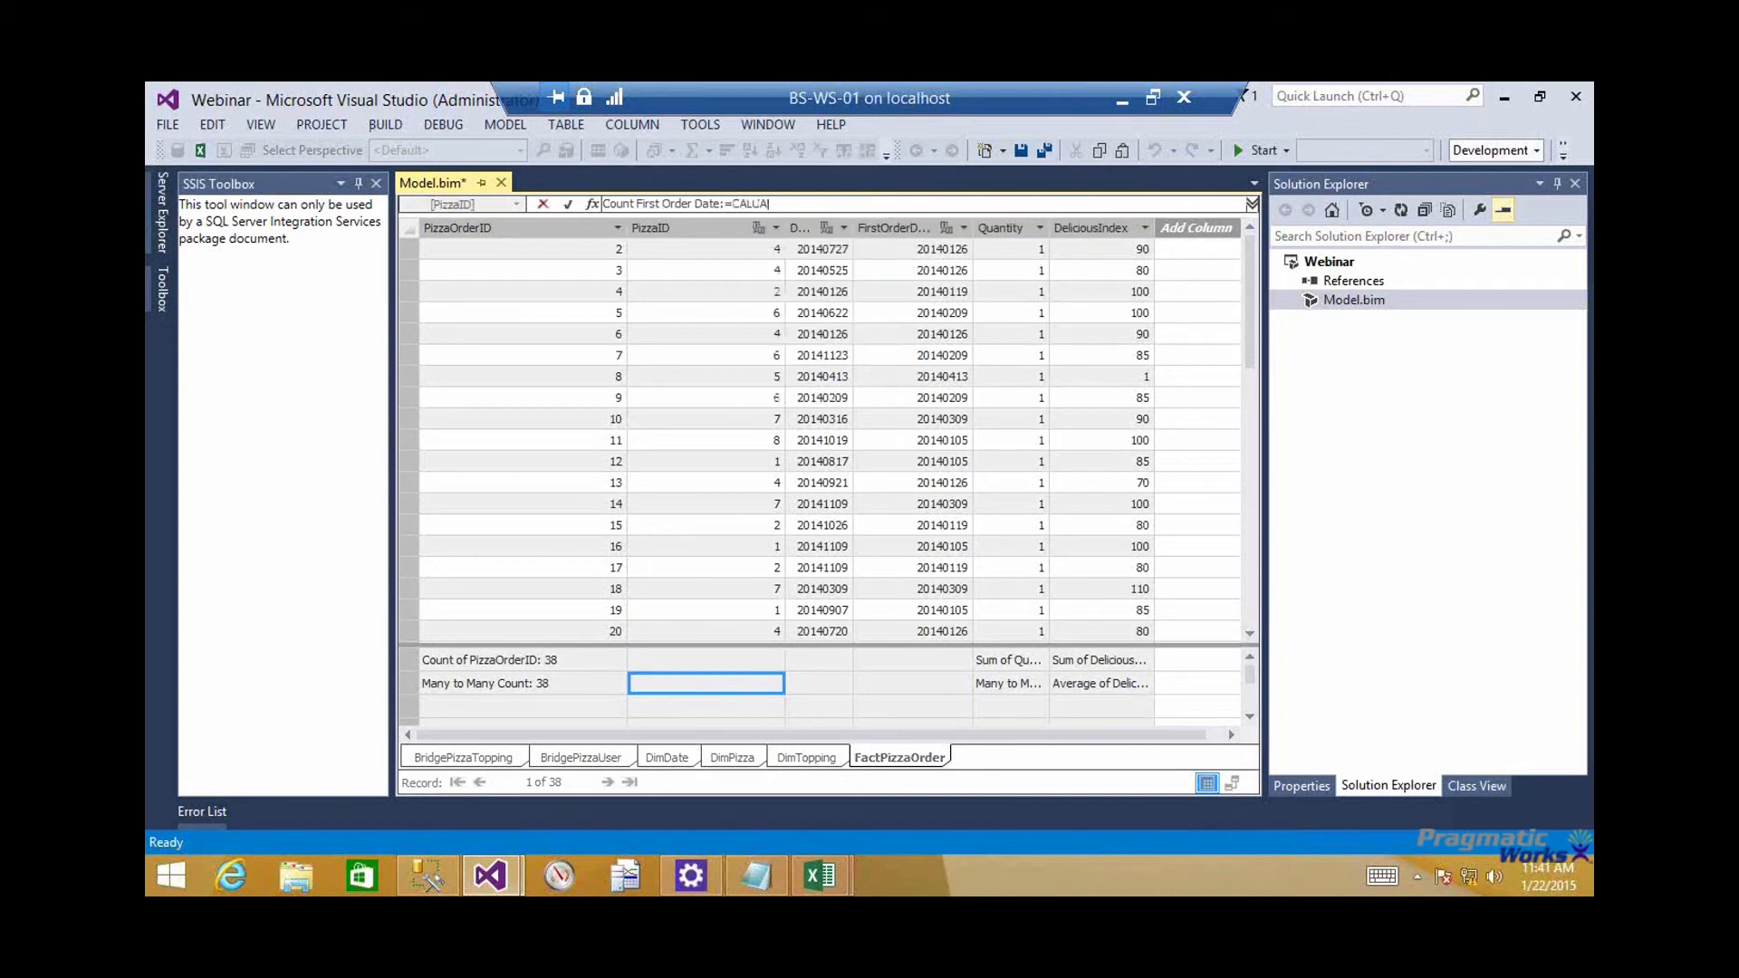
{"action": "key", "text": "BackSpace"}
{"action": "key", "text": "Tab"}
{"action": "type", "text": "("}
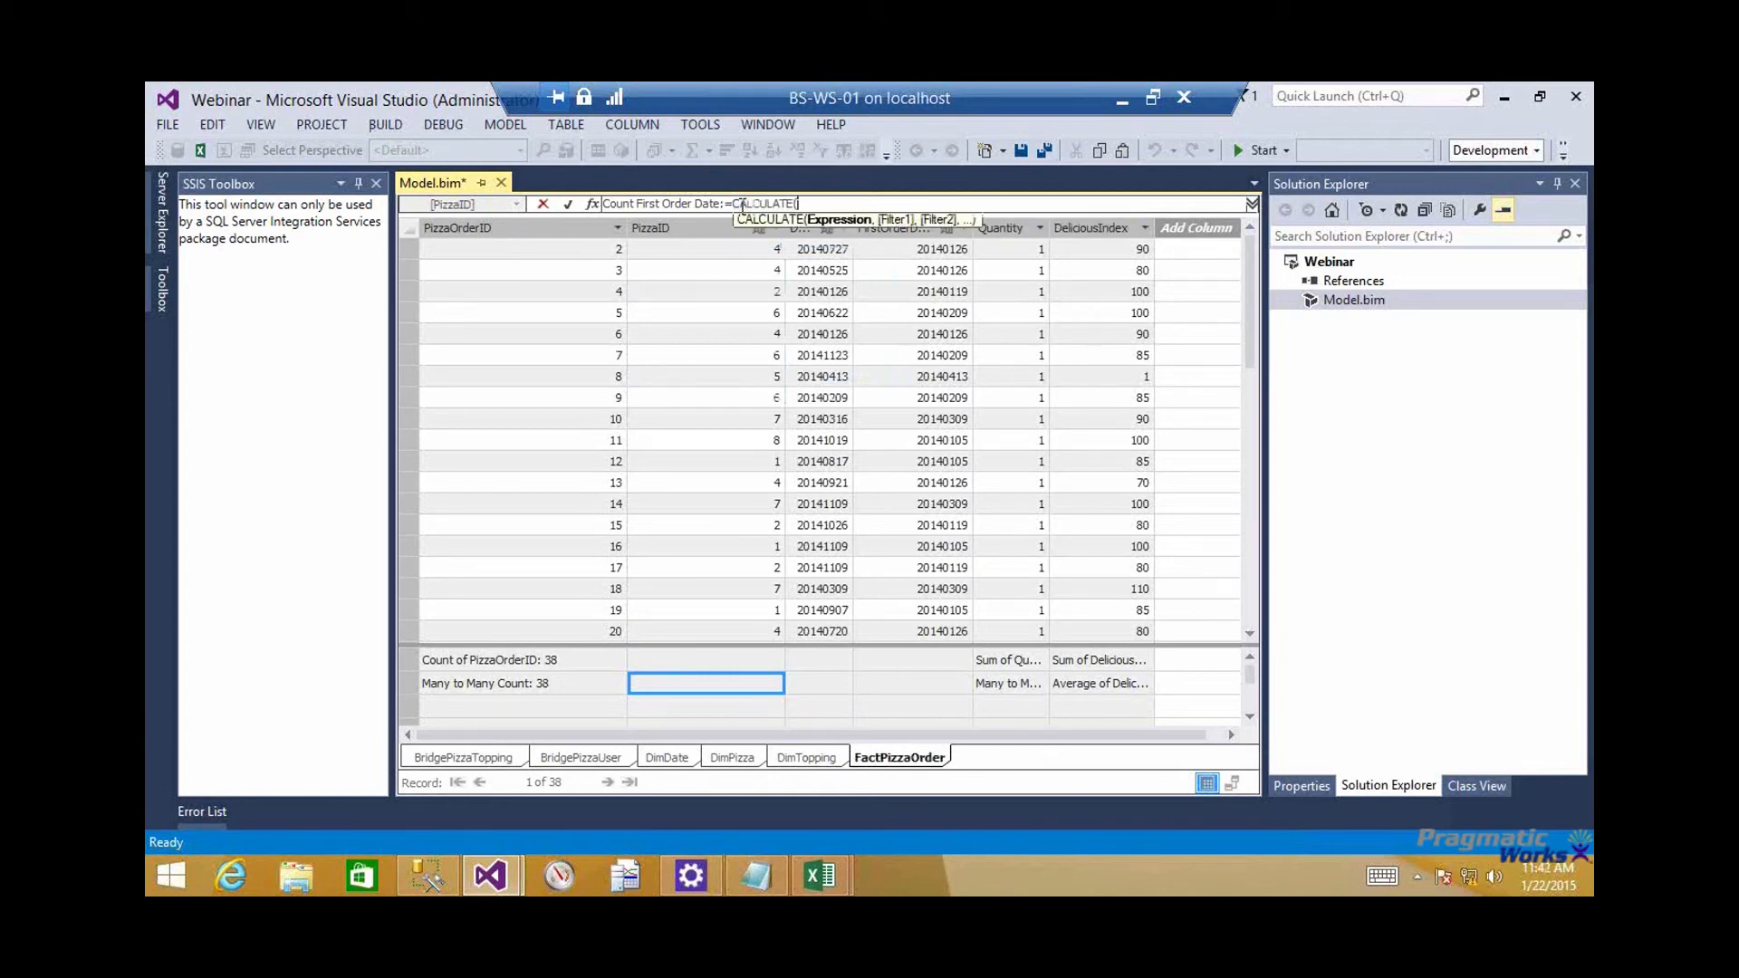
{"action": "type", "text": "[Count"}
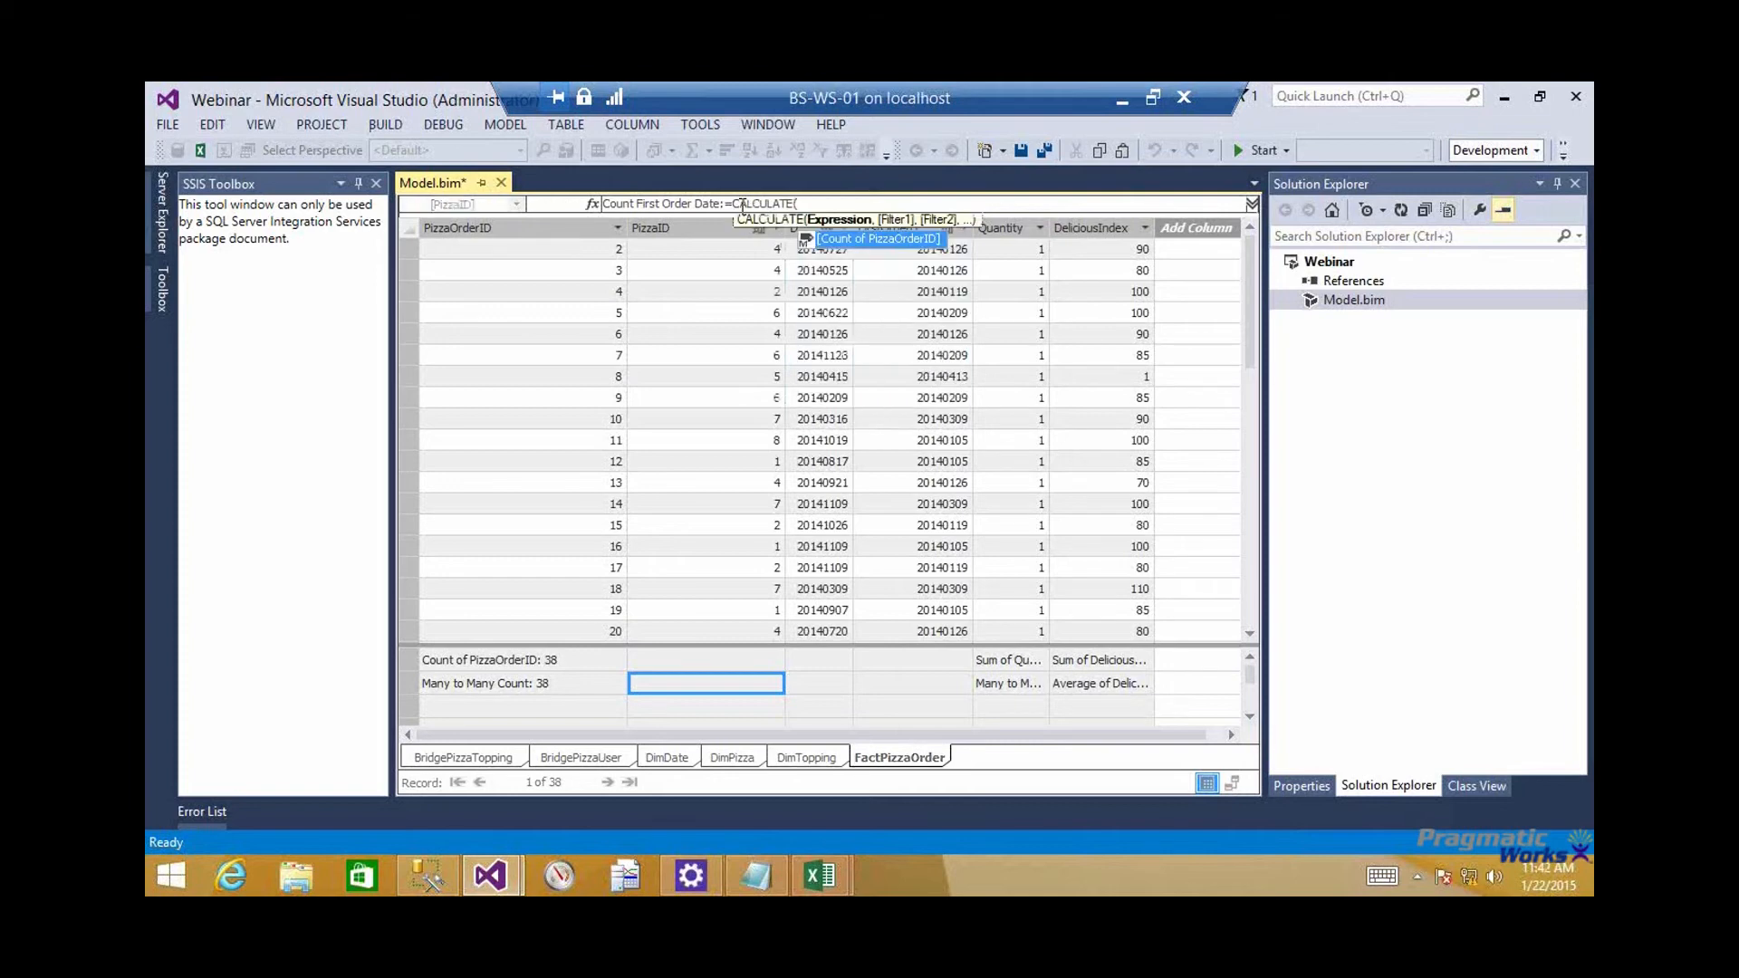
{"action": "key", "text": "Tab"}
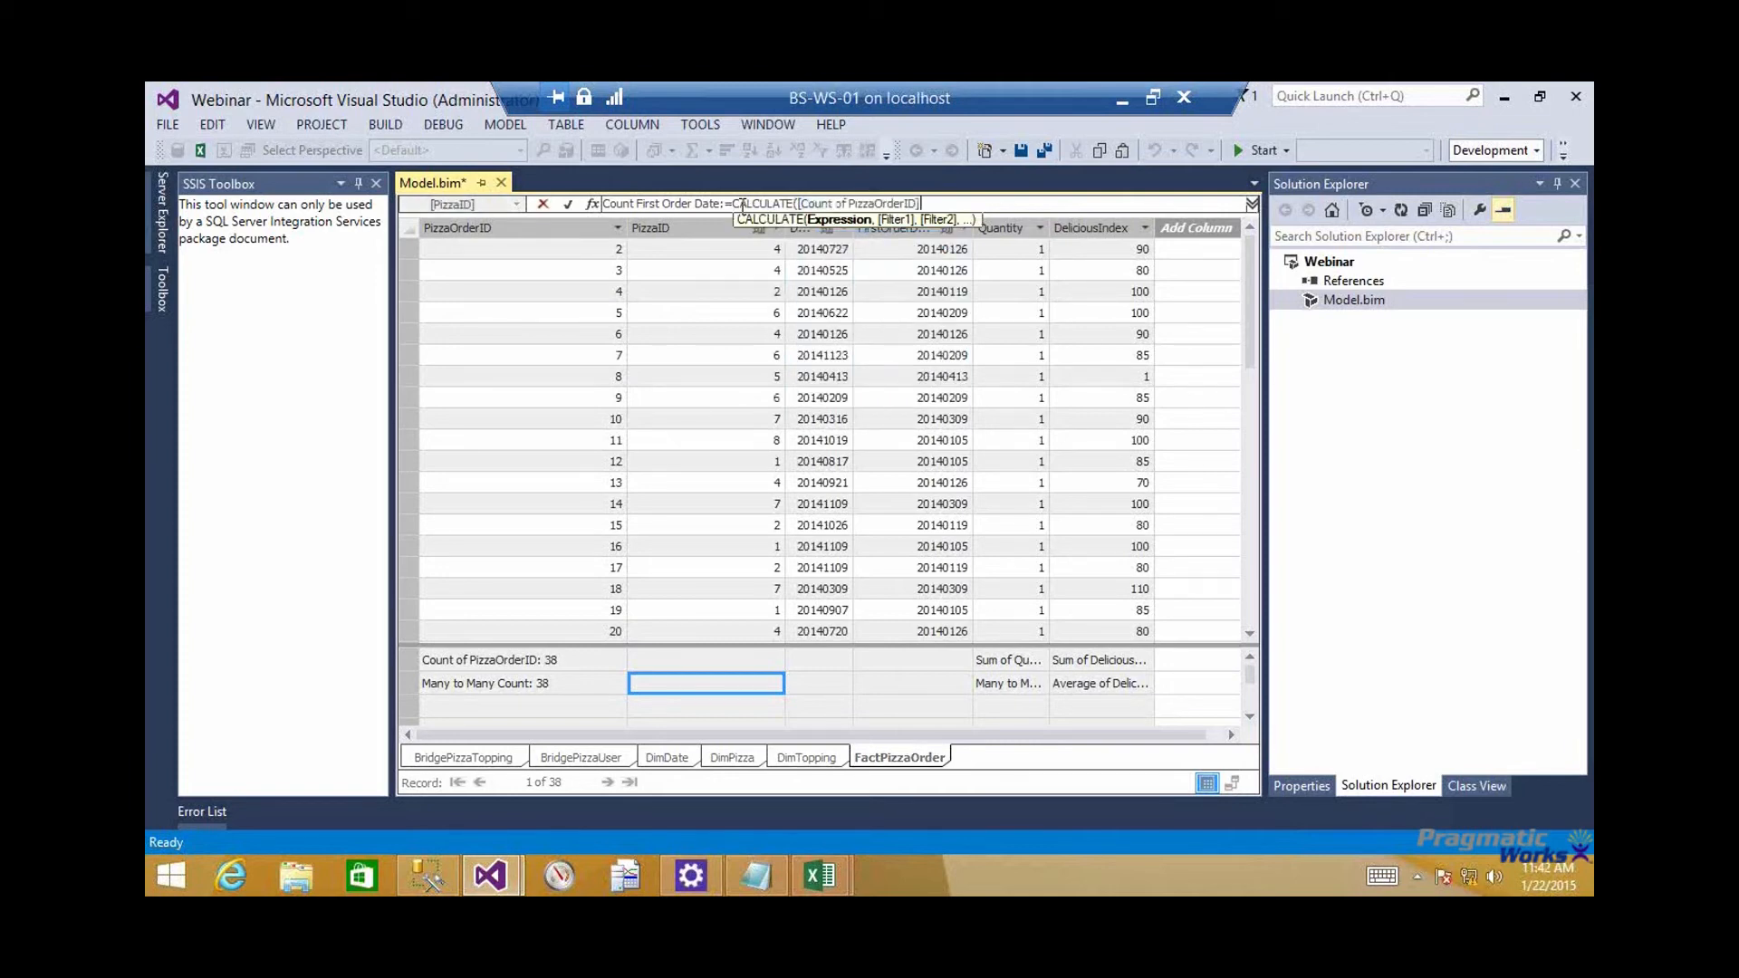
{"action": "type", "text": ", "}
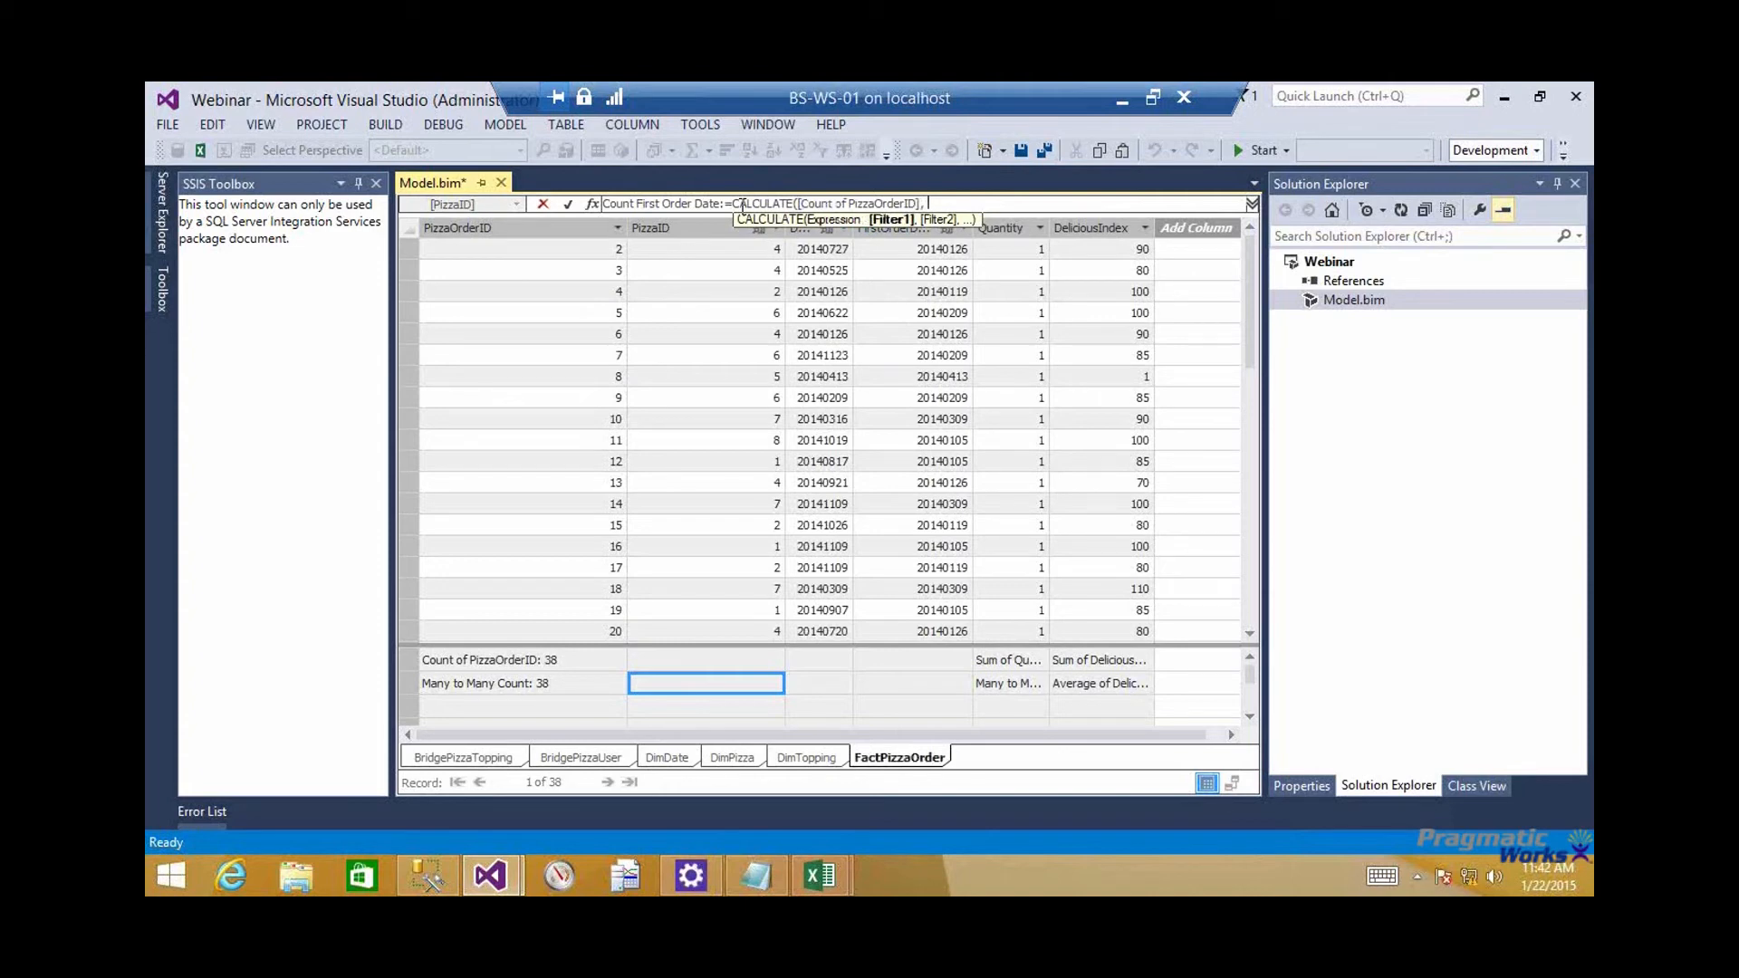
{"action": "type", "text": "USEREL"}
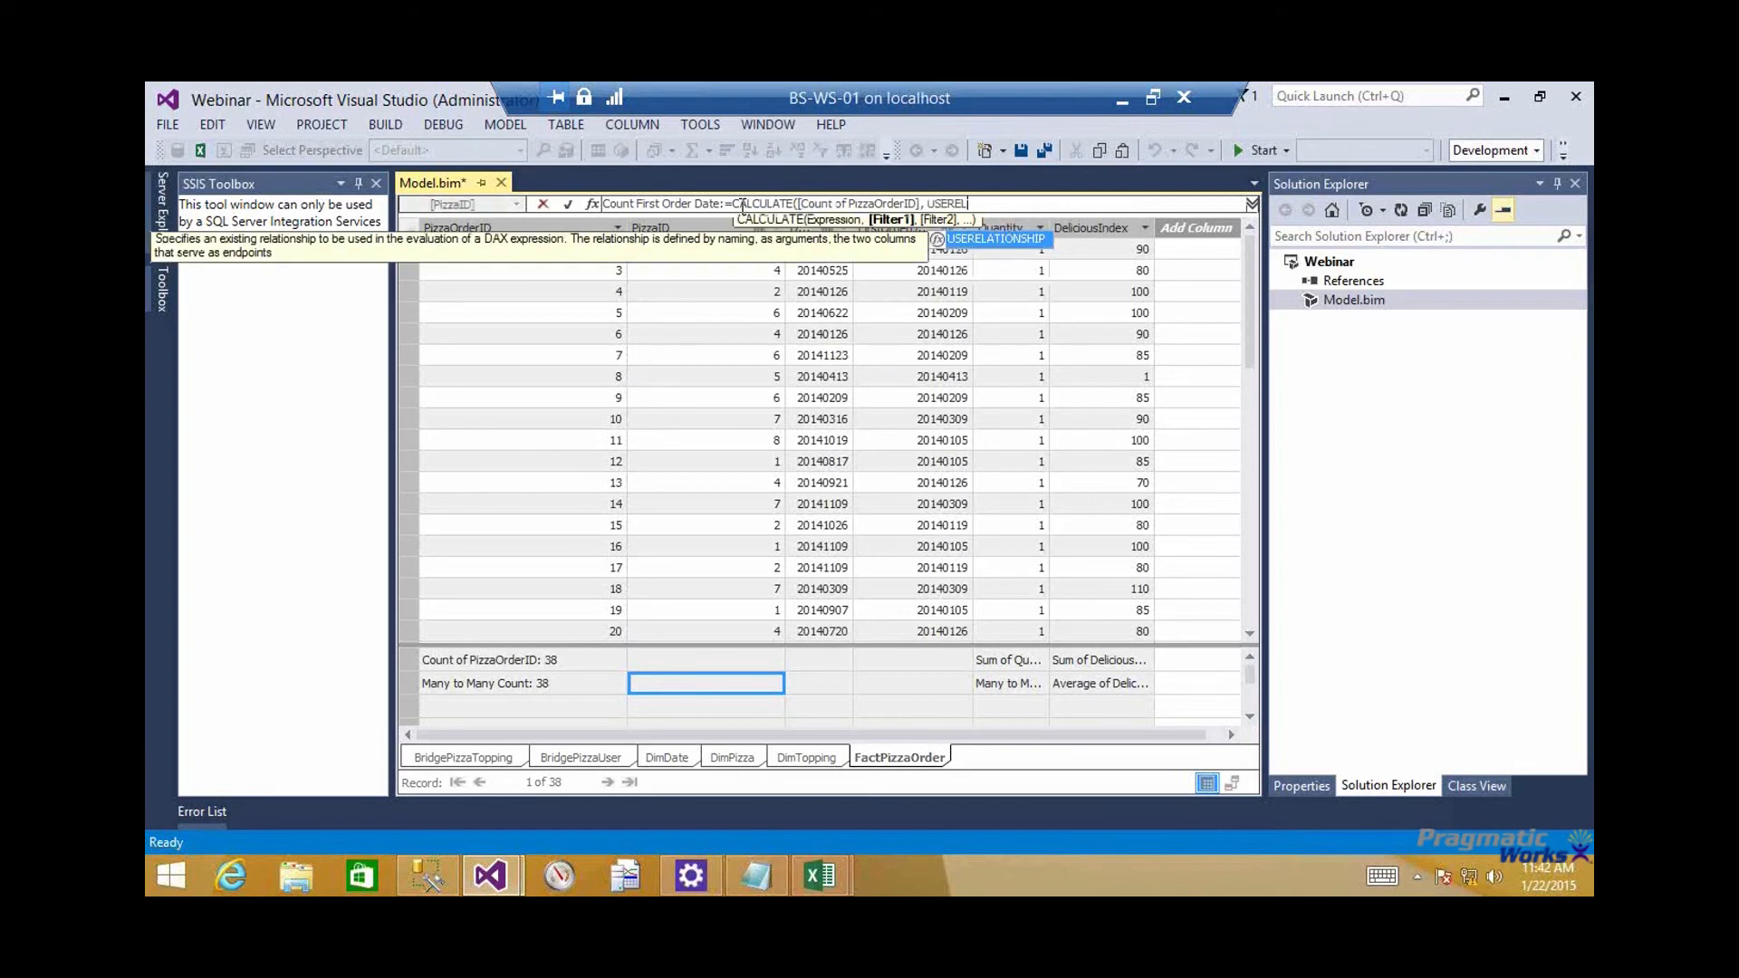
Try to add a USERELATIONSHIP filter with FactPizzaOrder[FirstOrderDateID] as its first column
{"action": "key", "text": "Tab"}
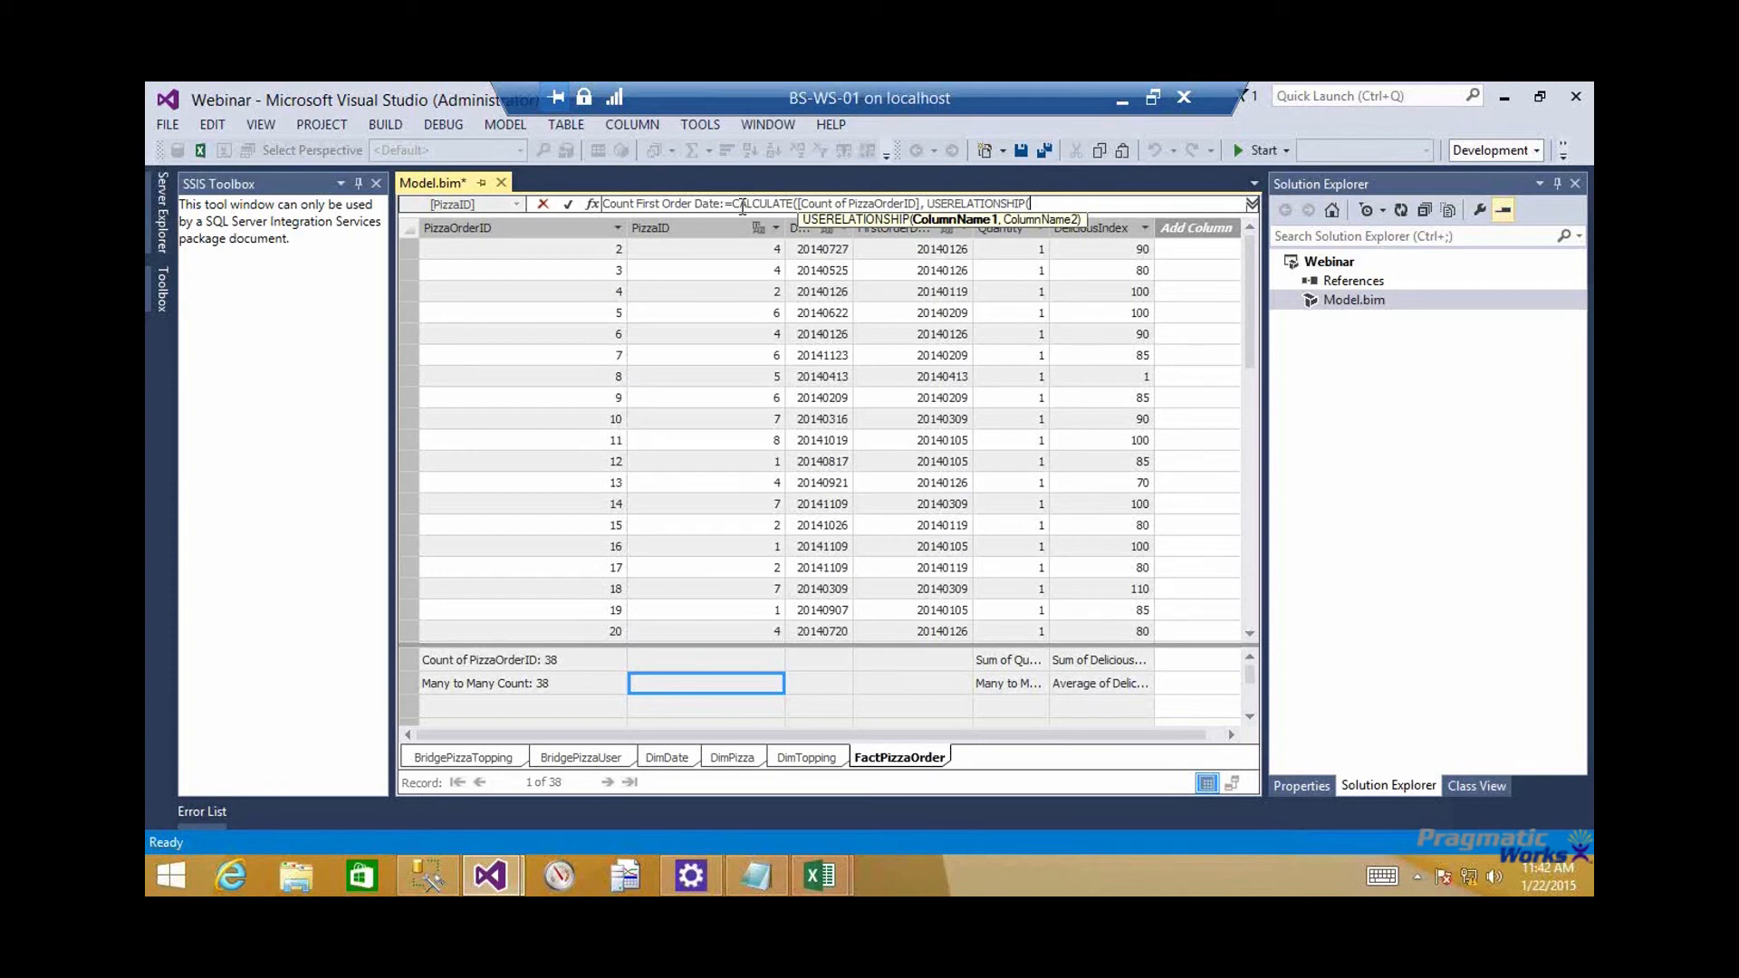
{"action": "type", "text": "Fact"}
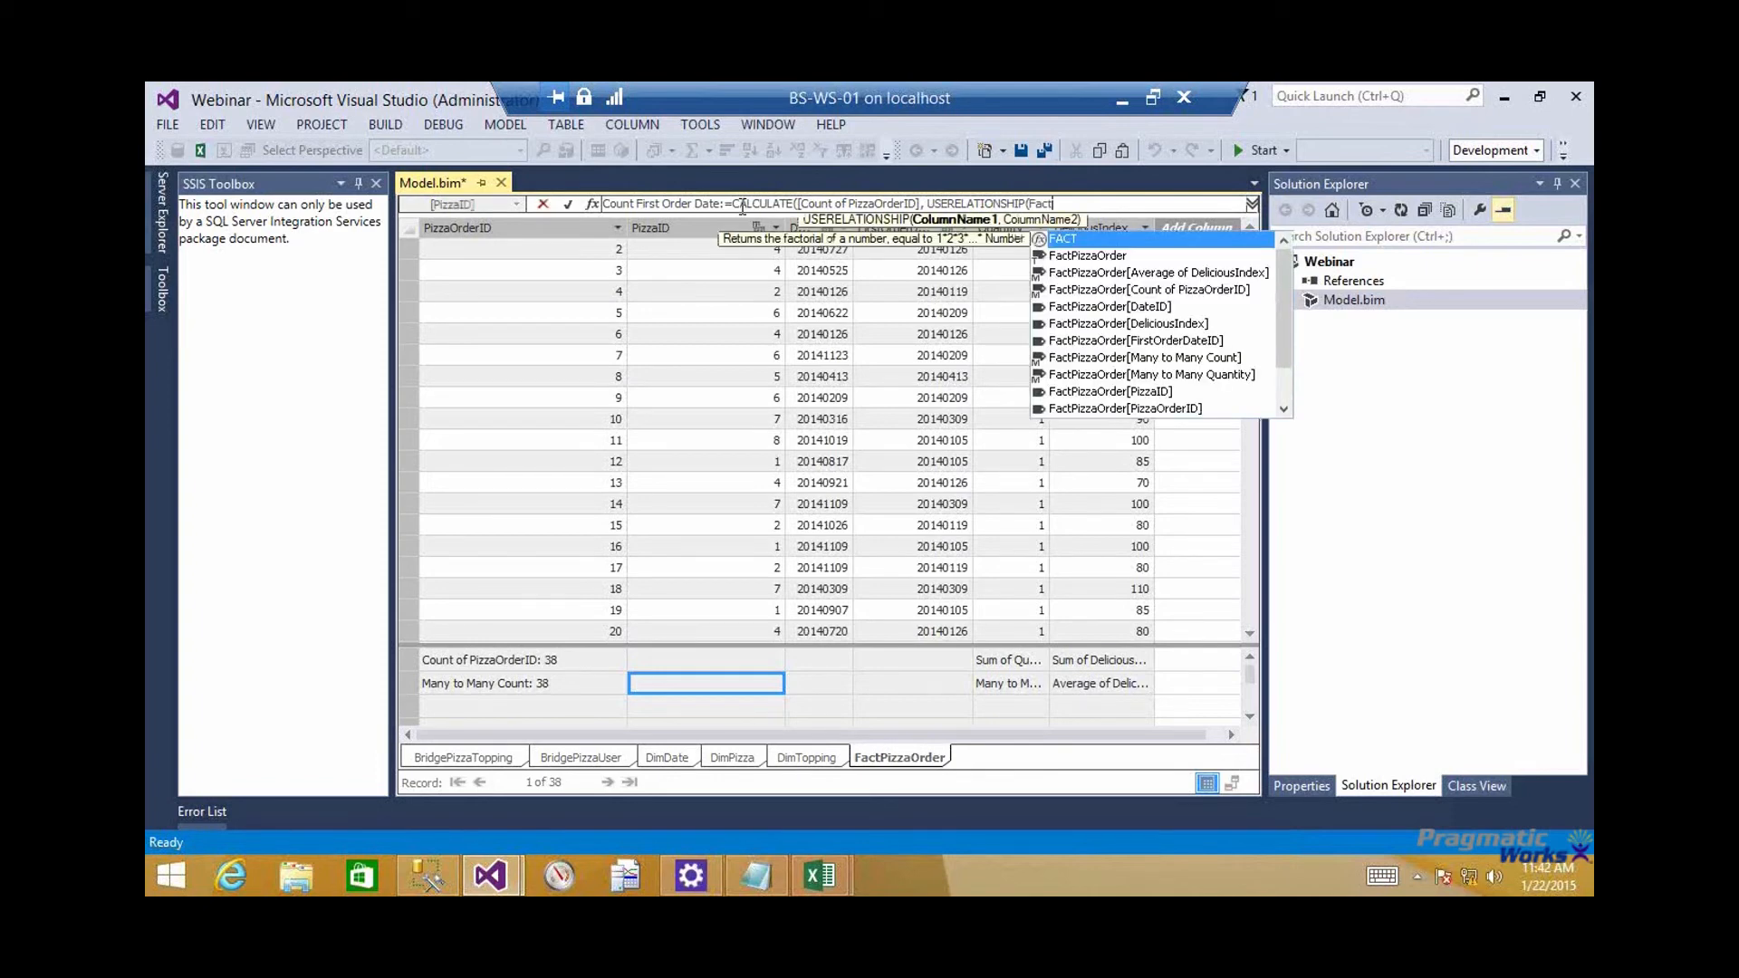
{"action": "key", "text": "Down"}
{"action": "key", "text": "Down"}
{"action": "key", "text": "Down"}
{"action": "key", "text": "Down"}
{"action": "key", "text": "Down"}
{"action": "key", "text": "Down"}
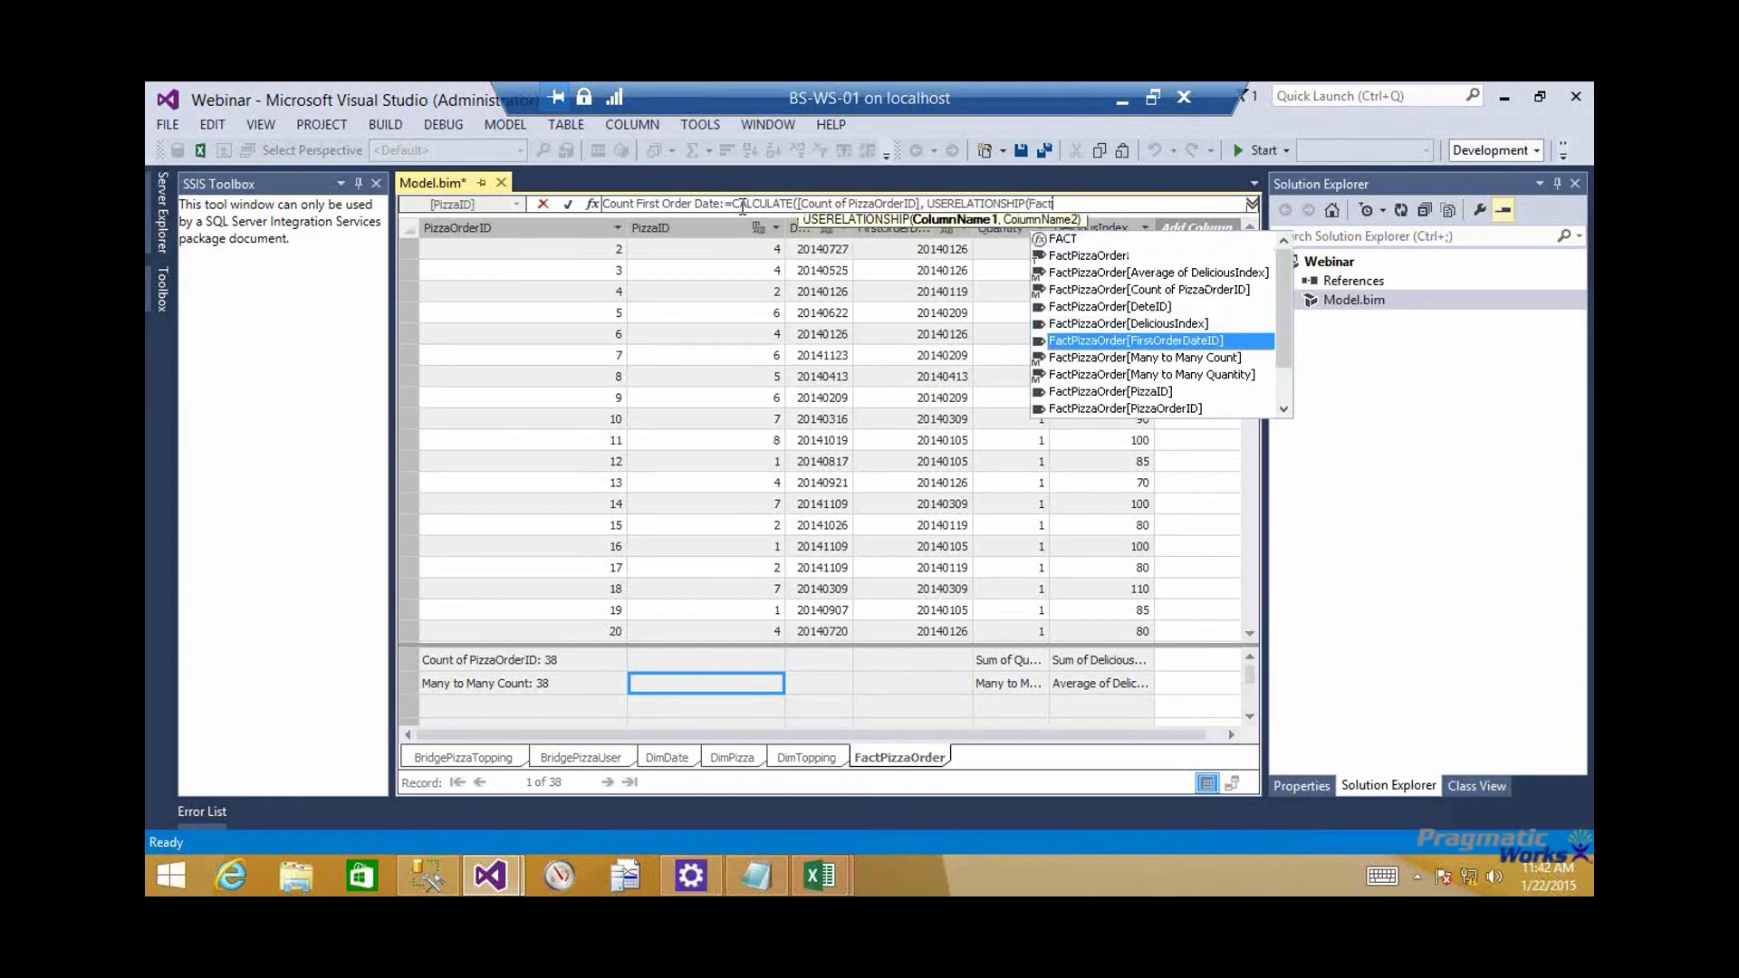
{"action": "key", "text": "Tab"}
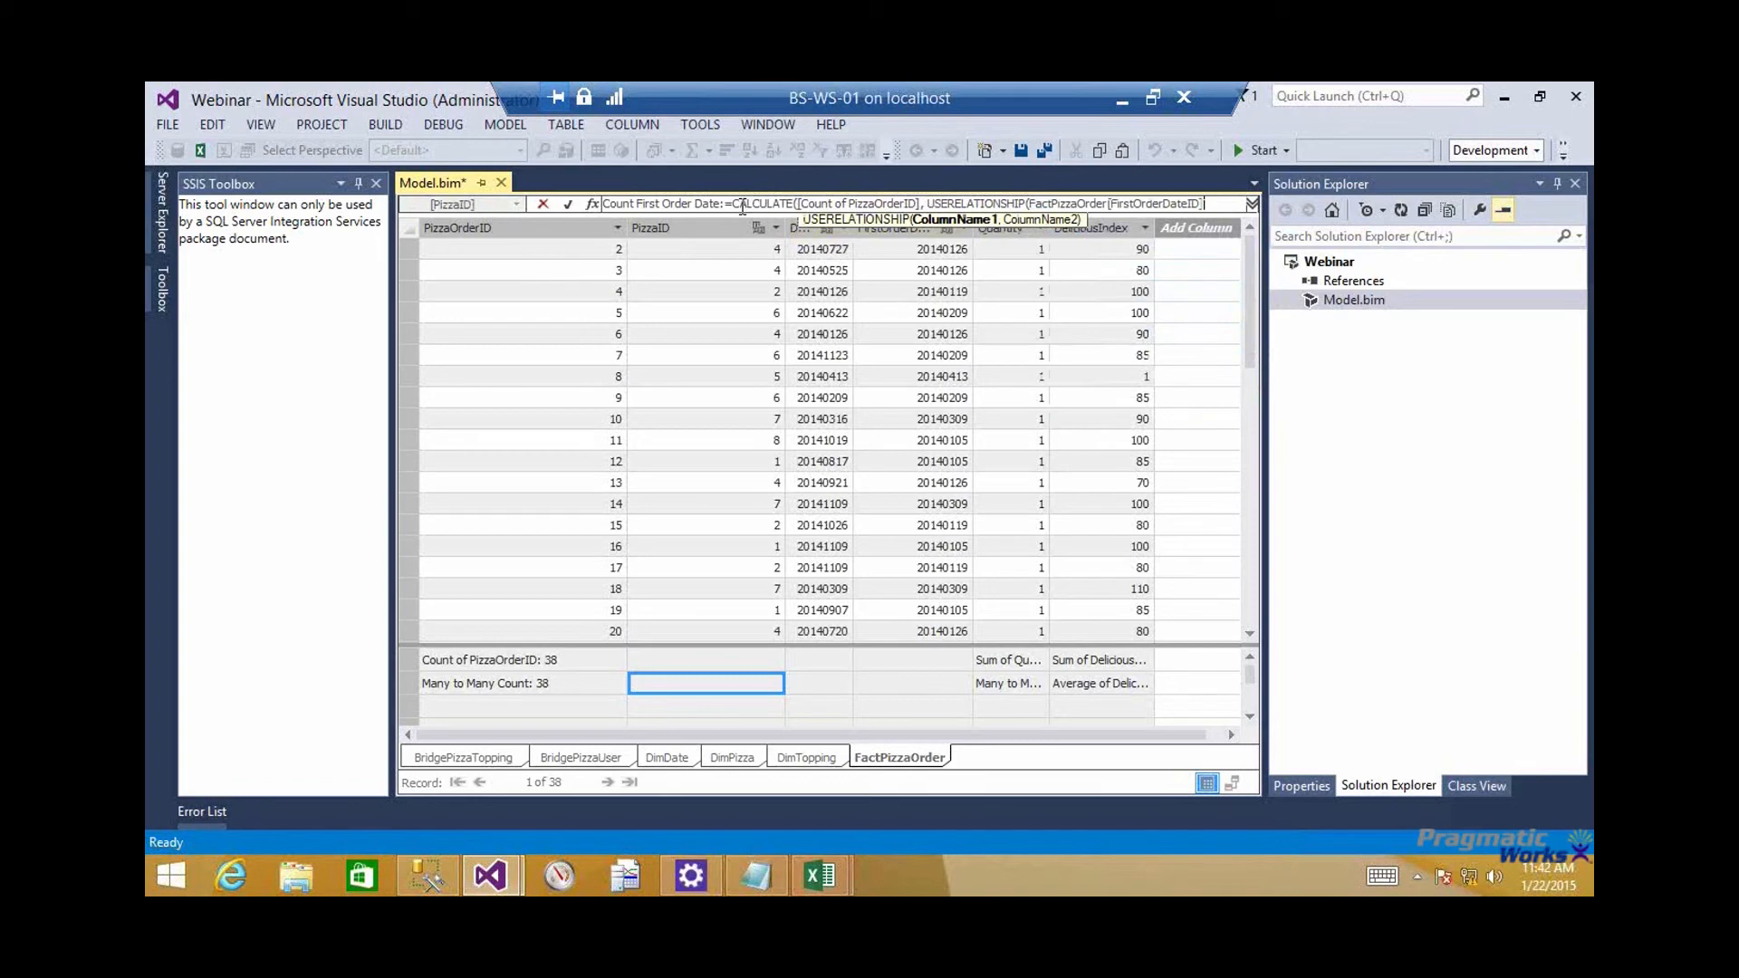
Try to complete the USERELATIONSHIP filter with DimDate[DateSK] and commit the measure formula
{"action": "type", "text": ","}
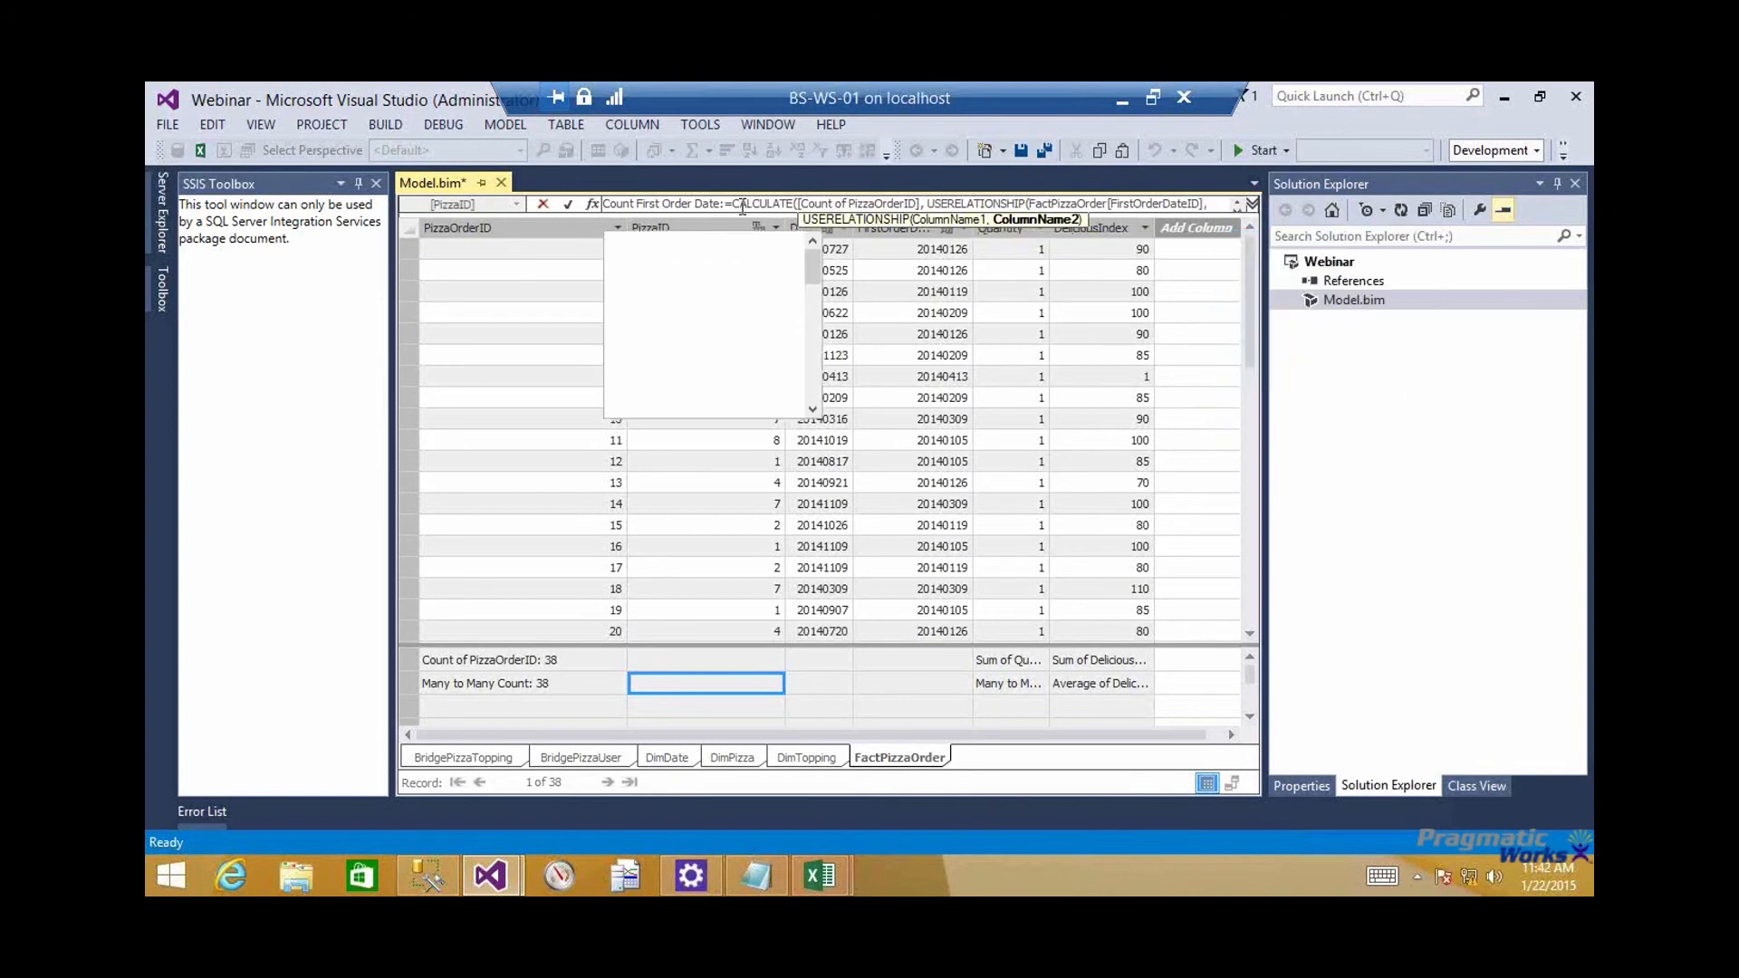
{"action": "key", "text": "Down"}
{"action": "key", "text": "Down"}
{"action": "key", "text": "Tab"}
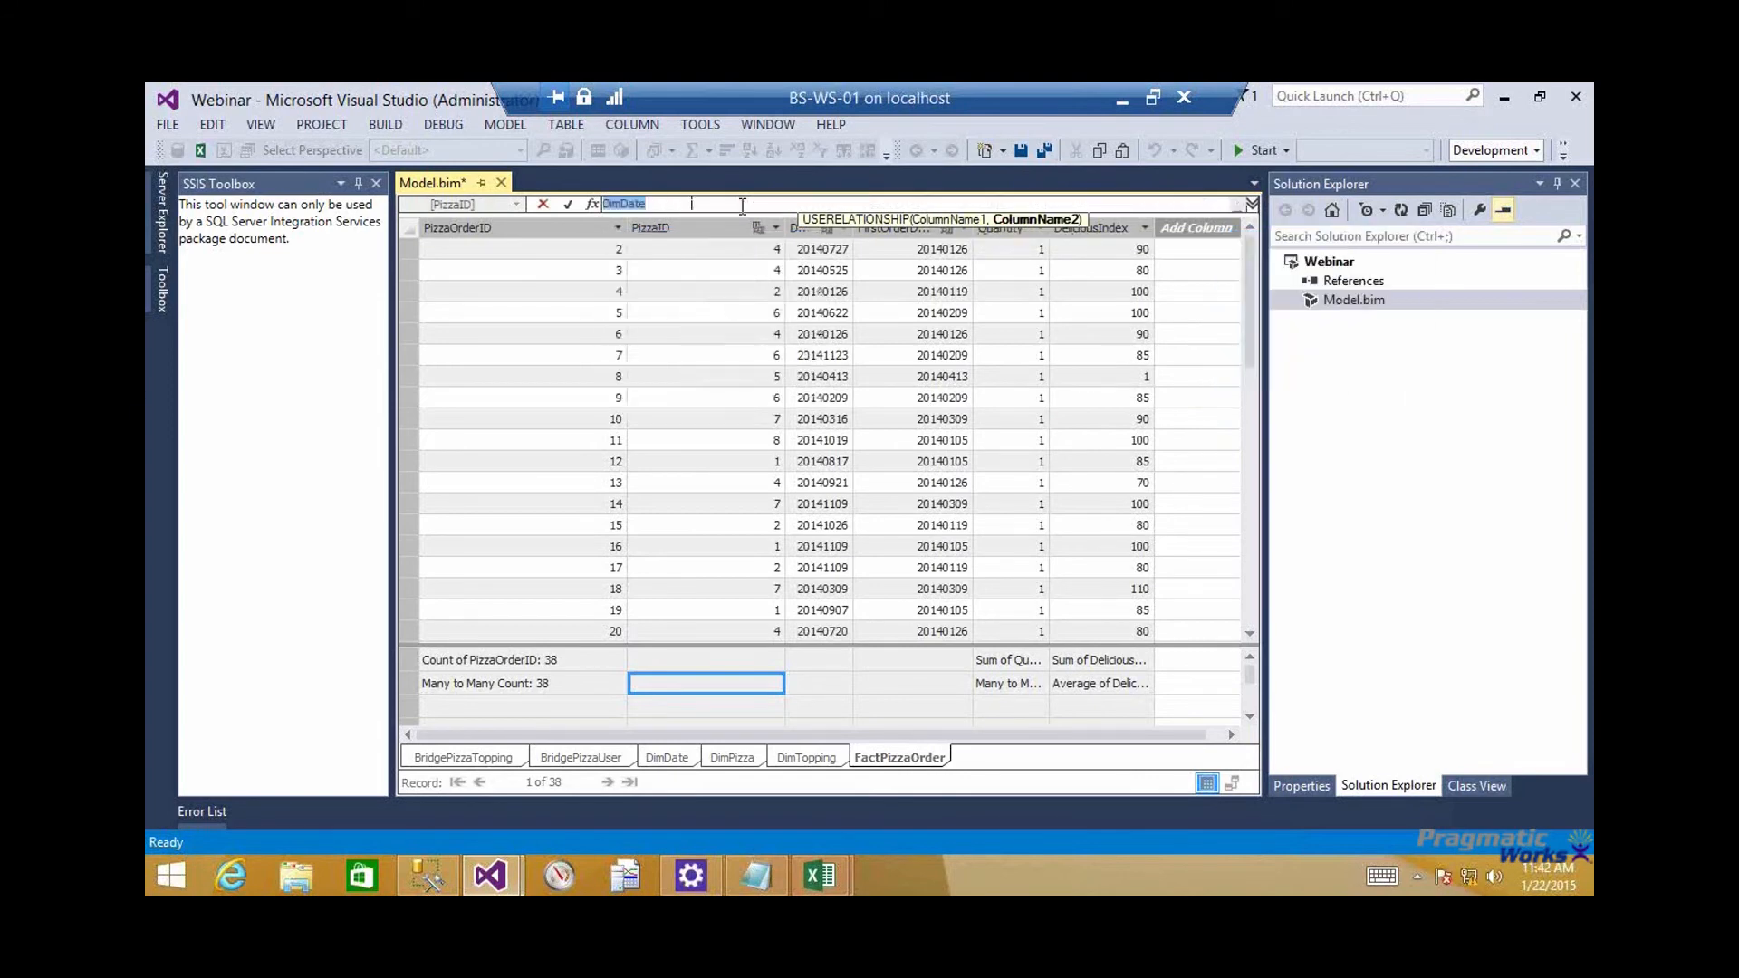
{"action": "type", "text": "))"}
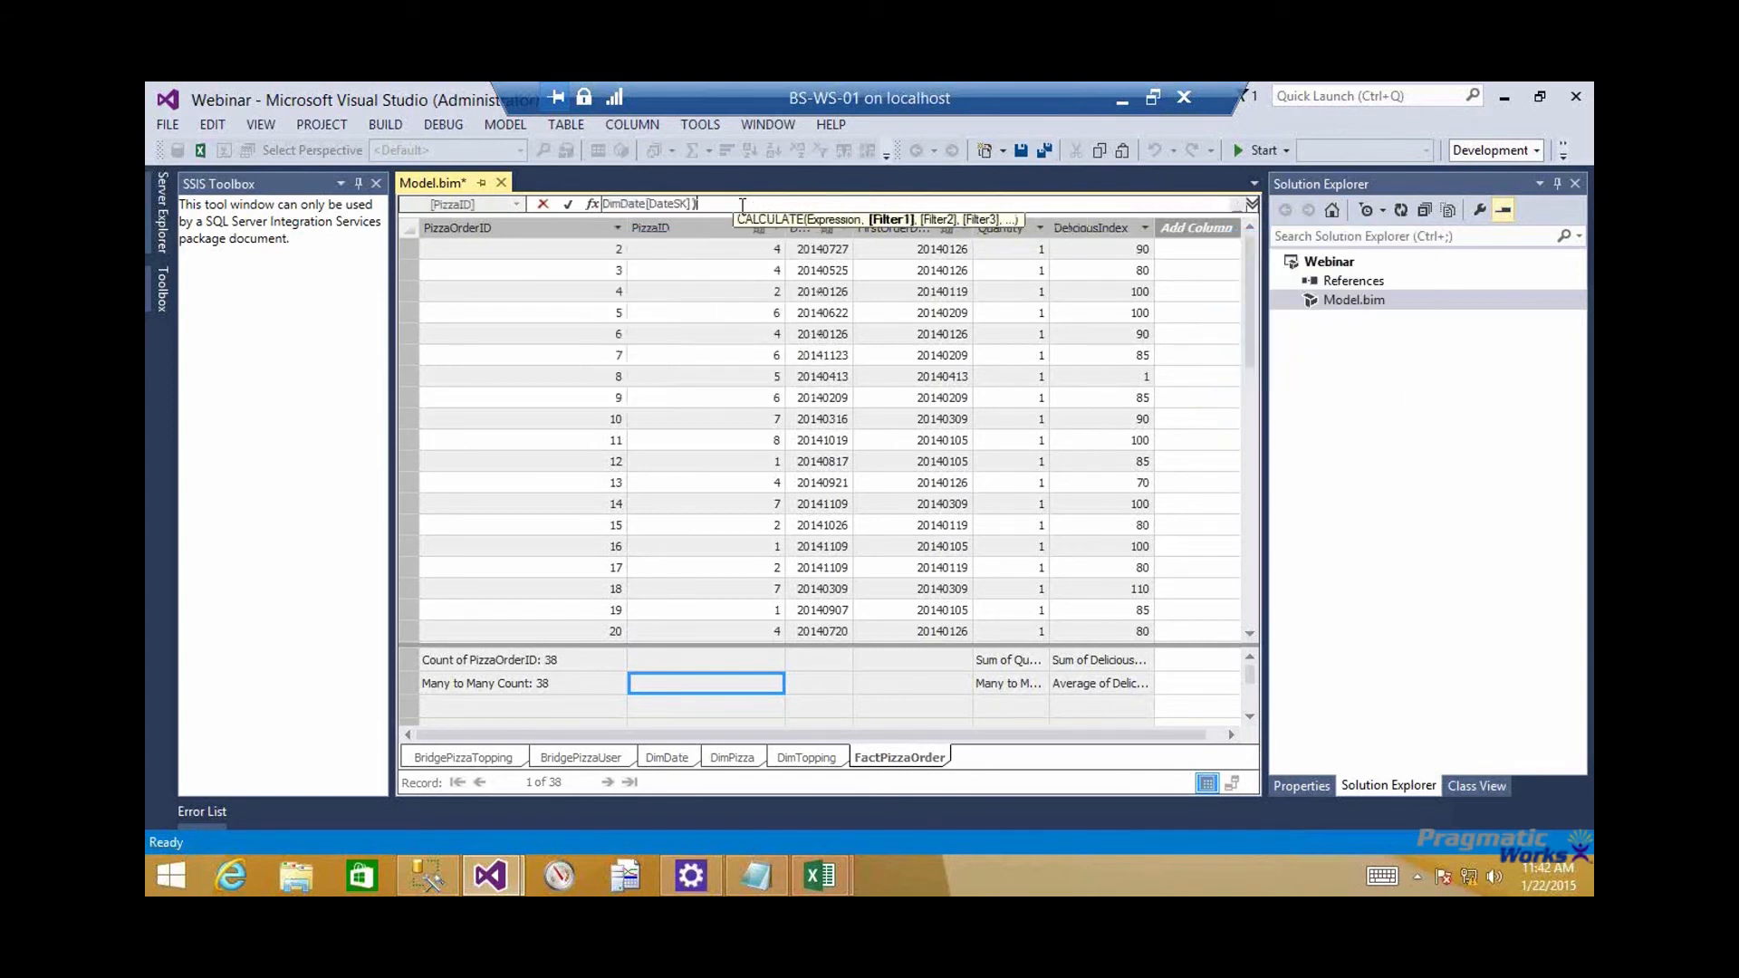
{"action": "key", "text": "Return"}
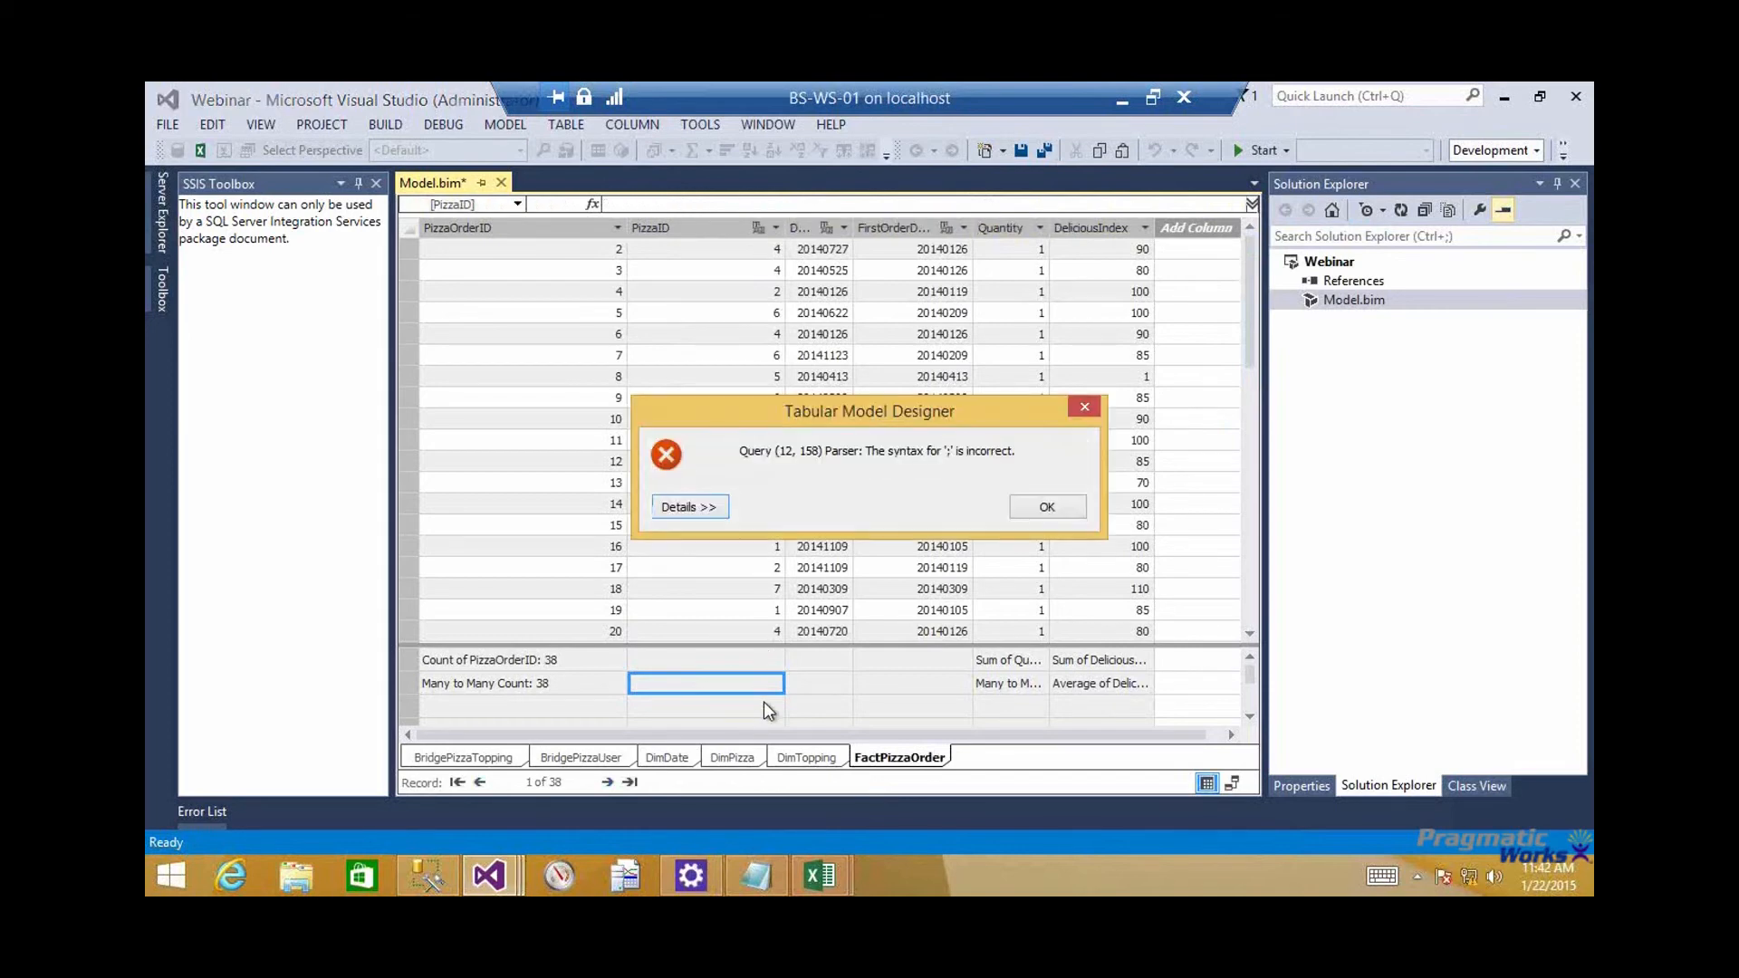
{"action": "left_click", "coordinate": [1048, 508]}
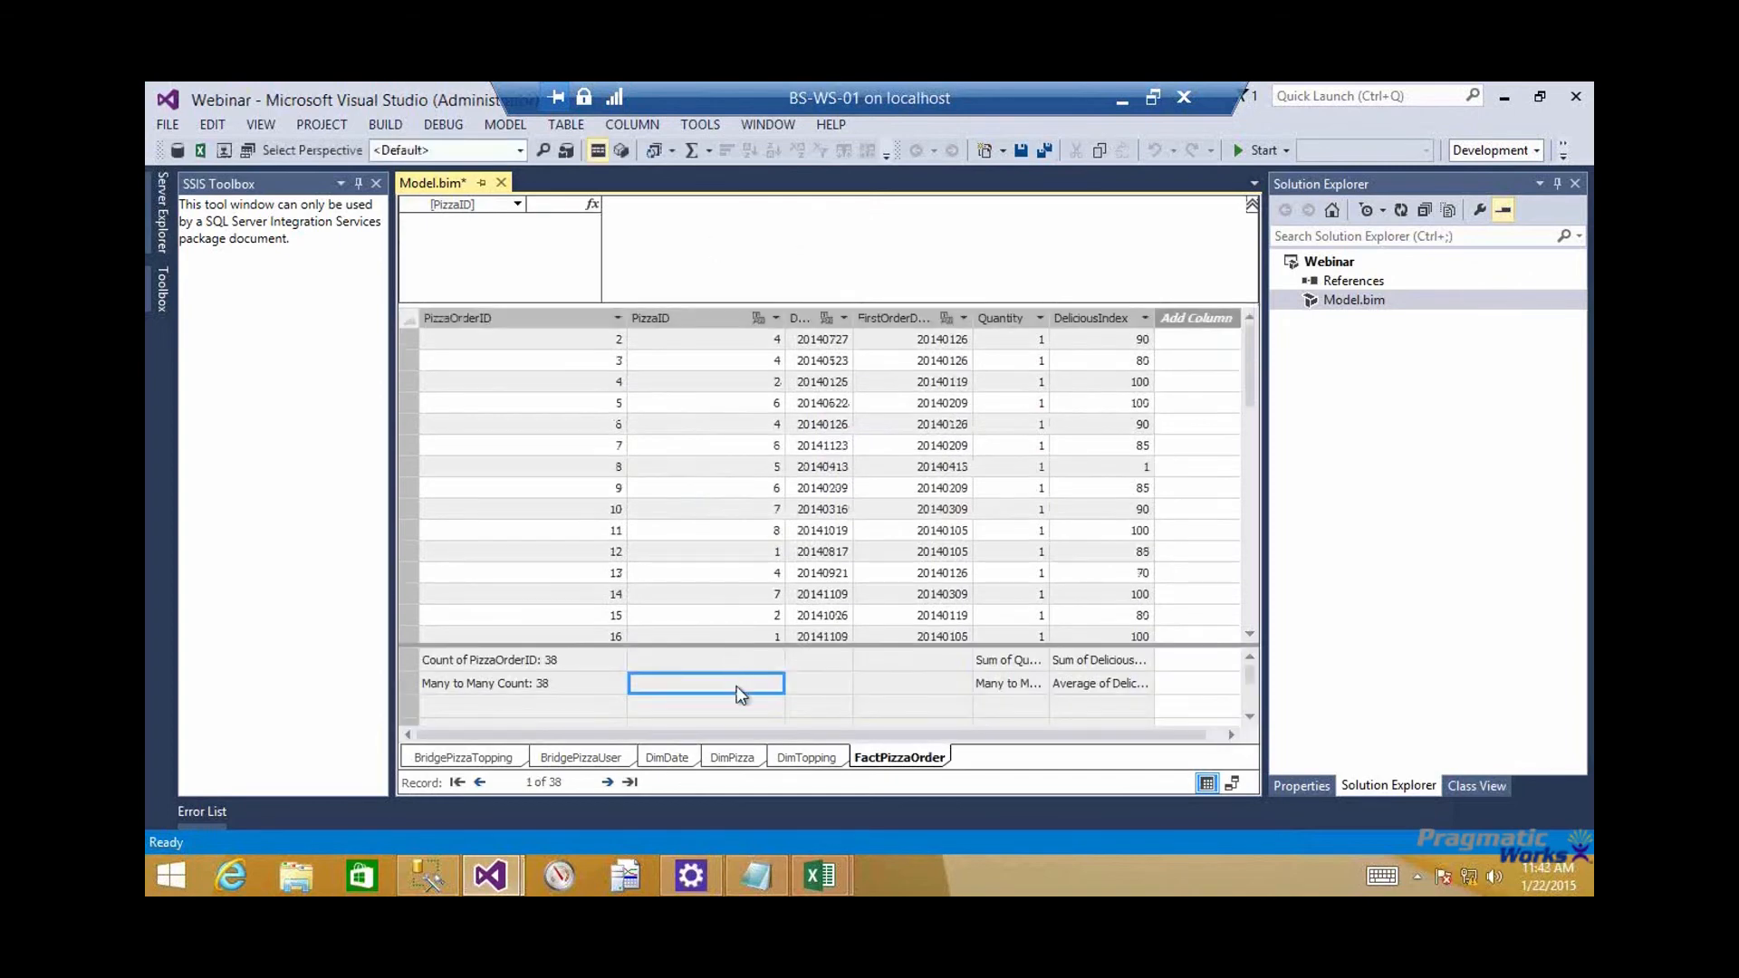
Close Model.bim with its changes saved and reopen it from the Webinar project
{"action": "left_click", "coordinate": [785, 691]}
{"action": "left_click", "coordinate": [758, 687]}
{"action": "left_click", "coordinate": [501, 183]}
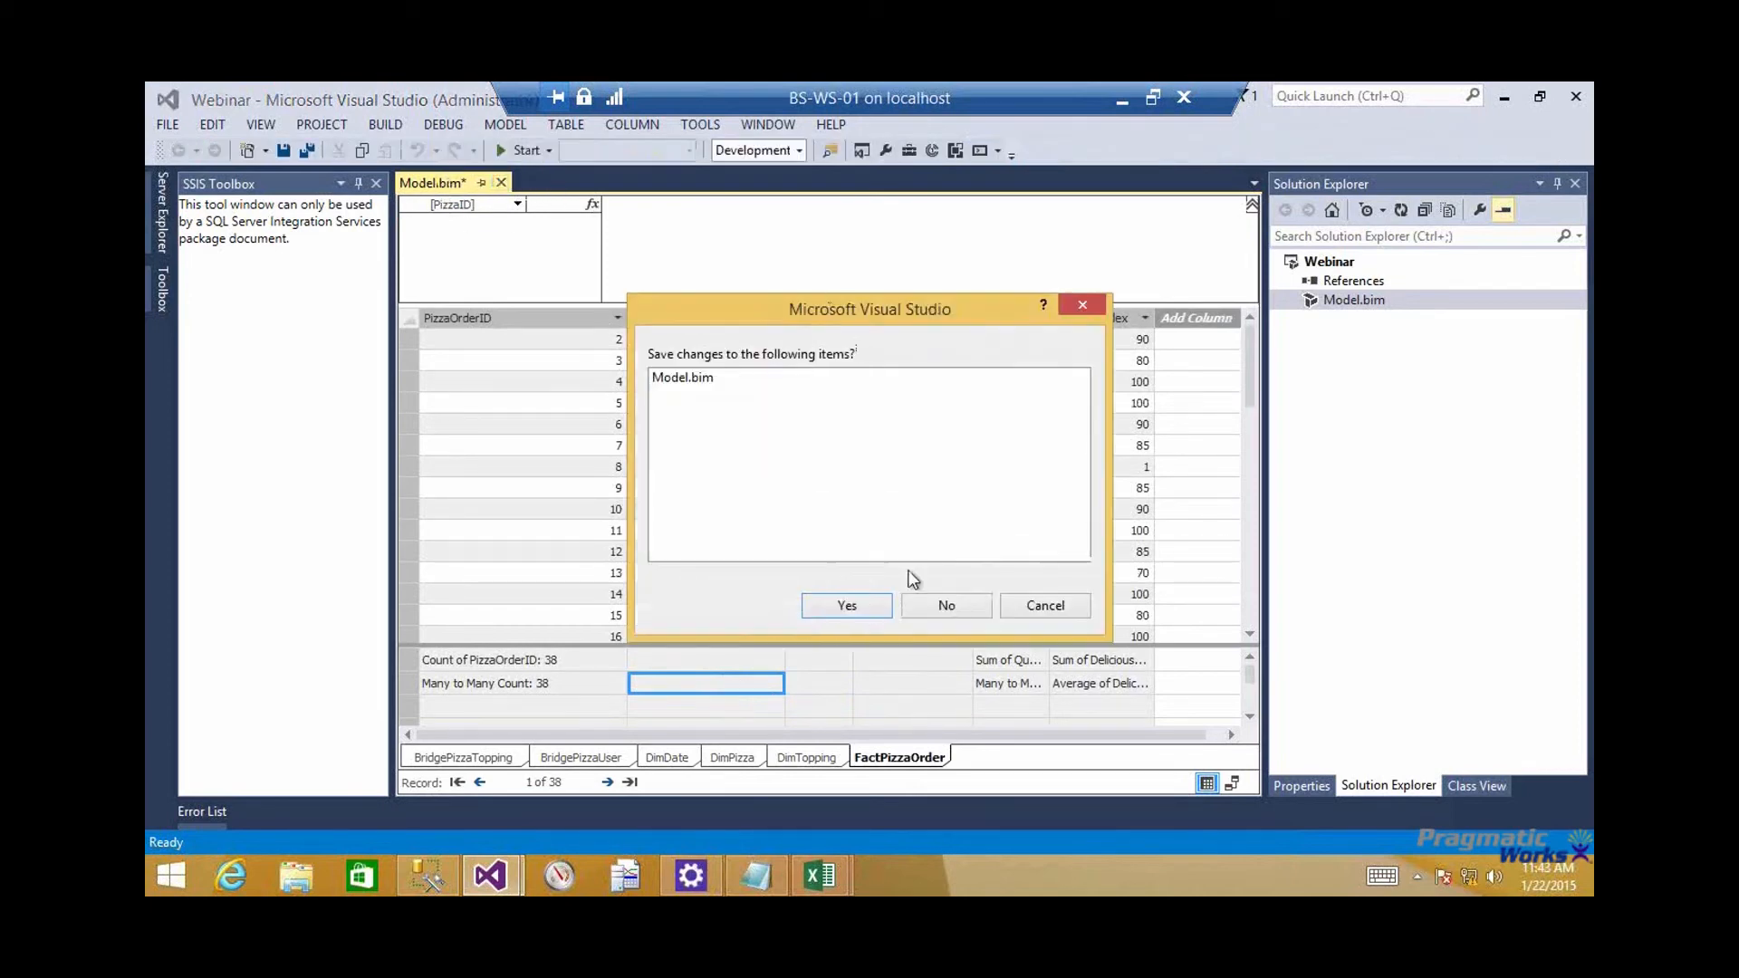
{"action": "left_click", "coordinate": [848, 606]}
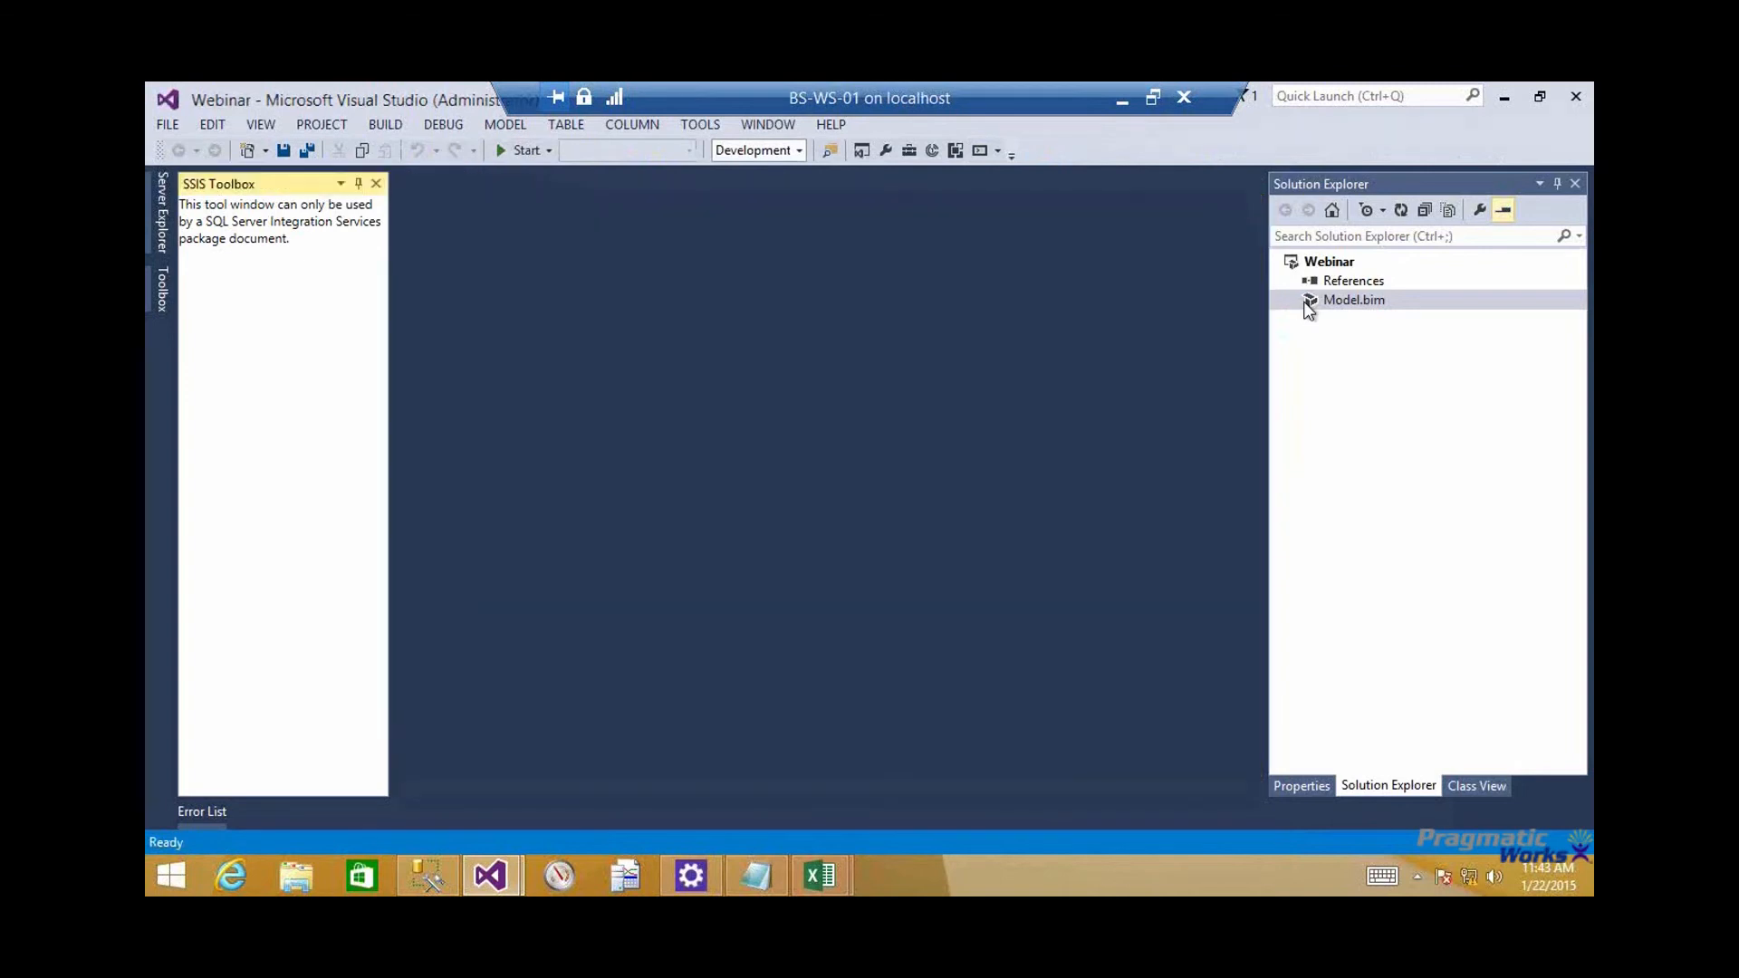
{"action": "left_click", "coordinate": [1309, 308]}
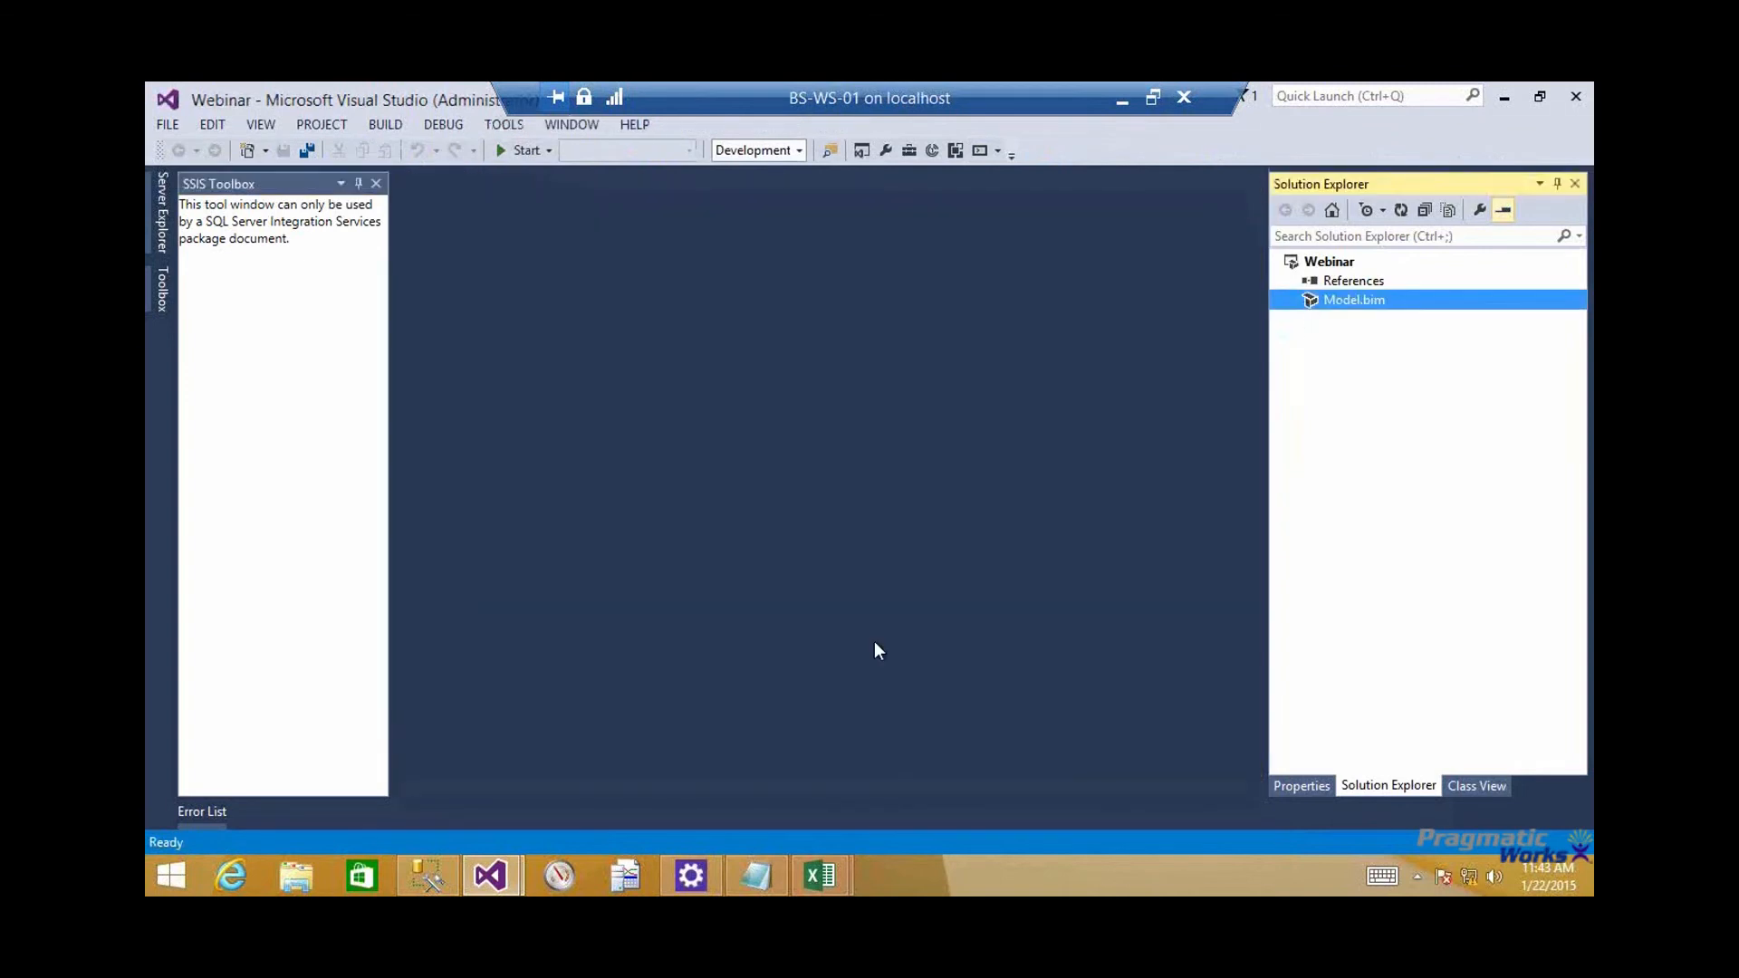
Copy the Count First Order Date formula line from the Notepad notes and return to Visual Studio
{"action": "left_click", "coordinate": [755, 875]}
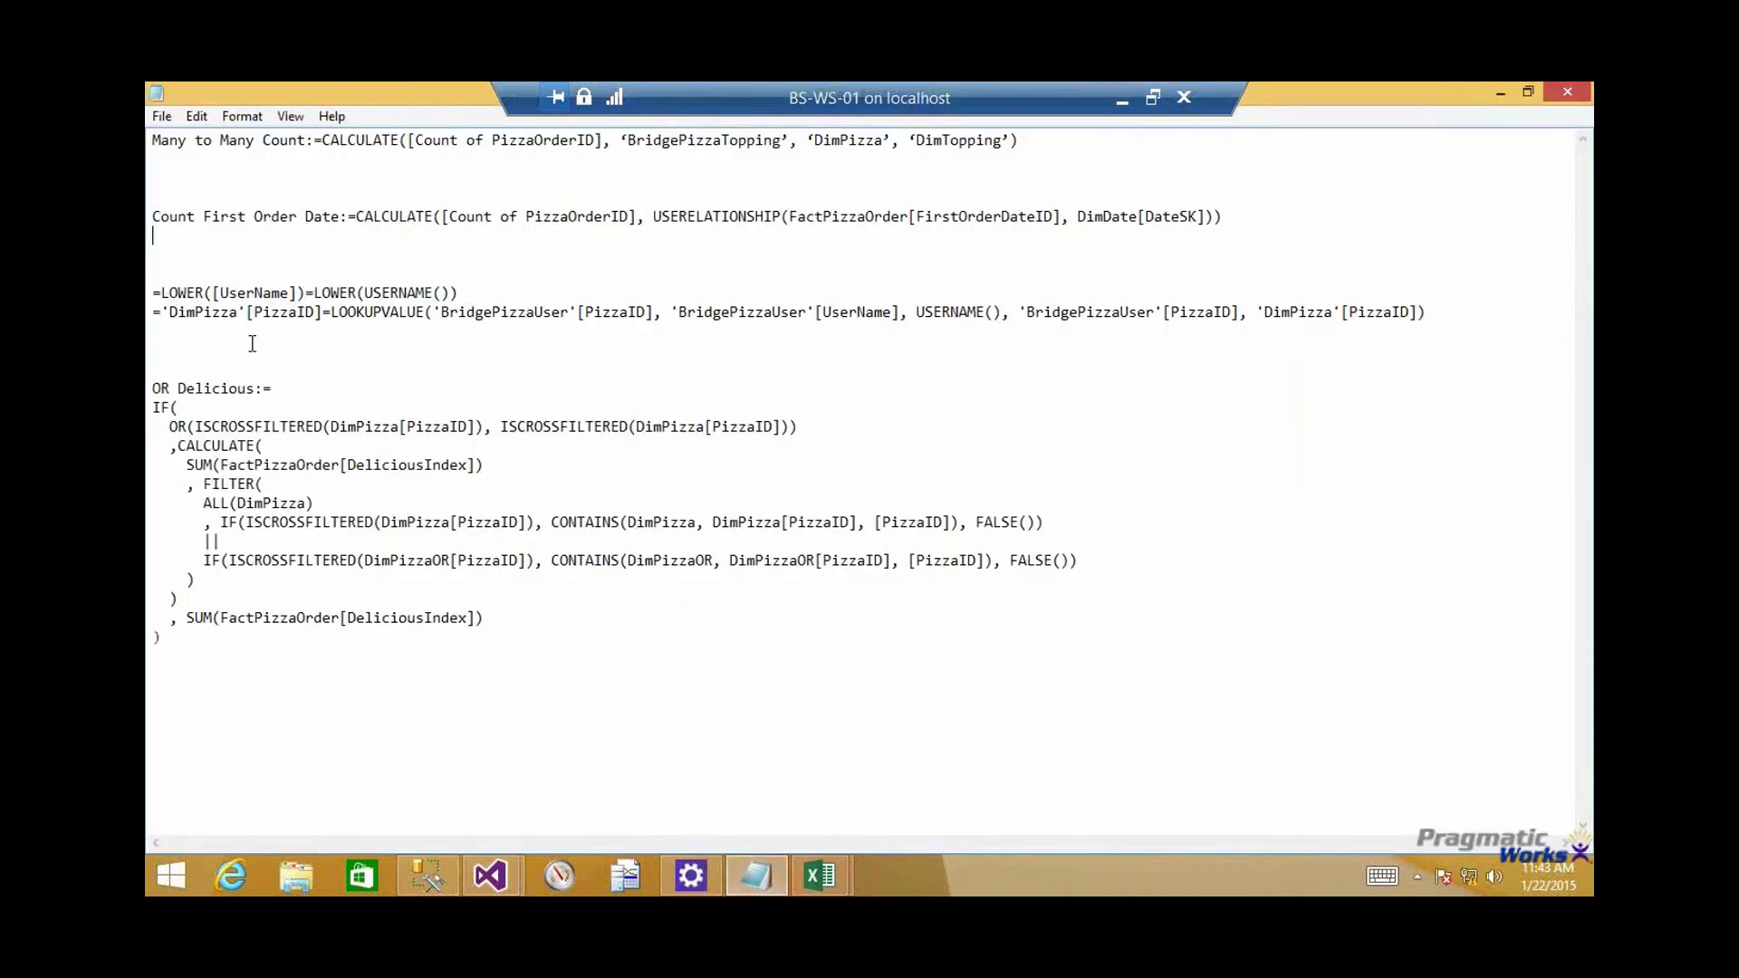
{"action": "left_click", "coordinate": [152, 219]}
{"action": "key", "text": "shift+End"}
{"action": "key", "text": "ctrl+c"}
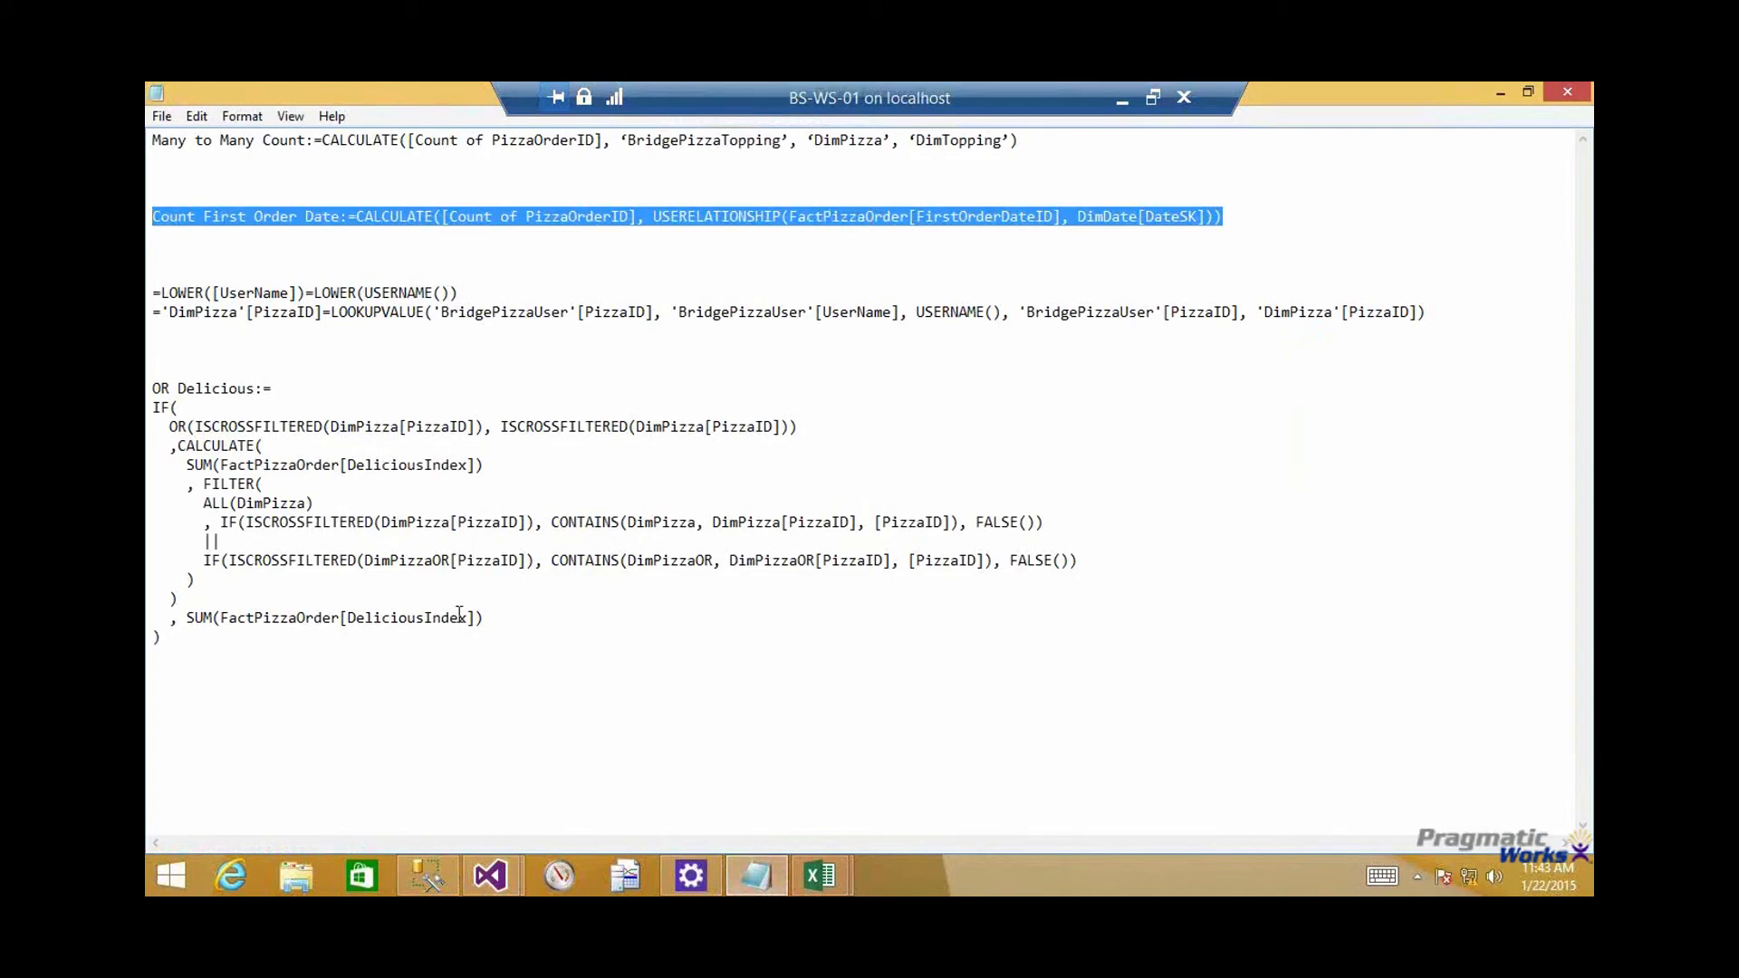
{"action": "left_click", "coordinate": [743, 877]}
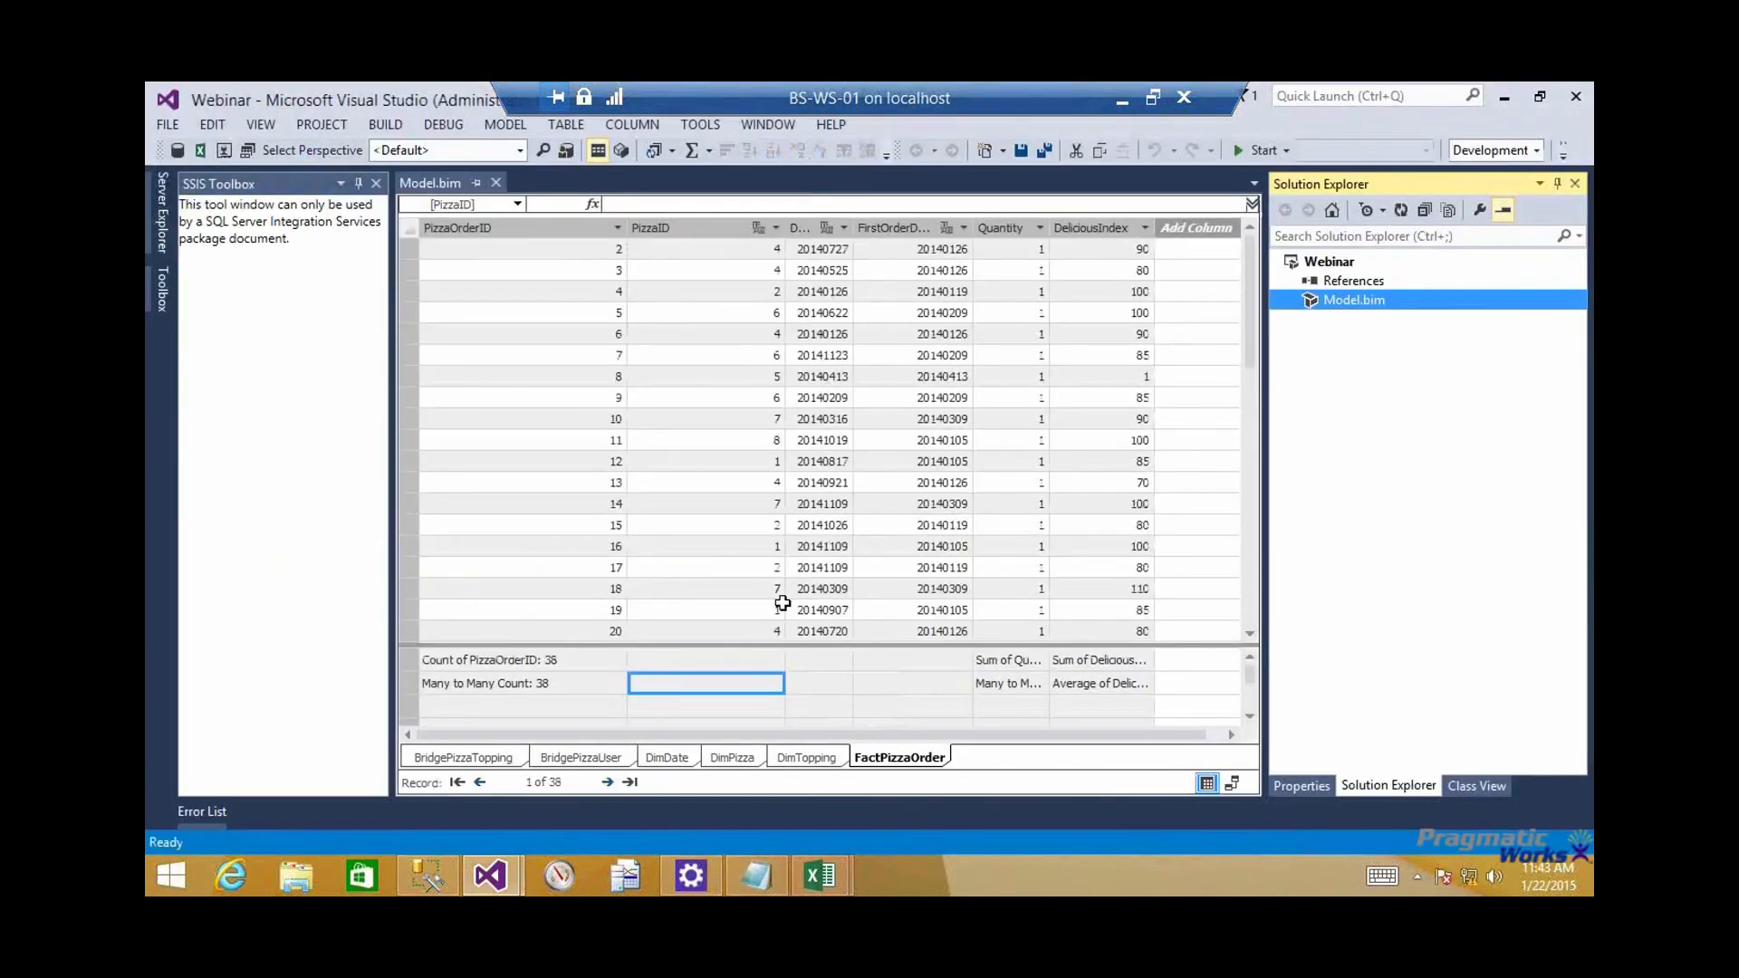
Enter the copied Count First Order Date formula in the empty measure cell beside Many to Many Count and save the model
{"action": "left_click_drag", "start_coordinate": [657, 214], "coordinate": [659, 269]}
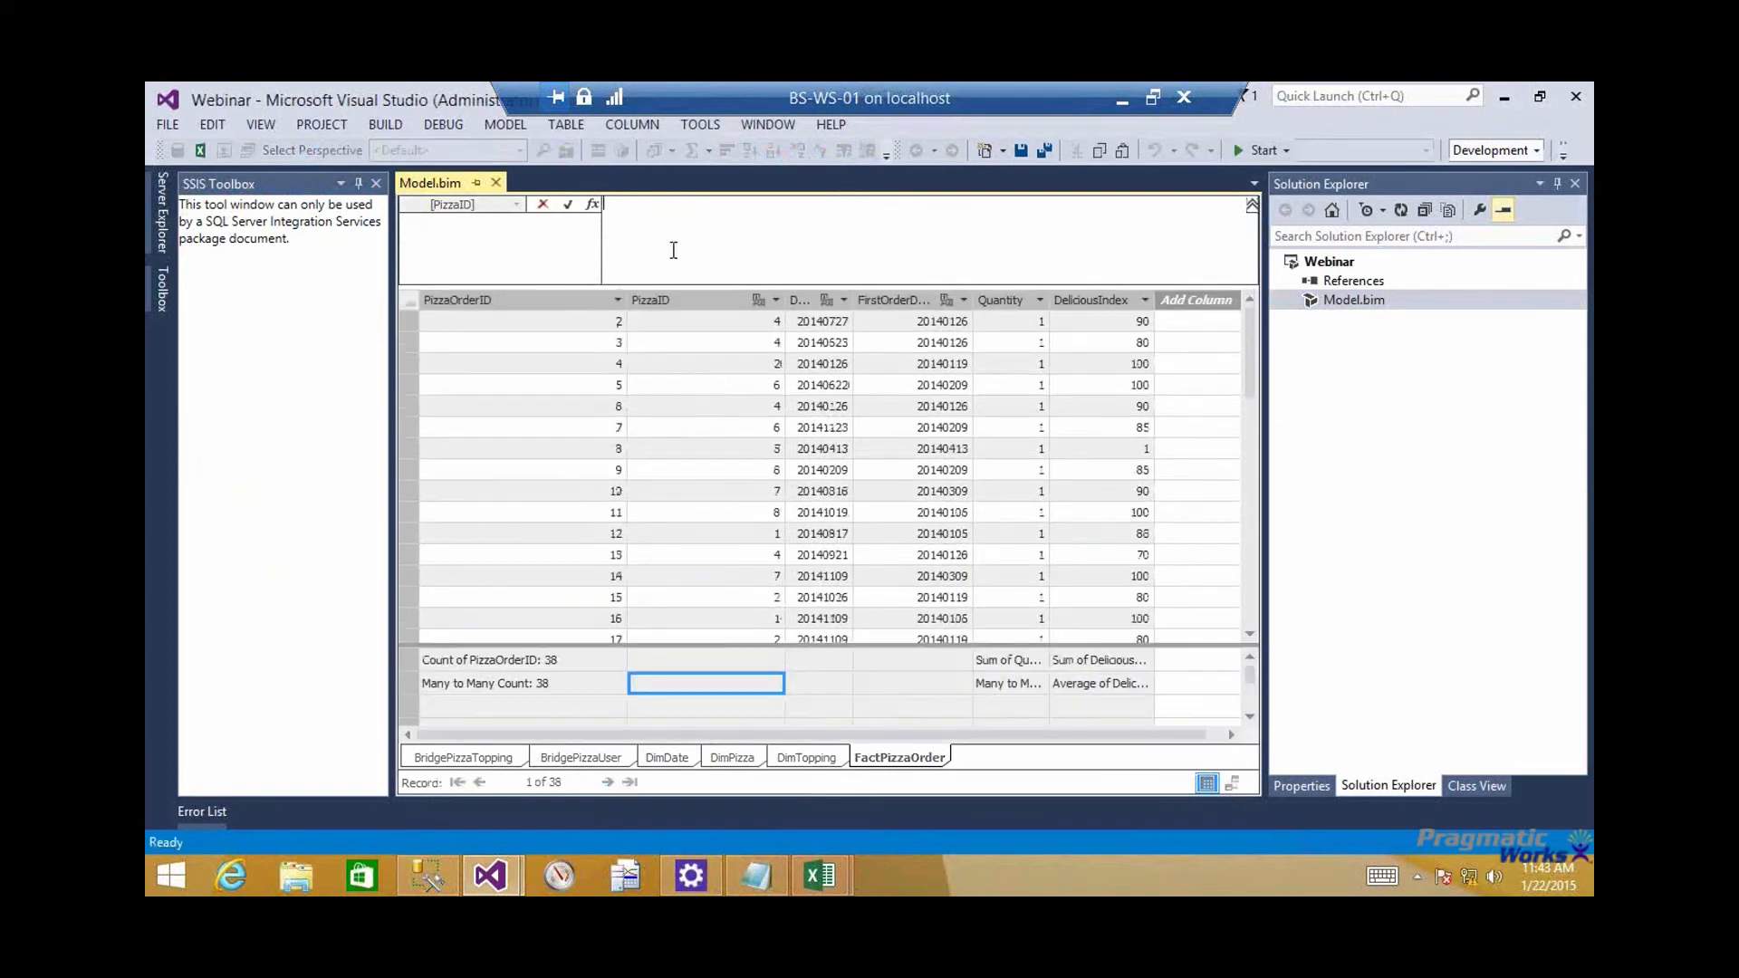
{"action": "left_click", "coordinate": [673, 250]}
{"action": "key", "text": "ctrl+v"}
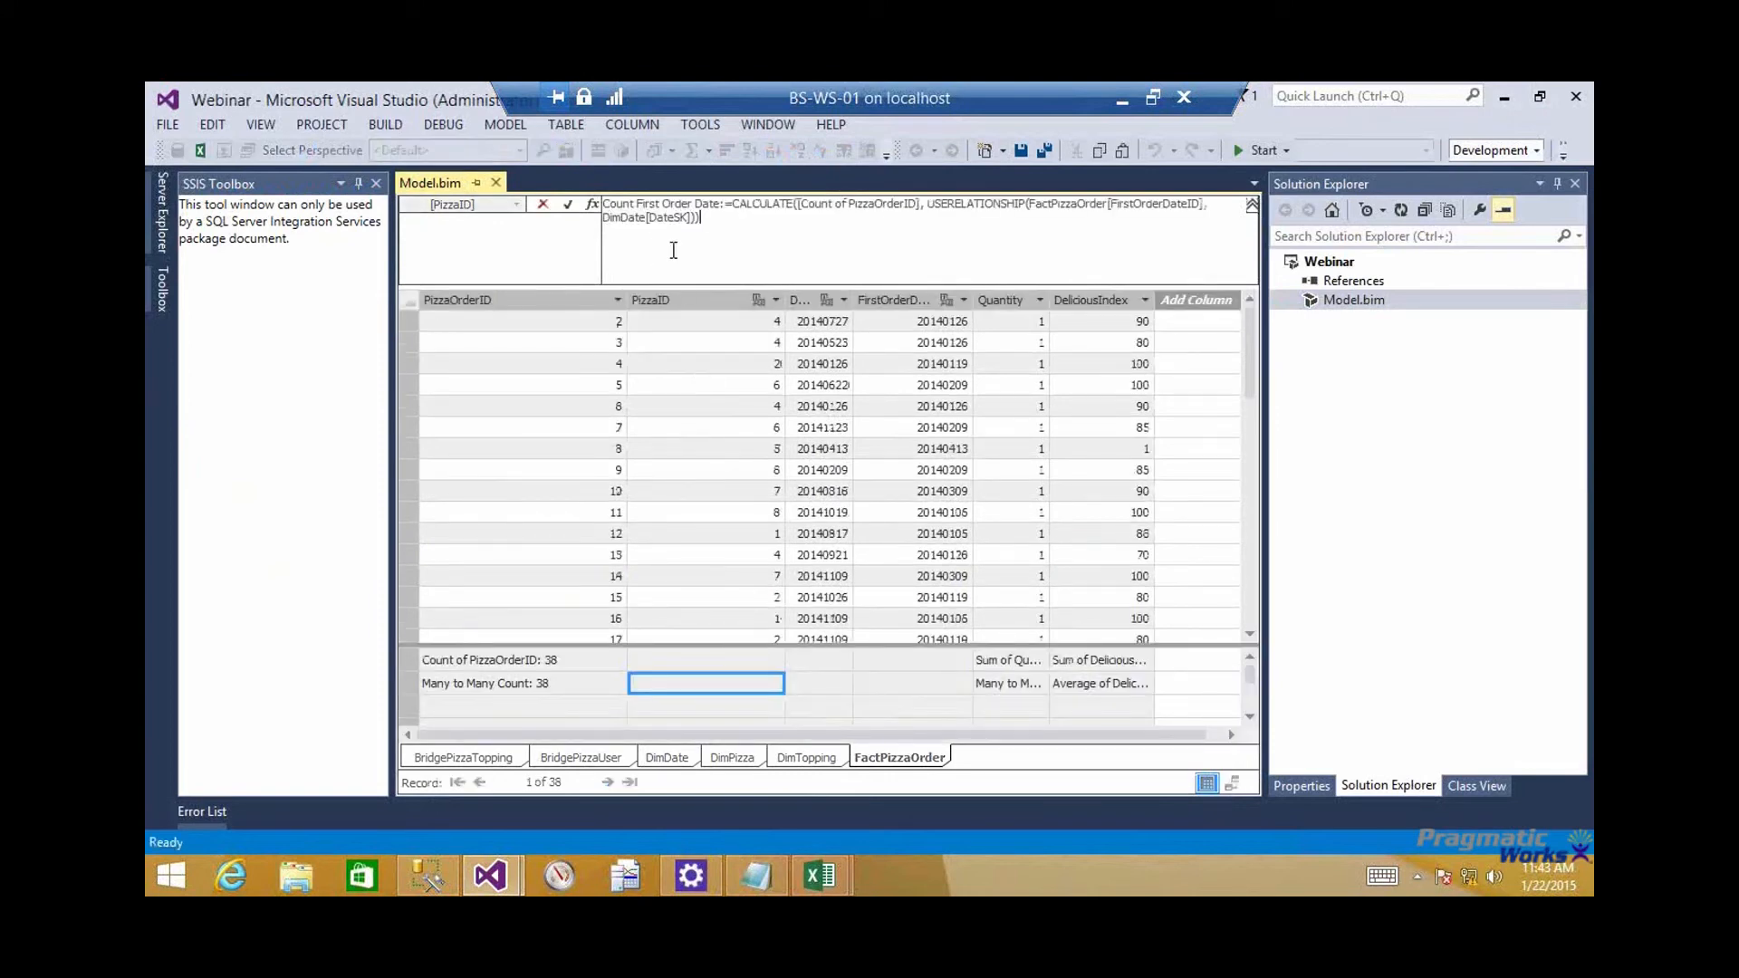
{"action": "key", "text": "Return"}
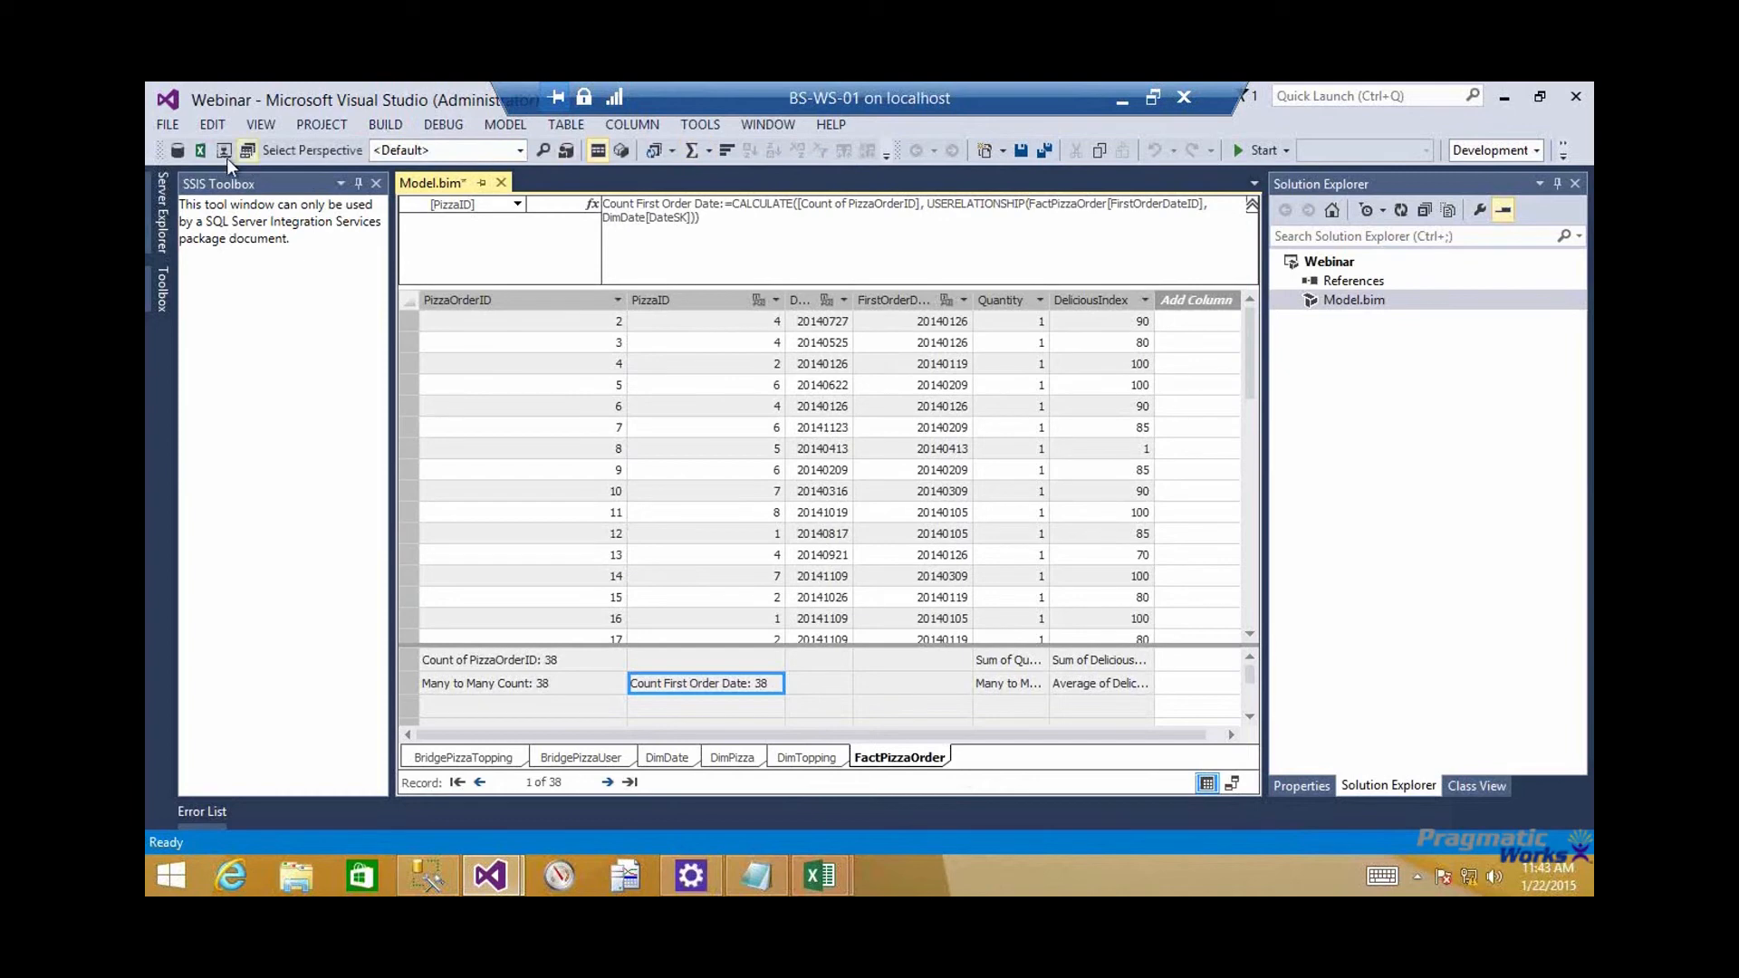
{"action": "left_click", "coordinate": [681, 510]}
{"action": "left_click", "coordinate": [1013, 149]}
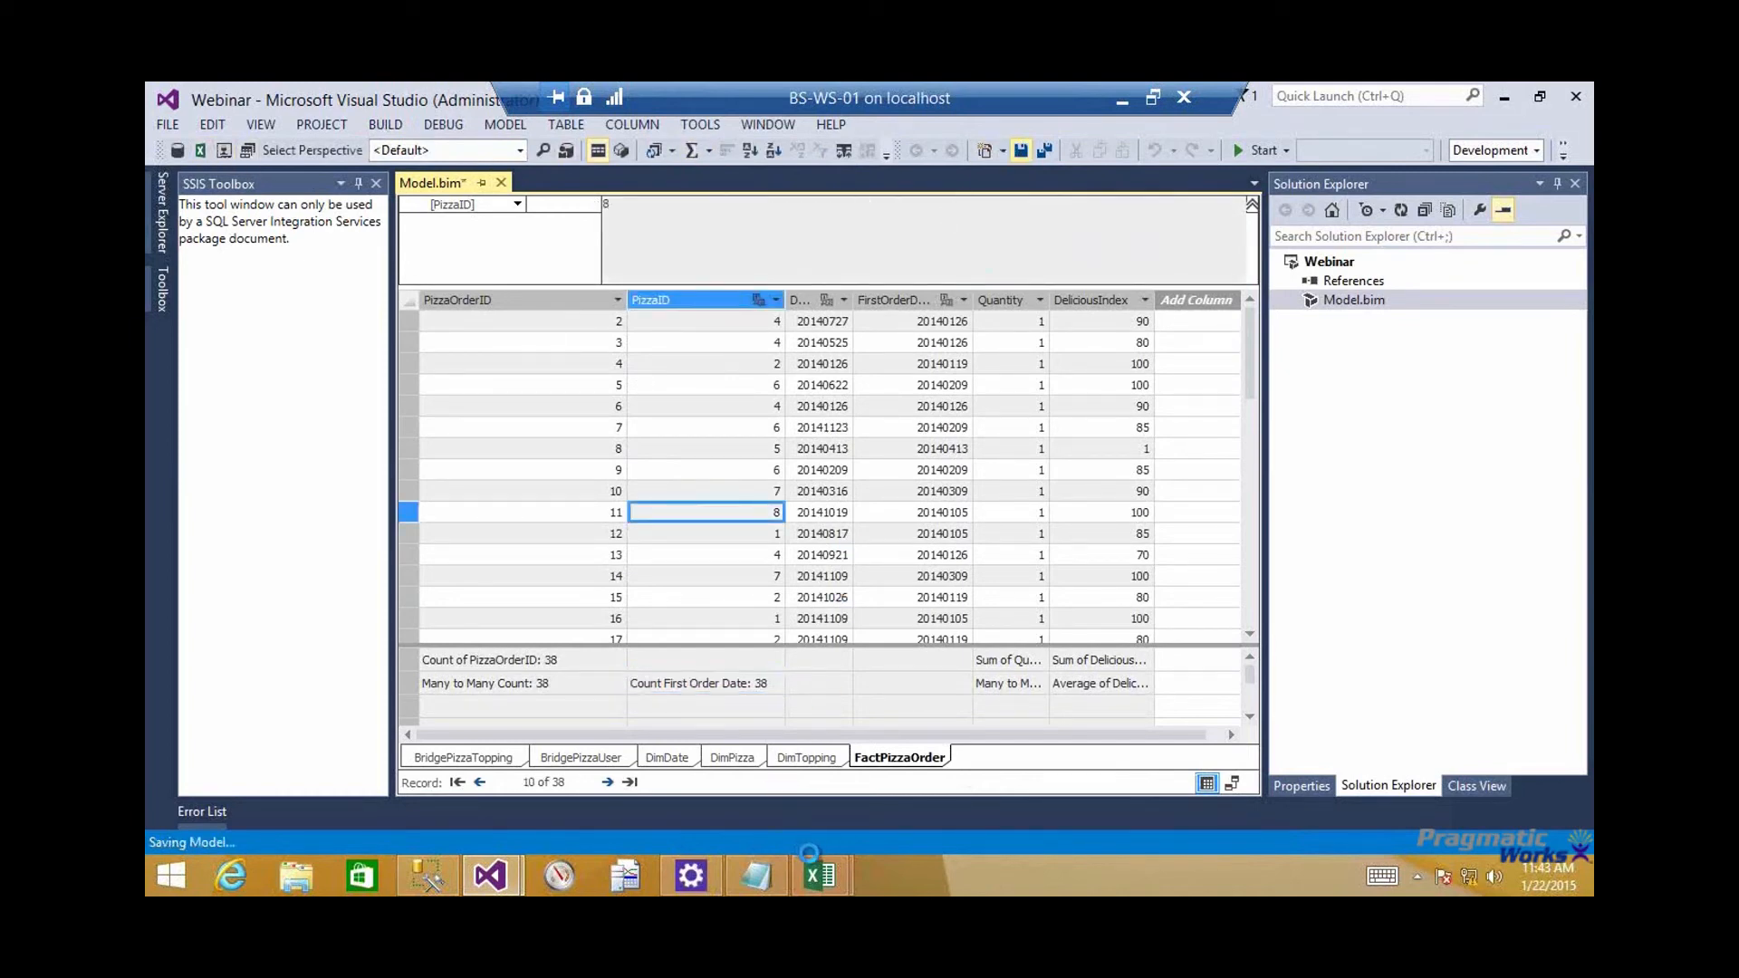
Switch to the tabular model's Excel workbook and remove Many to Many Quantity and PizzaName from the PivotTable
{"action": "mouse_move", "coordinate": [813, 855]}
{"action": "left_click", "coordinate": [918, 756]}
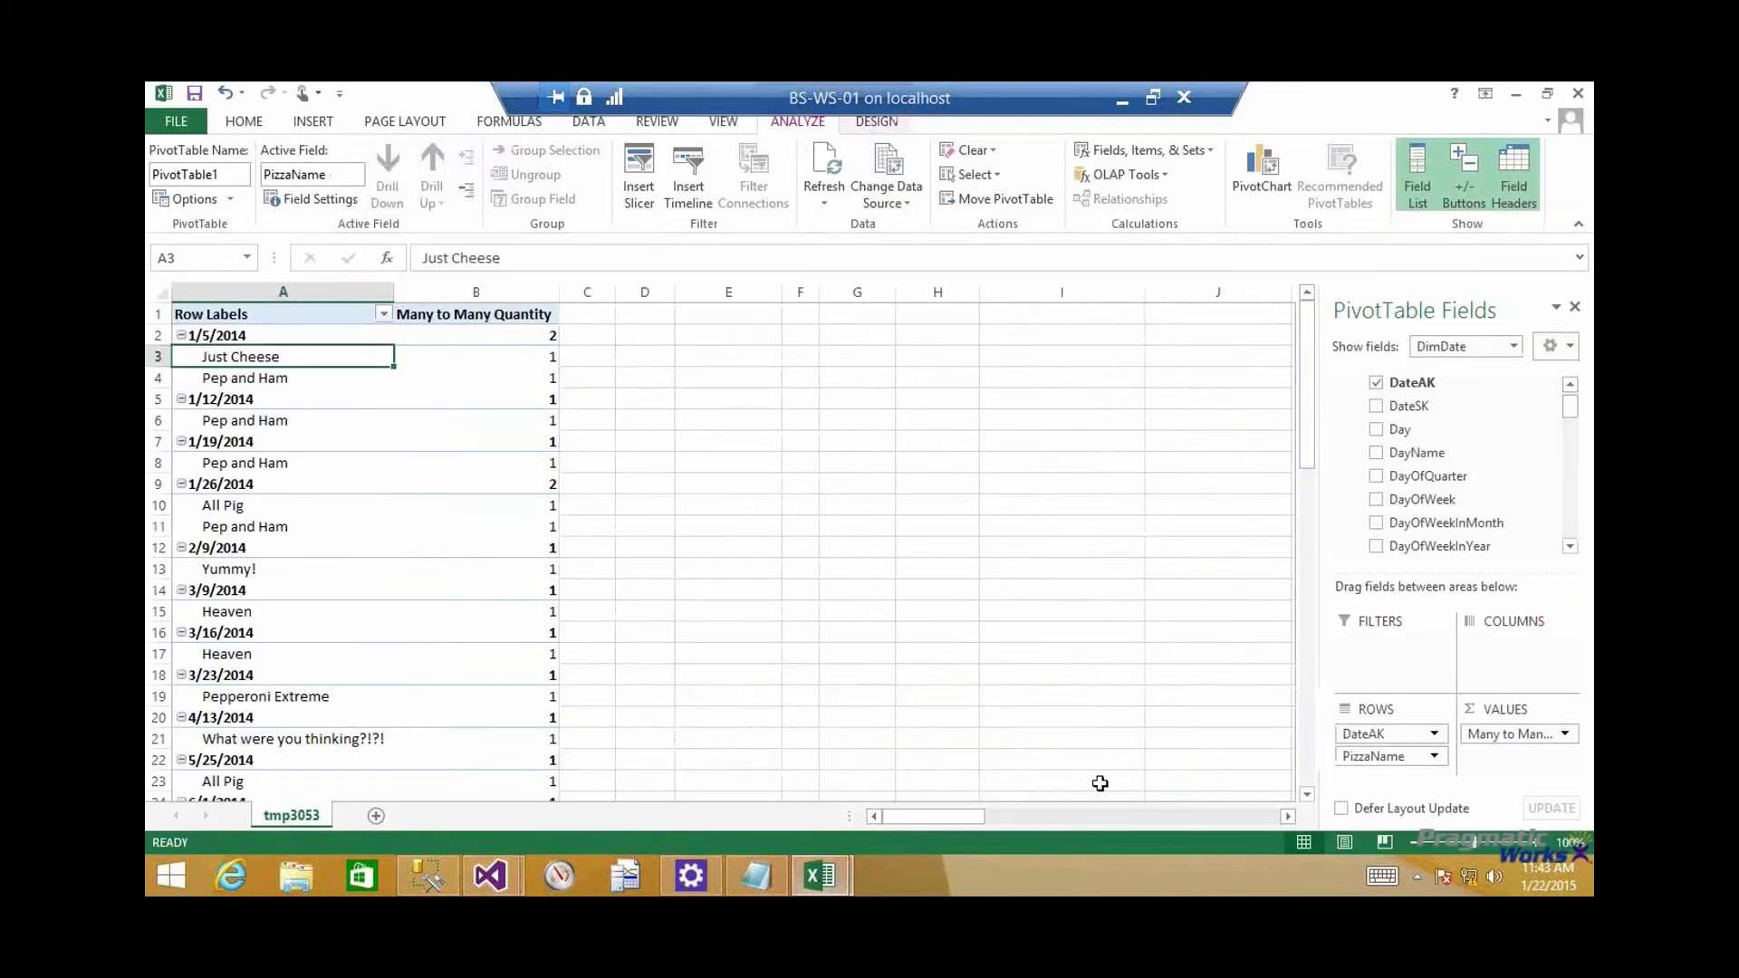
{"action": "left_click_drag", "start_coordinate": [1520, 735], "coordinate": [1228, 672]}
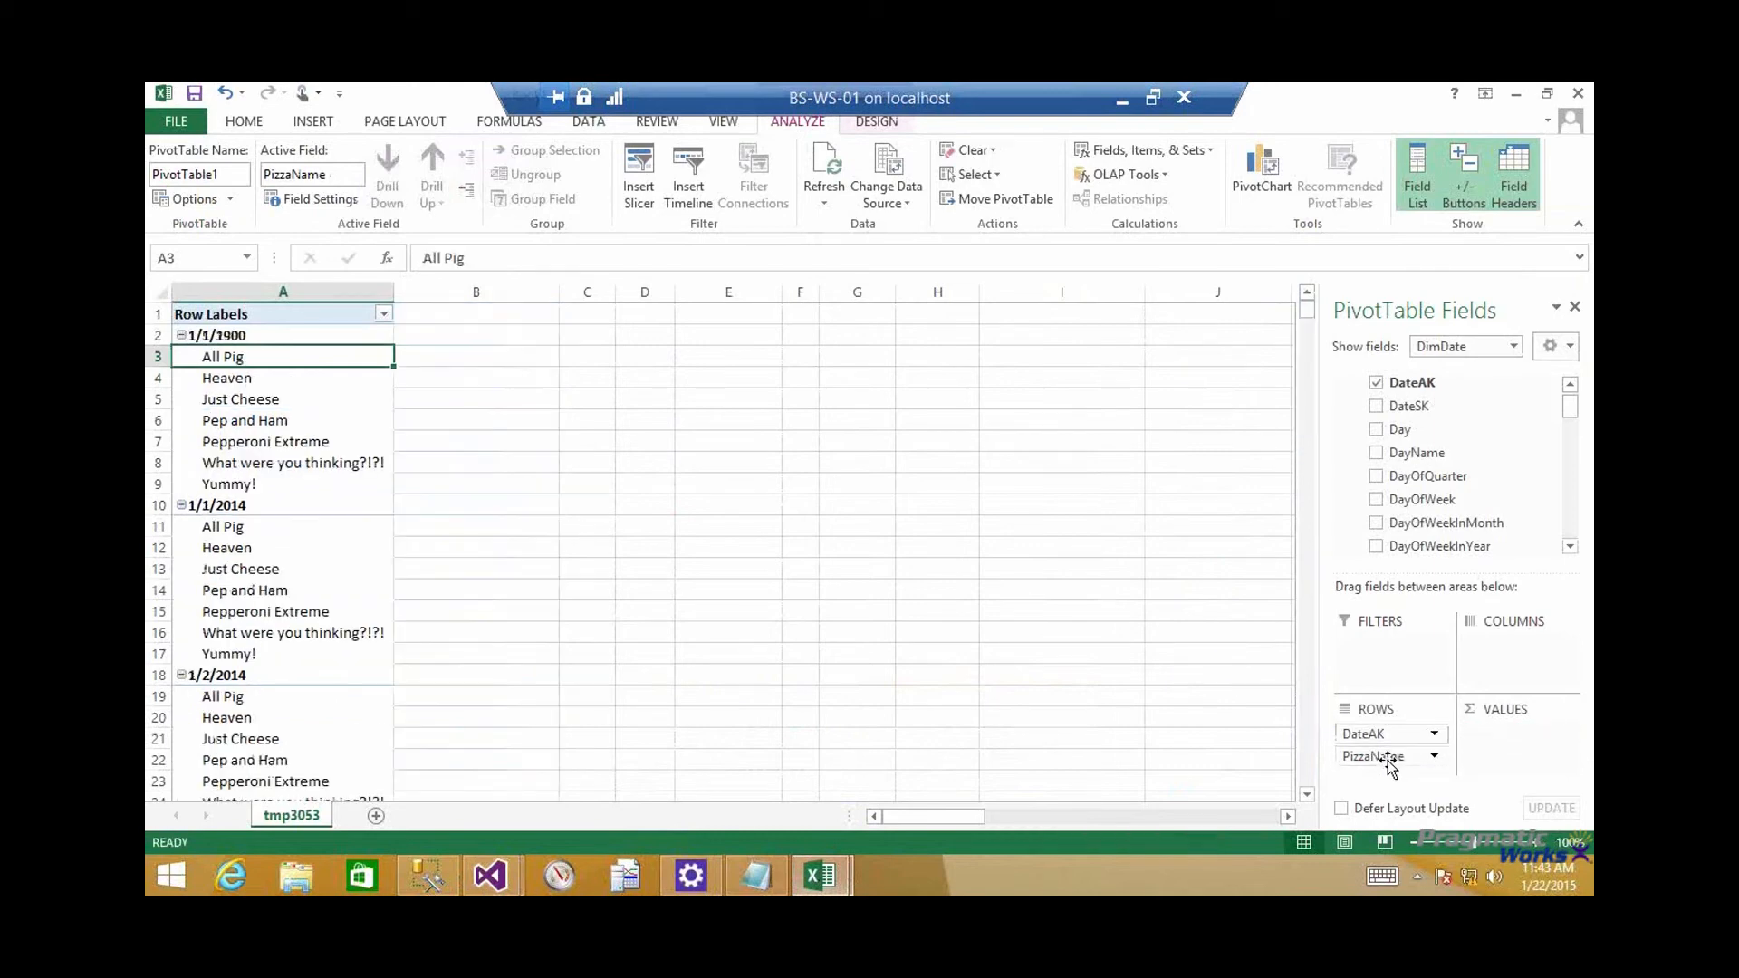
{"action": "left_click_drag", "start_coordinate": [1392, 766], "coordinate": [1196, 640]}
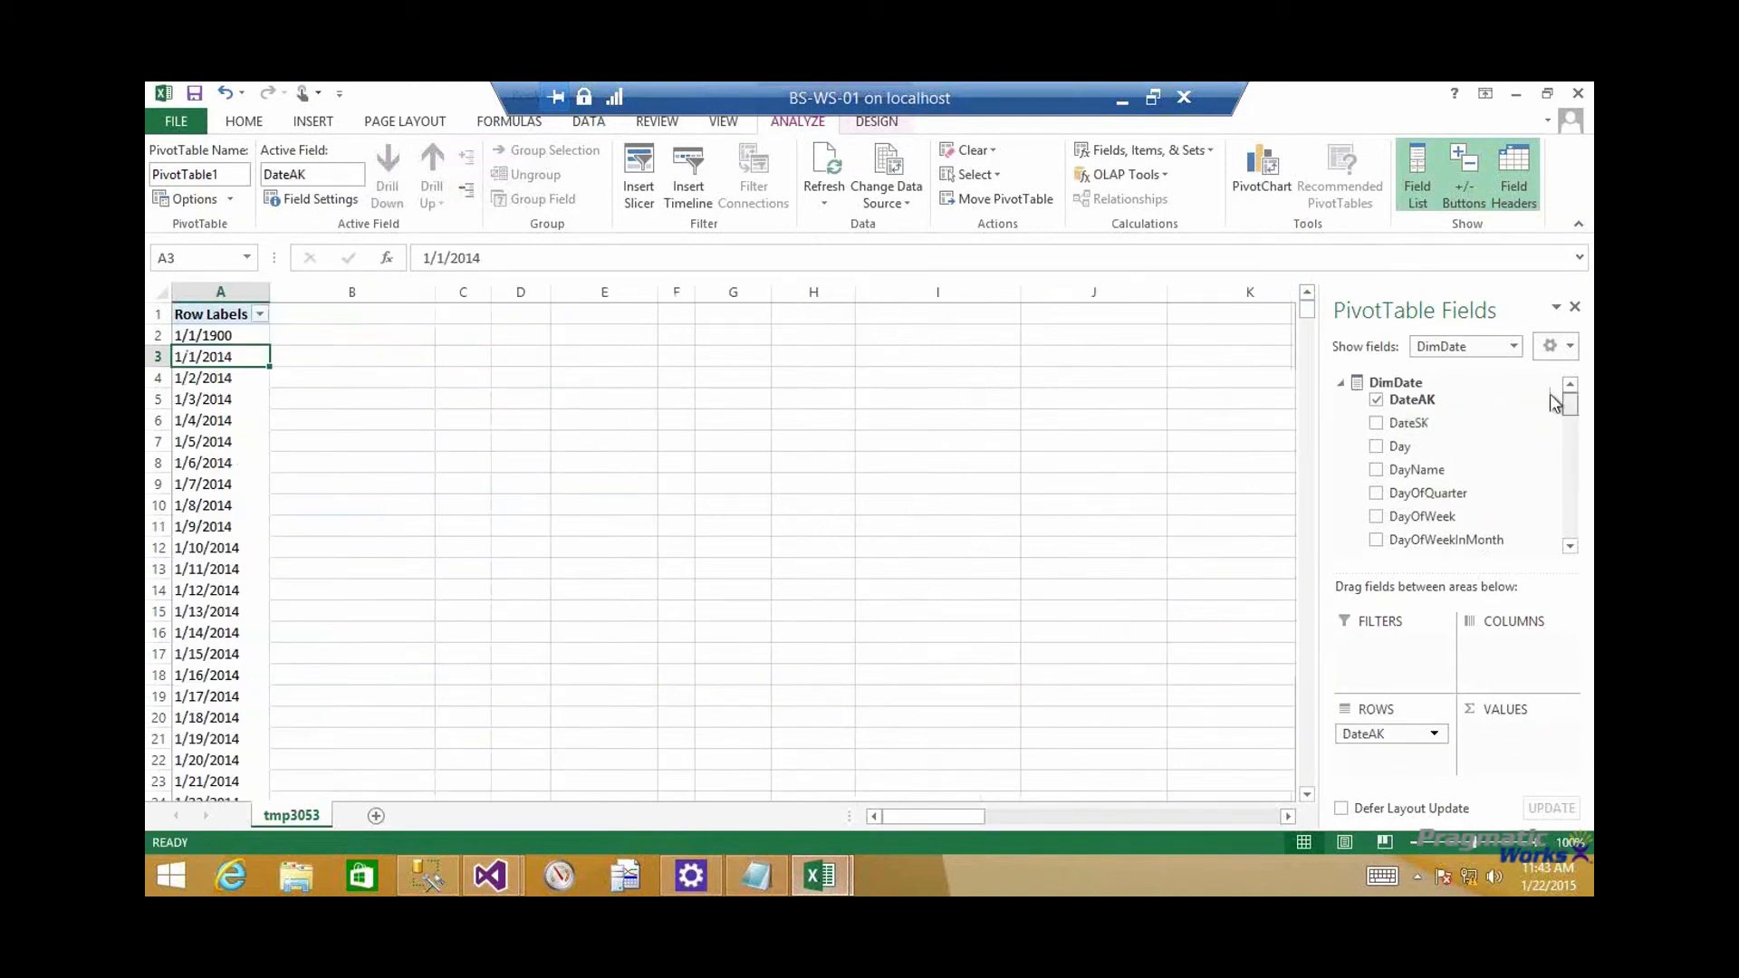
Collapse the DimDate fields and set the PivotTable field list to show fields from (All)
{"action": "left_click", "coordinate": [1341, 382]}
{"action": "left_click", "coordinate": [1472, 348]}
{"action": "left_click", "coordinate": [1472, 370]}
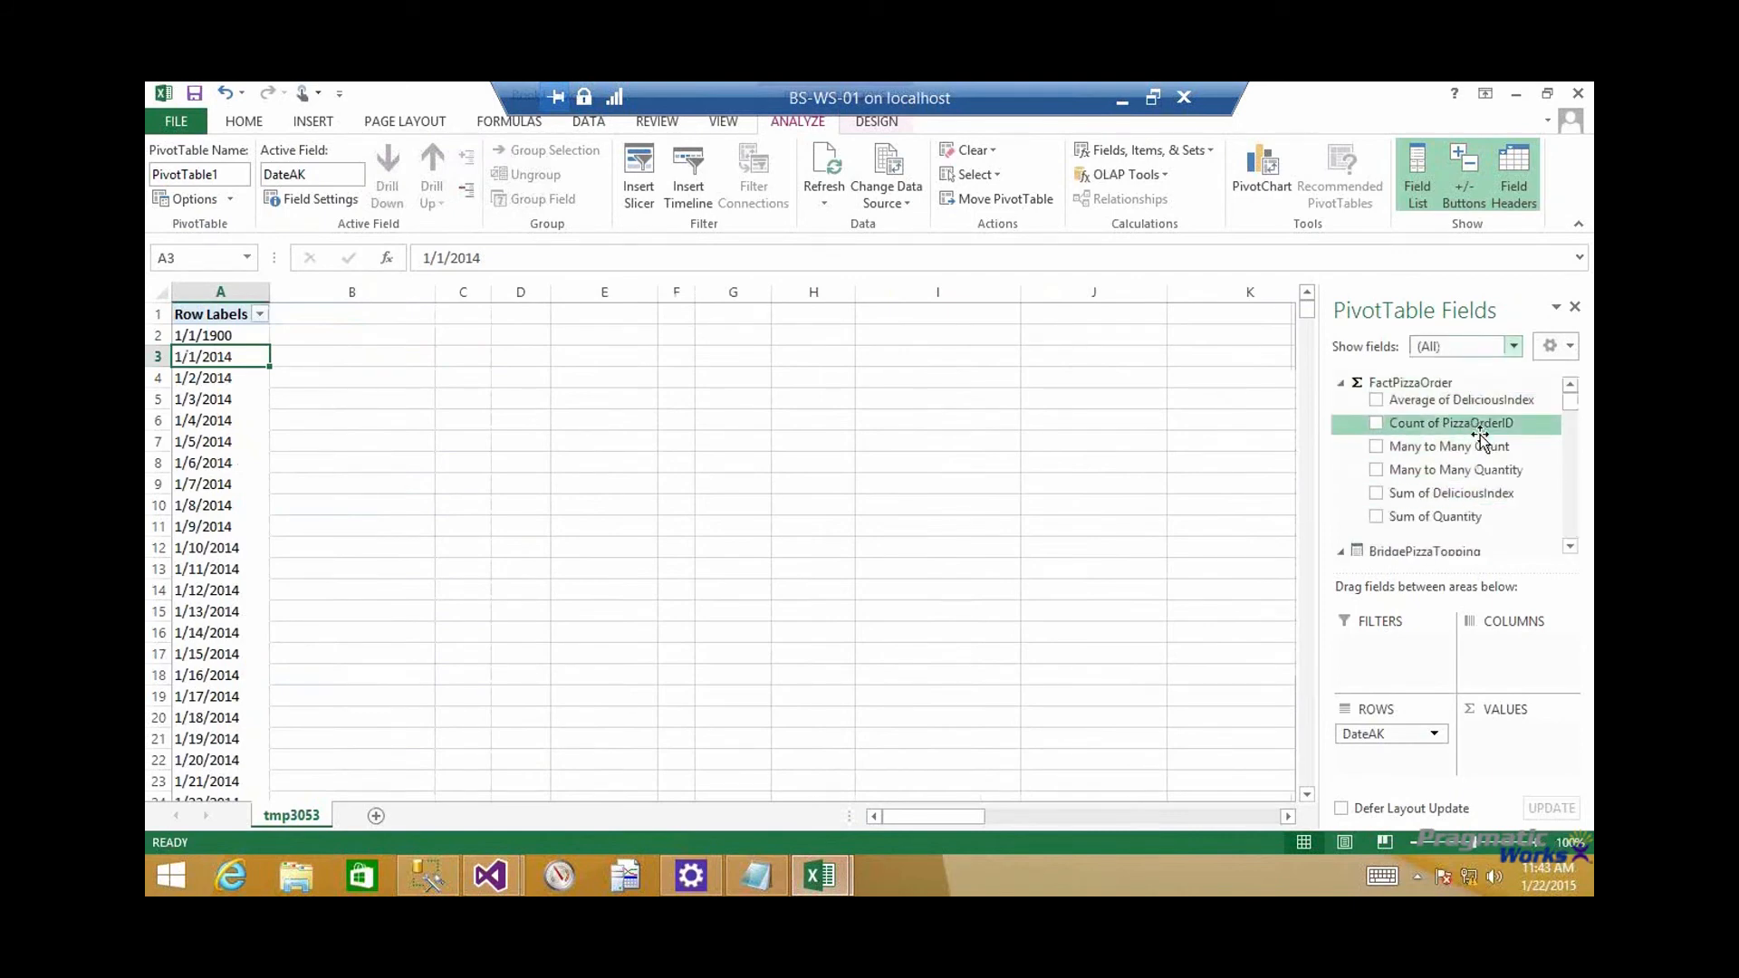
Add Count of PizzaOrderID to the PivotTable values and PizzaName to the rows beneath DateAK
{"action": "left_click_drag", "start_coordinate": [1486, 438], "coordinate": [1506, 736]}
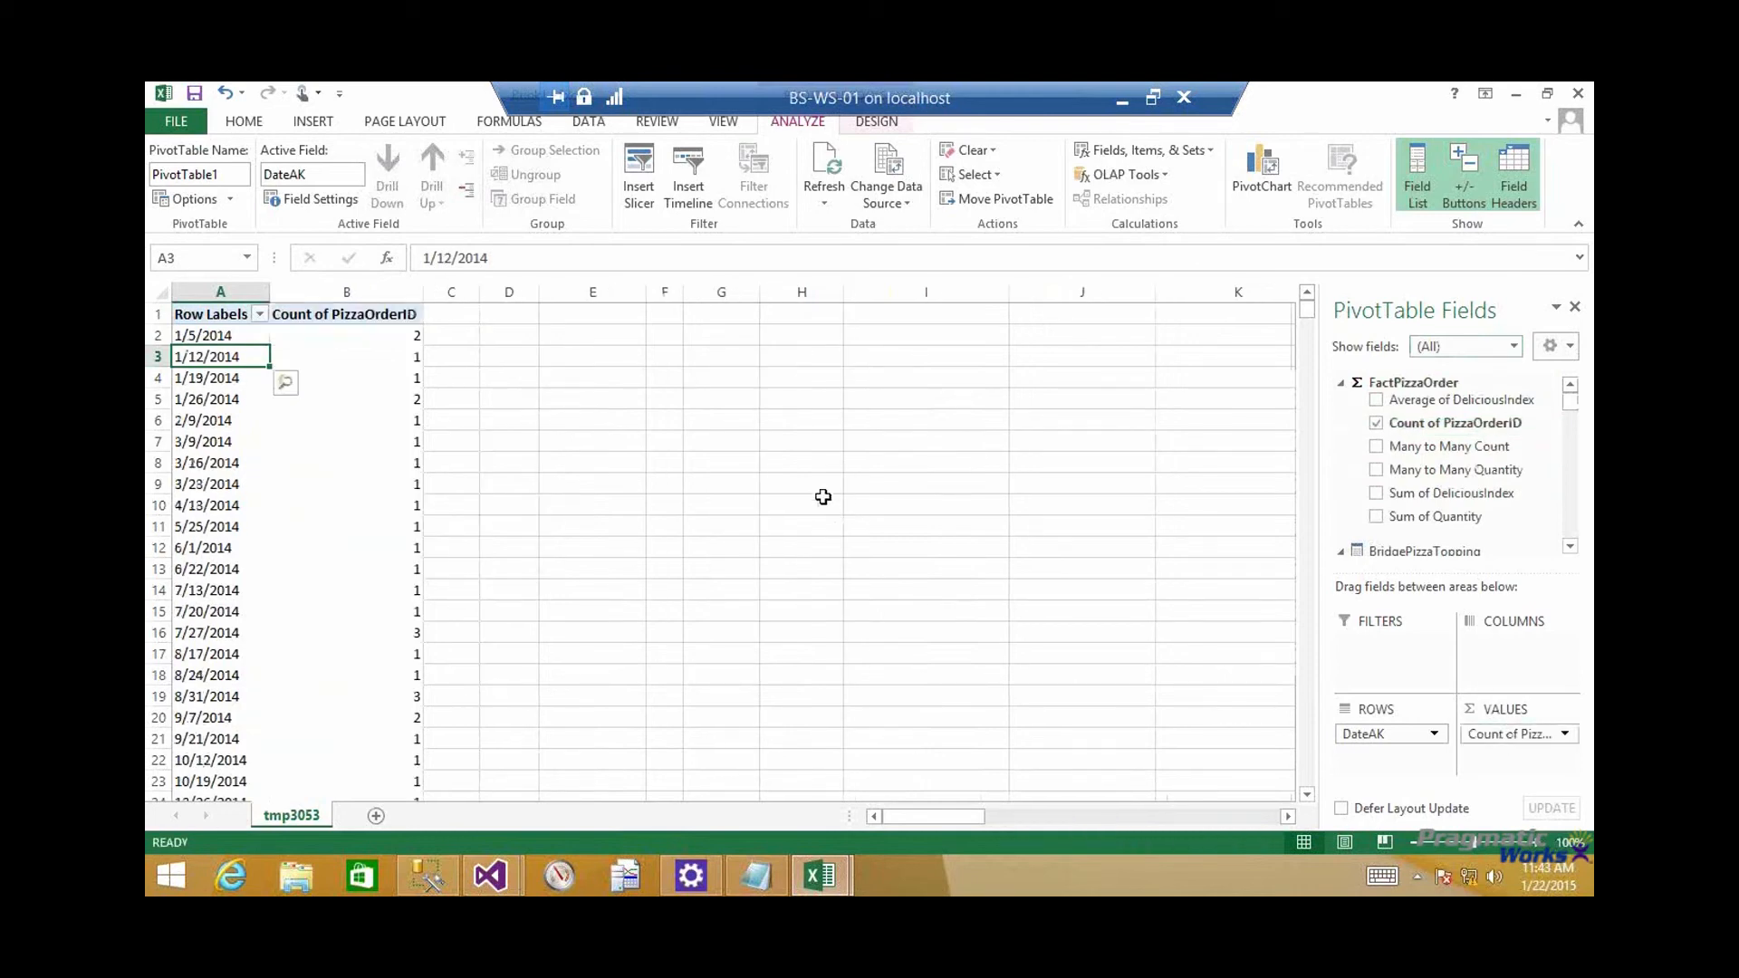
{"action": "left_click_drag", "start_coordinate": [1572, 400], "coordinate": [1571, 524]}
{"action": "left_click_drag", "start_coordinate": [1463, 432], "coordinate": [1429, 755]}
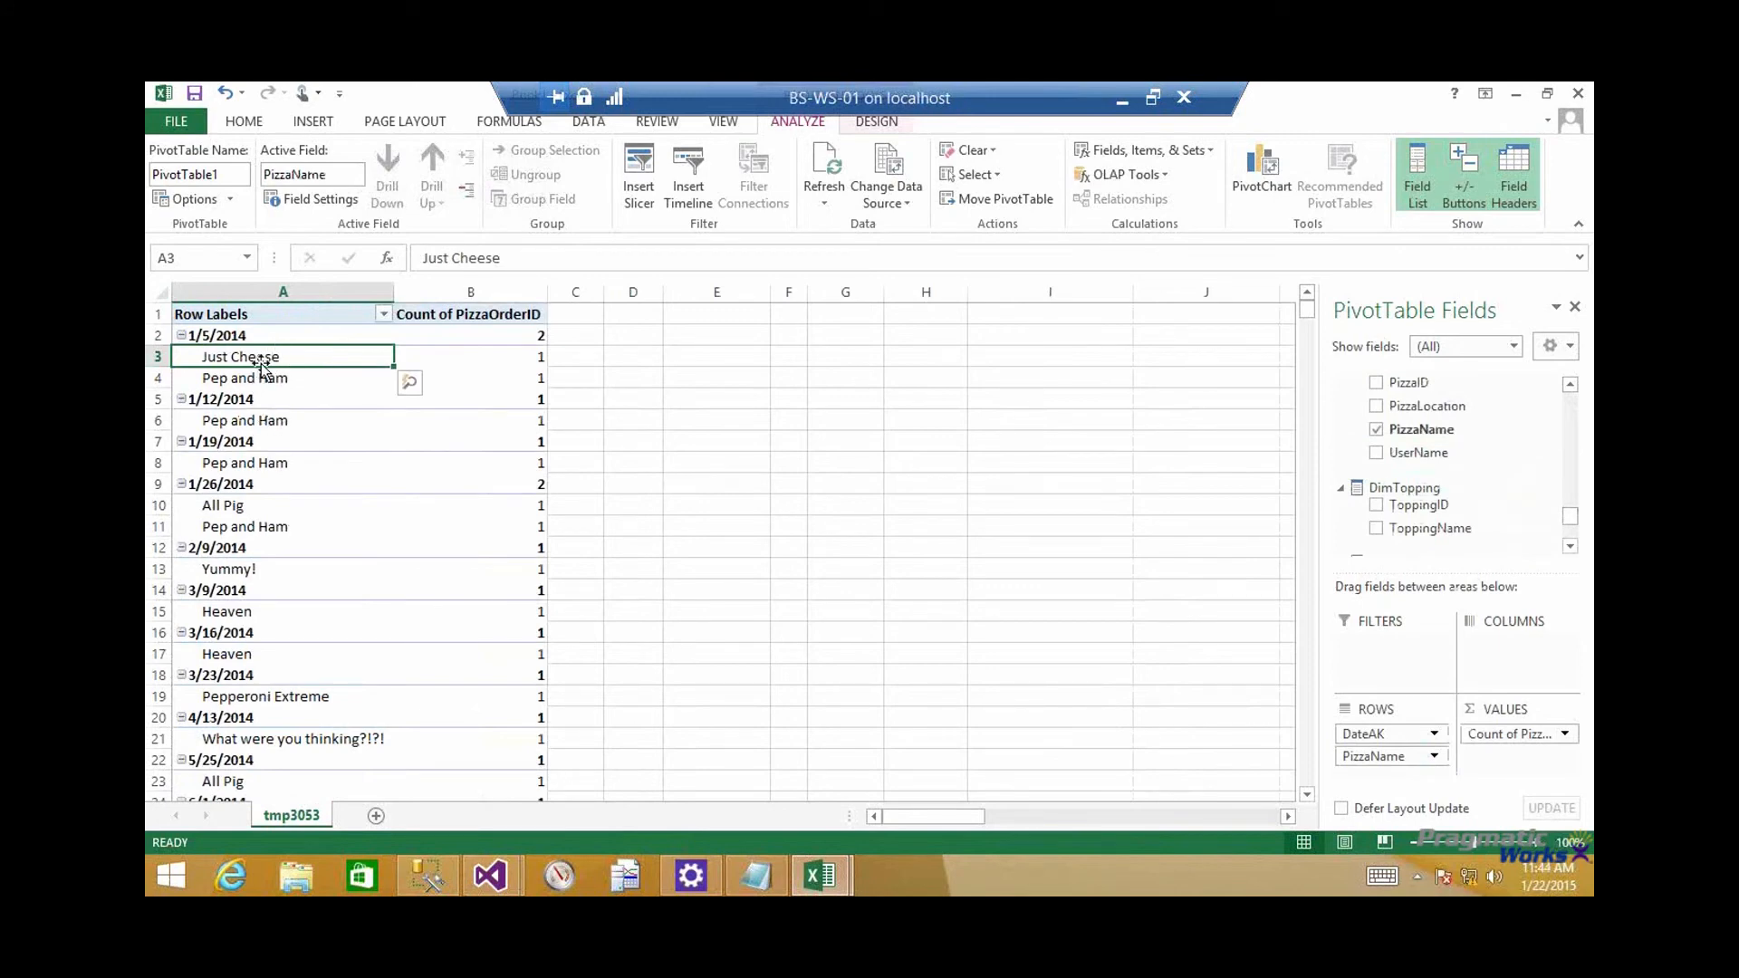
Examine the Count of PizzaOrderID values per date and pizza through the whole PivotTable
{"action": "scroll", "coordinate": [271, 407], "scroll_direction": "down", "scroll_amount": 2}
{"action": "scroll", "coordinate": [321, 449], "scroll_direction": "up", "scroll_amount": 5}
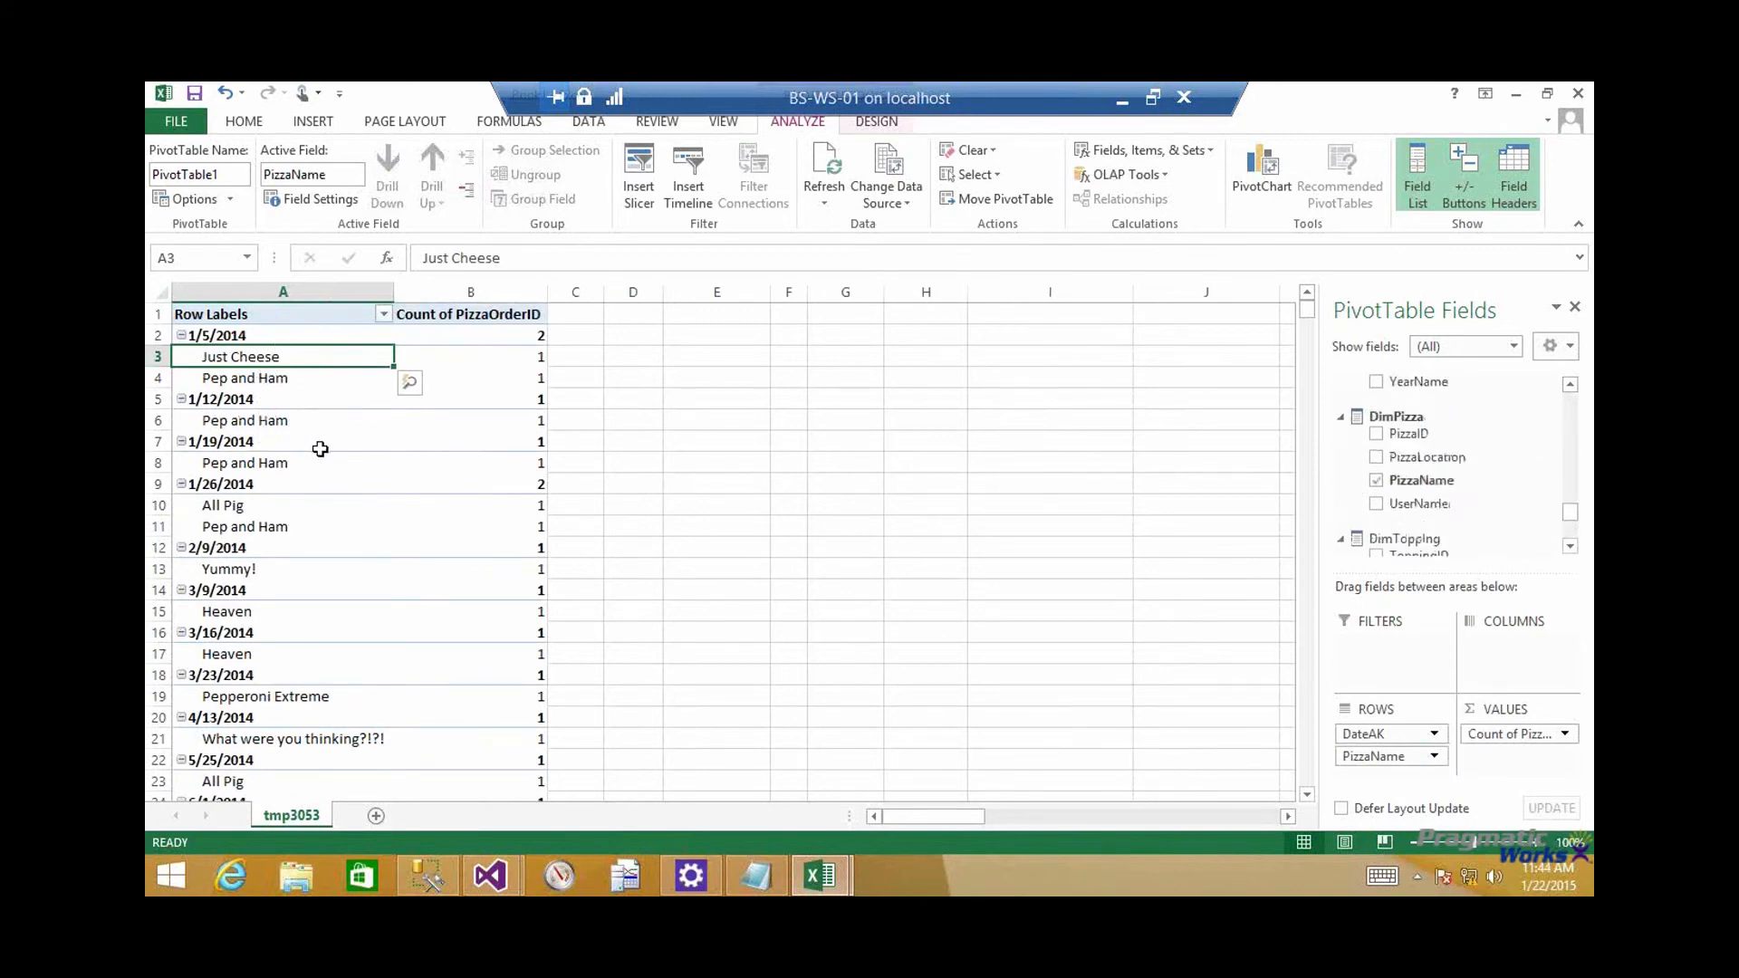
{"action": "left_click", "coordinate": [513, 380]}
{"action": "scroll", "coordinate": [514, 387], "scroll_direction": "down", "scroll_amount": 3}
{"action": "scroll", "coordinate": [514, 387], "scroll_direction": "down", "scroll_amount": 6}
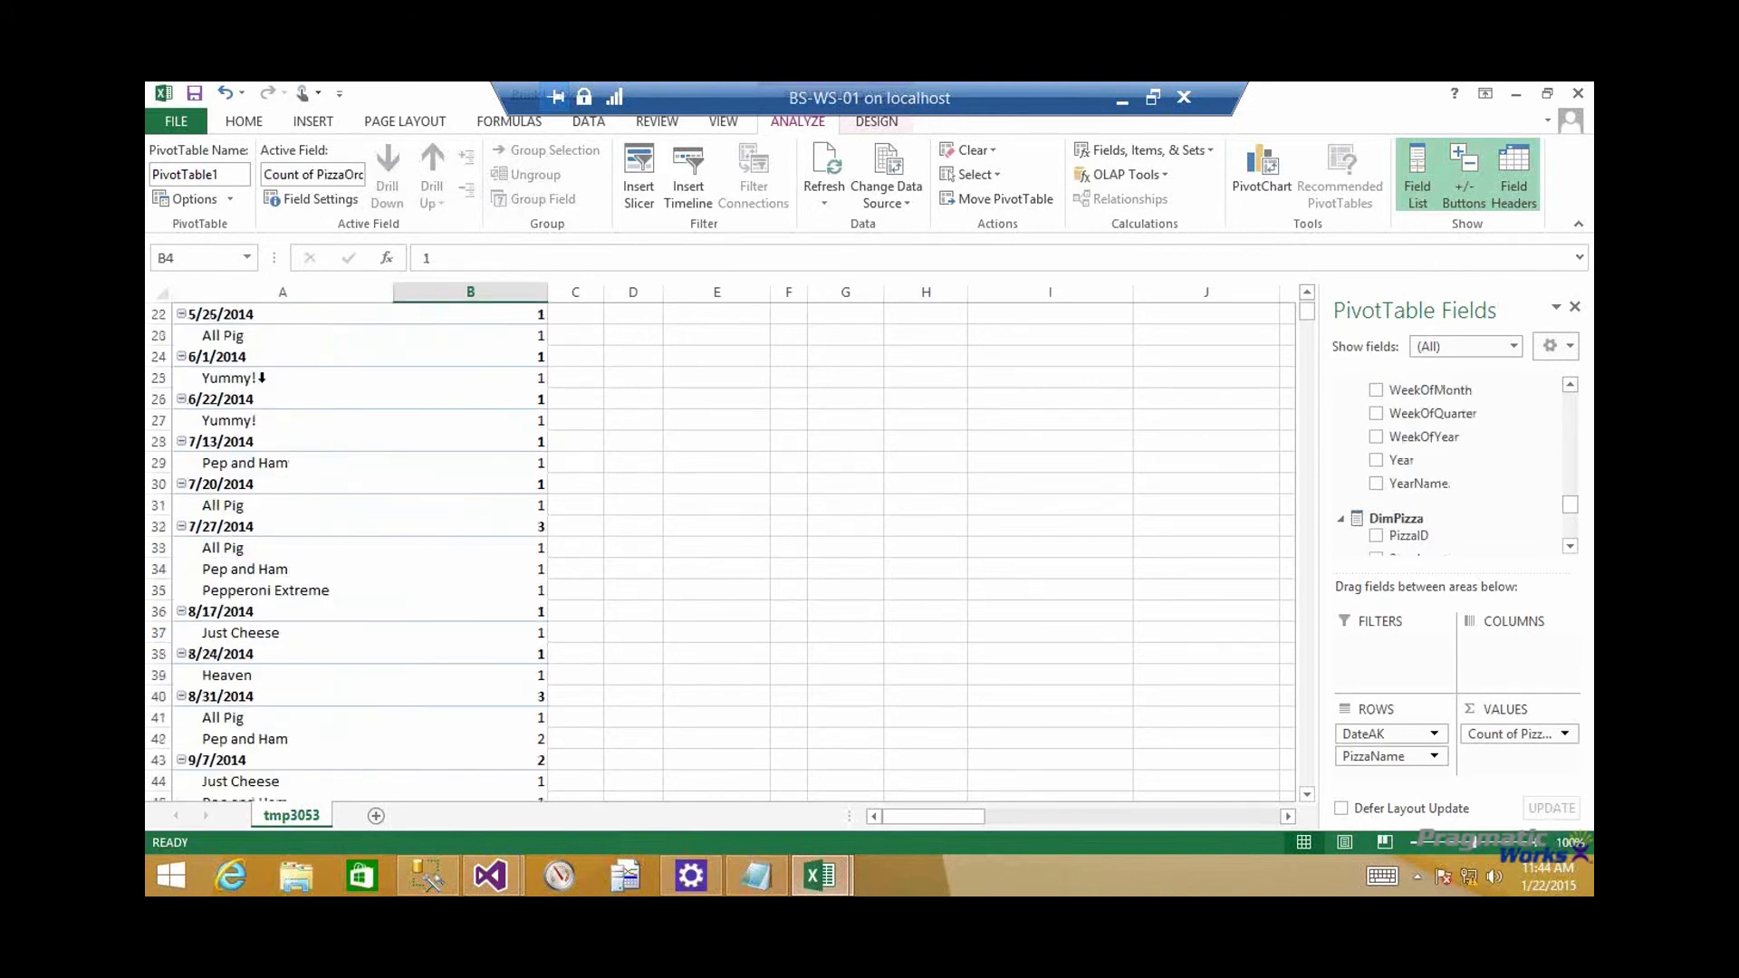
{"action": "scroll", "coordinate": [323, 509], "scroll_direction": "down", "scroll_amount": 7}
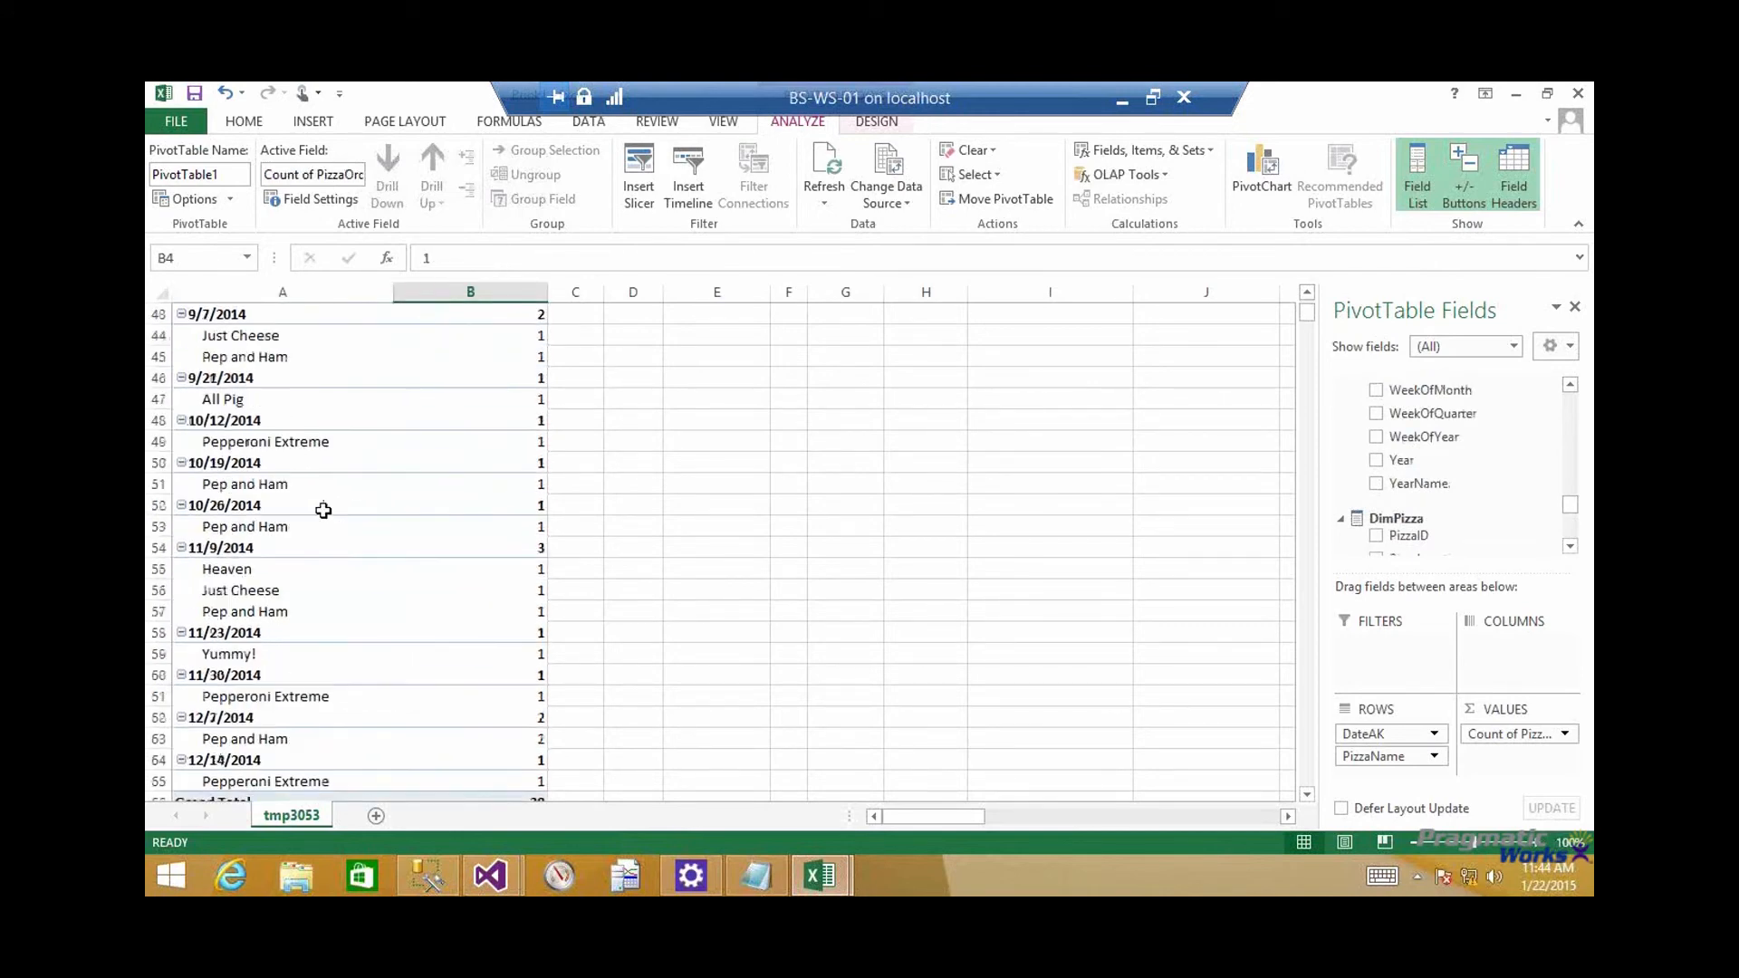
{"action": "scroll", "coordinate": [324, 513], "scroll_direction": "up", "scroll_amount": 4}
{"action": "scroll", "coordinate": [325, 513], "scroll_direction": "up", "scroll_amount": 3}
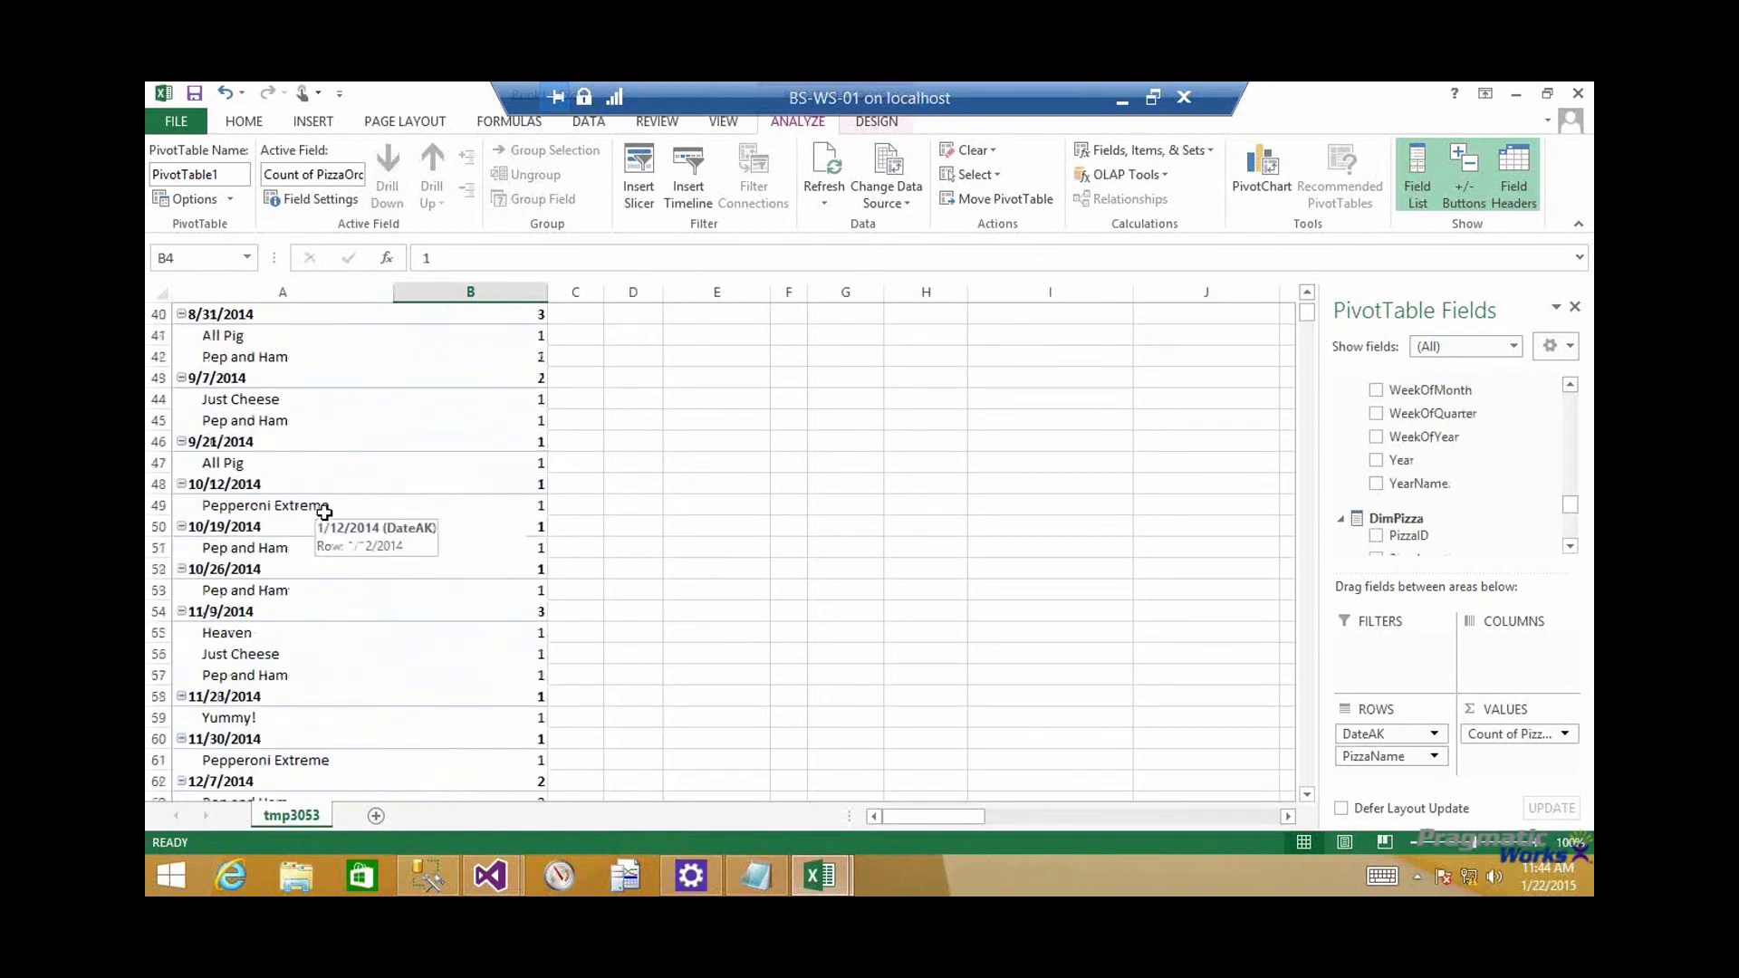
{"action": "scroll", "coordinate": [326, 507], "scroll_direction": "down", "scroll_amount": 4}
{"action": "scroll", "coordinate": [525, 687], "scroll_direction": "up", "scroll_amount": 16}
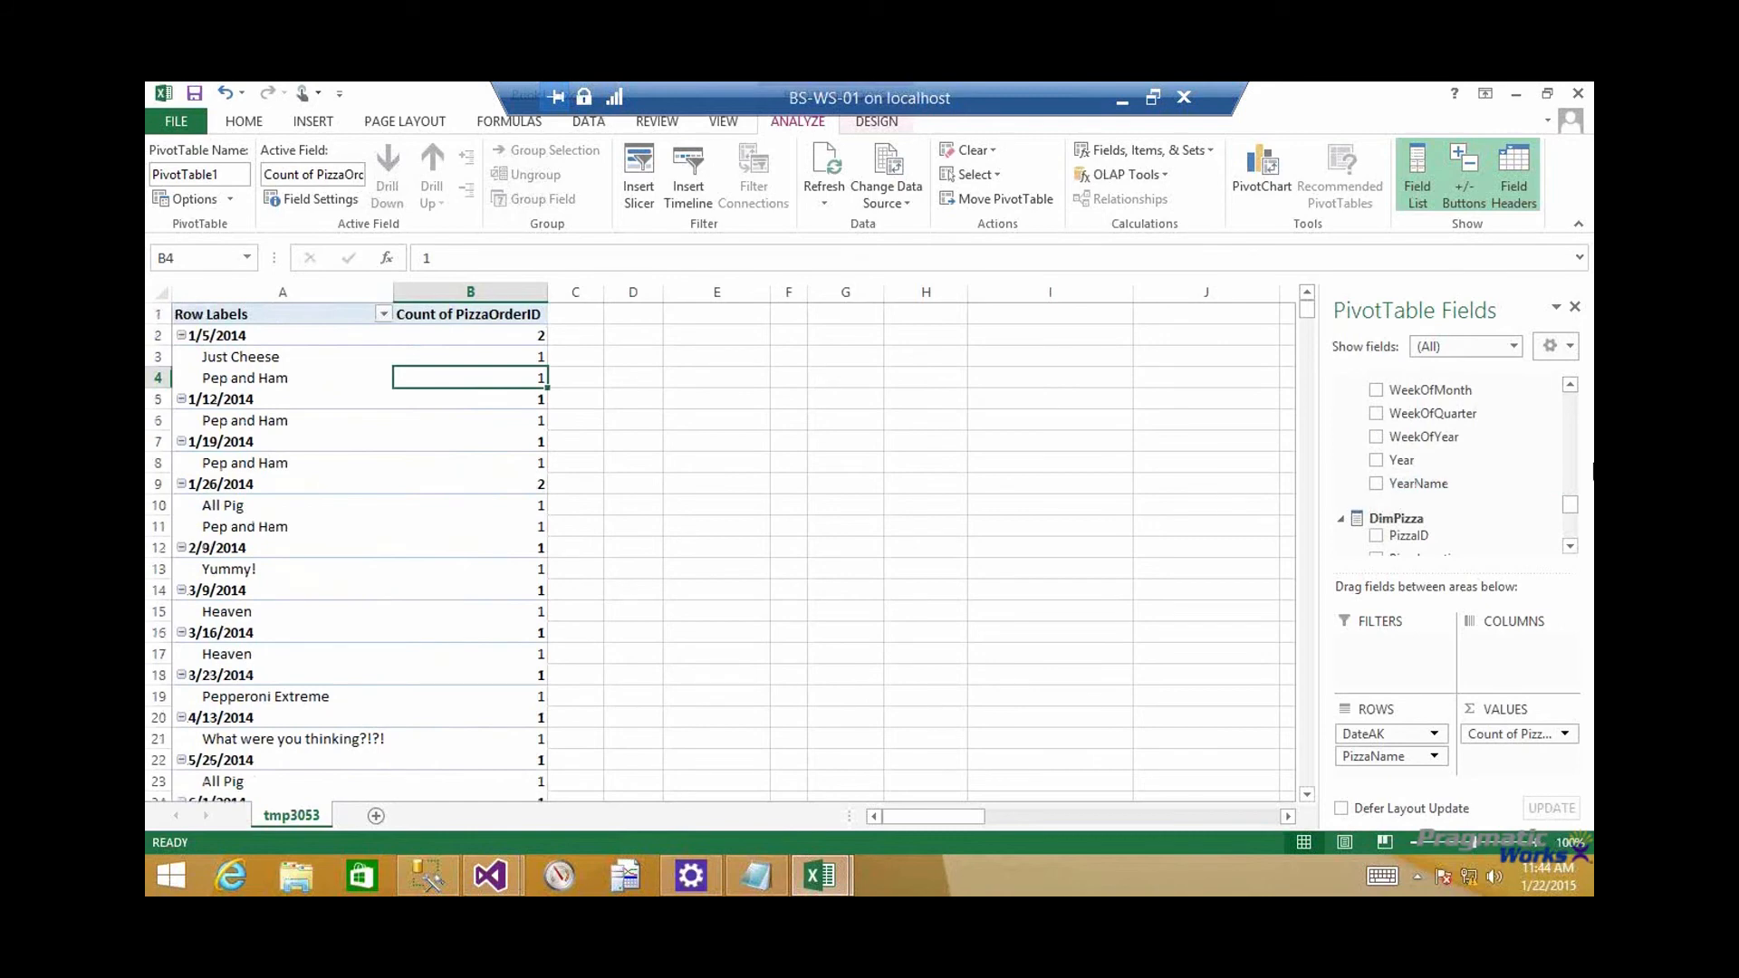
Refresh the PivotTable so that the FactPizzaOrder measure list picks up the model's newly added measure
{"action": "left_click", "coordinate": [1514, 347]}
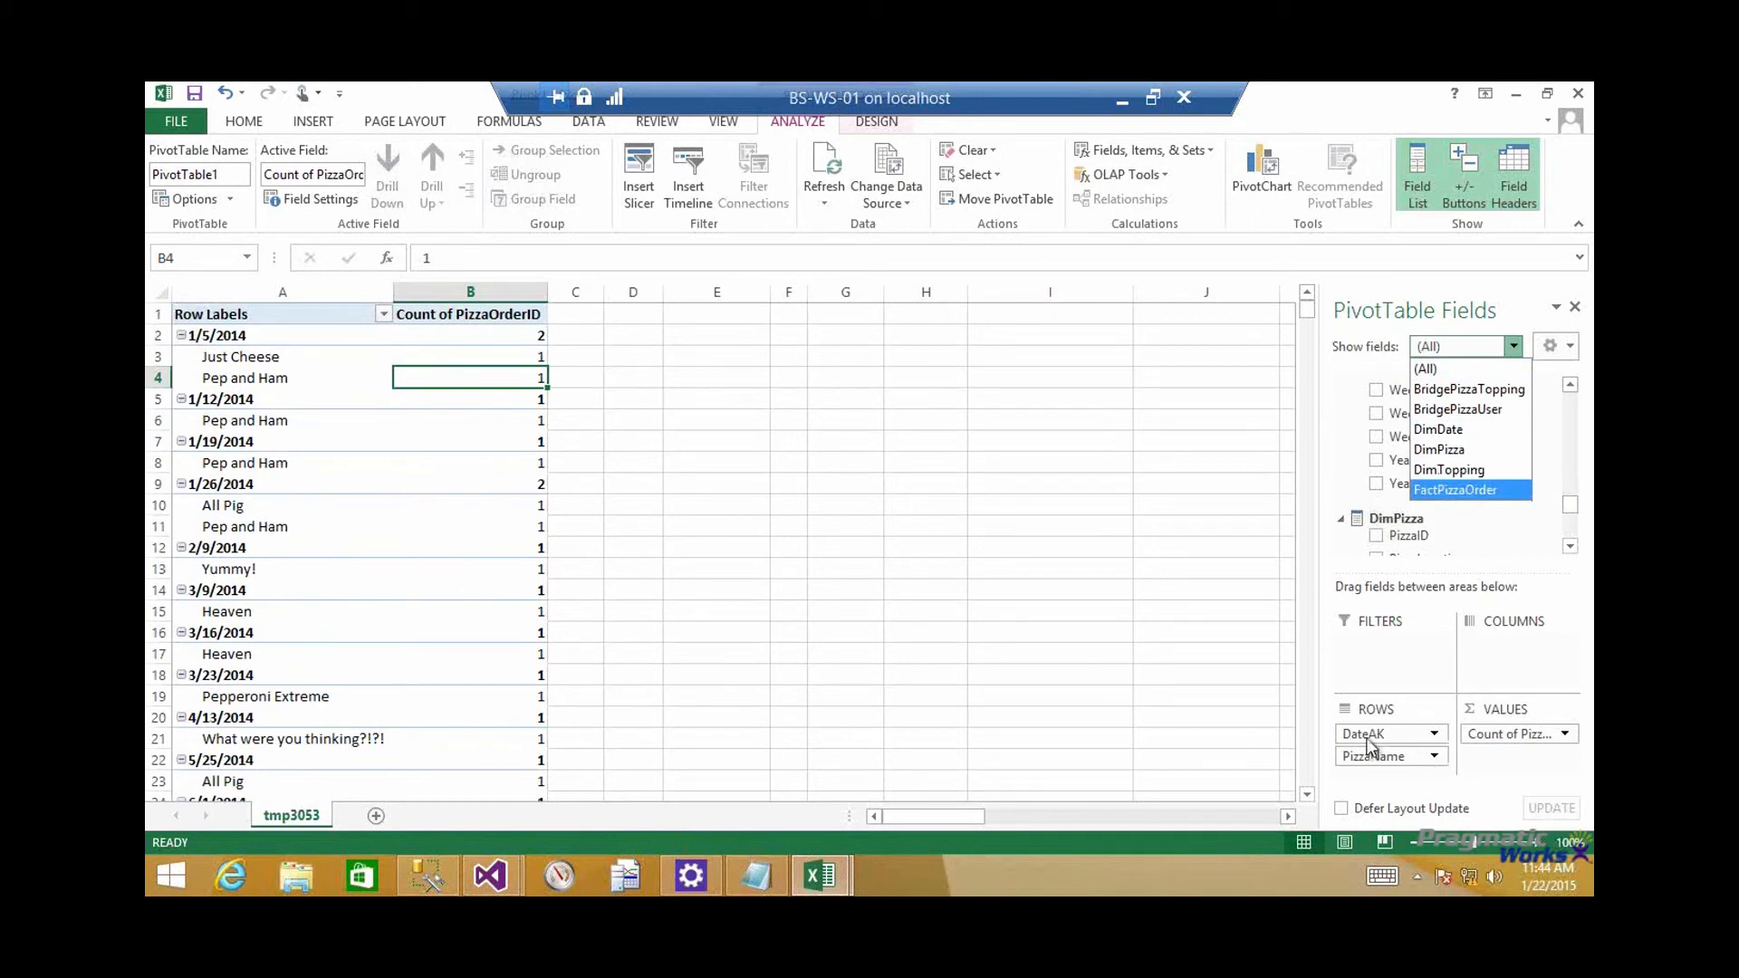
{"action": "left_click", "coordinate": [1575, 511]}
{"action": "left_click_drag", "start_coordinate": [1575, 511], "coordinate": [1581, 405]}
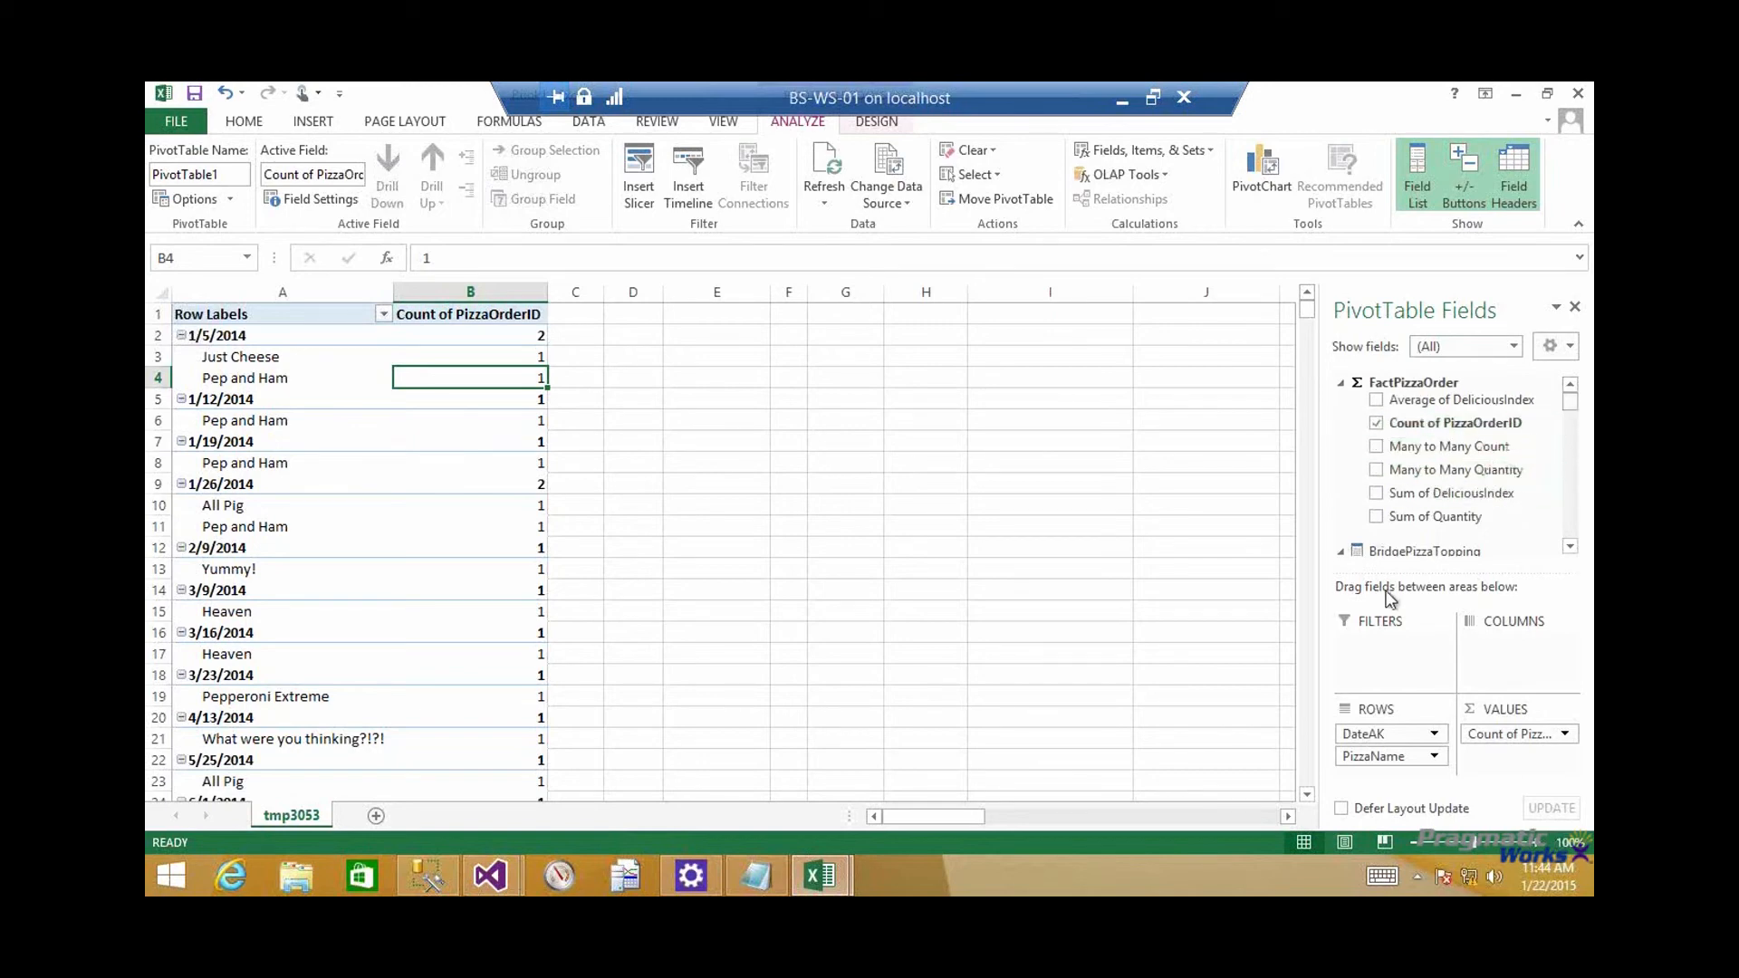
{"action": "left_click", "coordinate": [838, 163]}
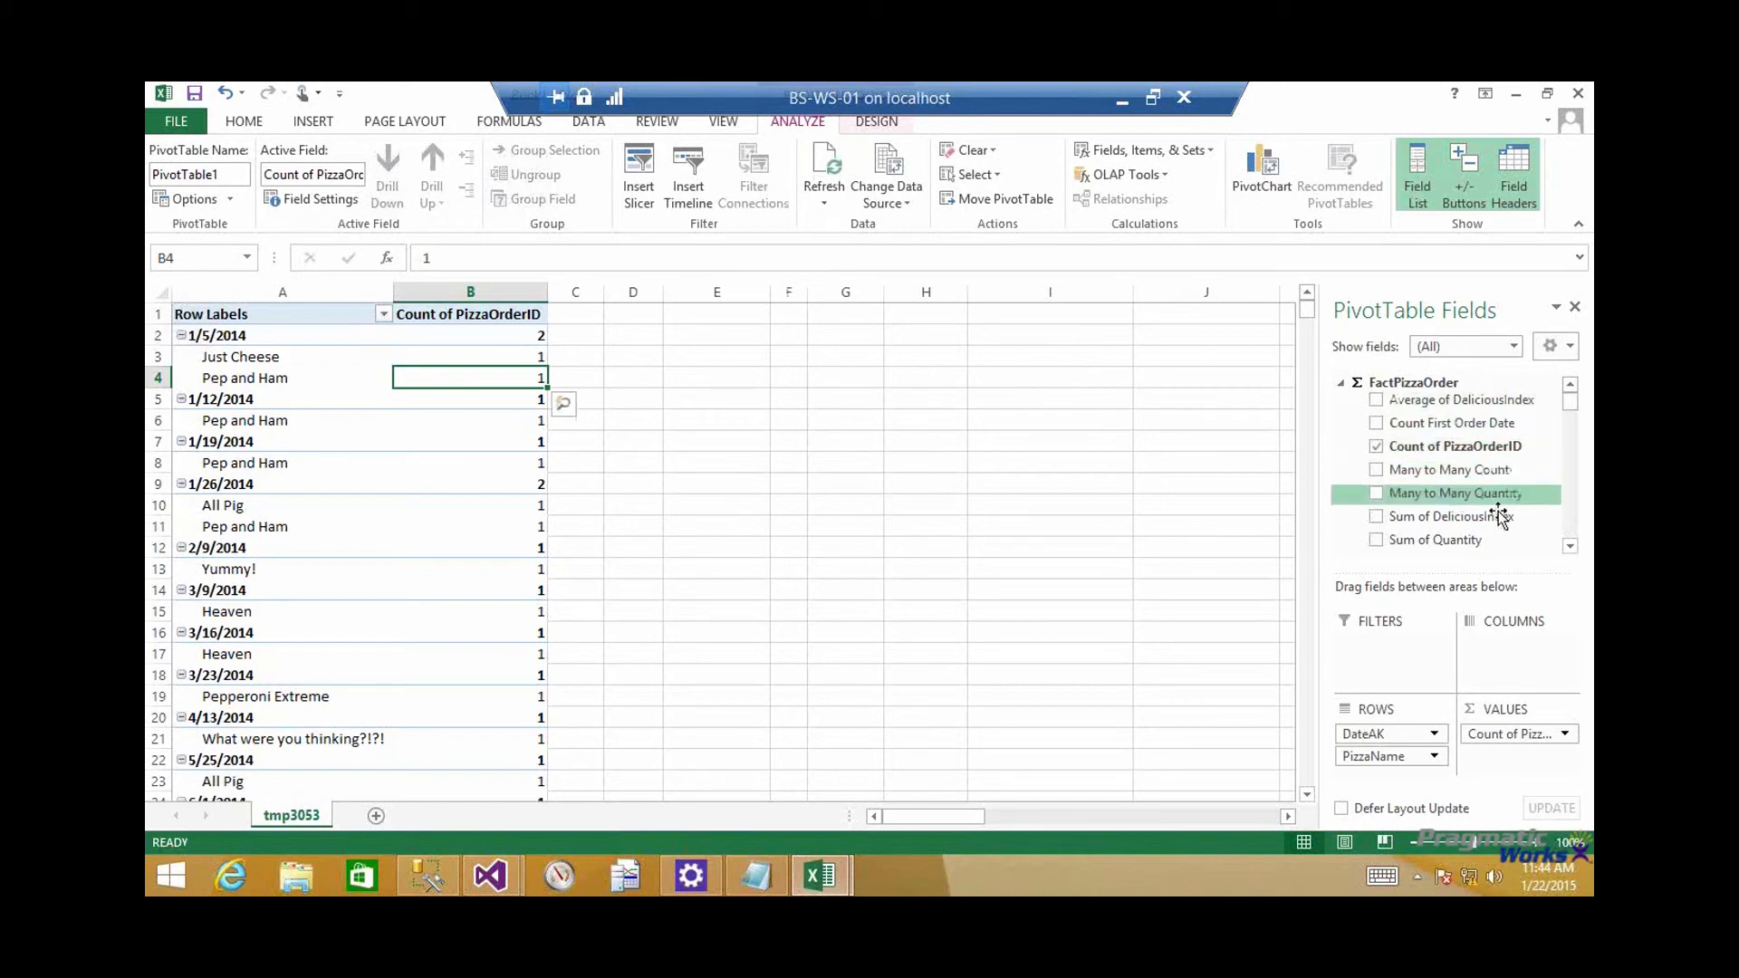
Add the Count First Order Date measure to the PivotTable values below Count of PizzaOrderID
{"action": "left_click", "coordinate": [1572, 547]}
{"action": "key", "text": "alt+Tab"}
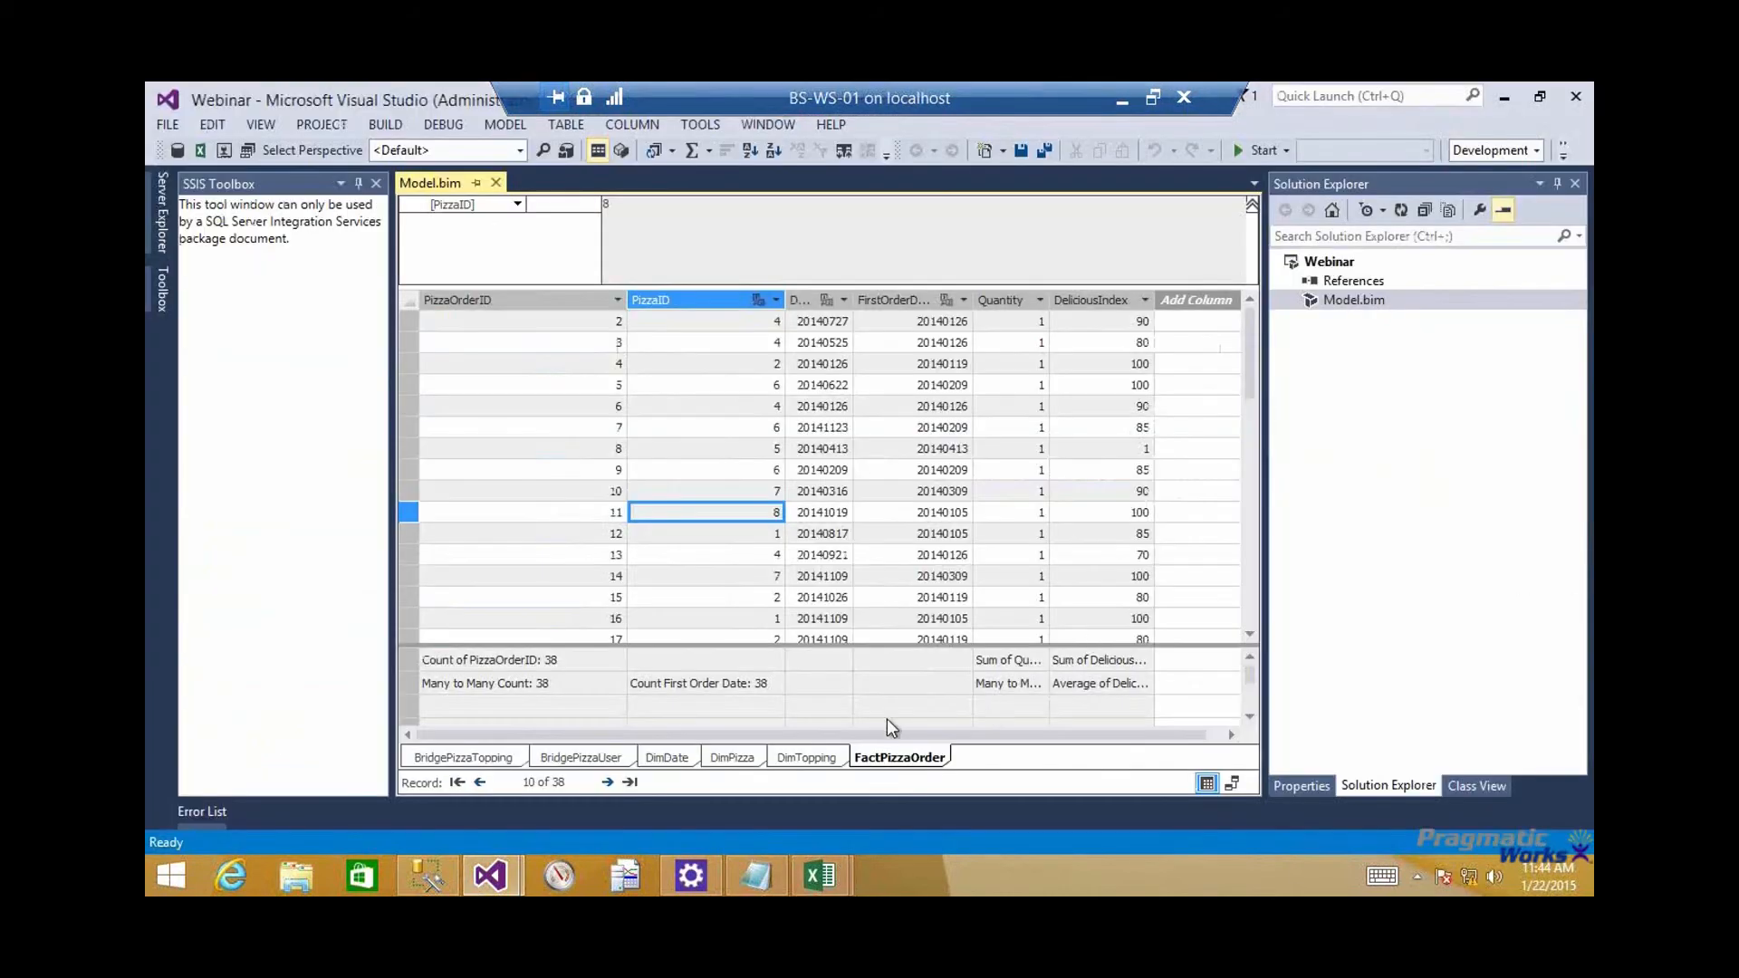
{"action": "key", "text": "alt+Tab"}
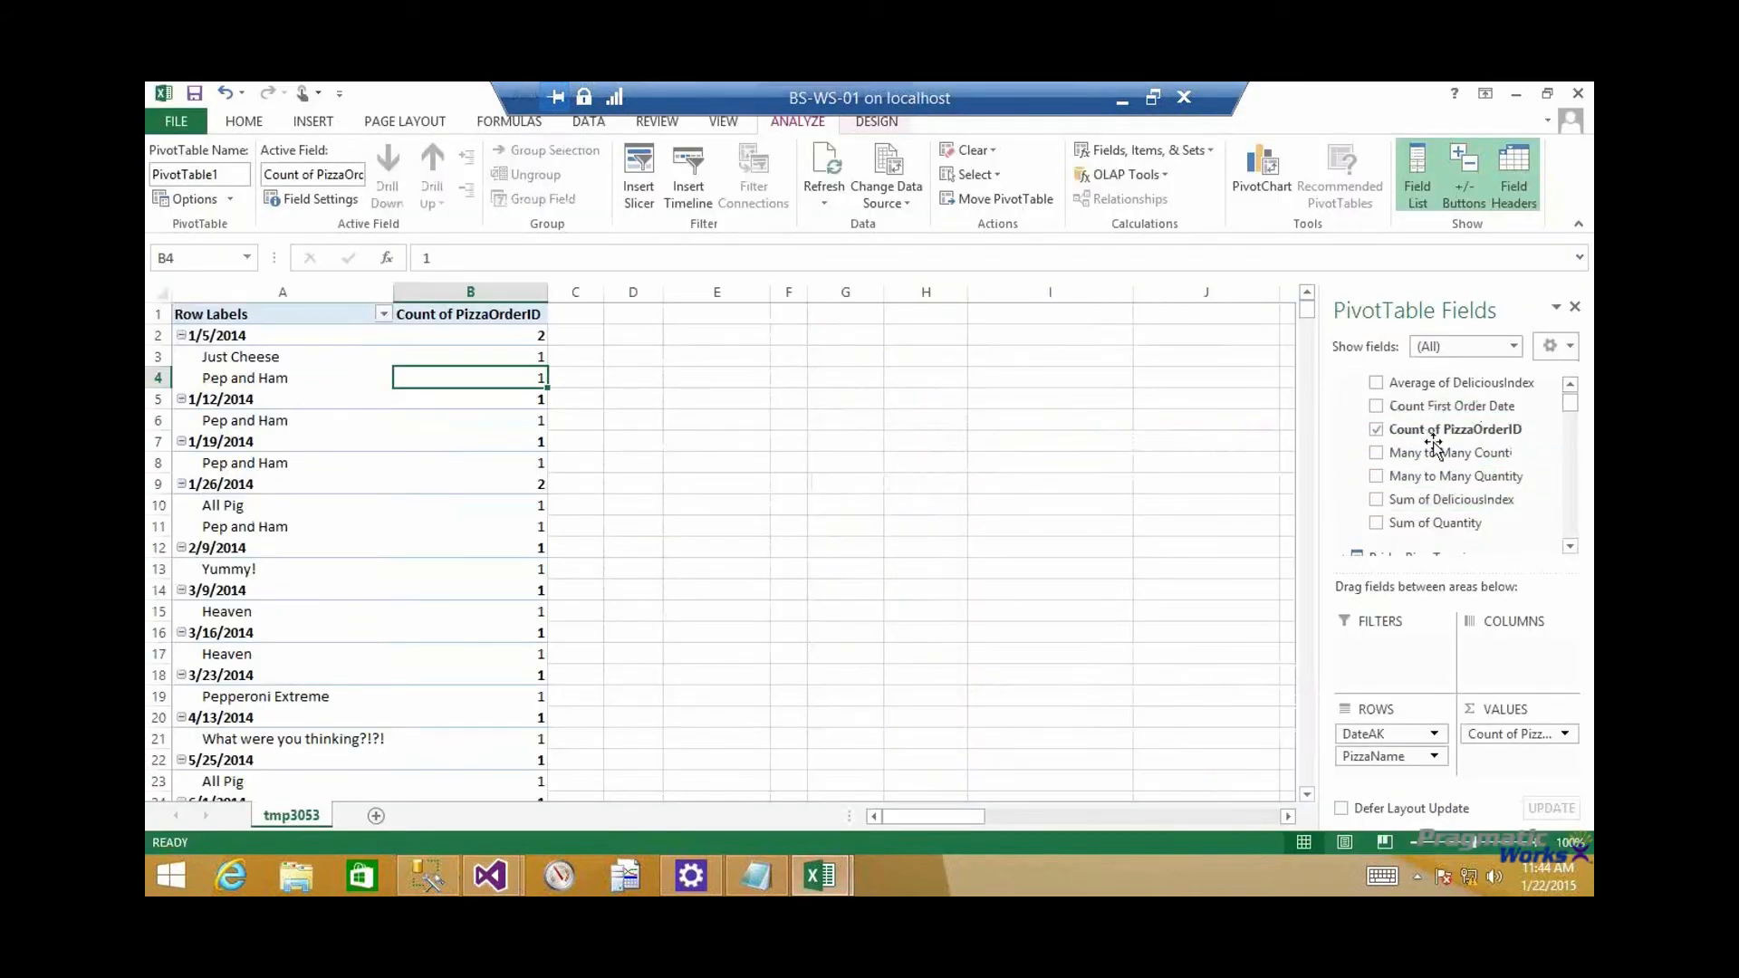
{"action": "left_click_drag", "start_coordinate": [1447, 450], "coordinate": [1514, 766]}
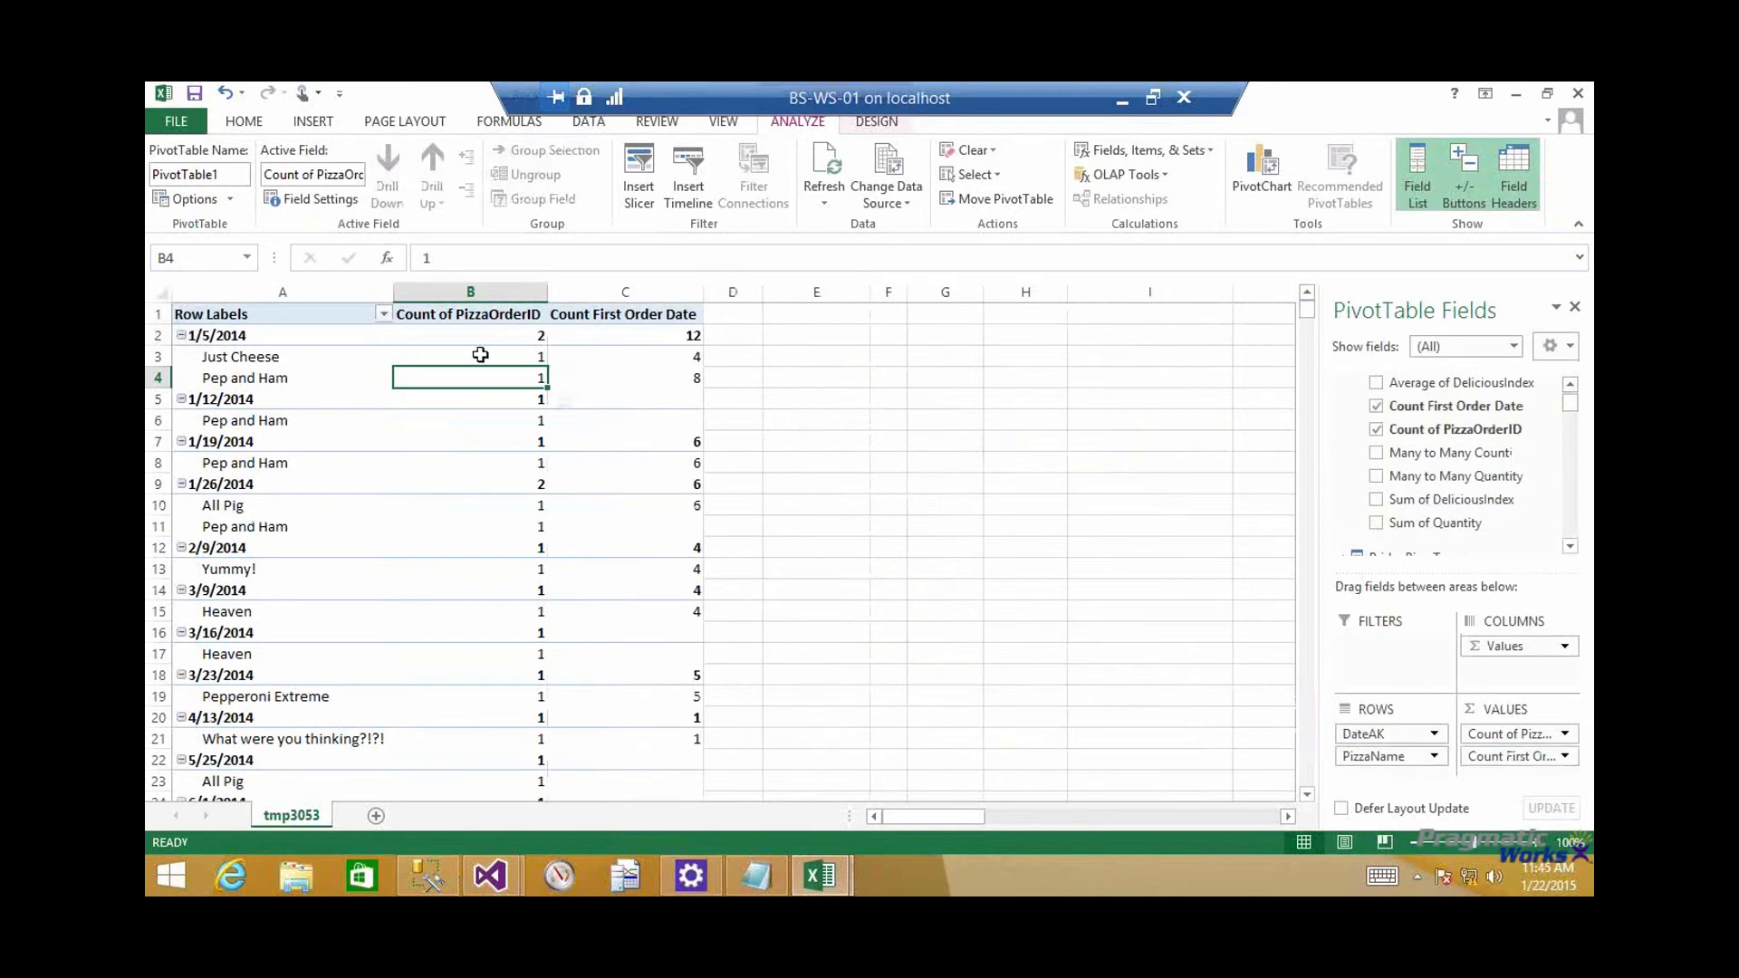
Compare Count First Order Date with Count of PizzaOrderID for the Just Cheese, Pep and Ham and All Pig rows of January 2014
{"action": "left_click", "coordinate": [676, 362]}
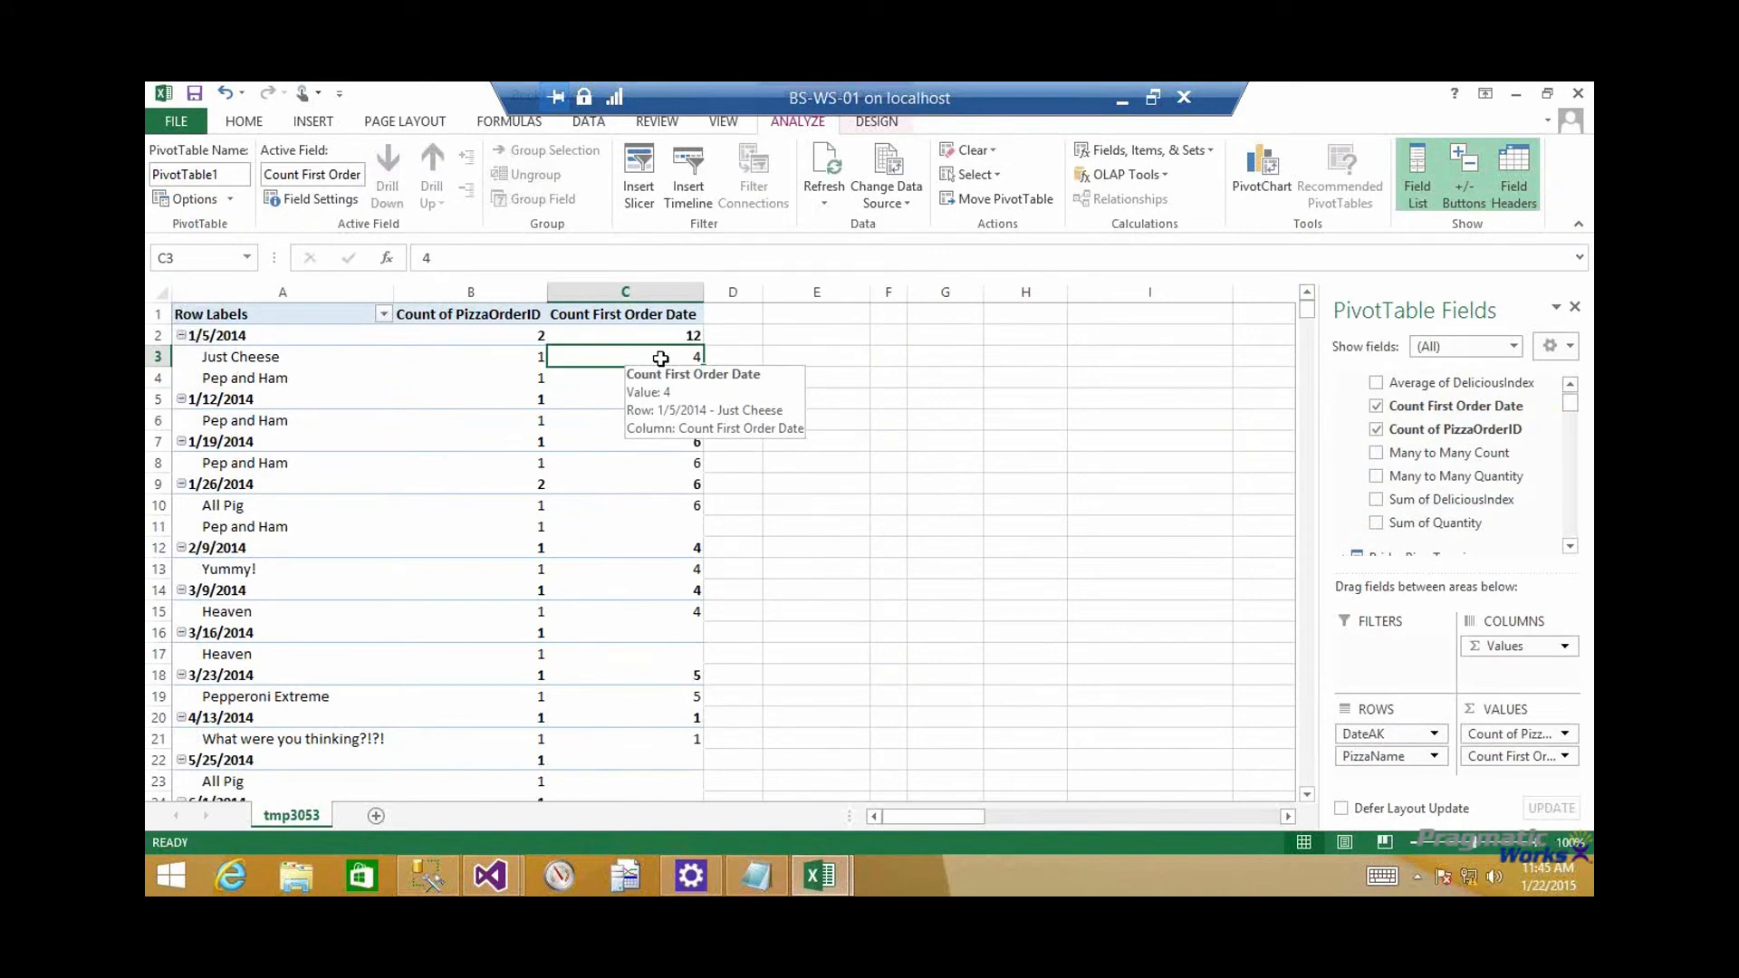
{"action": "left_click_drag", "start_coordinate": [281, 361], "coordinate": [653, 356]}
{"action": "left_click_drag", "start_coordinate": [667, 469], "coordinate": [263, 472]}
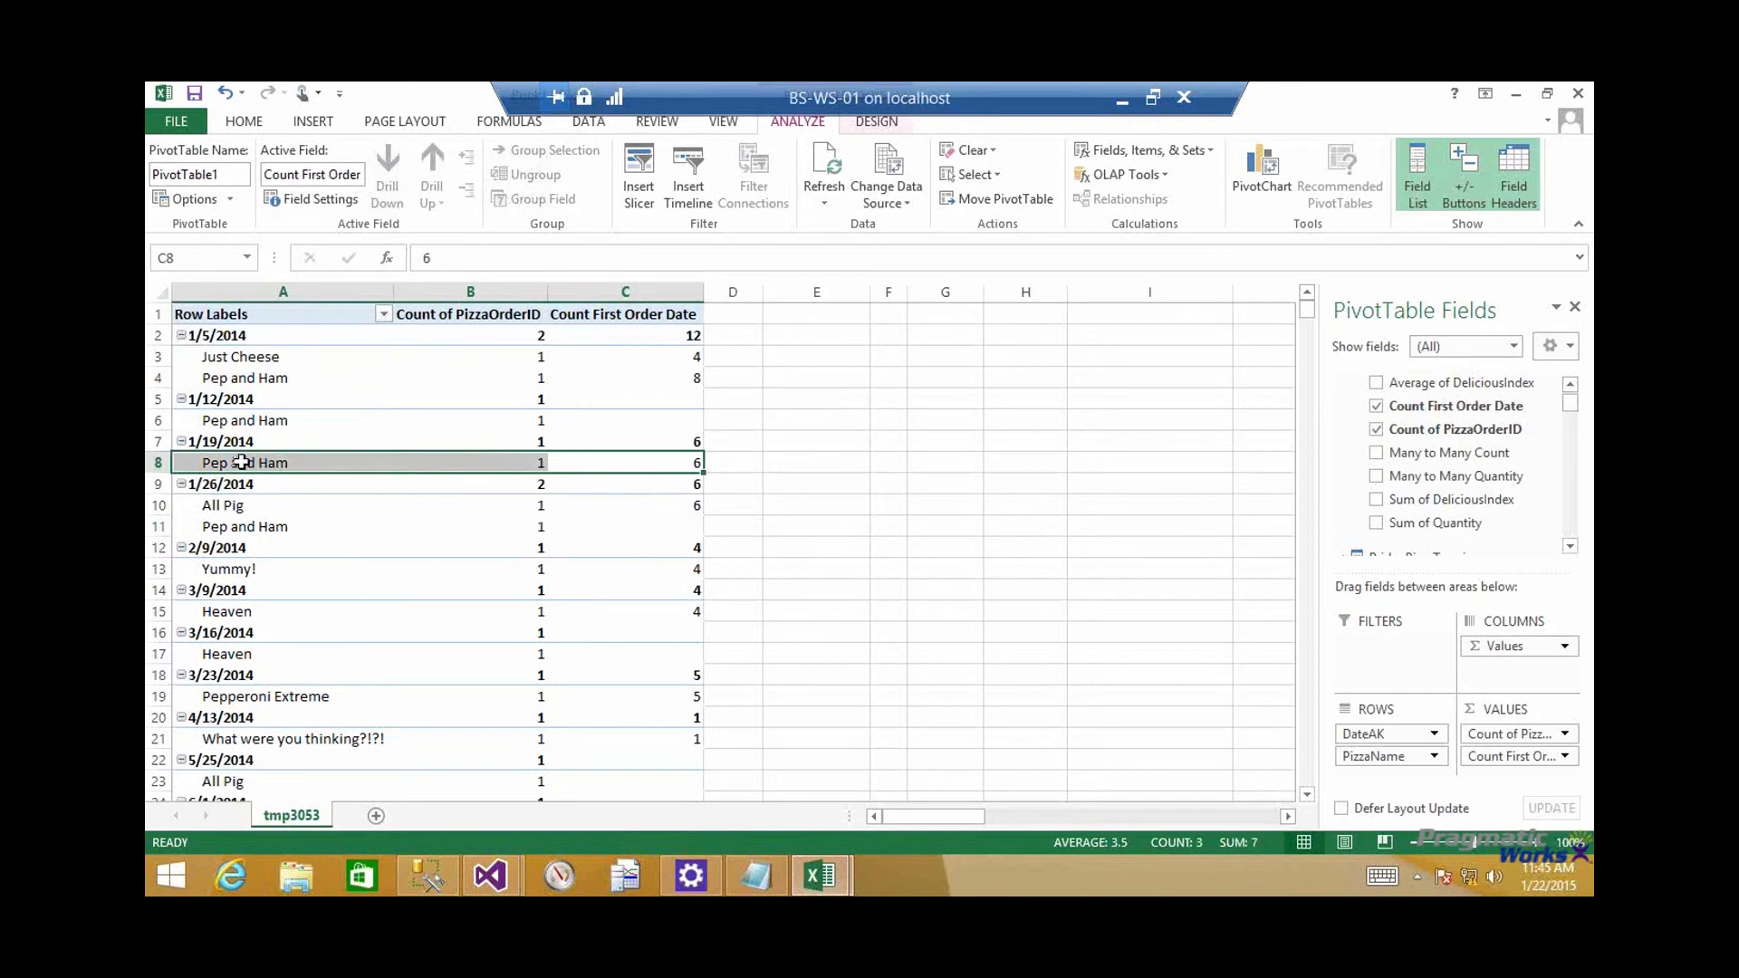
{"action": "left_click", "coordinate": [661, 501]}
{"action": "left_click_drag", "start_coordinate": [383, 519], "coordinate": [250, 510]}
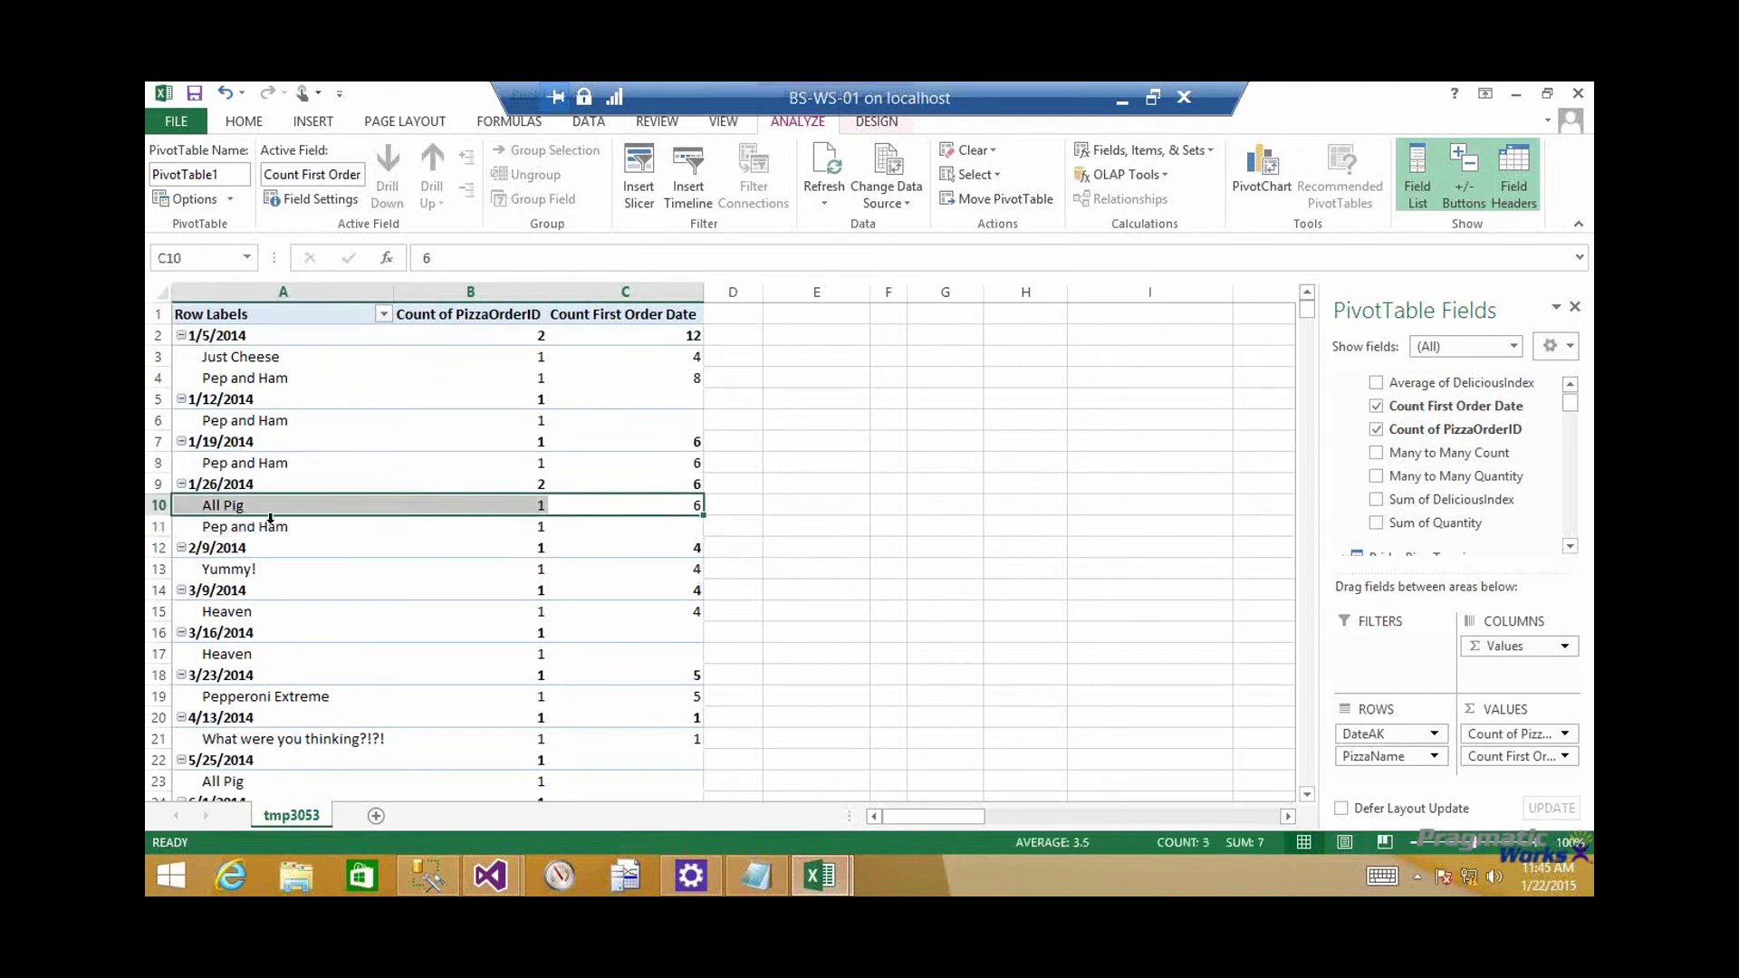
{"action": "left_click_drag", "start_coordinate": [693, 523], "coordinate": [295, 537]}
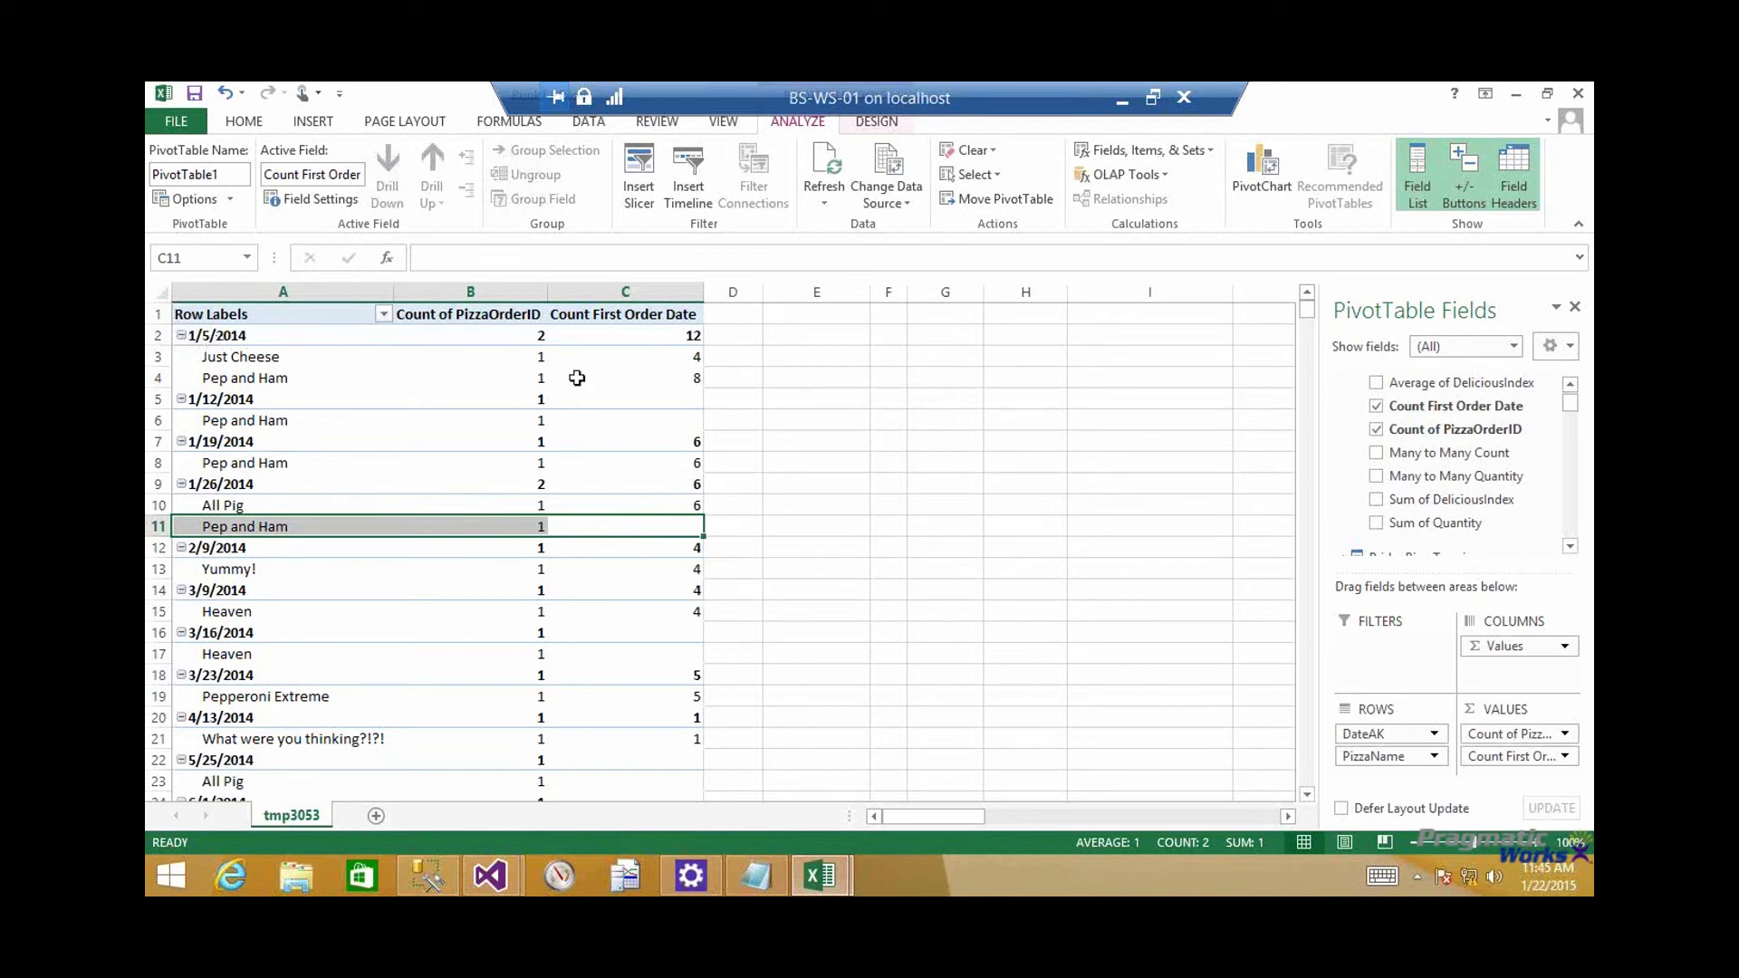
{"action": "mouse_move", "coordinate": [634, 376]}
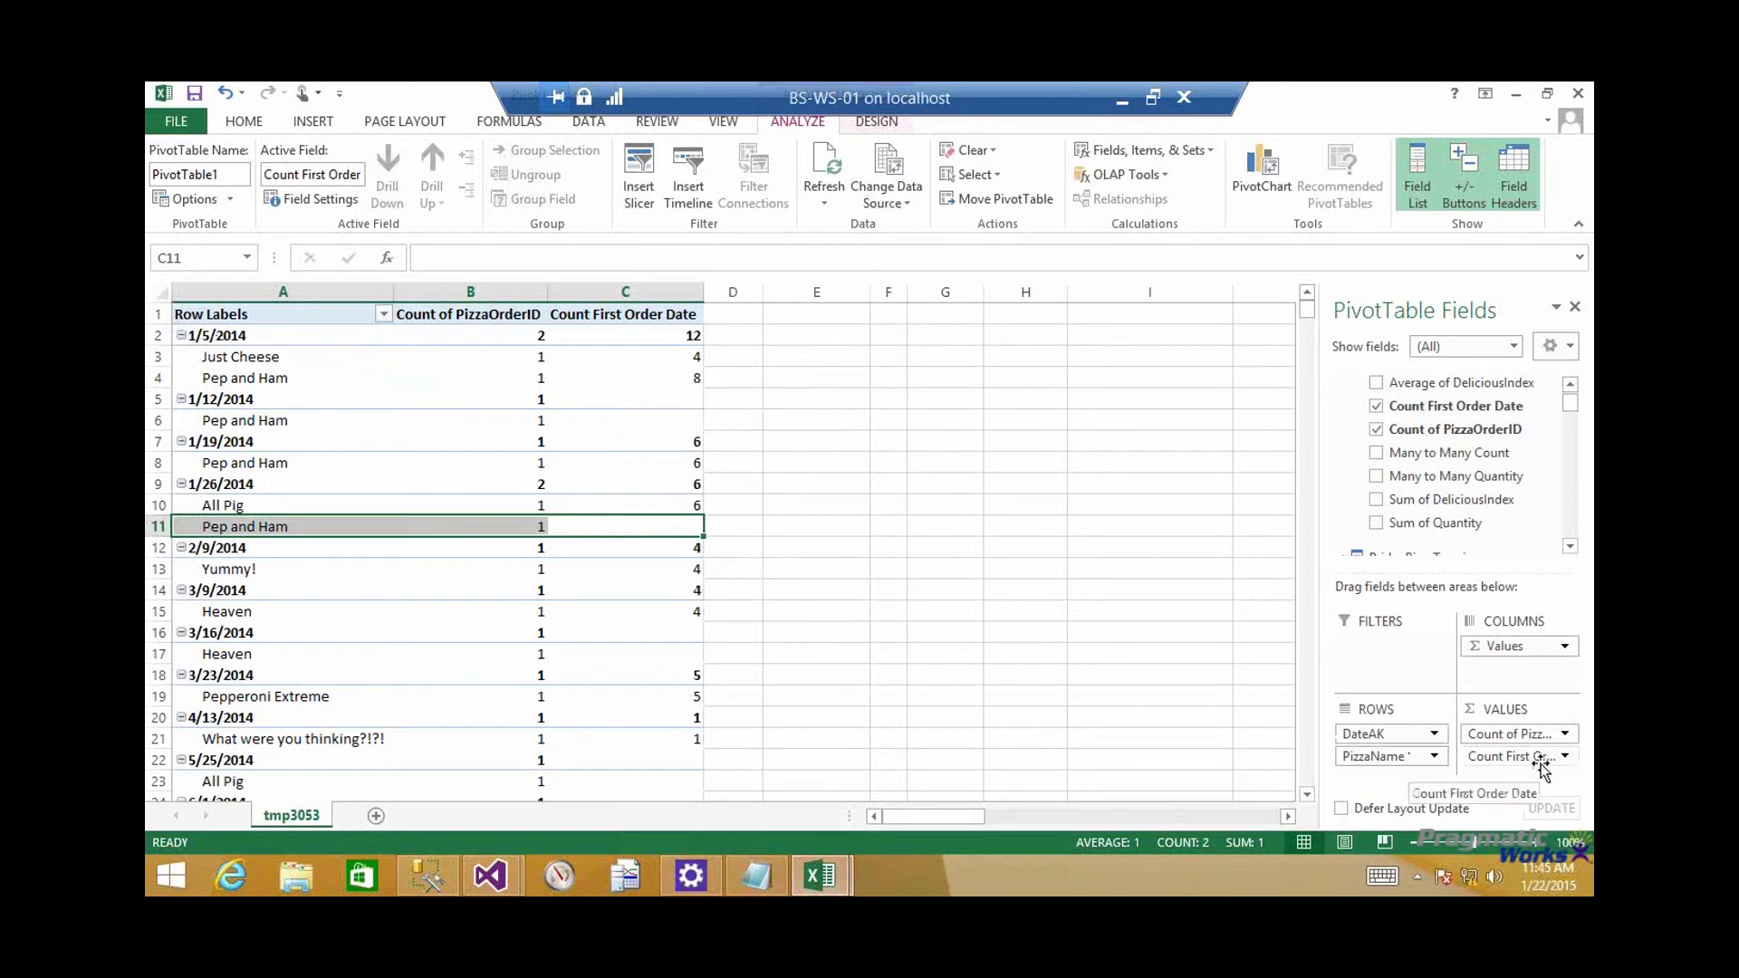
{"action": "mouse_move", "coordinate": [530, 542]}
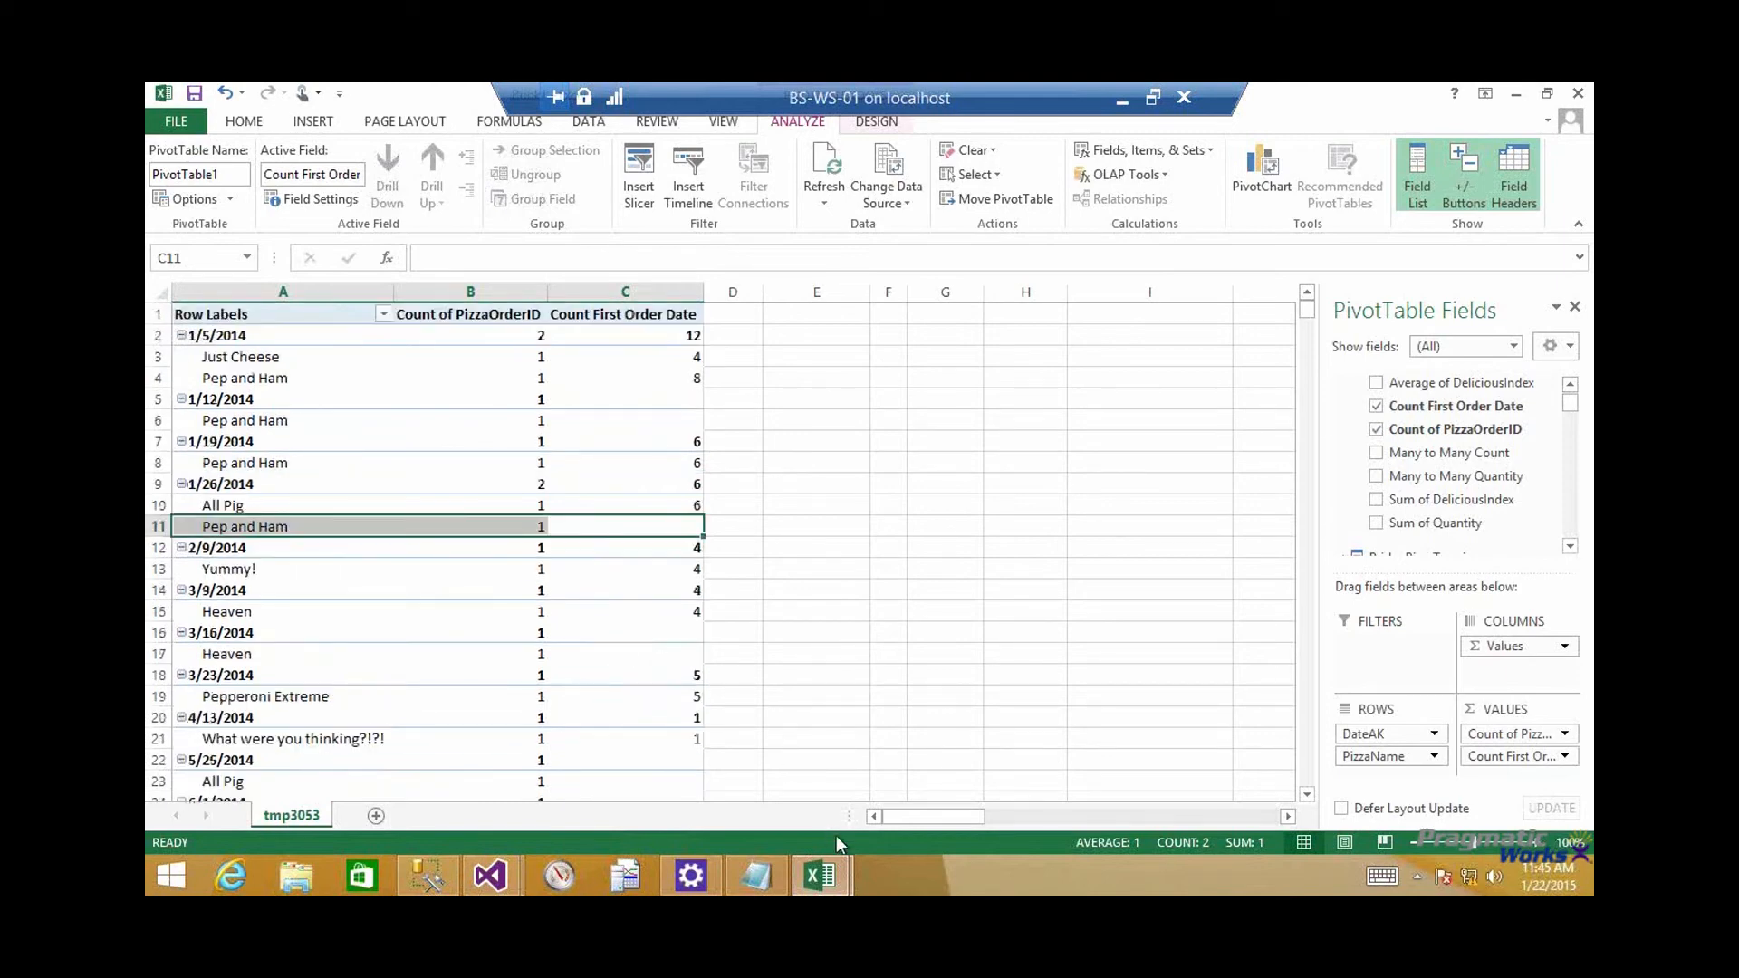
Switch to the Fact Pizza Order Count workbook and move the OrderDate Date field from rows to columns
{"action": "left_click", "coordinate": [836, 881]}
{"action": "left_click", "coordinate": [715, 750]}
{"action": "left_click_drag", "start_coordinate": [1393, 756], "coordinate": [1504, 647]}
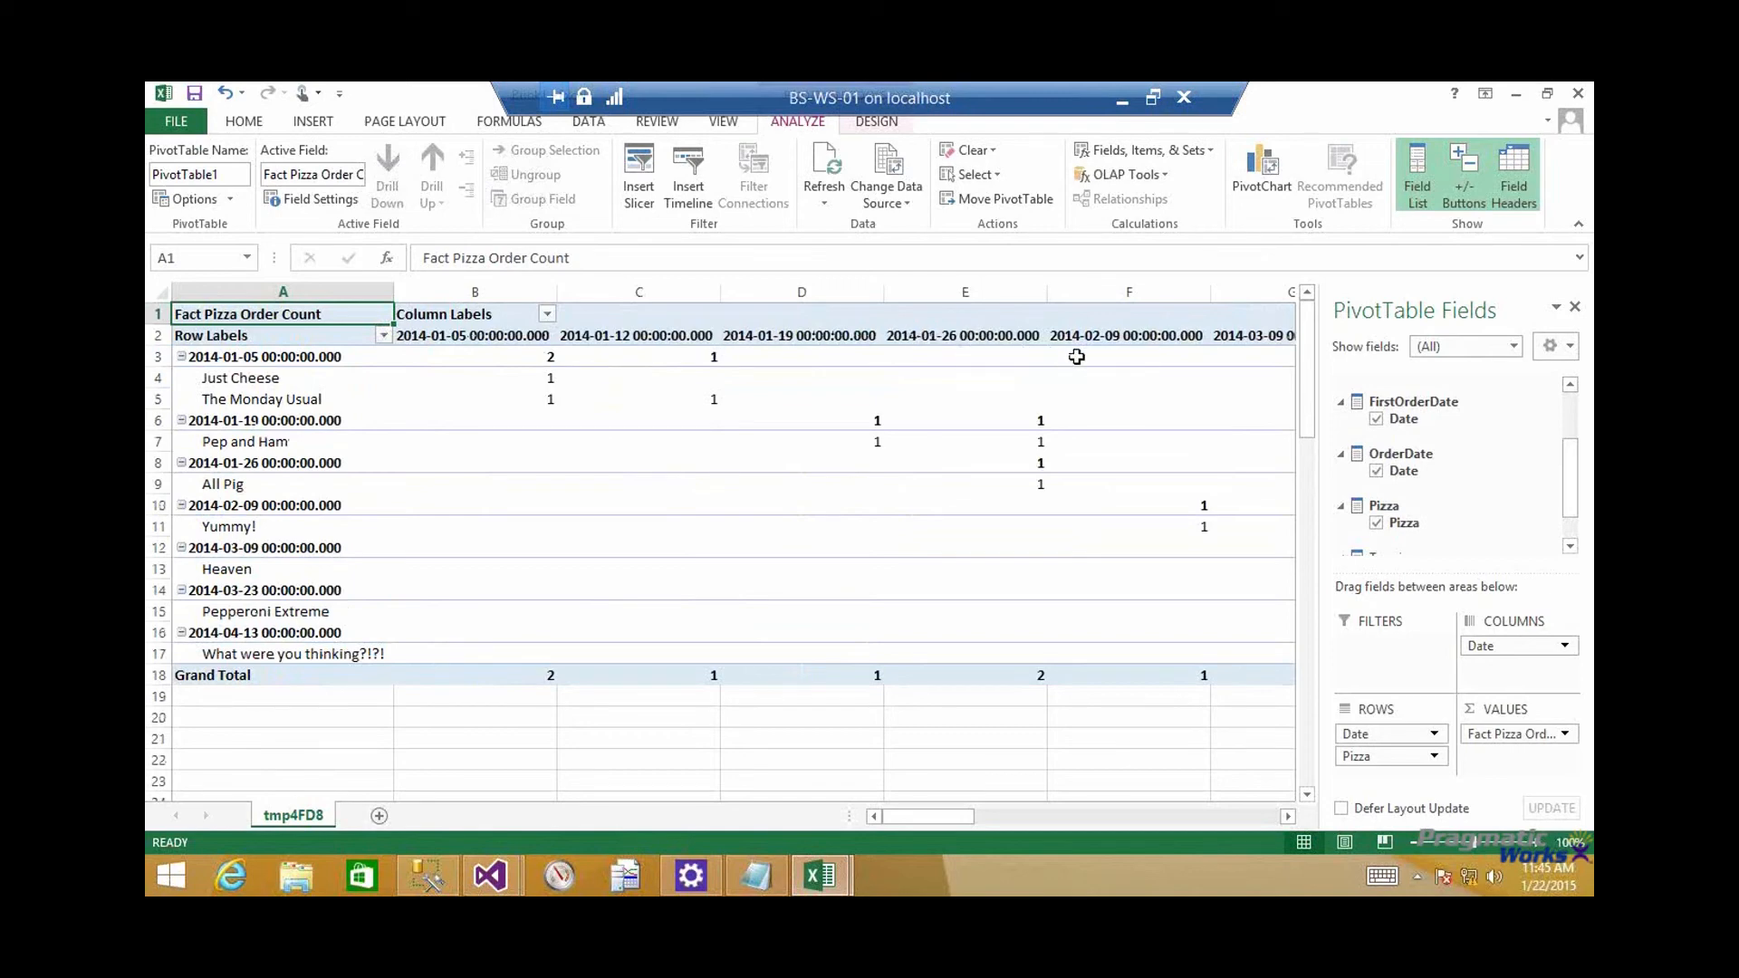
{"action": "mouse_move", "coordinate": [940, 820]}
{"action": "left_mouse_down"}
{"action": "mouse_move", "coordinate": [1145, 818]}
{"action": "mouse_move", "coordinate": [905, 822]}
{"action": "left_mouse_up"}
Switch to Visual Studio and display the formula of the Count First Order Date measure
{"action": "mouse_move", "coordinate": [509, 855]}
{"action": "left_click", "coordinate": [540, 802]}
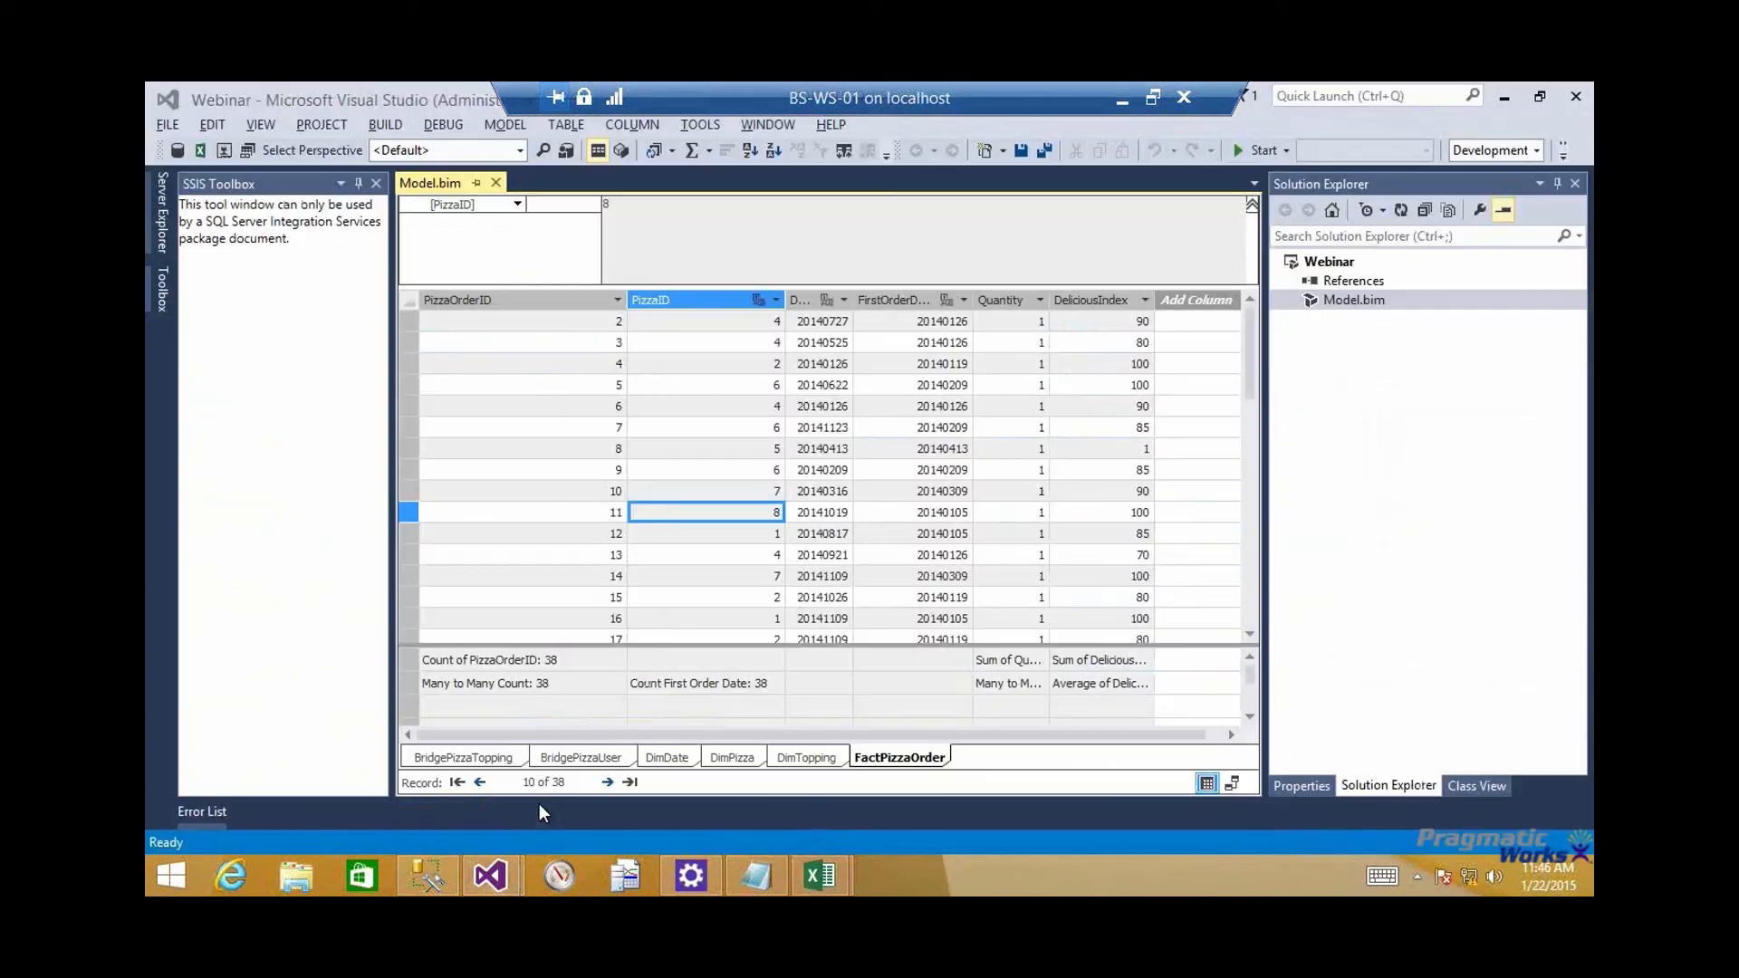
{"action": "left_click", "coordinate": [682, 687]}
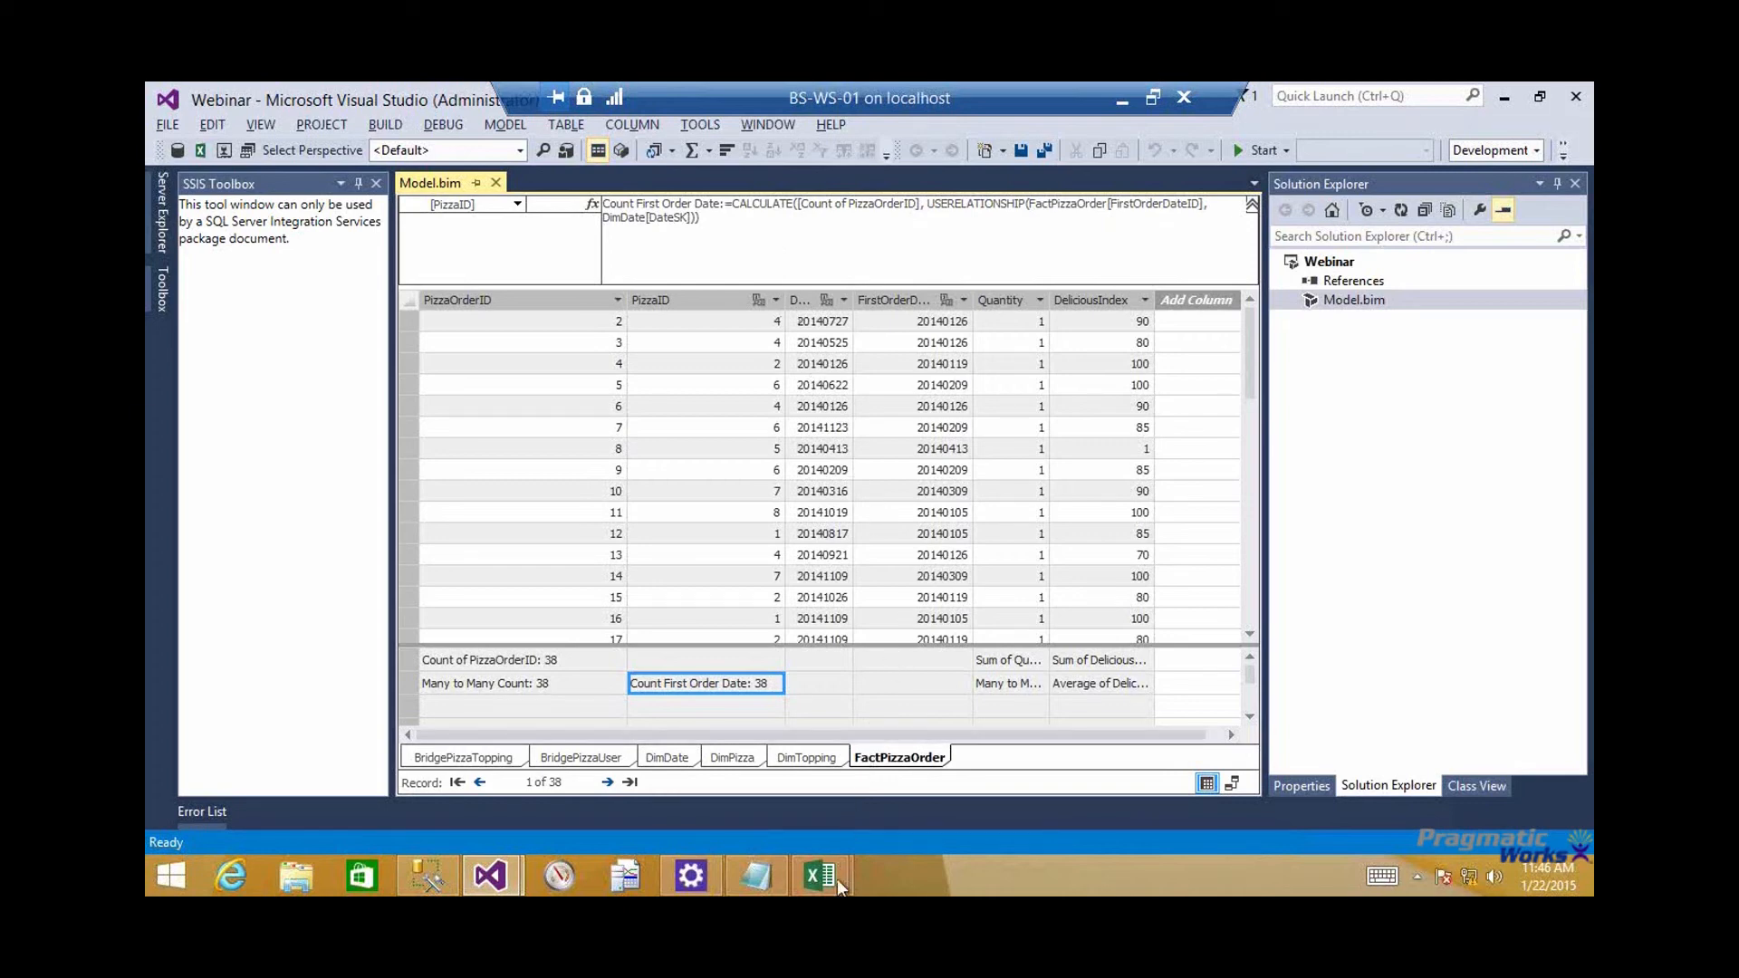
Review the date and pizza row labels in the Fact Pizza Order Count workbook, and return to the tabular model's workbook for comparison
{"action": "mouse_move", "coordinate": [838, 886]}
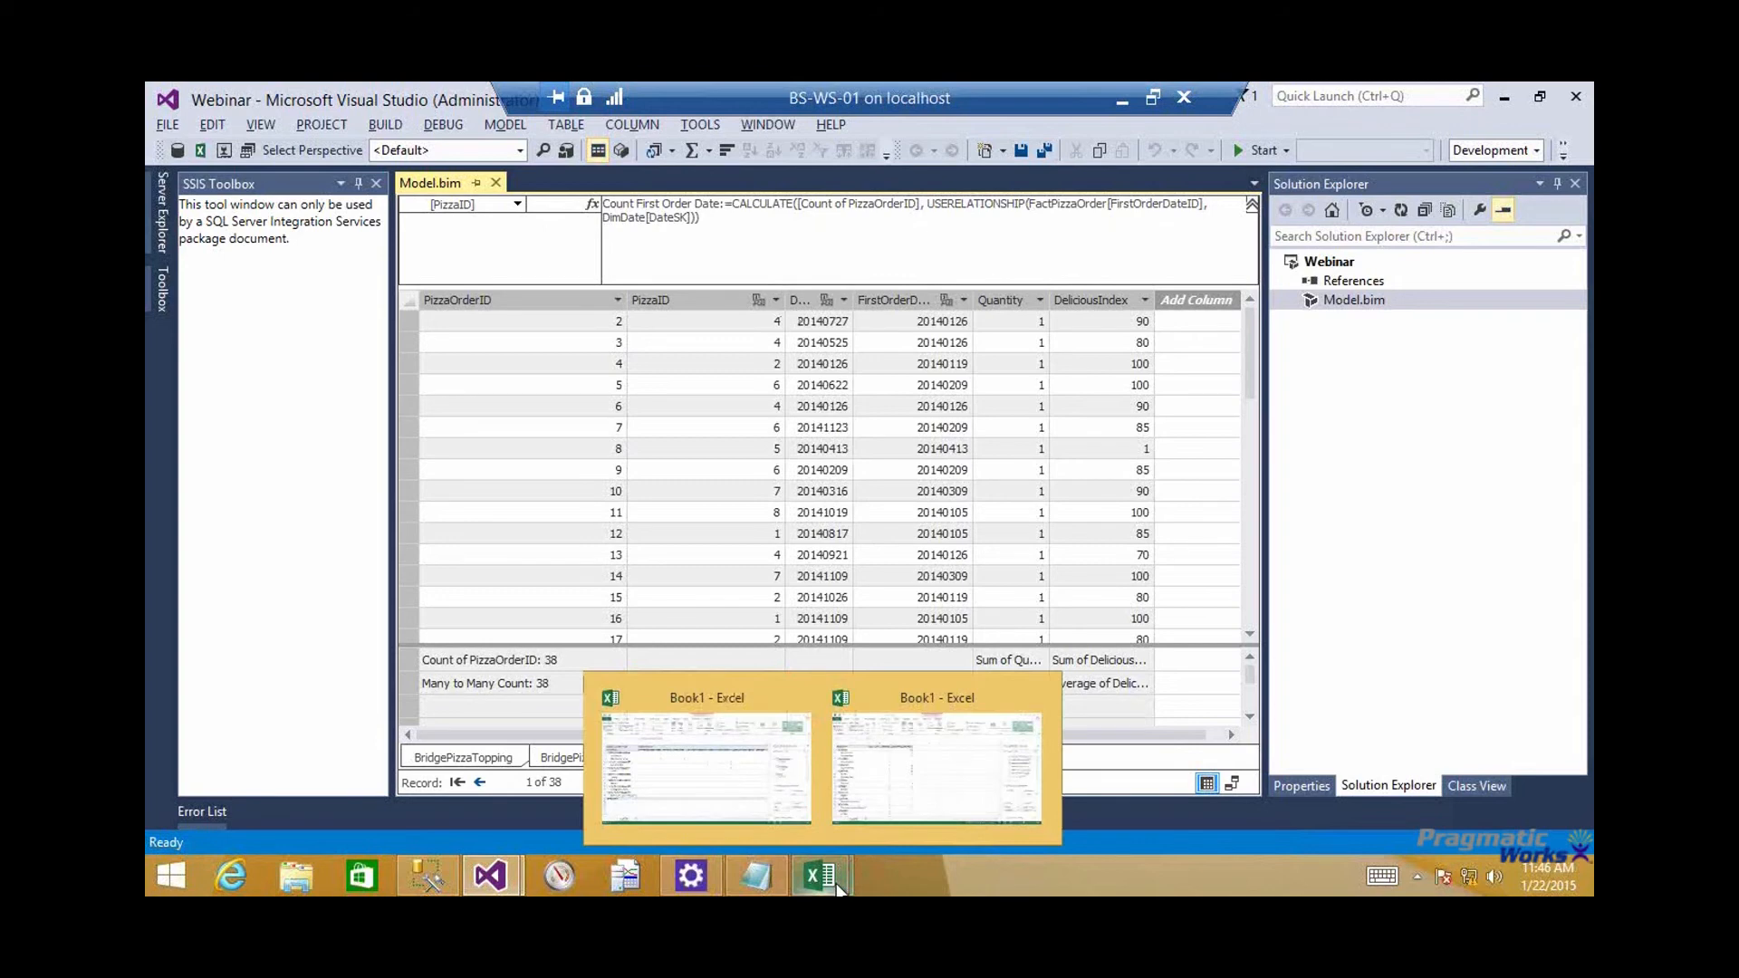
{"action": "left_click", "coordinate": [769, 784]}
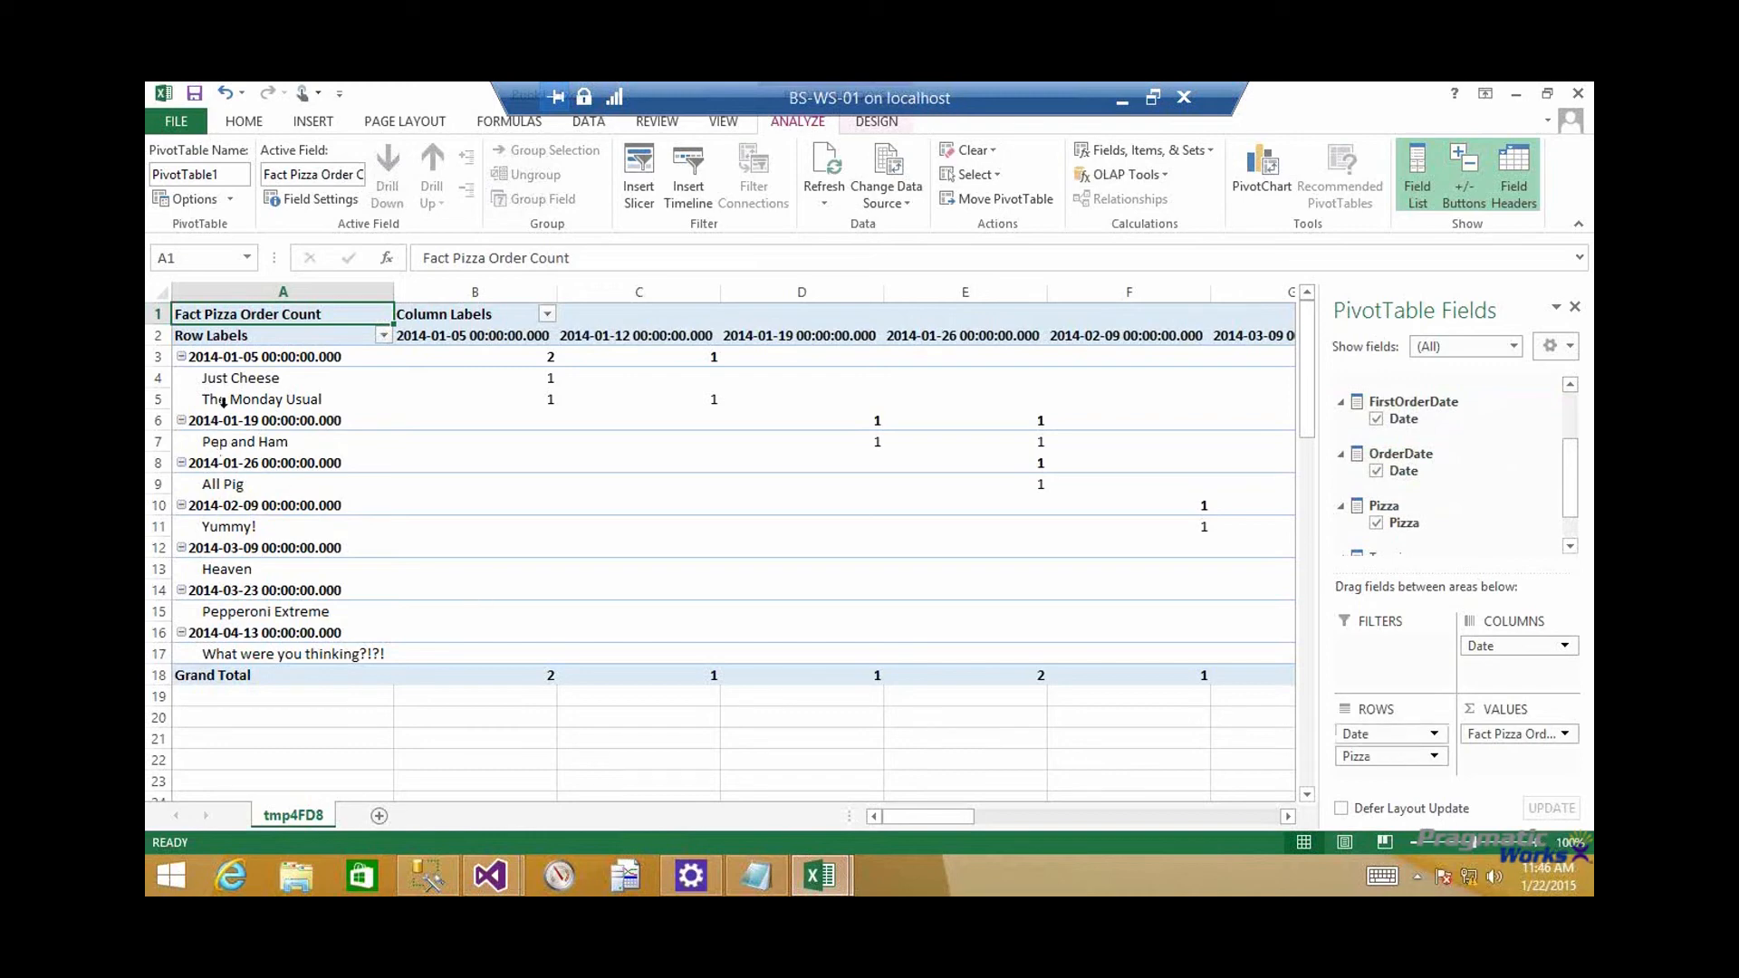
{"action": "left_click_drag", "start_coordinate": [245, 360], "coordinate": [279, 668]}
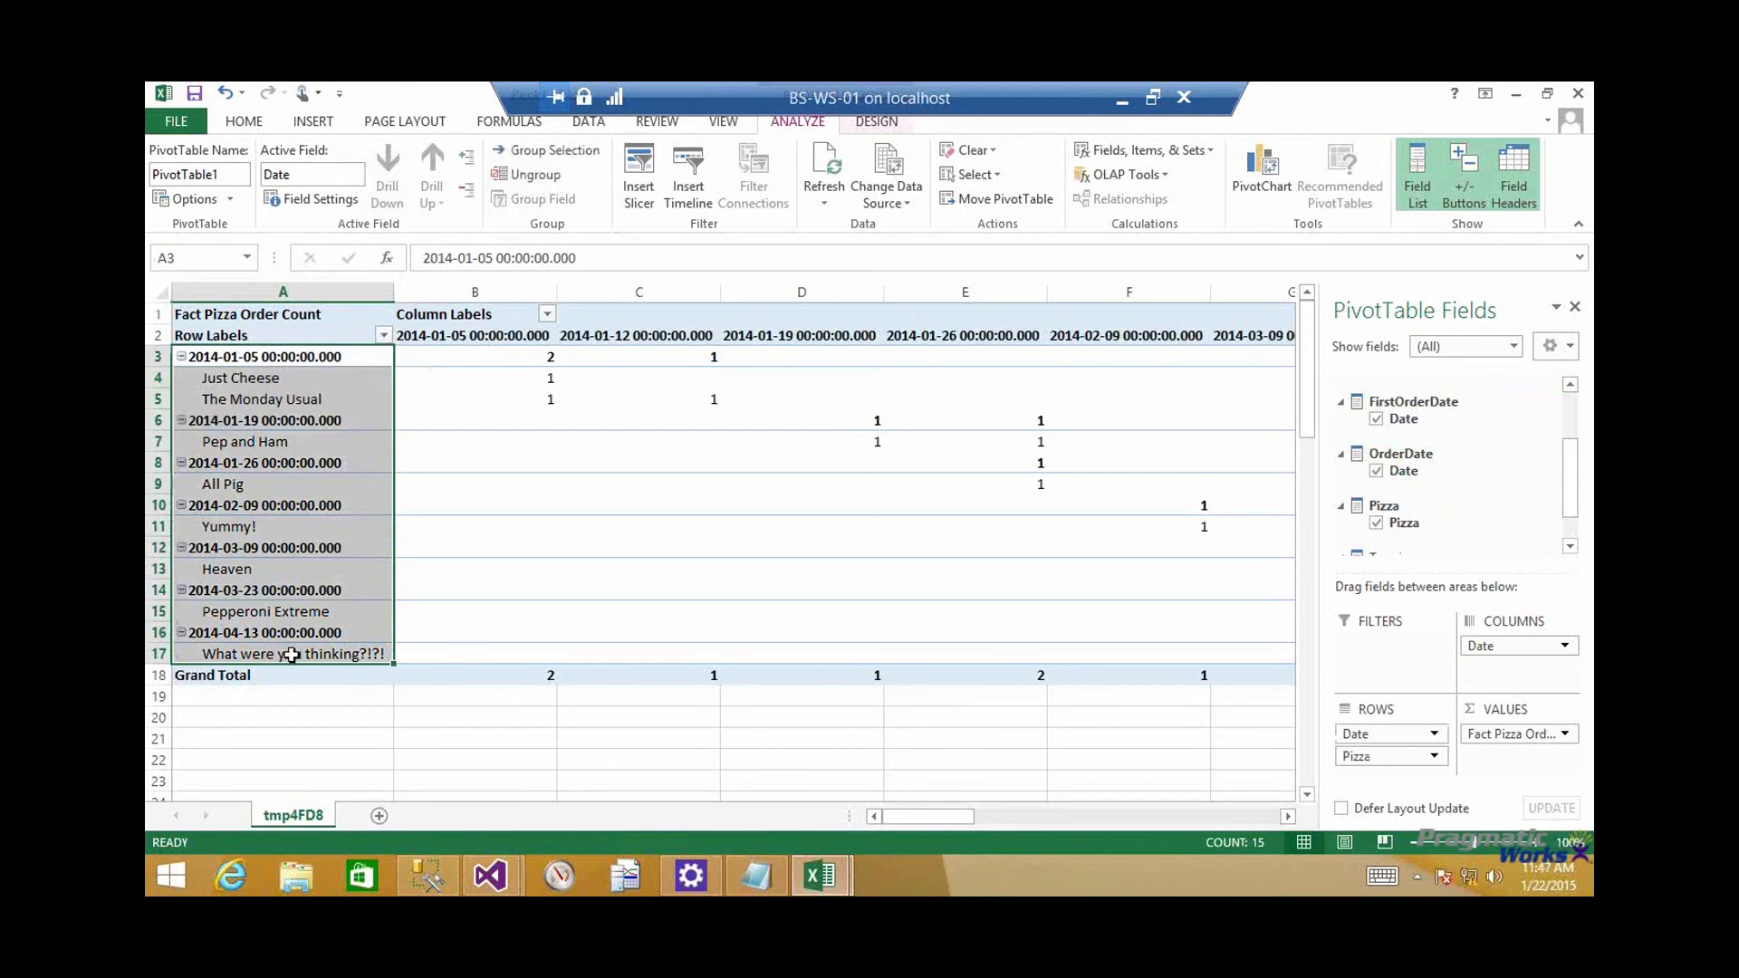
{"action": "left_click", "coordinate": [282, 655]}
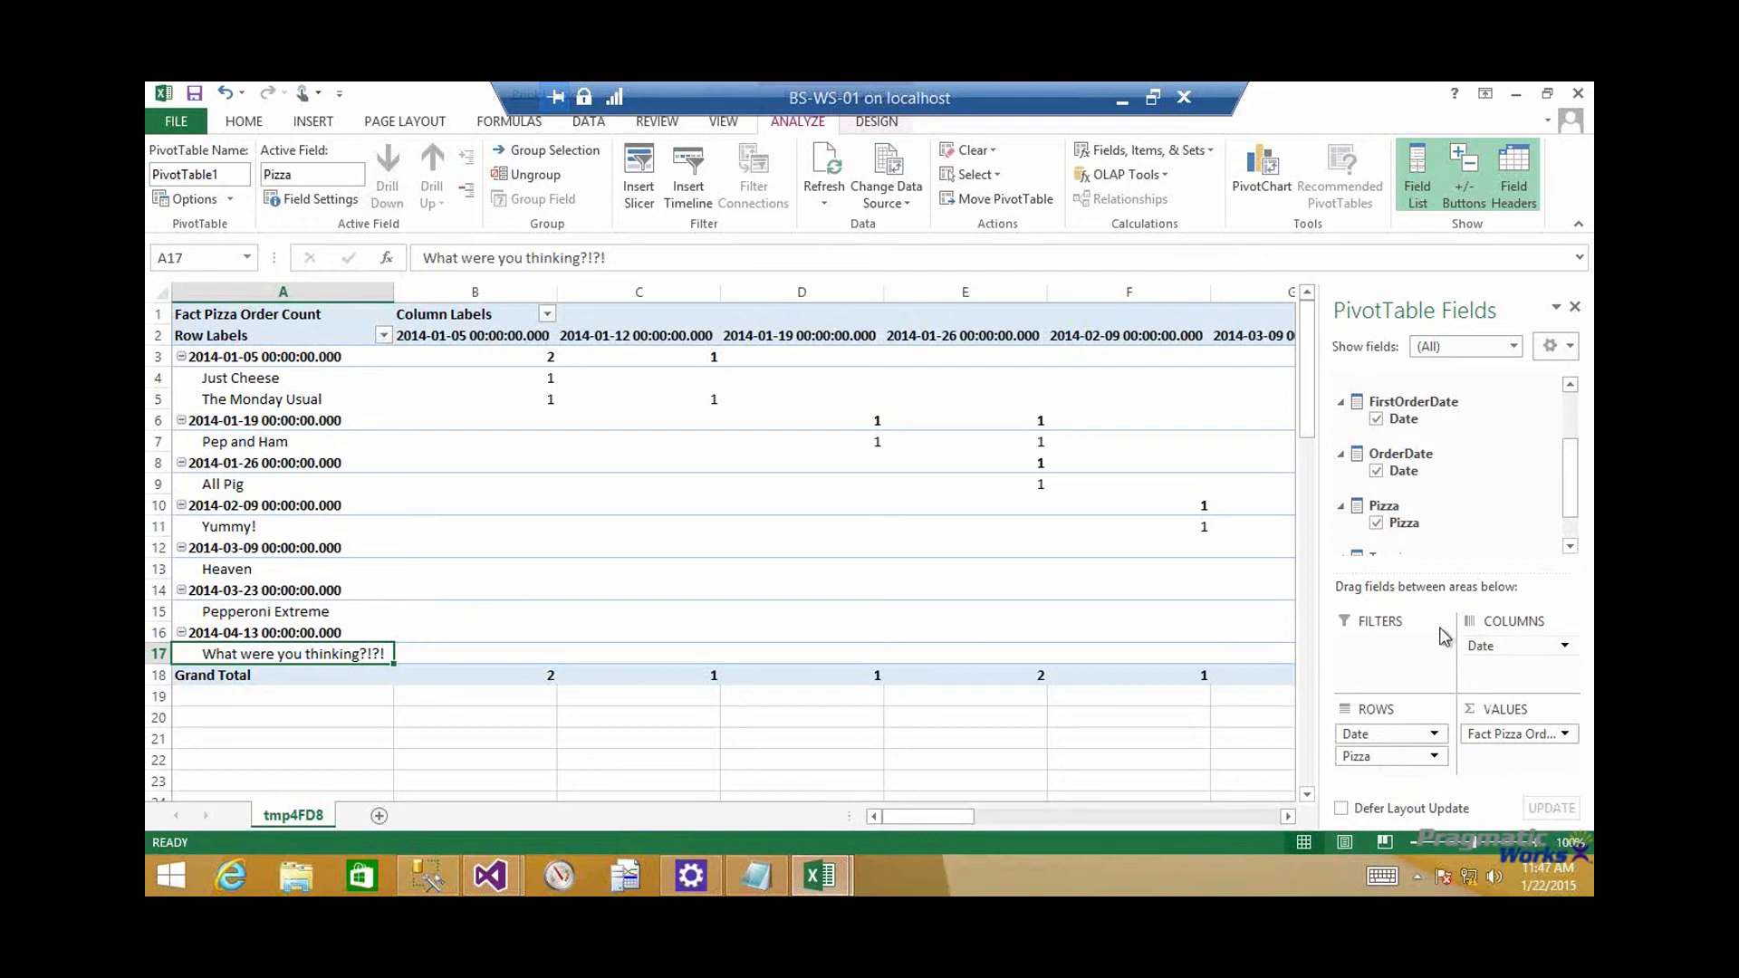
{"action": "left_click", "coordinate": [821, 875]}
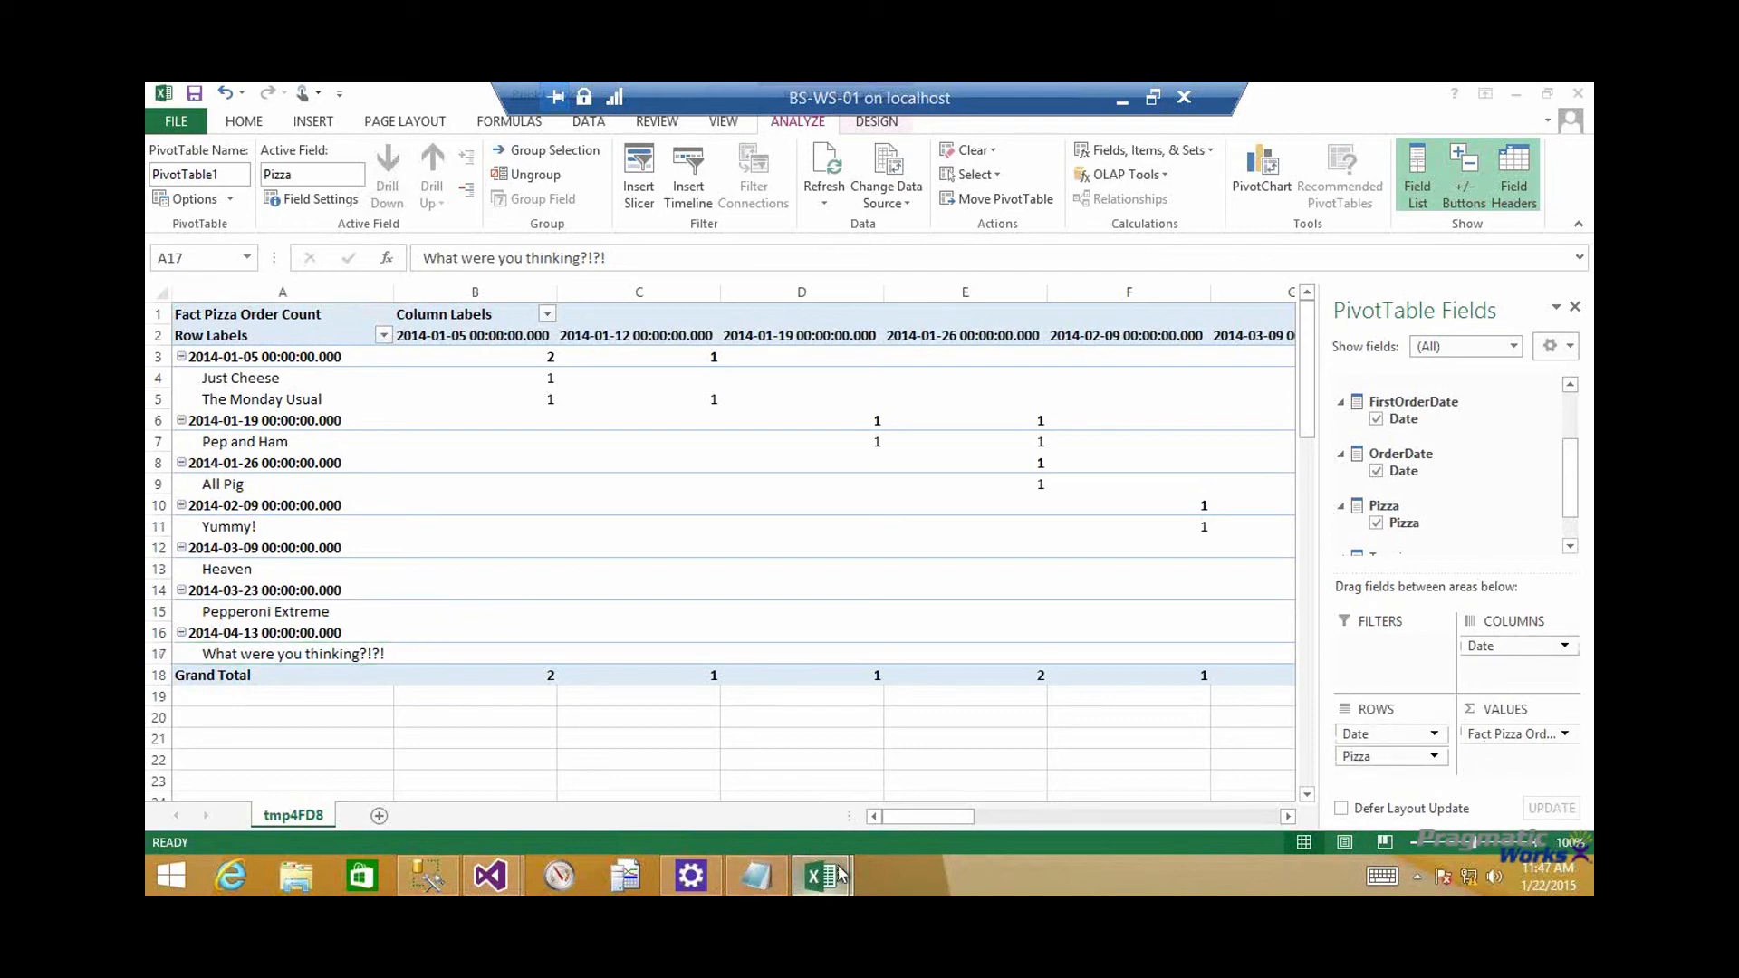
{"action": "left_click", "coordinate": [917, 775]}
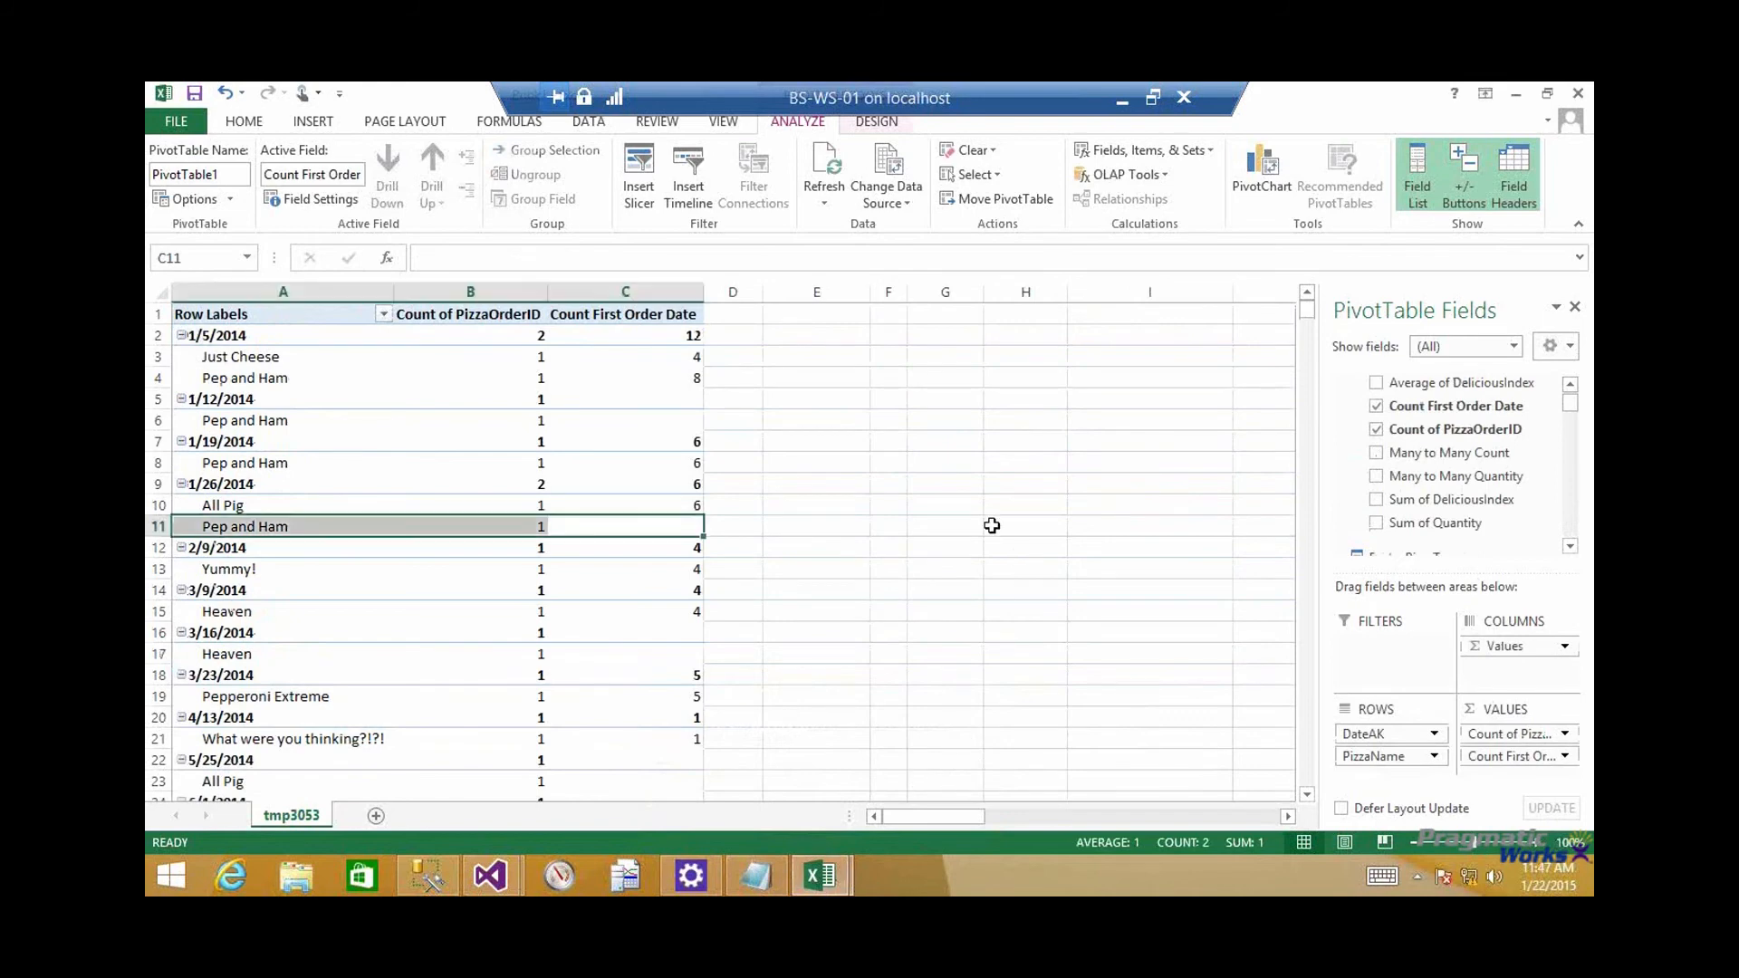
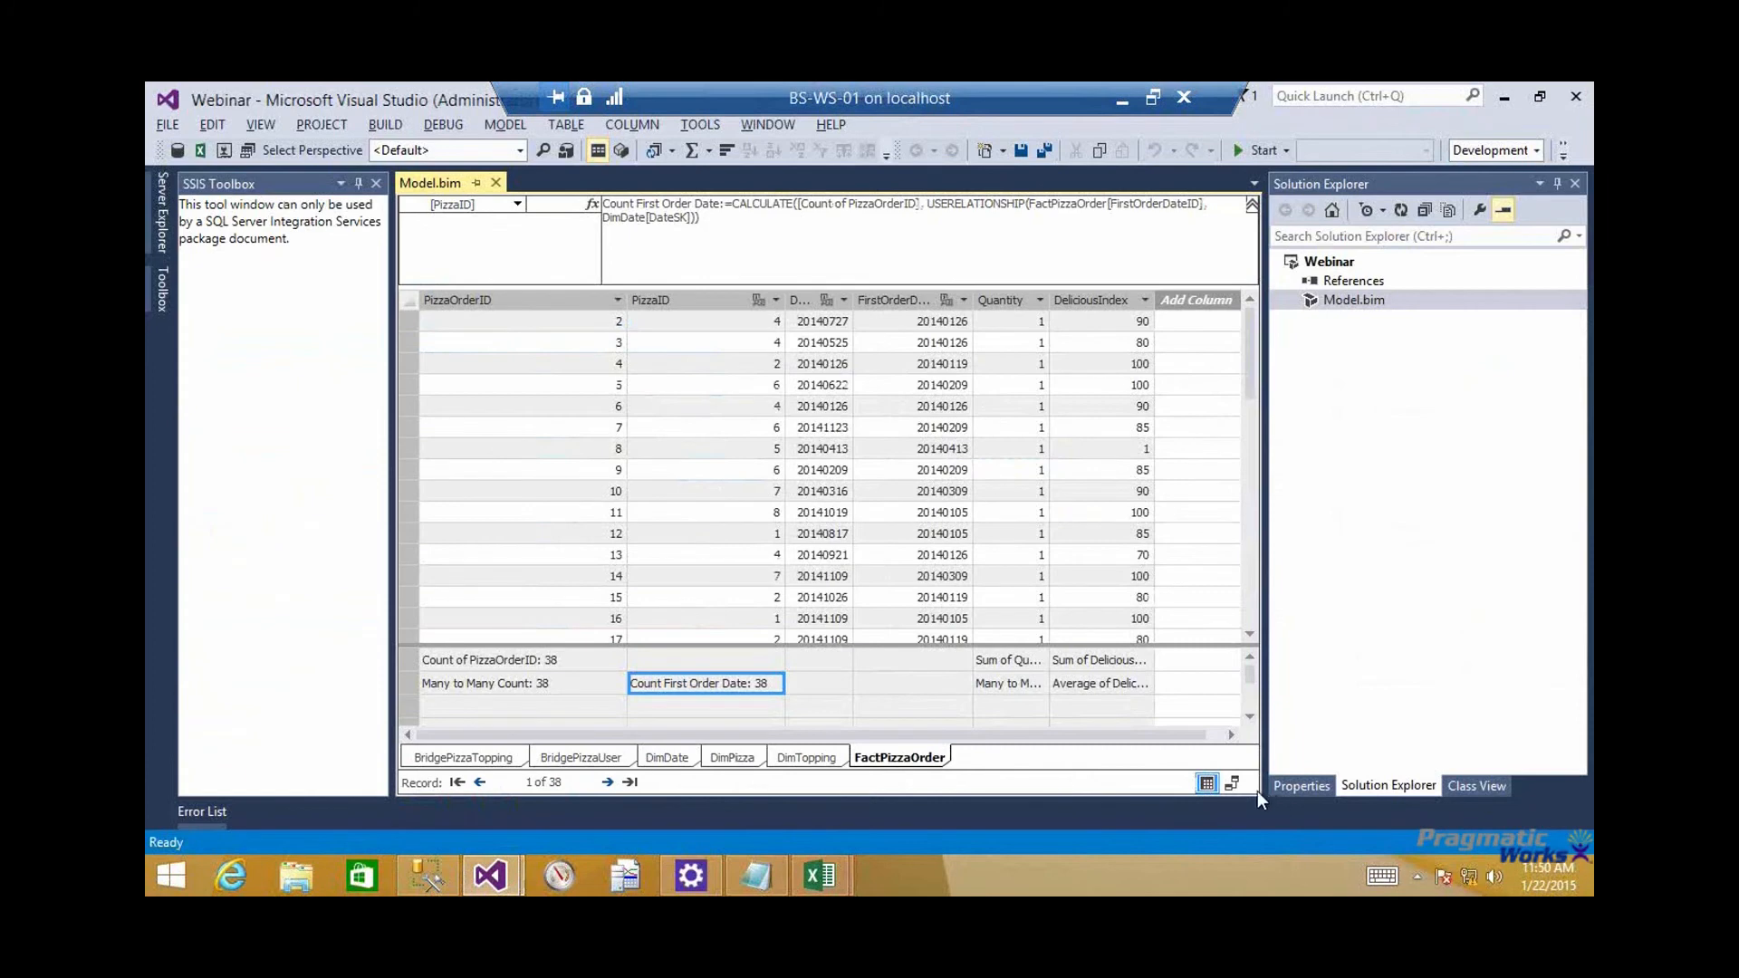
Find the BridgePizzaUser table in the model diagram, go to its data grid and widen the UserName column to show full names
{"action": "left_click", "coordinate": [1232, 783]}
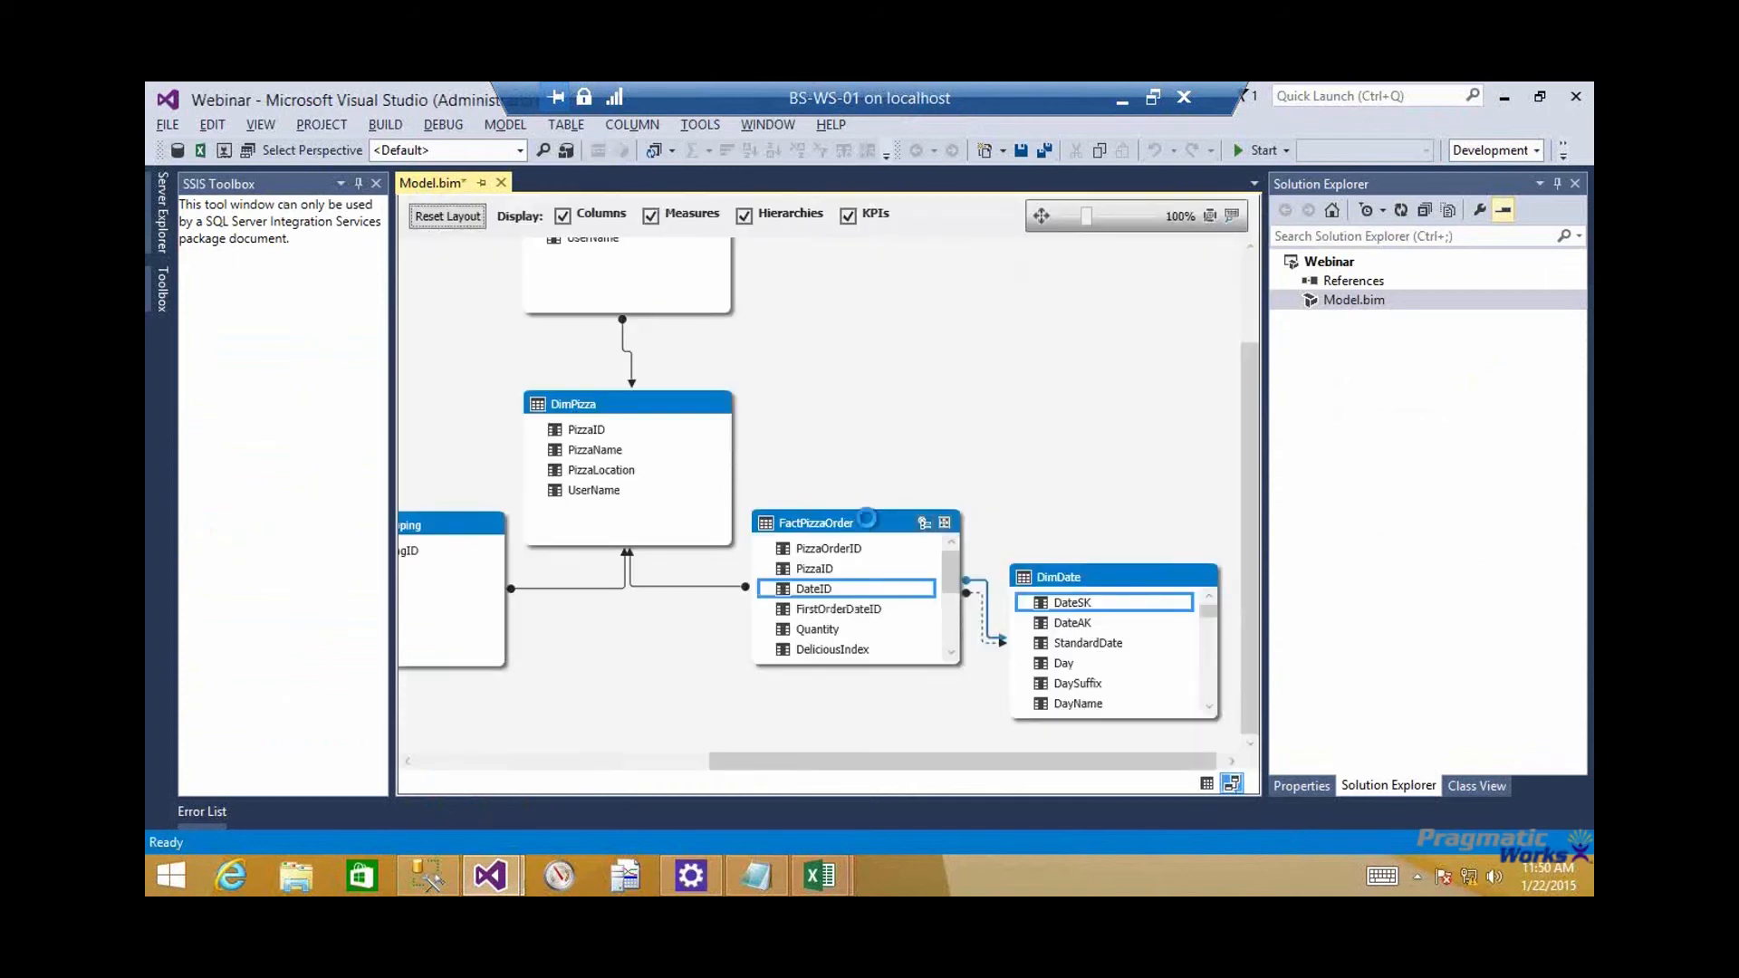
{"action": "scroll", "coordinate": [829, 448], "scroll_direction": "up", "scroll_amount": 2}
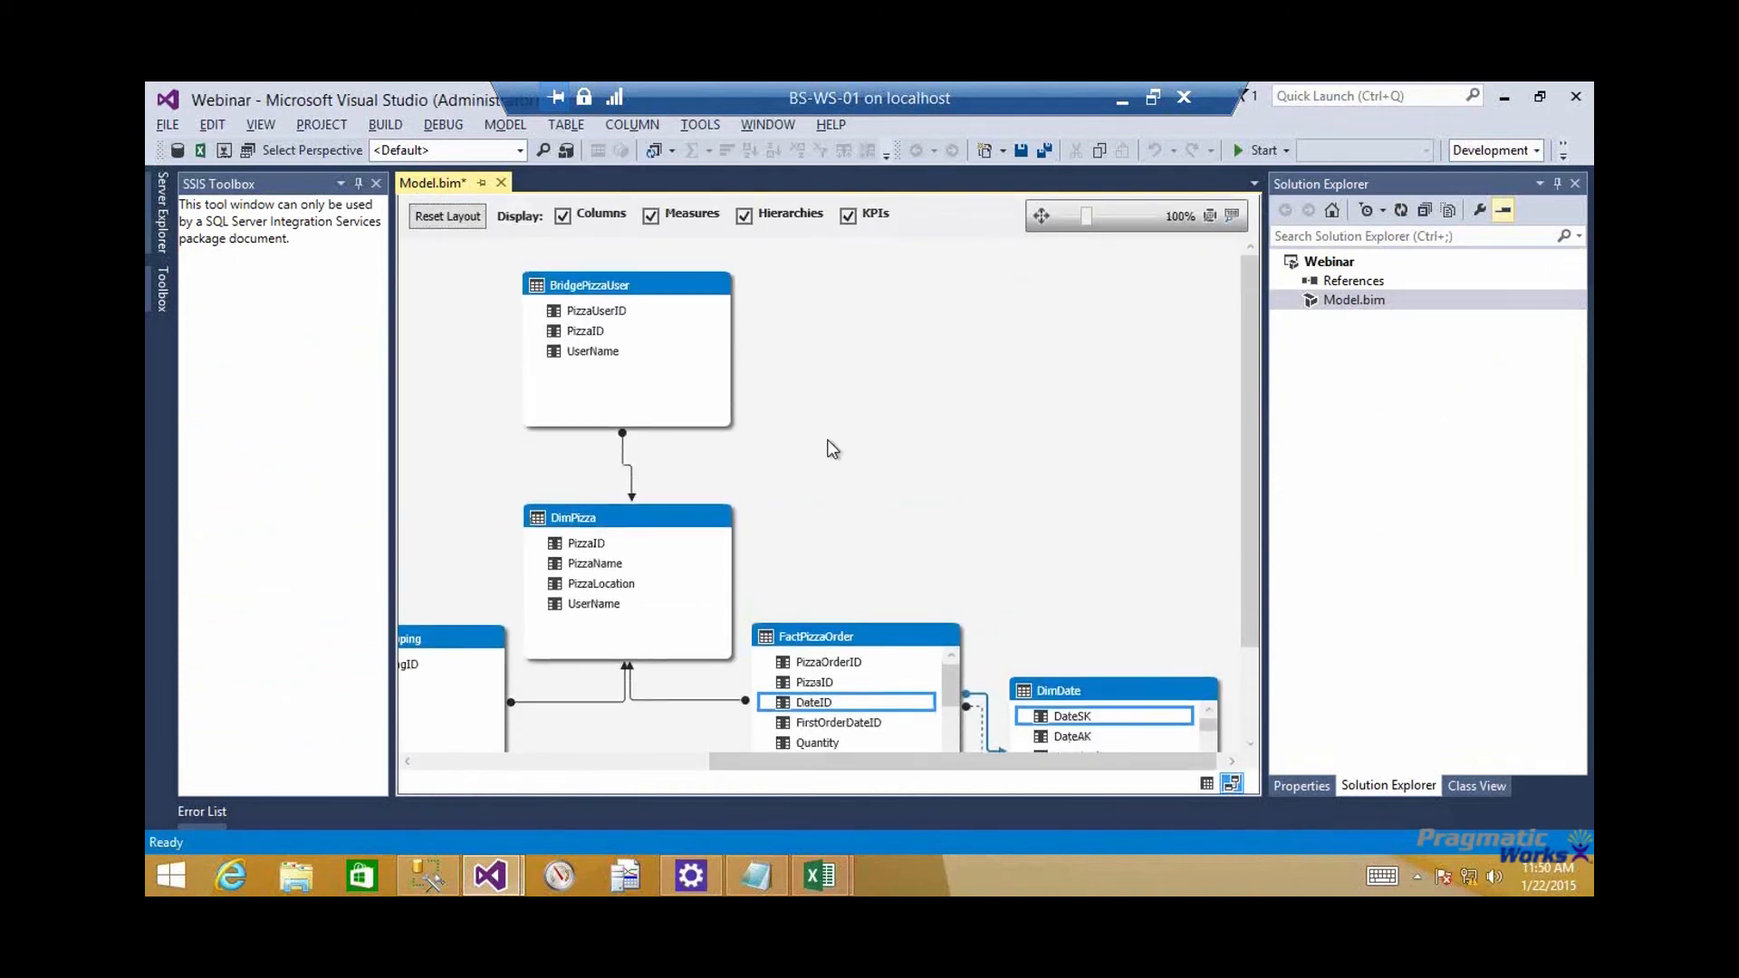
{"action": "left_click", "coordinate": [639, 285]}
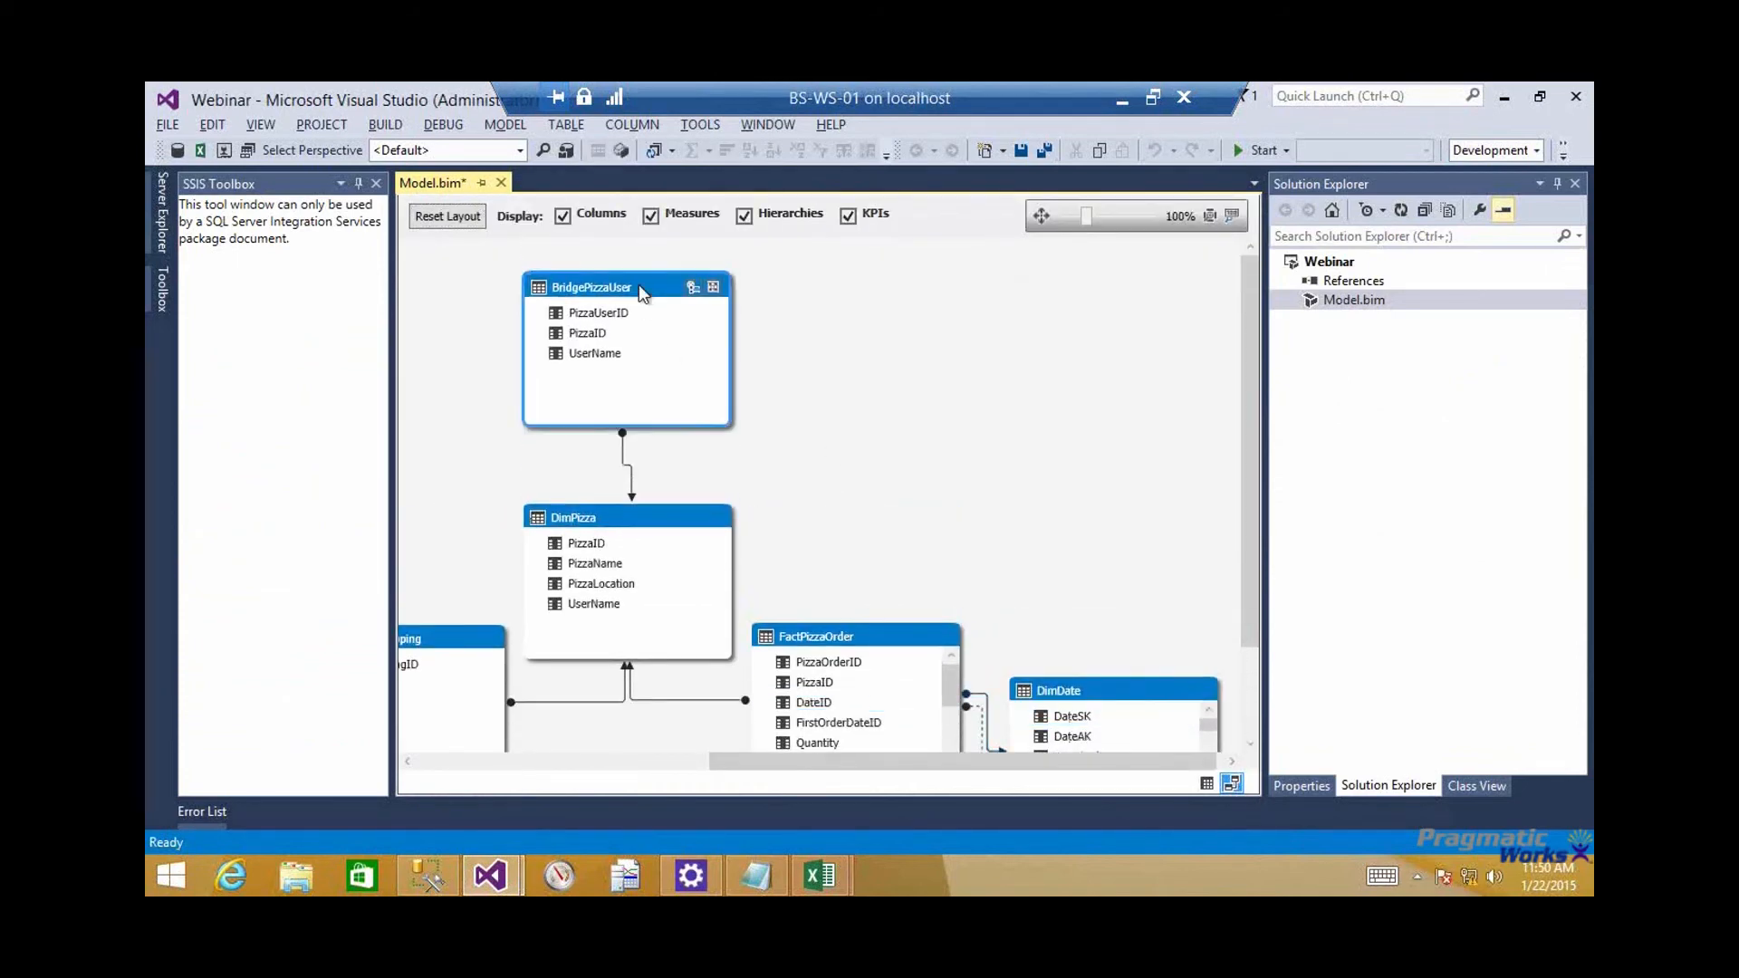
{"action": "right_click", "coordinate": [639, 285]}
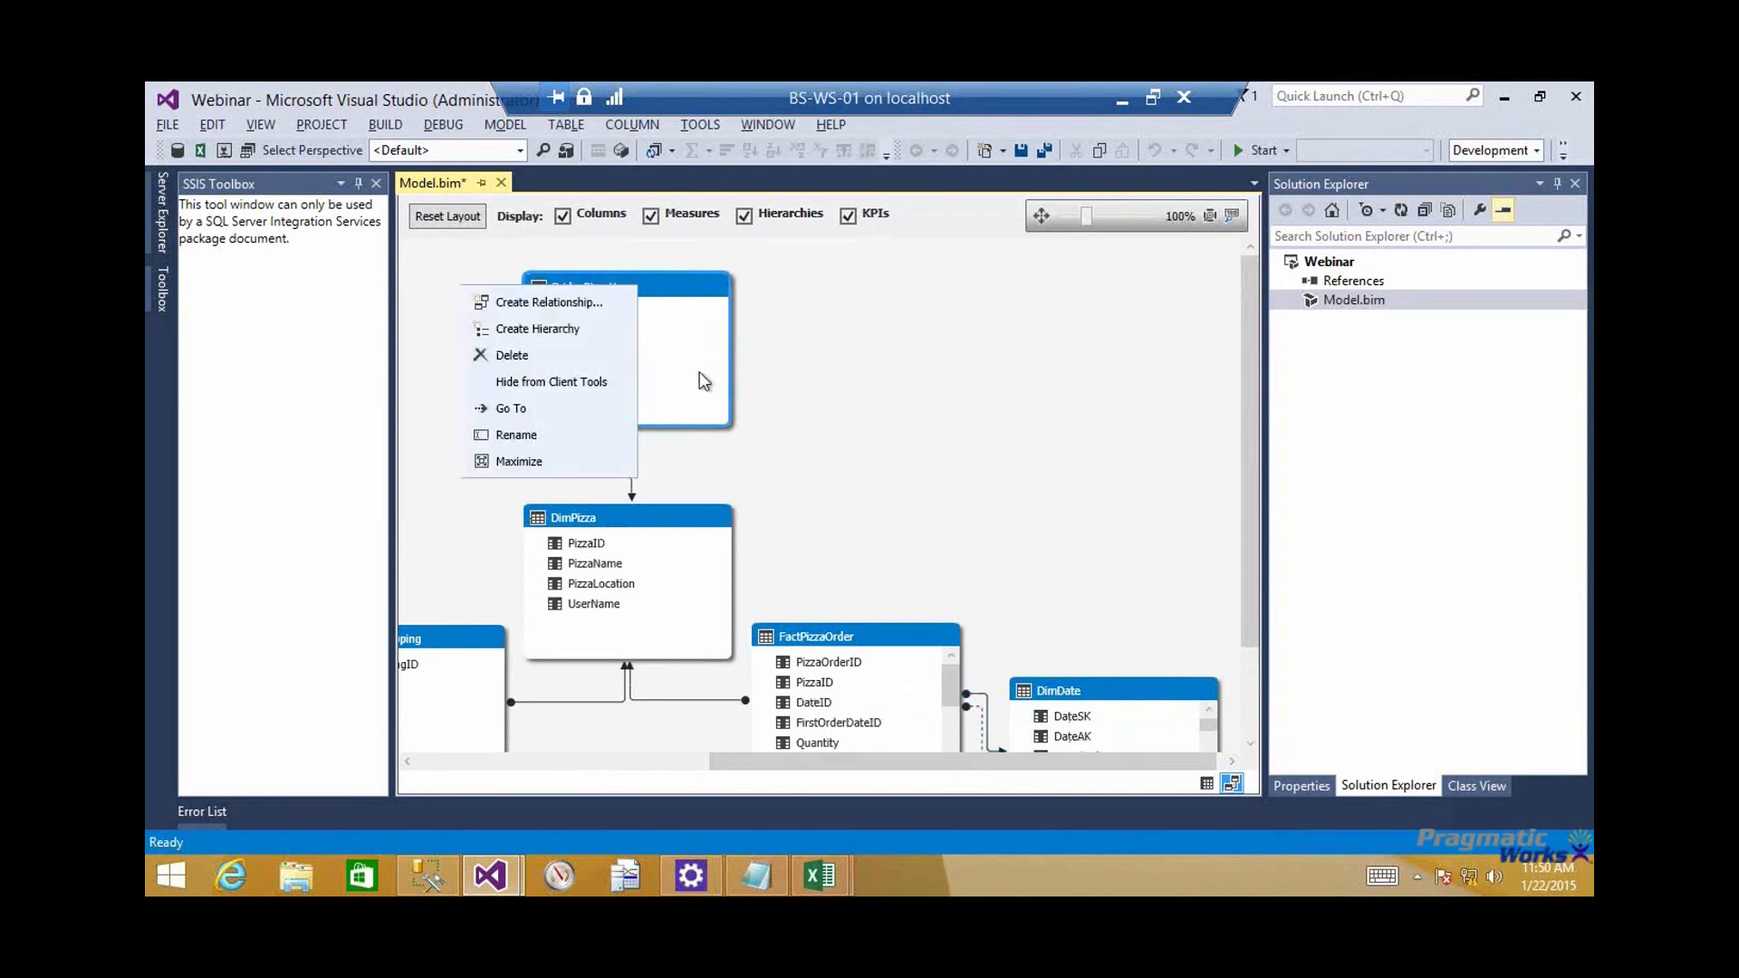
{"action": "left_click", "coordinate": [565, 406]}
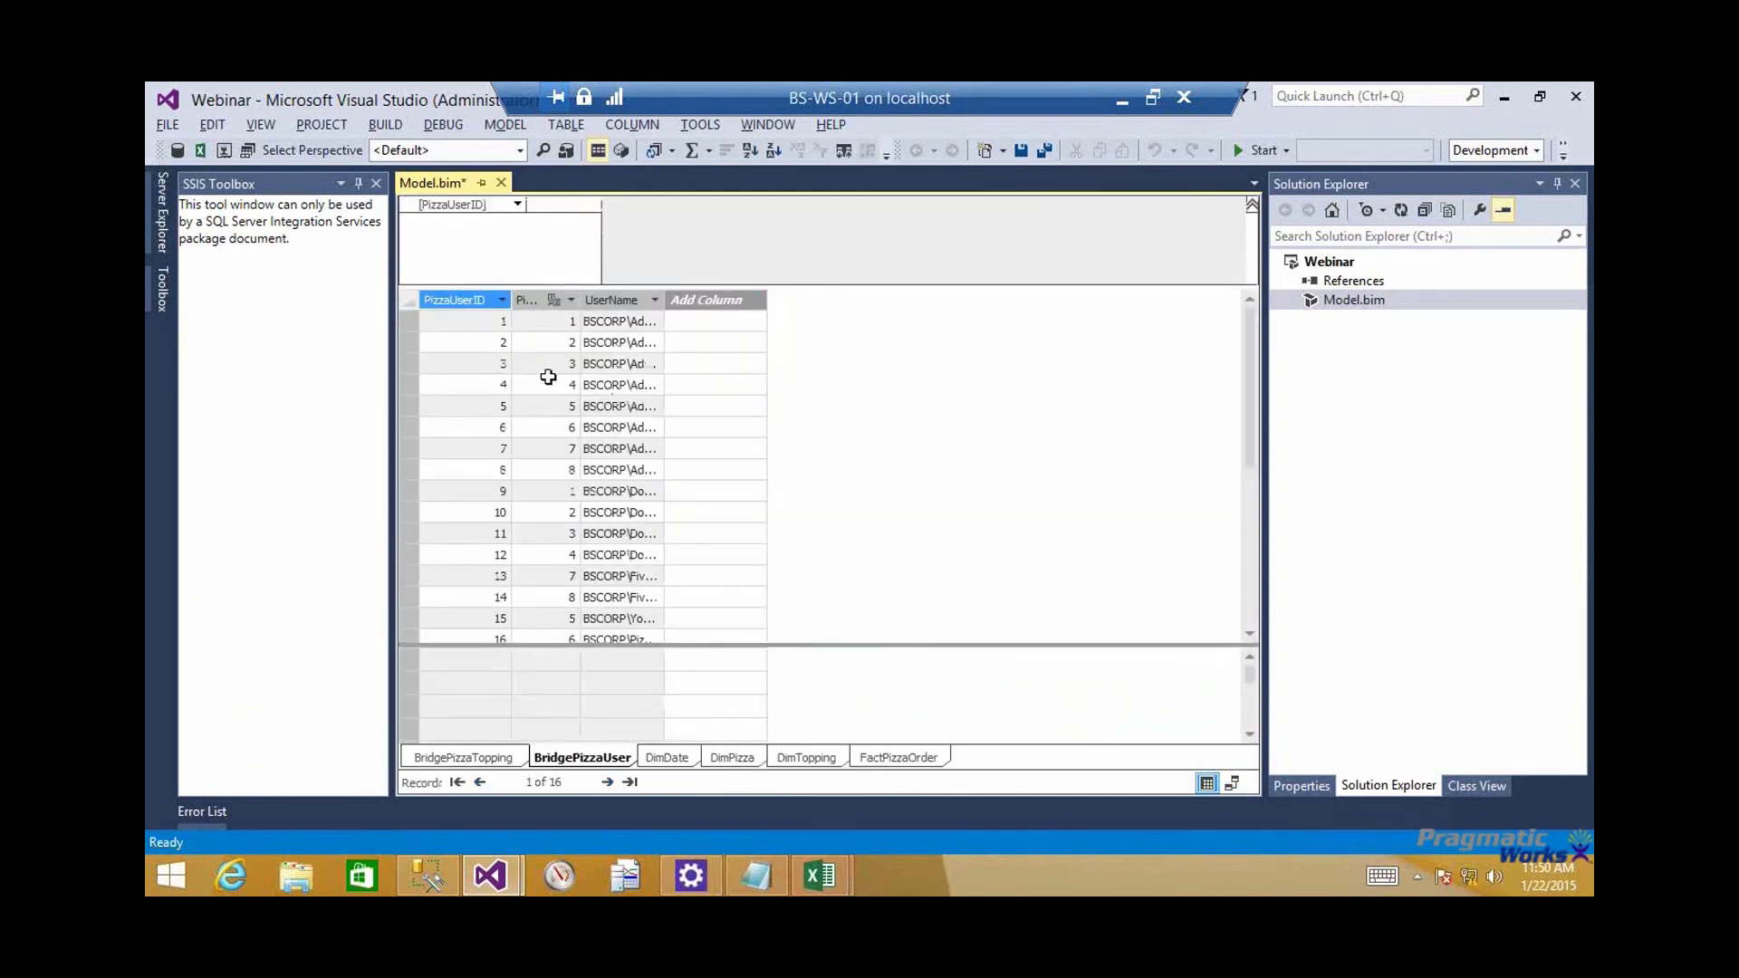
{"action": "left_click_drag", "start_coordinate": [553, 330], "coordinate": [556, 449]}
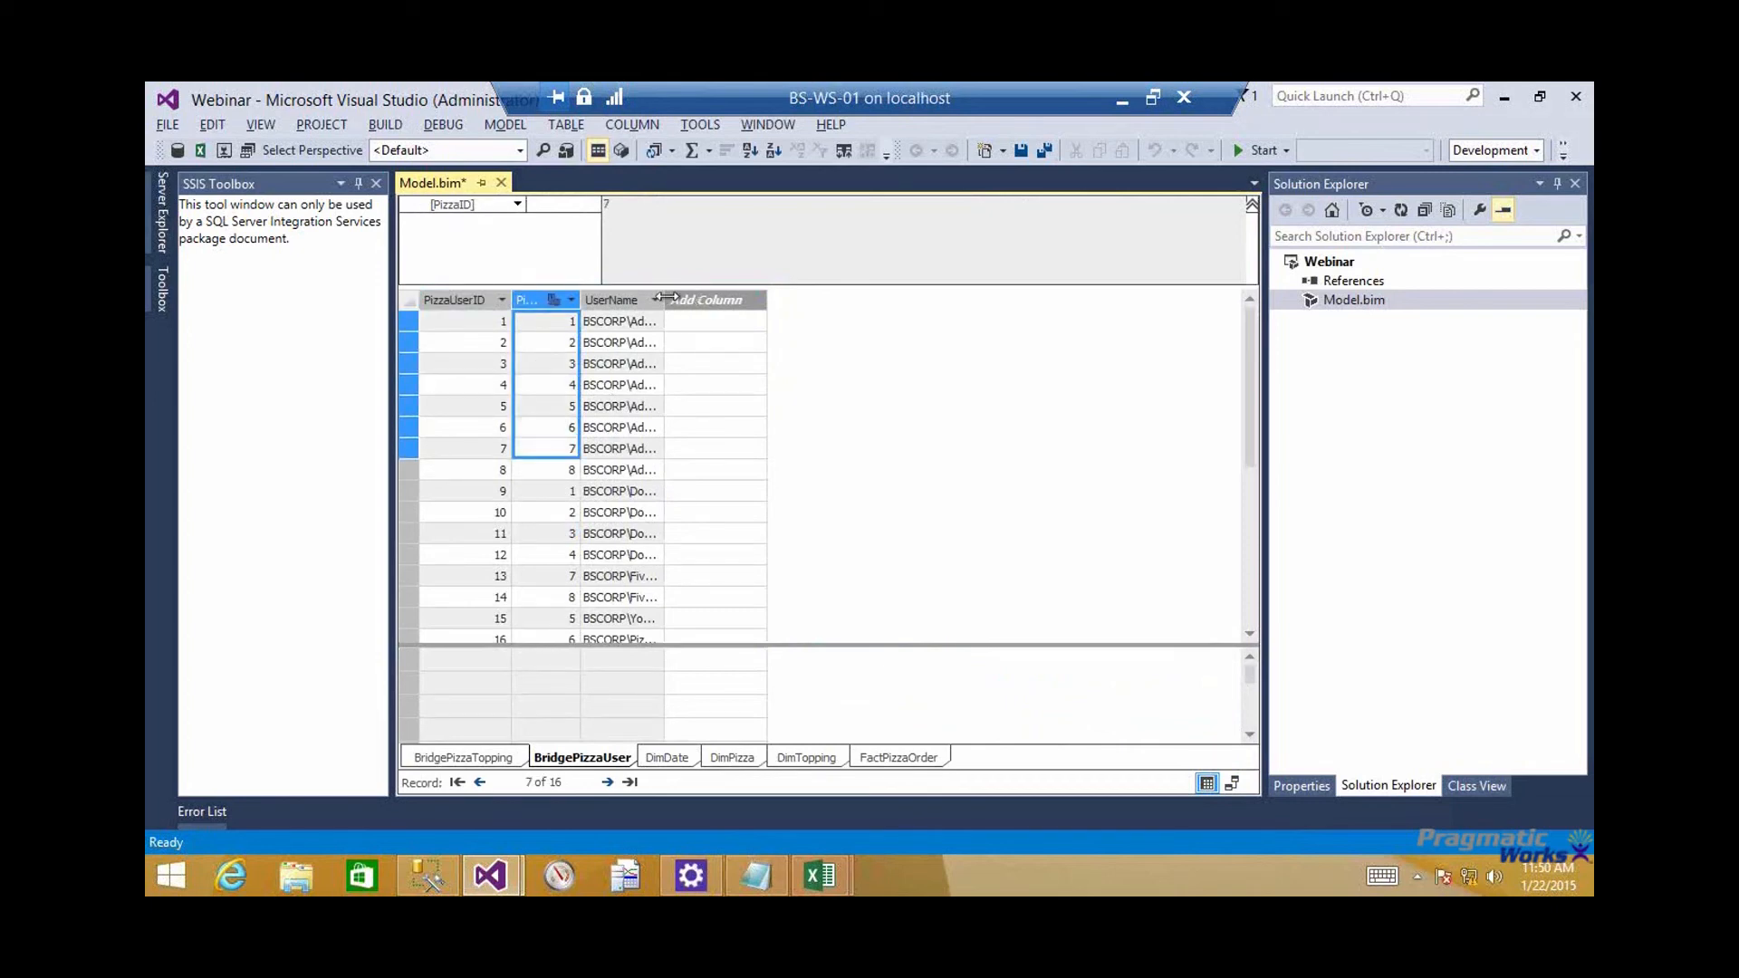
{"action": "left_click_drag", "start_coordinate": [750, 298], "coordinate": [743, 298]}
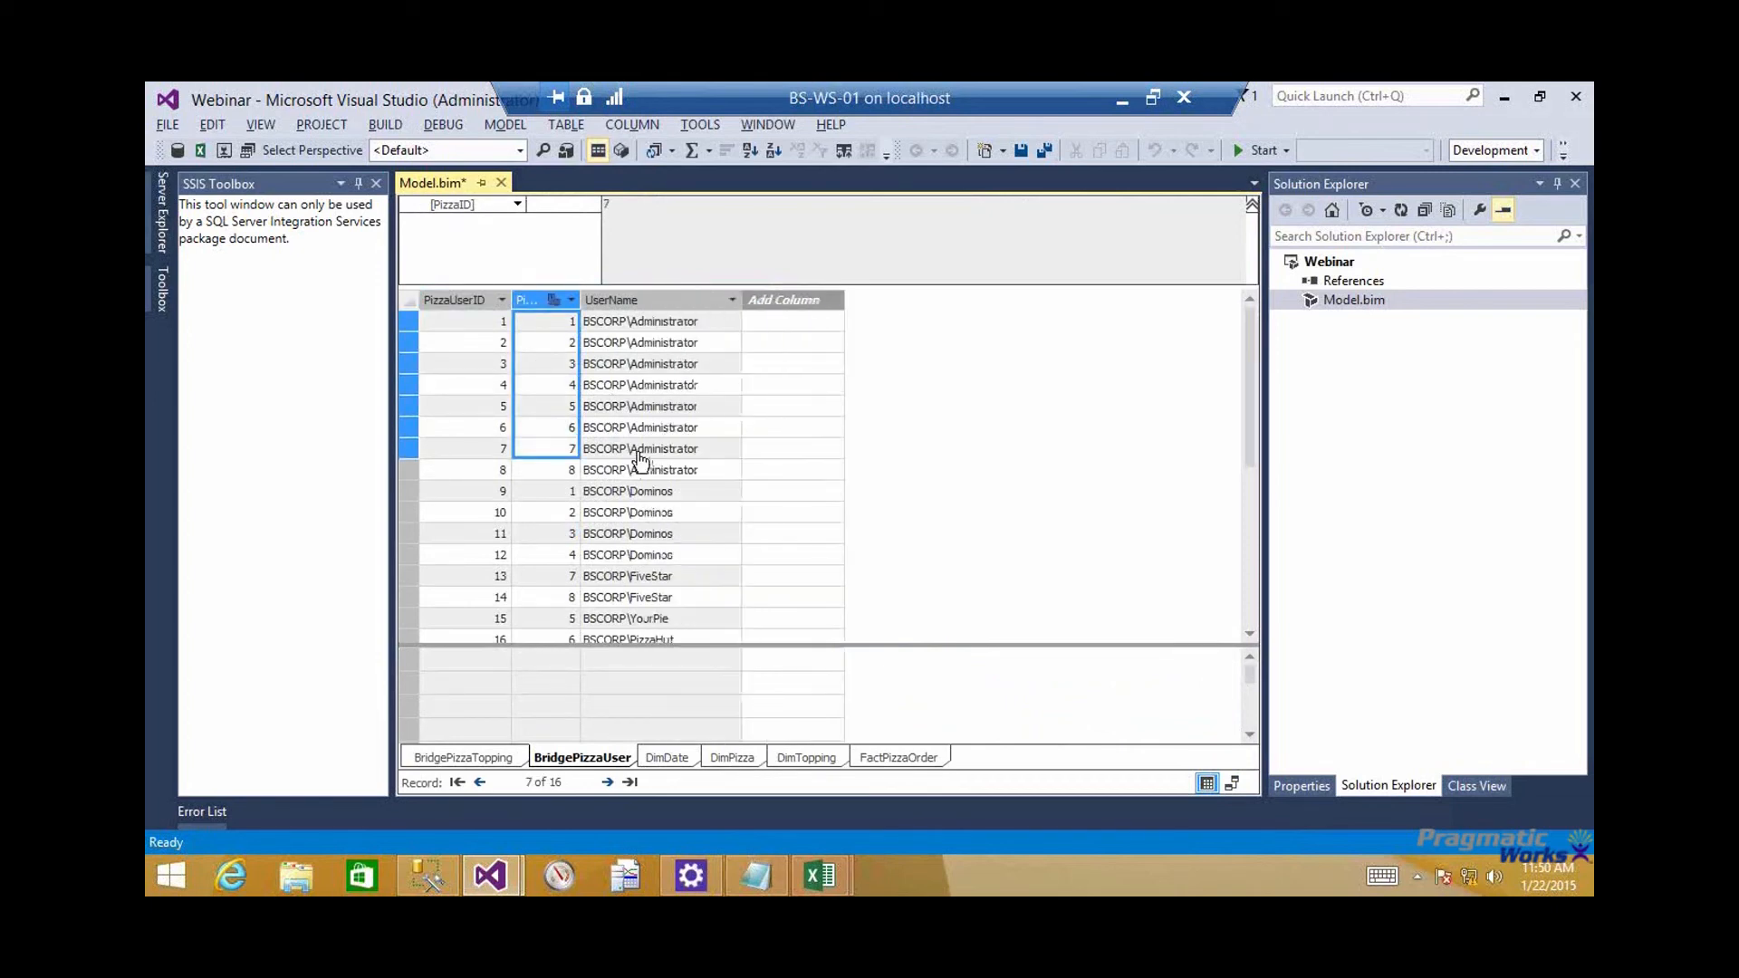
Examine which PizzaID values are assigned to the Administrator, Dominos, FiveStar, YourPie and PizzaHut users in BridgePizzaUser
{"action": "left_click", "coordinate": [546, 470]}
{"action": "left_click_drag", "start_coordinate": [562, 328], "coordinate": [560, 449]}
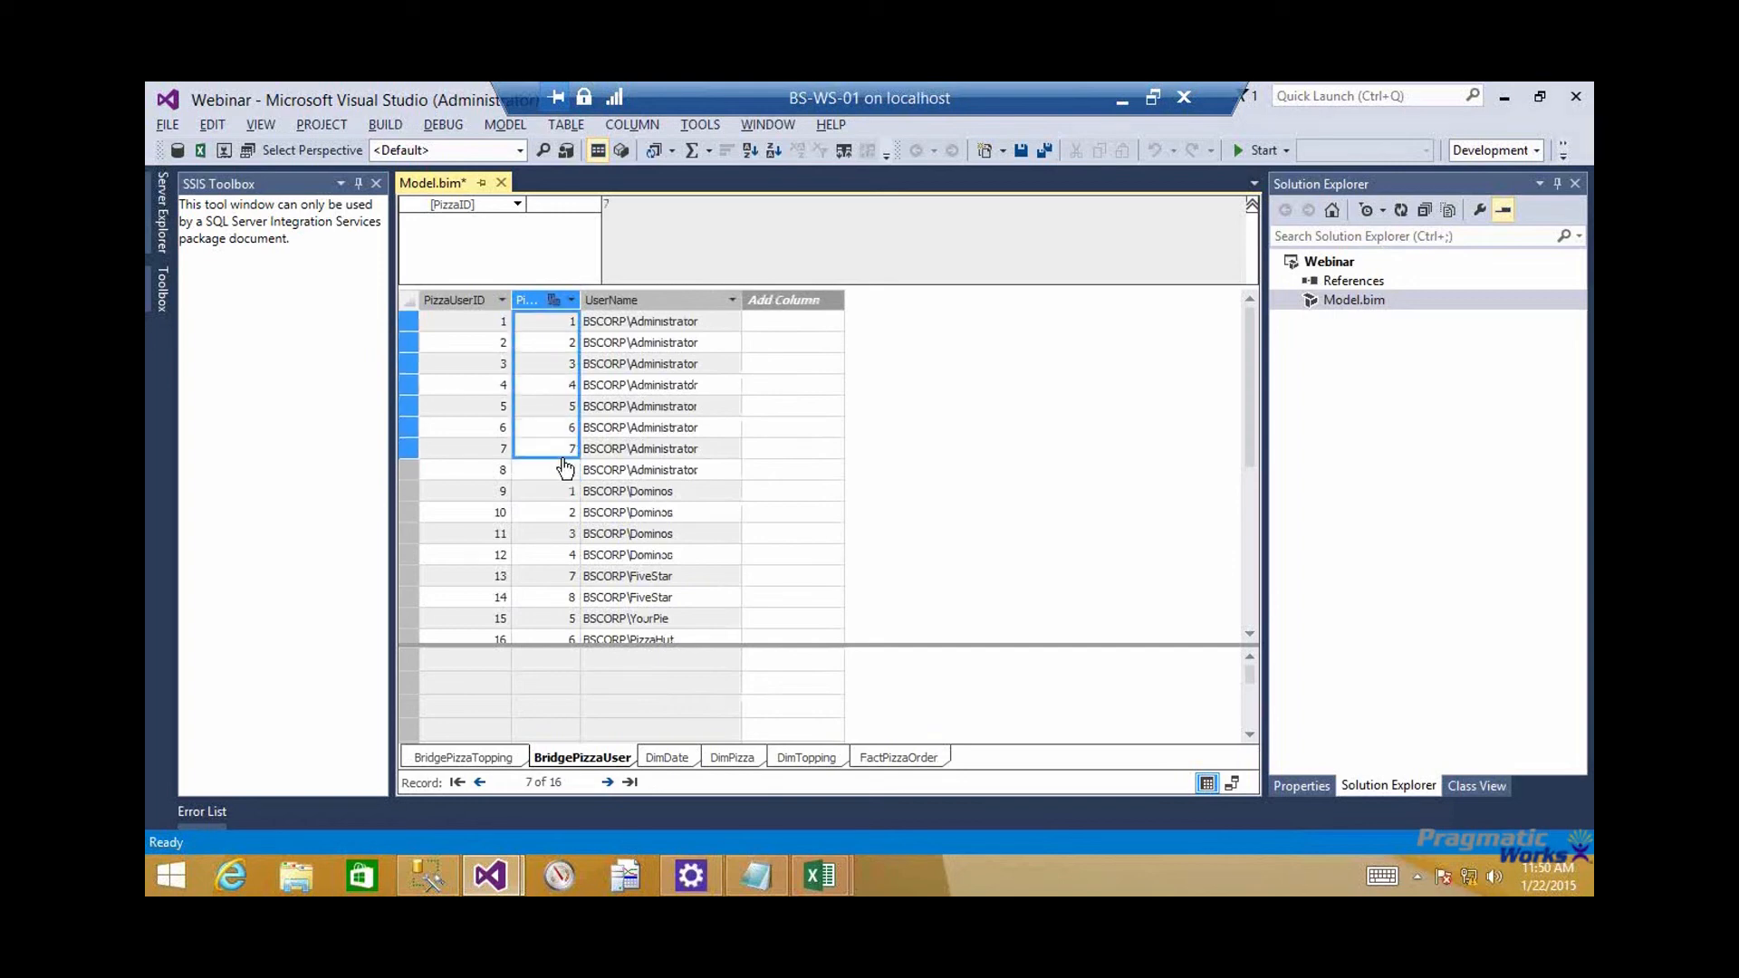
{"action": "left_click", "coordinate": [652, 497]}
{"action": "left_click_drag", "start_coordinate": [547, 501], "coordinate": [552, 558]}
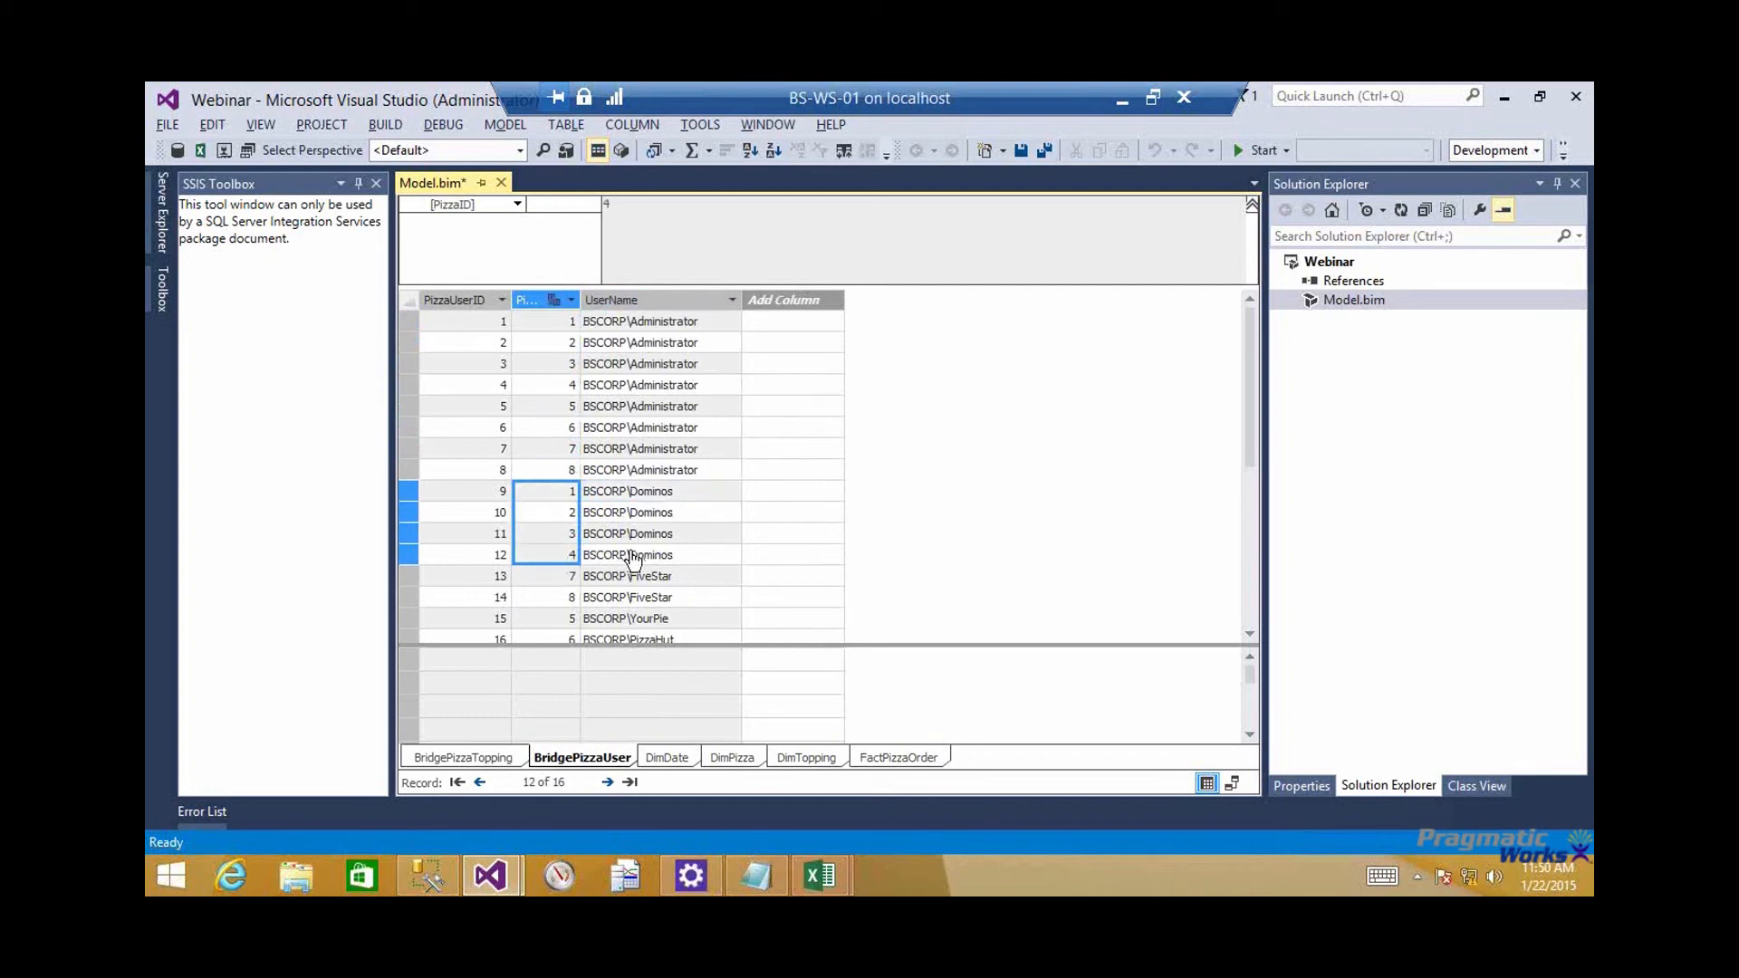
{"action": "scroll", "coordinate": [631, 554], "scroll_direction": "down", "scroll_amount": 1}
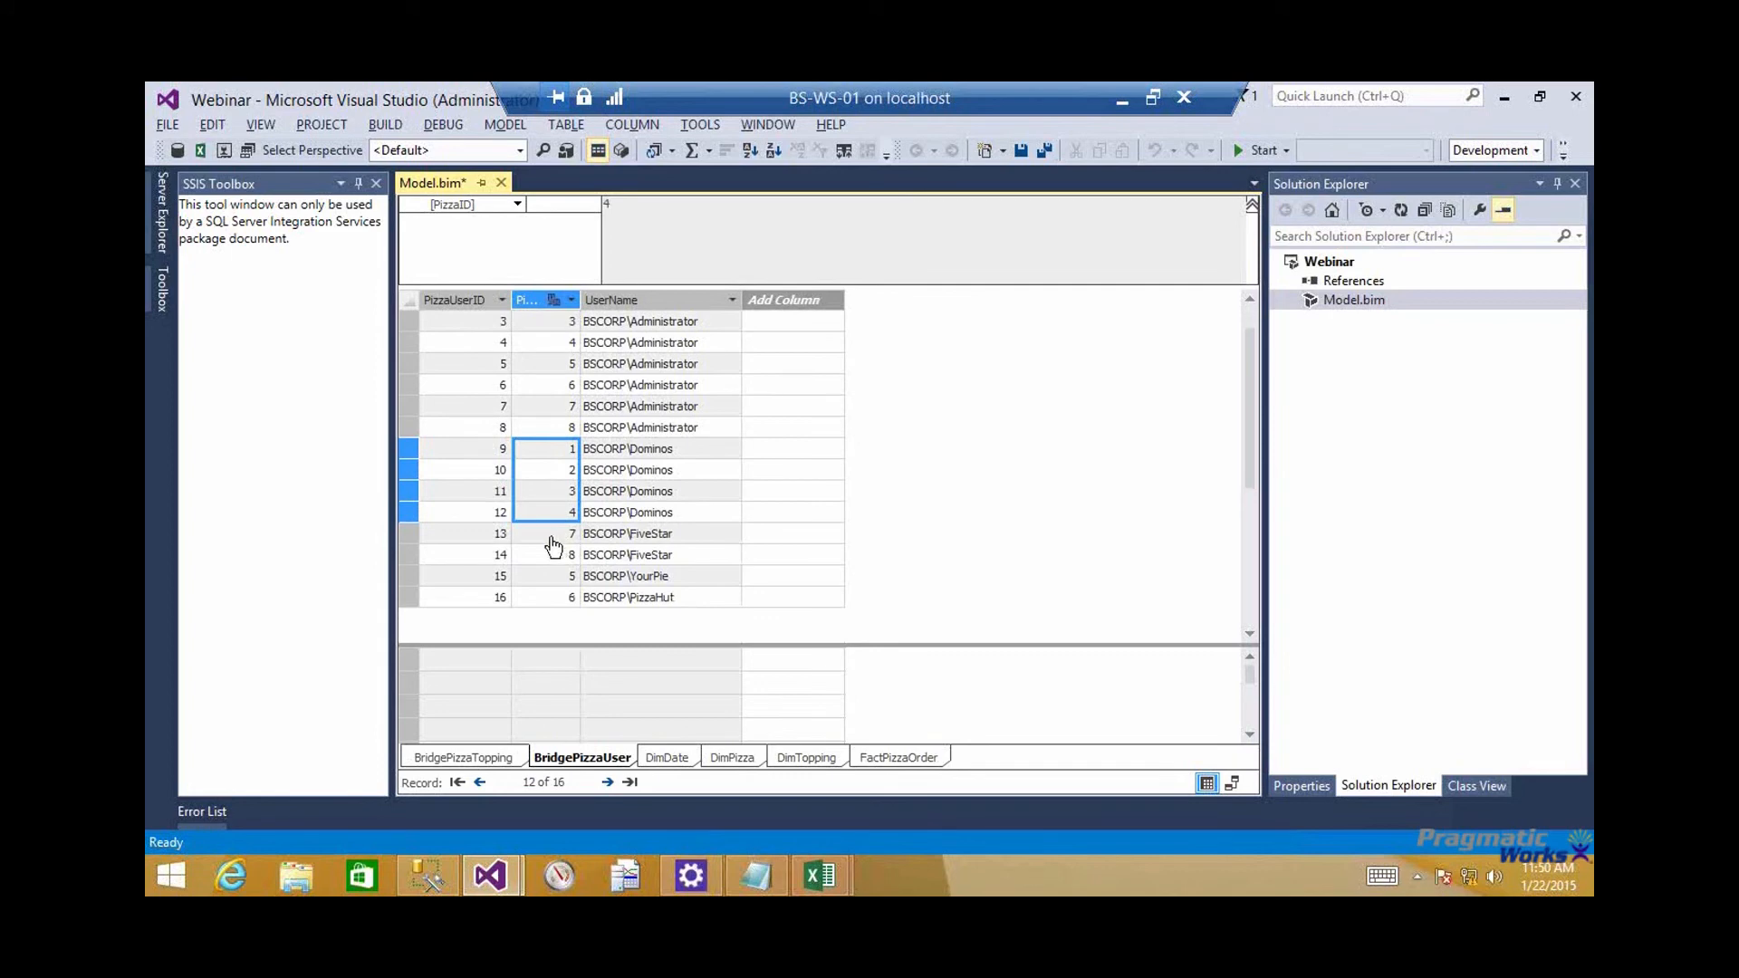
{"action": "left_click_drag", "start_coordinate": [552, 536], "coordinate": [551, 553]}
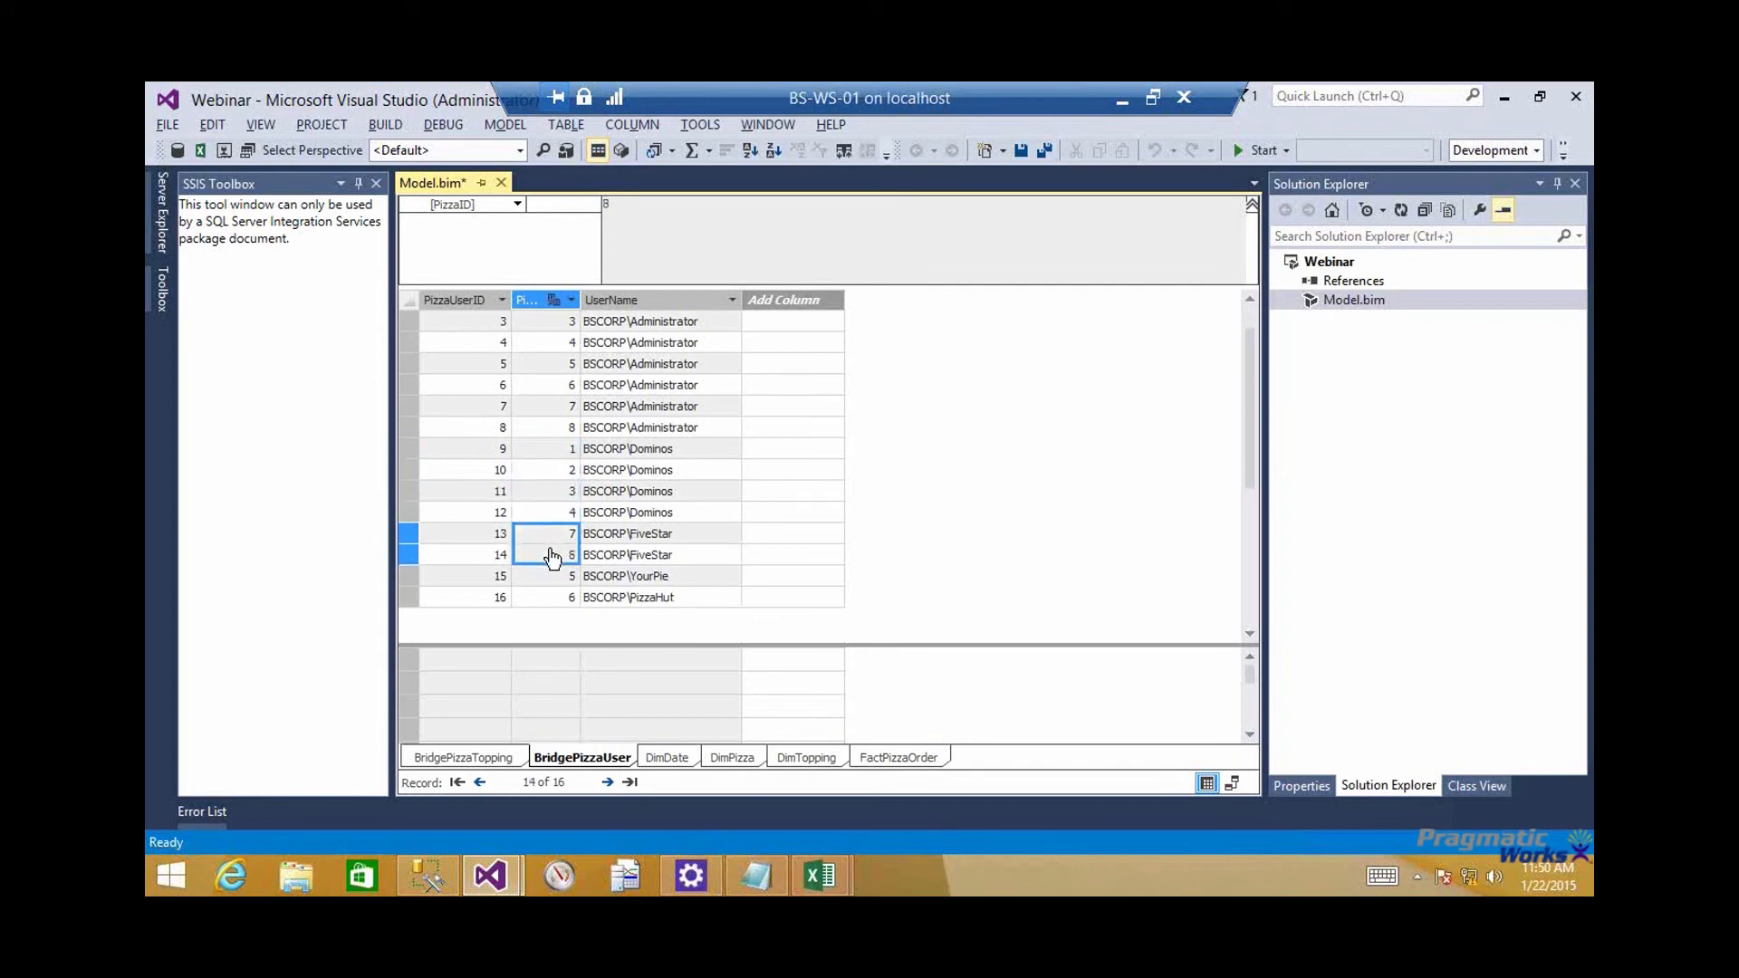
{"action": "left_click_drag", "start_coordinate": [551, 576], "coordinate": [557, 602]}
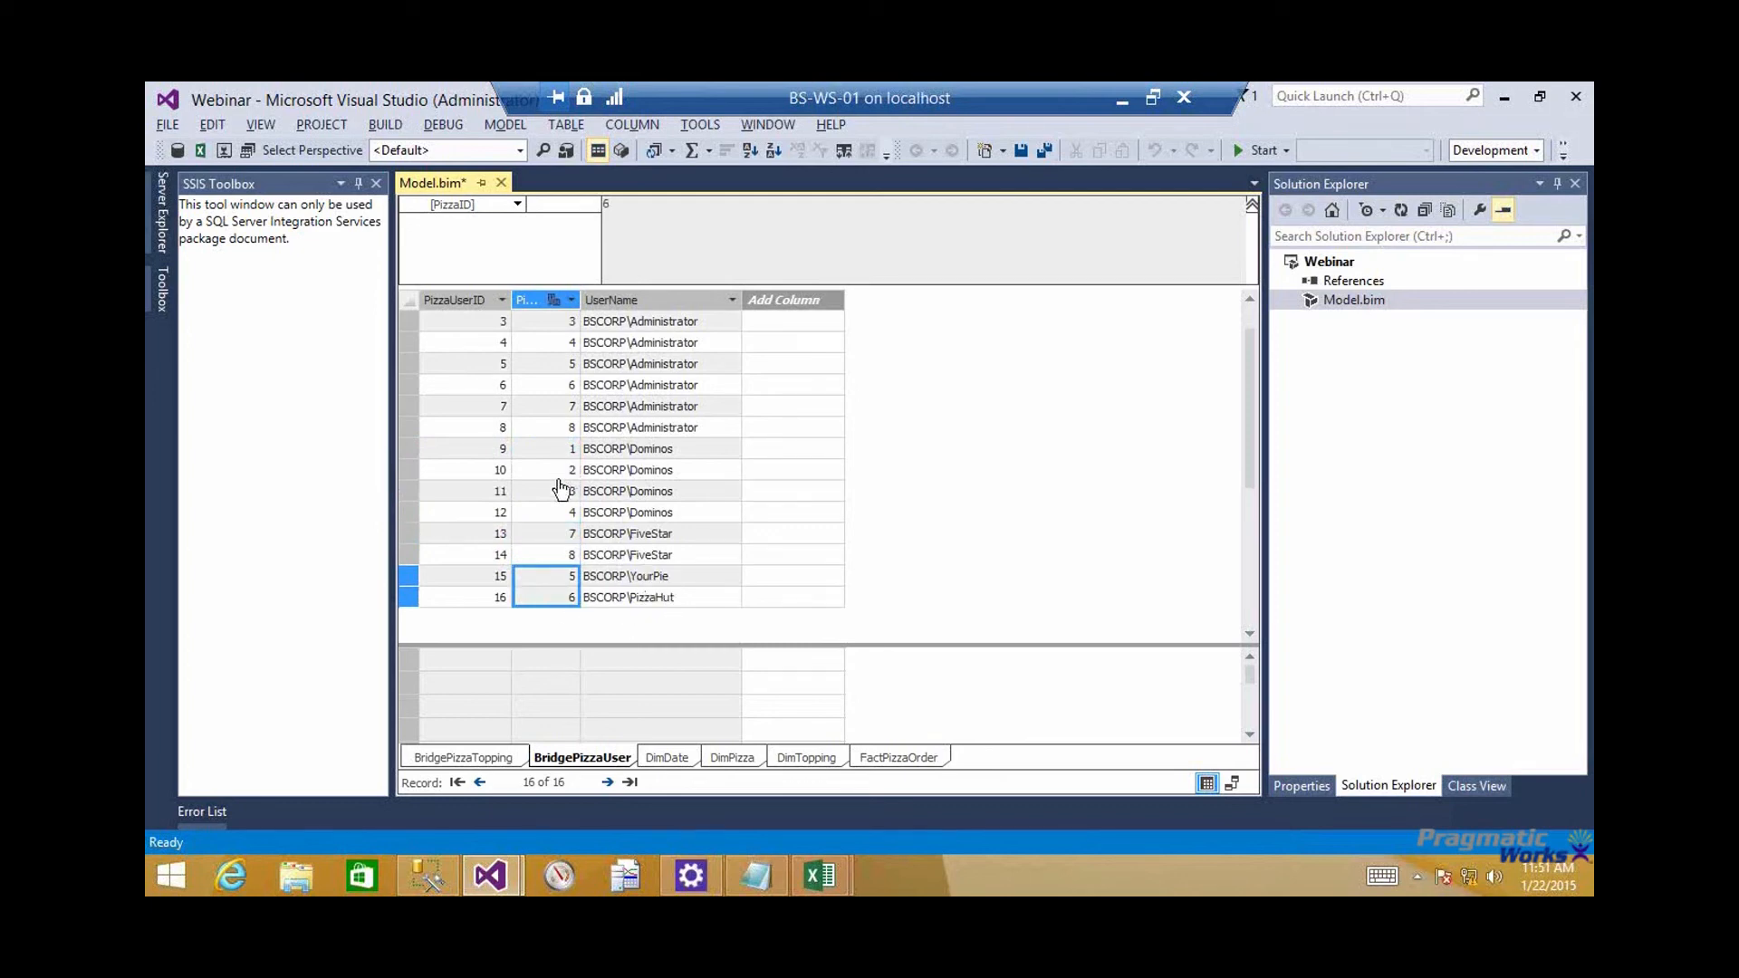
{"action": "scroll", "coordinate": [562, 490], "scroll_direction": "up", "scroll_amount": 1}
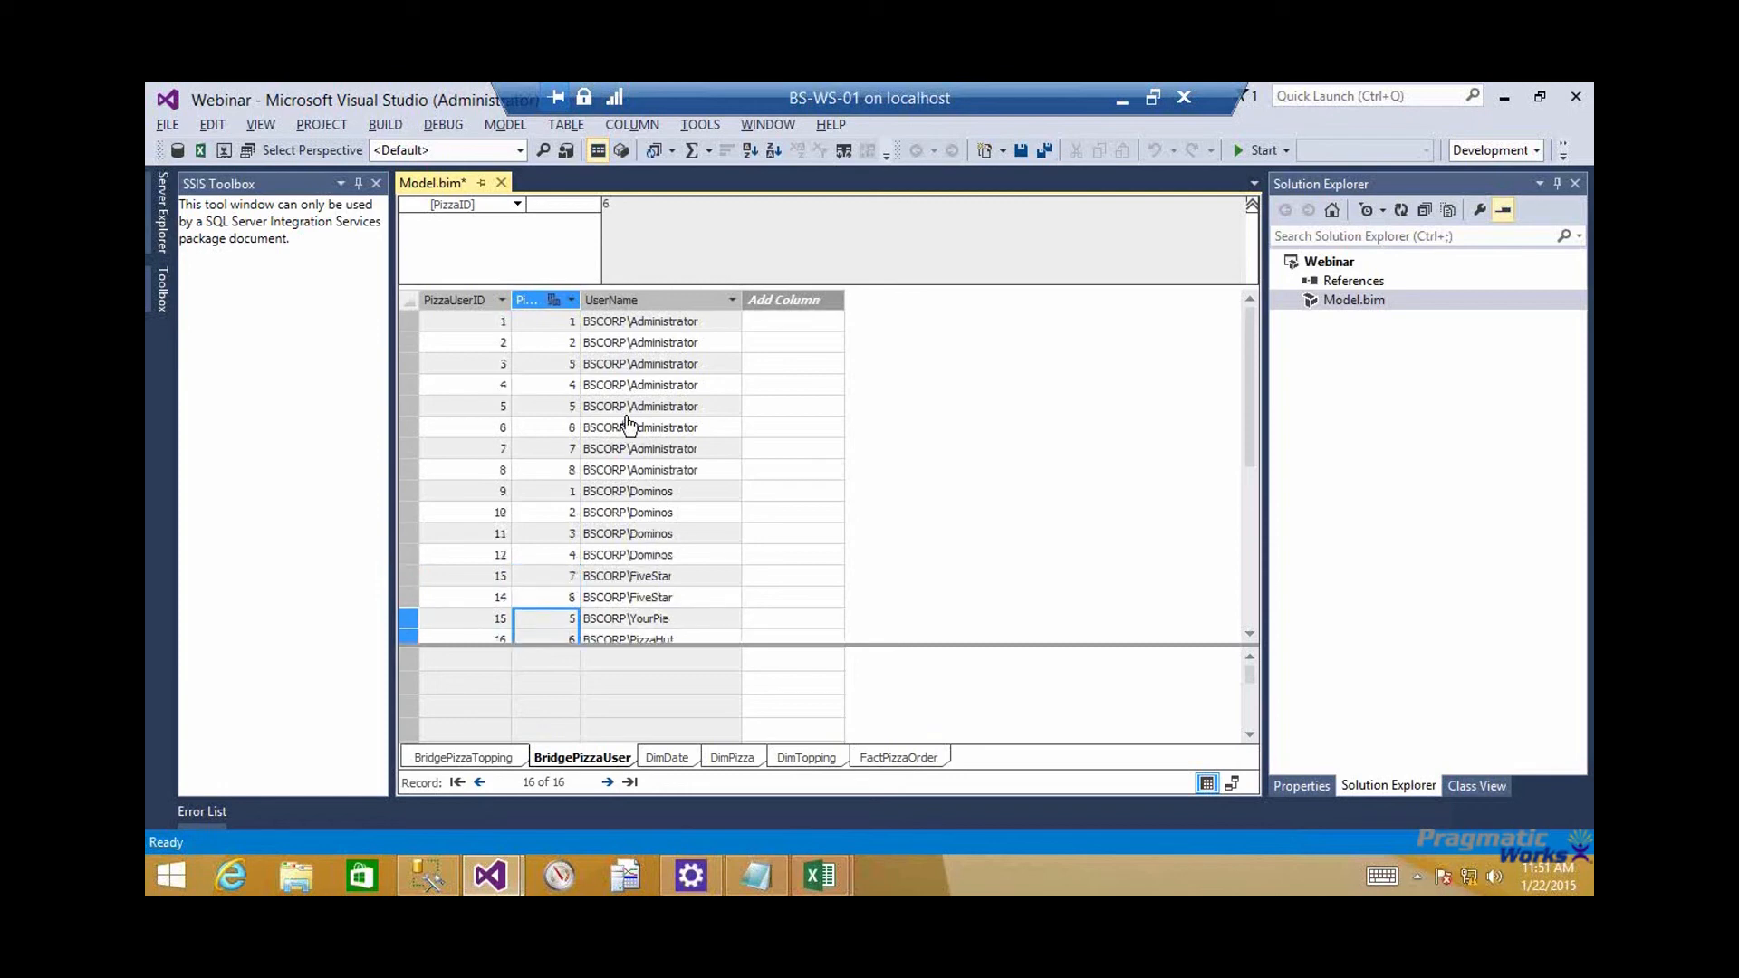
Fit the PizzaID column to its header and compare the PizzaID and UserName pairs of the Administrator and Dominos rows for pizza 1
{"action": "left_click", "coordinate": [547, 323]}
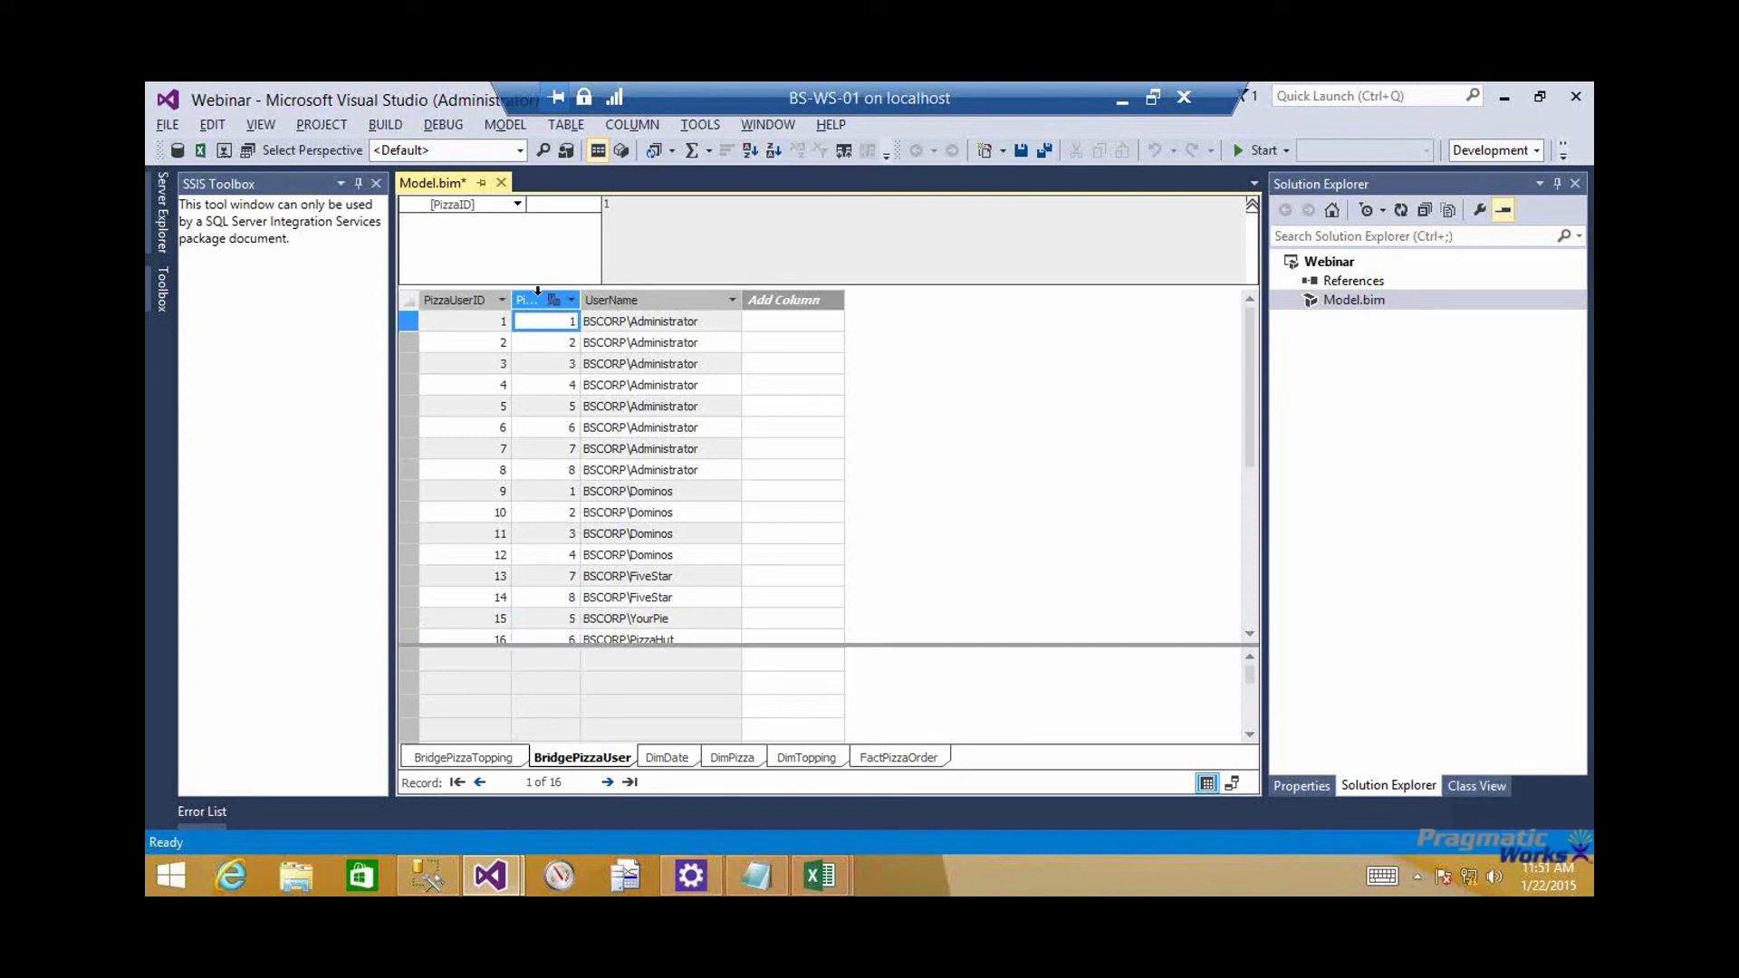
{"action": "left_click", "coordinate": [538, 293]}
{"action": "left_click", "coordinate": [653, 300]}
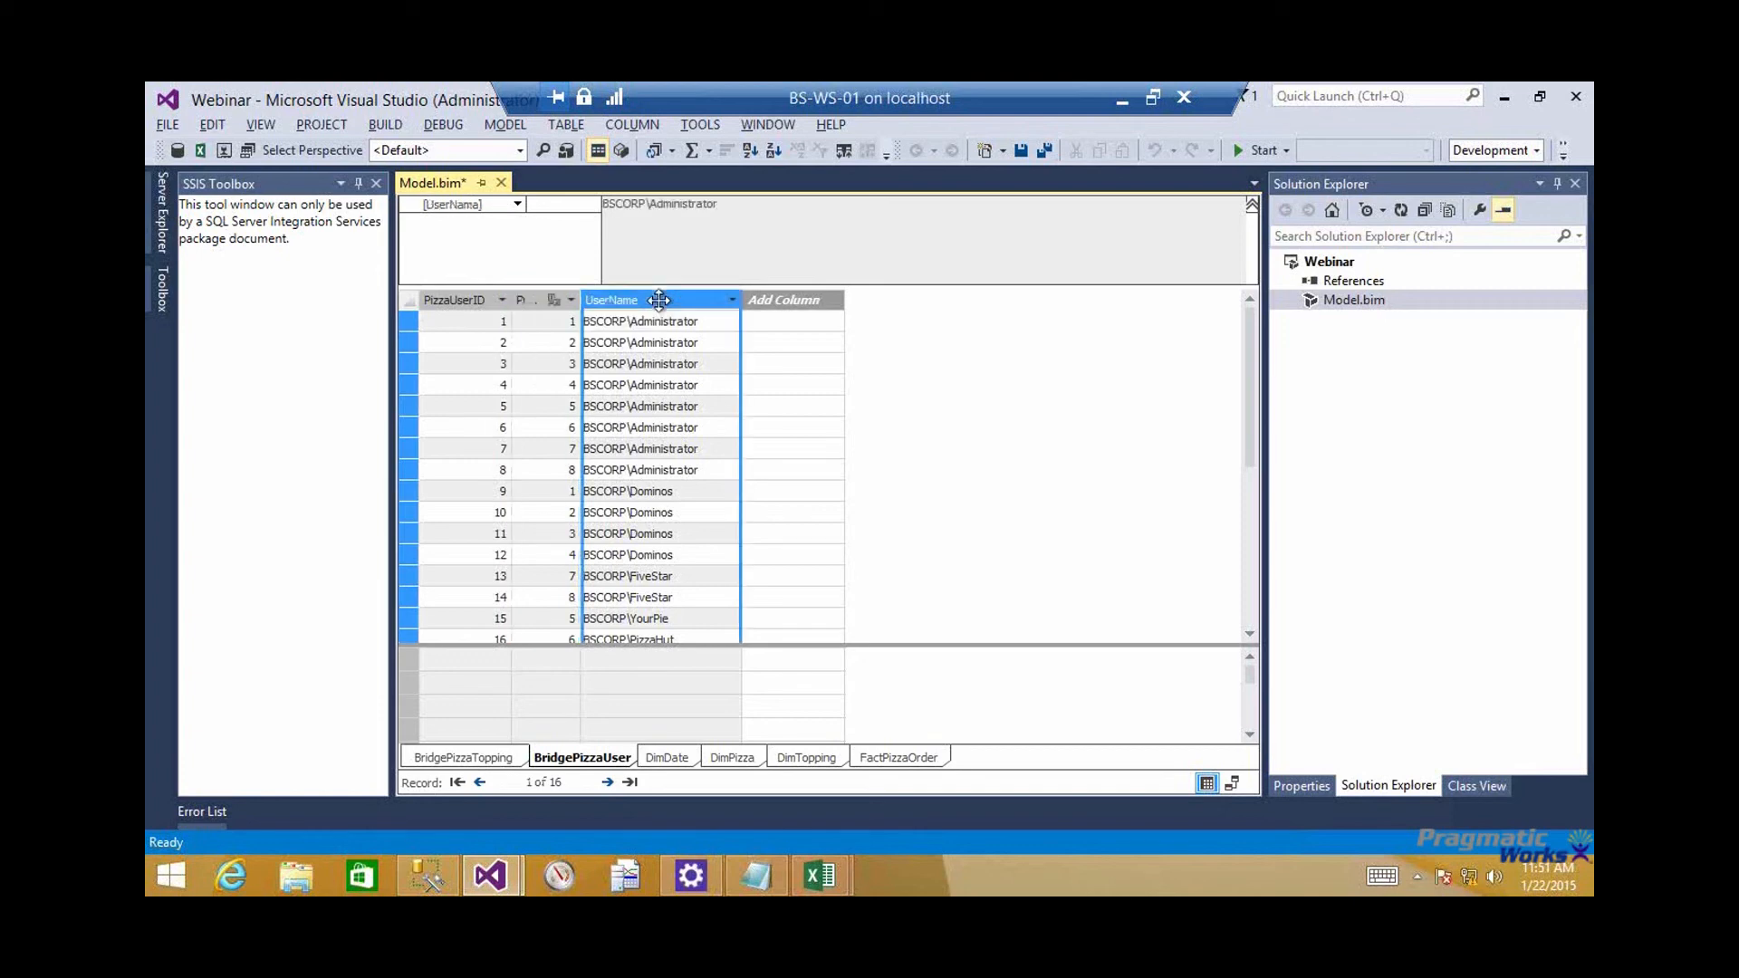
{"action": "double_click", "coordinate": [583, 303]}
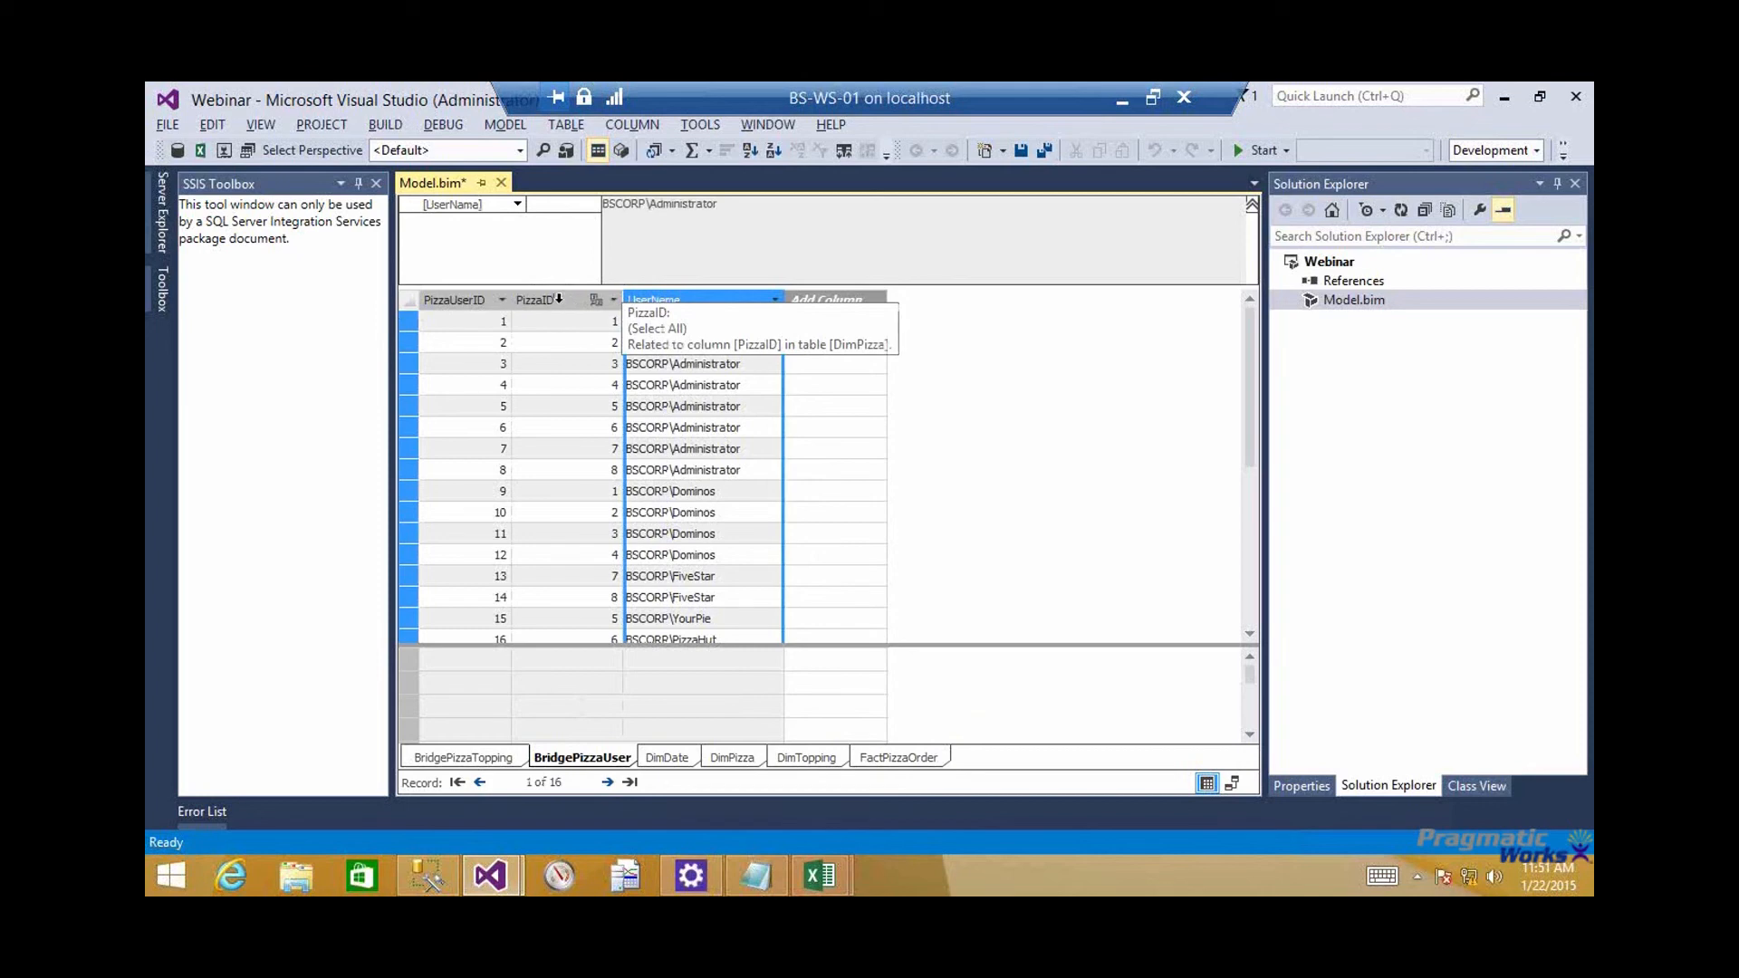
{"action": "left_click", "coordinate": [559, 300]}
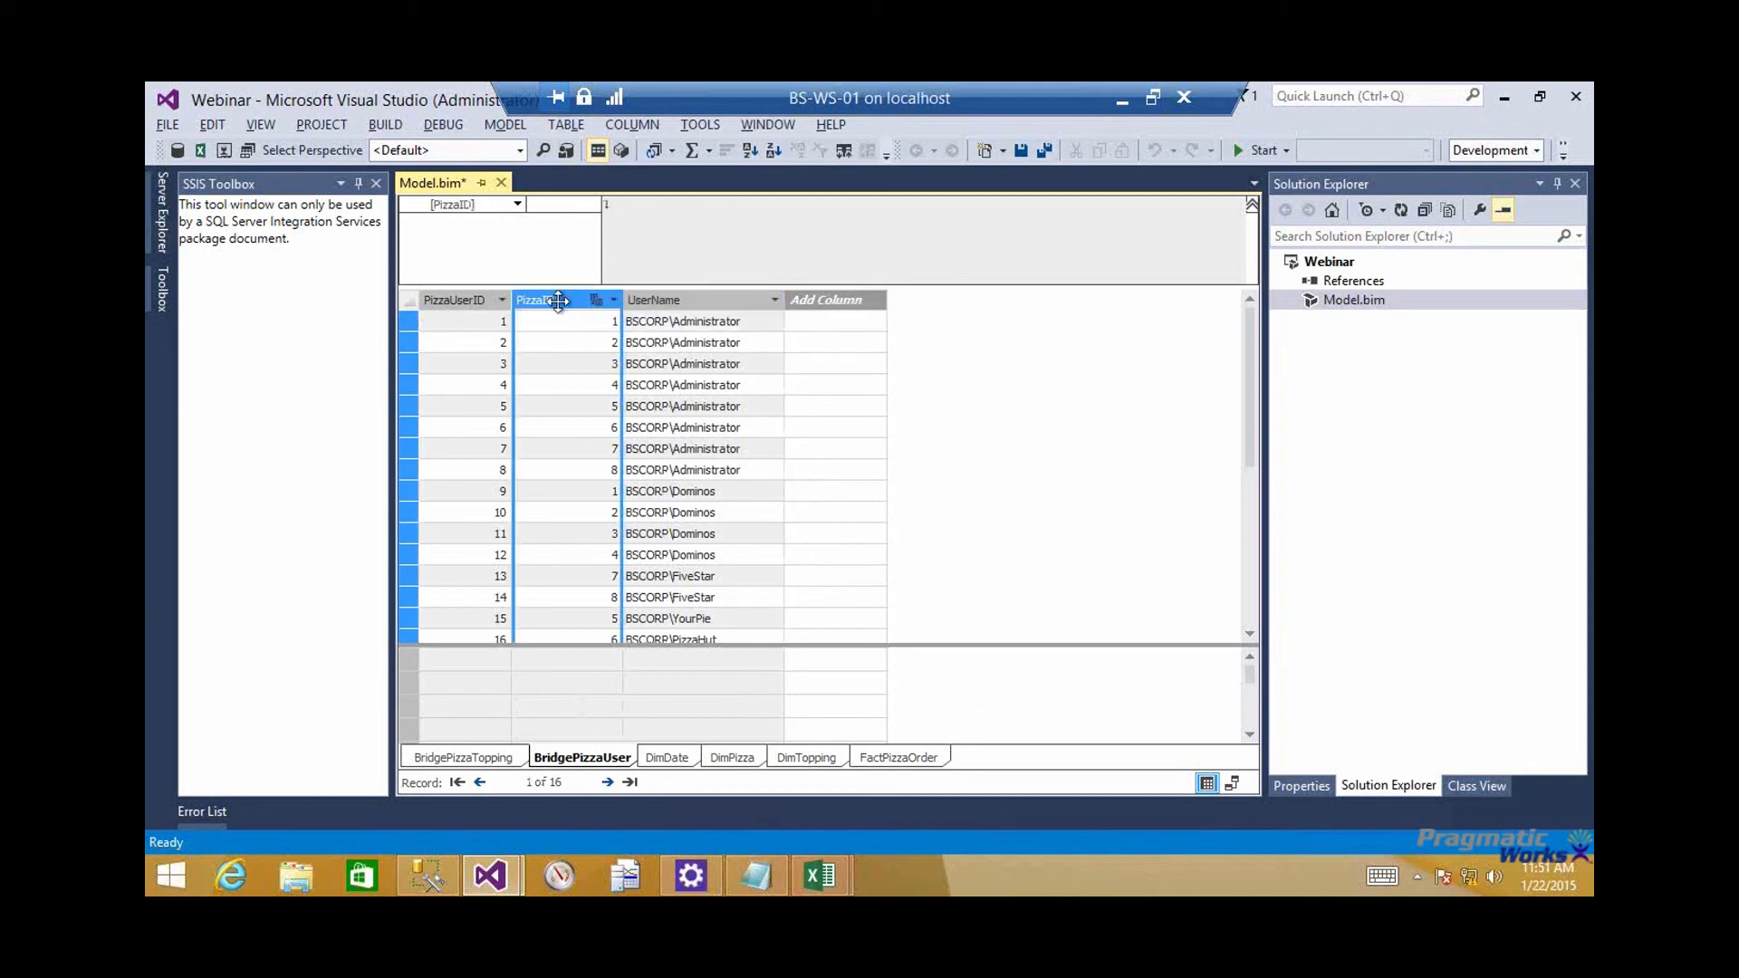
{"action": "left_click", "coordinate": [679, 299]}
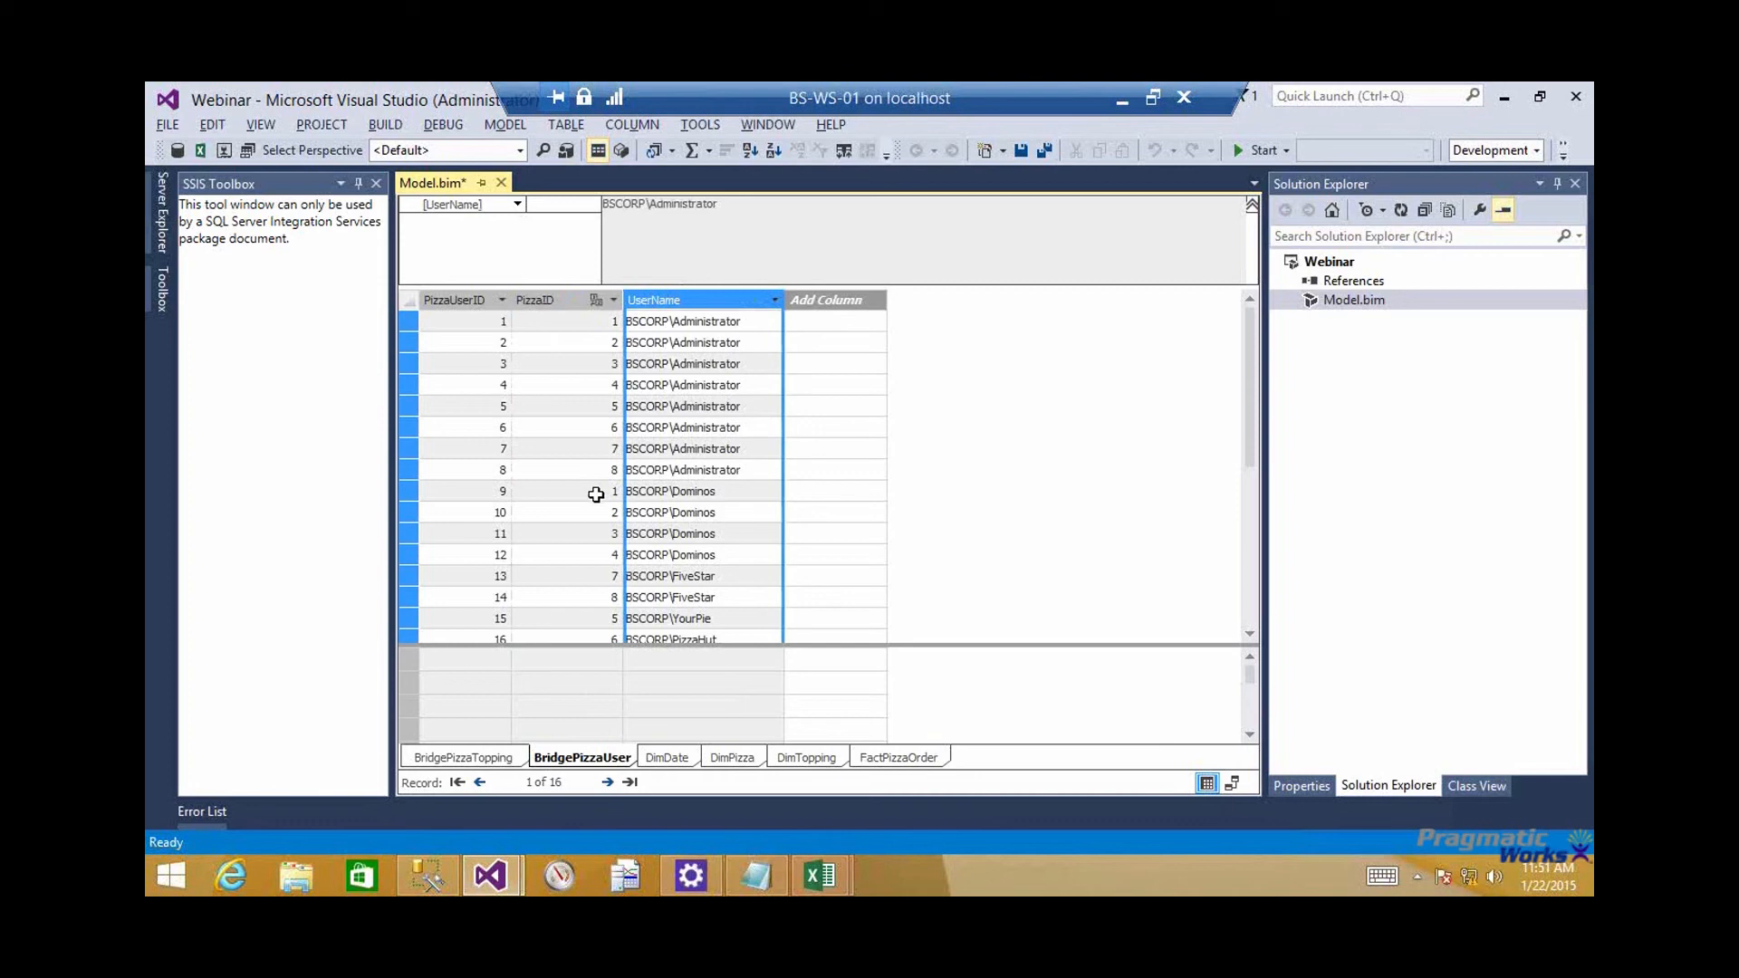
{"action": "left_click_drag", "start_coordinate": [596, 495], "coordinate": [681, 494]}
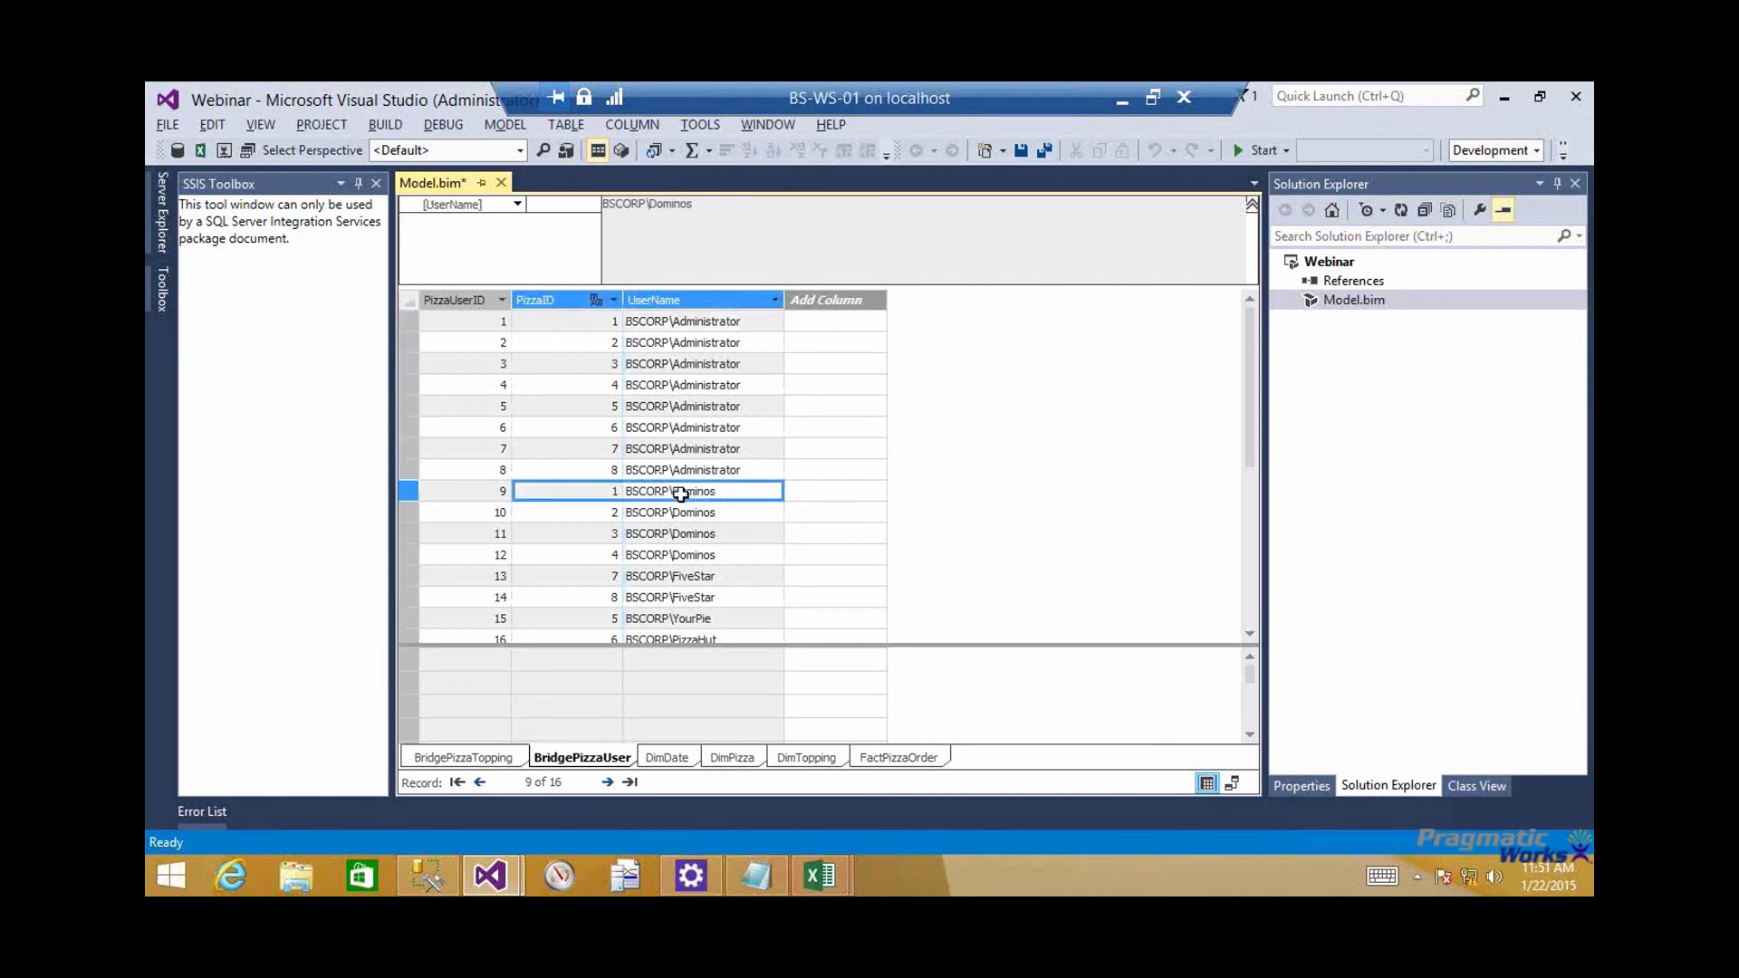
{"action": "left_click", "coordinate": [597, 323]}
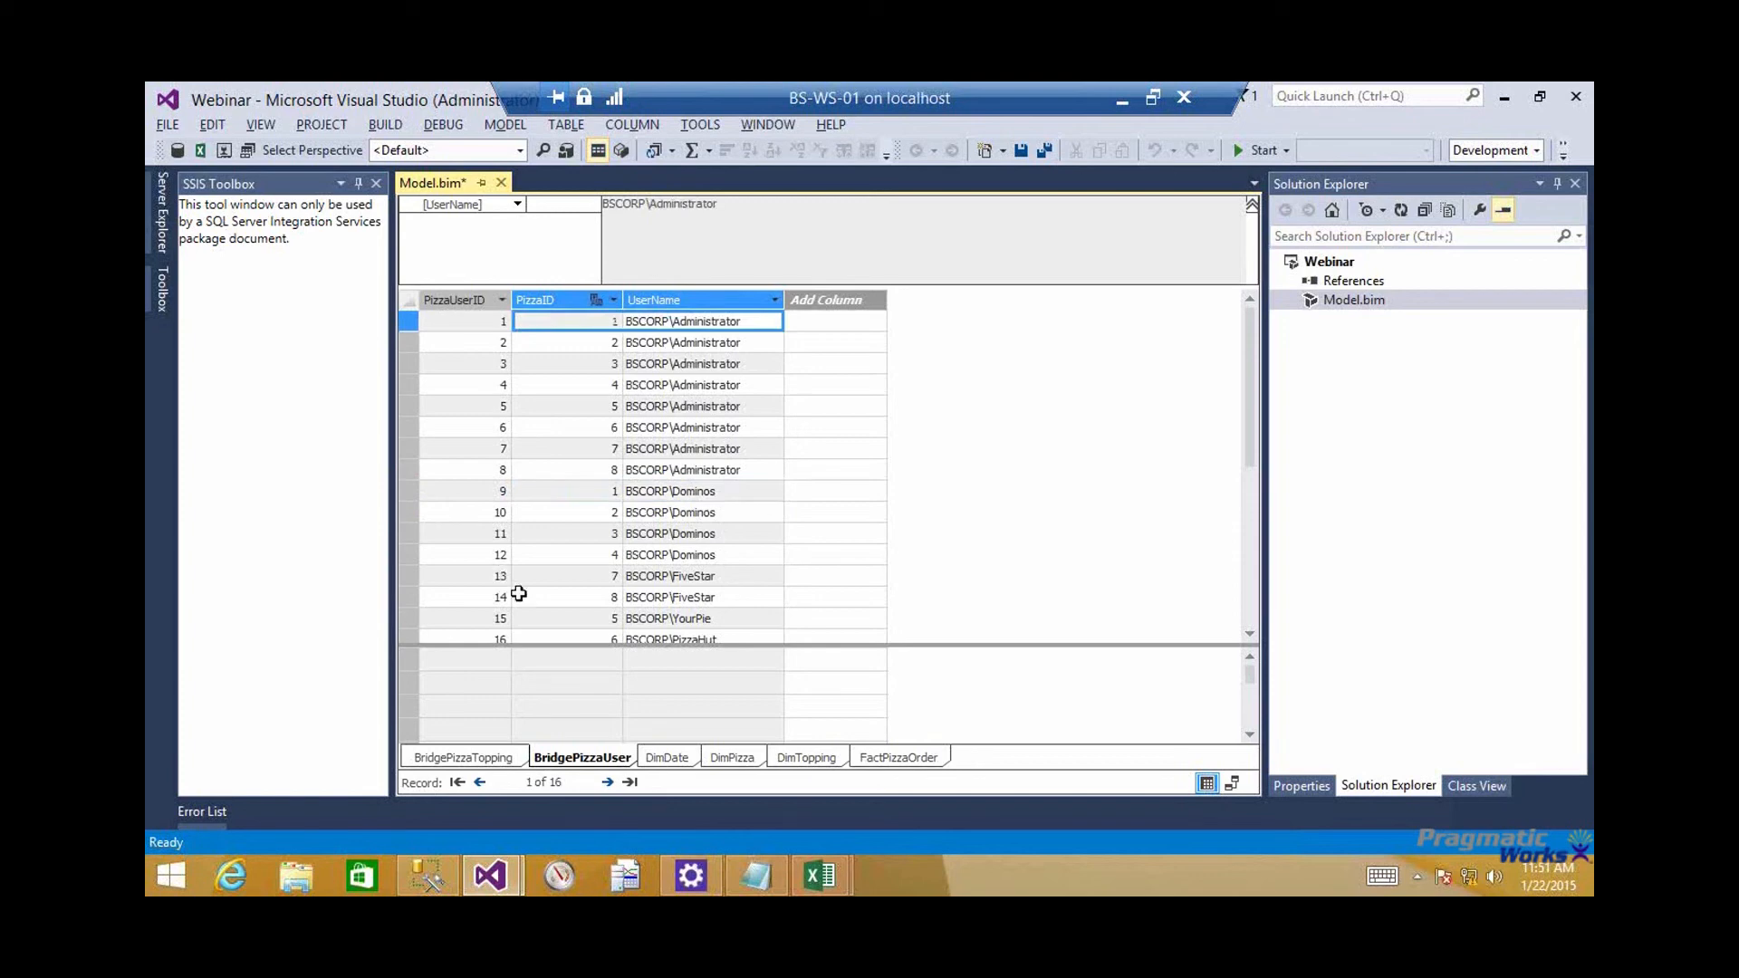
{"action": "left_click", "coordinate": [620, 493]}
{"action": "left_click", "coordinate": [619, 323]}
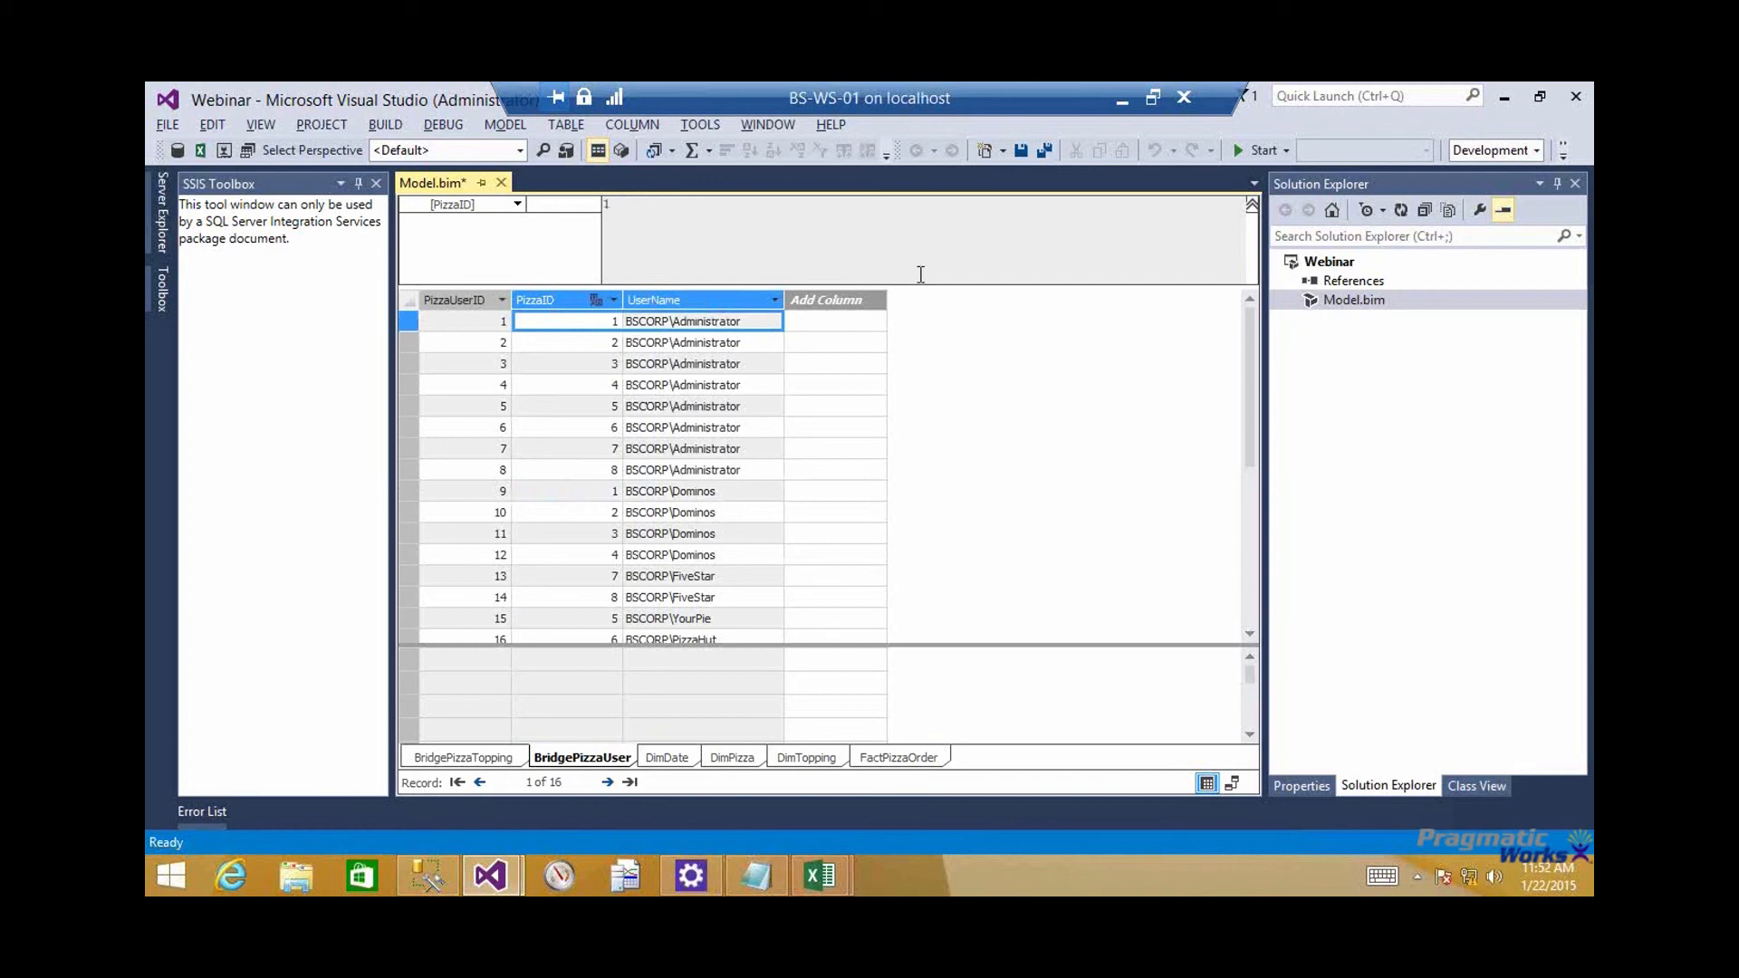
Create a security role named Piza Pie with Read permission in the Role Manager
{"action": "left_click", "coordinate": [566, 151]}
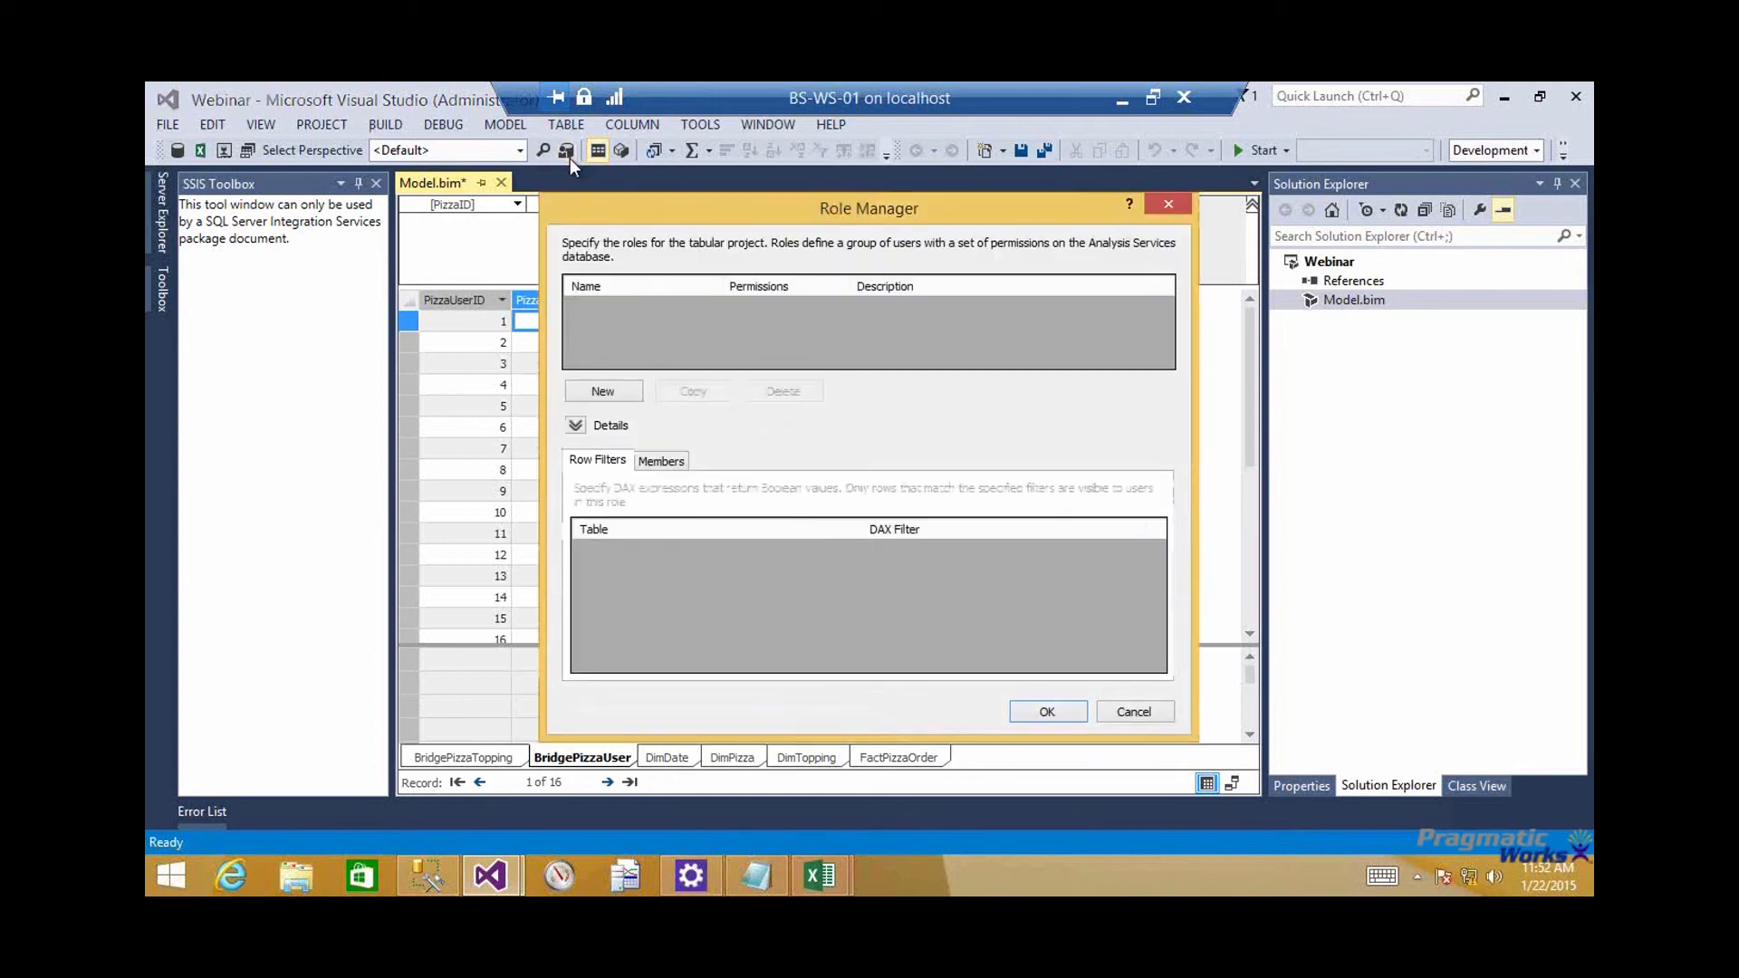
{"action": "left_click", "coordinate": [616, 391]}
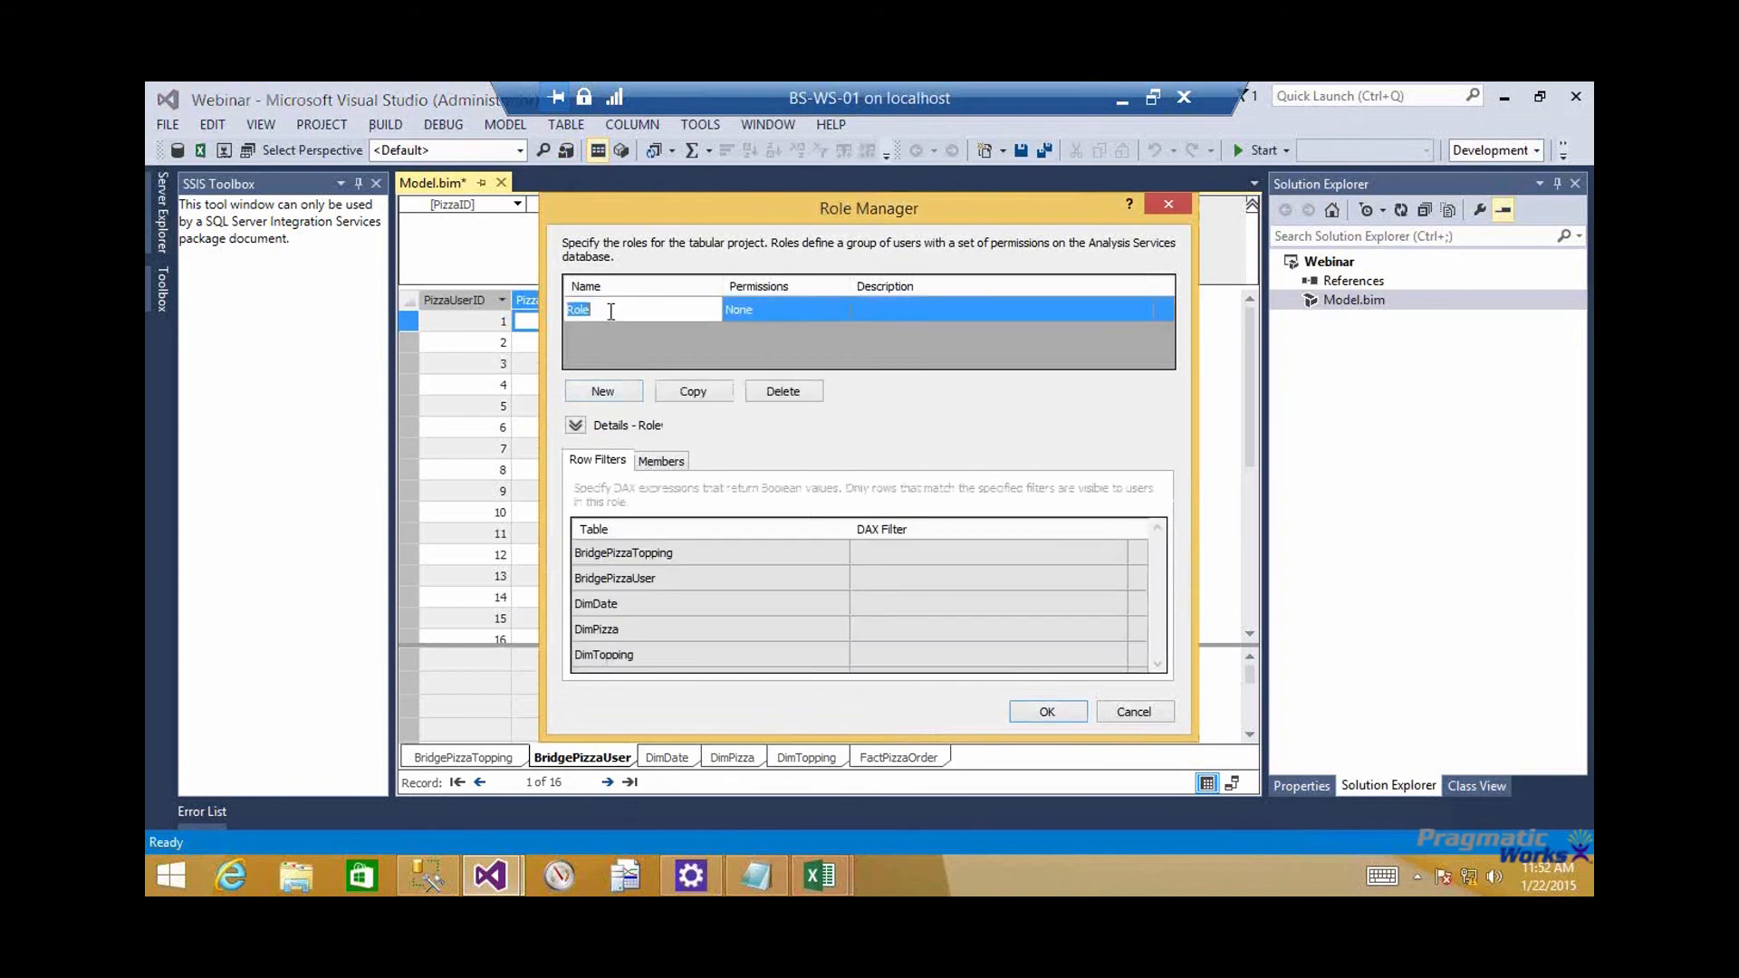
{"action": "type", "text": "Piza Pie"}
{"action": "left_click", "coordinate": [819, 303]}
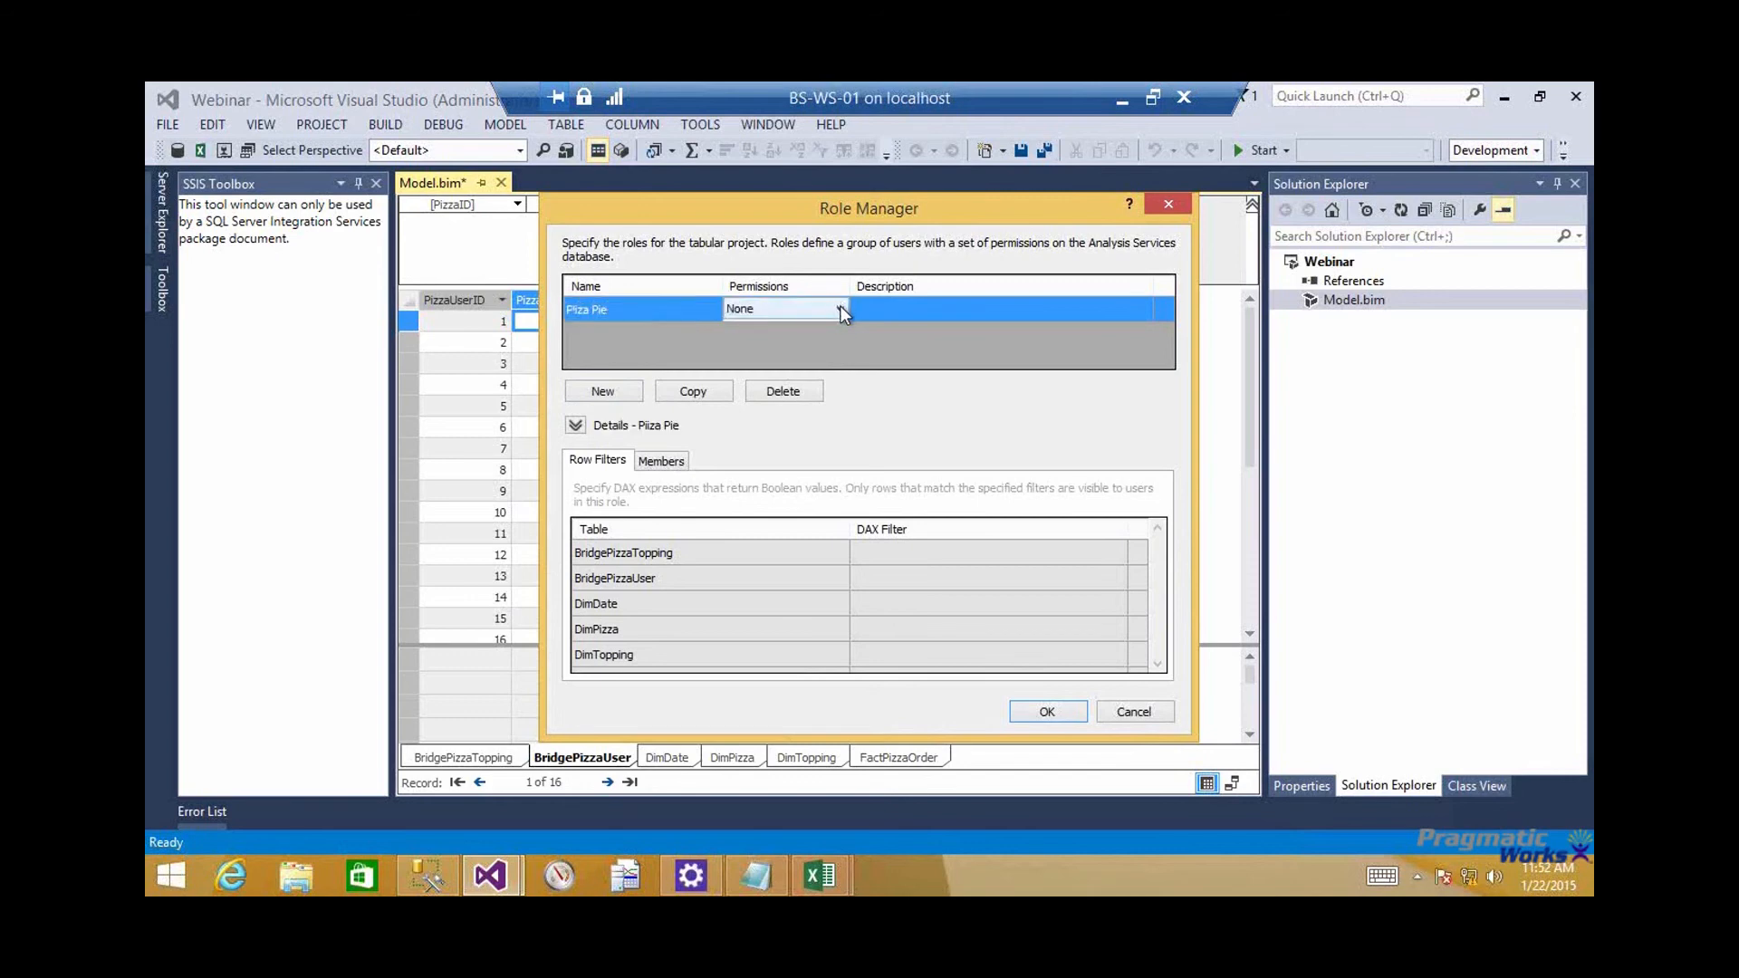
{"action": "left_click", "coordinate": [840, 306]}
{"action": "left_click", "coordinate": [819, 335]}
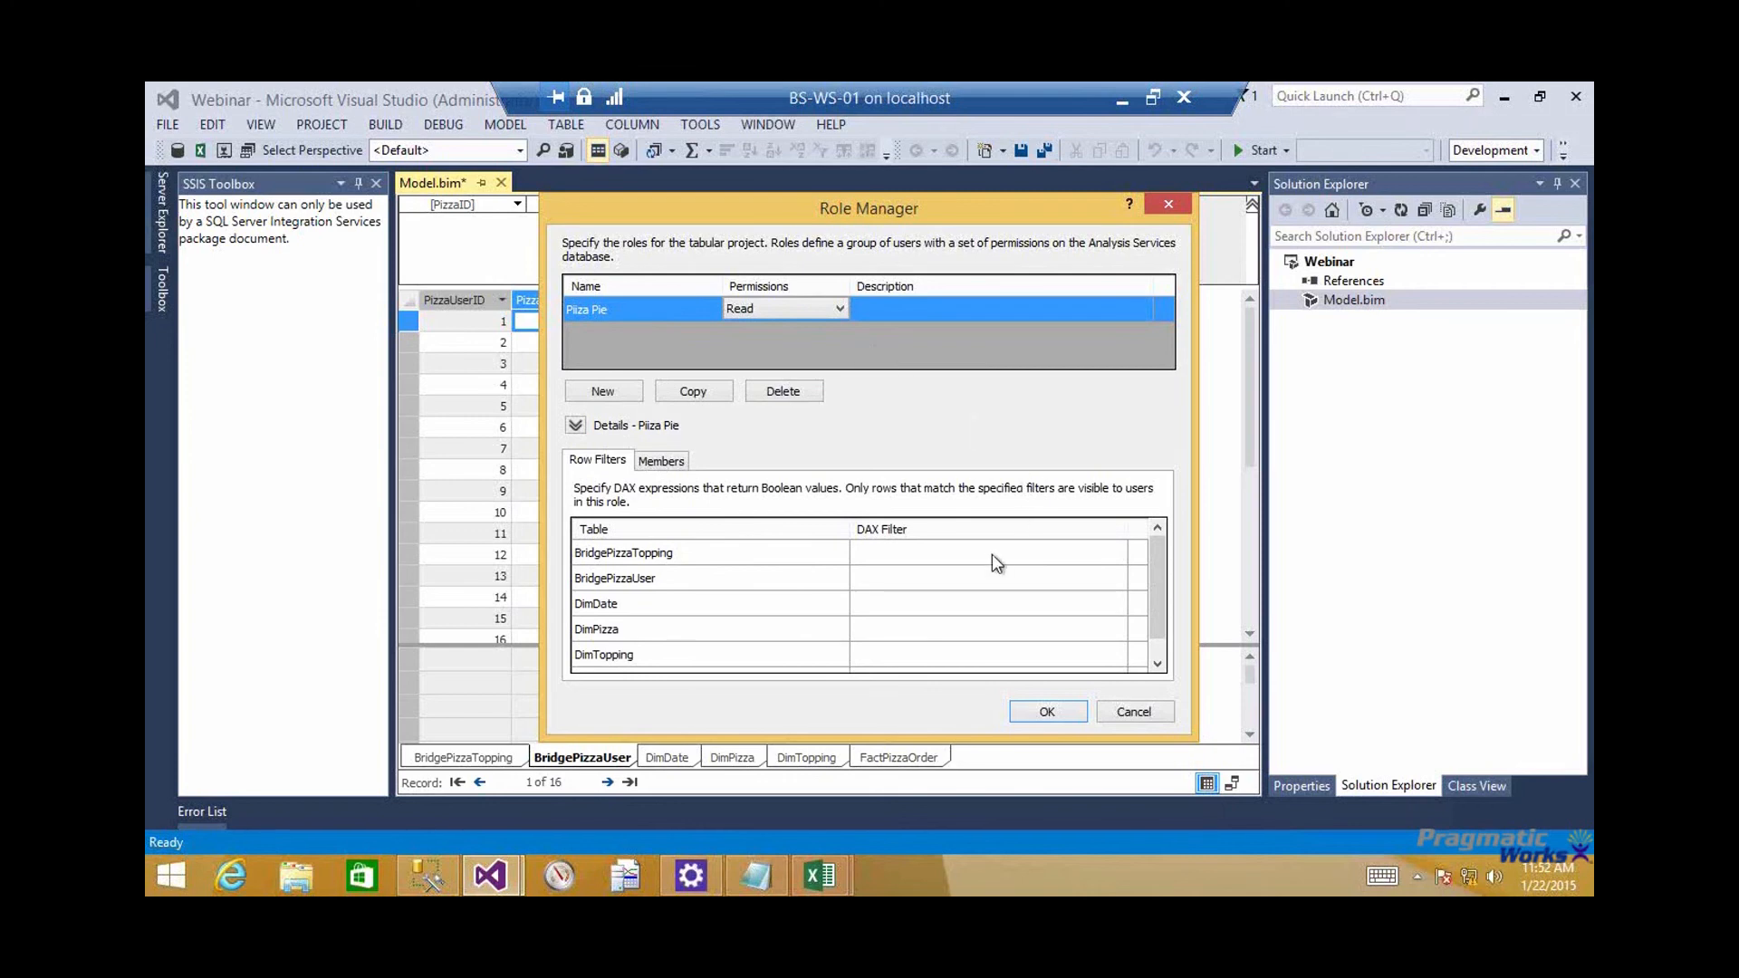
Copy the 'DimPizza'[PizzaID]=LOOKUPVALUE filter expression, including its leading equals sign, from the Notepad notes and return to Visual Studio
{"action": "left_click", "coordinate": [757, 876]}
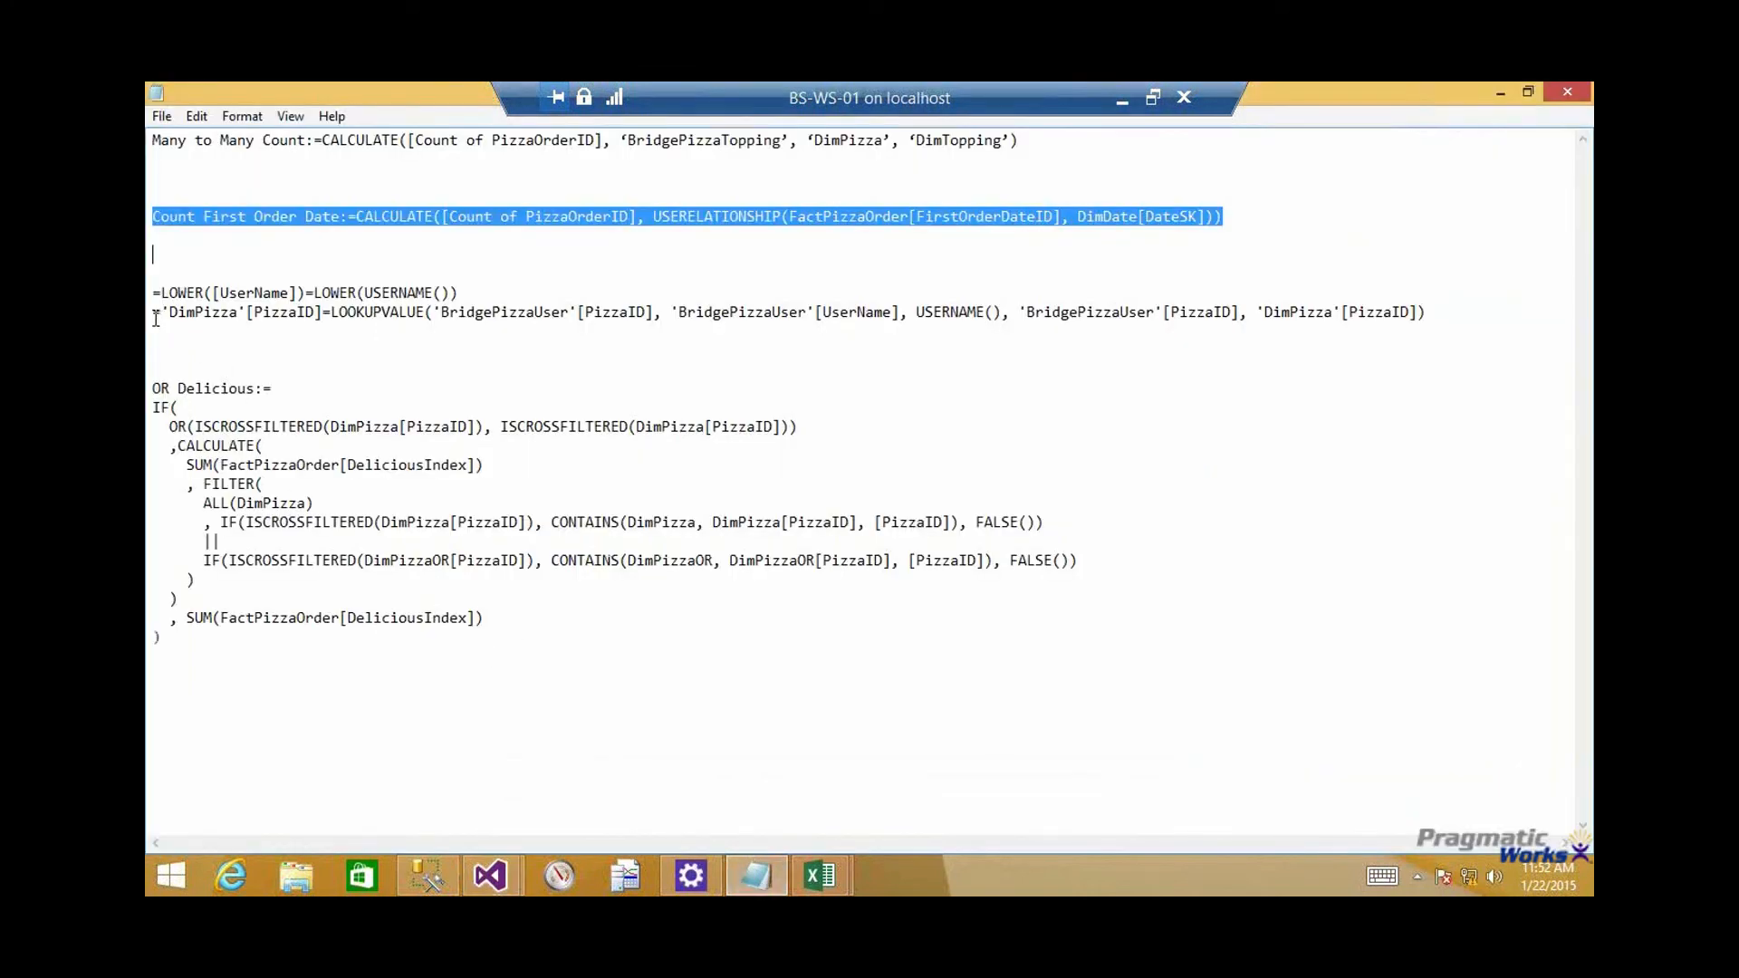
{"action": "left_click_drag", "start_coordinate": [155, 316], "coordinate": [1432, 313]}
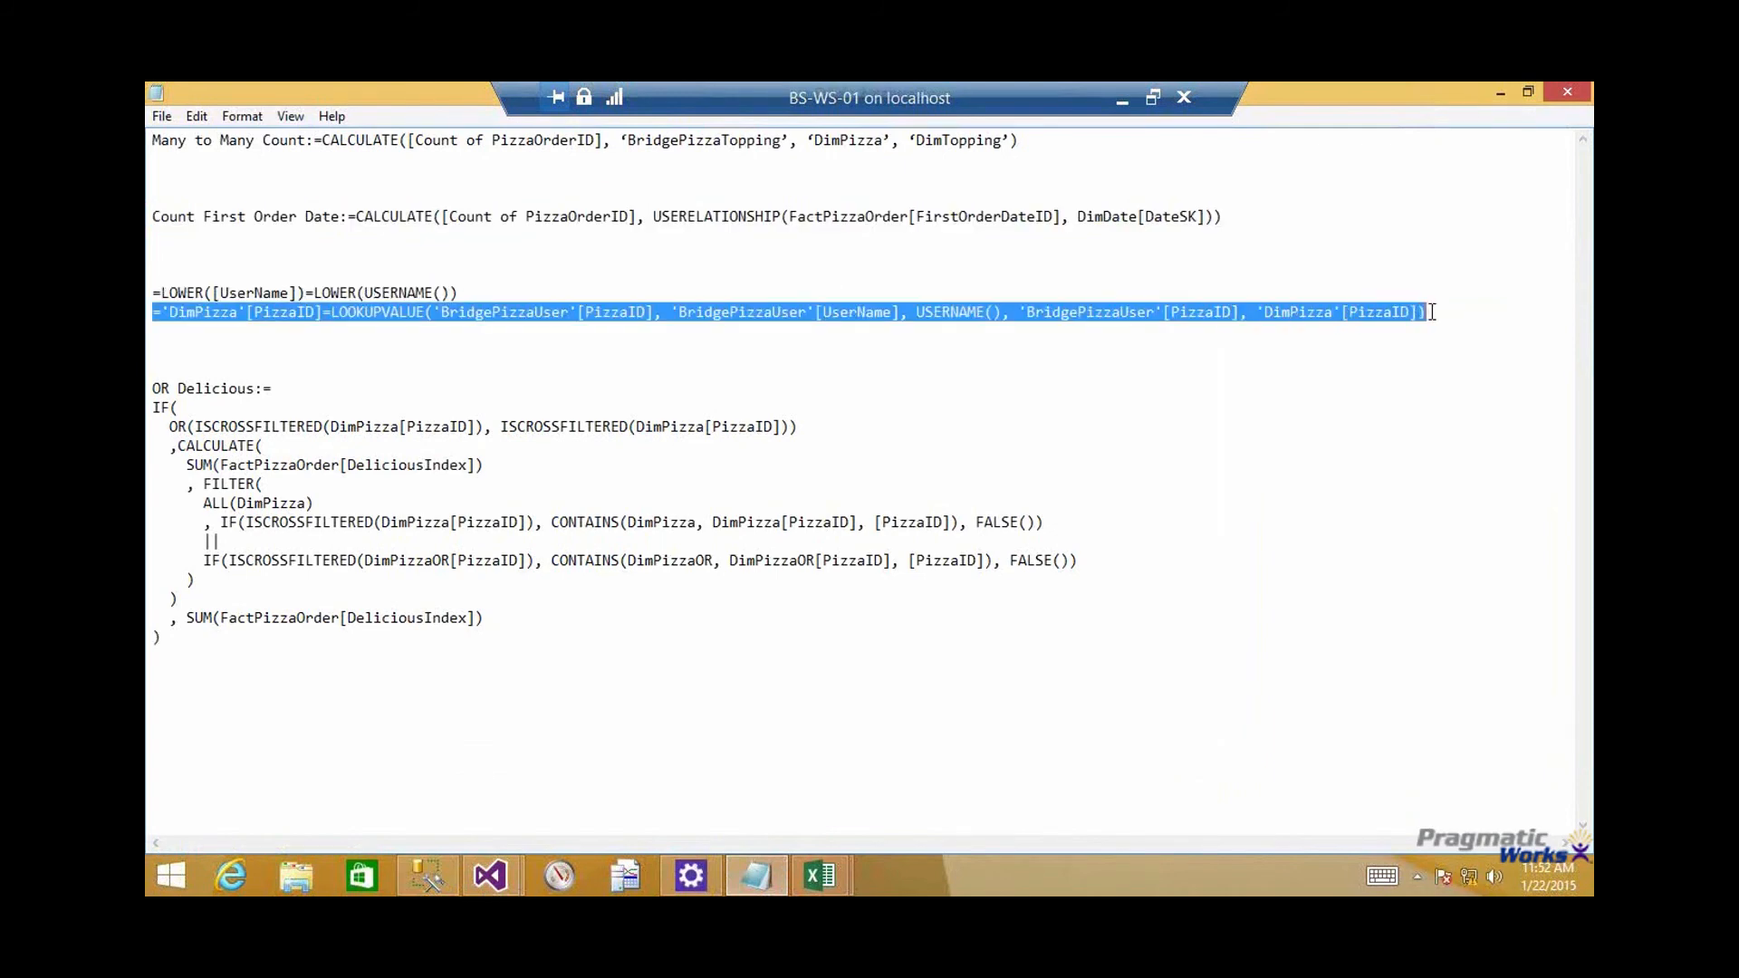
{"action": "key", "text": "alt+Tab"}
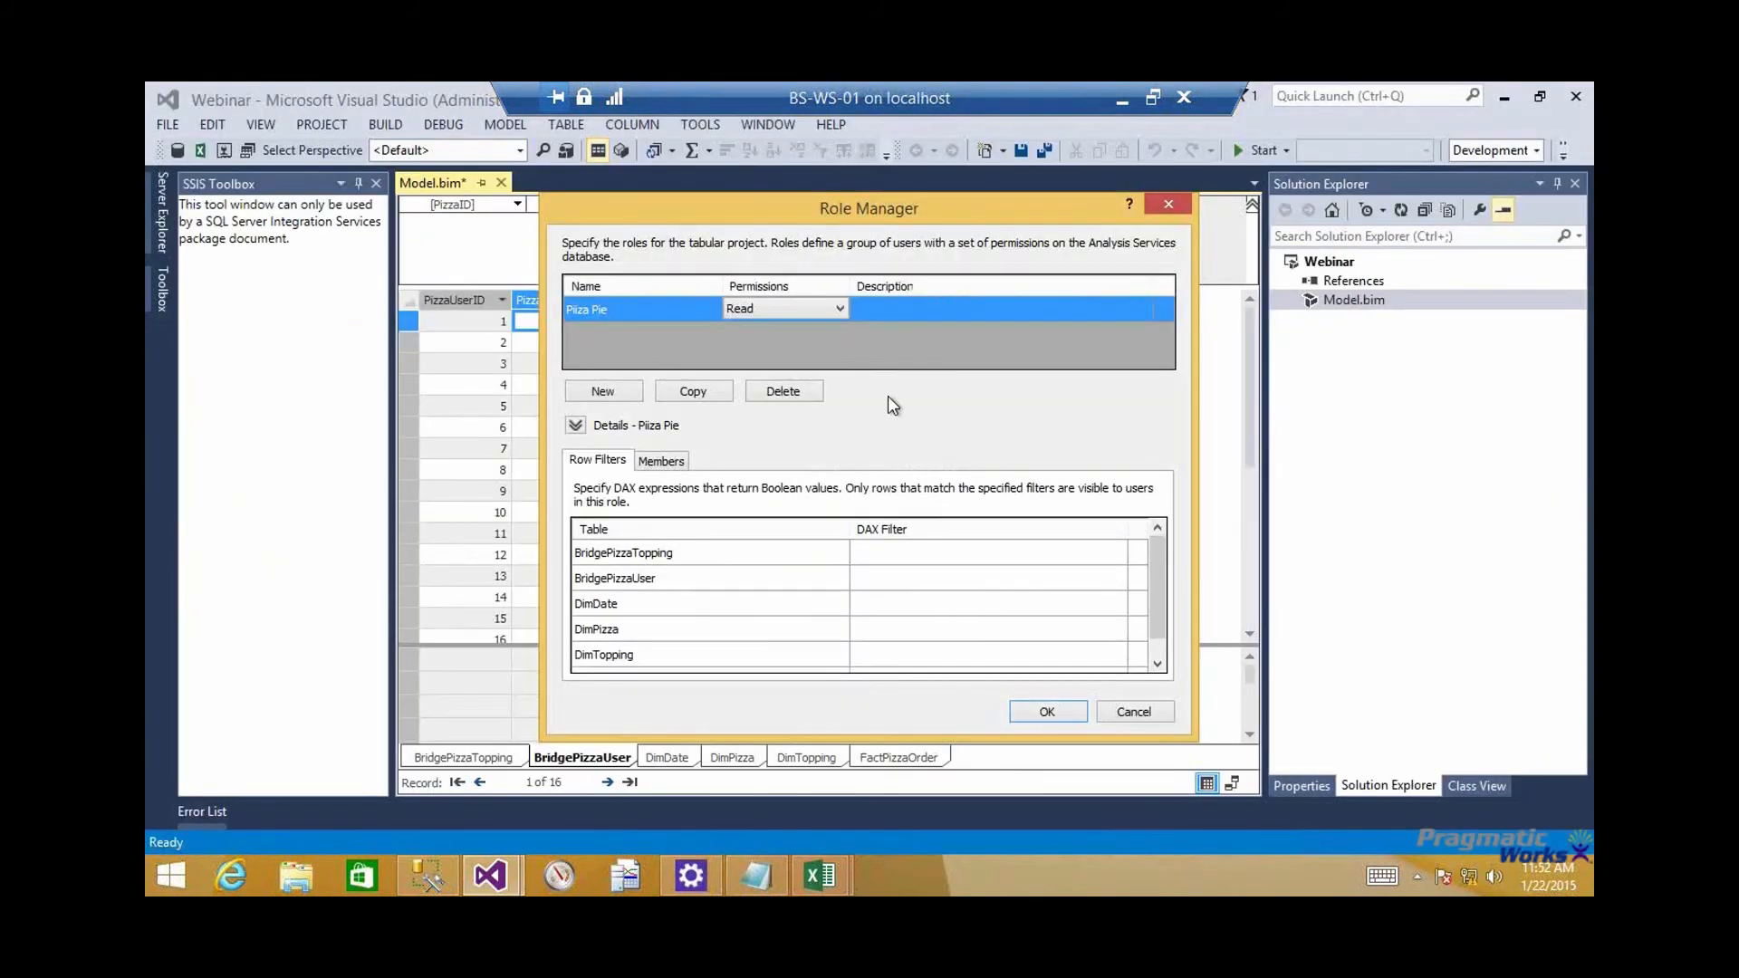
Enlarge the Role Manager with a wider DAX Filter column, and paste the copied LOOKUPVALUE expression as the DimPizza row filter
{"action": "left_click_drag", "start_coordinate": [572, 147], "coordinate": [547, 137]}
{"action": "left_click_drag", "start_coordinate": [847, 667], "coordinate": [1359, 768]}
{"action": "left_click_drag", "start_coordinate": [767, 480], "coordinate": [453, 480]}
{"action": "left_click", "coordinate": [525, 584]}
{"action": "left_click", "coordinate": [524, 581]}
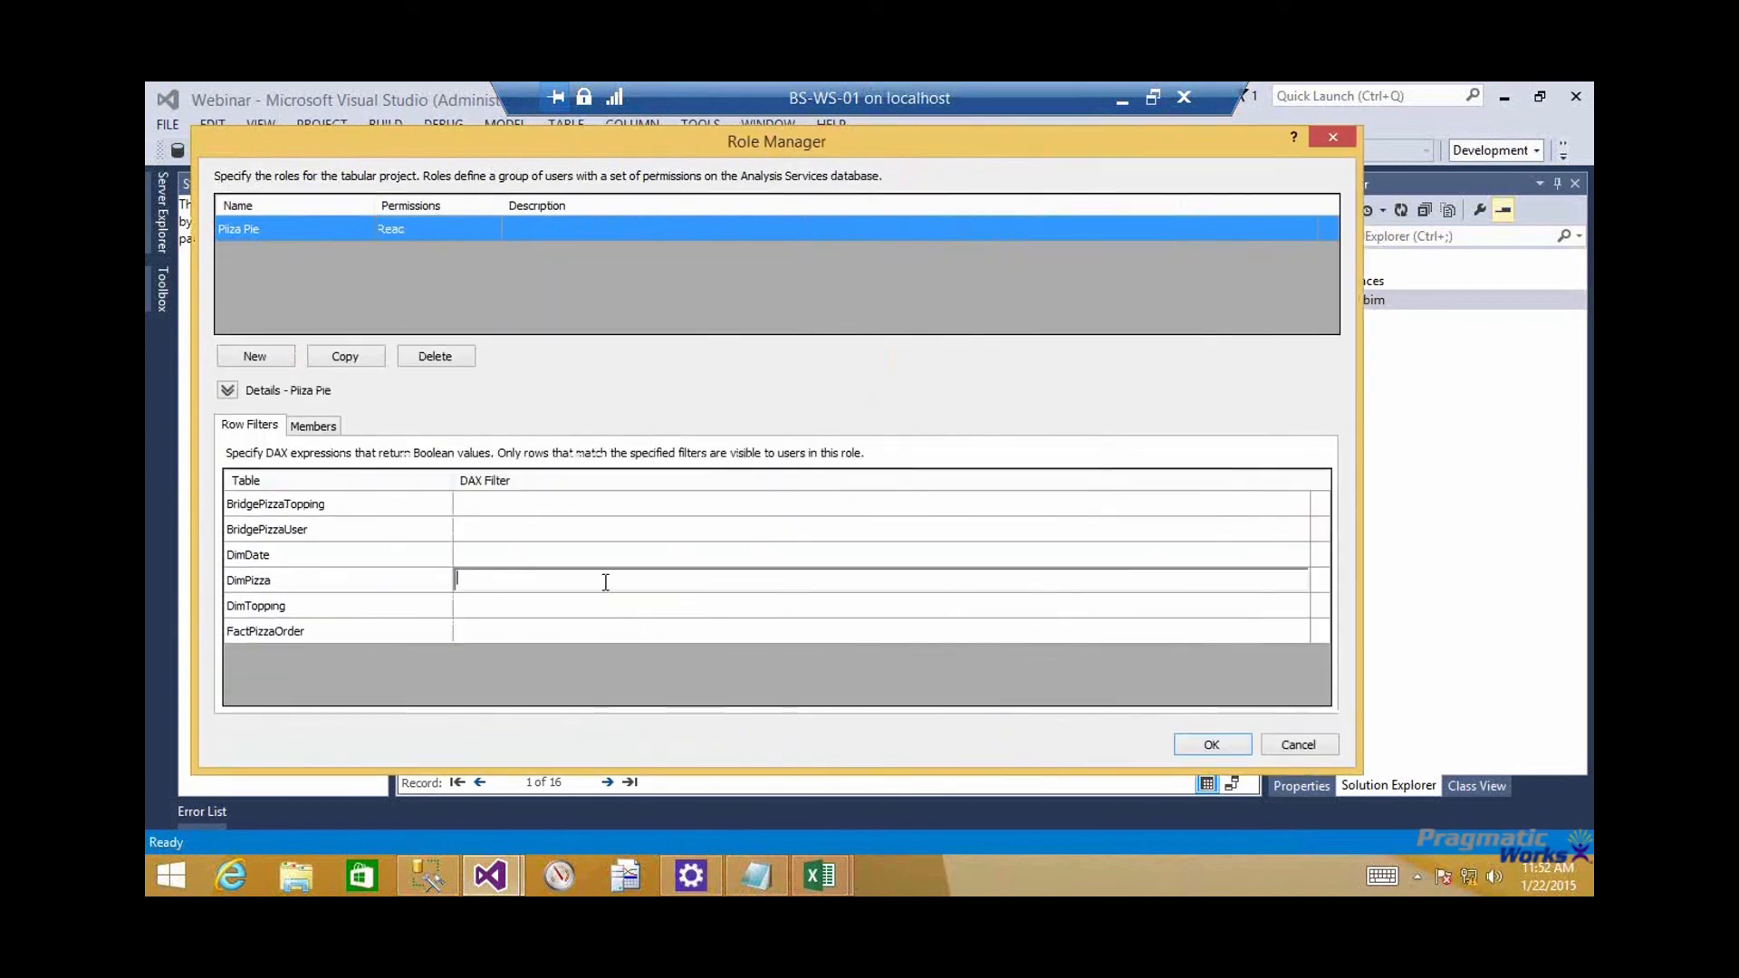
{"action": "type", "text": "='DimPizza'[PizzaID] =LOOKUPVALUE('BridgePizzaUser'[PizzaID], 'BridgePizzaUser'[UserName], USERNAME(), 'BridgePizzaUser'[PizzaID], 'DimPizza'[PizzaID])"}
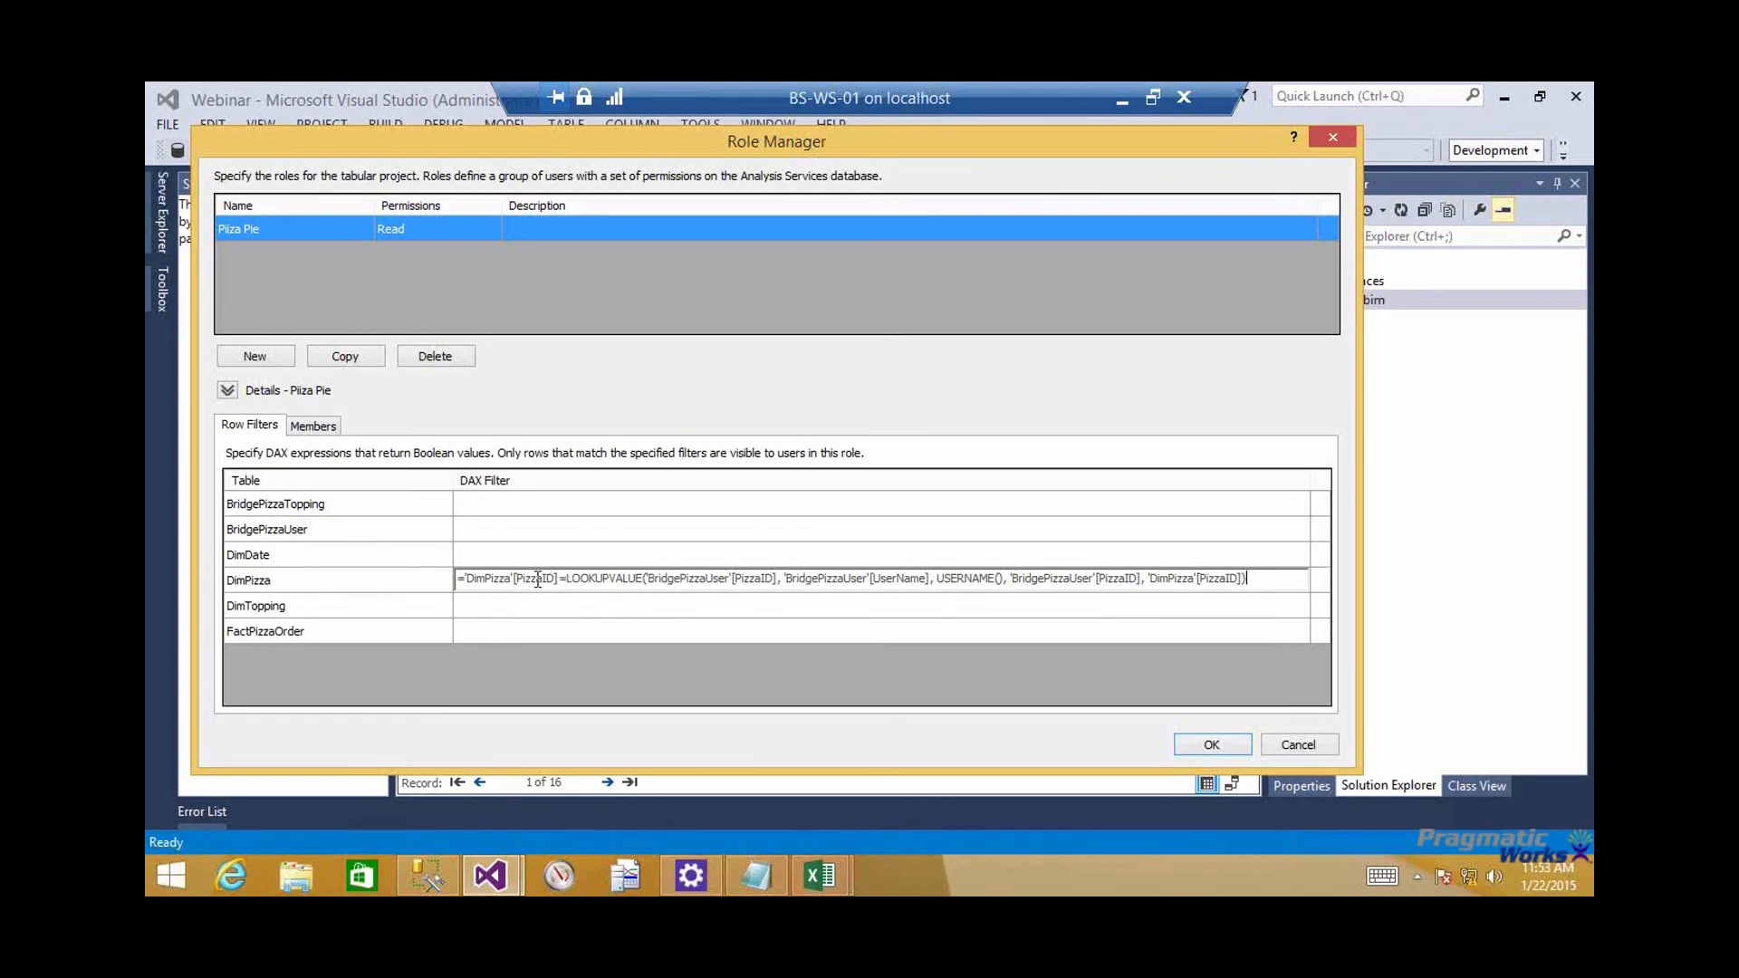
Examine the result column, the UserName search and the PizzaID search arguments of the DimPizza LOOKUPVALUE filter
{"action": "left_click_drag", "start_coordinate": [566, 579], "coordinate": [781, 580]}
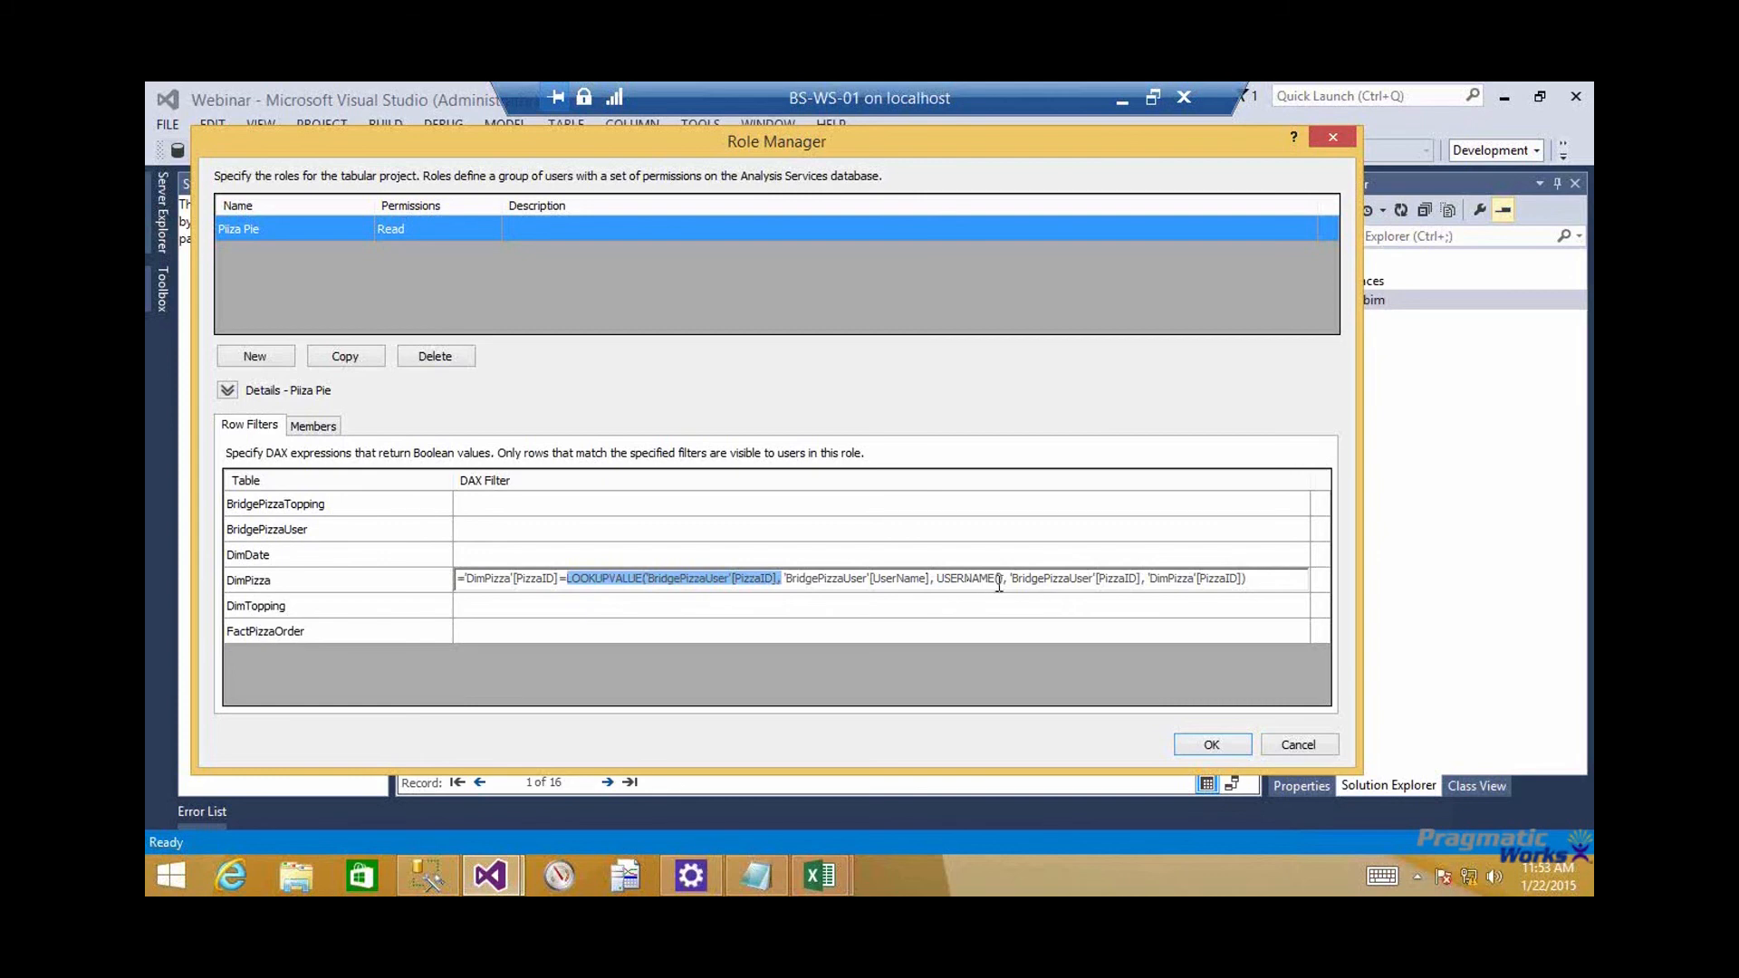
{"action": "left_click_drag", "start_coordinate": [1003, 579], "coordinate": [734, 580]}
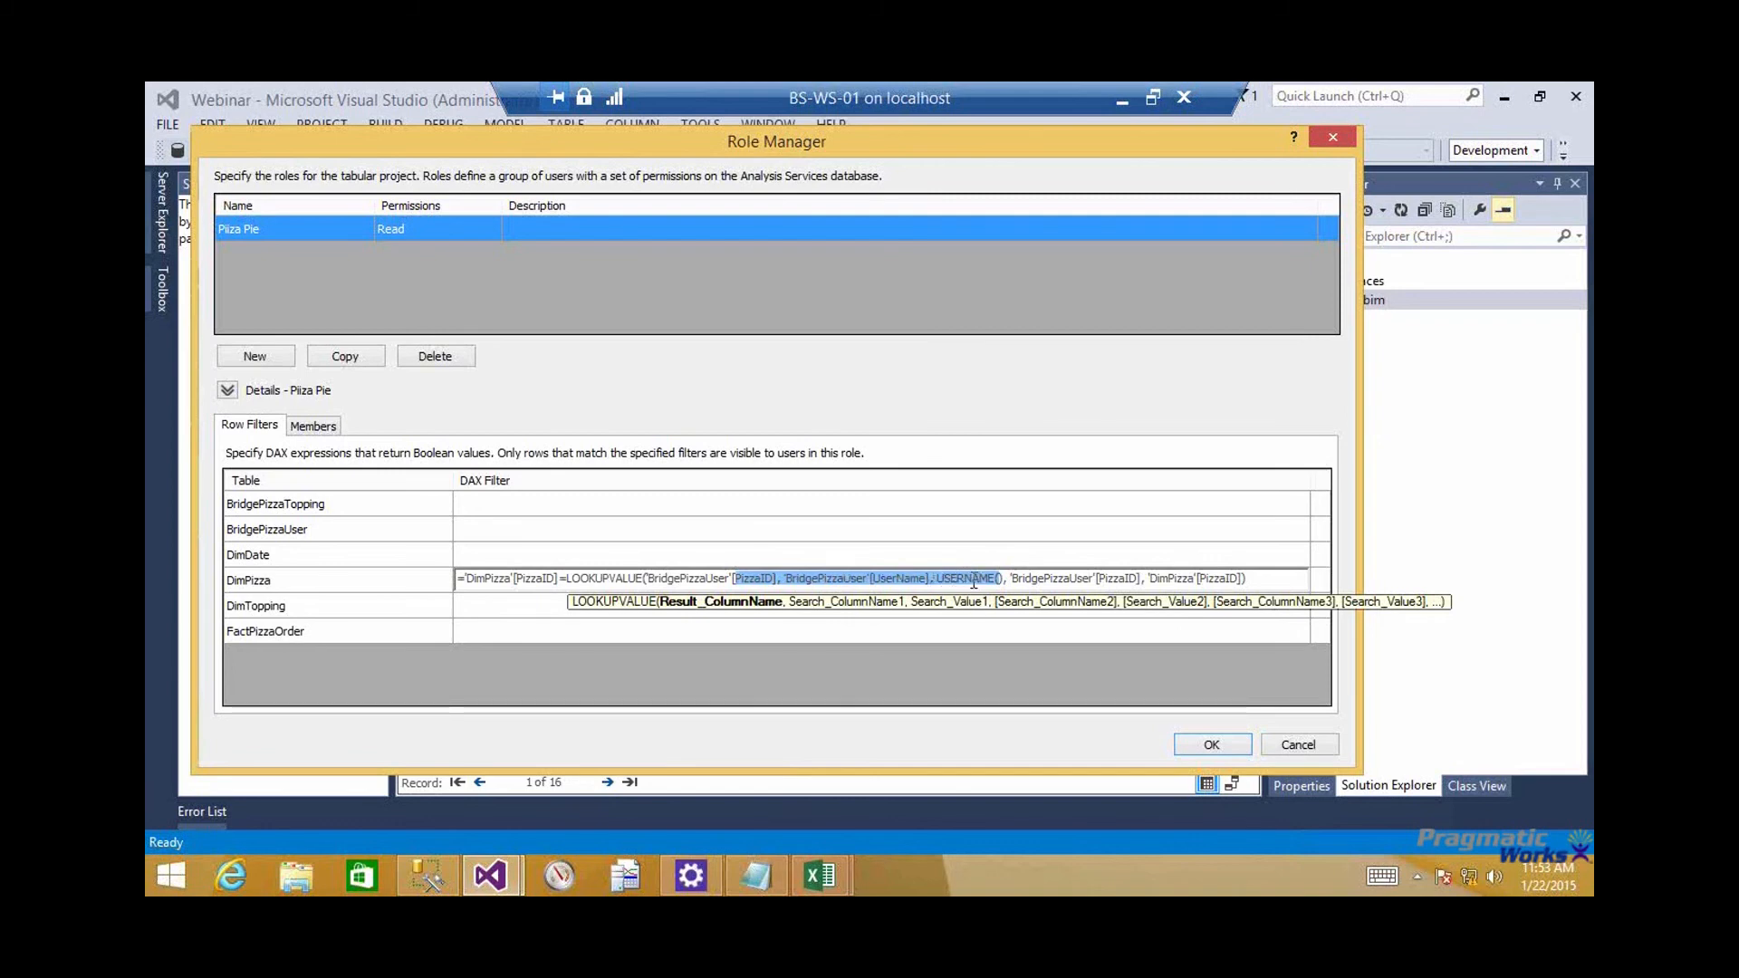
{"action": "left_click_drag", "start_coordinate": [781, 150], "coordinate": [785, 157]}
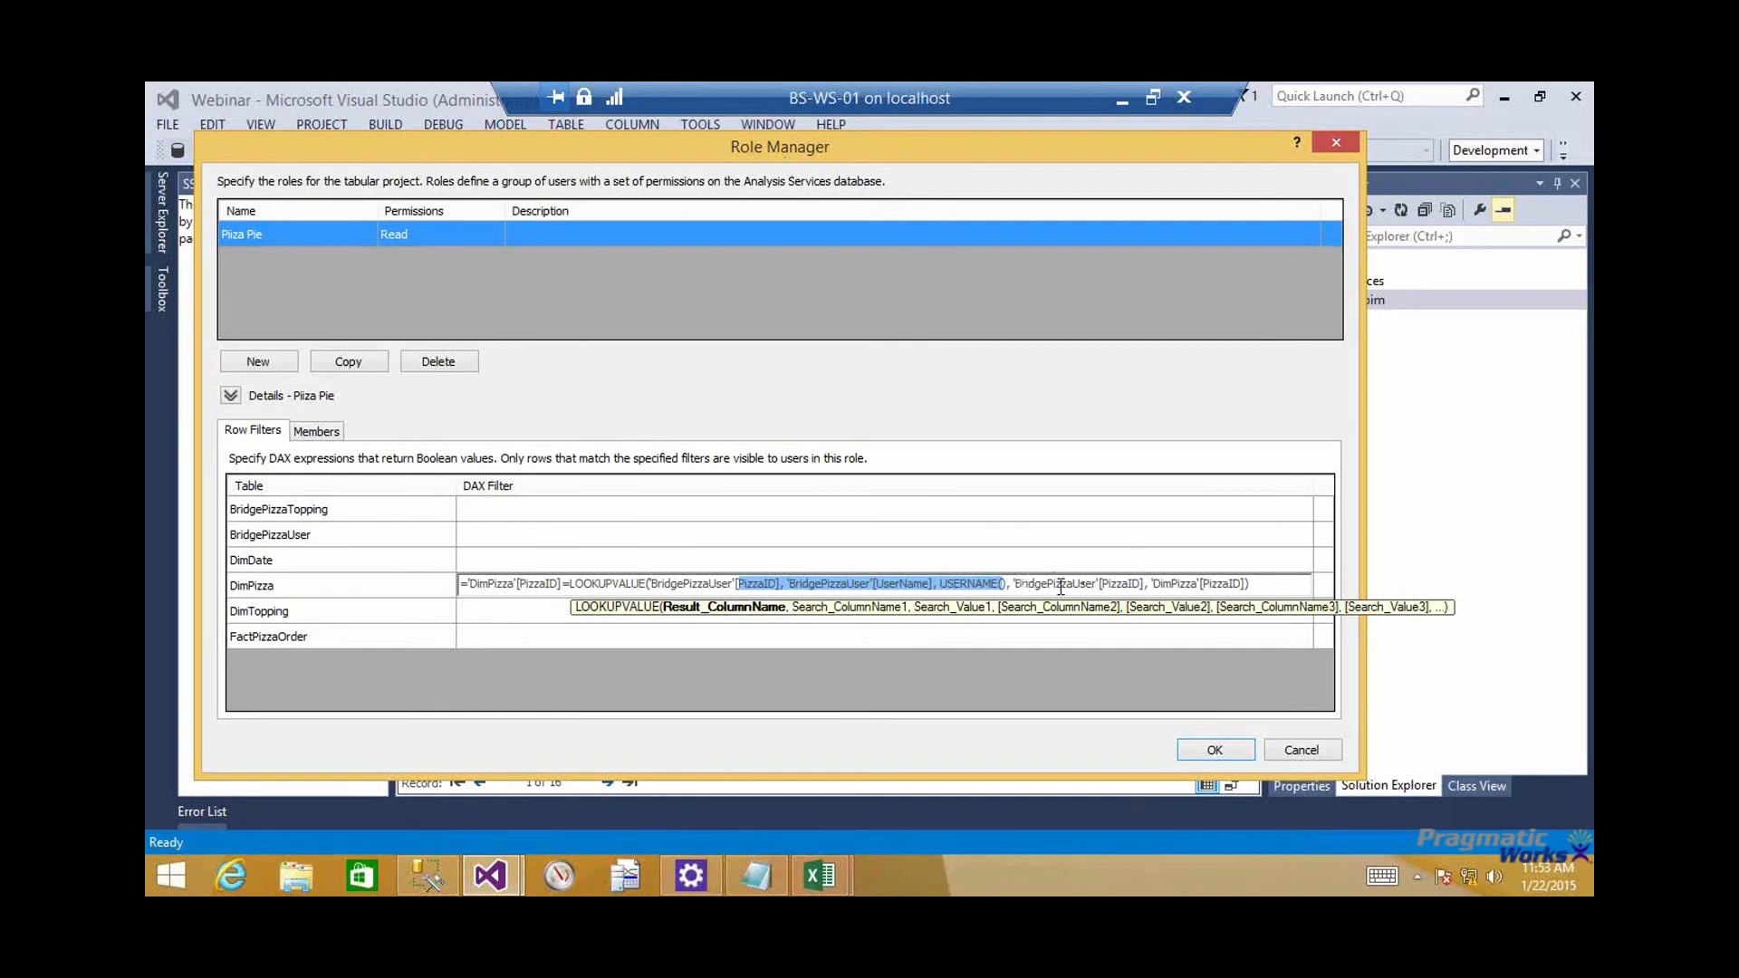
{"action": "left_click_drag", "start_coordinate": [1061, 587], "coordinate": [1229, 586]}
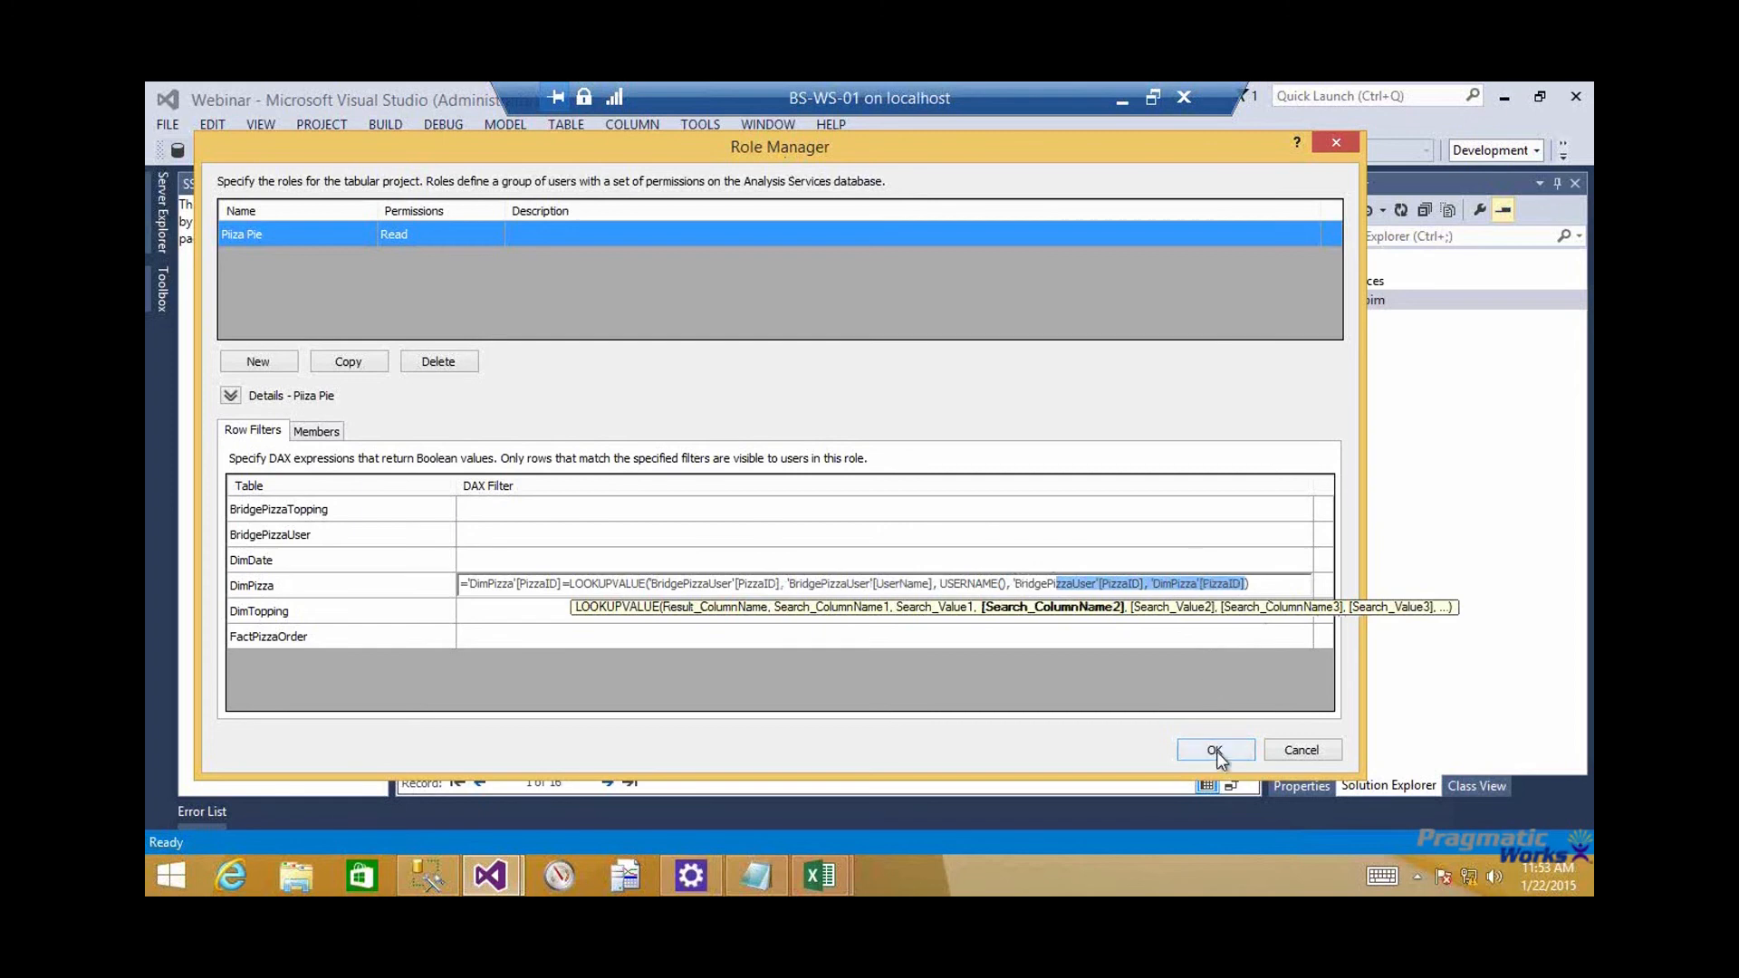
Try to open the Piza Pie role's members, and restart Visual Studio once it stops working
{"action": "left_click", "coordinate": [333, 426]}
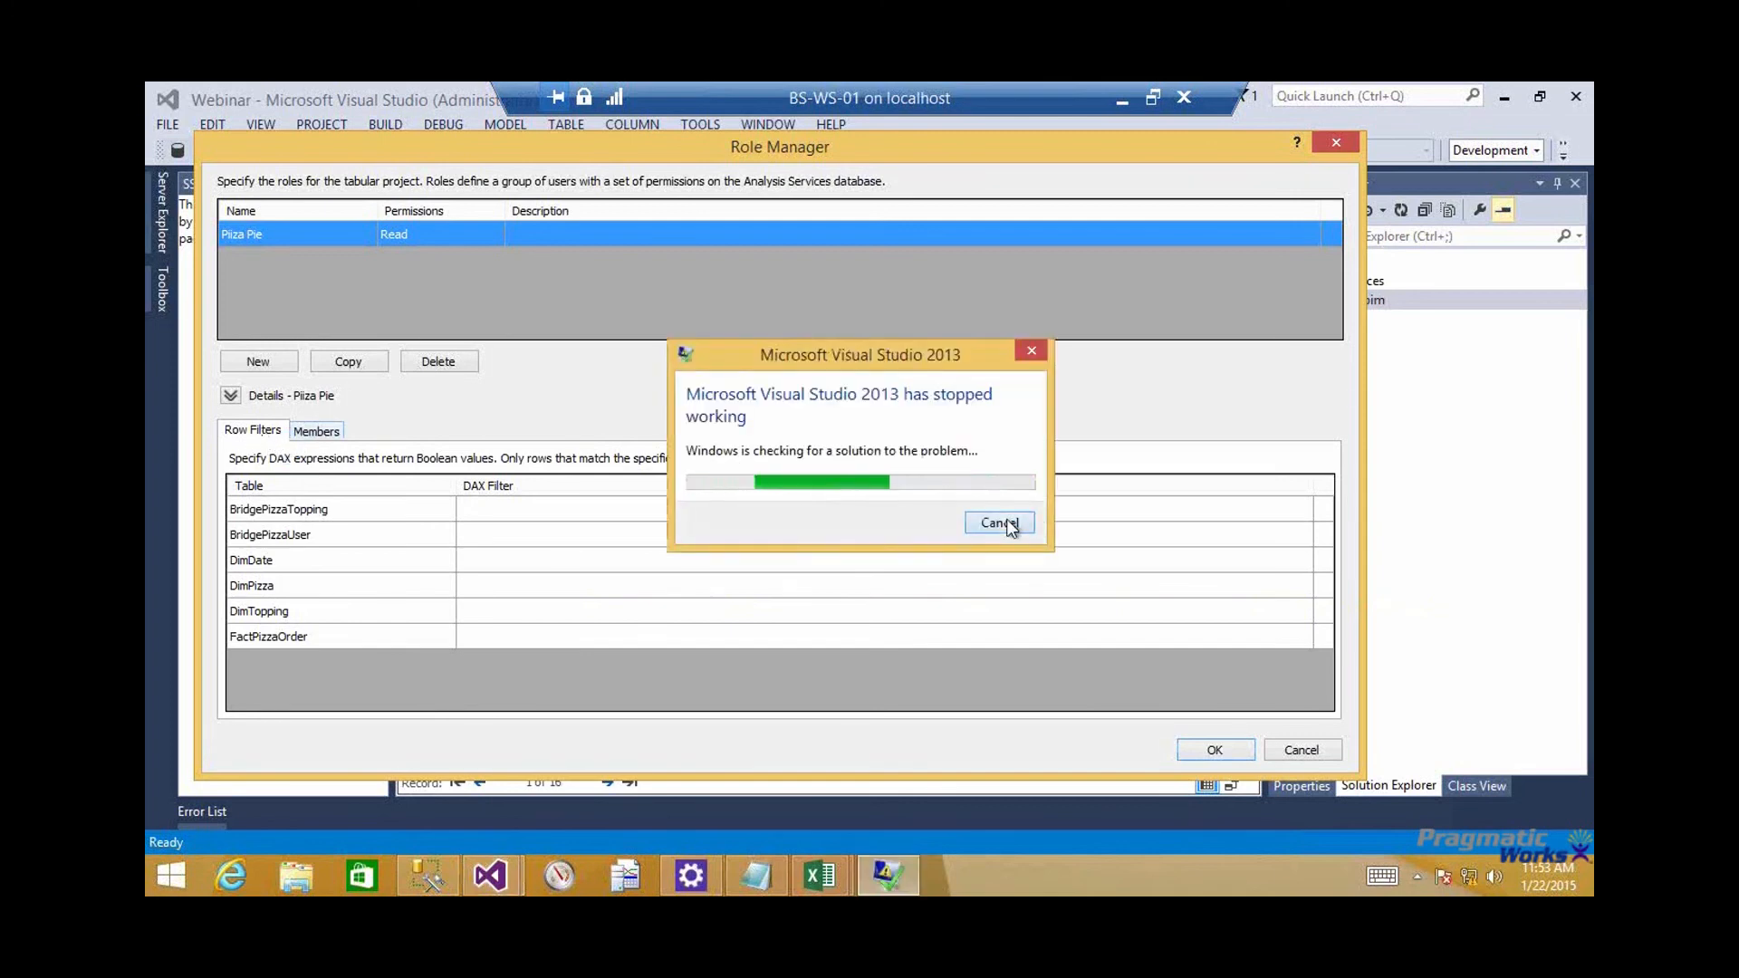
{"action": "left_click", "coordinate": [994, 491]}
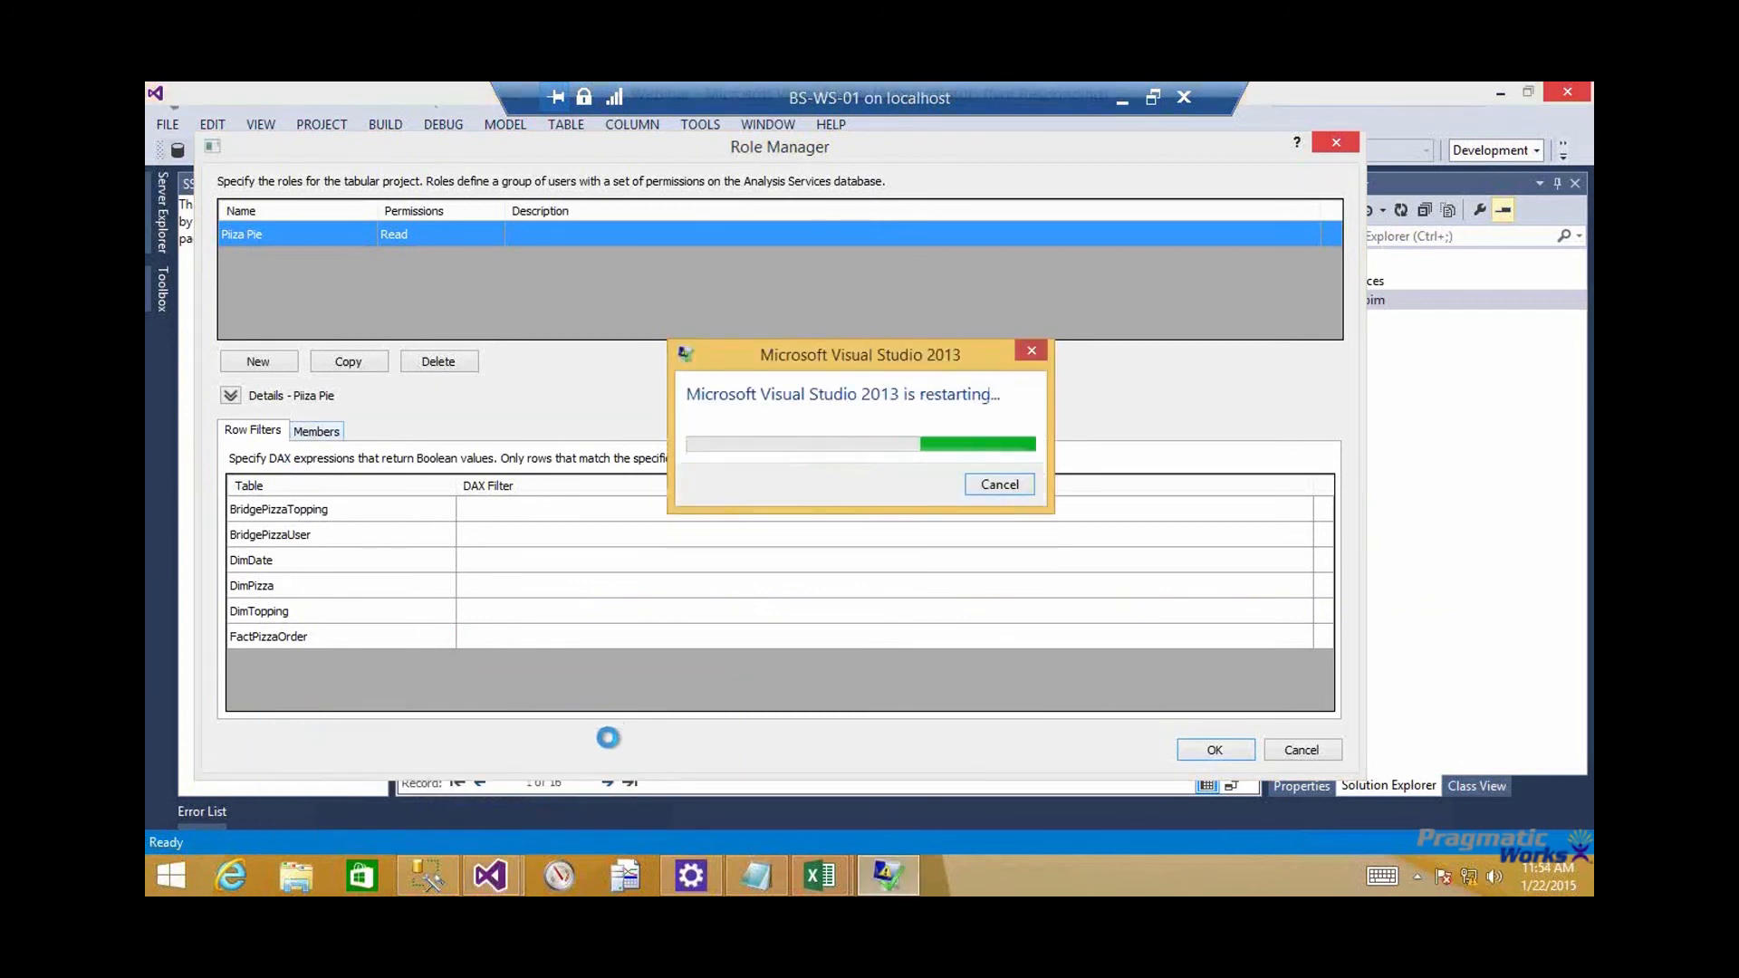
Cancel the automatic restart, relaunch Visual Studio as administrator, reopen the Webinar project, and auto-hide the Error List
{"action": "left_click", "coordinate": [985, 487]}
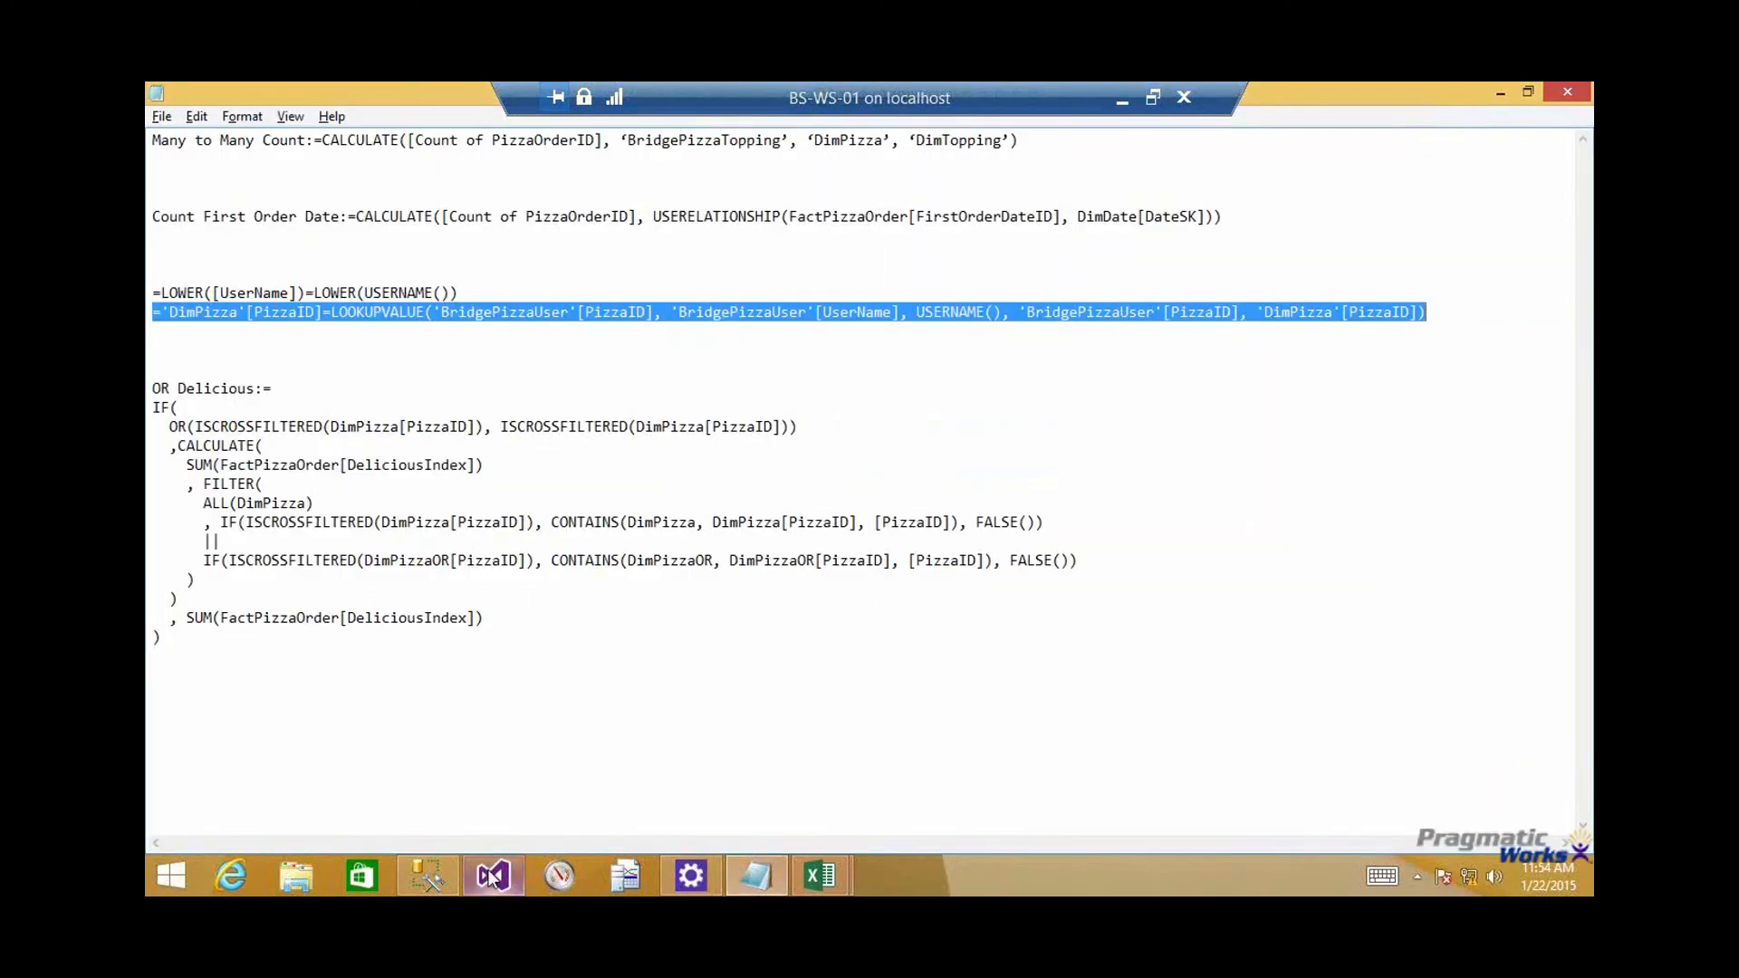
{"action": "right_click", "coordinate": [491, 875]}
{"action": "left_click", "coordinate": [501, 772]}
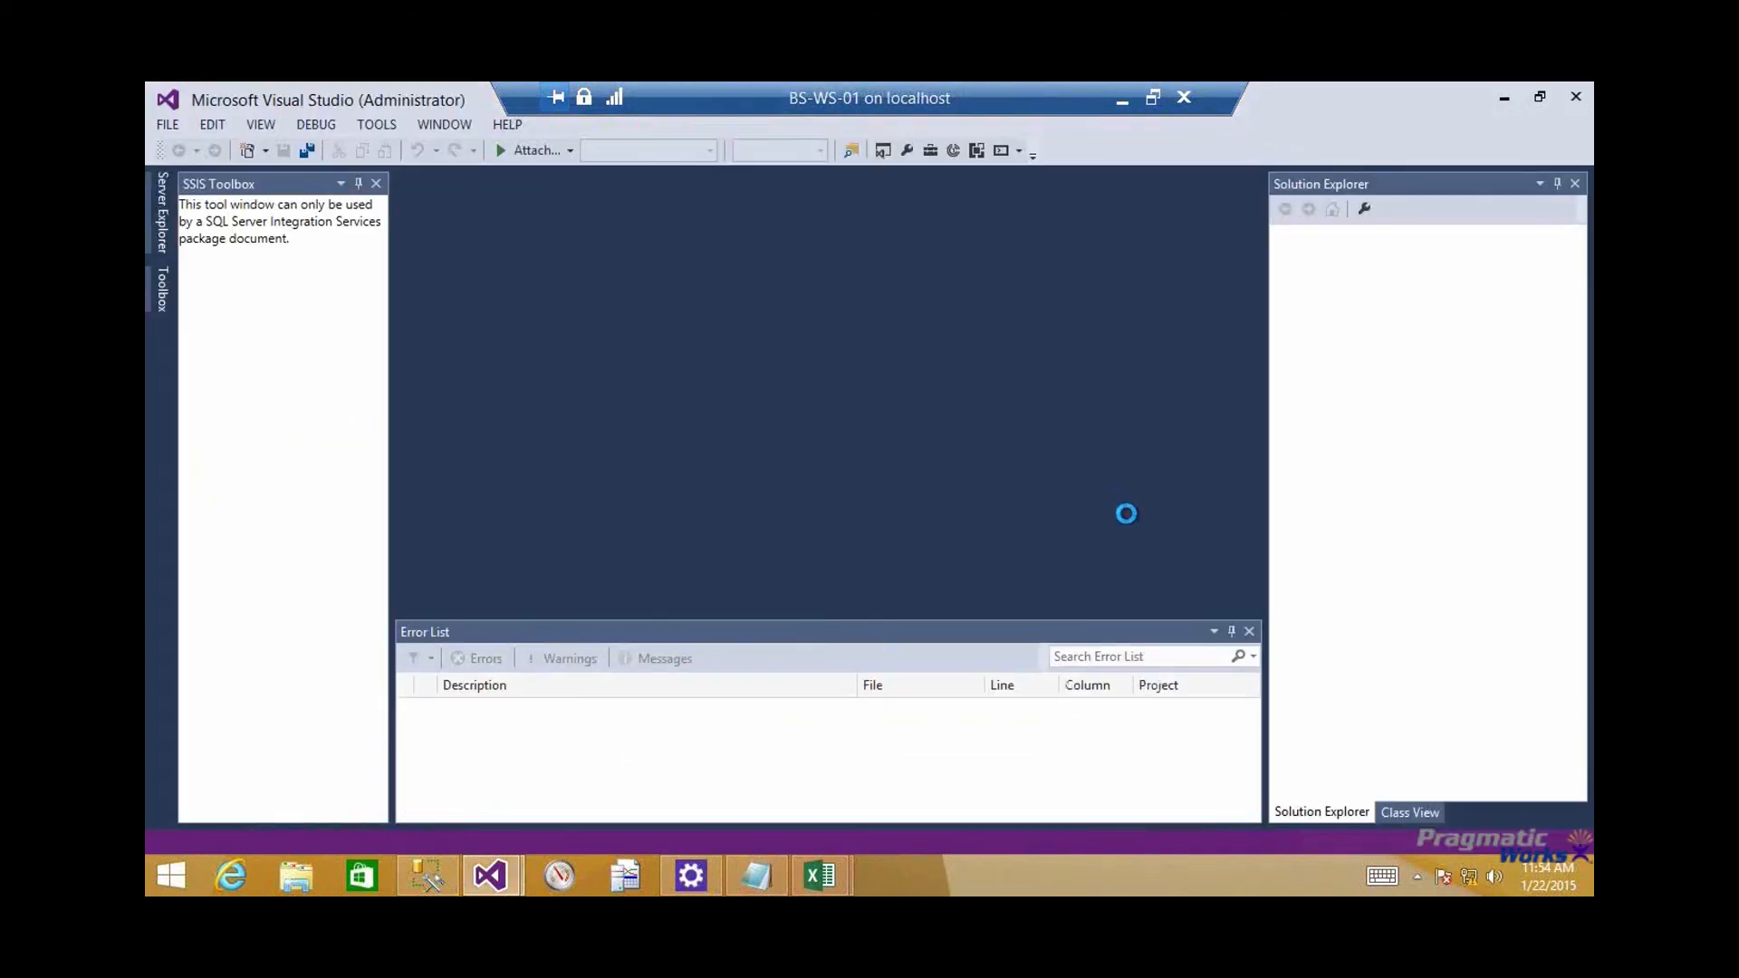
{"action": "left_click", "coordinate": [457, 557]}
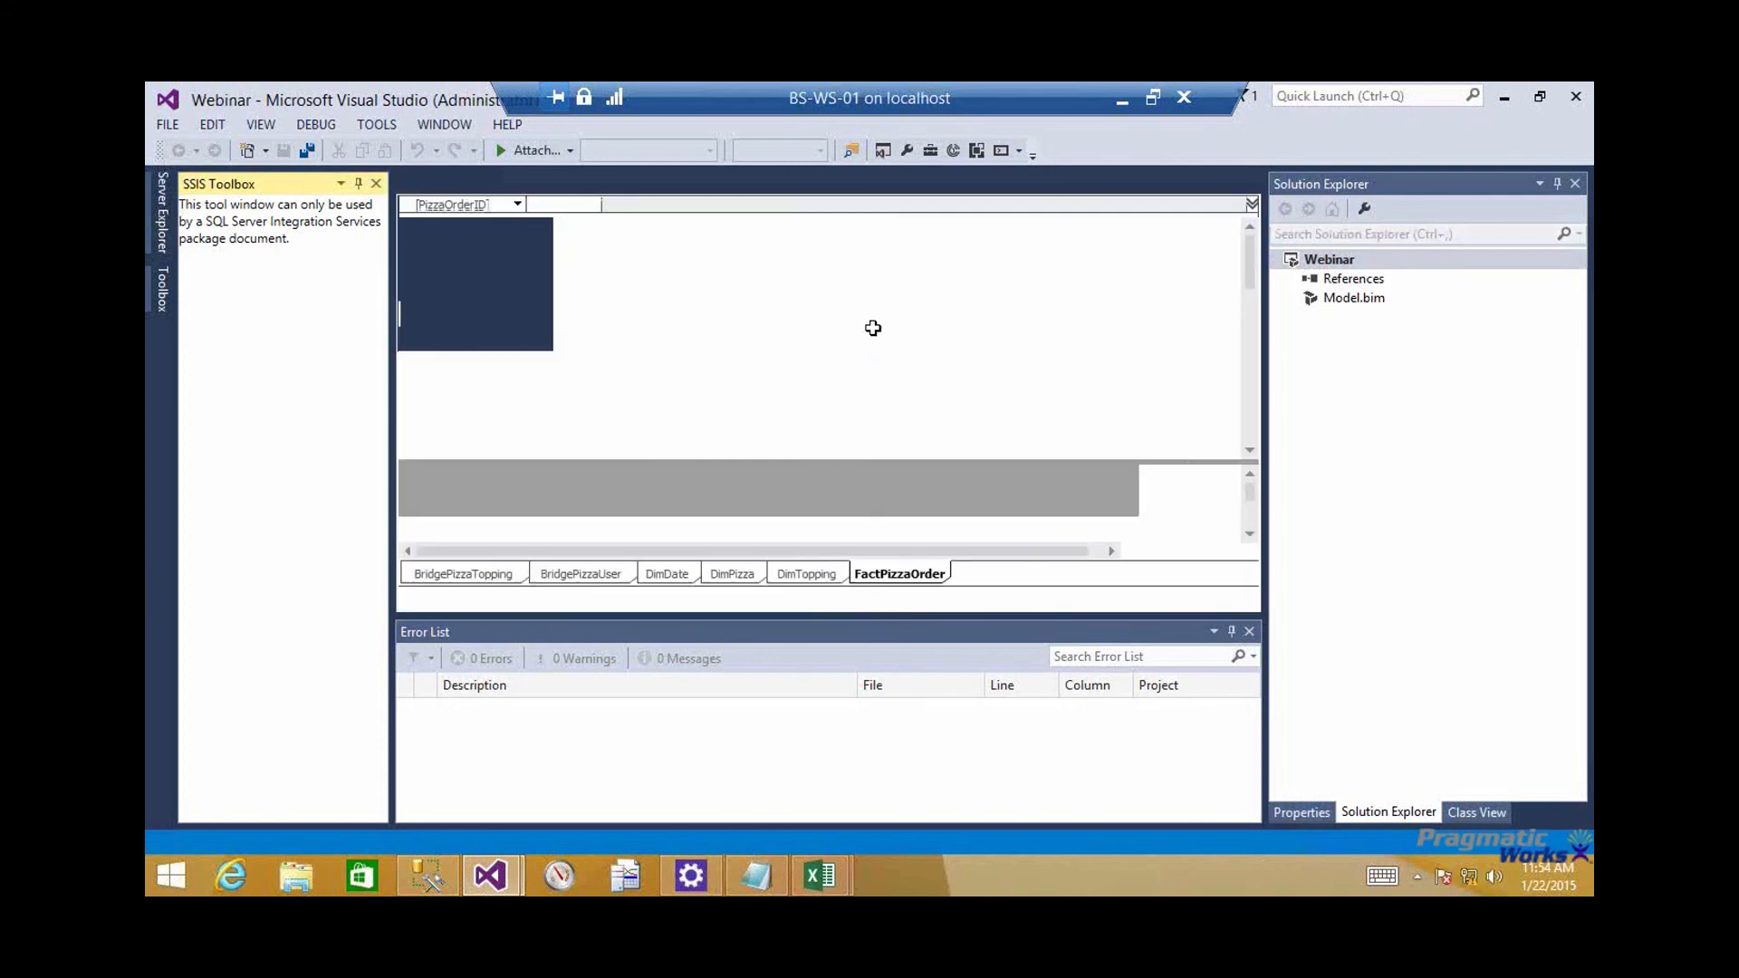
{"action": "left_click", "coordinate": [1231, 633]}
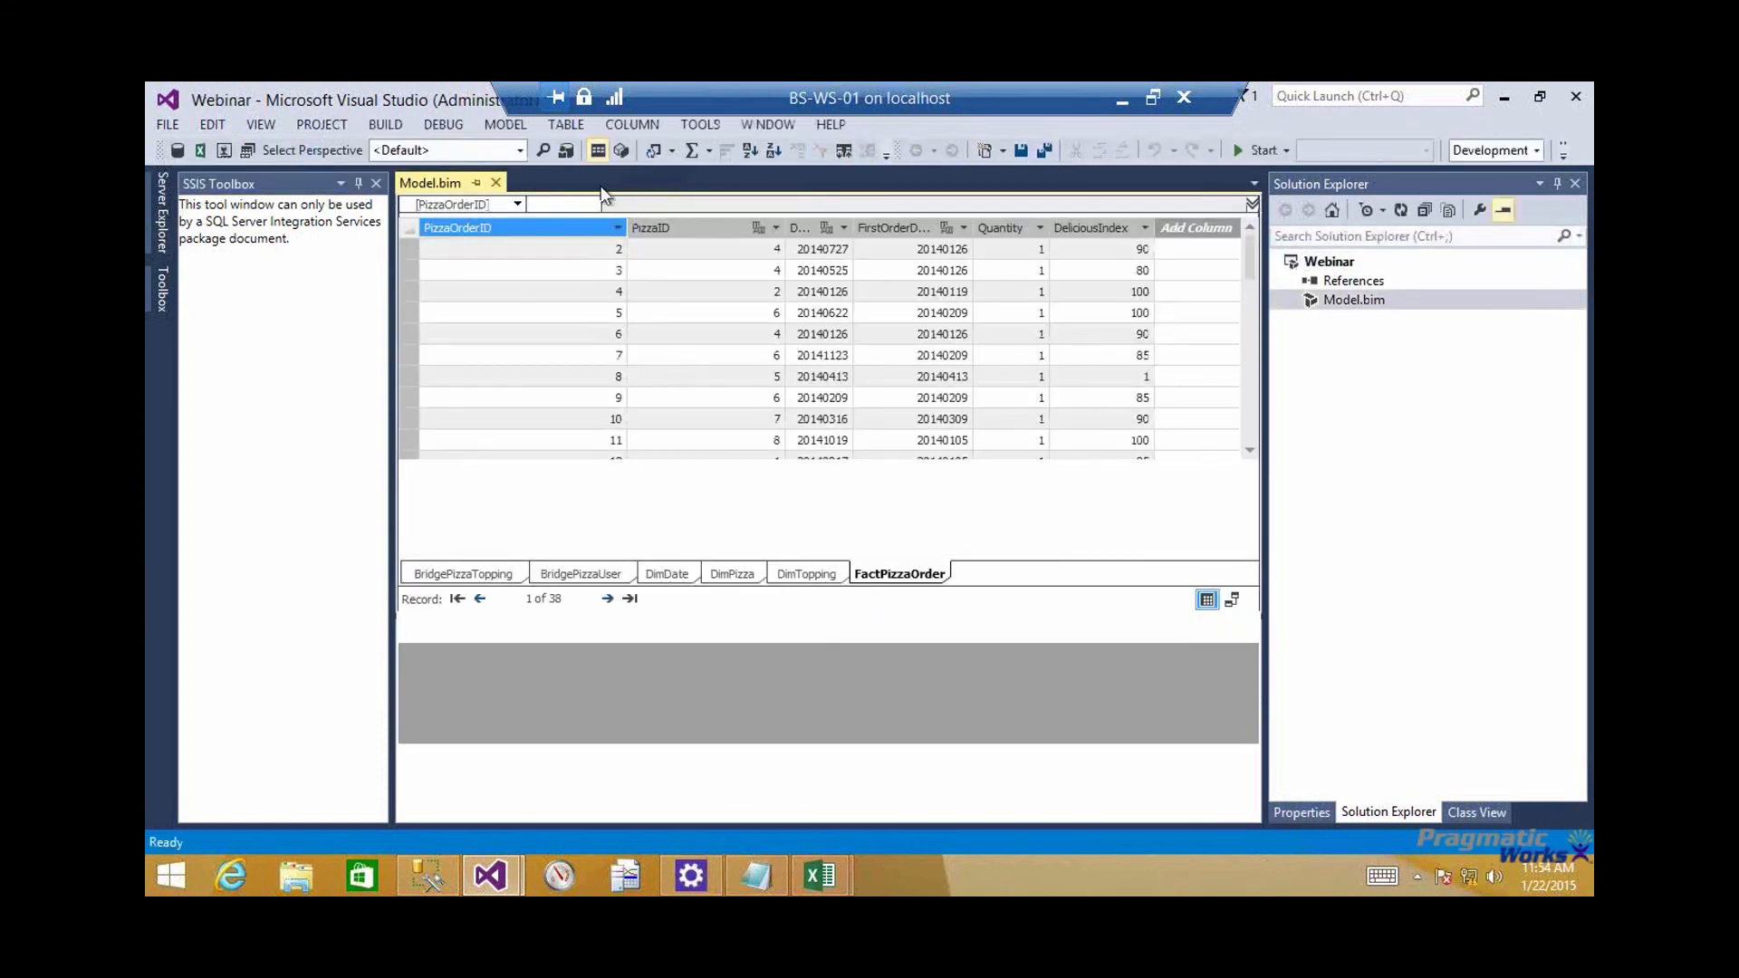
Create a role named Pizza PIe in the Role Manager and give it Read permission
{"action": "left_click", "coordinate": [578, 155]}
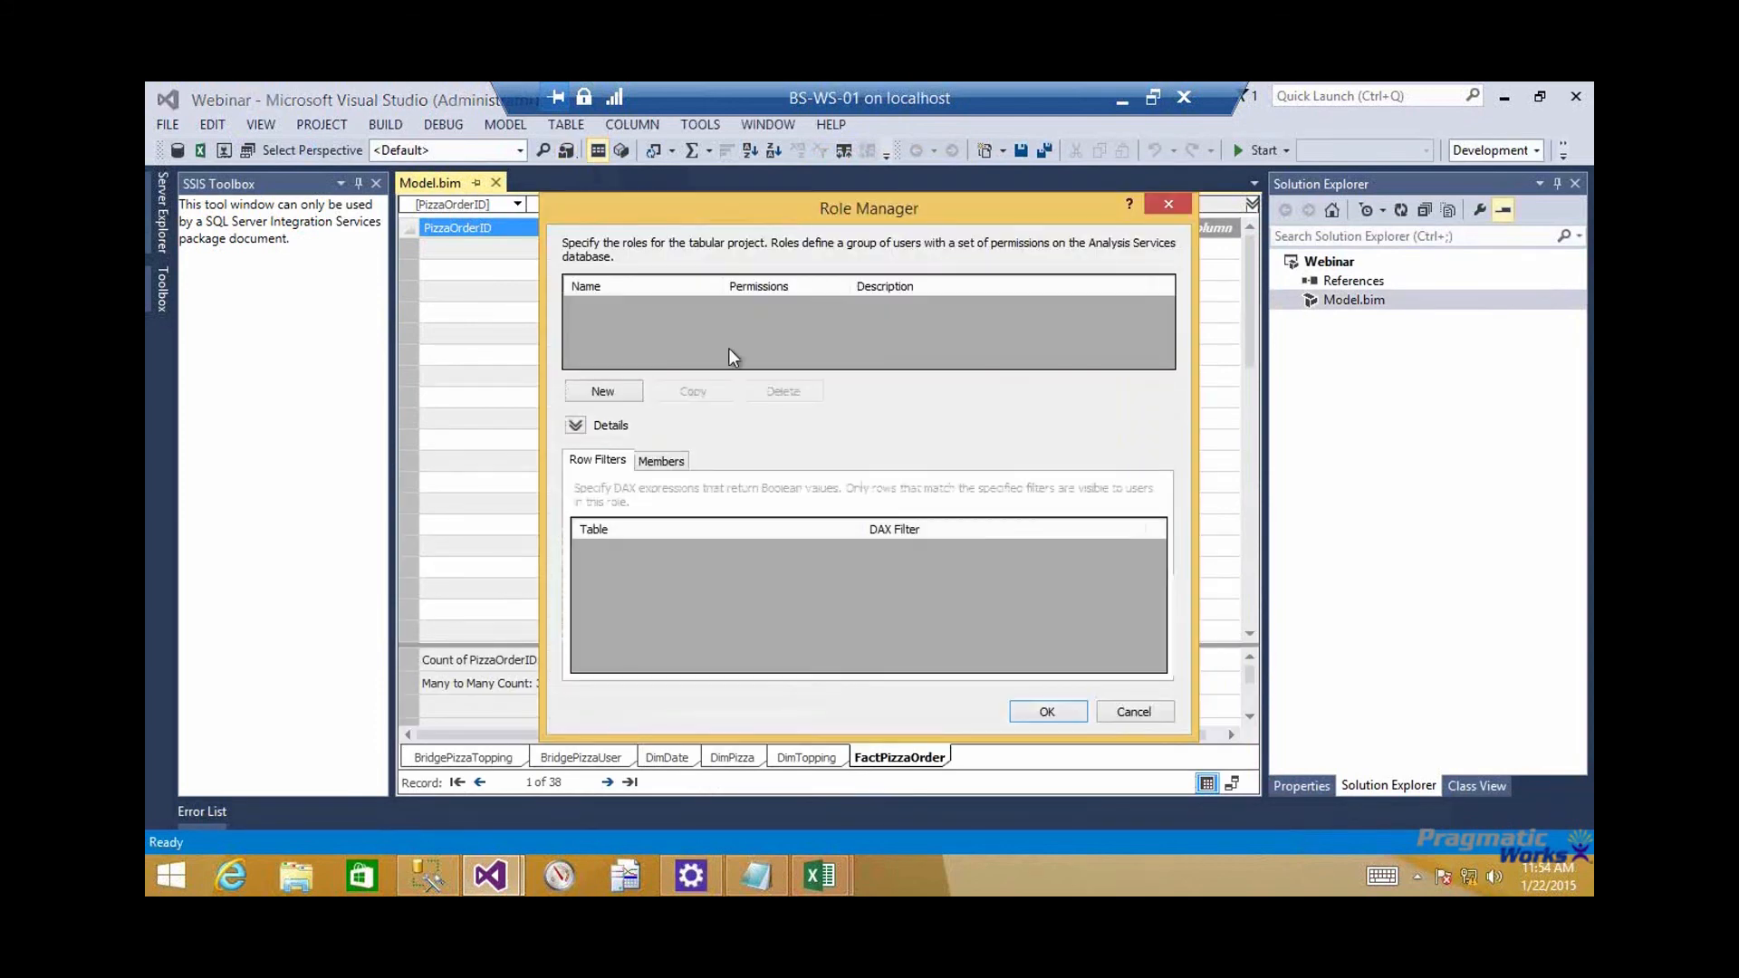
{"action": "left_click", "coordinate": [602, 390]}
{"action": "type", "text": "Pizza PIe"}
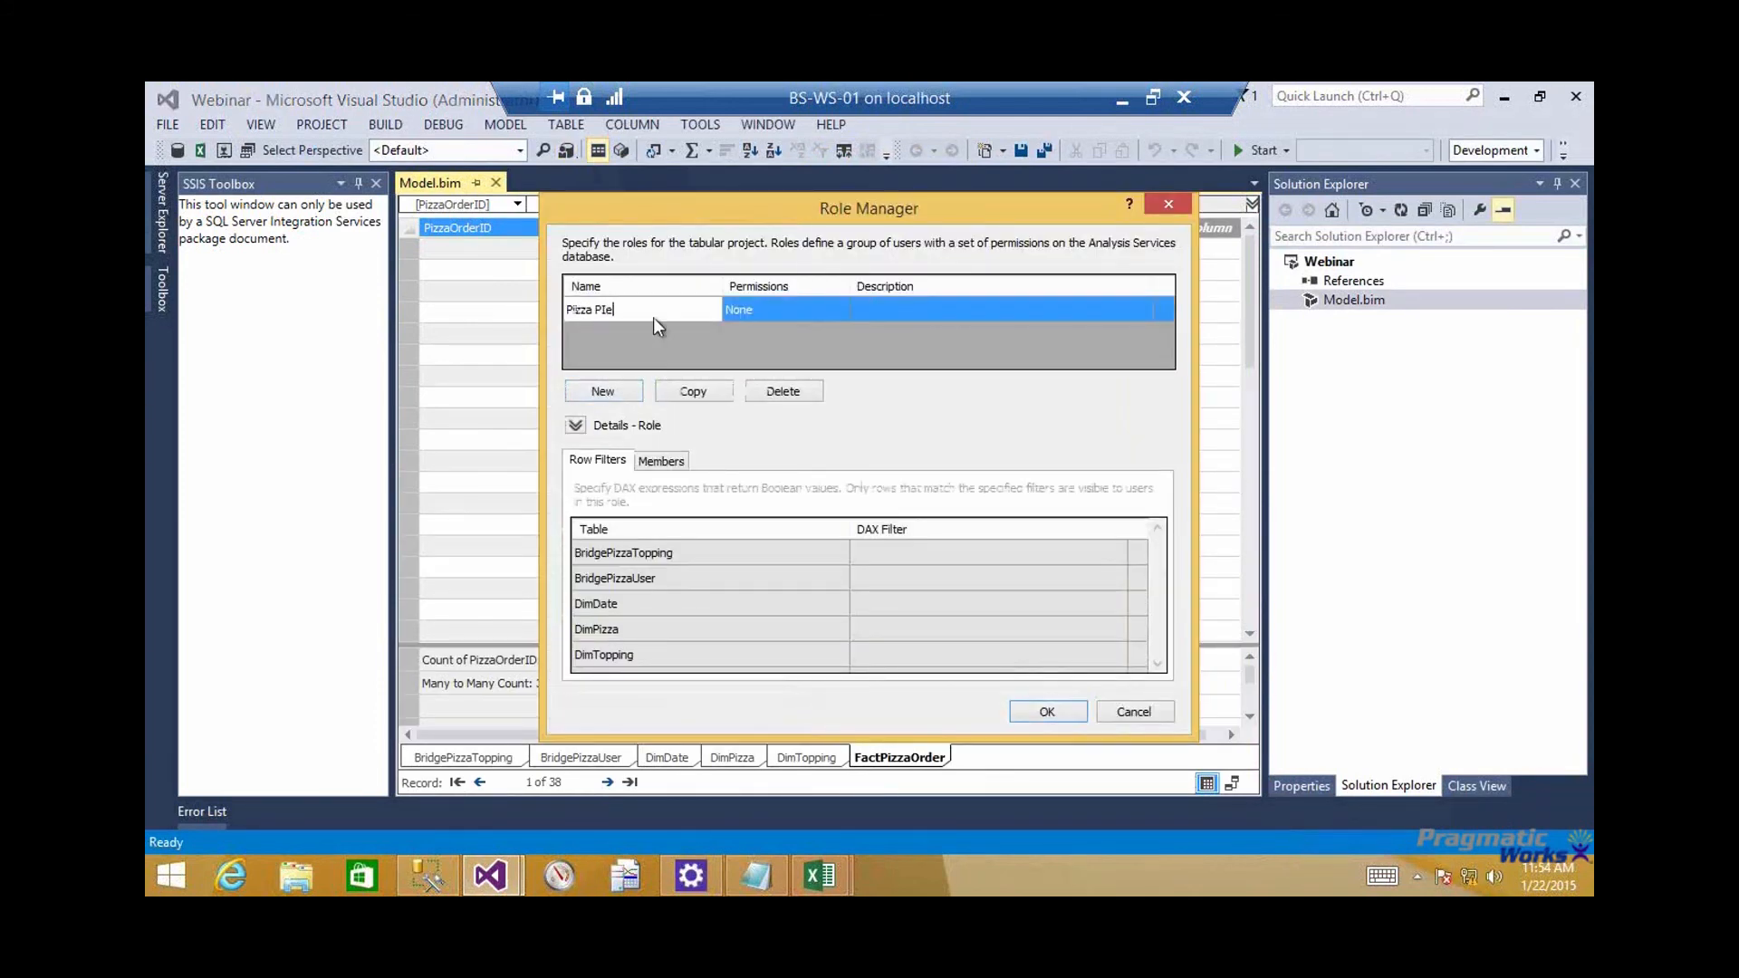
{"action": "left_click", "coordinate": [726, 317]}
{"action": "left_click", "coordinate": [746, 311]}
{"action": "left_click", "coordinate": [757, 341]}
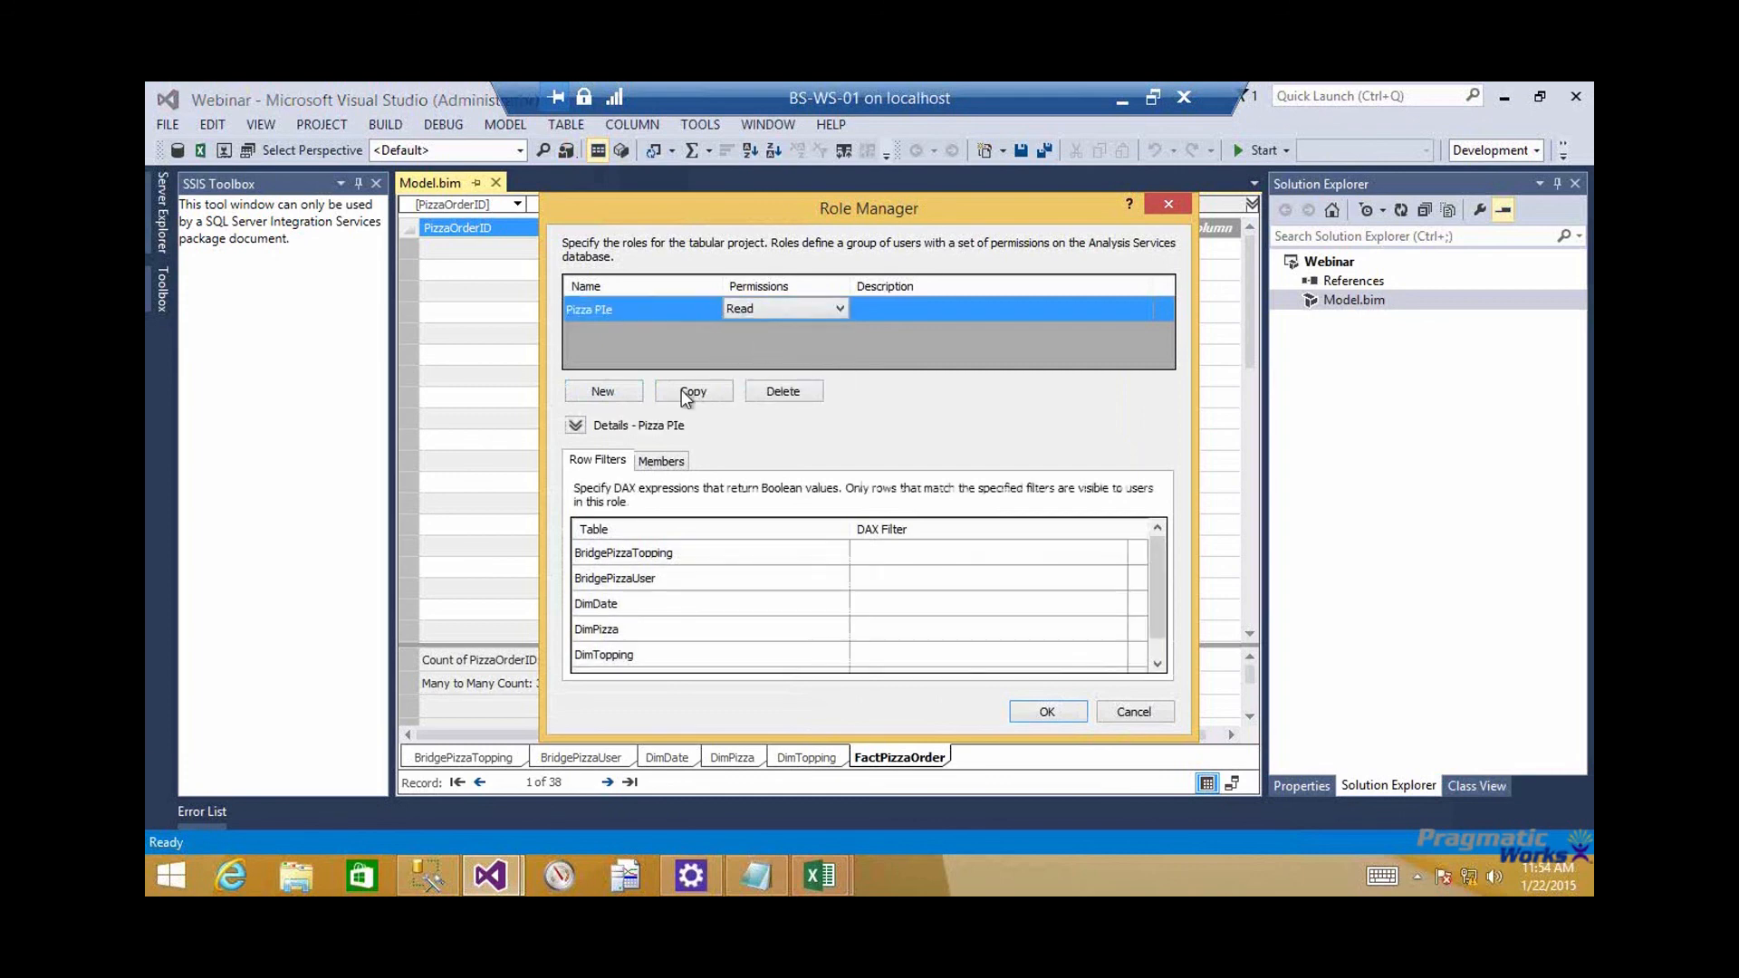
Paste the copied LOOKUPVALUE expression as the DimPizza row filter of the Pizza PIe role
{"action": "left_click", "coordinate": [899, 628]}
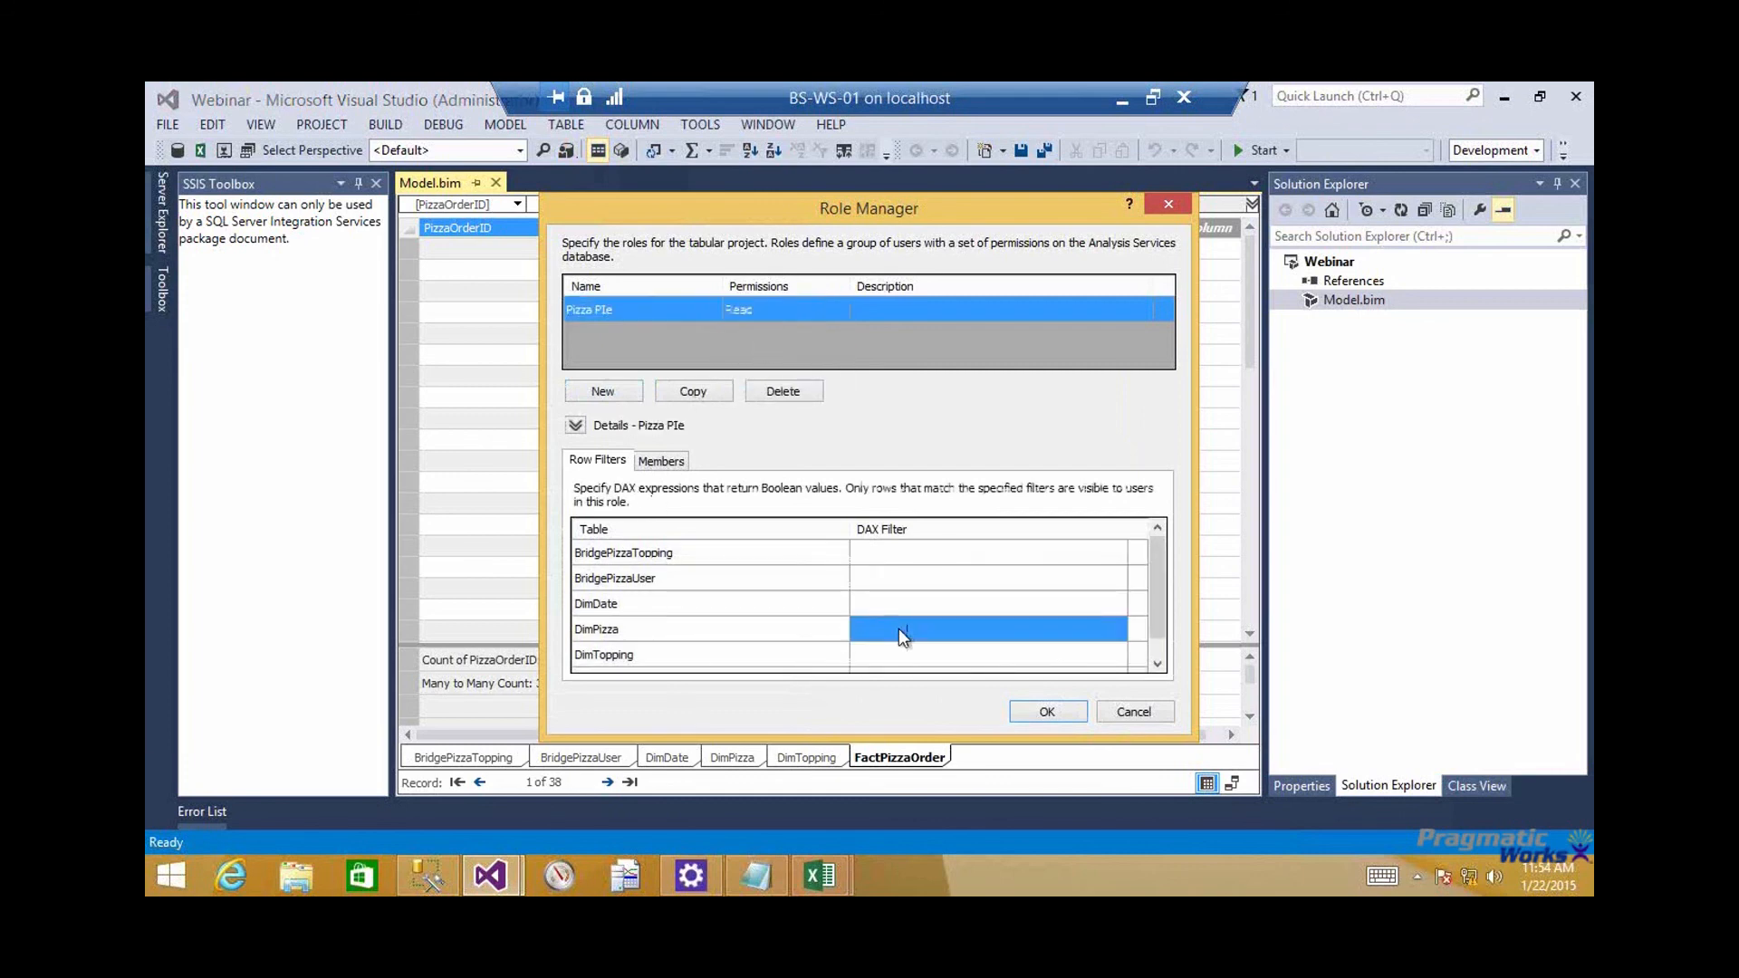
{"action": "left_click", "coordinate": [900, 628]}
{"action": "key", "text": "ctrl+v"}
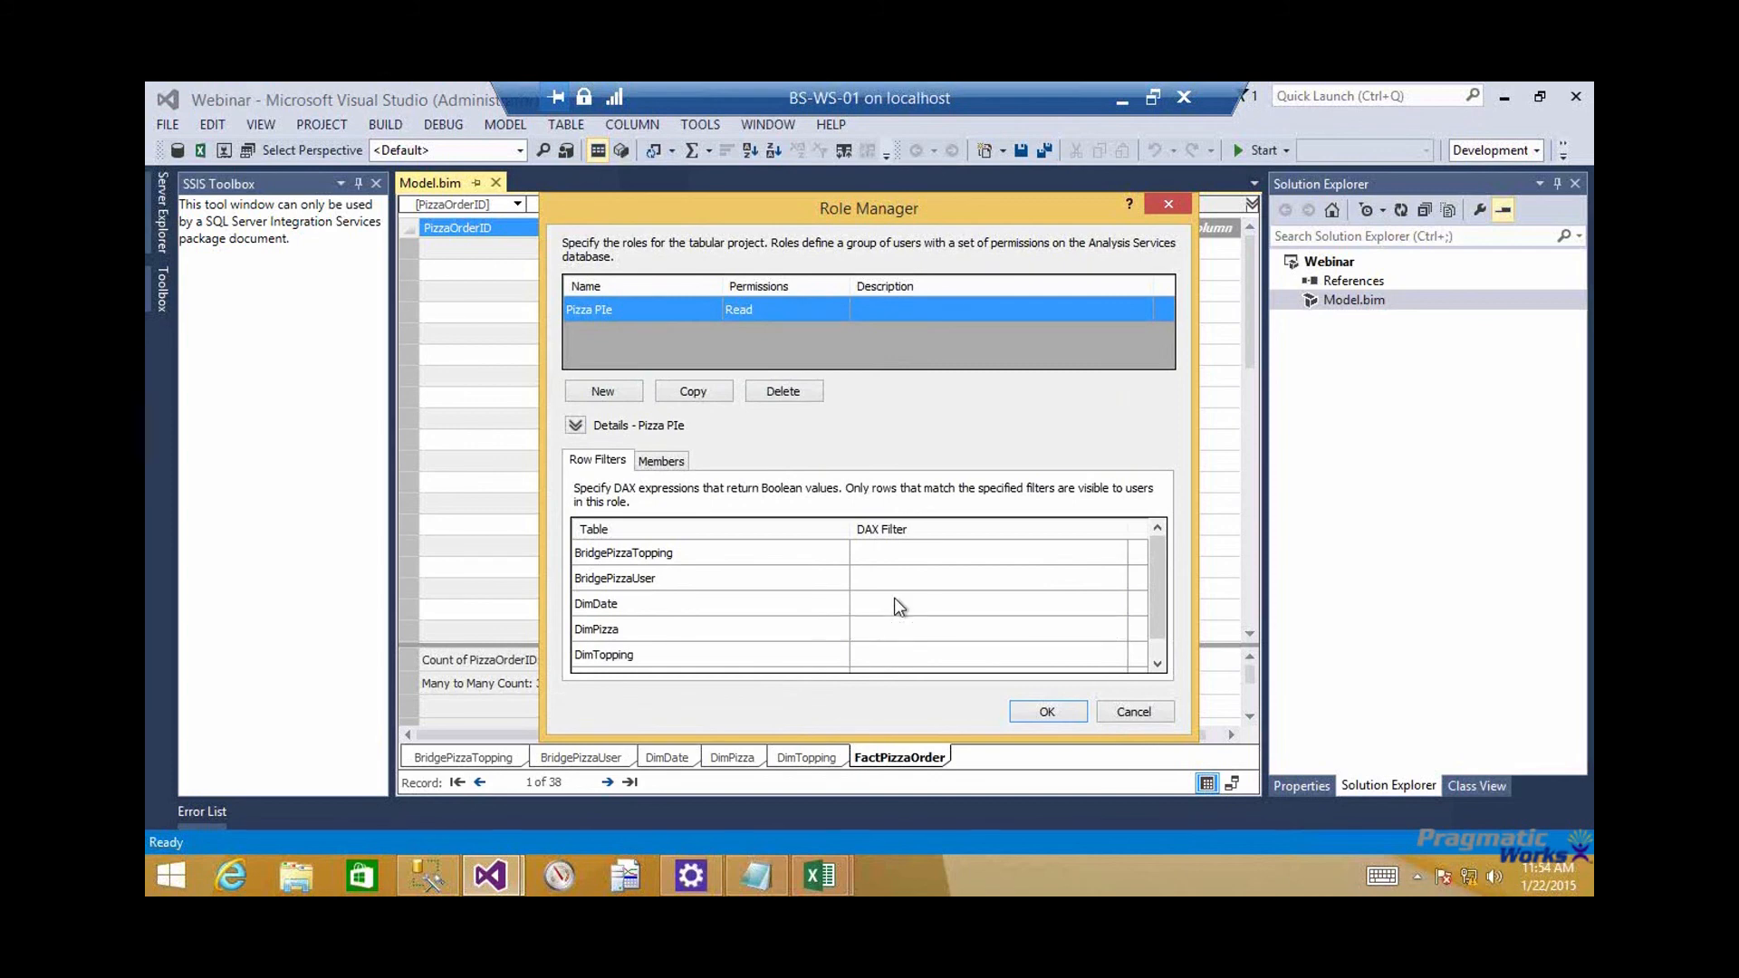
{"action": "left_click", "coordinate": [894, 596]}
Start adding a member to the Pizza PIe role and set the search location to Entire Directory
{"action": "left_click", "coordinate": [670, 467]}
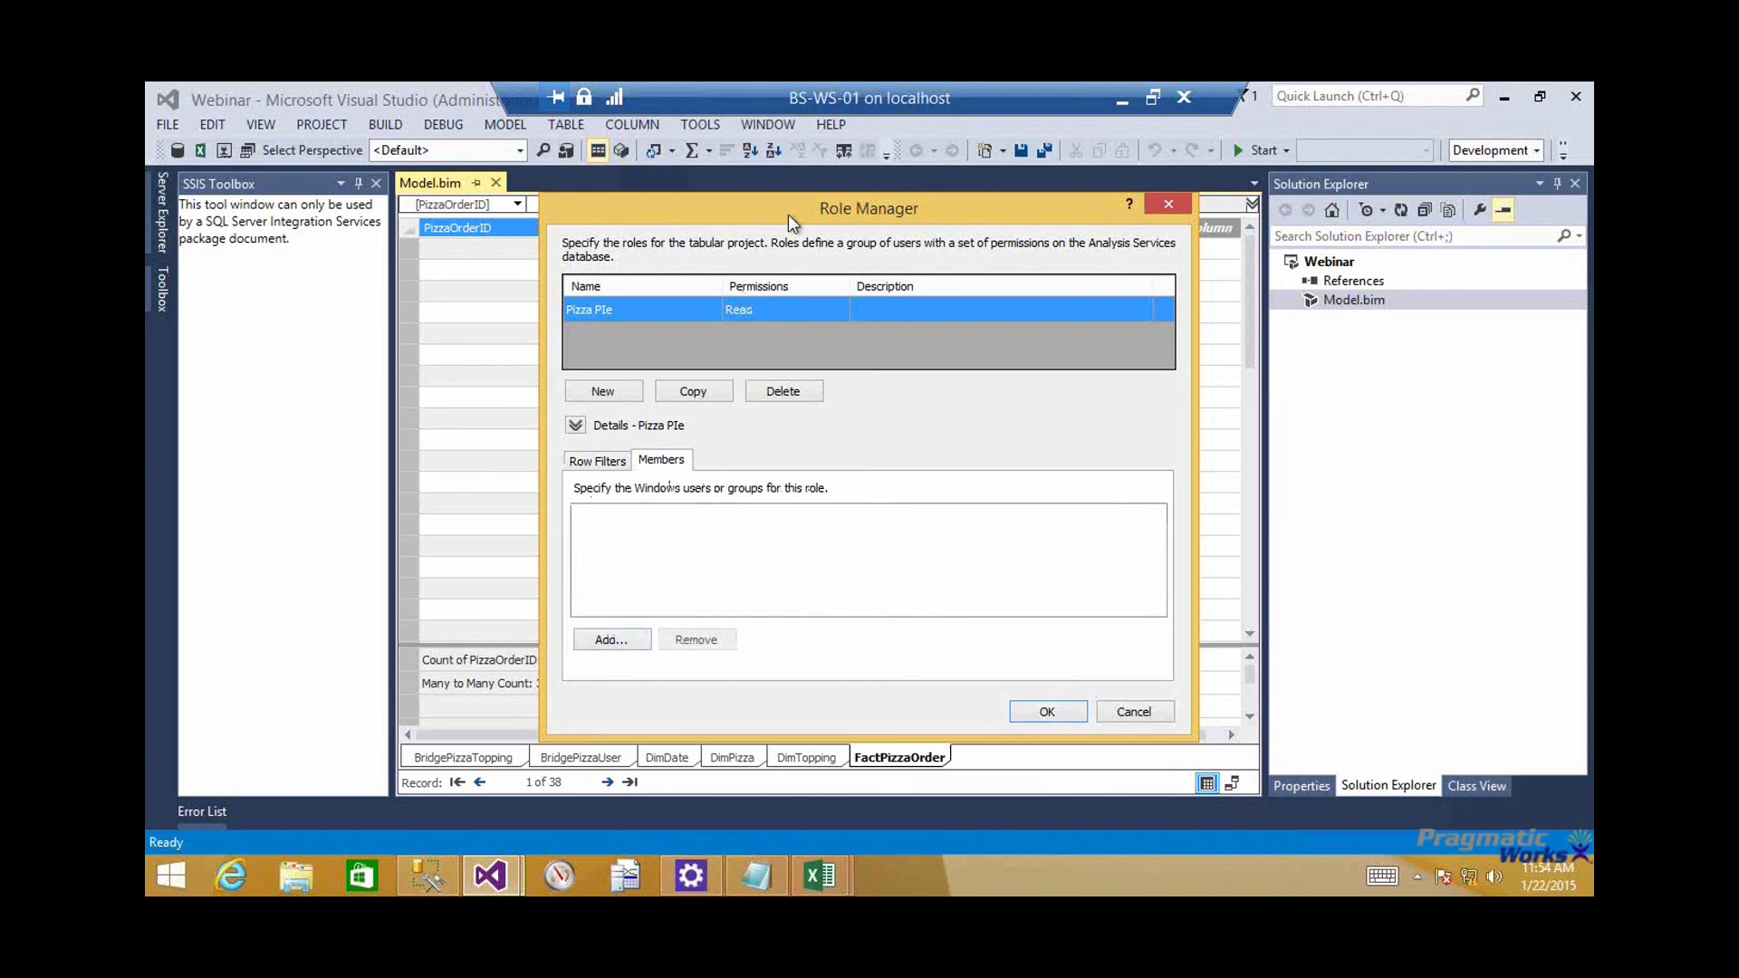
{"action": "left_click_drag", "start_coordinate": [788, 213], "coordinate": [885, 224]}
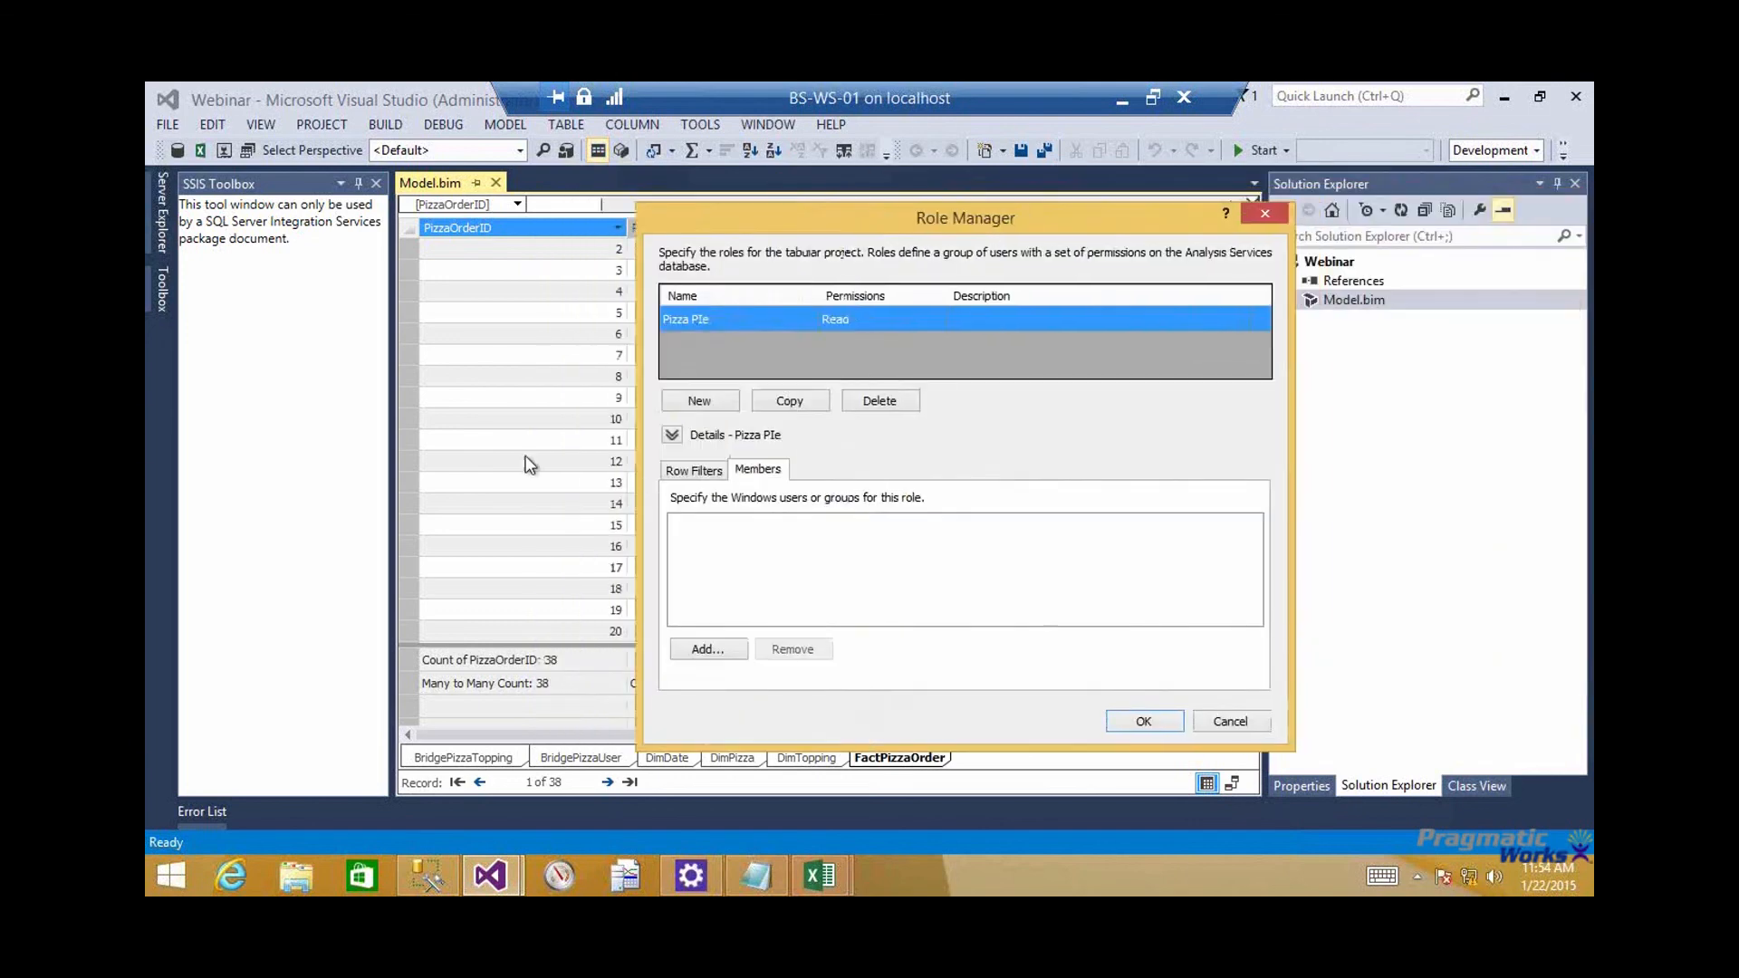
{"action": "left_click", "coordinate": [720, 651]}
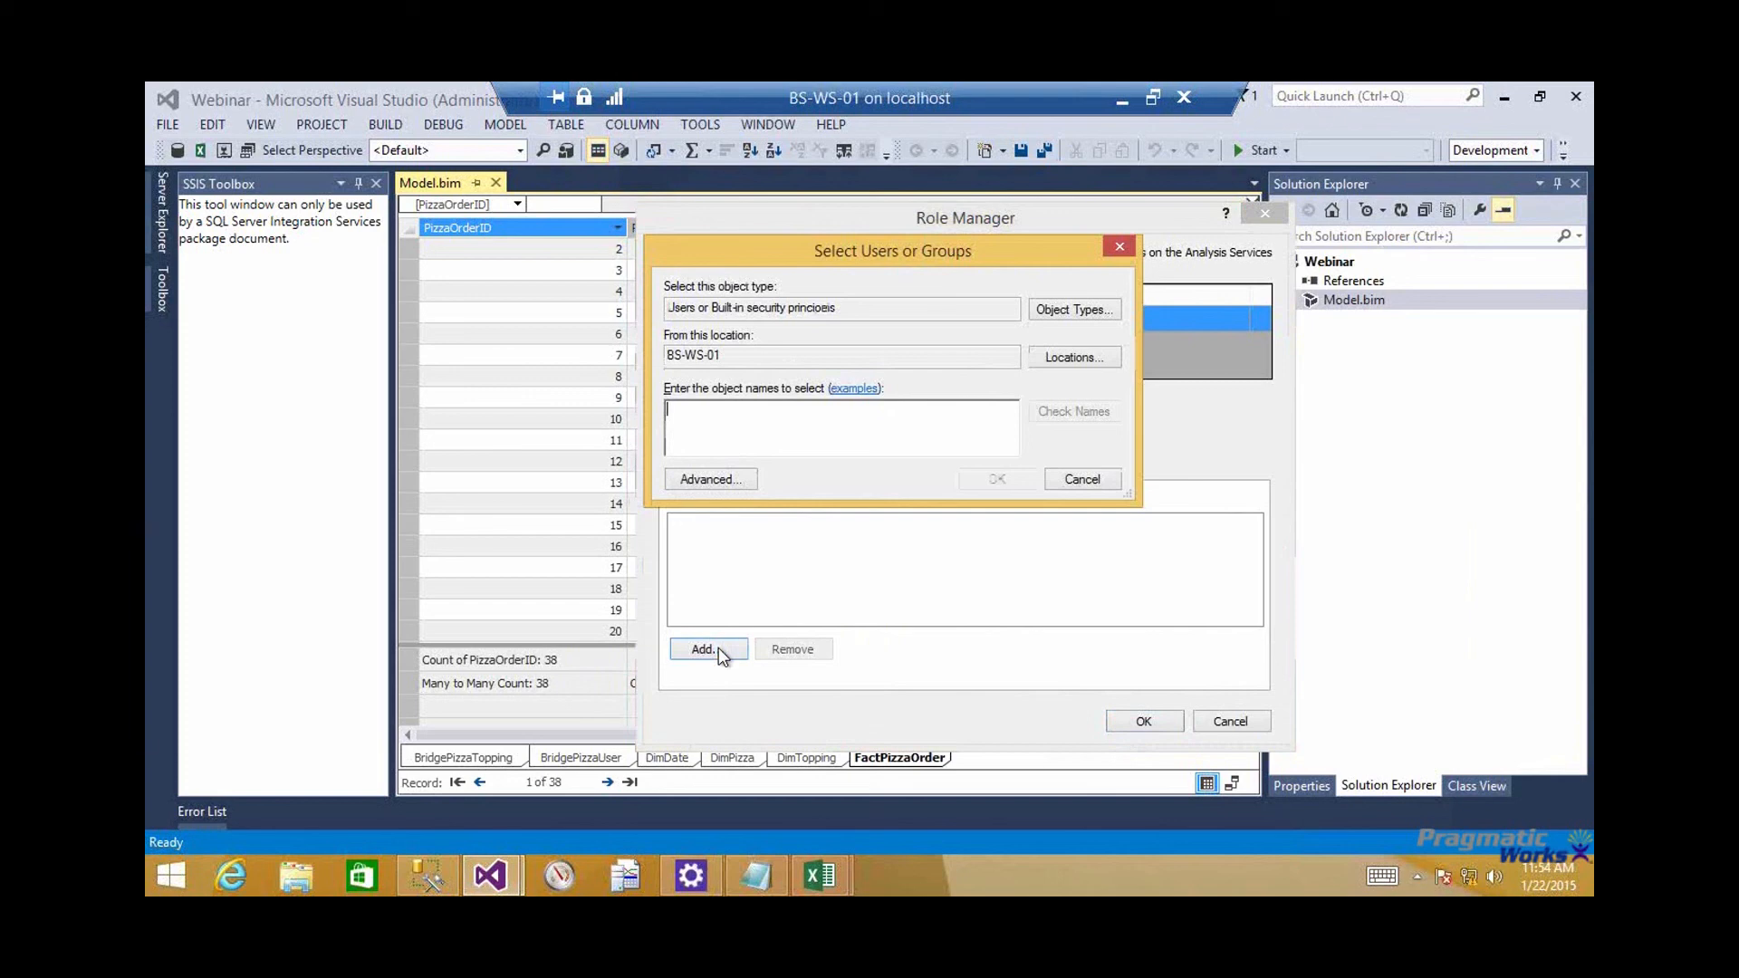
{"action": "left_click", "coordinate": [1078, 357]}
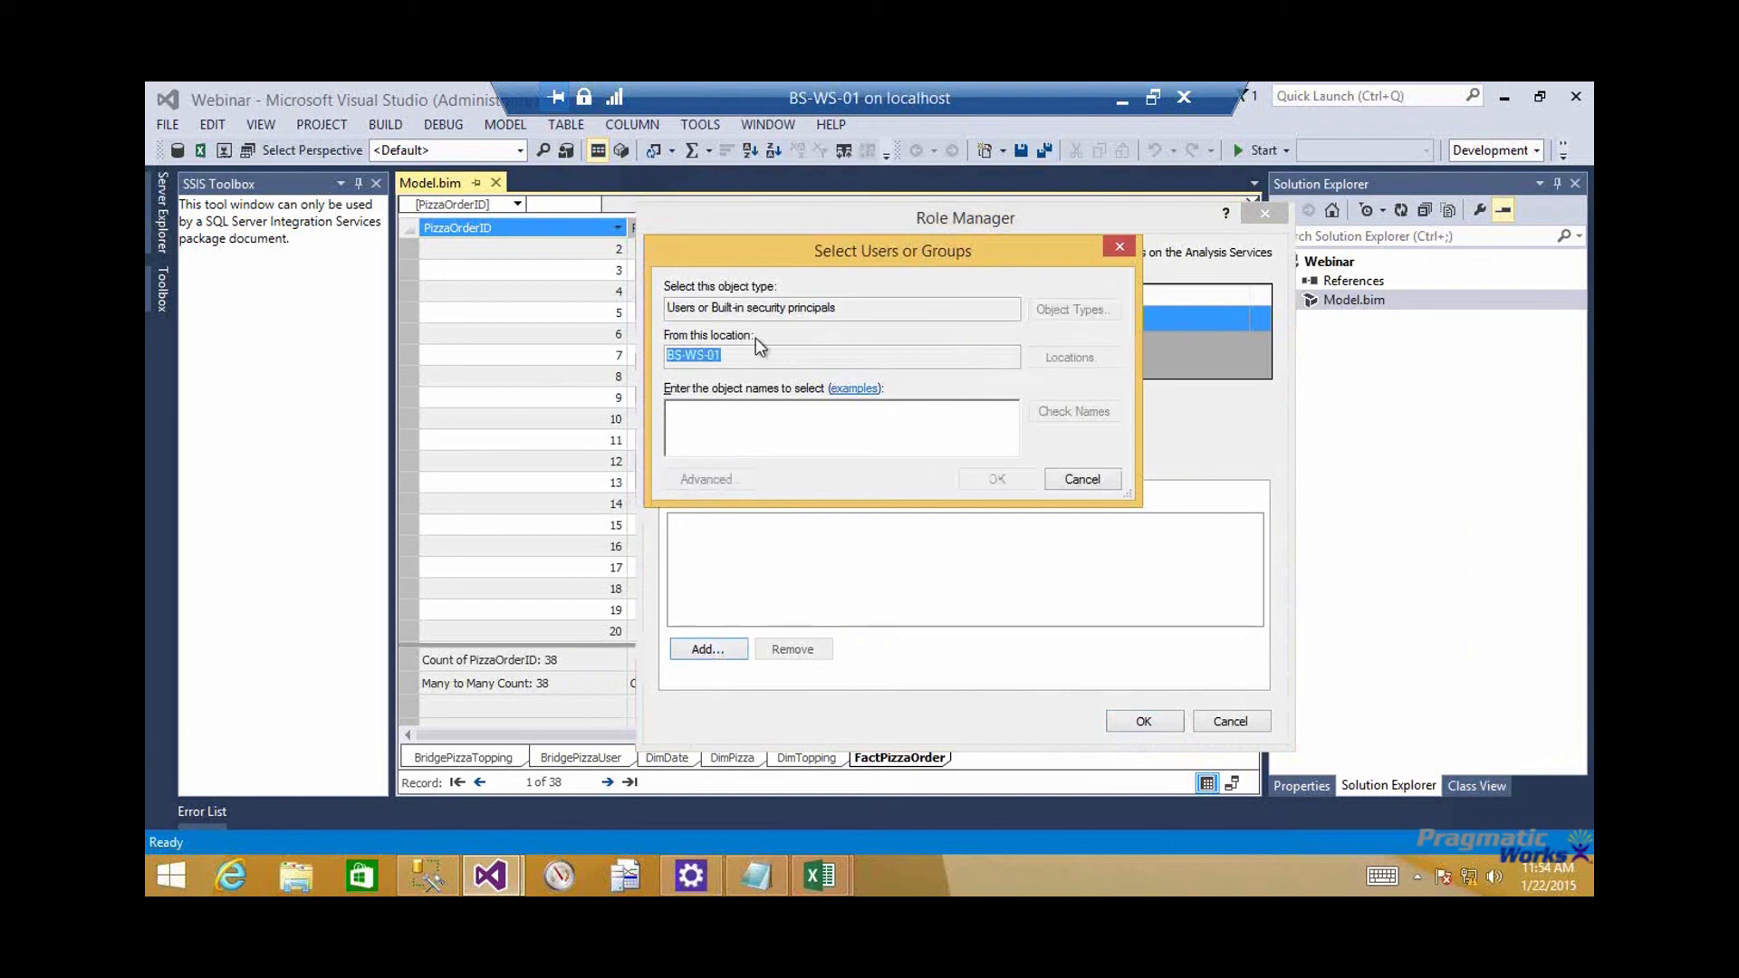
{"action": "left_click", "coordinate": [1052, 552]}
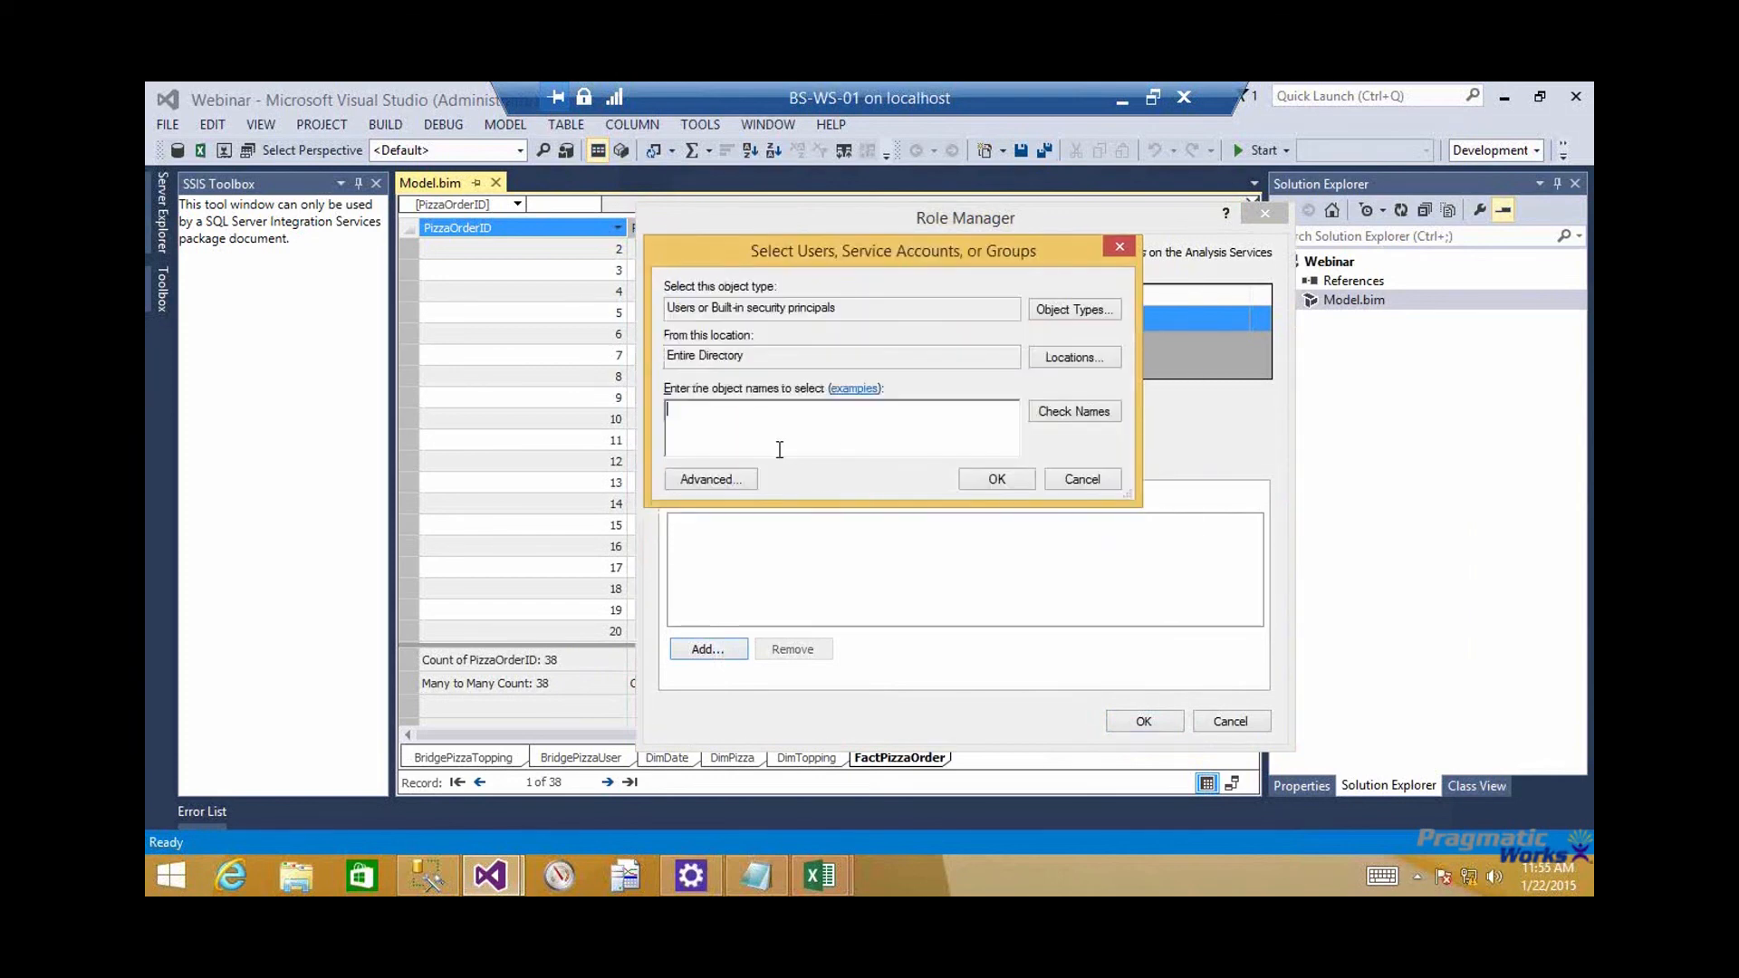
Add Authenticated Users as a member of the Pizza PIe role, check its row filters, and confirm the role
{"action": "type", "text": "Authenticate Users"}
{"action": "left_click", "coordinate": [1037, 410]}
{"action": "left_click", "coordinate": [1106, 593]}
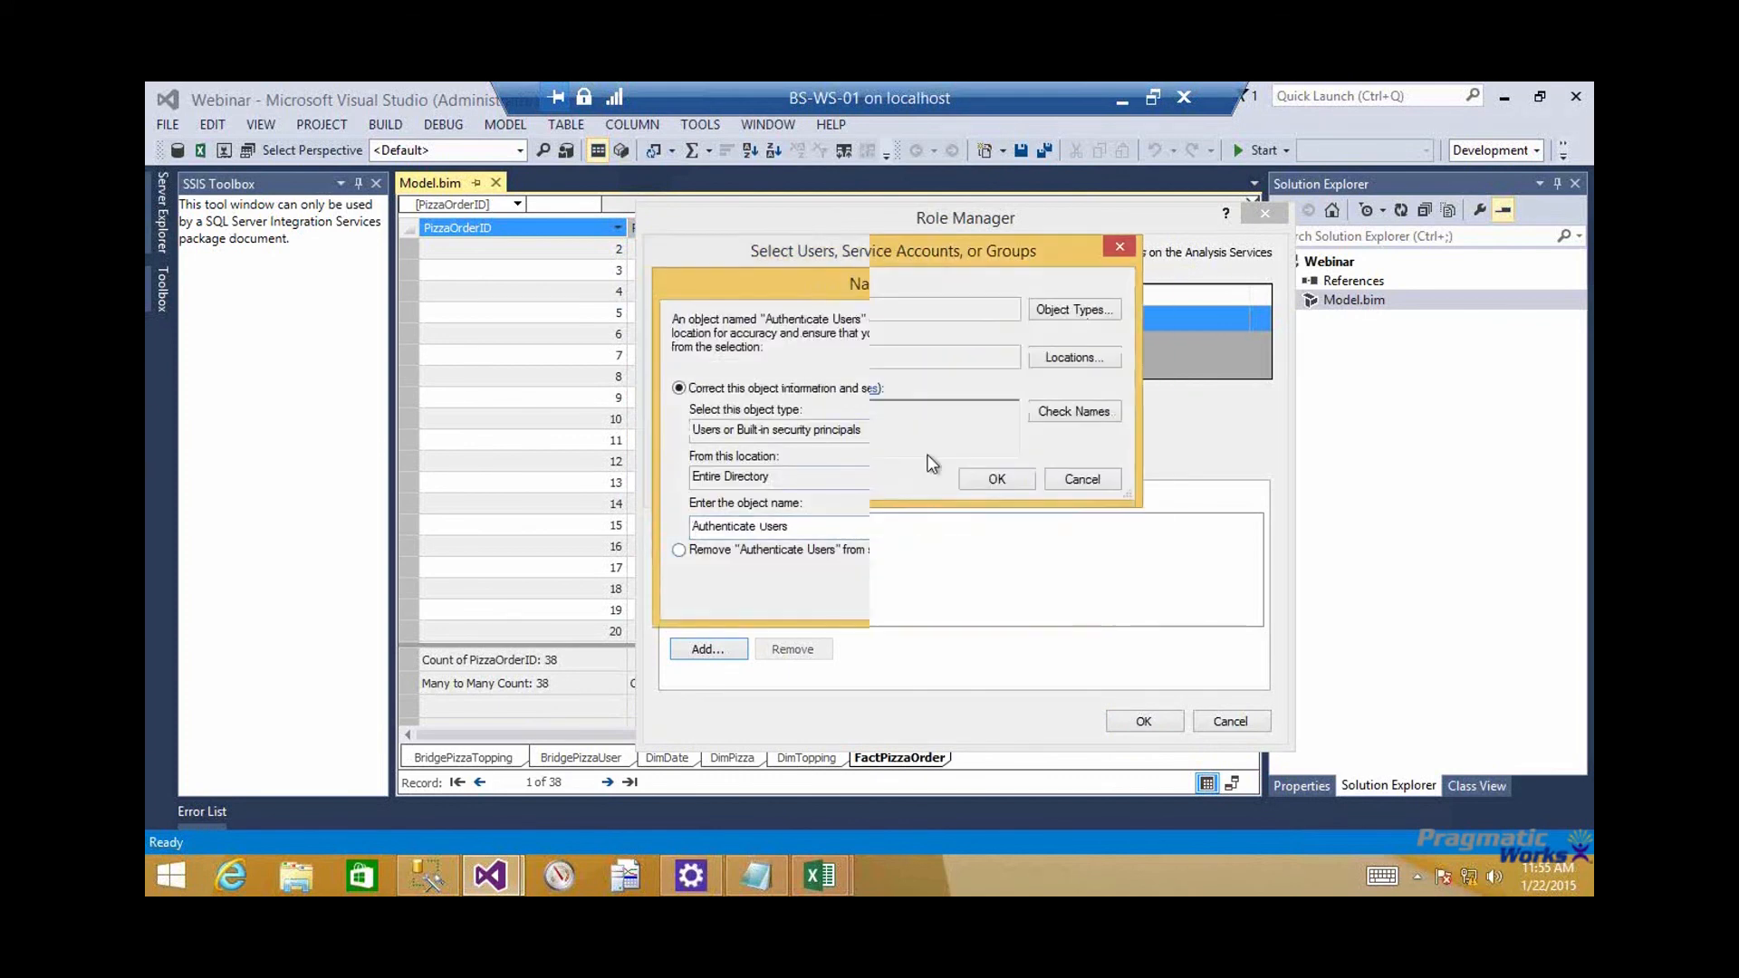
{"action": "double_click", "coordinate": [702, 411]}
{"action": "type", "text": "Authenticated Users"}
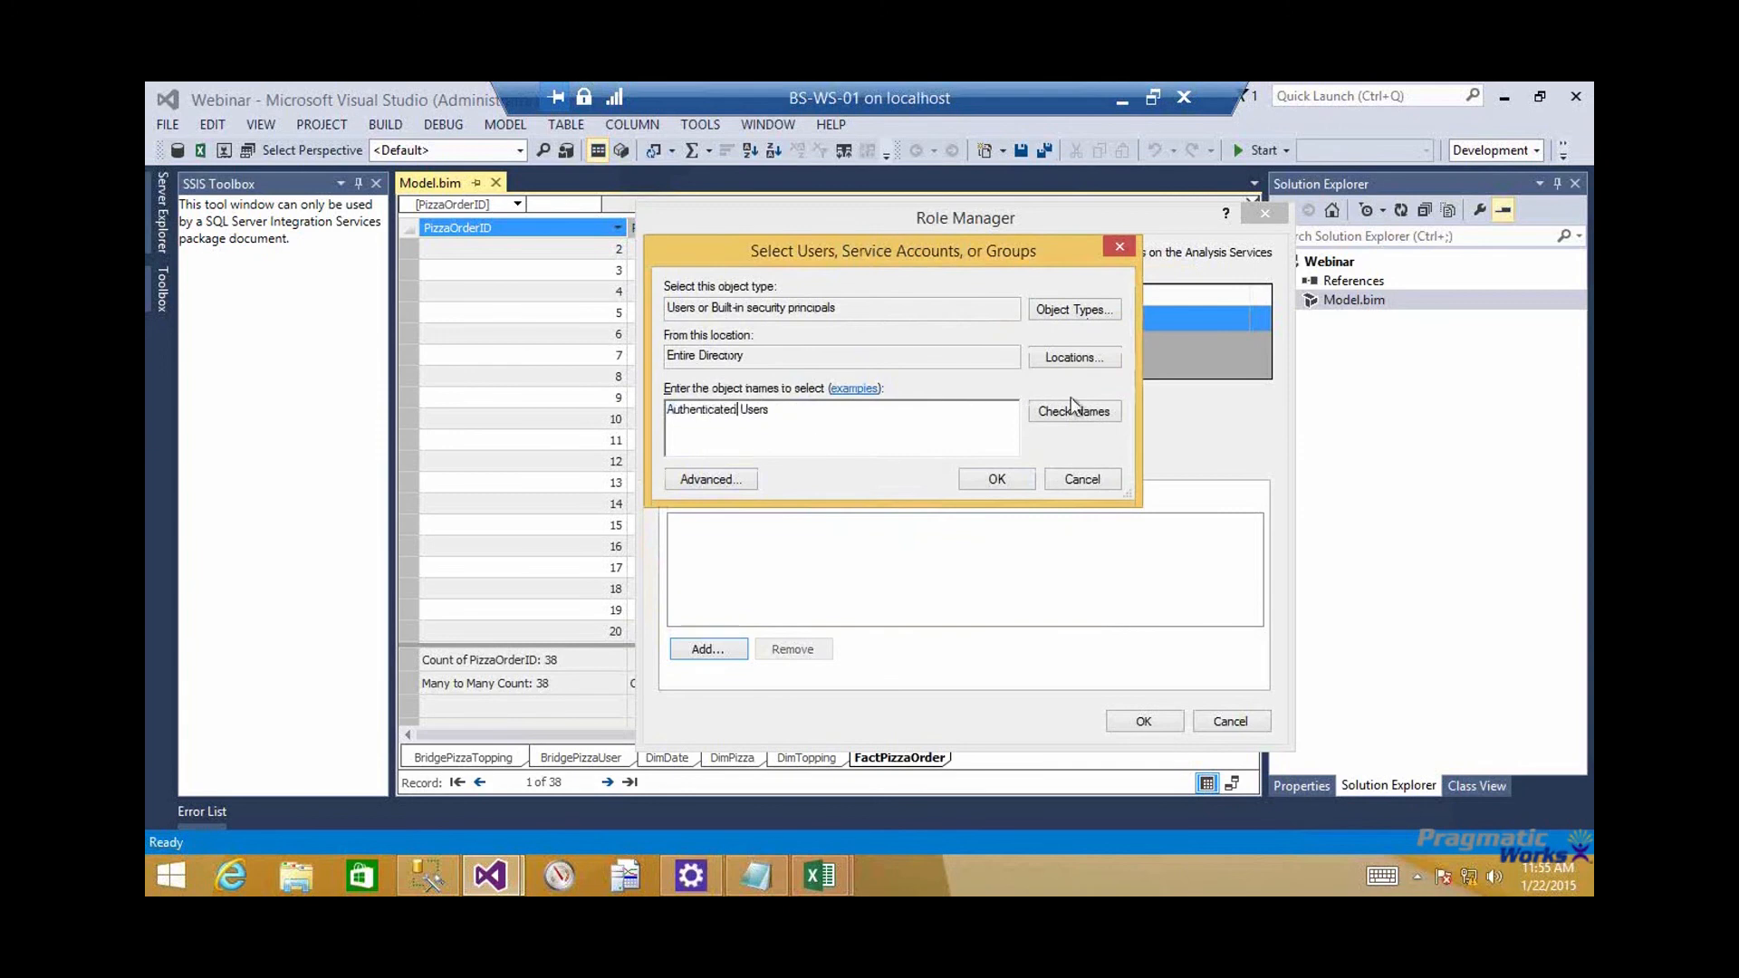
{"action": "left_click", "coordinate": [1072, 410]}
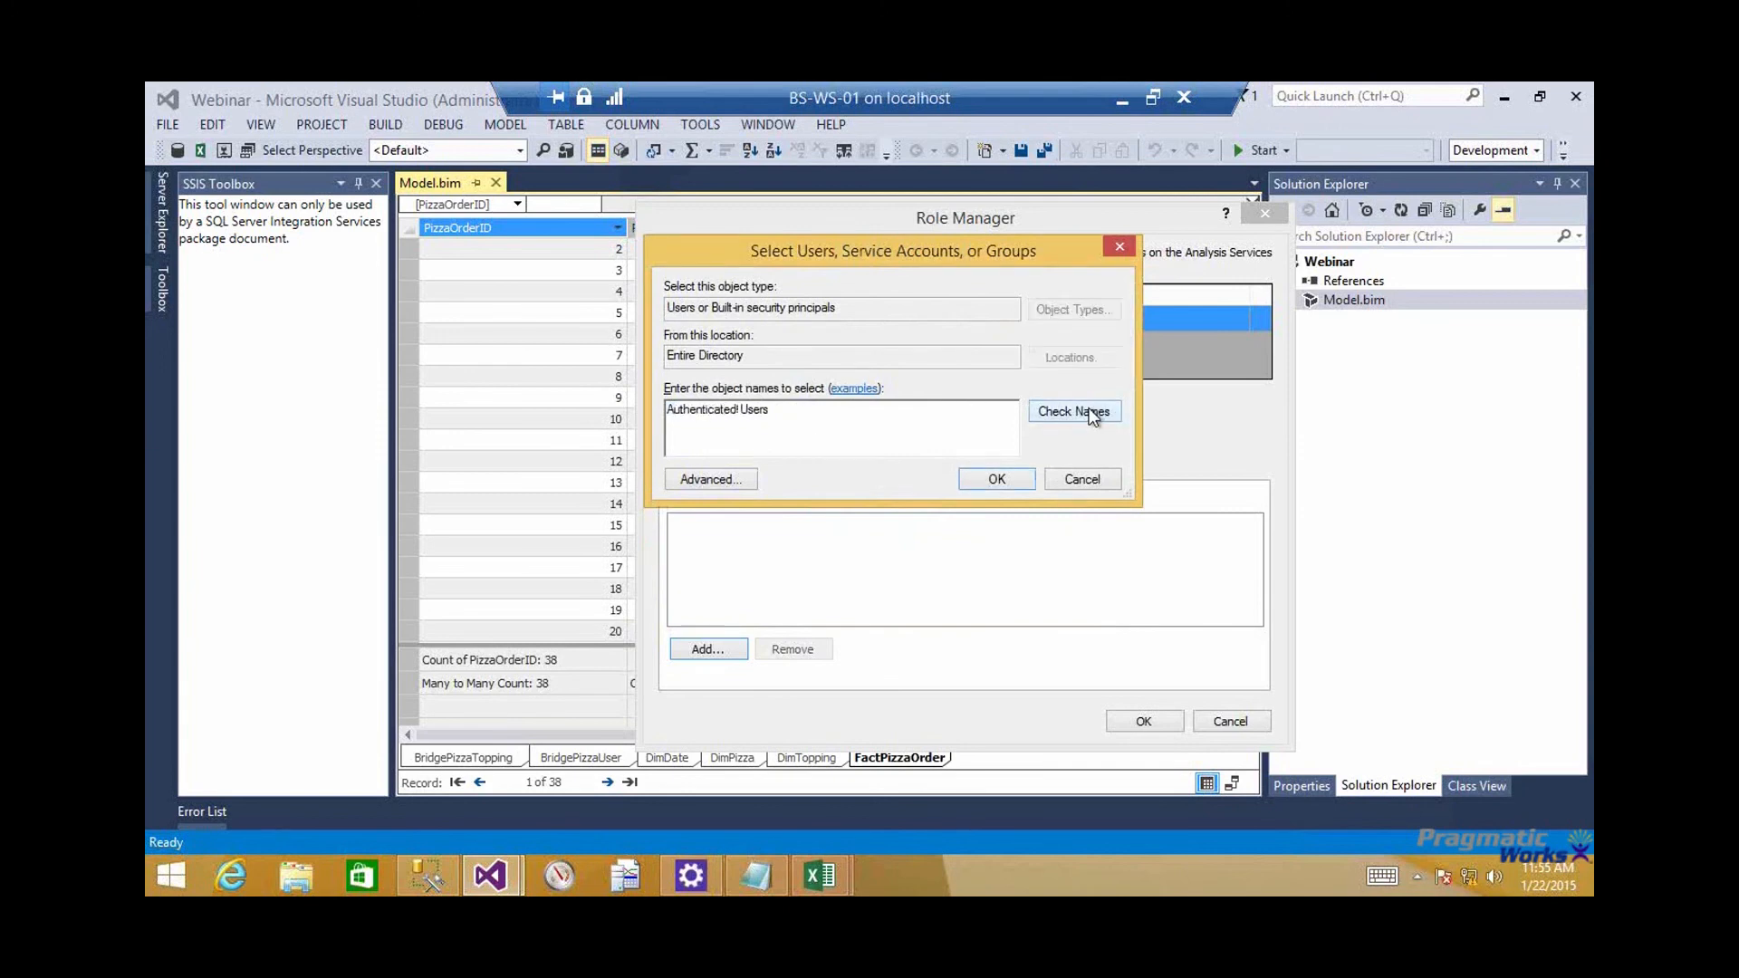
{"action": "left_click", "coordinate": [973, 476]}
{"action": "left_click", "coordinate": [780, 527]}
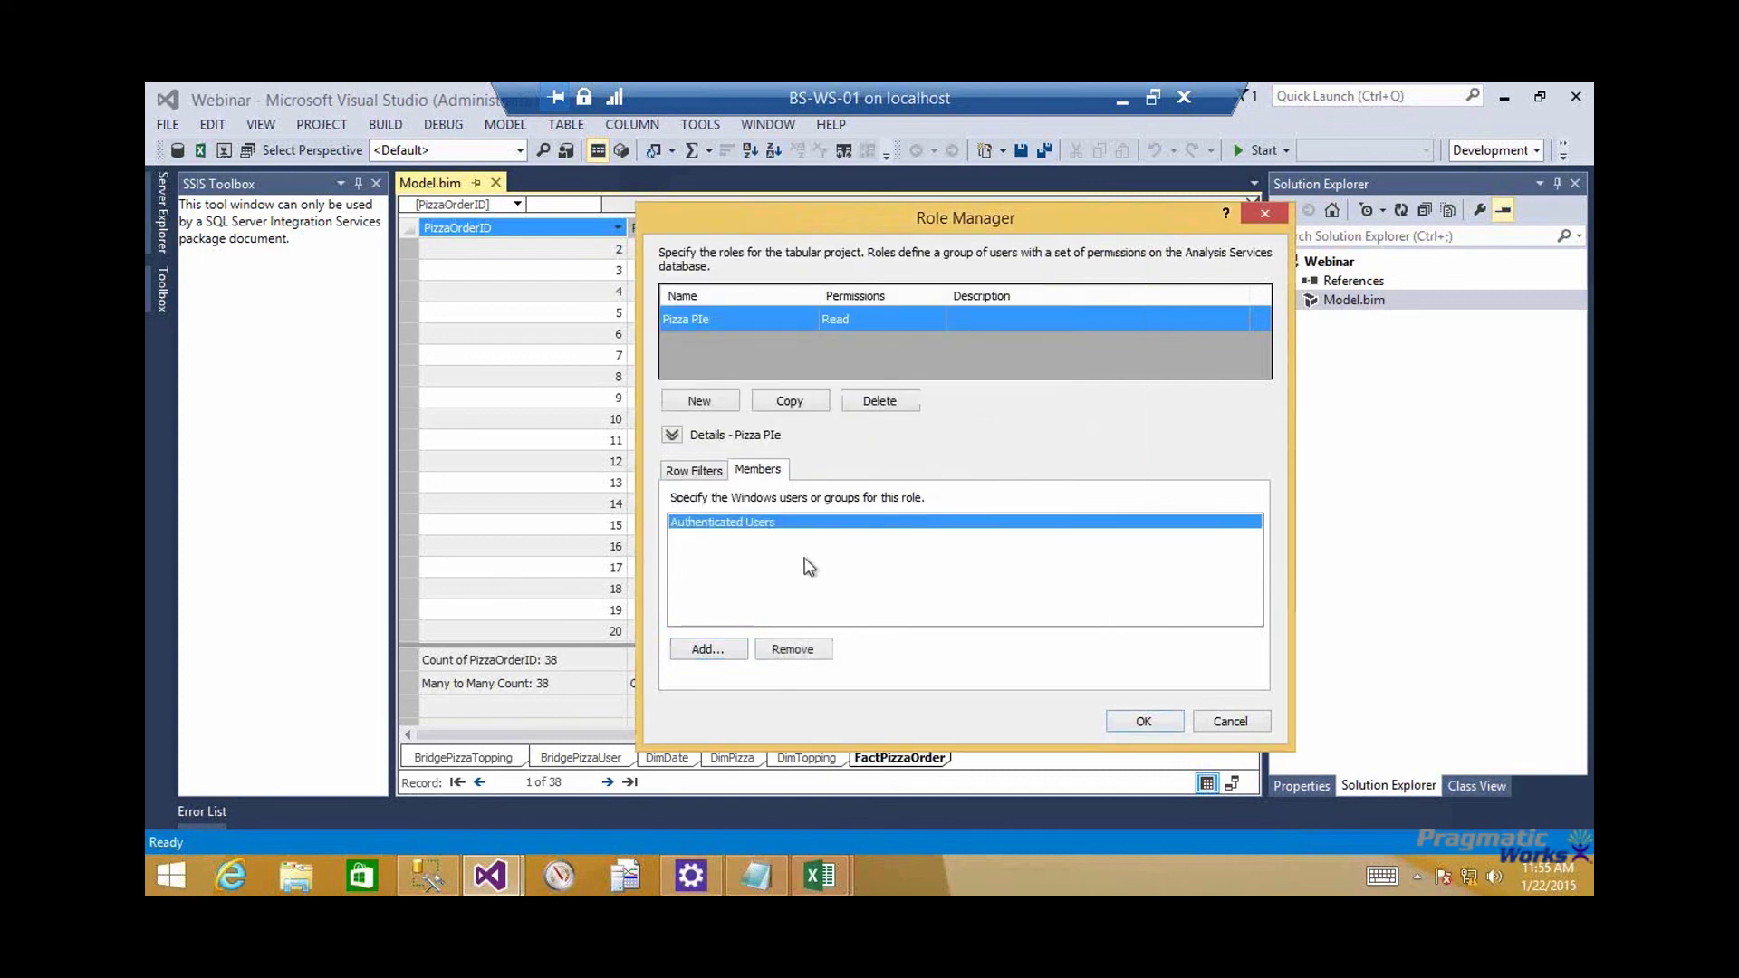
{"action": "left_click", "coordinate": [690, 475]}
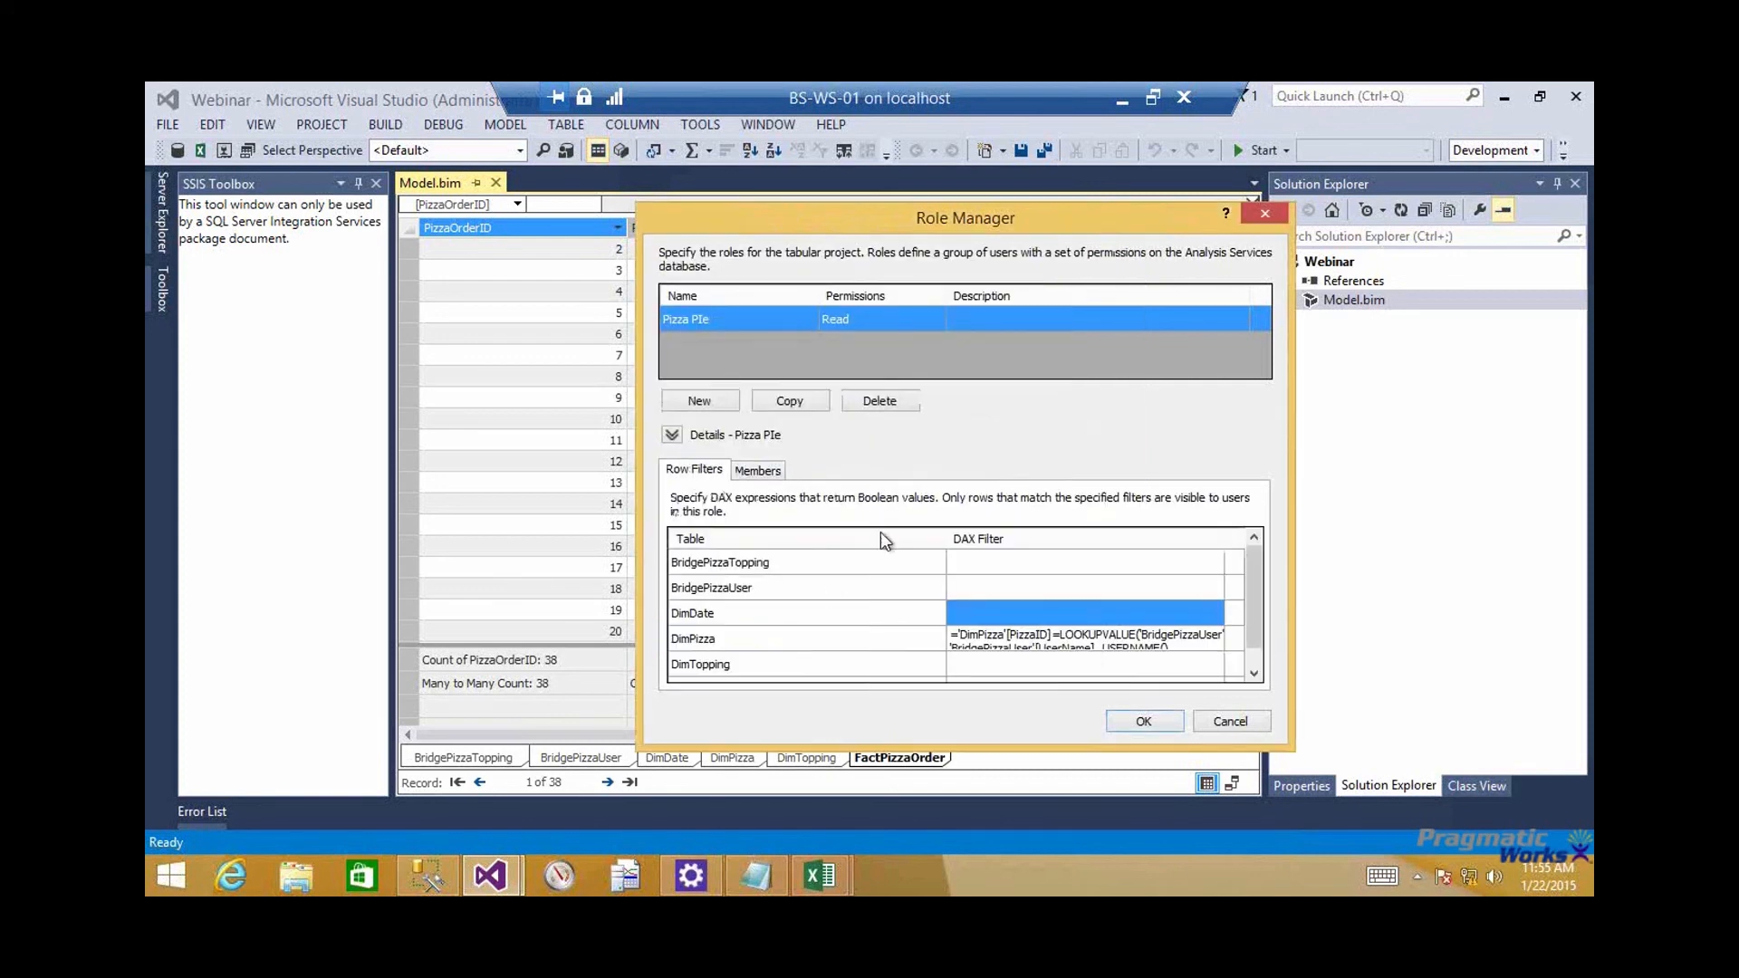
{"action": "left_click", "coordinate": [1156, 726]}
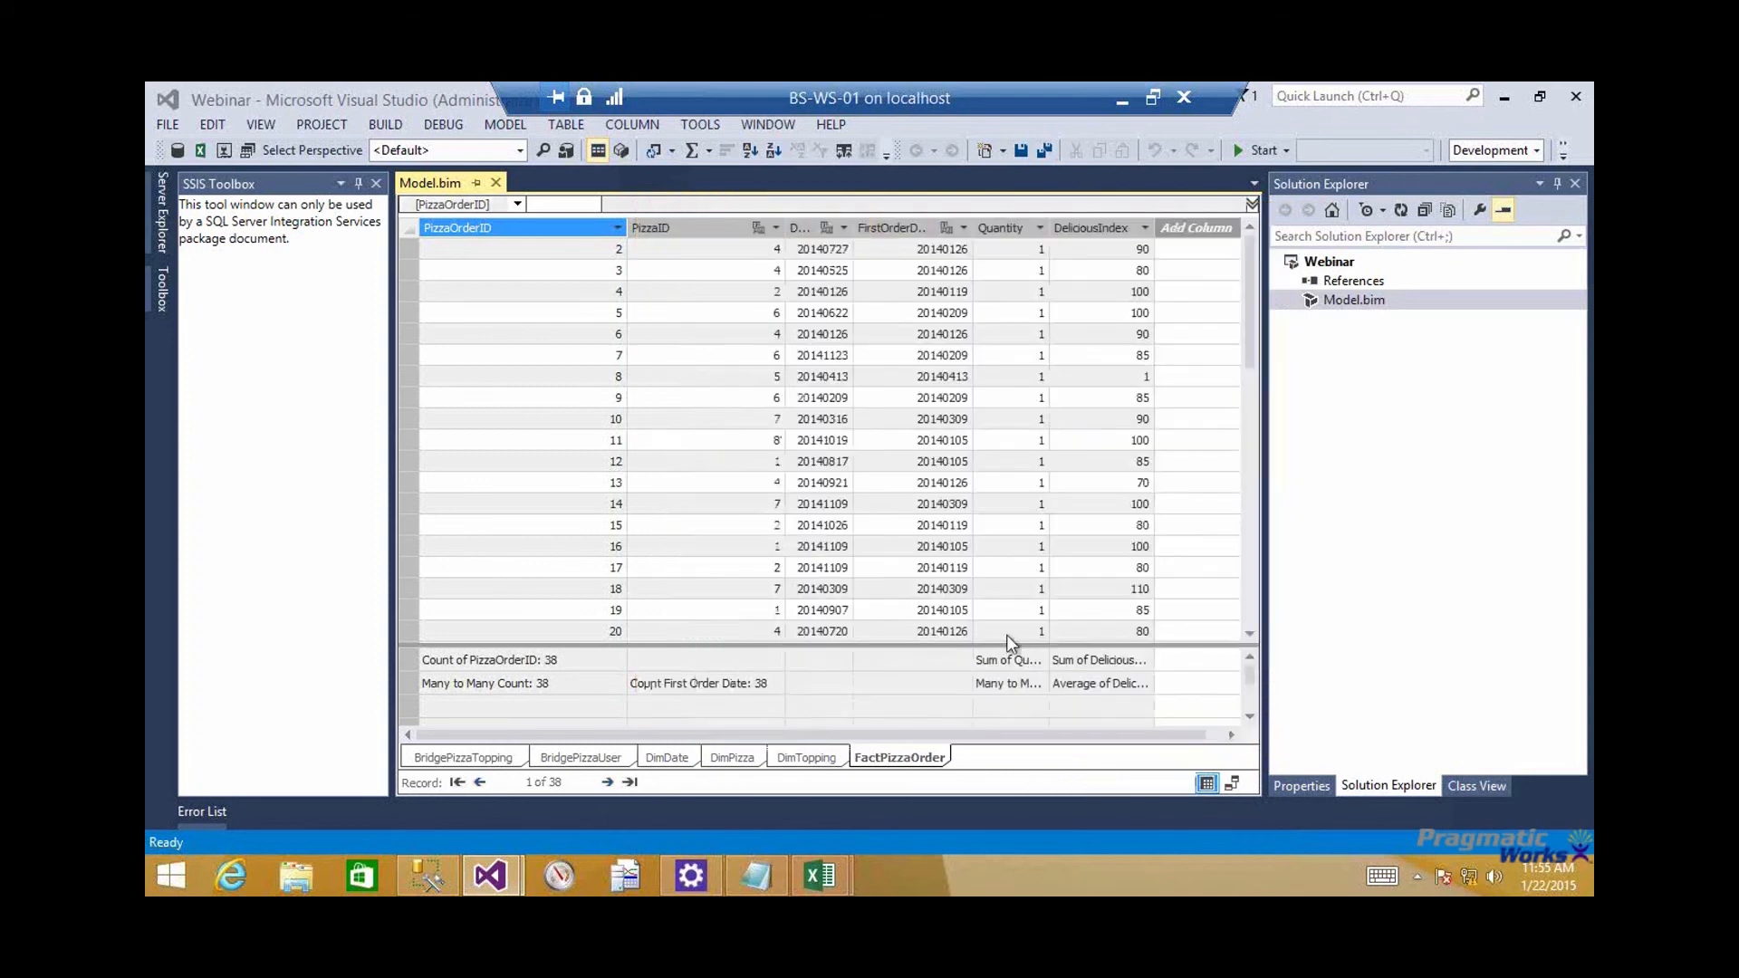
Show the DimPizza table, narrow its UserName column, and save the model
{"action": "left_click", "coordinate": [754, 758]}
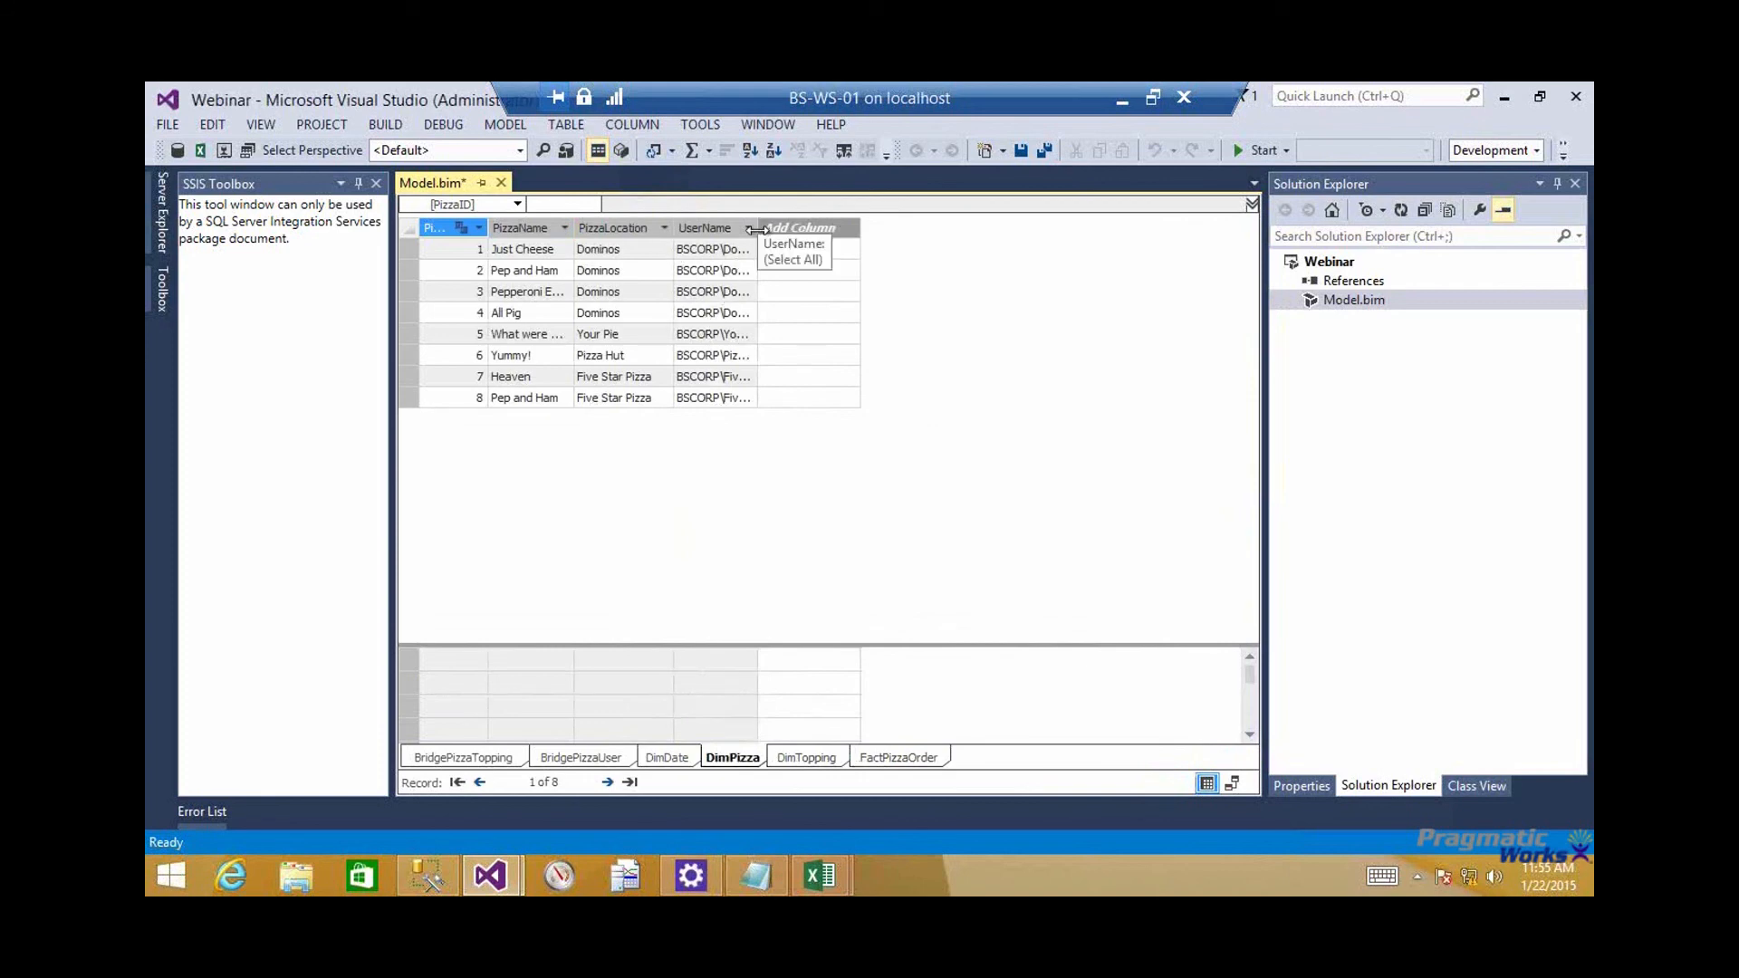
{"action": "left_click_drag", "start_coordinate": [757, 235], "coordinate": [709, 235]}
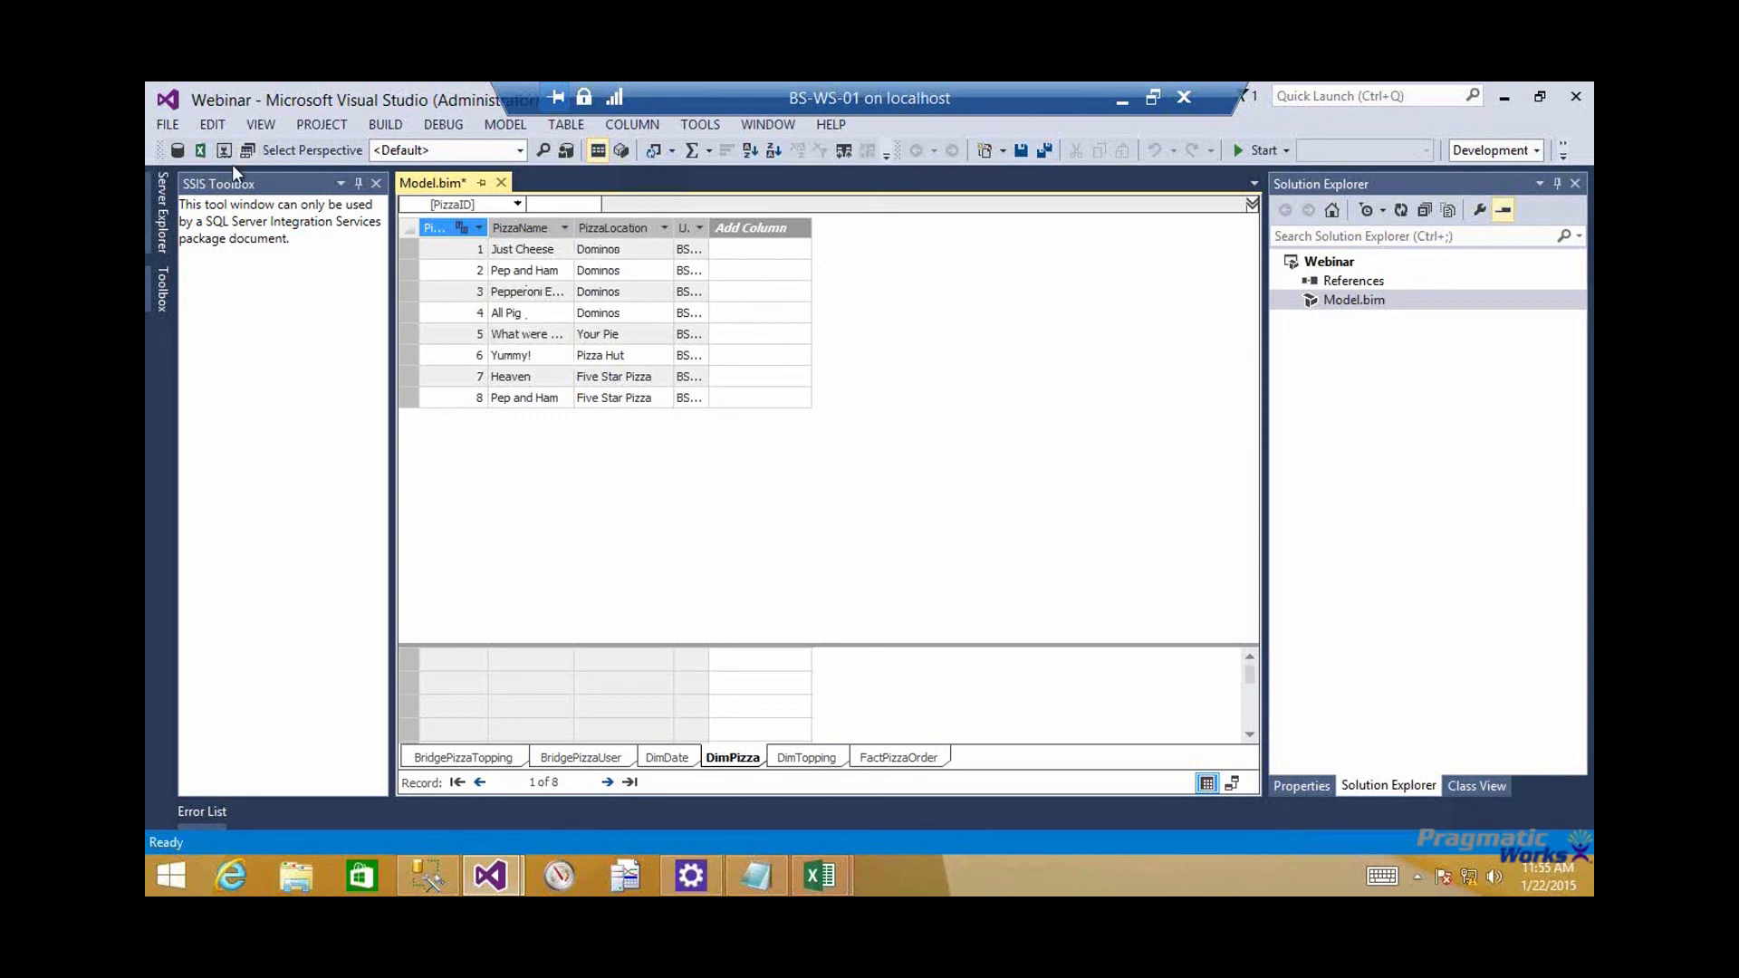
{"action": "left_click", "coordinate": [1022, 147]}
Analyze the model in Excel as the other Windows user BSCORP\YourPie, selected from the Entire Directory location
{"action": "left_click", "coordinate": [203, 151]}
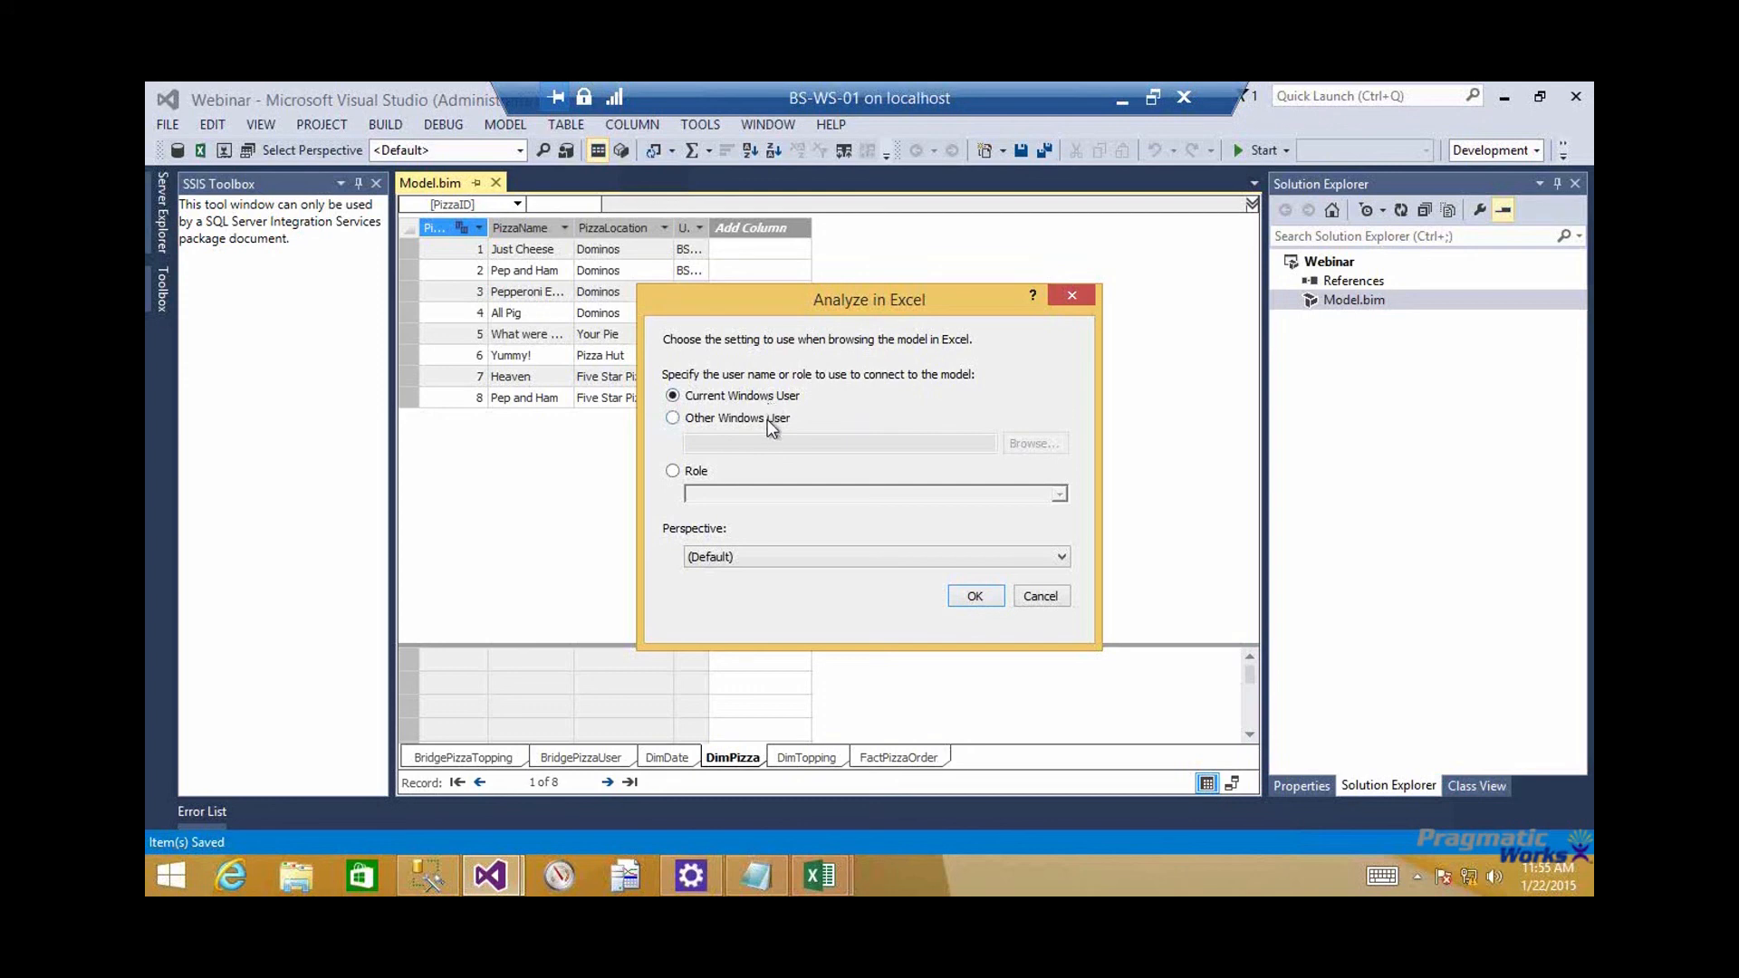
{"action": "left_click", "coordinate": [770, 423]}
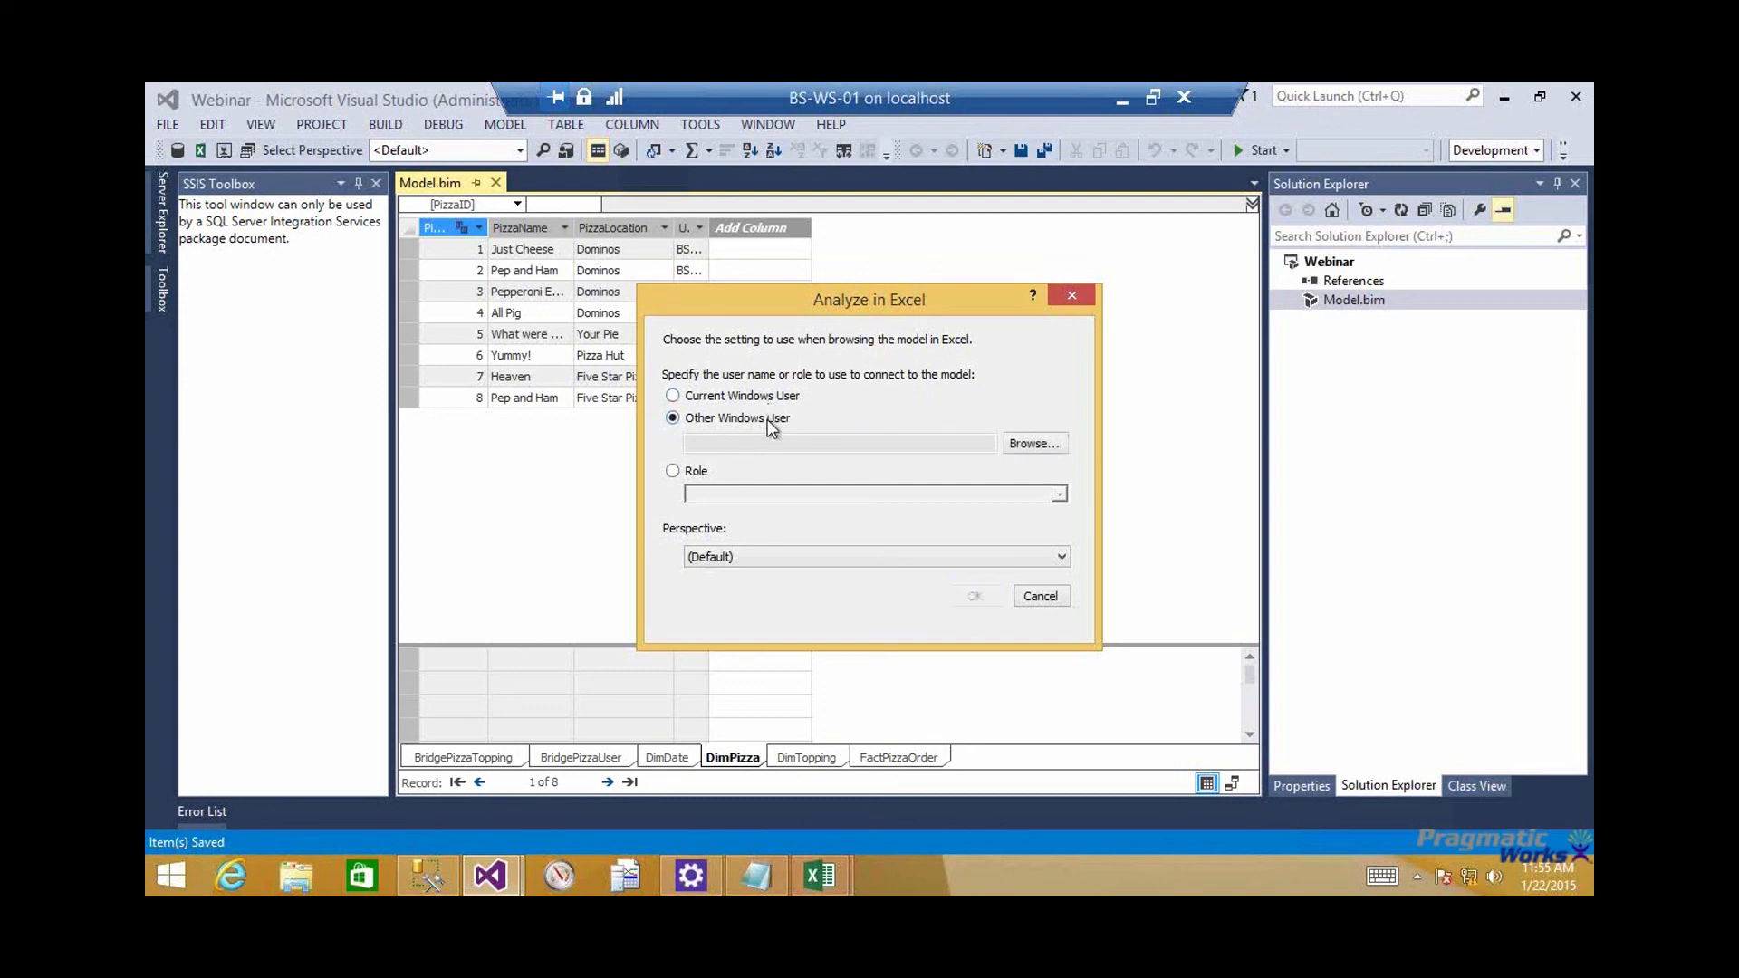
{"action": "left_click", "coordinate": [1030, 443]}
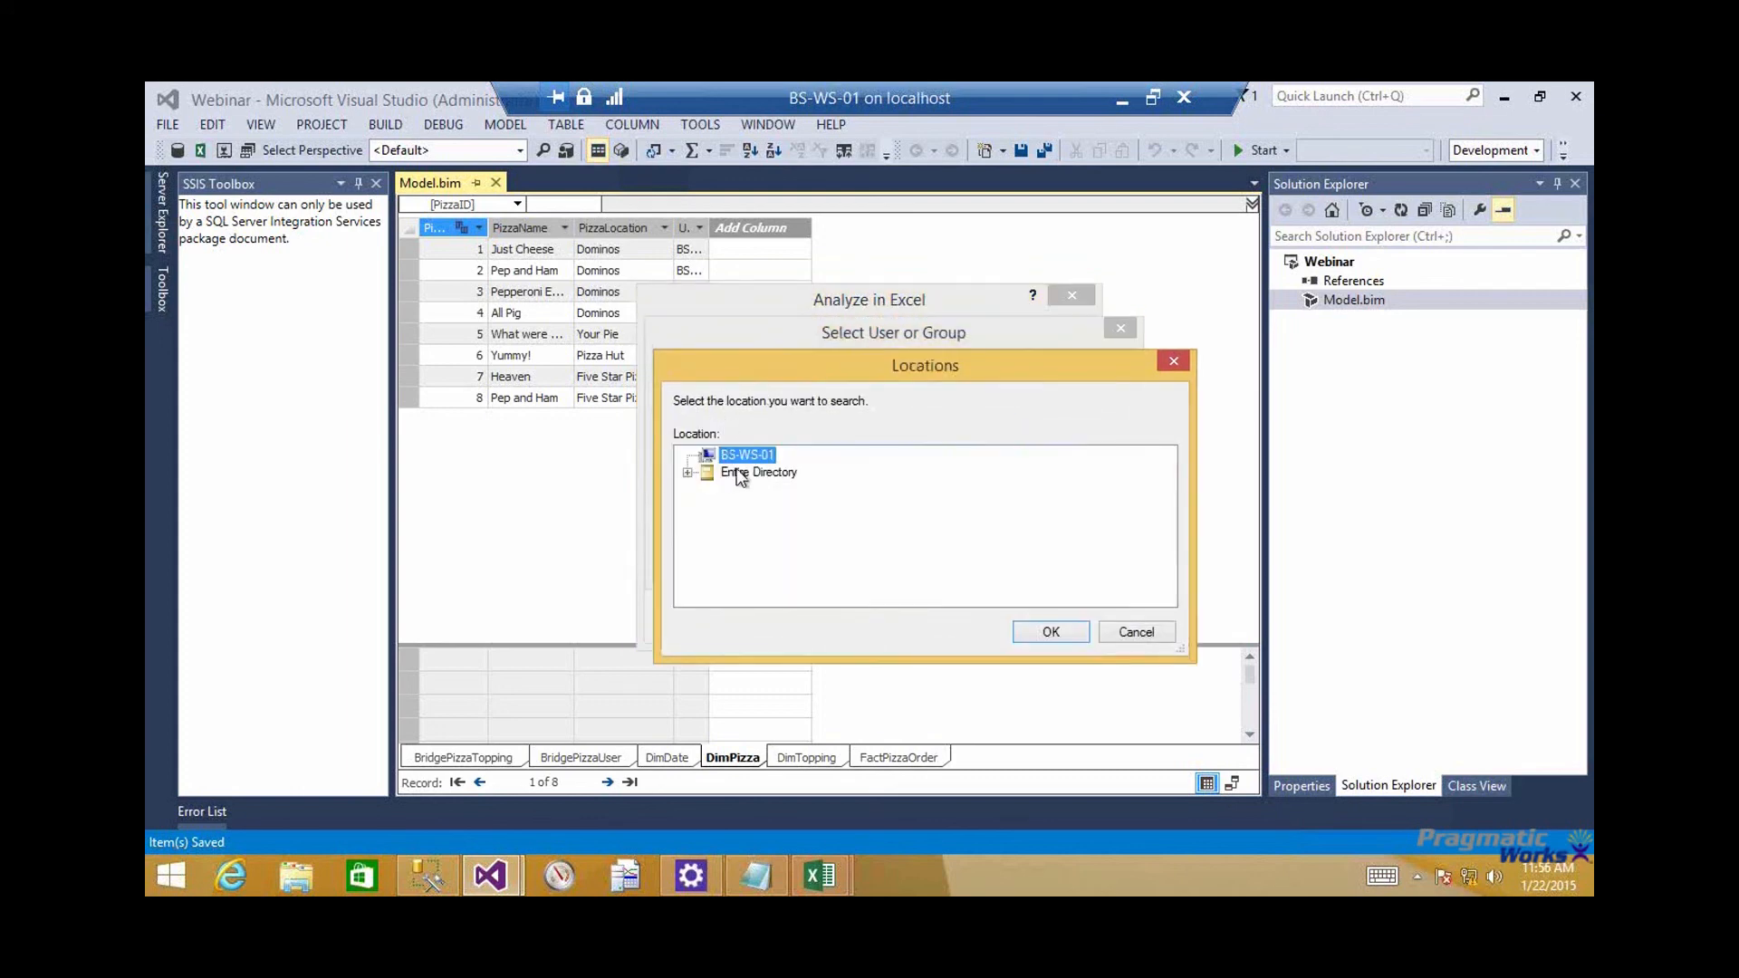
{"action": "left_click", "coordinate": [739, 471]}
{"action": "left_click", "coordinate": [1065, 632]}
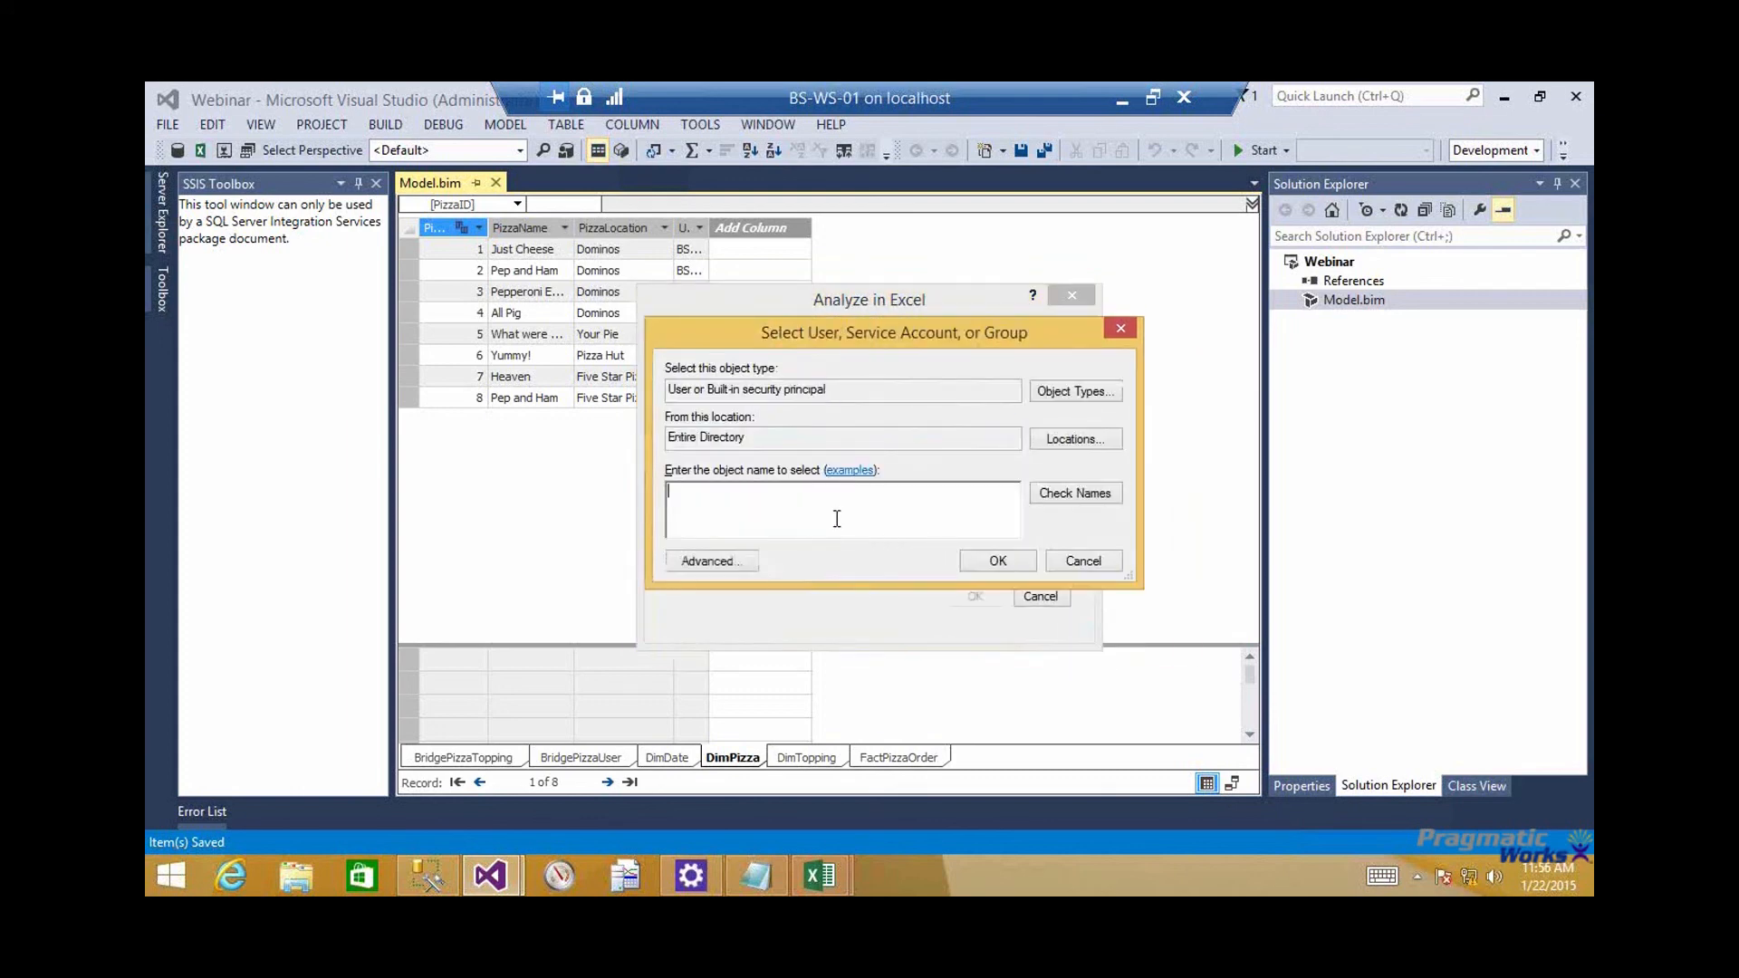
{"action": "key", "text": "Return"}
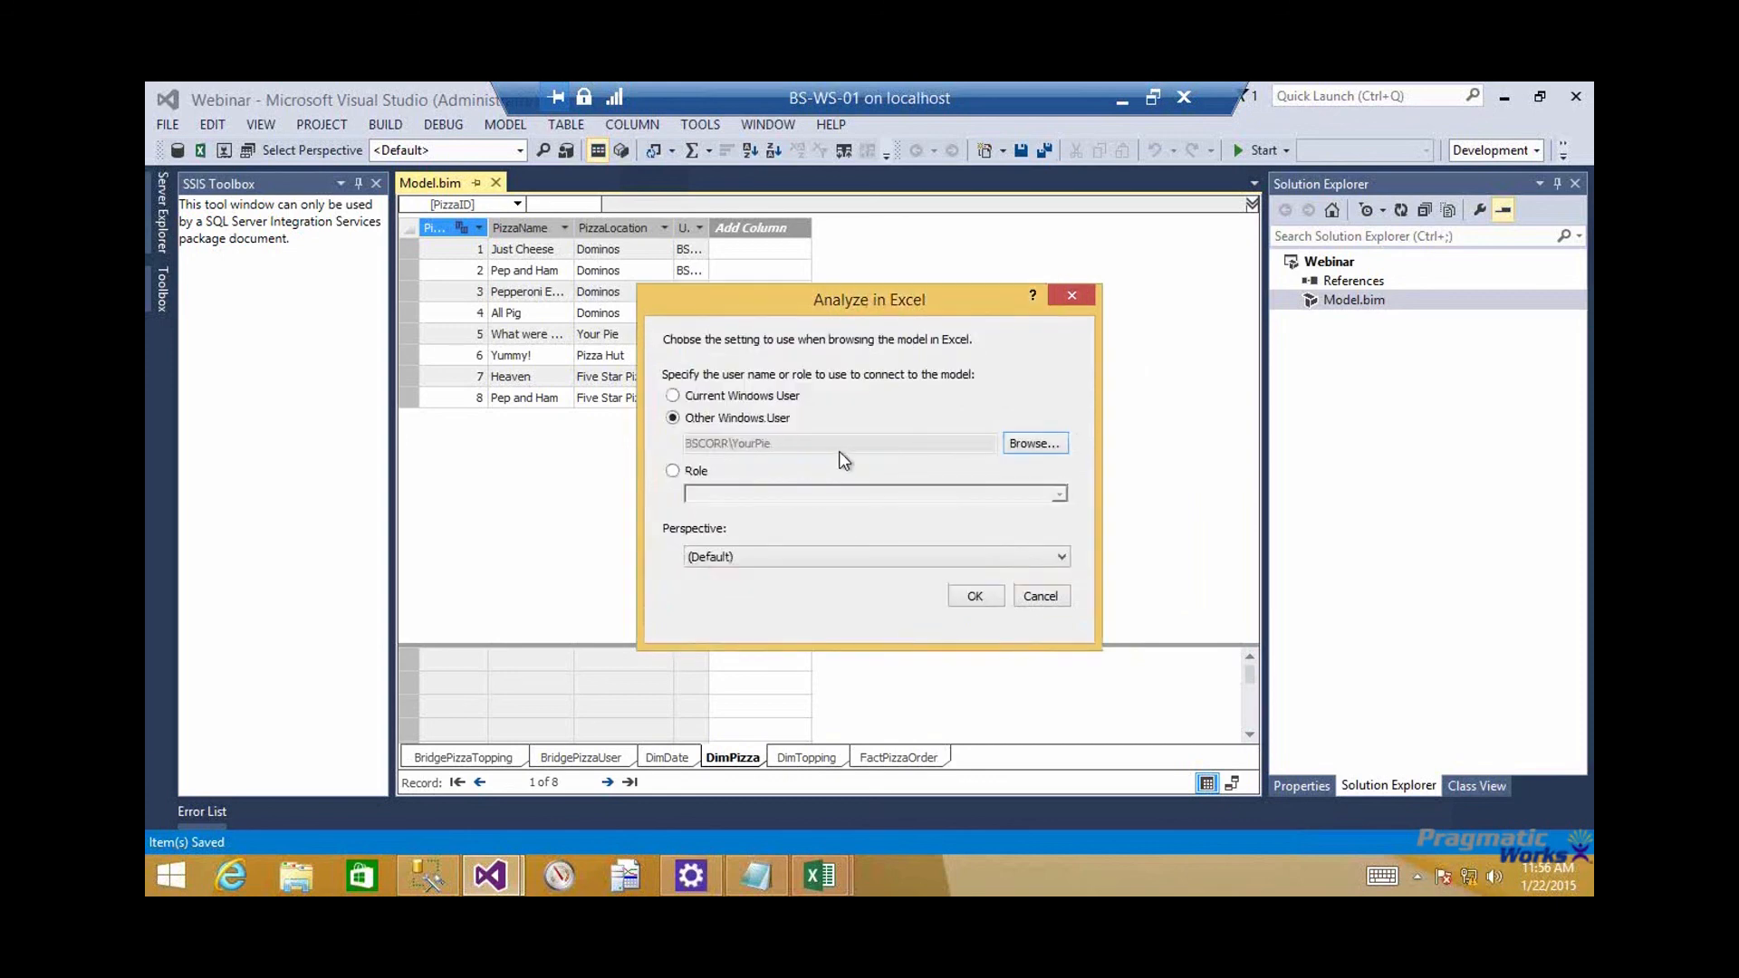
{"action": "left_click", "coordinate": [975, 597]}
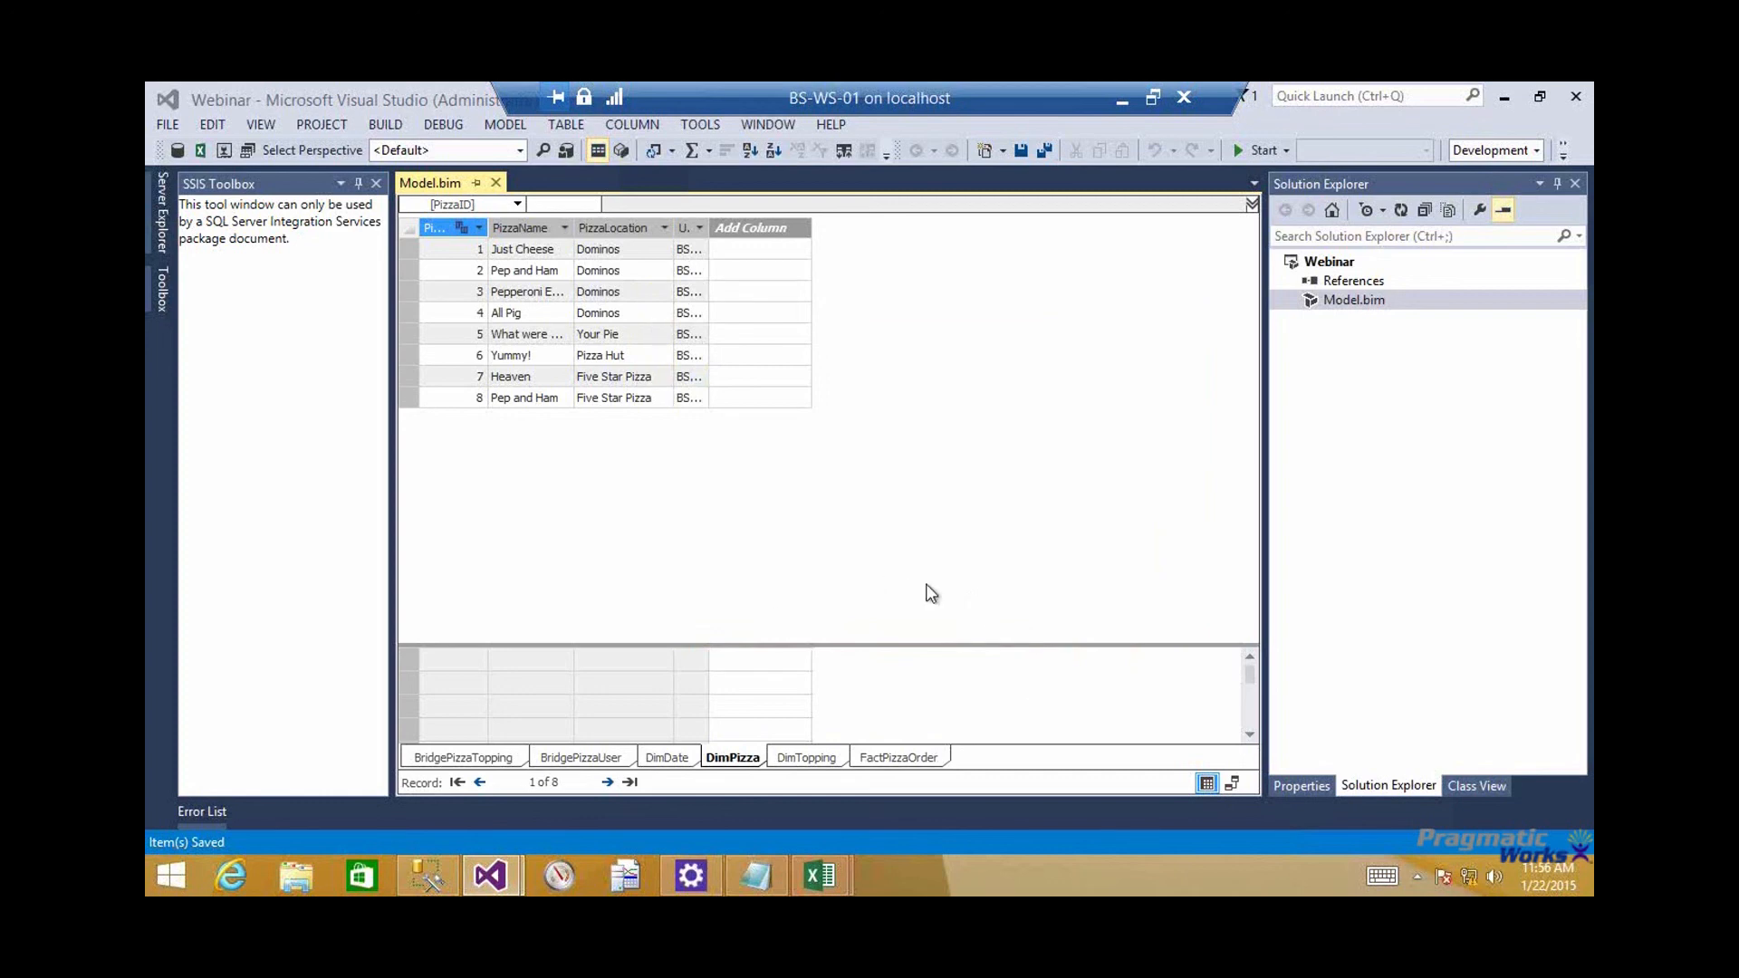
Switch to the newly opened Excel workbook and add DimPizza's PizzaName to the PivotTable rows
{"action": "mouse_move", "coordinate": [813, 873]}
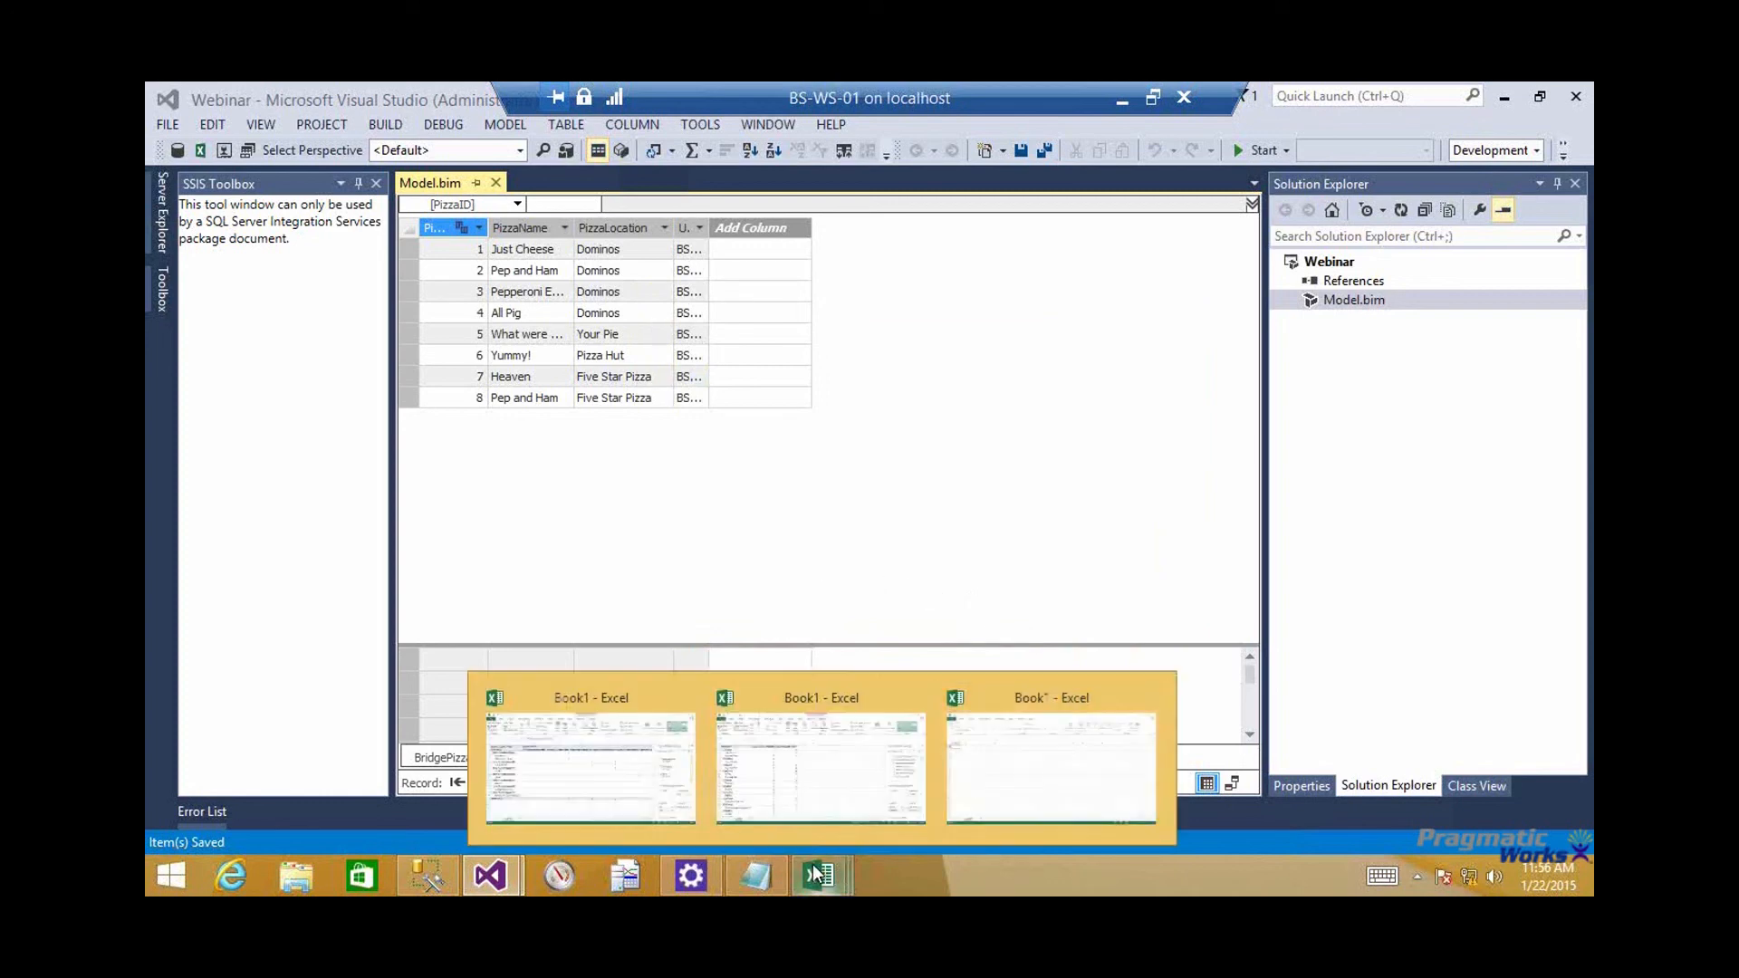
{"action": "left_click", "coordinate": [1025, 741]}
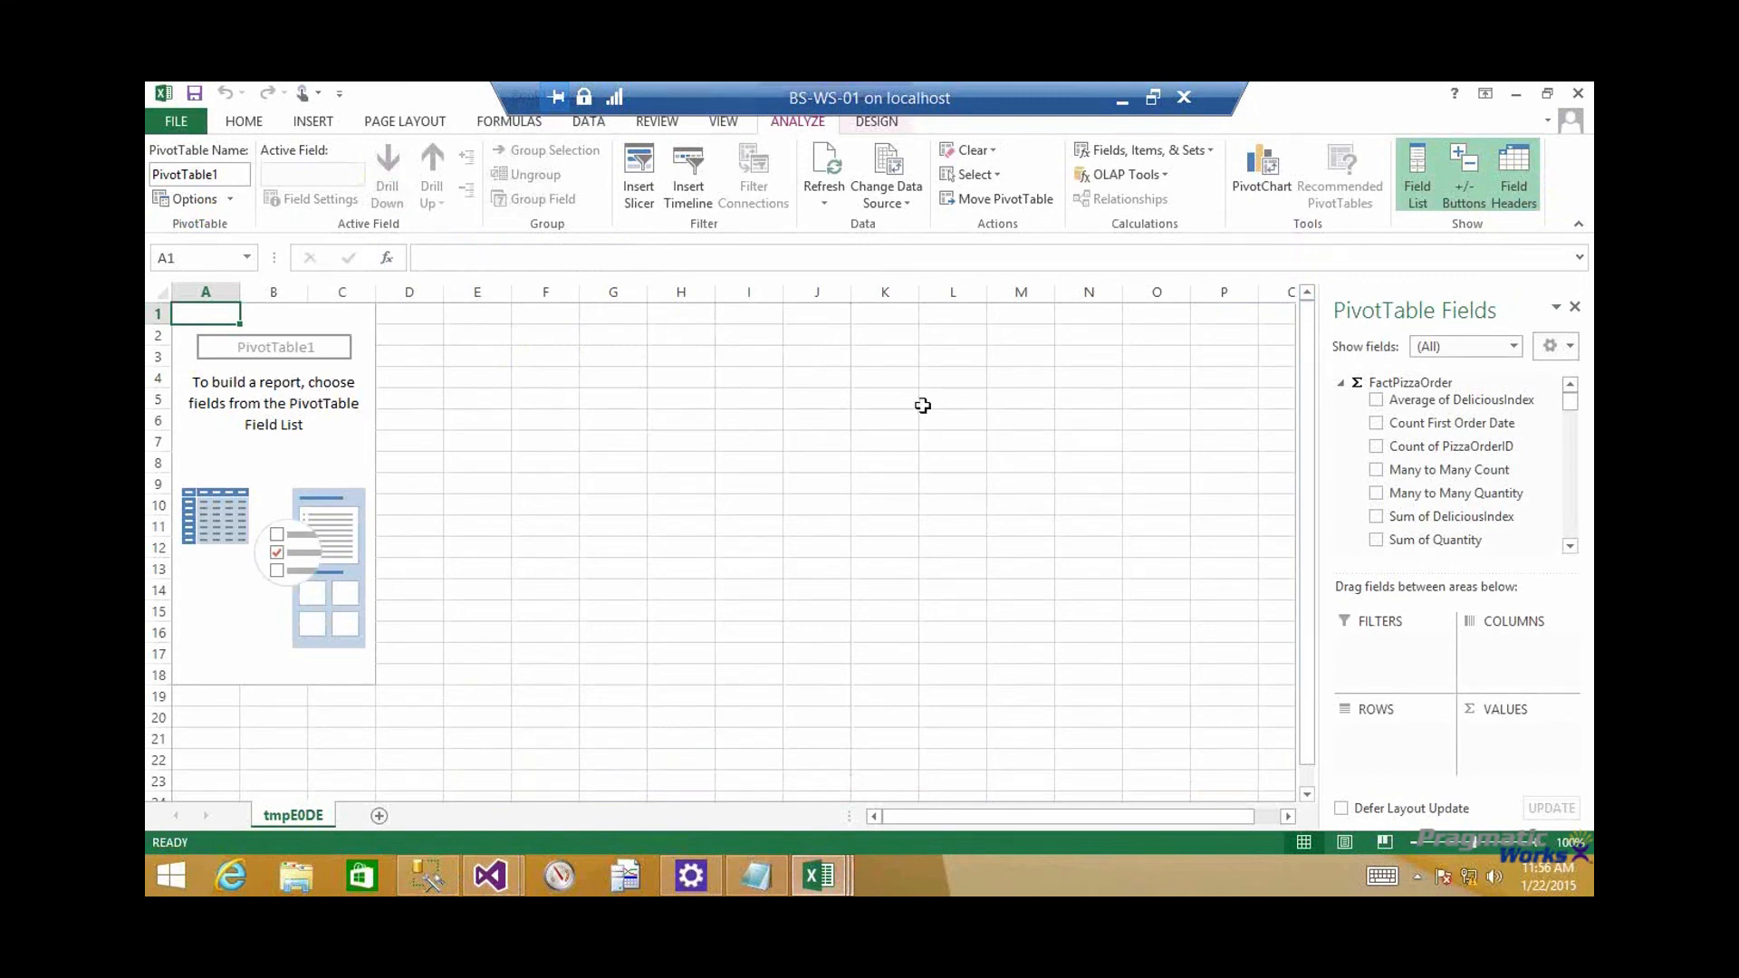
{"action": "left_click_drag", "start_coordinate": [1577, 414], "coordinate": [1568, 453]}
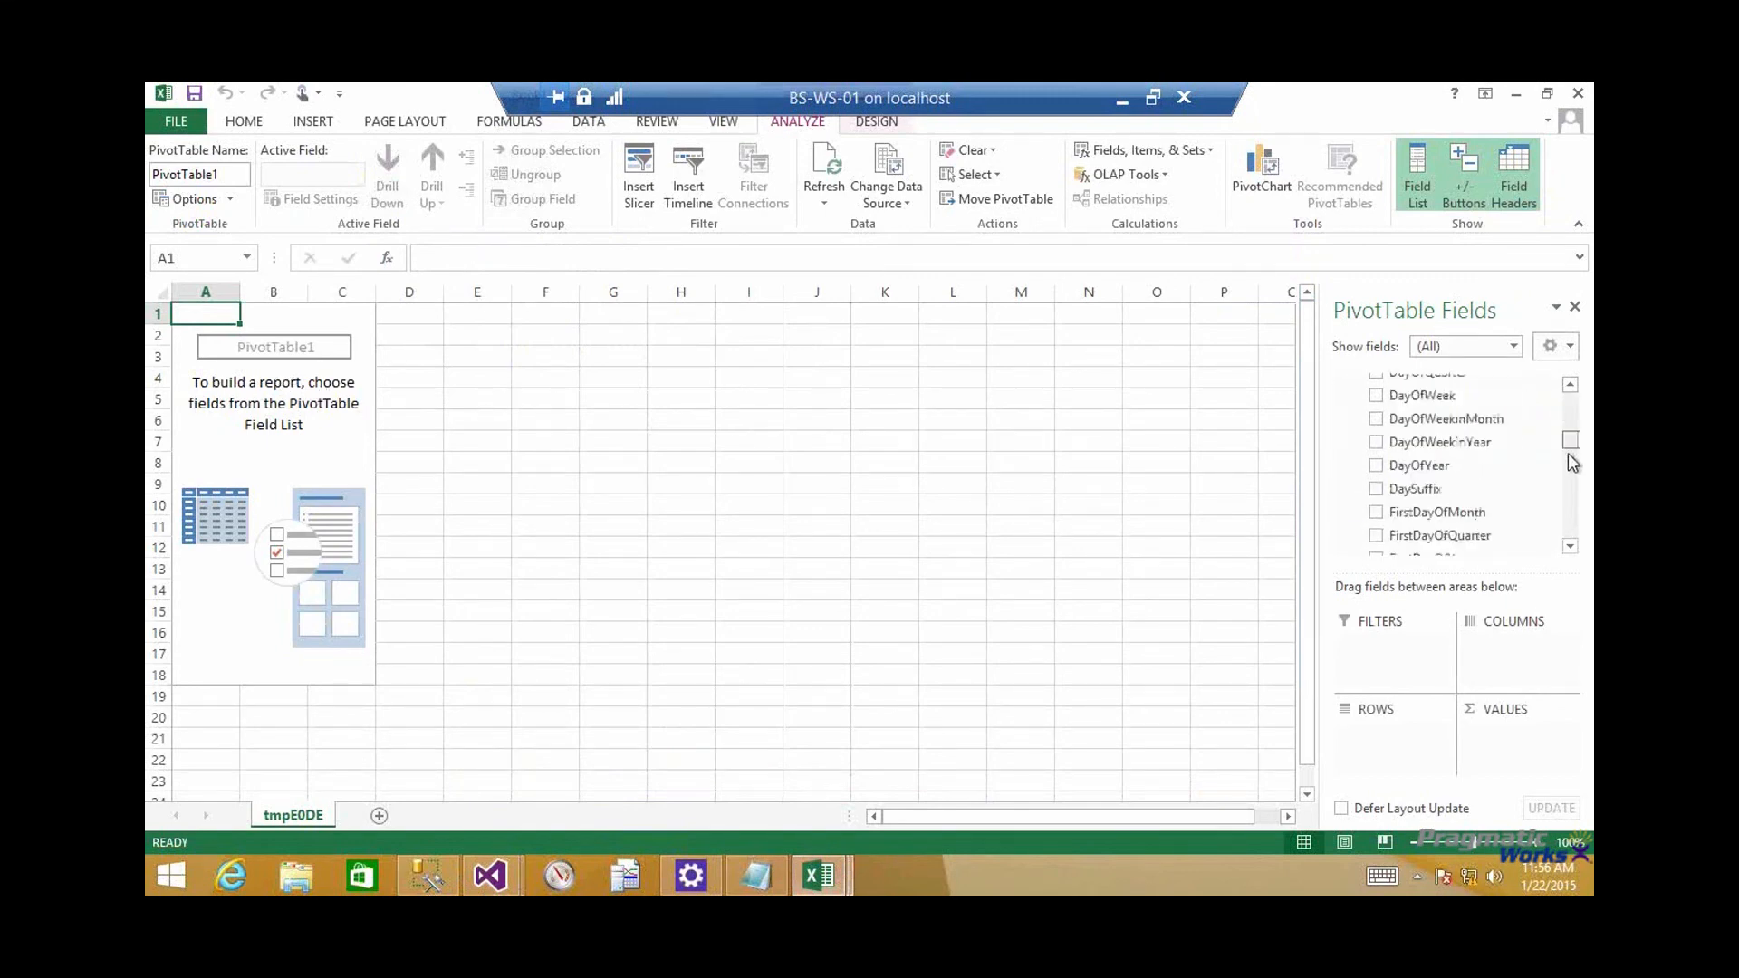
{"action": "left_click", "coordinate": [1098, 184]}
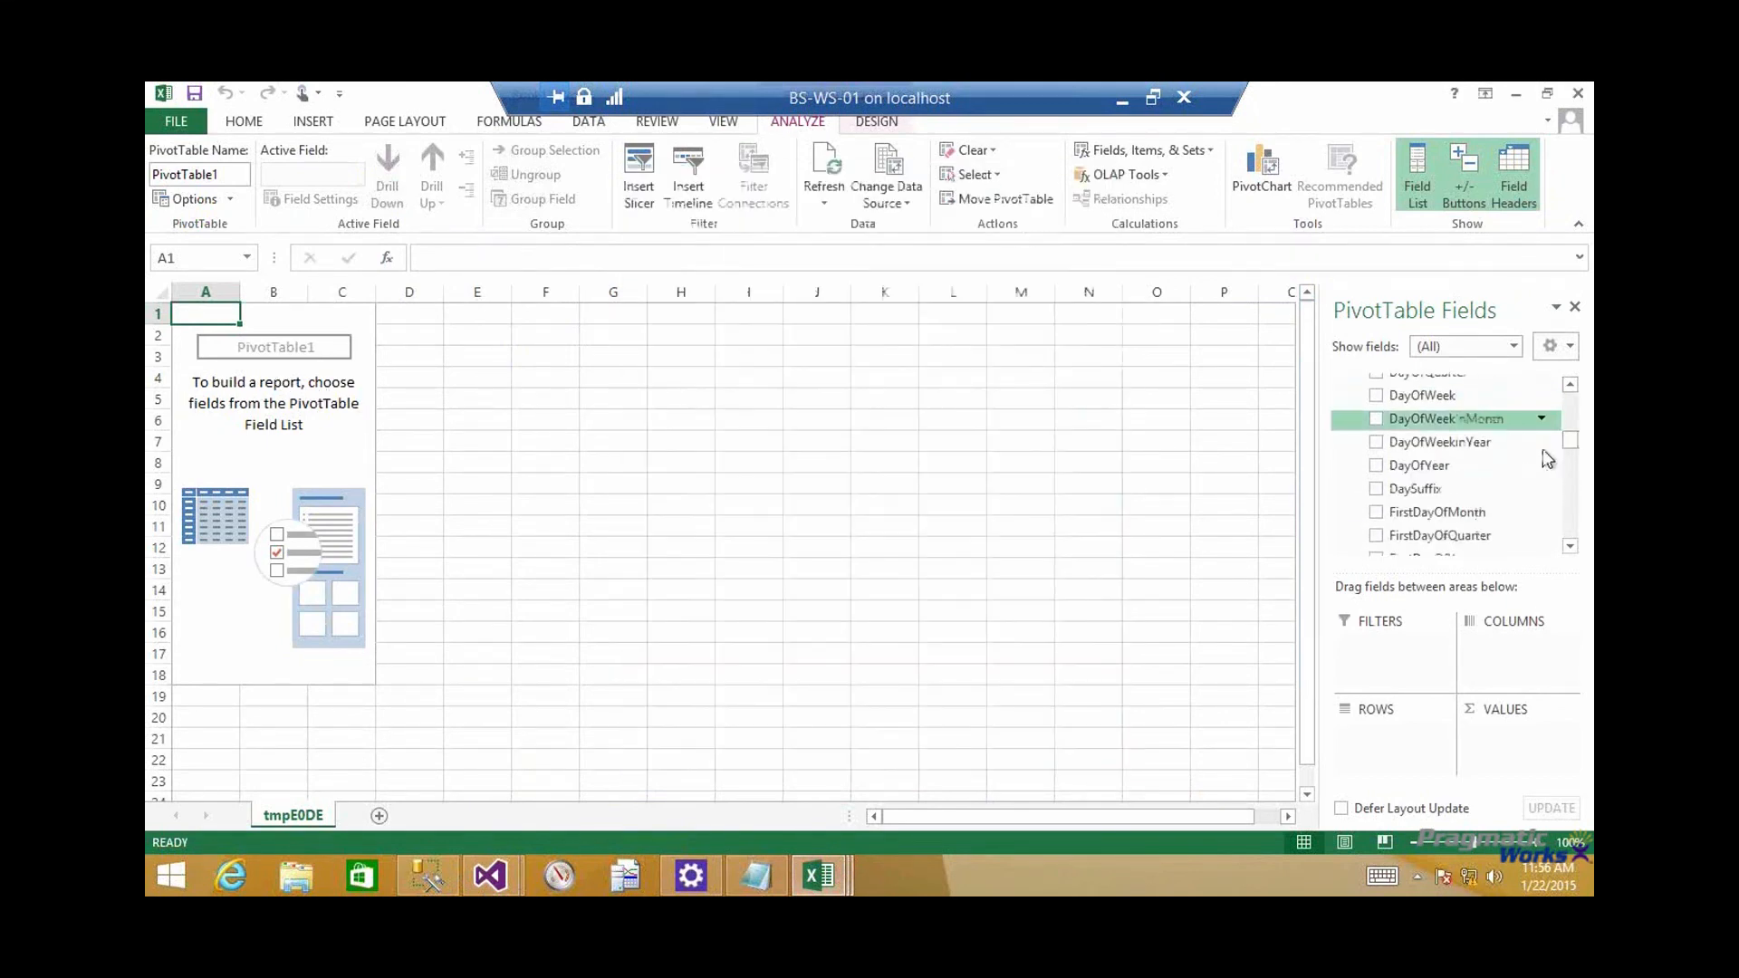
{"action": "left_click_drag", "start_coordinate": [1573, 450], "coordinate": [1573, 550]}
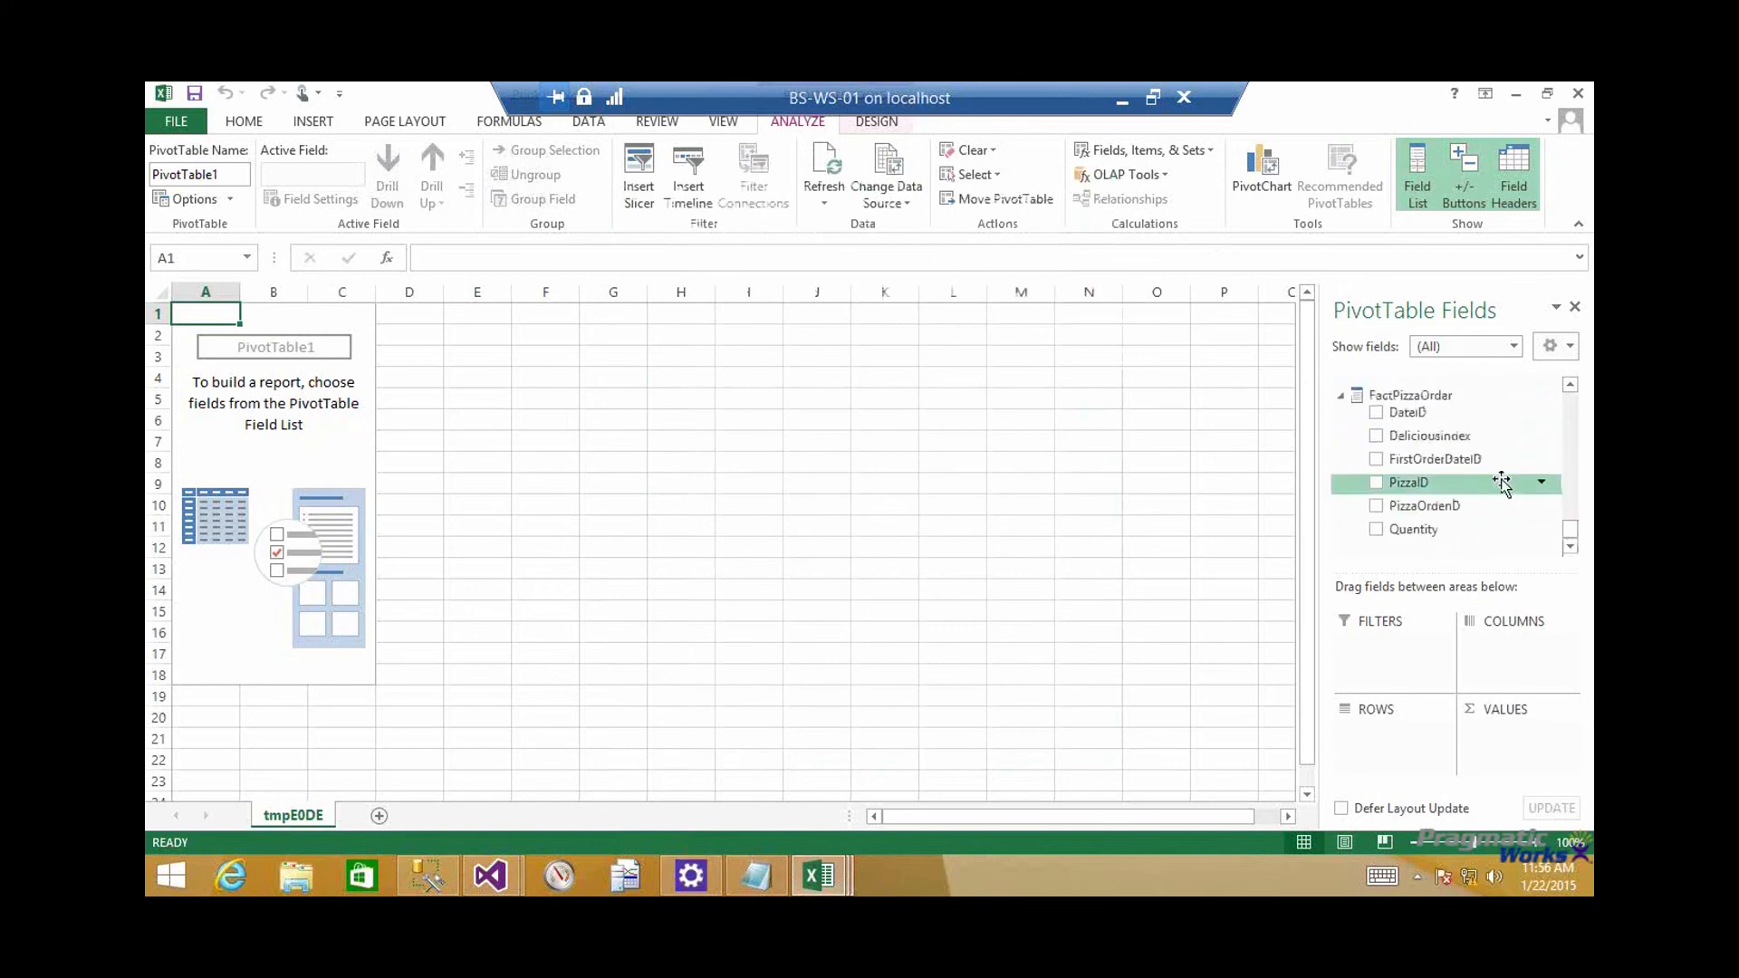
{"action": "left_click", "coordinate": [1574, 384]}
{"action": "left_click", "coordinate": [1575, 384]}
{"action": "left_click", "coordinate": [1575, 384]}
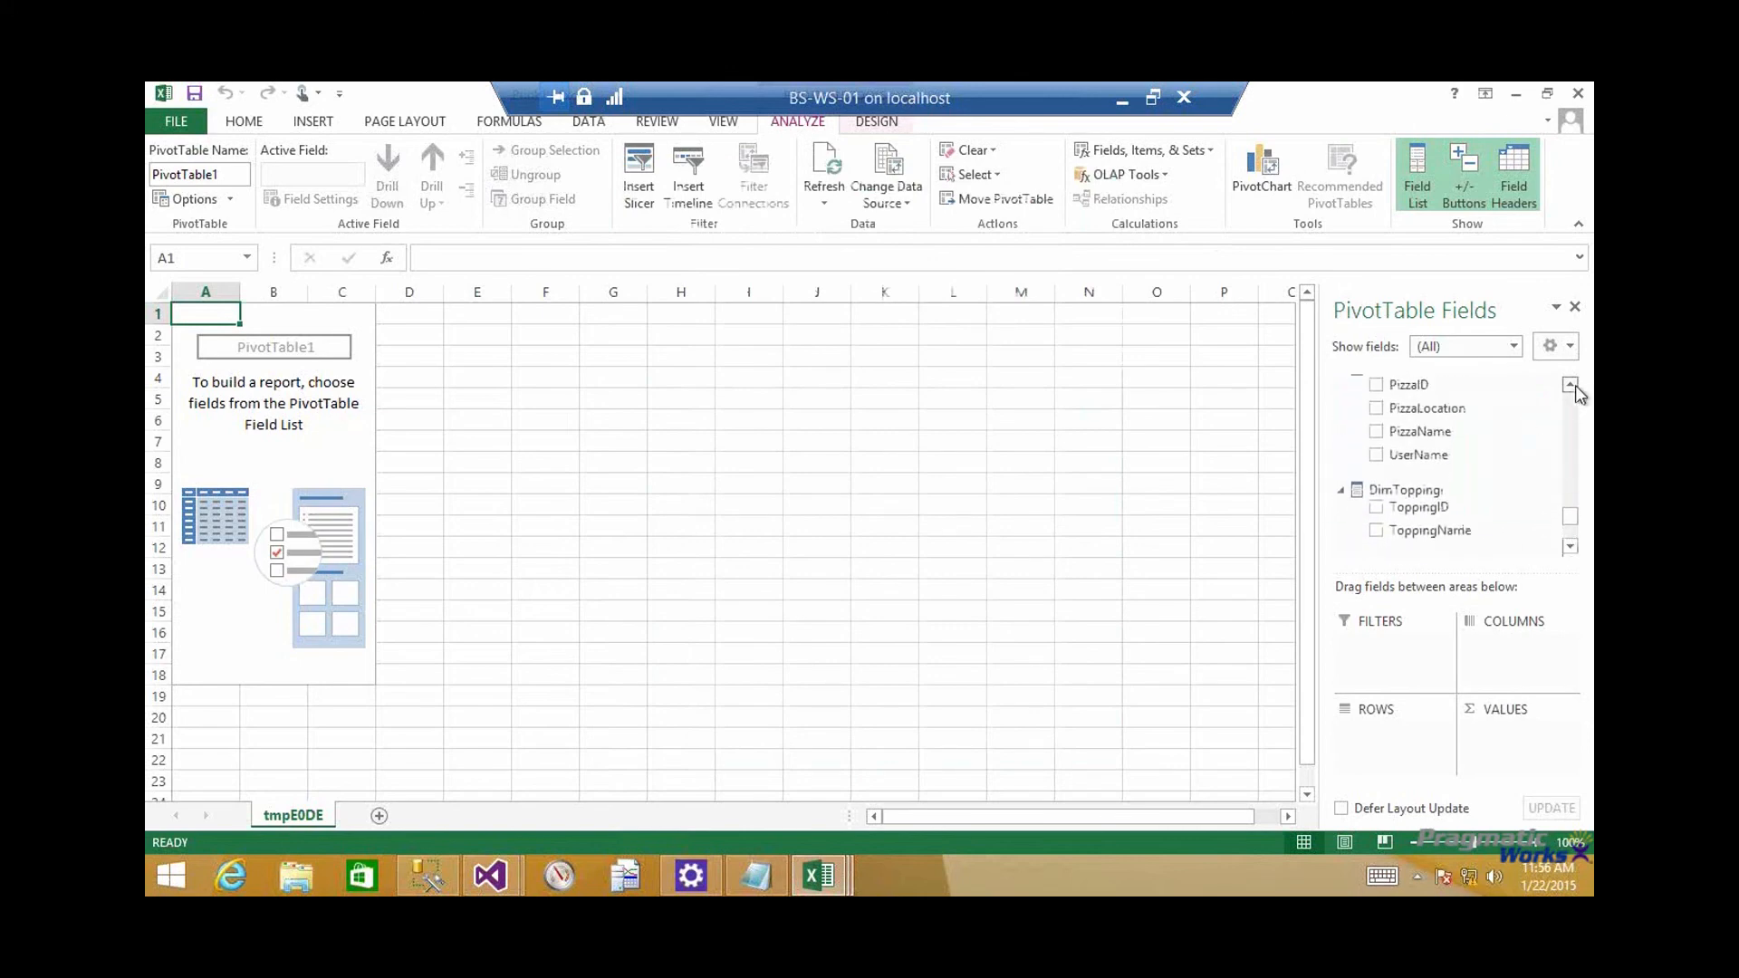
{"action": "left_click", "coordinate": [1575, 384]}
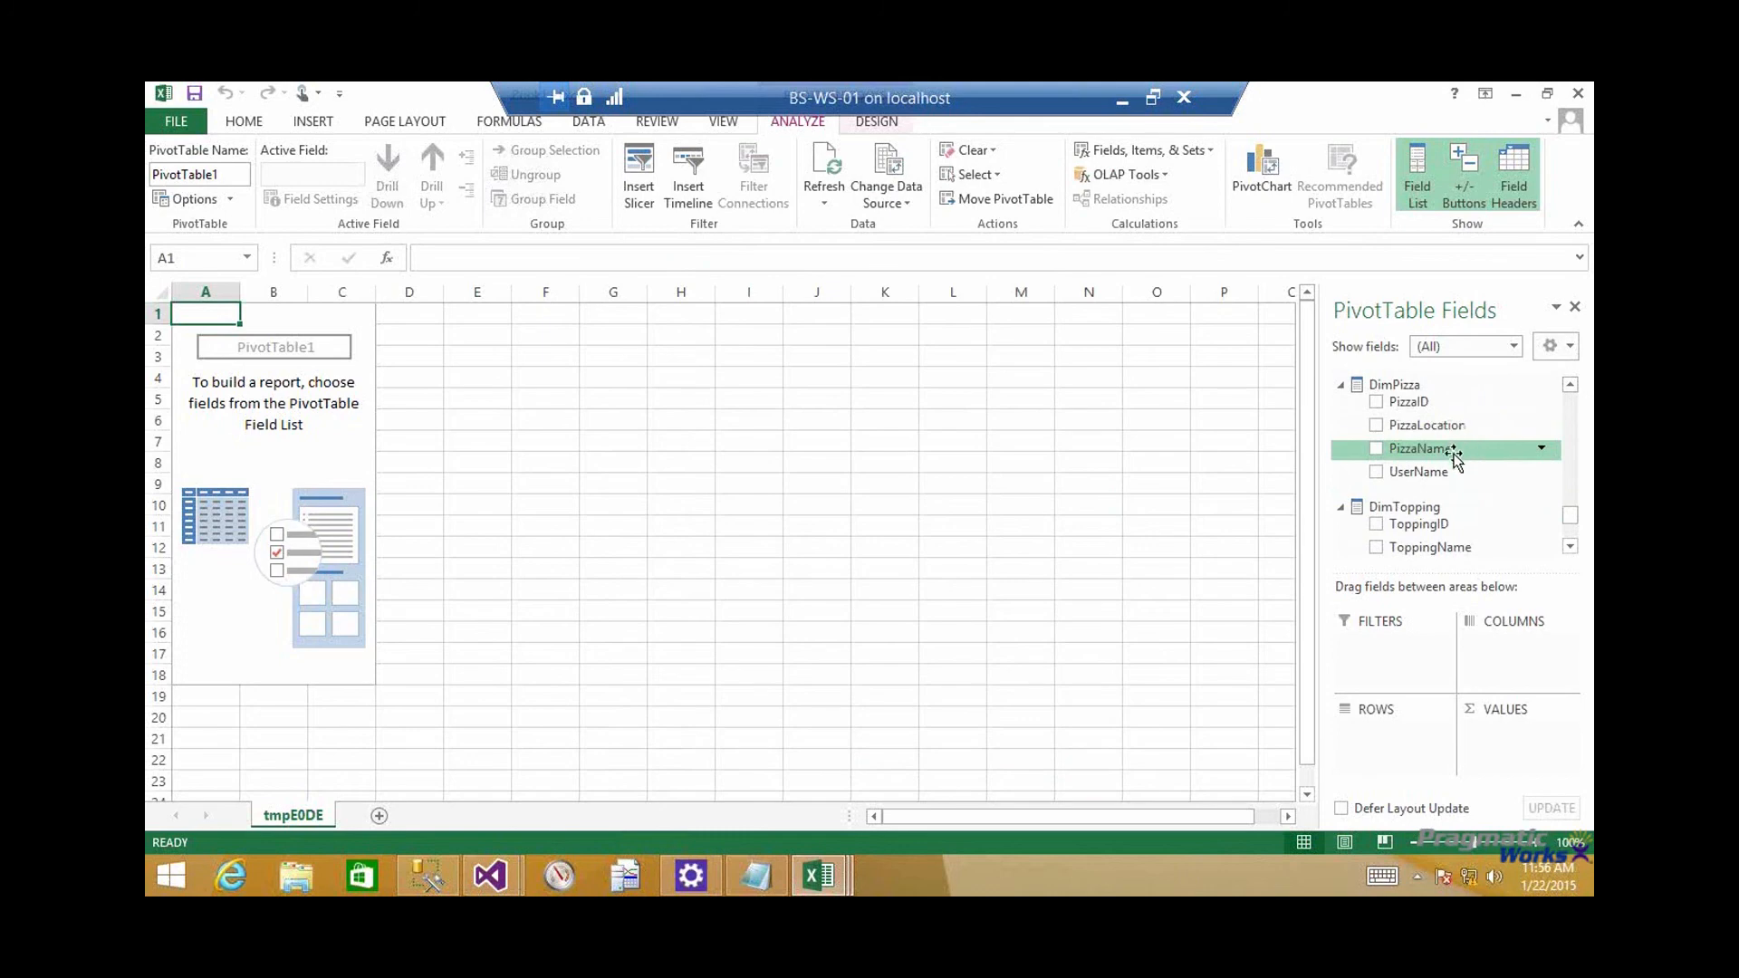
{"action": "left_click_drag", "start_coordinate": [1455, 457], "coordinate": [1401, 734]}
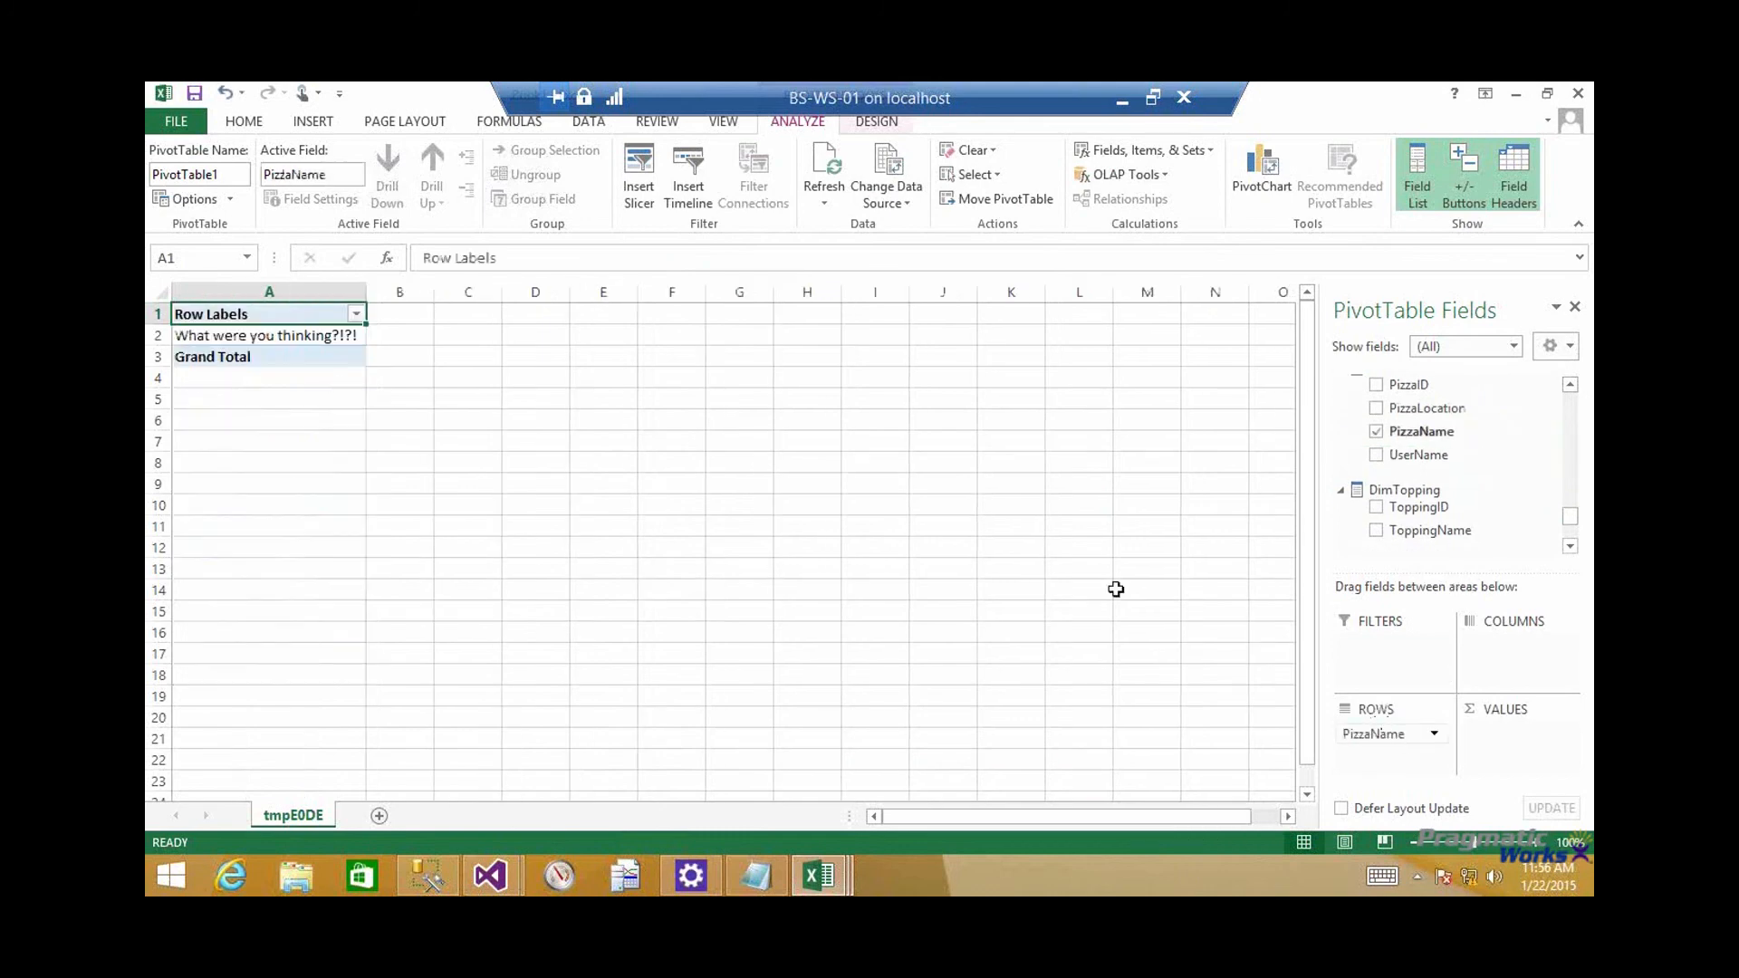
{"action": "left_click", "coordinate": [311, 337]}
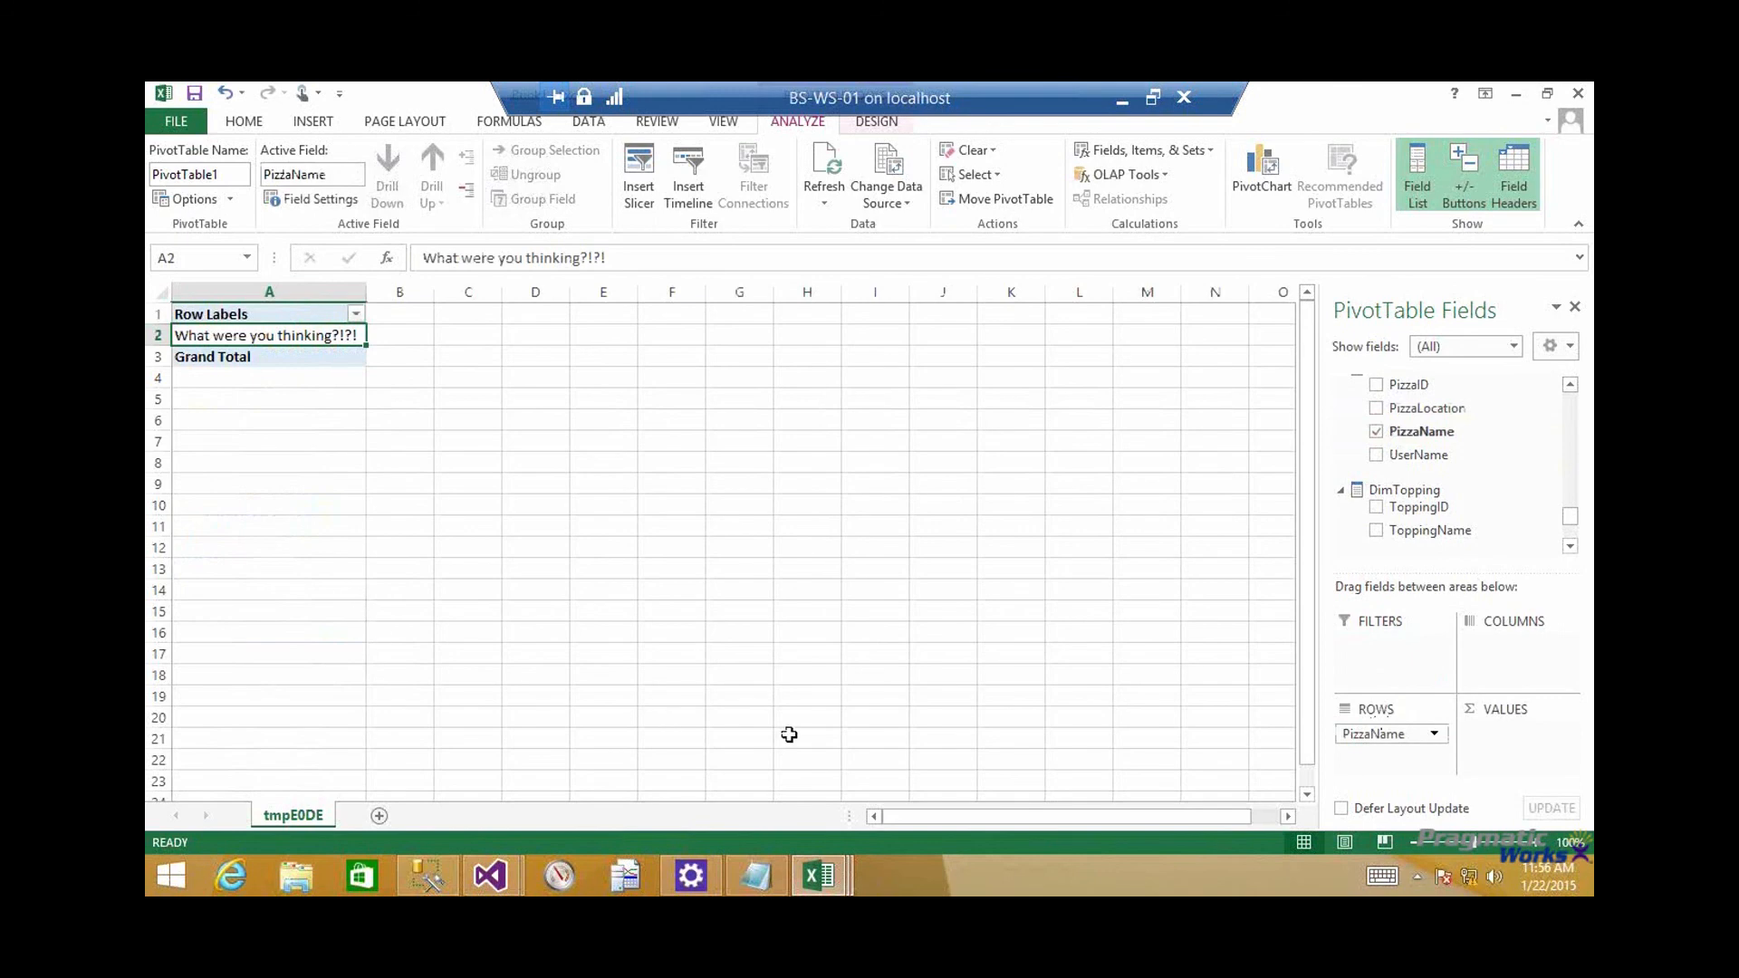
In the earlier Excel workbook with the order counts, remove DateAK from the PivotTable rows to compare the unrestricted pizza list
{"action": "left_click", "coordinate": [840, 879]}
{"action": "left_click", "coordinate": [852, 734]}
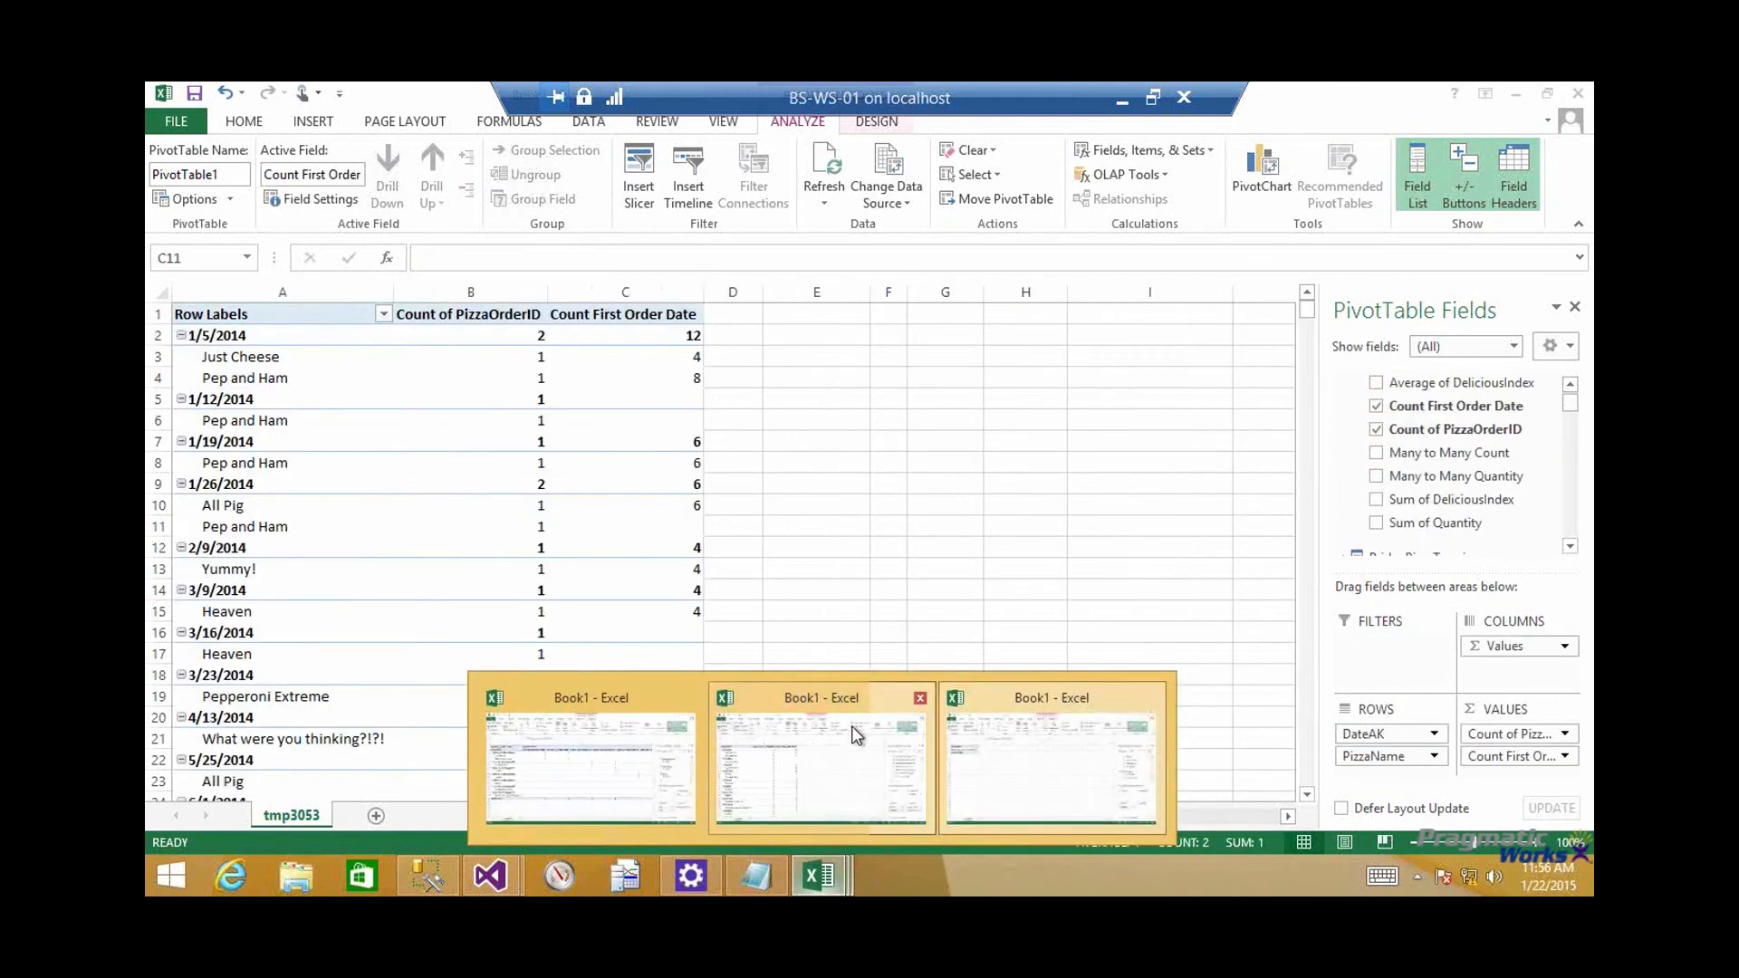
{"action": "left_click", "coordinate": [449, 374]}
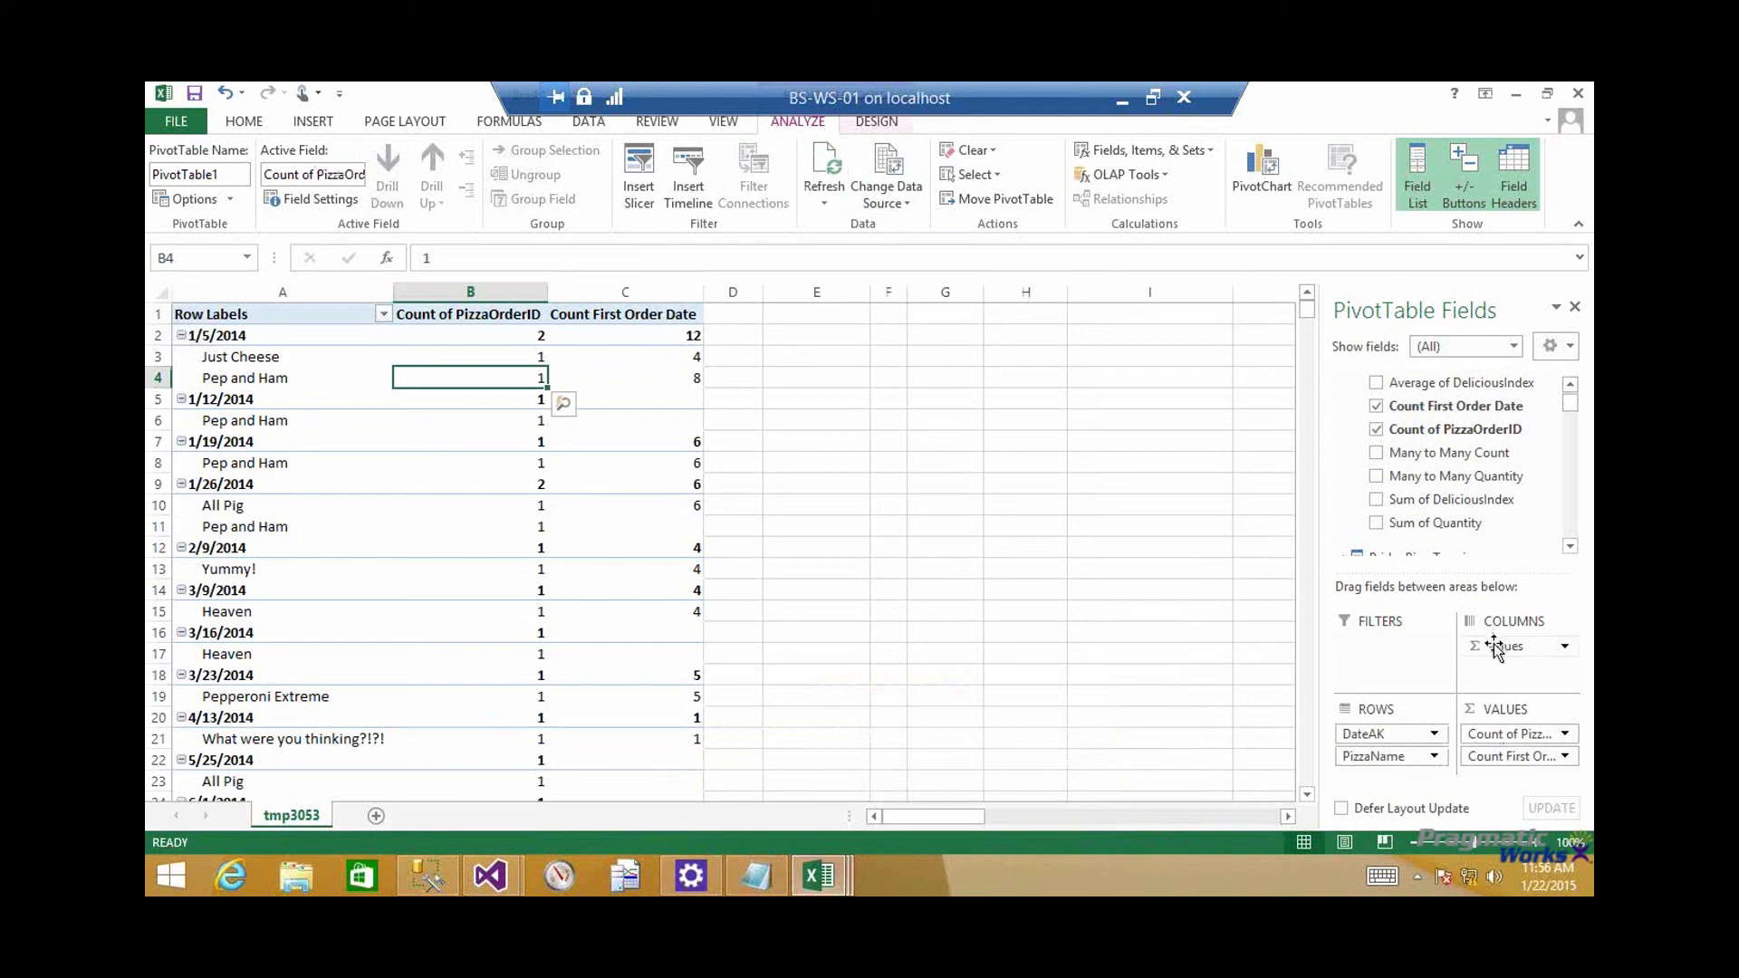
{"action": "left_click_drag", "start_coordinate": [1378, 736], "coordinate": [1132, 648]}
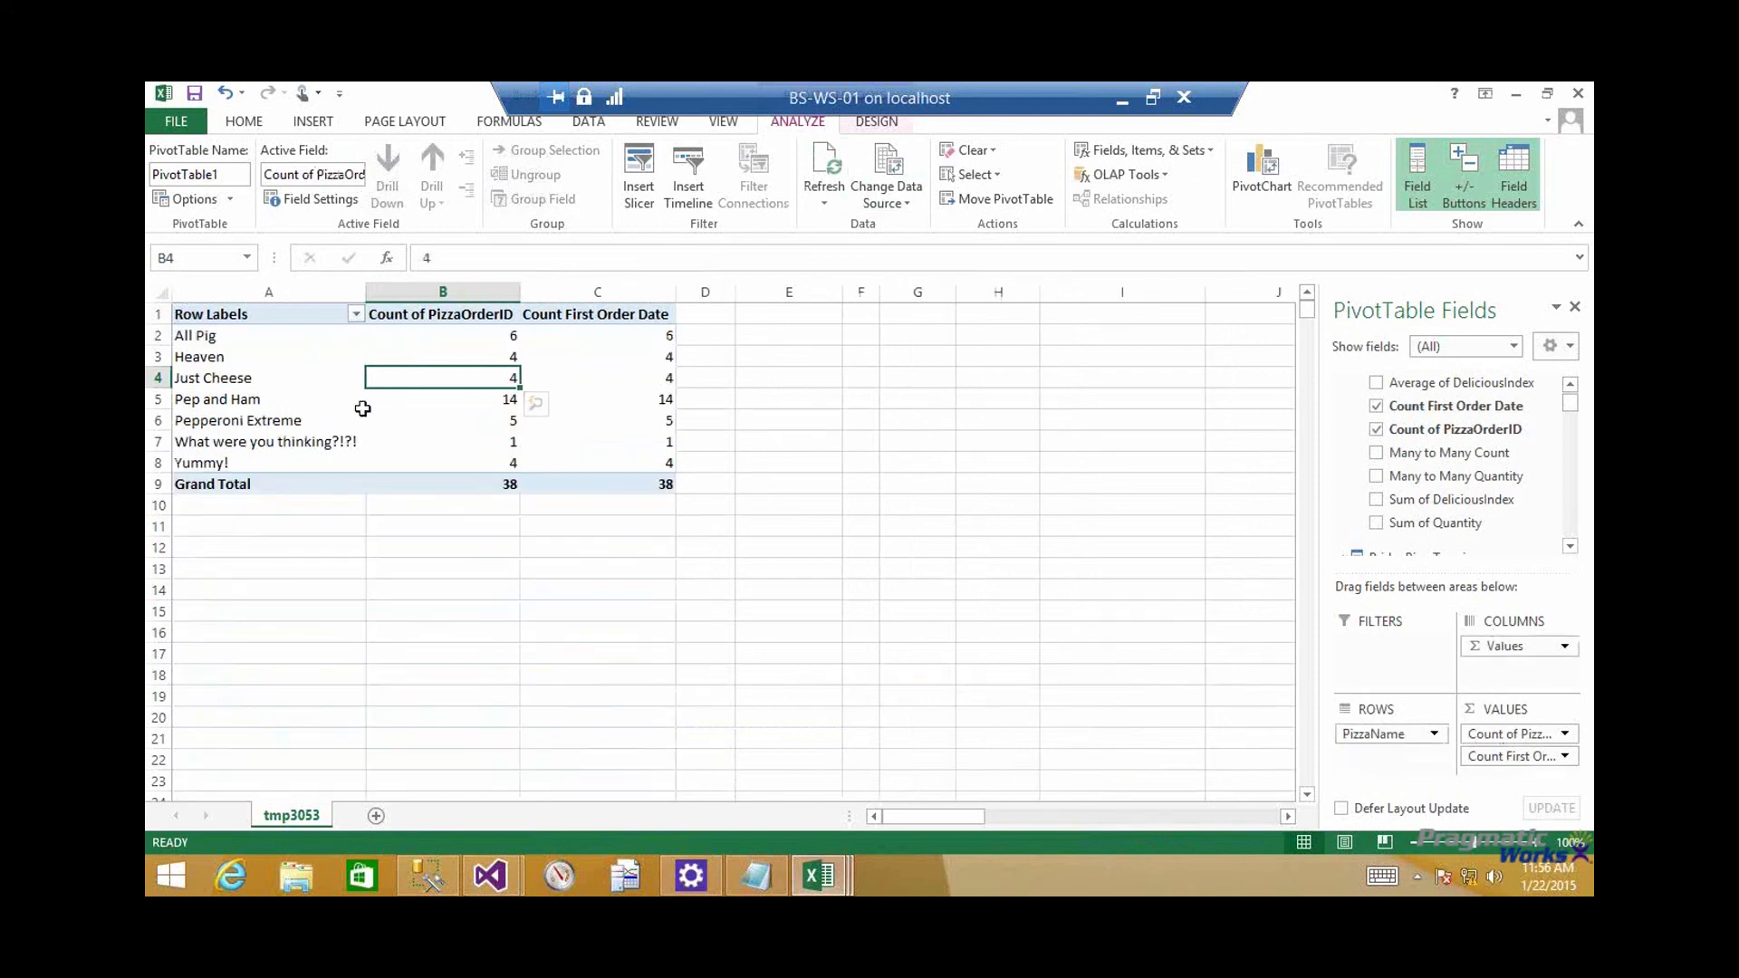
{"action": "mouse_move", "coordinate": [398, 394]}
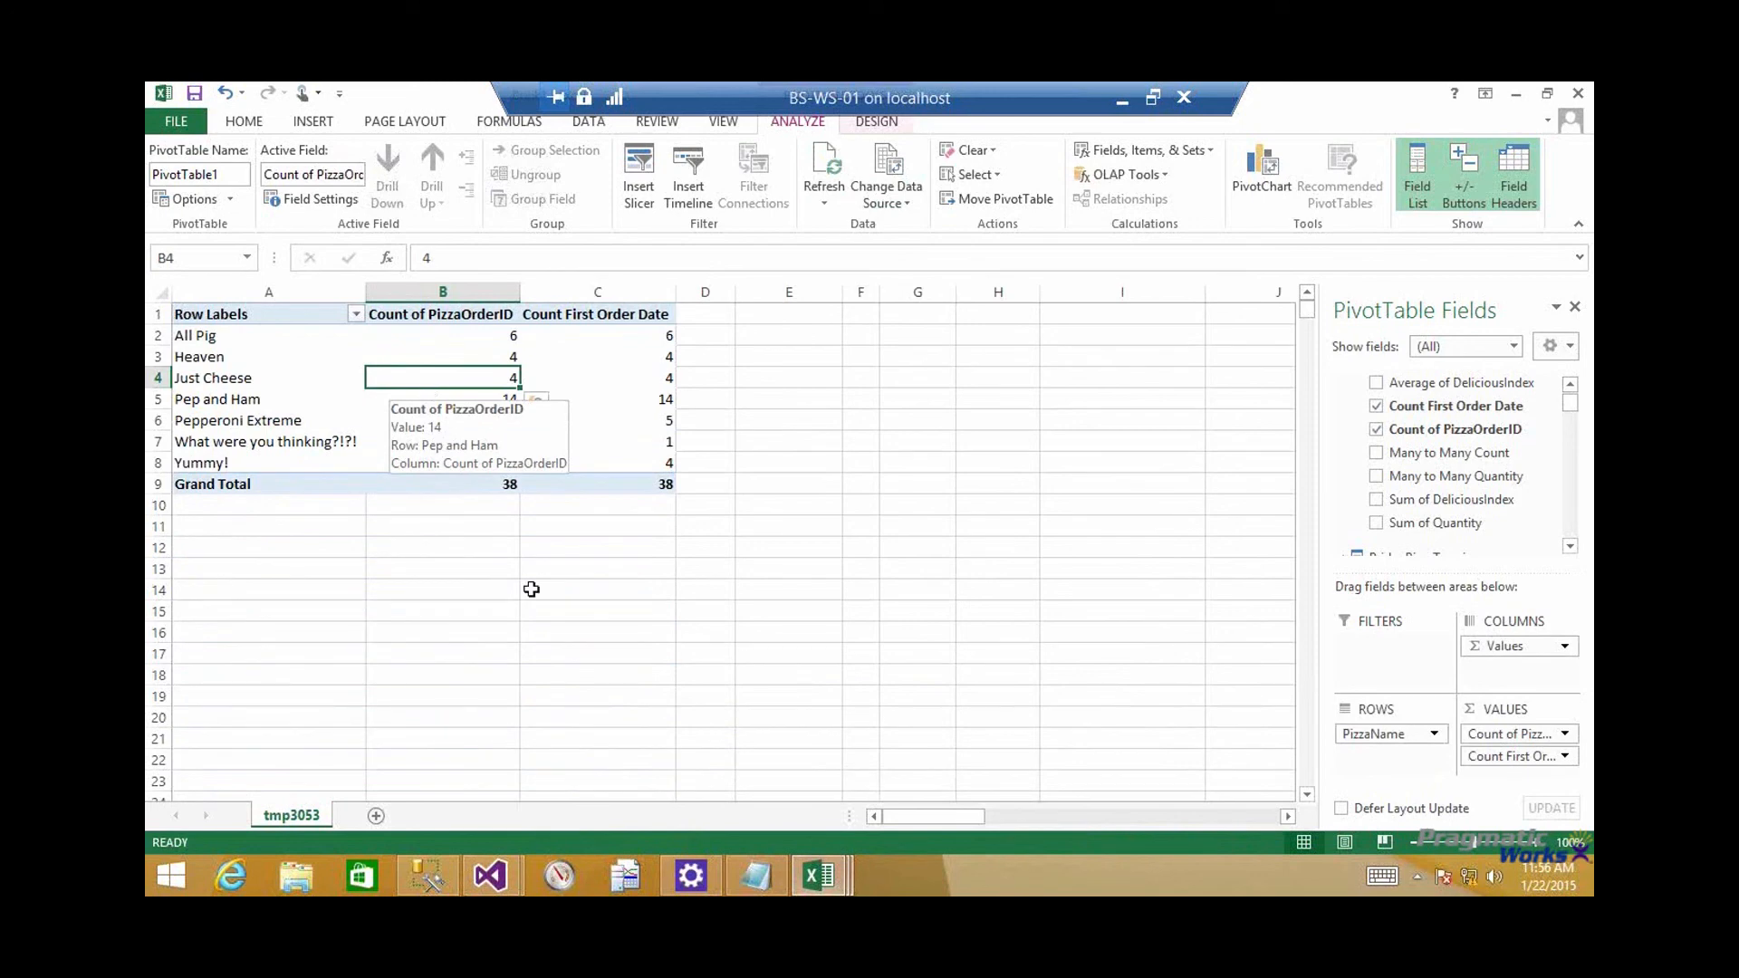
Back in the restricted user's workbook, put ToppingName in the PivotTable columns and Many to Many Count in the values
{"action": "mouse_move", "coordinate": [818, 876]}
{"action": "left_click", "coordinate": [968, 793]}
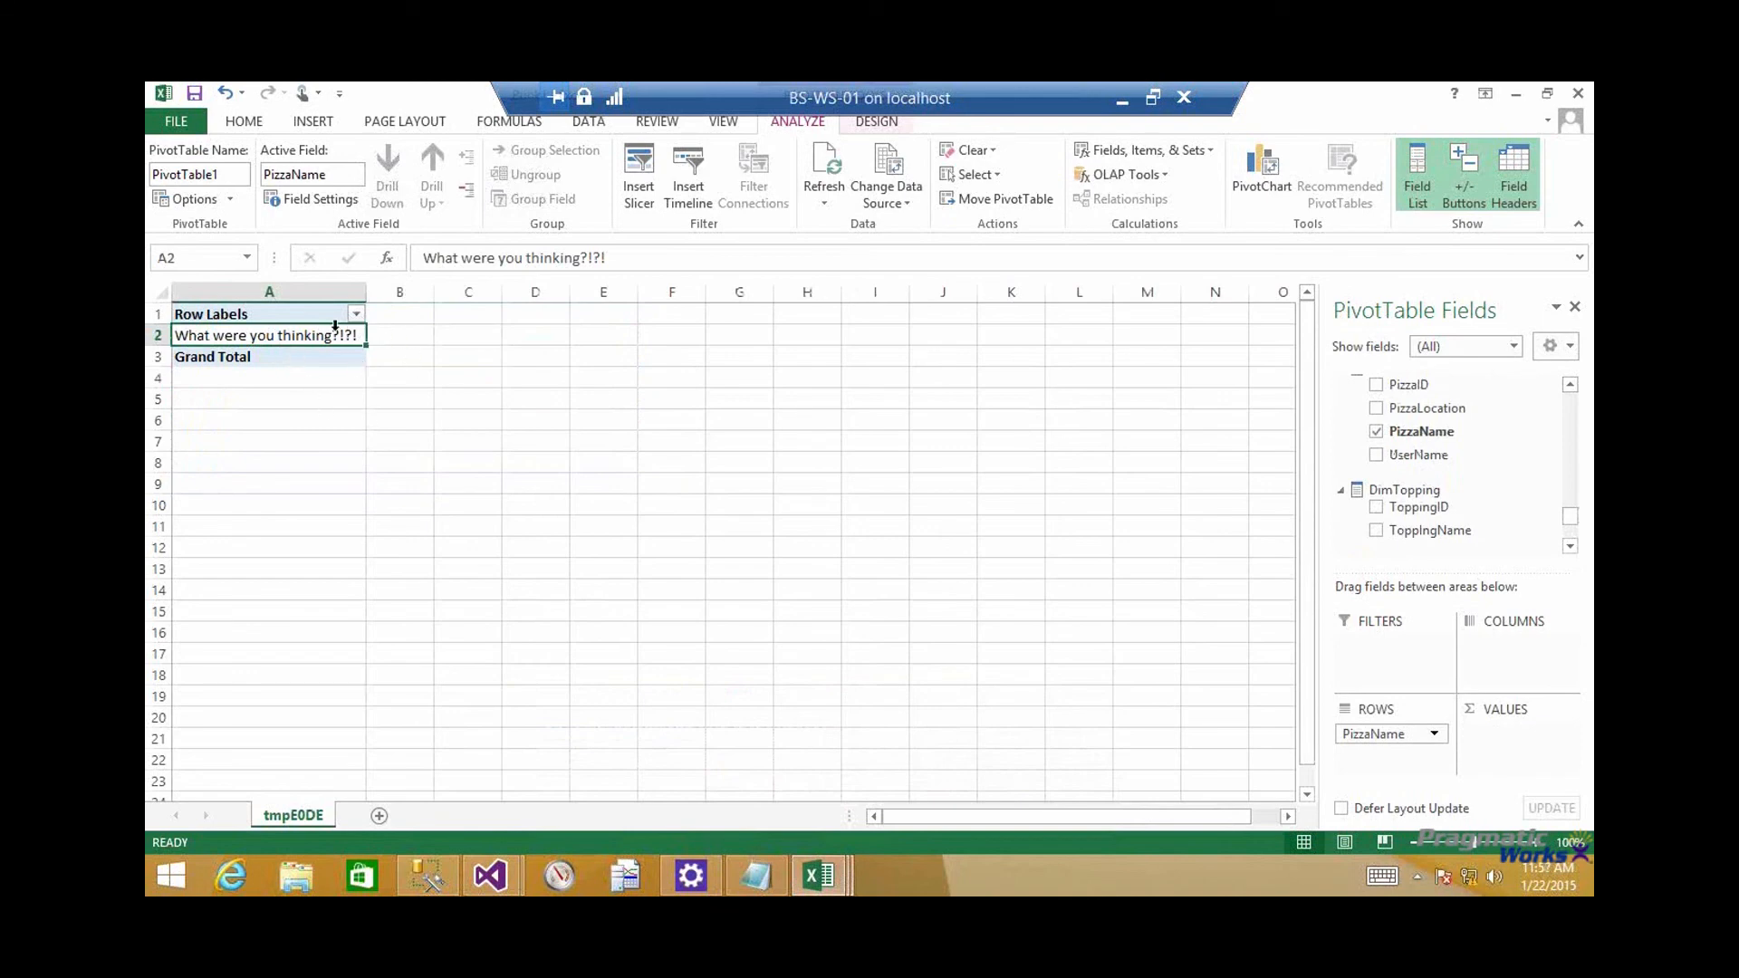
{"action": "mouse_move", "coordinate": [298, 334]}
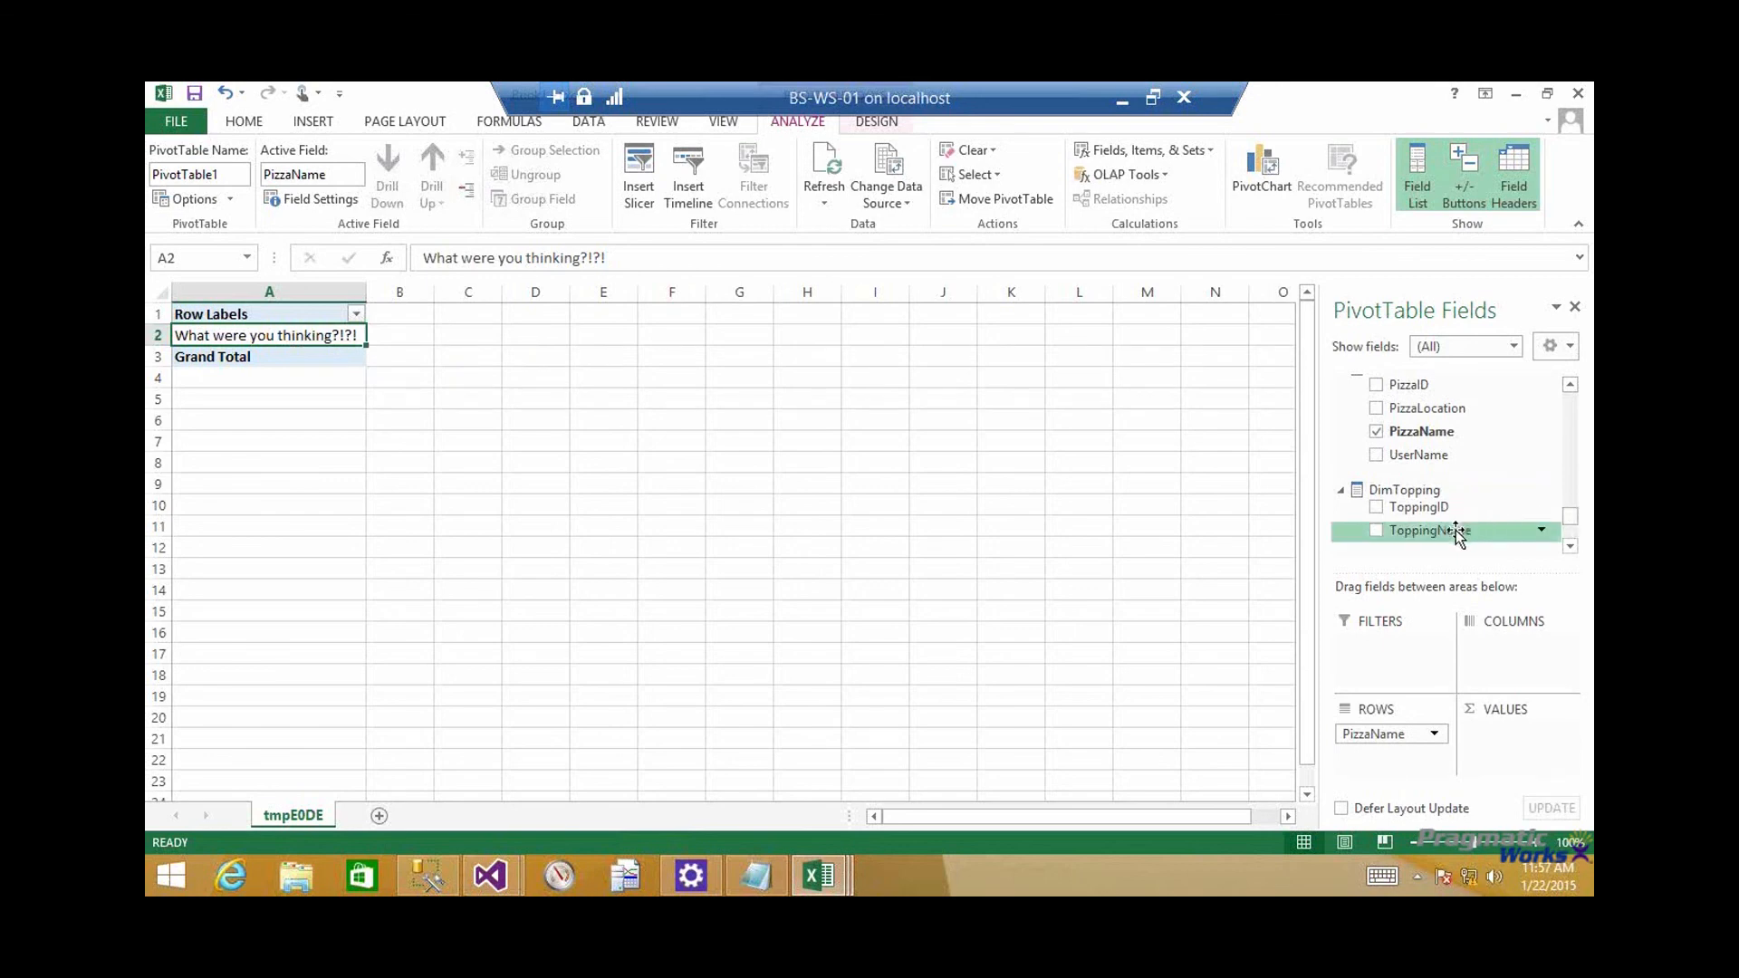
{"action": "left_click_drag", "start_coordinate": [1439, 534], "coordinate": [1493, 645]}
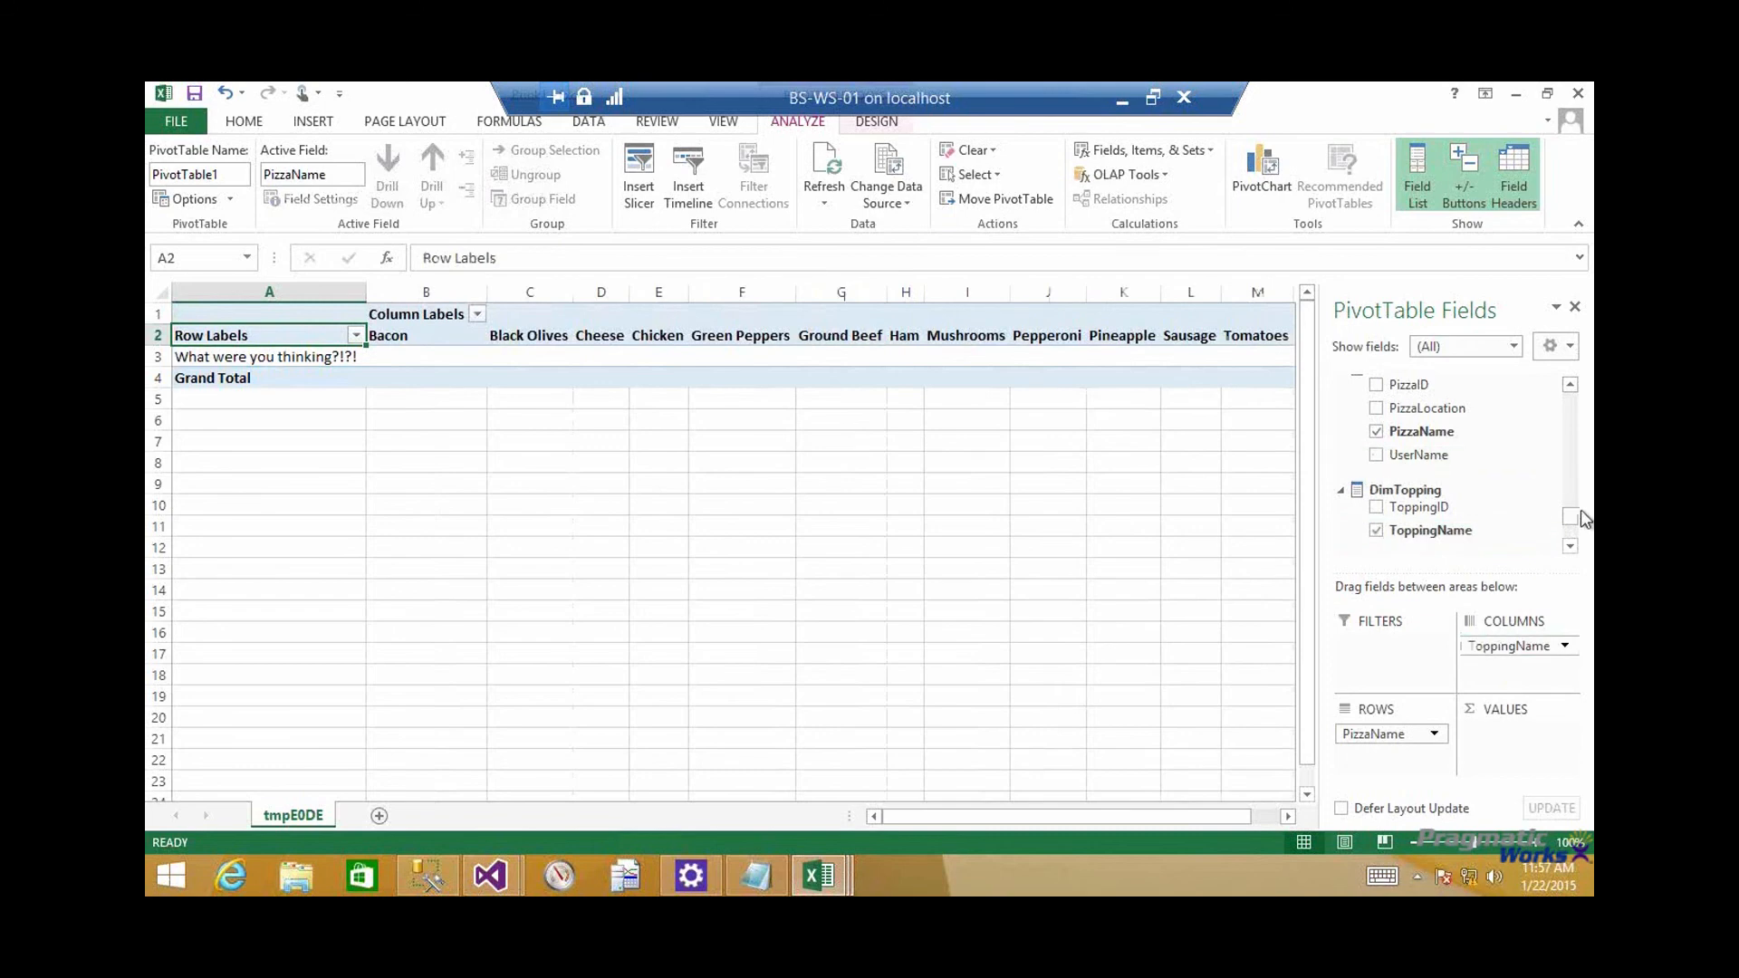
{"action": "left_click_drag", "start_coordinate": [1571, 512], "coordinate": [1572, 403]}
{"action": "left_click", "coordinate": [1571, 384]}
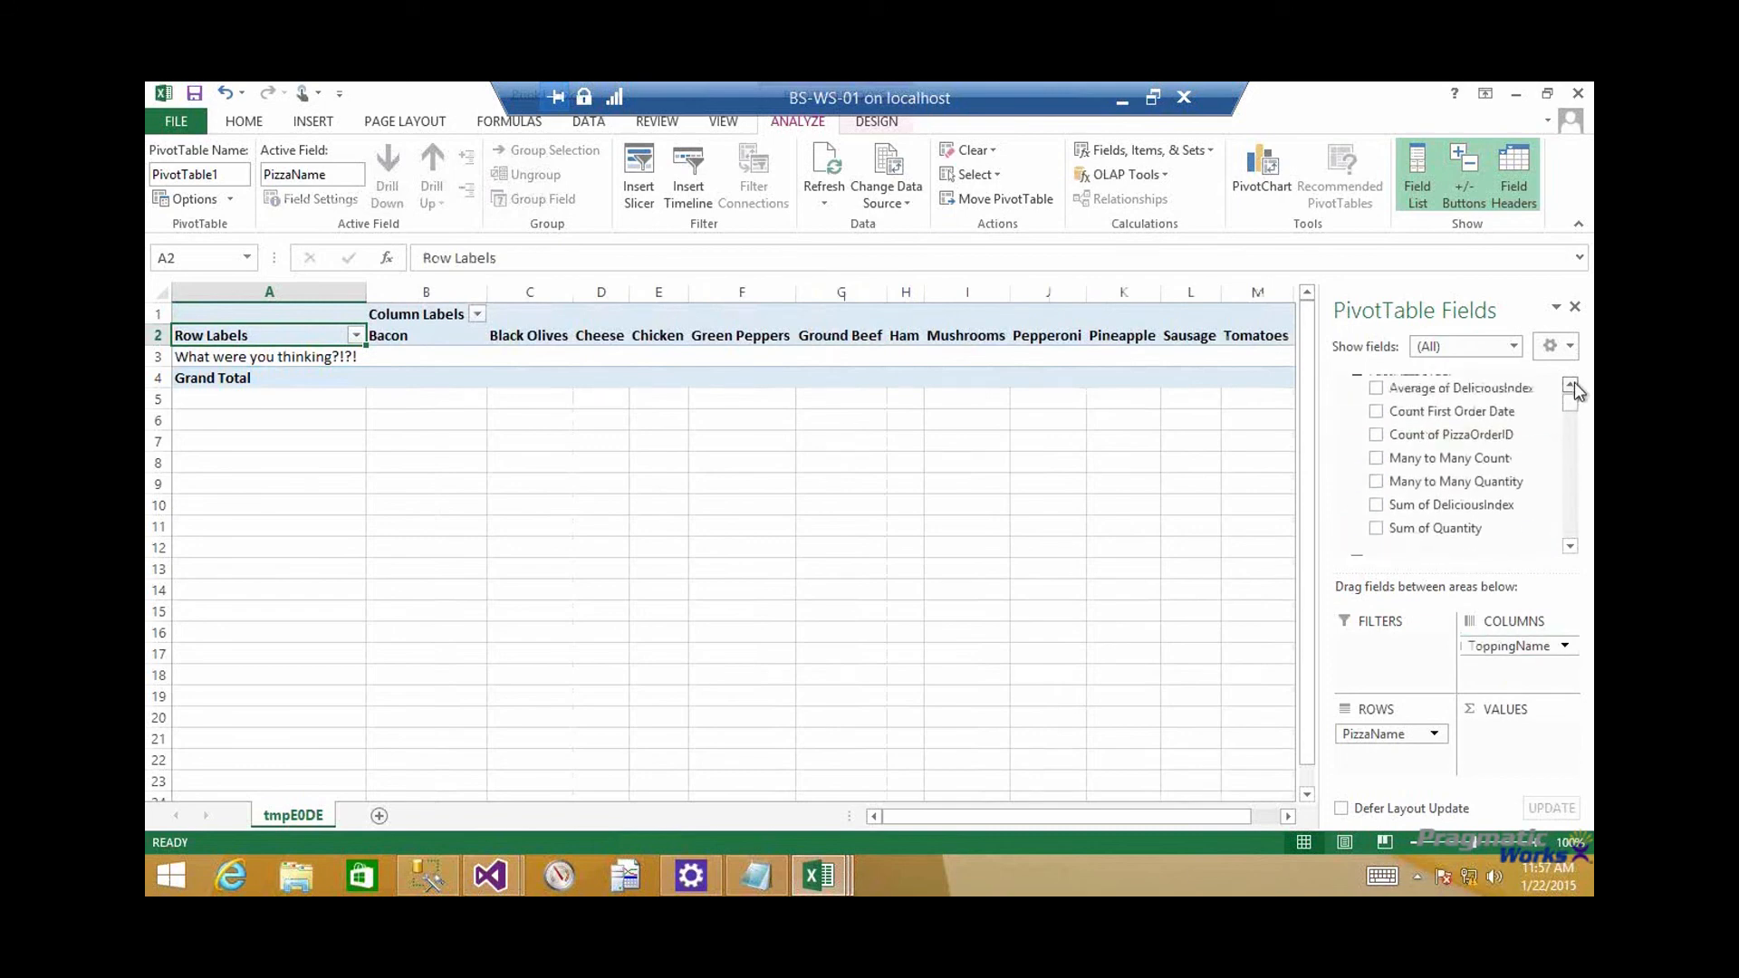
{"action": "left_click_drag", "start_coordinate": [1483, 464], "coordinate": [1495, 752]}
{"action": "left_click", "coordinate": [452, 360]}
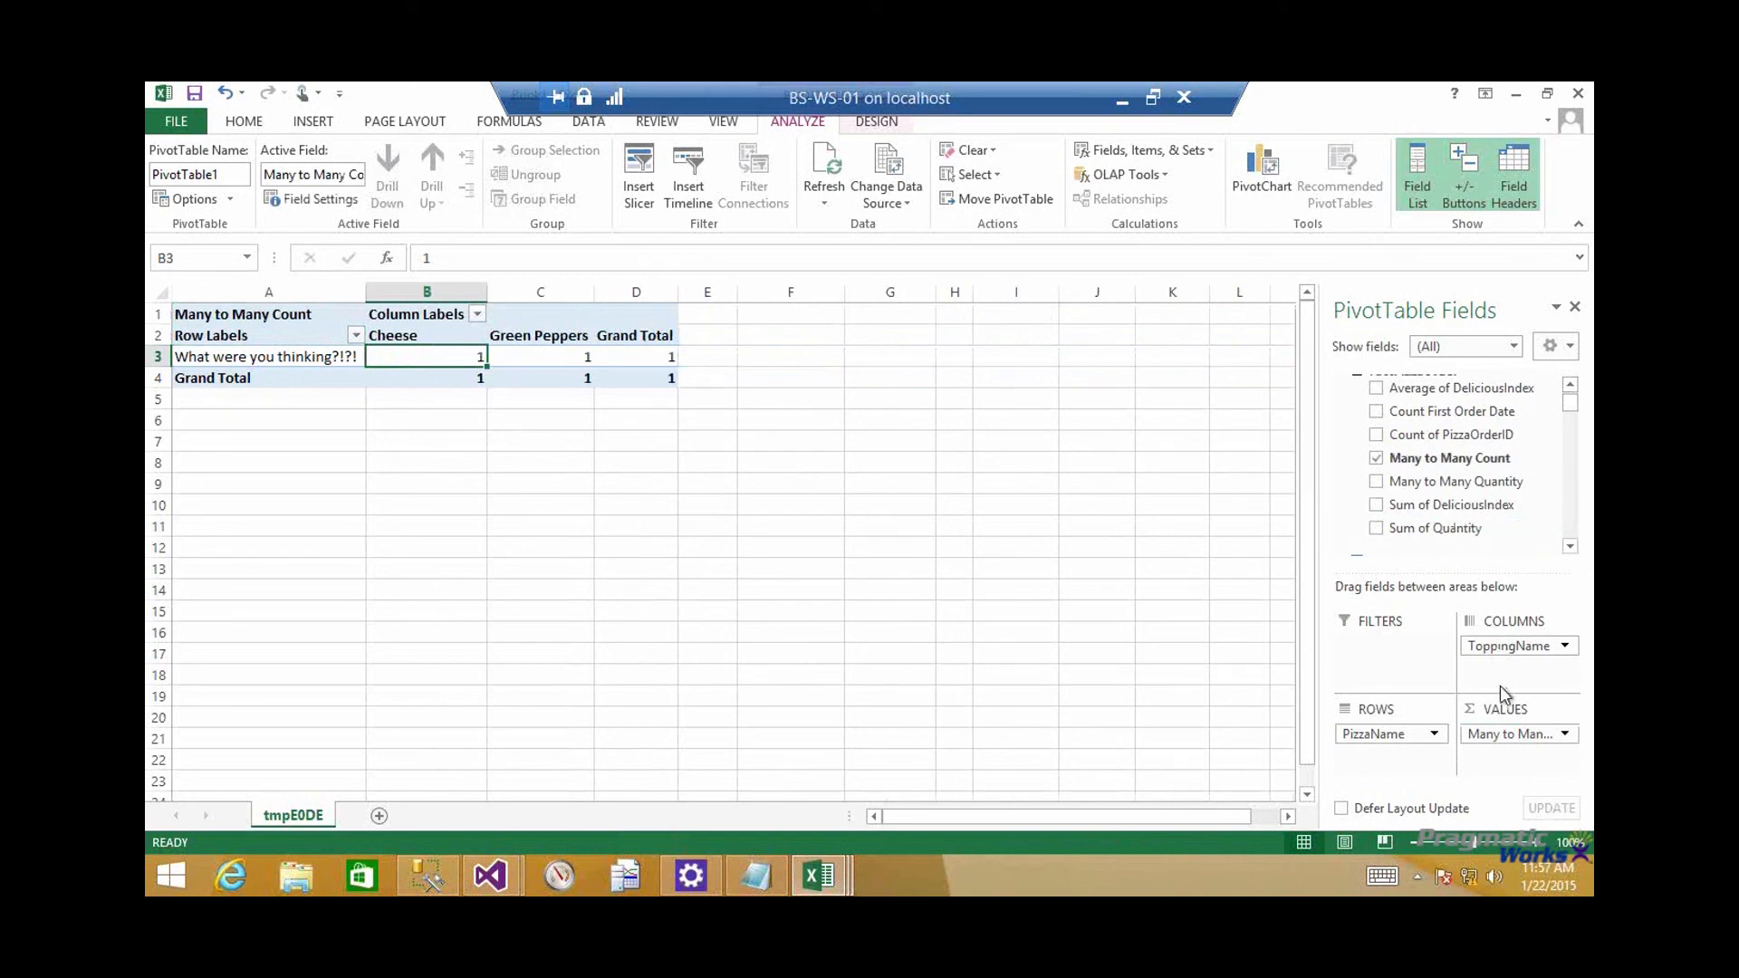
Add Sum of DeliciousIndex to the PivotTable values and remove ToppingName from the columns
{"action": "left_click_drag", "start_coordinate": [1450, 512], "coordinate": [1522, 738]}
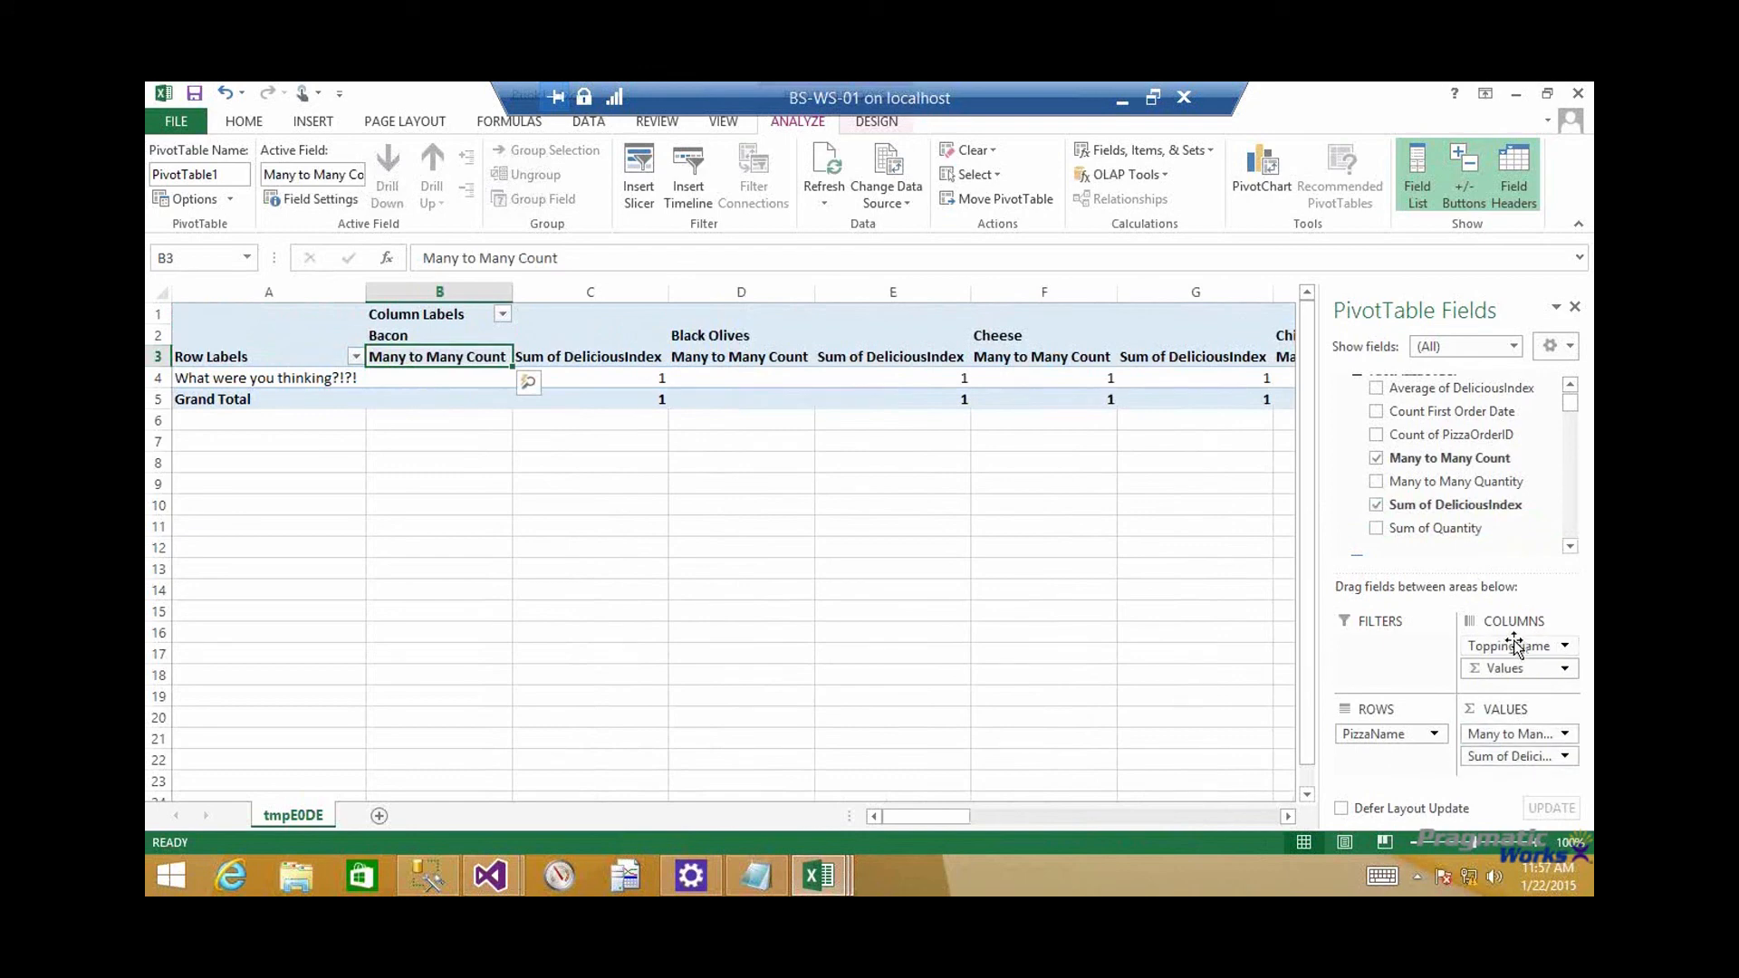
{"action": "left_click_drag", "start_coordinate": [1526, 648], "coordinate": [1114, 619]}
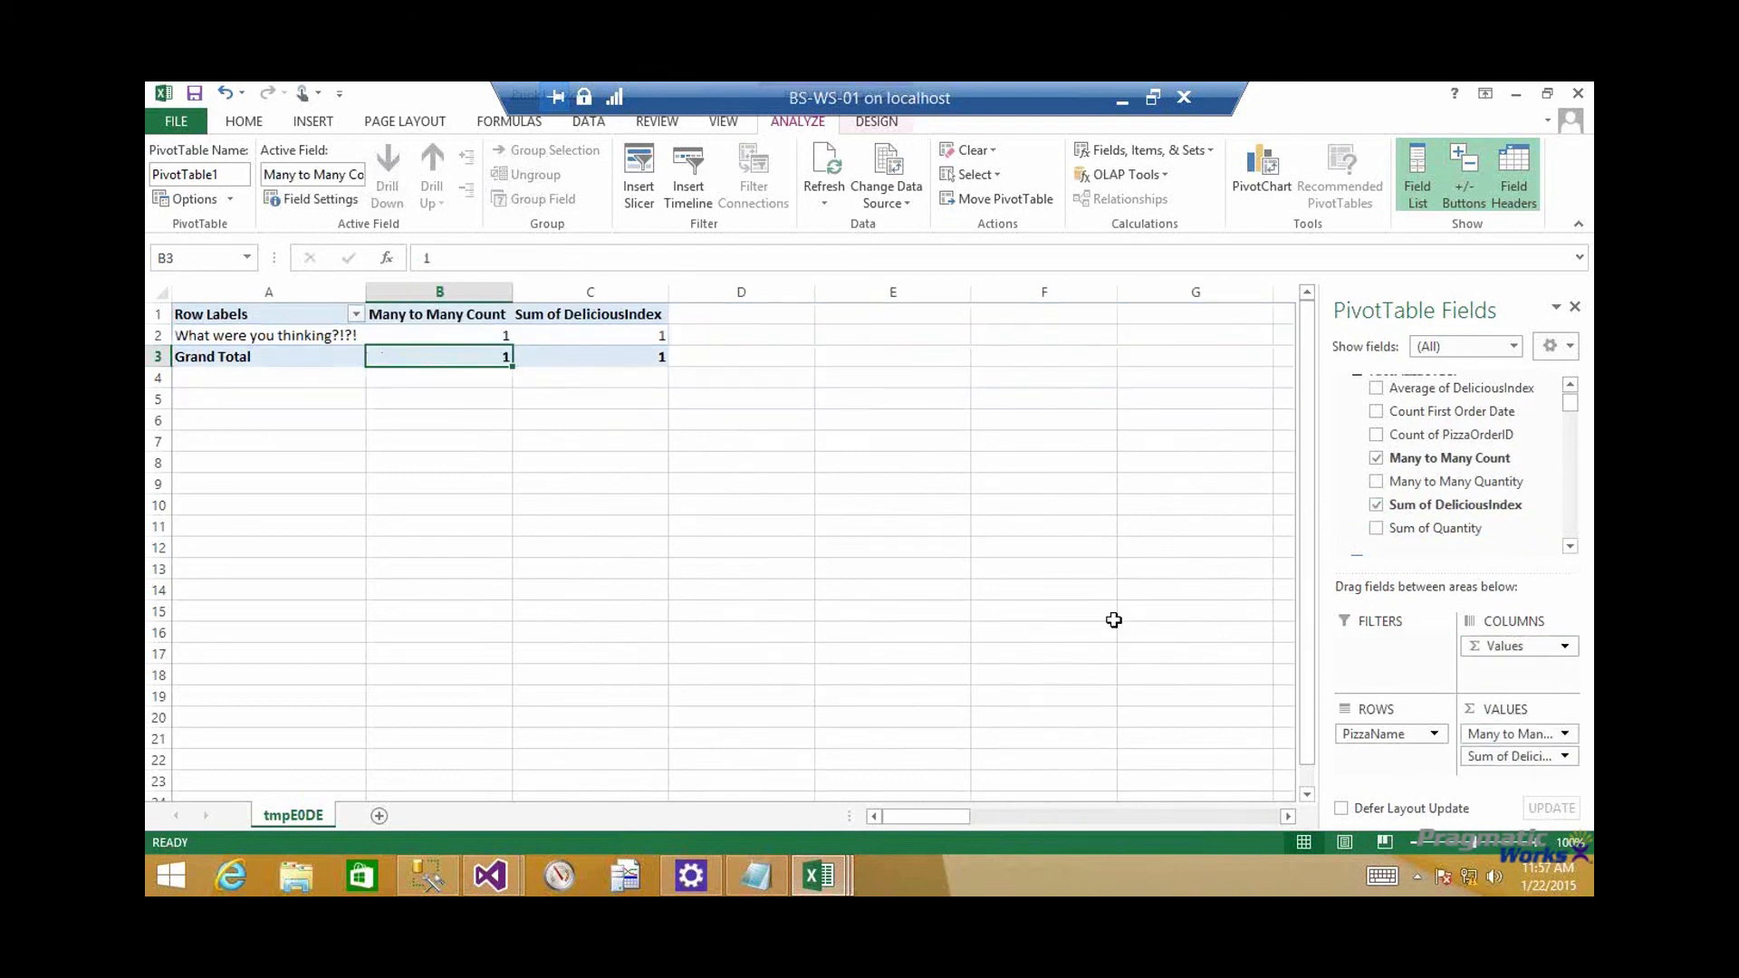
{"action": "left_click", "coordinate": [567, 334]}
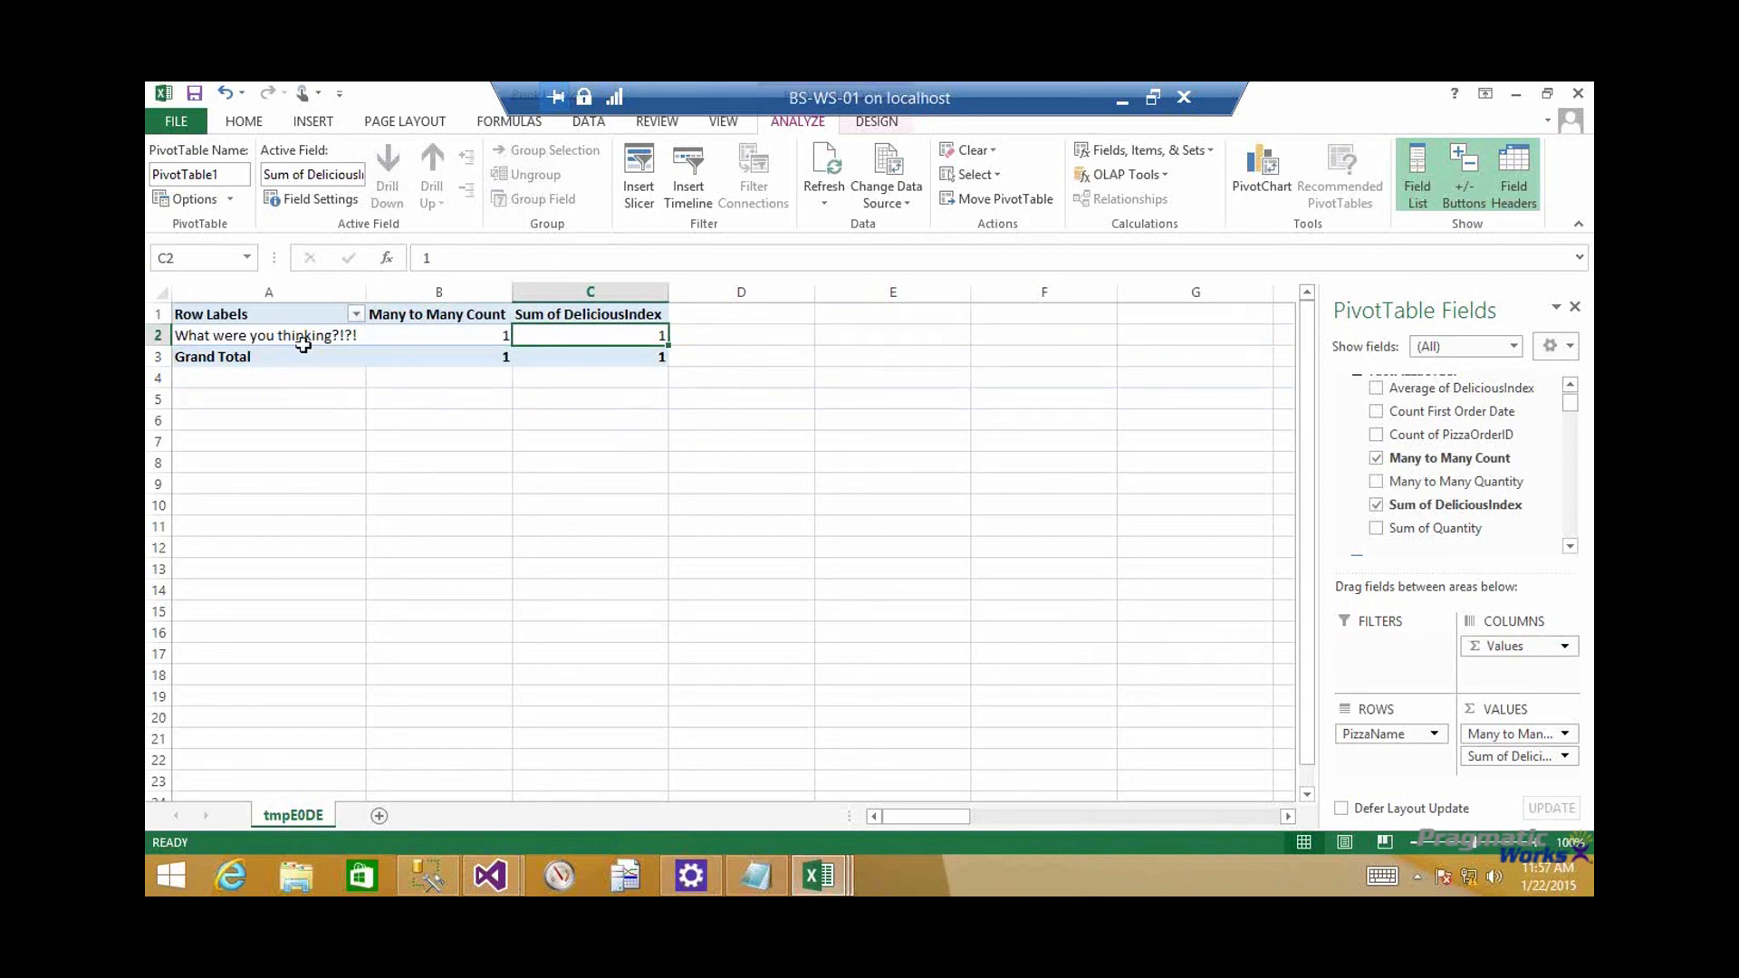
{"action": "mouse_move", "coordinate": [479, 337]}
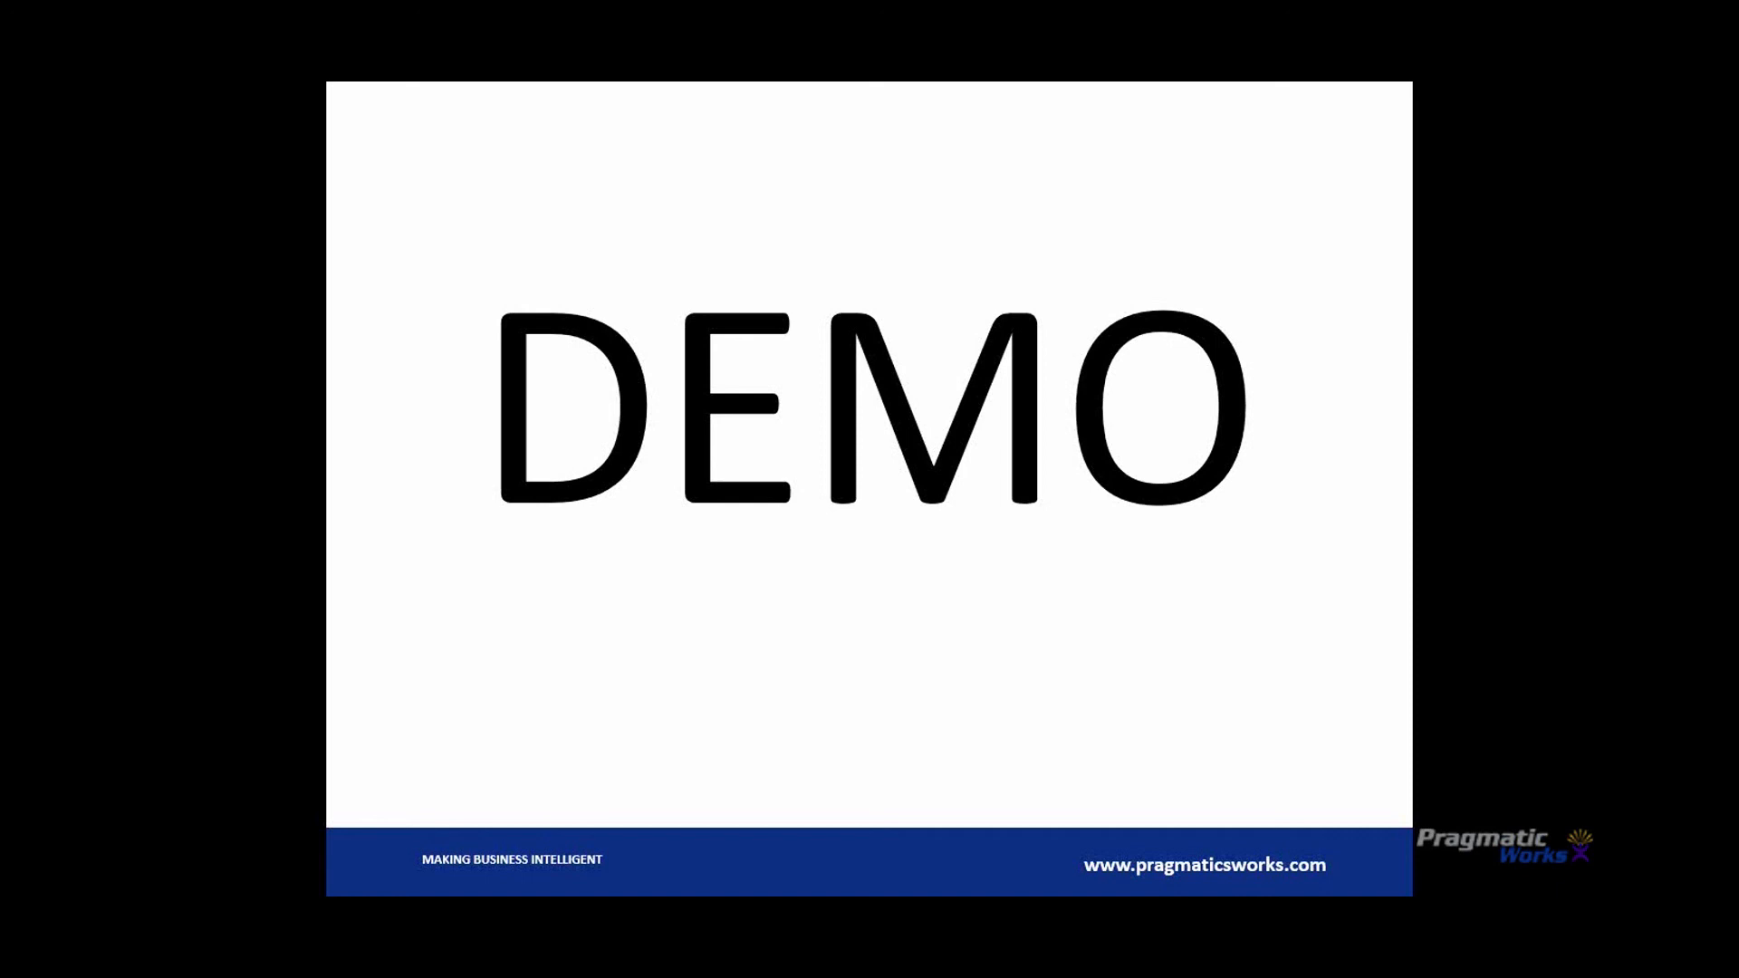
Switch to SQL Server Management Studio, query the top 1000 rows of dbo.BridgePizzaUser, and examine the UserName column
{"action": "key", "text": "alt+Tab"}
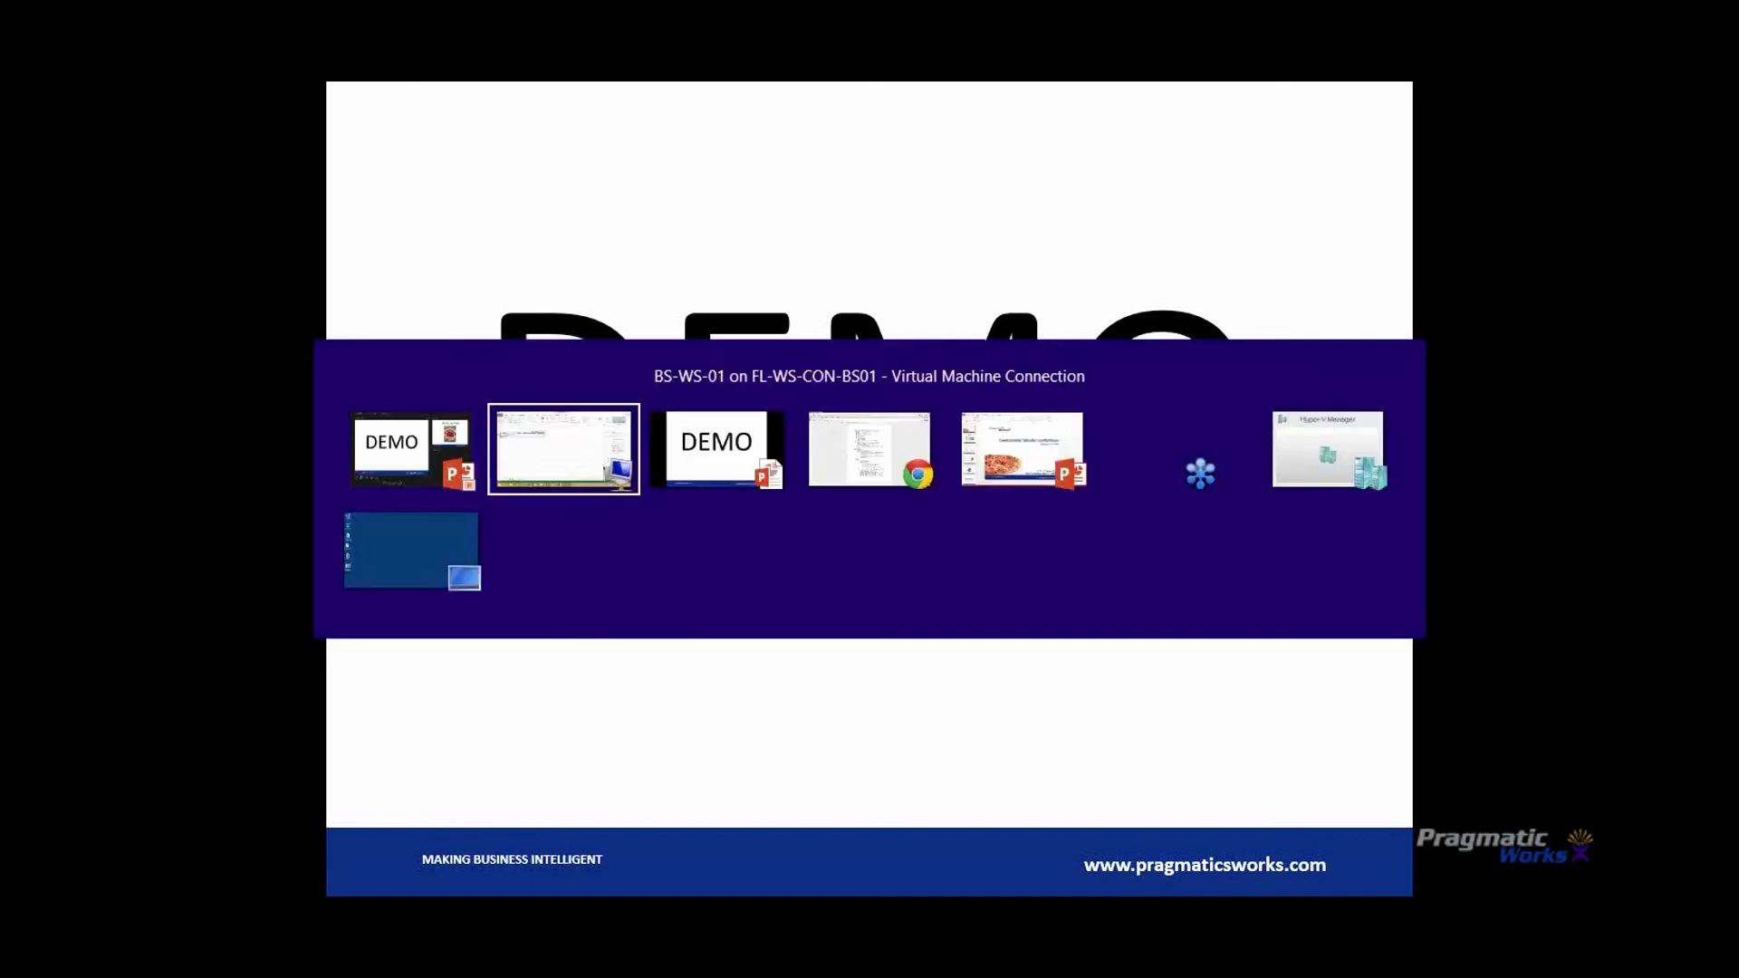
{"action": "key", "text": "alt+Tab"}
{"action": "key", "text": "alt+Tab"}
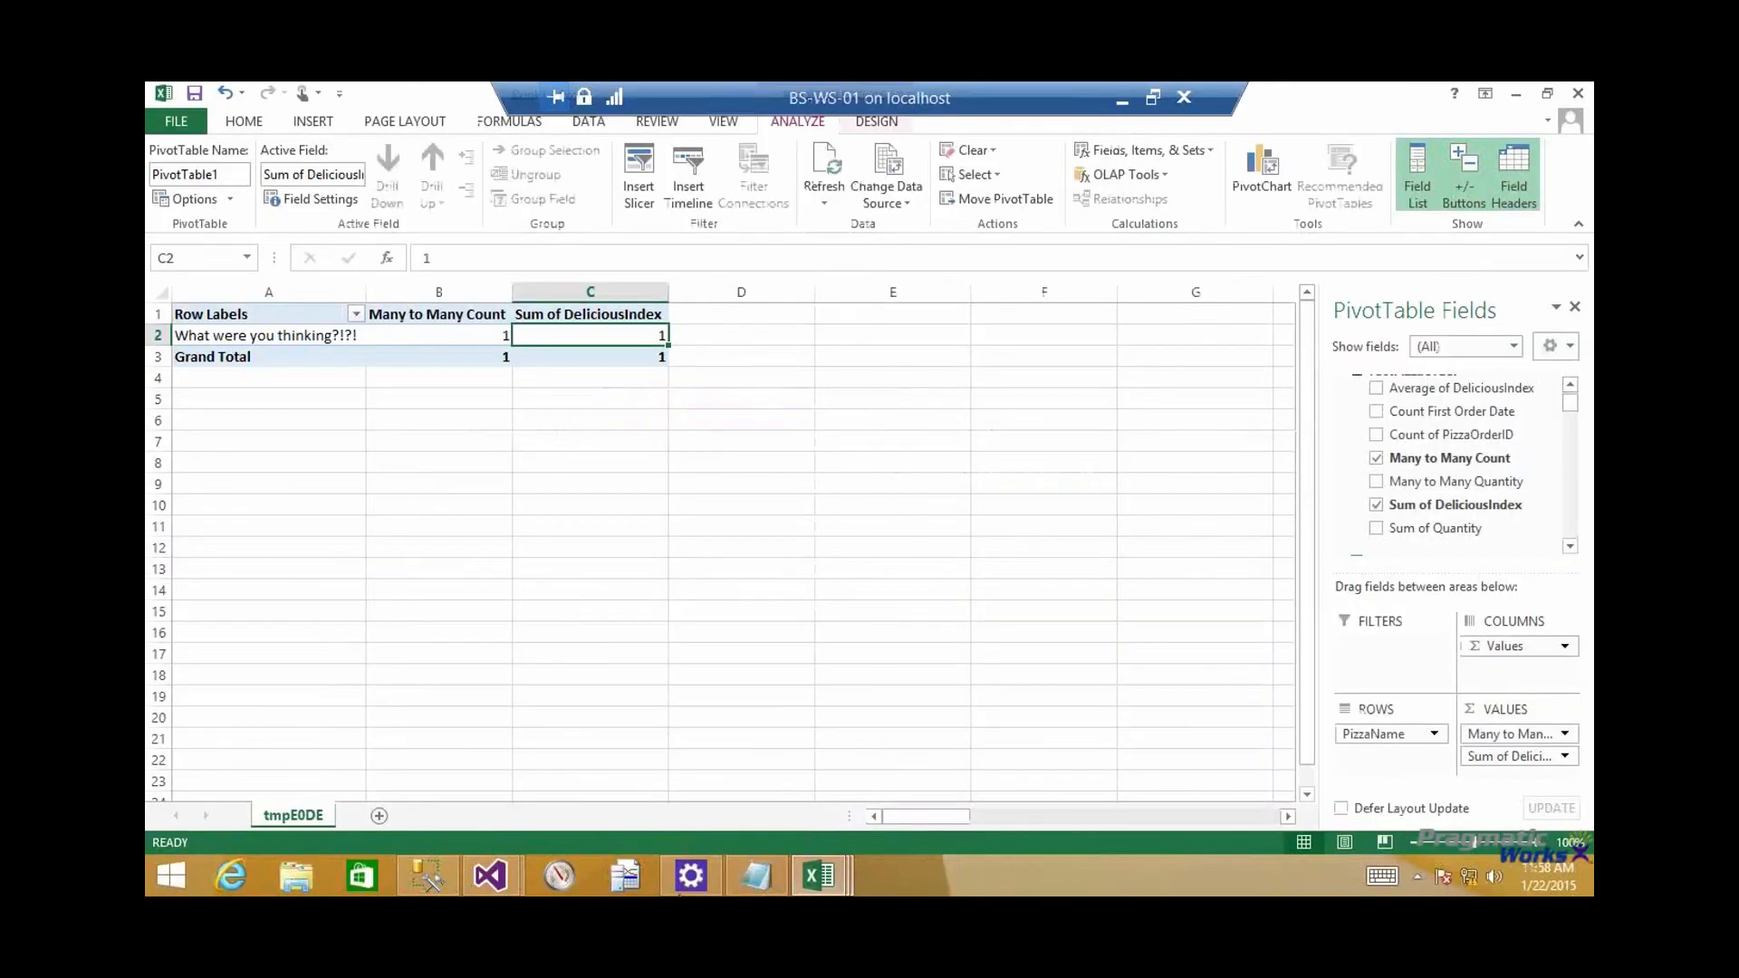
{"action": "left_click", "coordinate": [426, 876]}
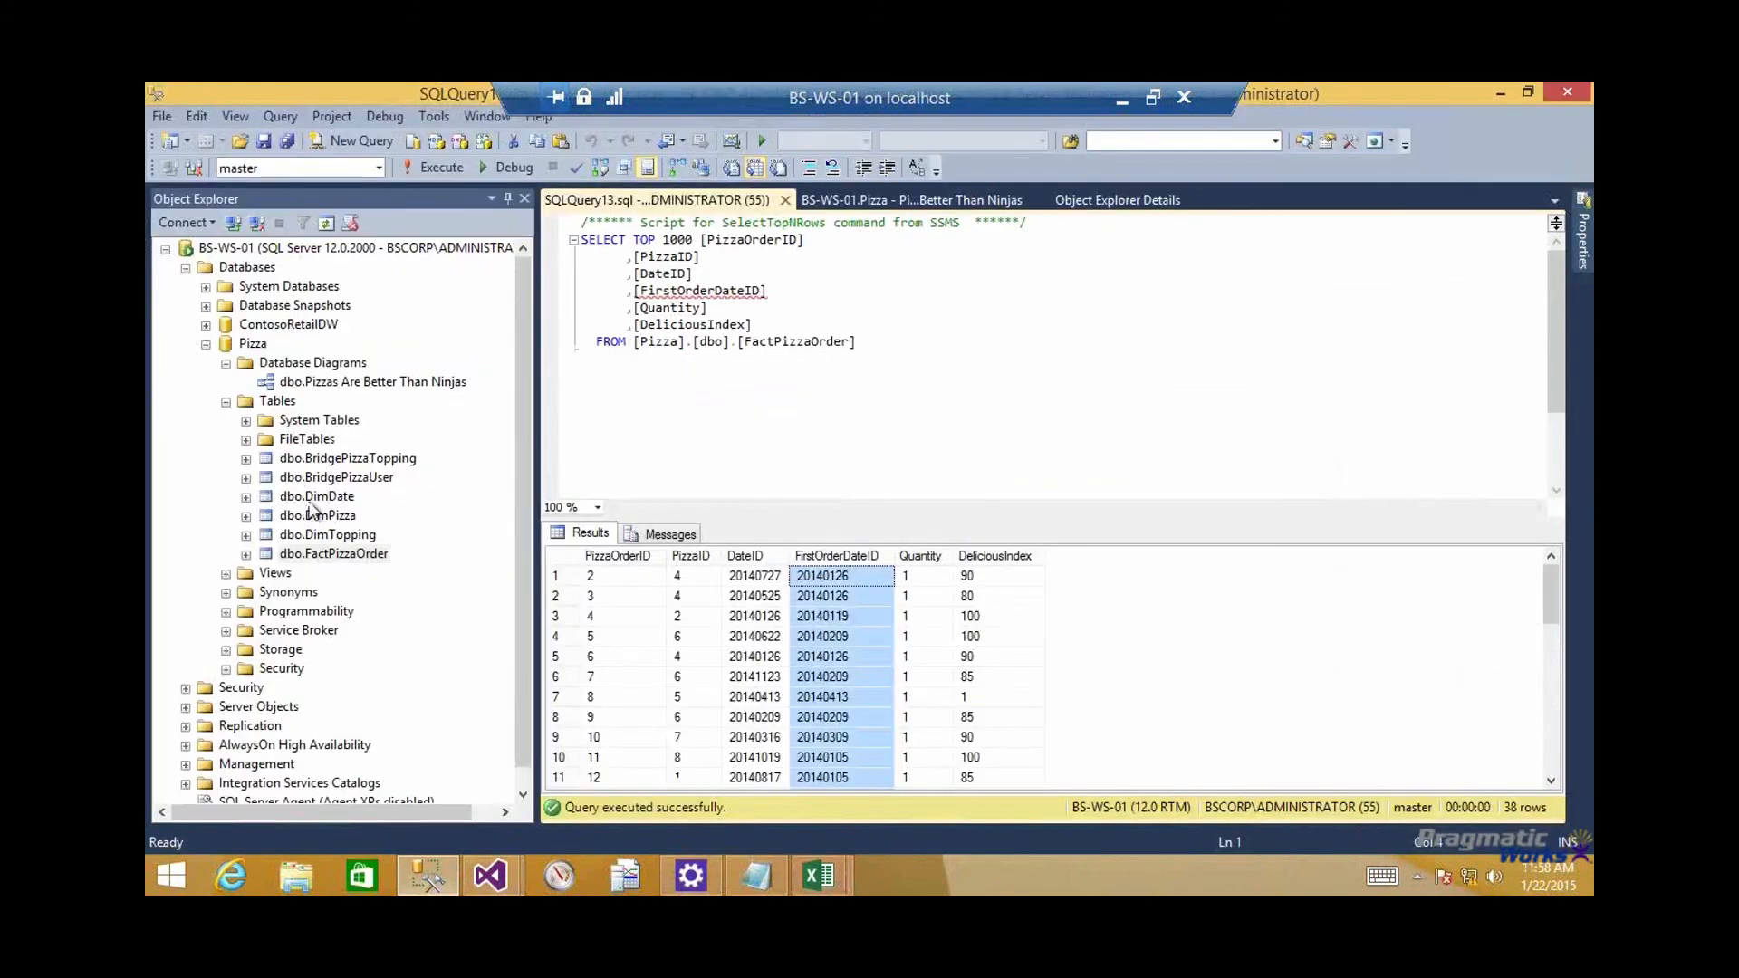
{"action": "right_click", "coordinate": [317, 477]}
{"action": "left_click", "coordinate": [408, 467]}
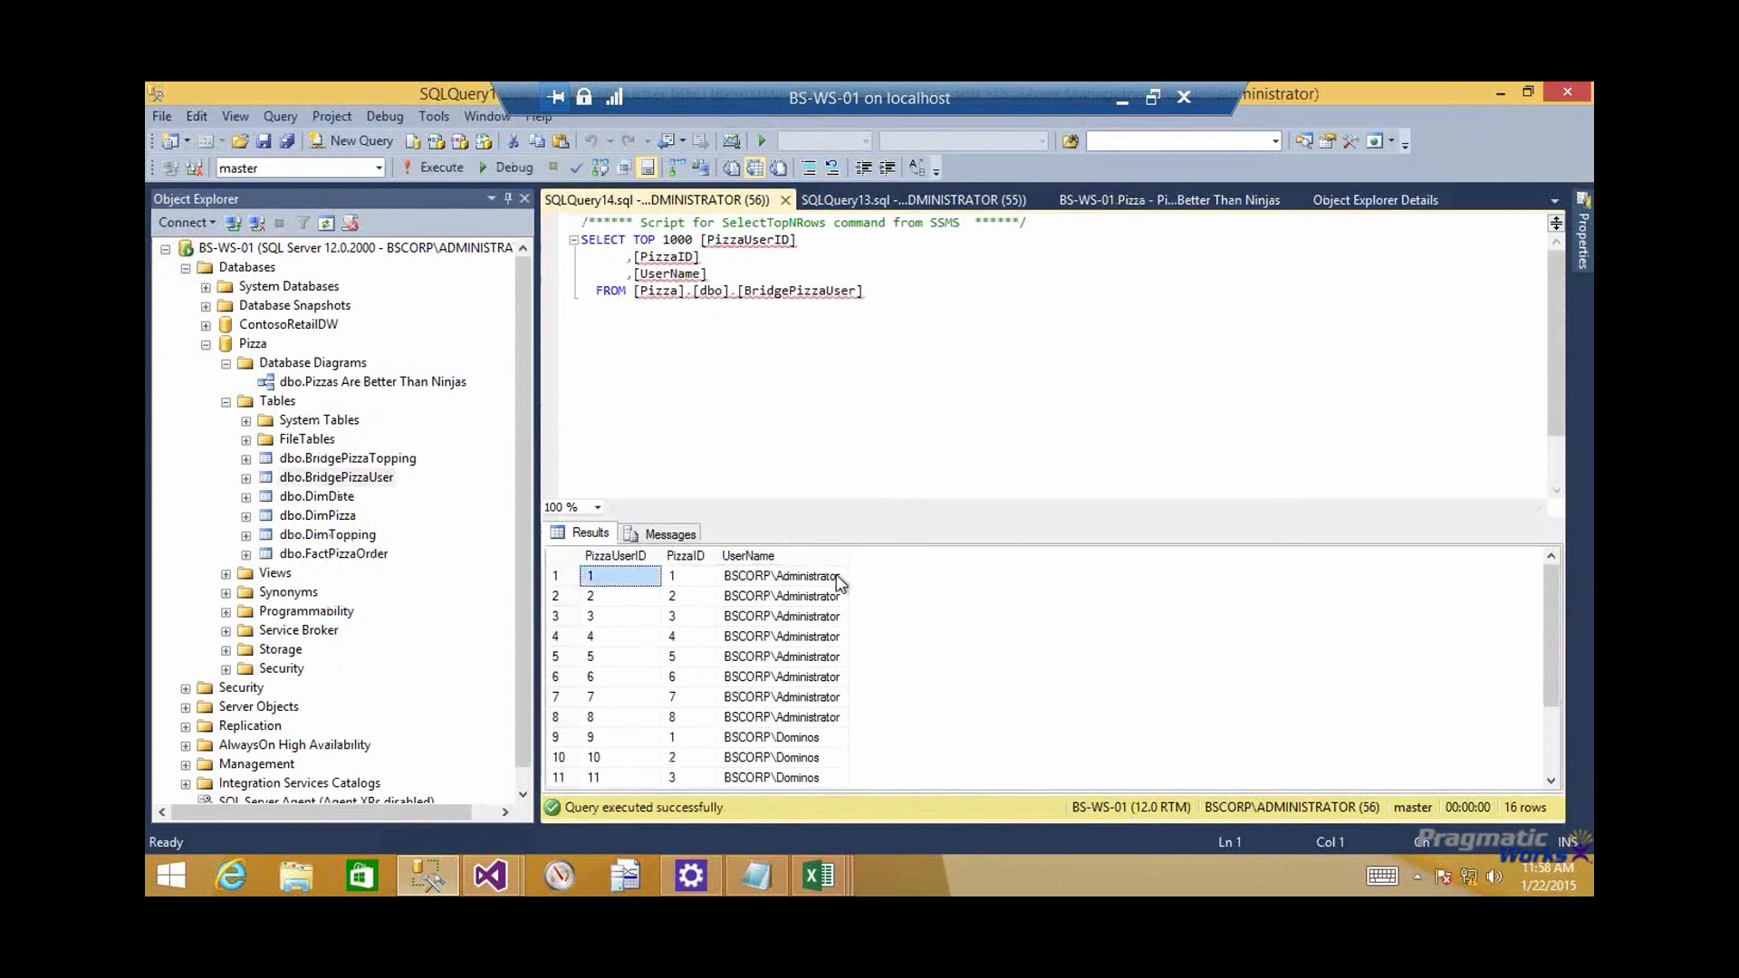
{"action": "left_click", "coordinate": [781, 556]}
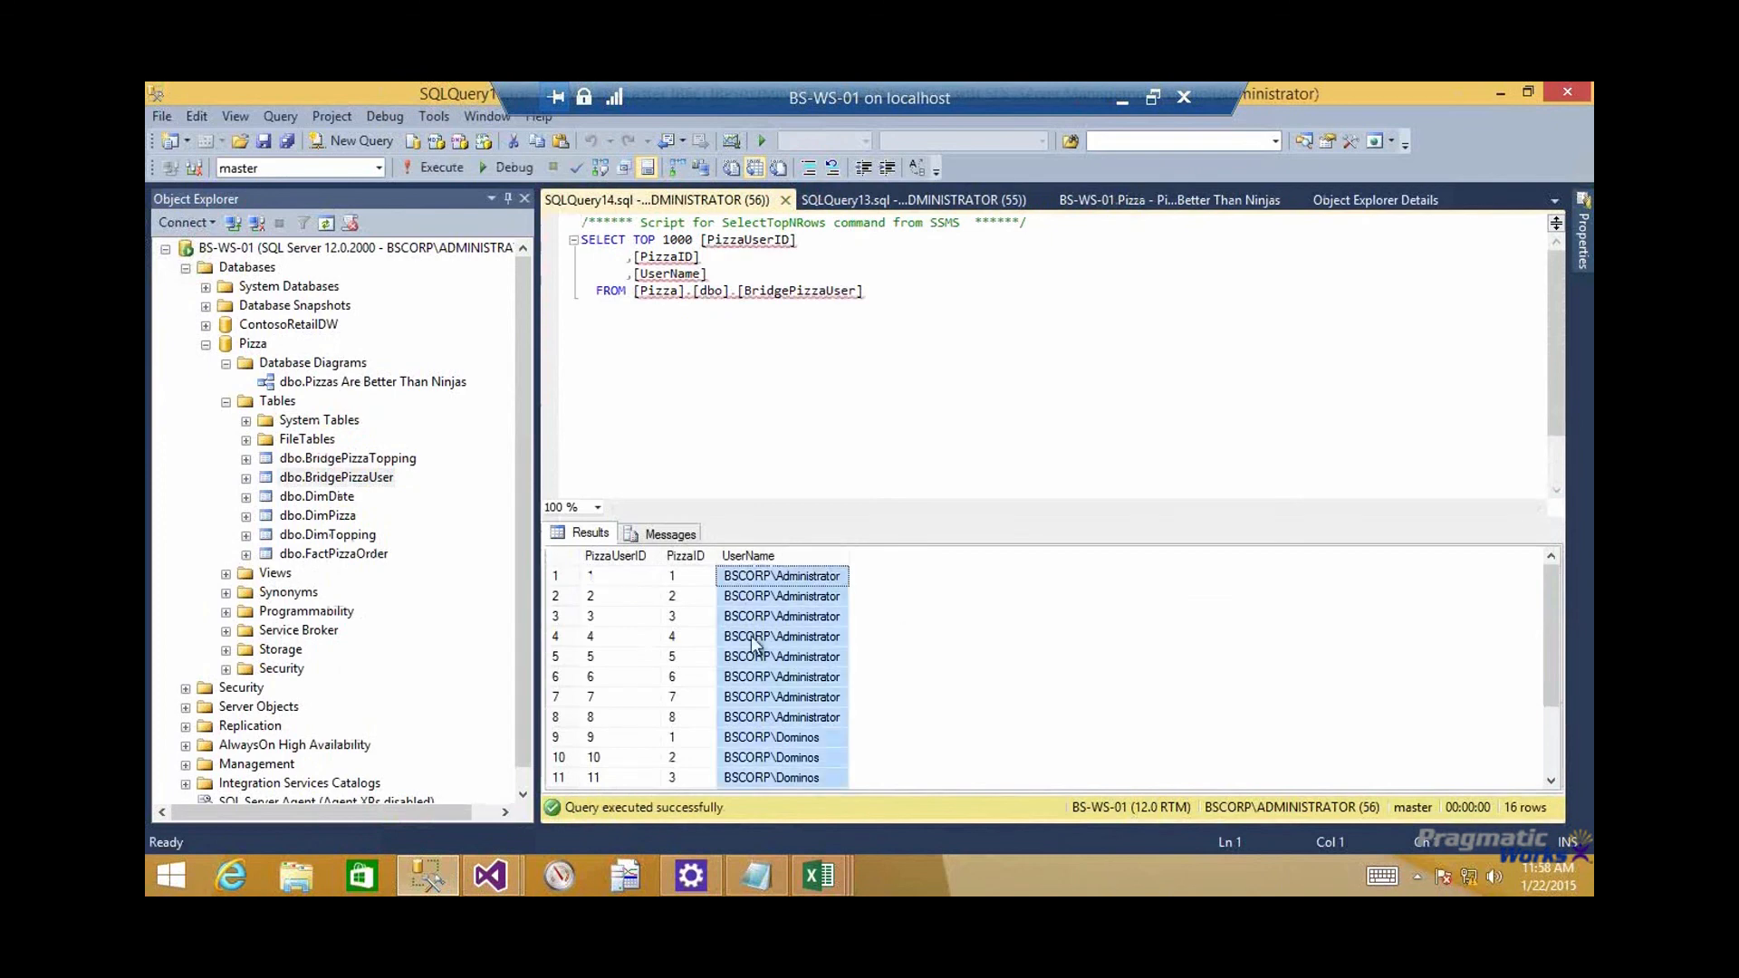
{"action": "left_click", "coordinate": [760, 579]}
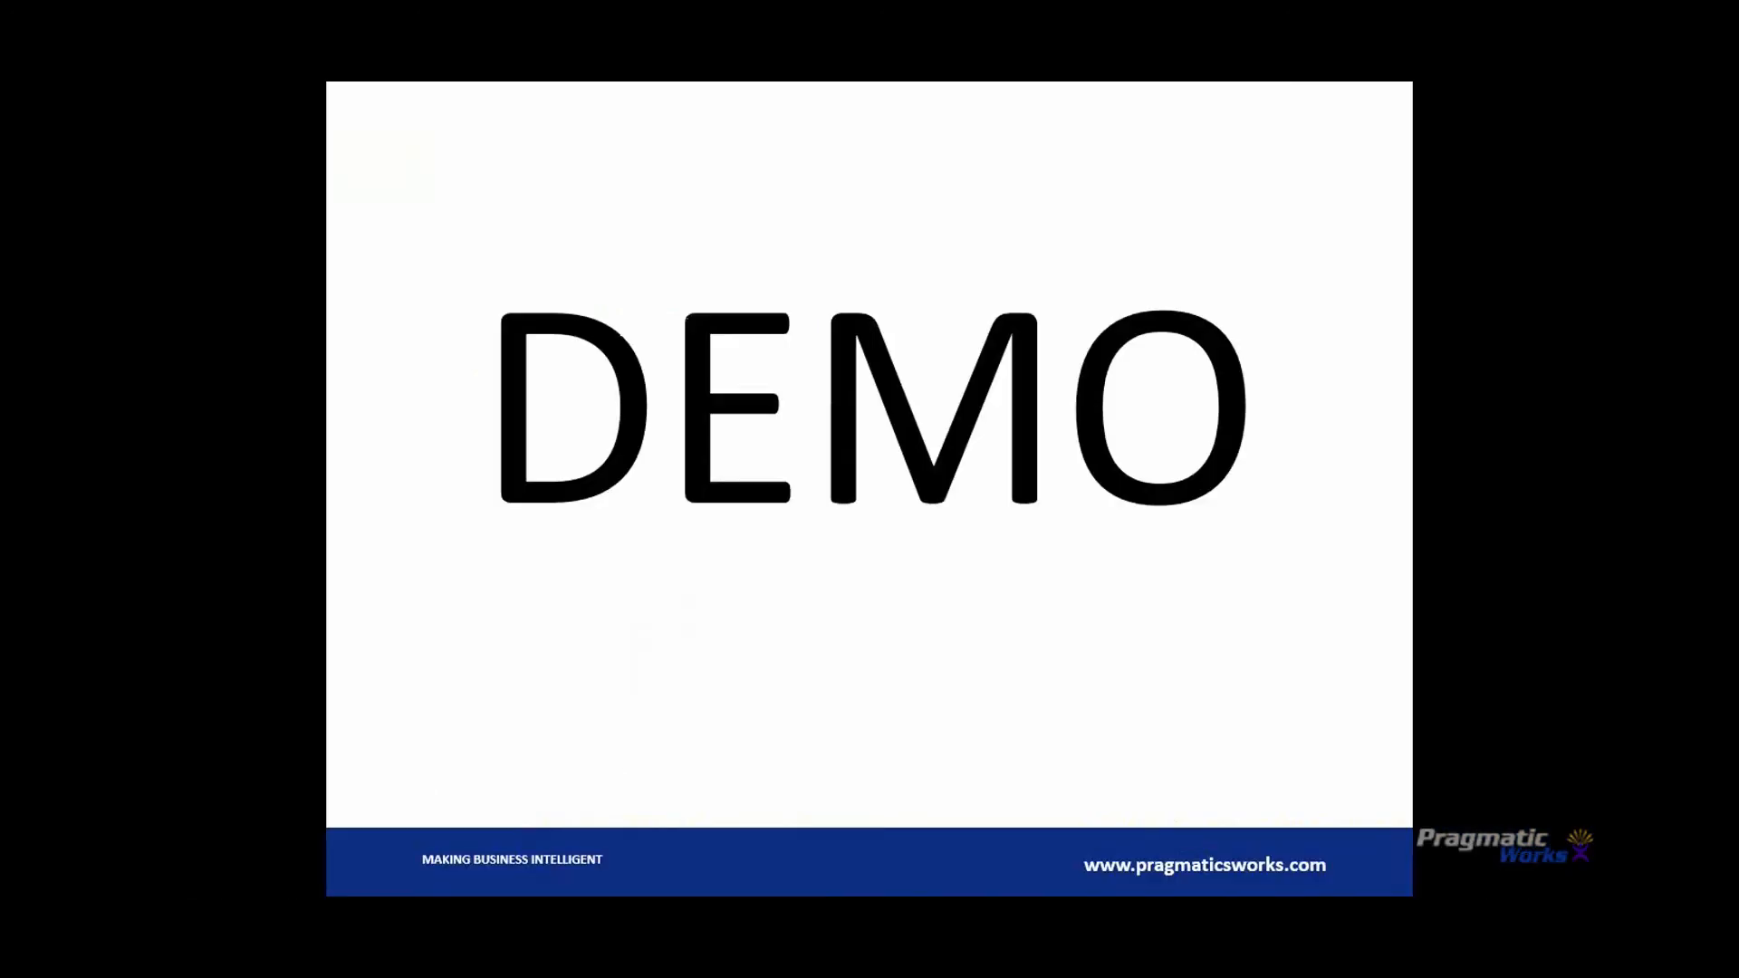
{"action": "key", "text": "Right"}
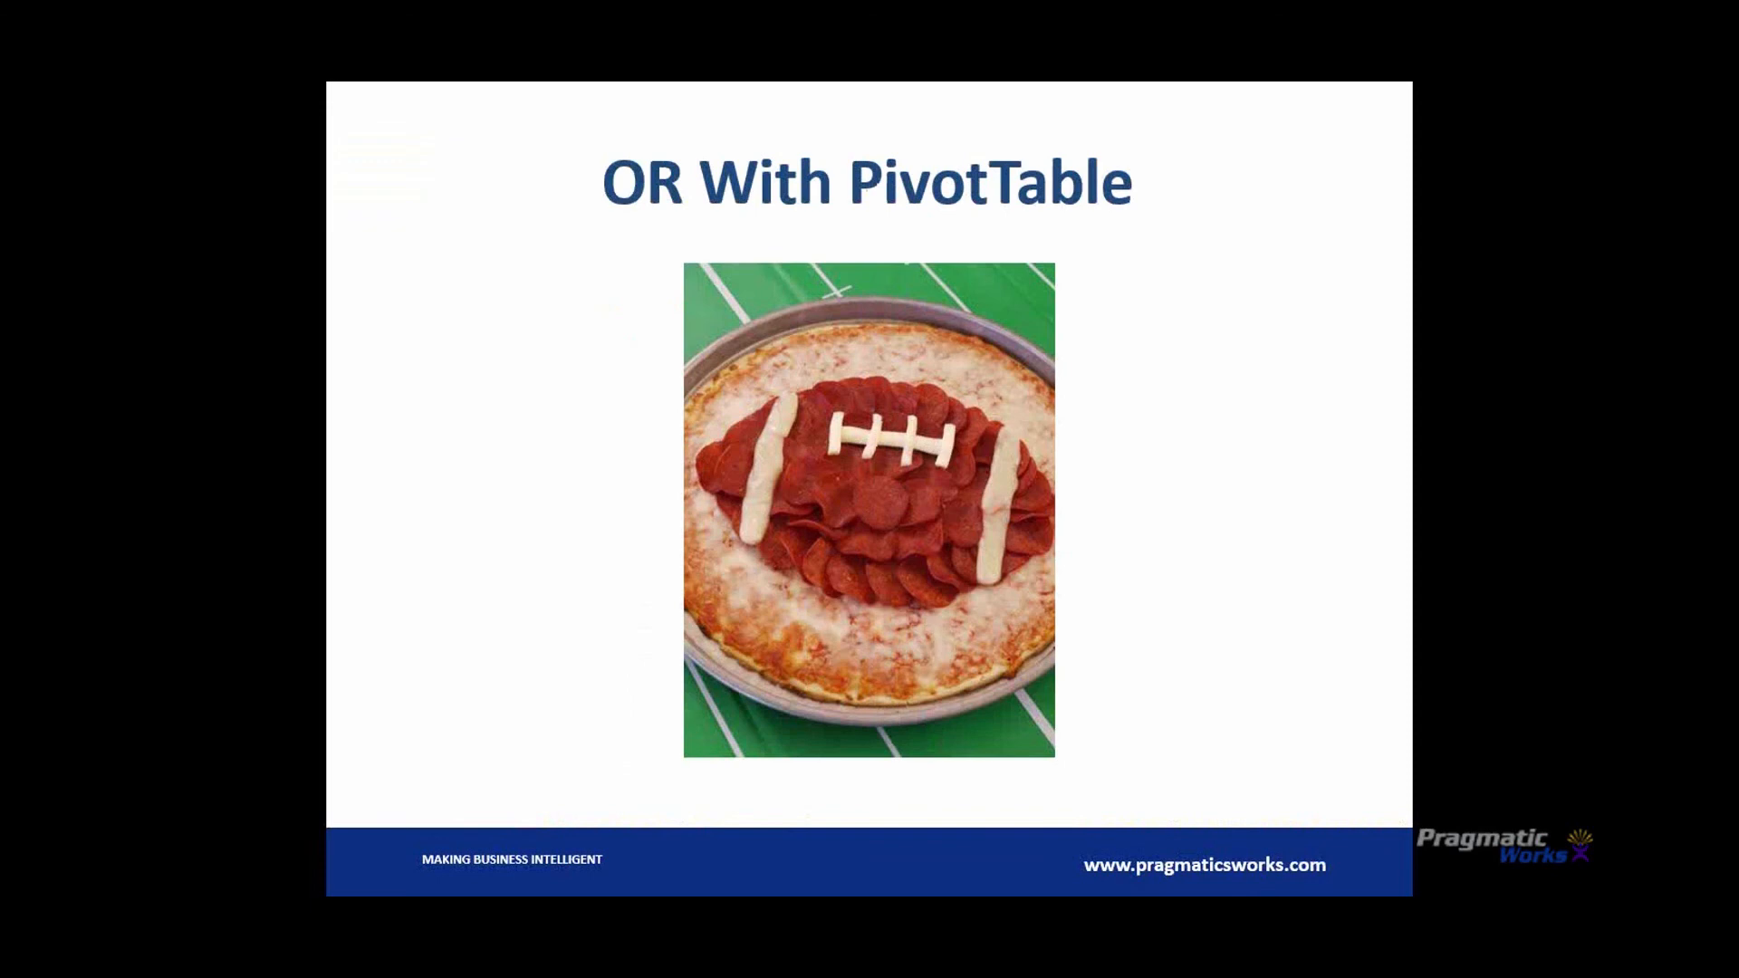
{"action": "key", "text": "Right"}
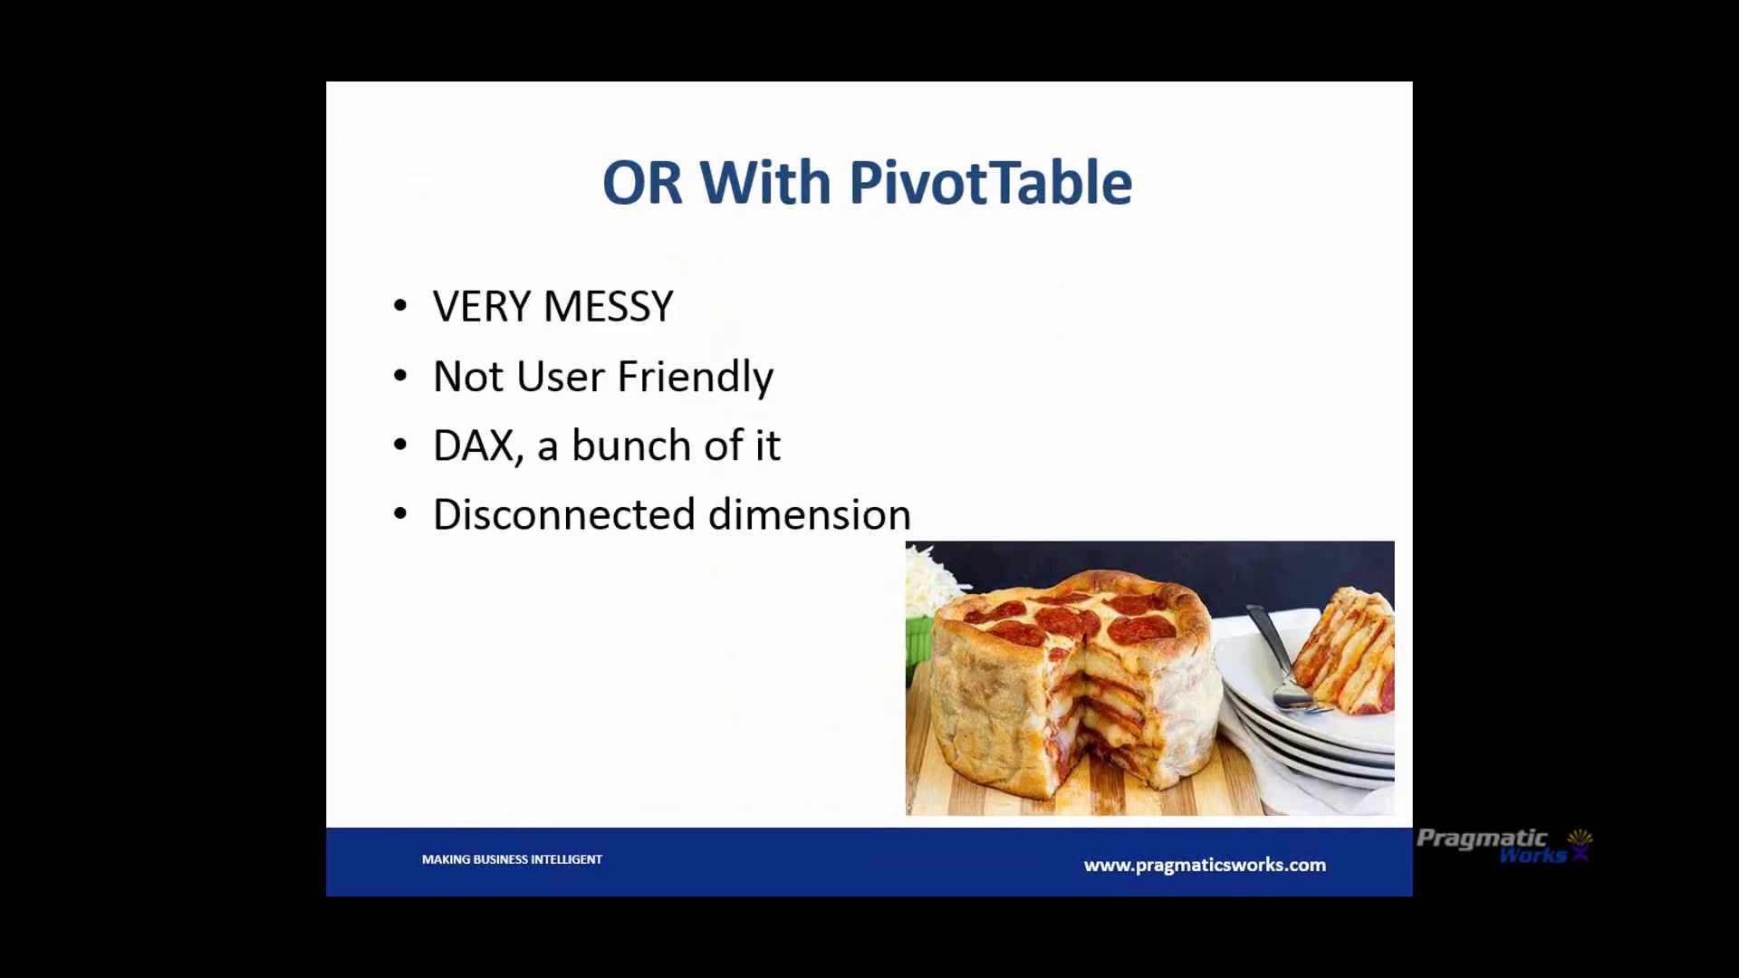